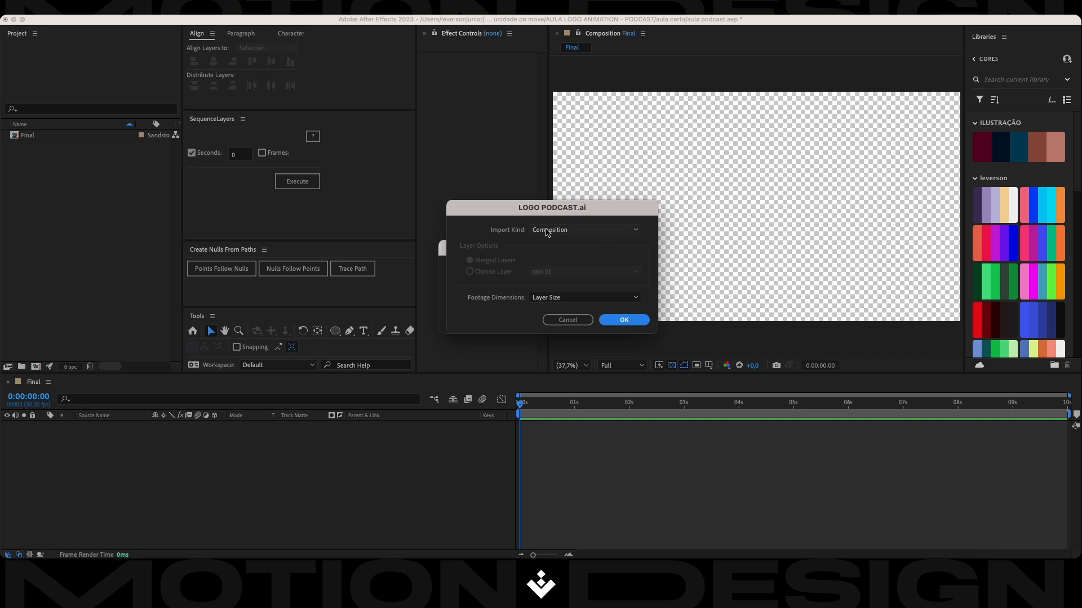
Import LOGO PODCAST.ai as a Composition with footage dimensions set to Layer Size.
{"action": "left_click", "coordinate": [559, 302]}
{"action": "left_click", "coordinate": [549, 308]}
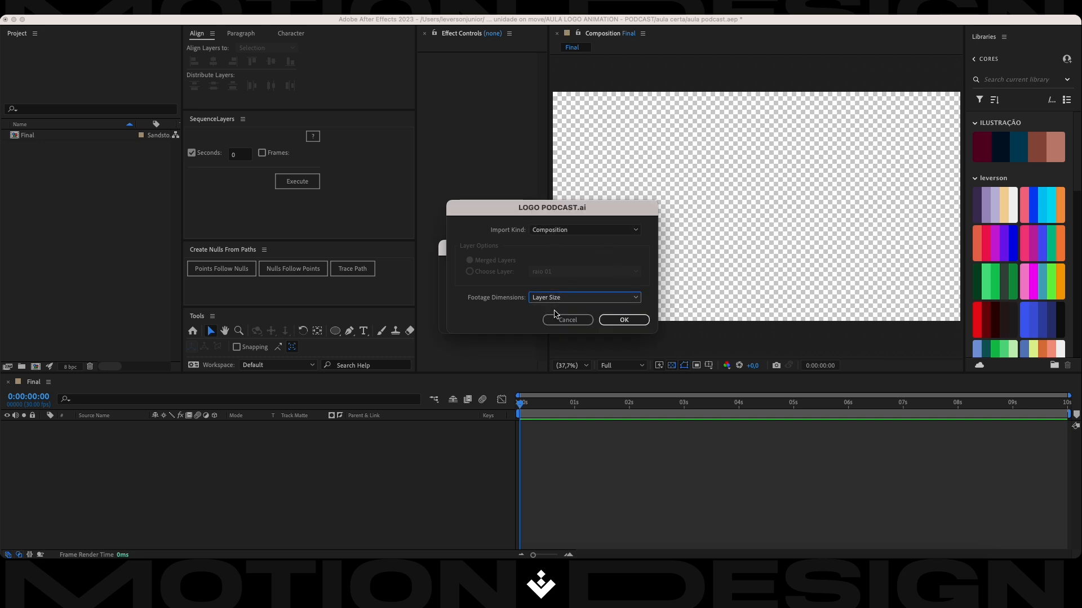
{"action": "left_click", "coordinate": [622, 320]}
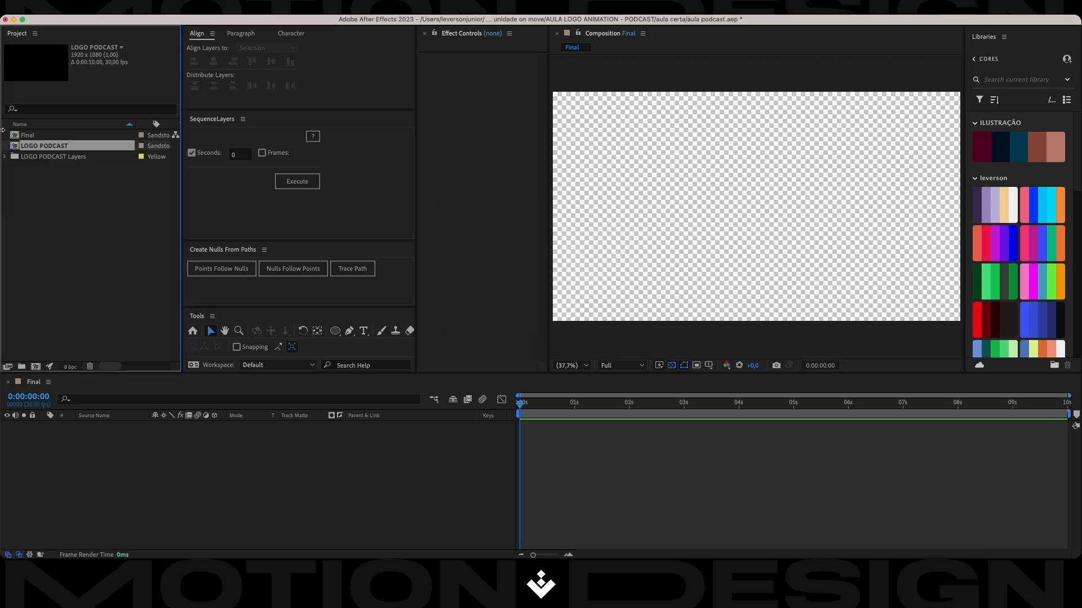
{"action": "left_click", "coordinate": [48, 192]}
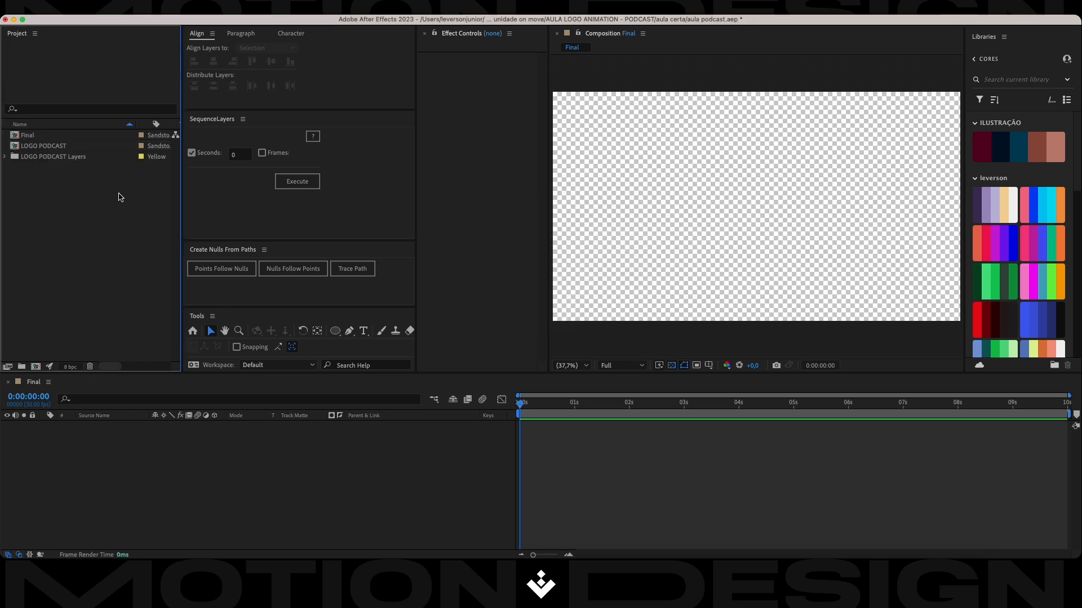
Open the imported LOGO PODCAST composition to inspect the logo and its layers, and close it again.
{"action": "left_click", "coordinate": [45, 148]}
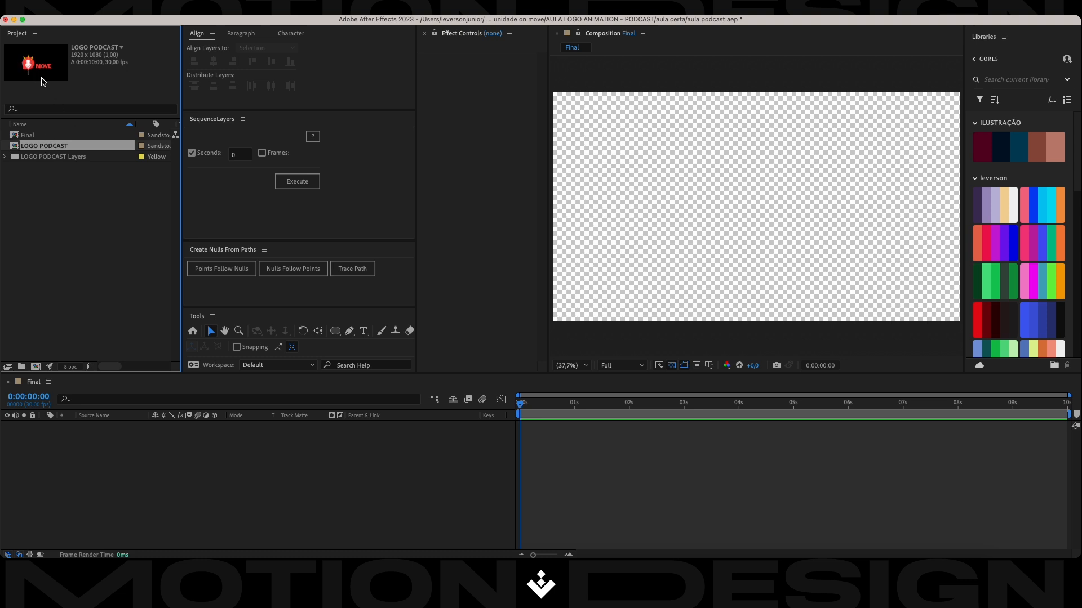
{"action": "double_click", "coordinate": [43, 149]}
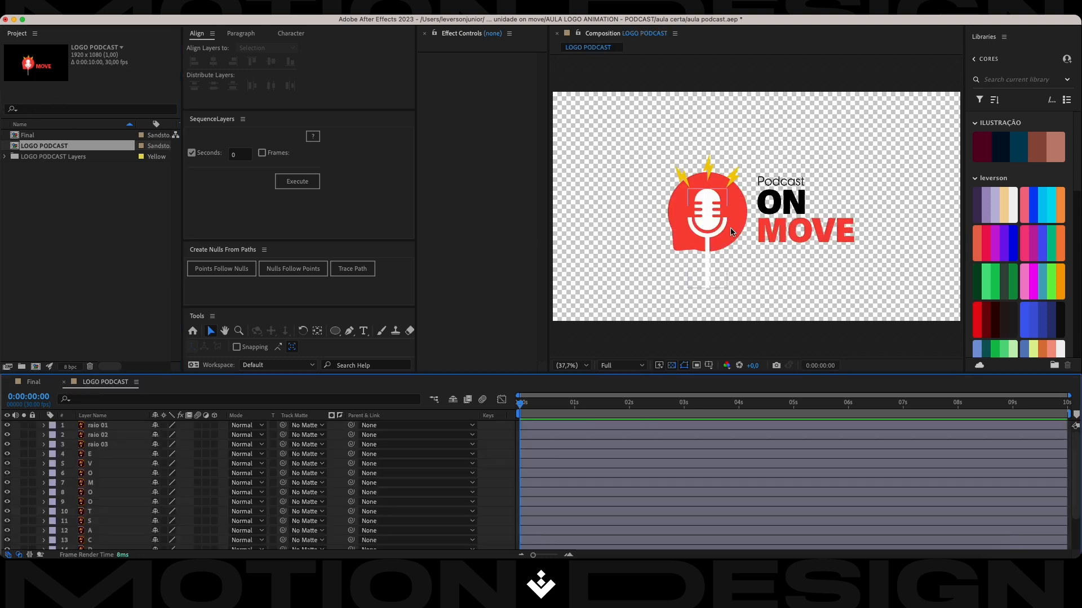
{"action": "left_click", "coordinate": [64, 382]}
{"action": "left_click", "coordinate": [79, 246]}
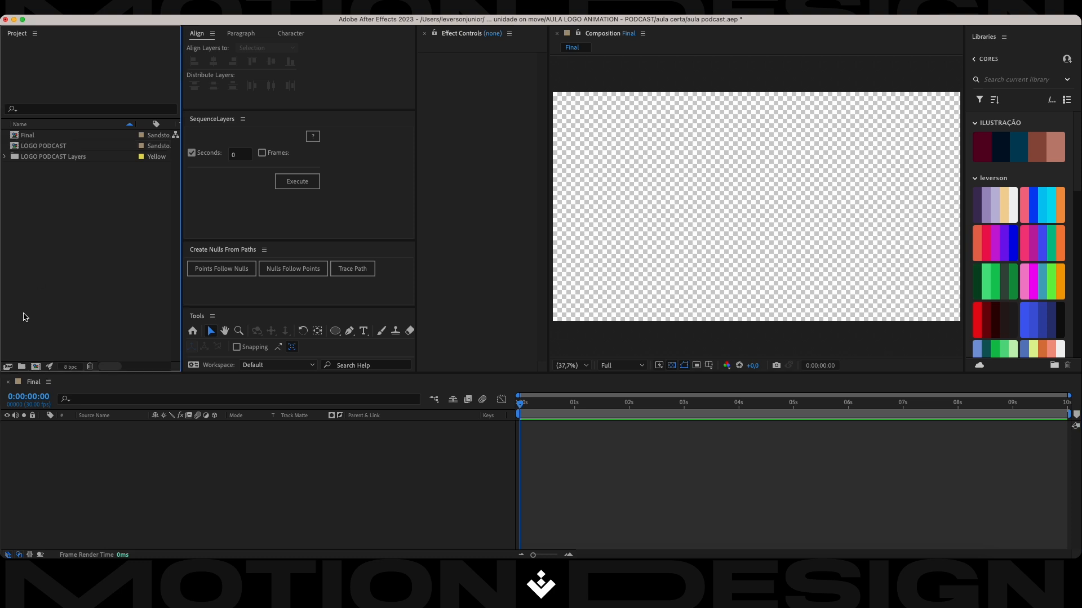
Create a new project folder and name it _comps.
{"action": "left_click", "coordinate": [22, 366]}
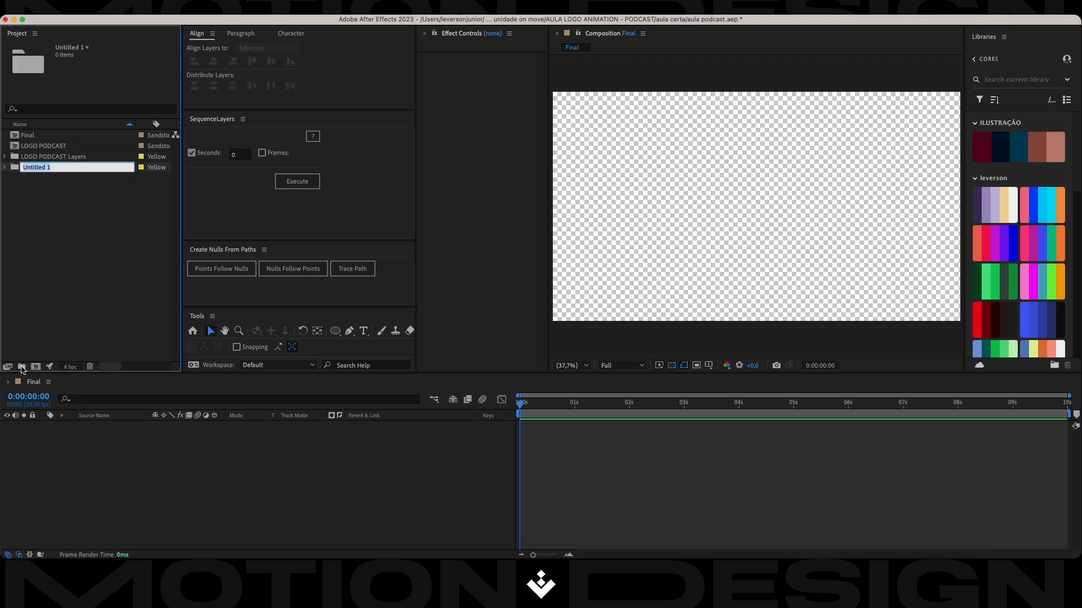
{"action": "left_click", "coordinate": [86, 227]}
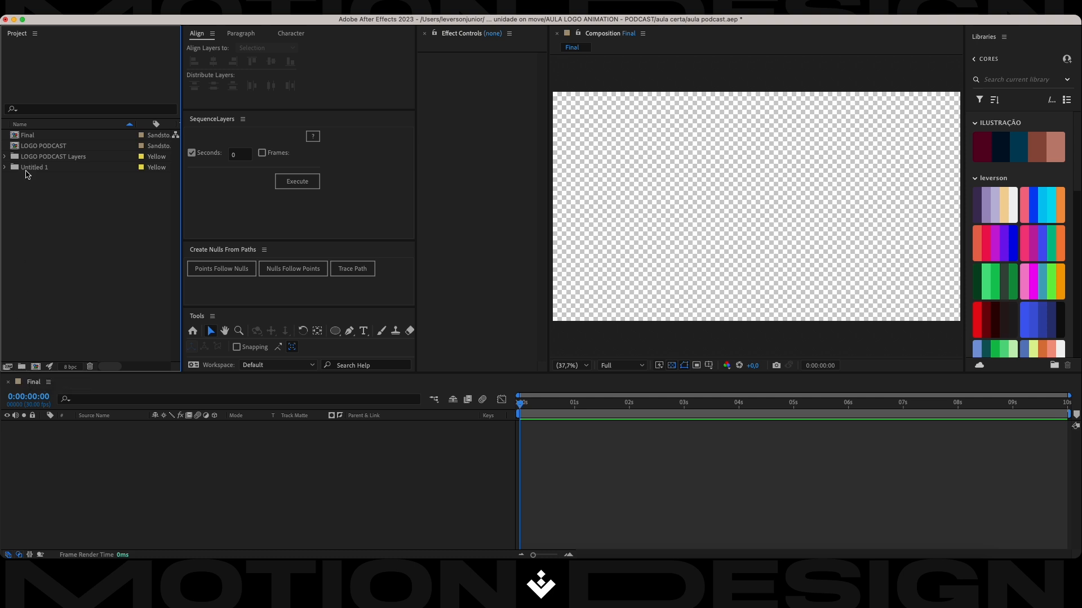
{"action": "left_click", "coordinate": [46, 170]}
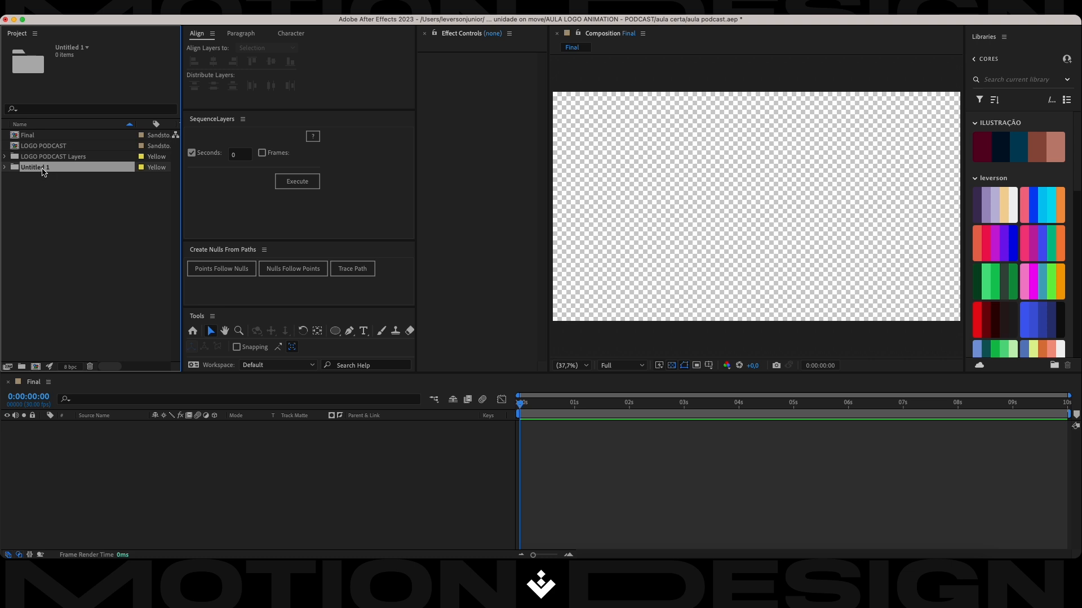
{"action": "left_click", "coordinate": [42, 169]}
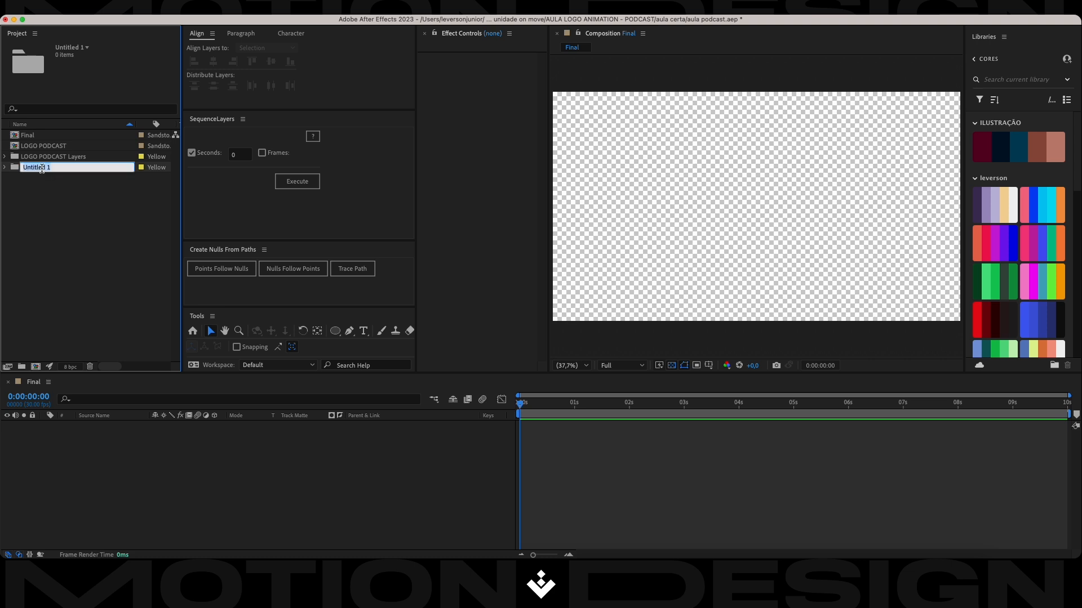
{"action": "key", "text": "BackSpace"}
{"action": "type", "text": "_comps"}
{"action": "key", "text": "Return"}
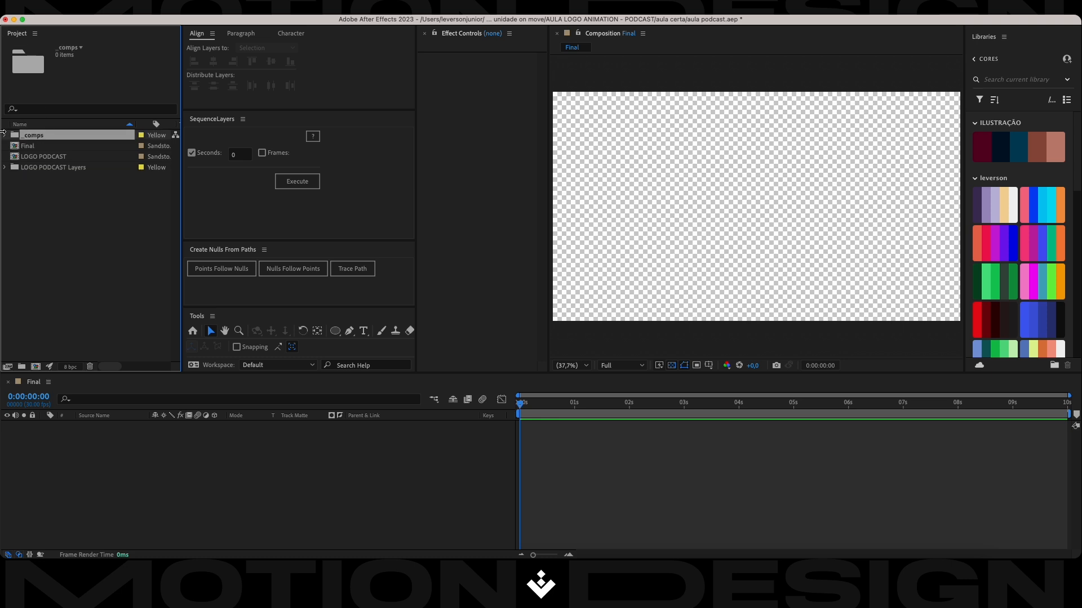
Create a second project folder named Assets.
{"action": "left_click", "coordinate": [55, 213]}
{"action": "left_click", "coordinate": [20, 368]}
{"action": "type", "text": "Assets"}
{"action": "key", "text": "Return"}
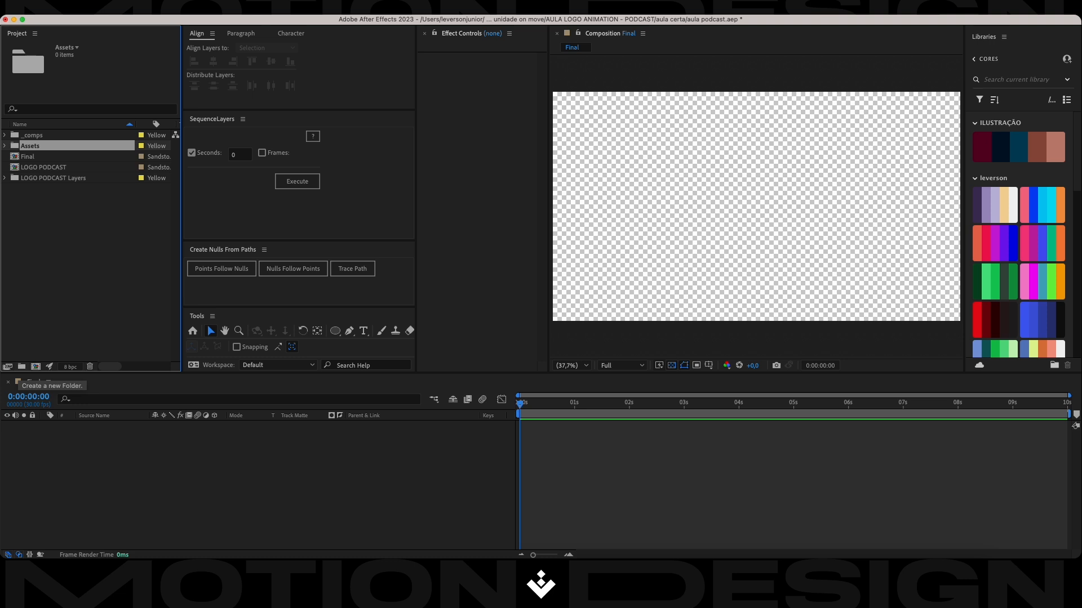
Move the LOGO PODCAST Layers folder into Assets and the Final and LOGO PODCAST compositions into _comps.
{"action": "left_click", "coordinate": [51, 177]}
{"action": "left_click_drag", "start_coordinate": [50, 179], "coordinate": [48, 147]}
{"action": "left_click", "coordinate": [49, 169]}
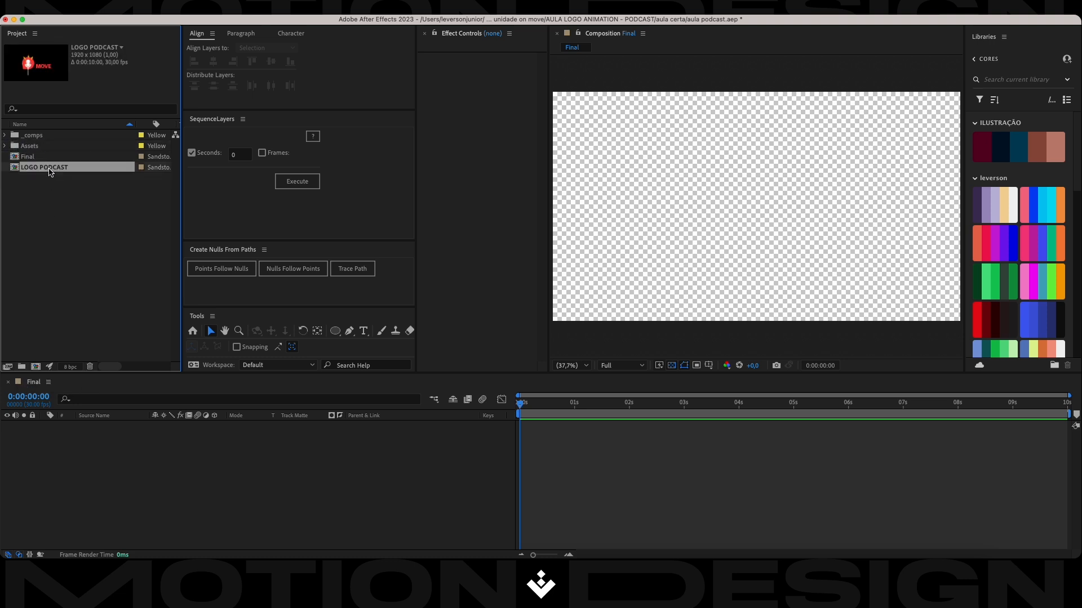
{"action": "left_click", "coordinate": [47, 157], "text": "shift"}
{"action": "left_click_drag", "start_coordinate": [47, 156], "coordinate": [15, 147]}
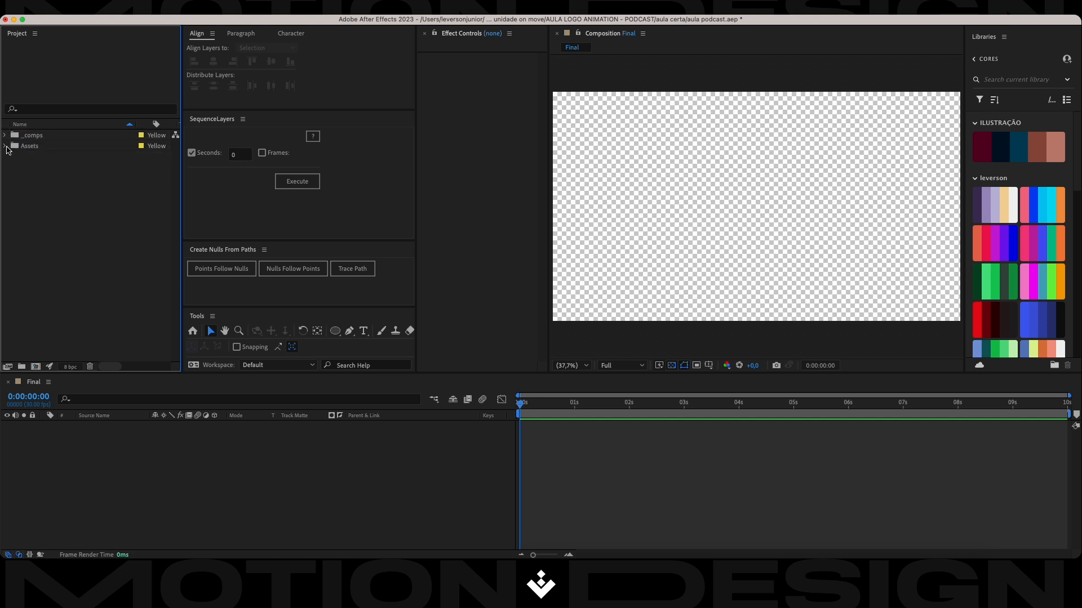
Check the contents of the Assets and _comps folders, leaving _comps expanded.
{"action": "left_click", "coordinate": [6, 147]}
{"action": "left_click", "coordinate": [30, 147]}
{"action": "left_click", "coordinate": [6, 146]}
{"action": "left_click", "coordinate": [5, 135]}
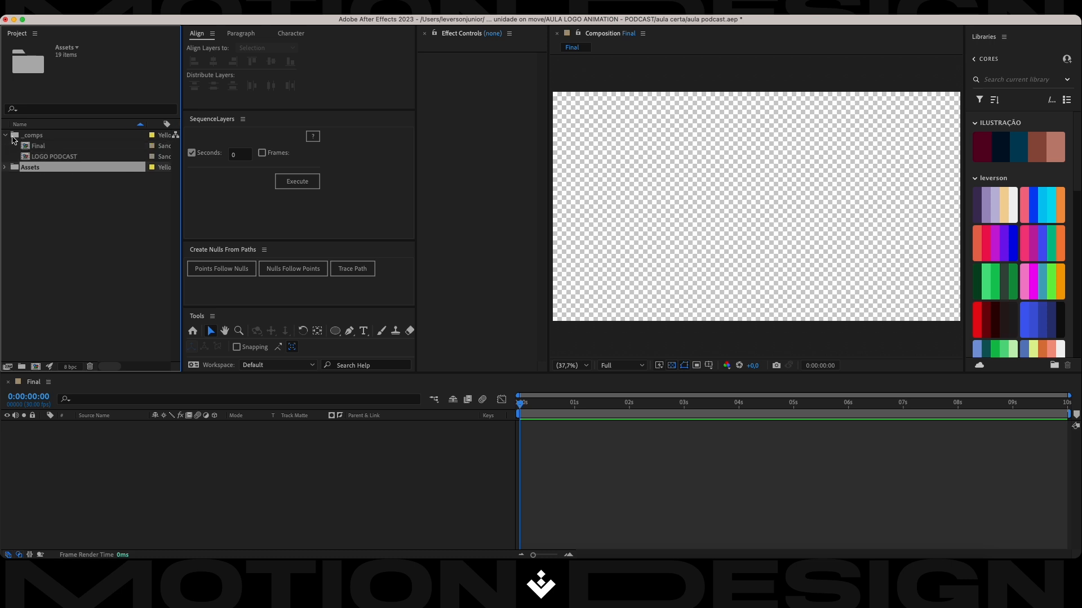
{"action": "left_click", "coordinate": [32, 135]}
{"action": "left_click", "coordinate": [51, 157]}
{"action": "left_click", "coordinate": [46, 242]}
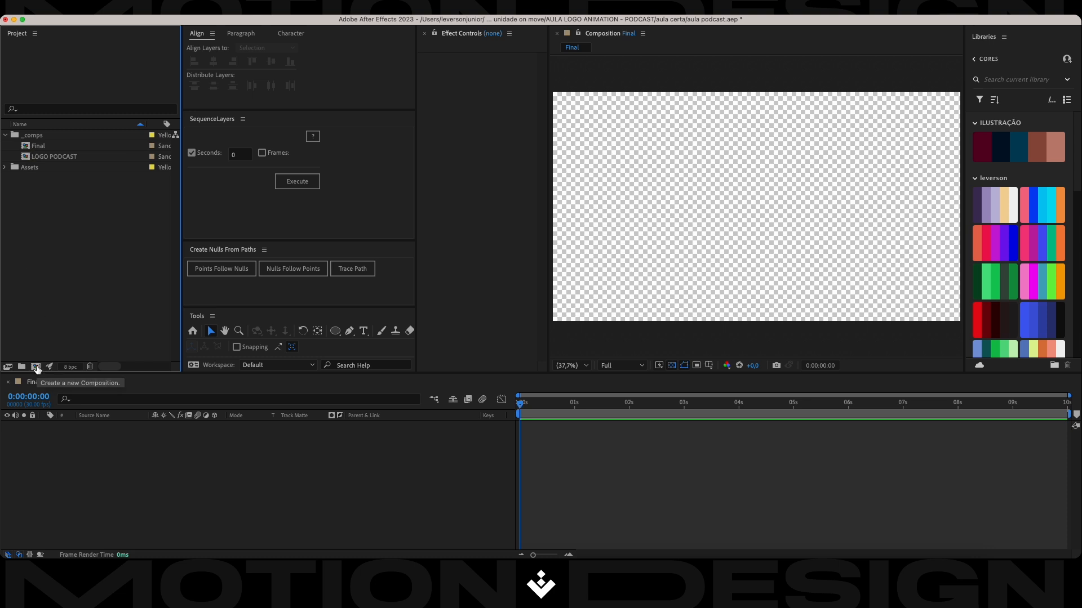
Create a 1920x1080, 30 fps, 10-second composition named simbolo and place it in the _comps folder.
{"action": "left_click", "coordinate": [37, 367]}
{"action": "type", "text": "simbolo"}
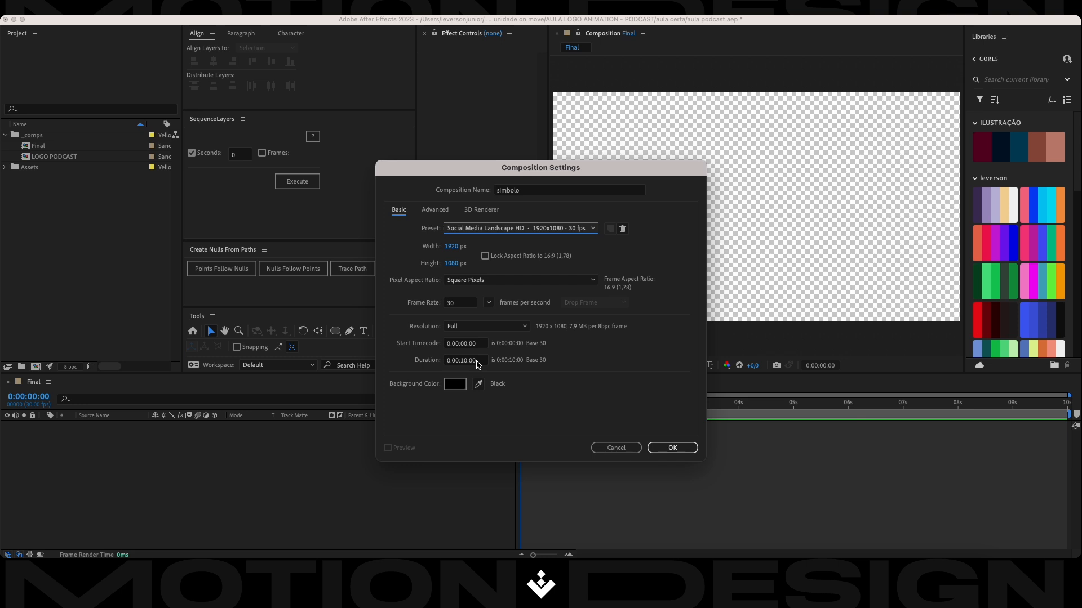
{"action": "key", "text": "Return"}
{"action": "left_click", "coordinate": [31, 198]}
{"action": "left_click", "coordinate": [35, 180]}
{"action": "left_click_drag", "start_coordinate": [48, 186], "coordinate": [54, 141]}
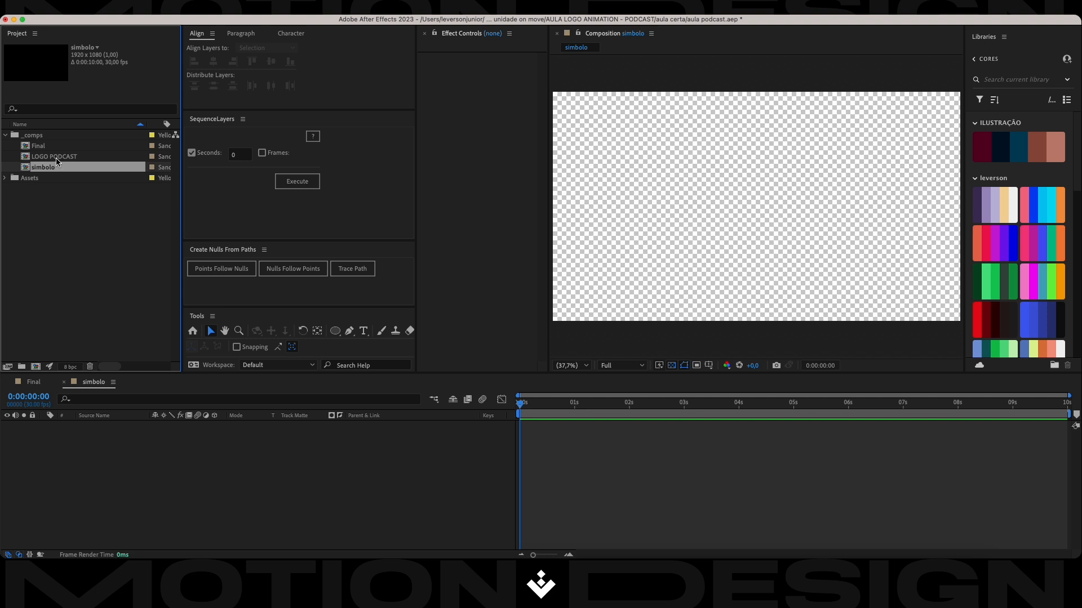
Open the LOGO PODCAST composition.
{"action": "double_click", "coordinate": [57, 158]}
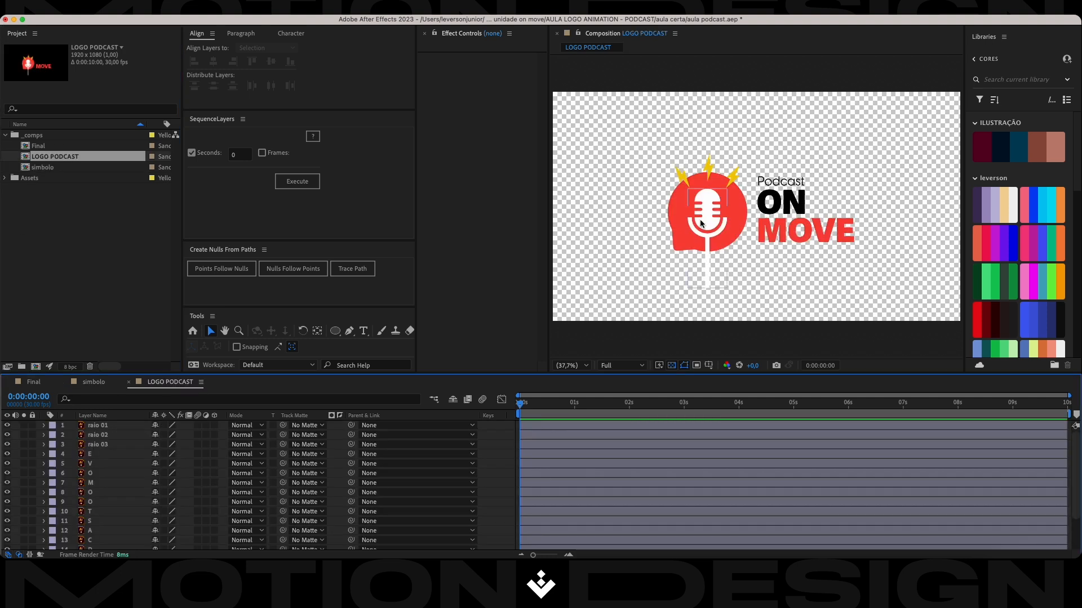
{"action": "left_click", "coordinate": [504, 442]}
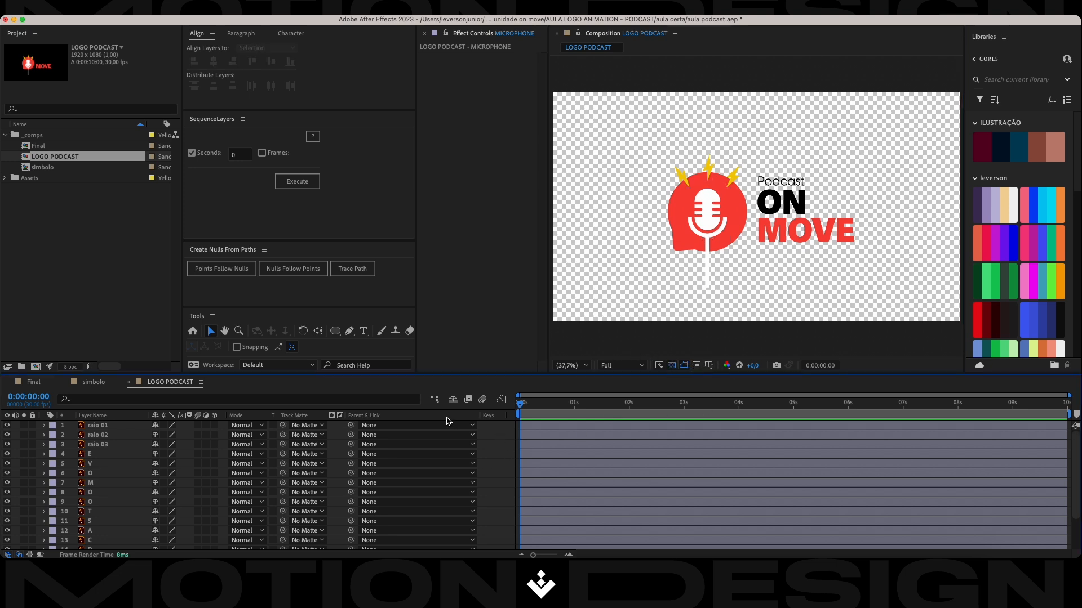
Try to scale all the logo layers together directly in the composition view, and undo the scaling.
{"action": "left_click", "coordinate": [121, 427]}
{"action": "scroll", "coordinate": [120, 443], "scroll_direction": "down", "scroll_amount": 1}
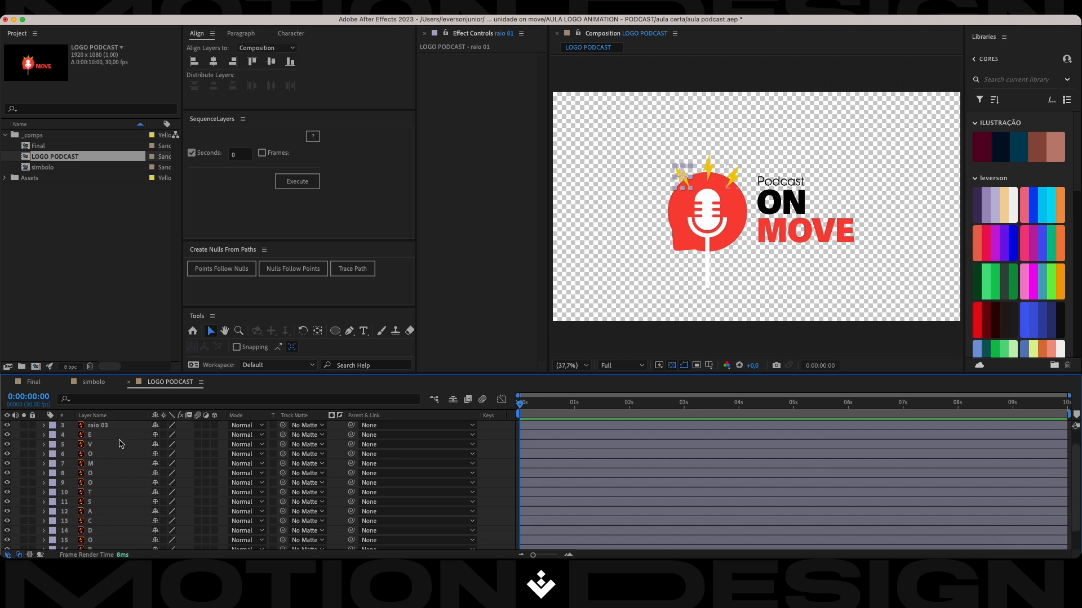
{"action": "scroll", "coordinate": [120, 443], "scroll_direction": "down", "scroll_amount": 1}
{"action": "key", "text": "super+a"}
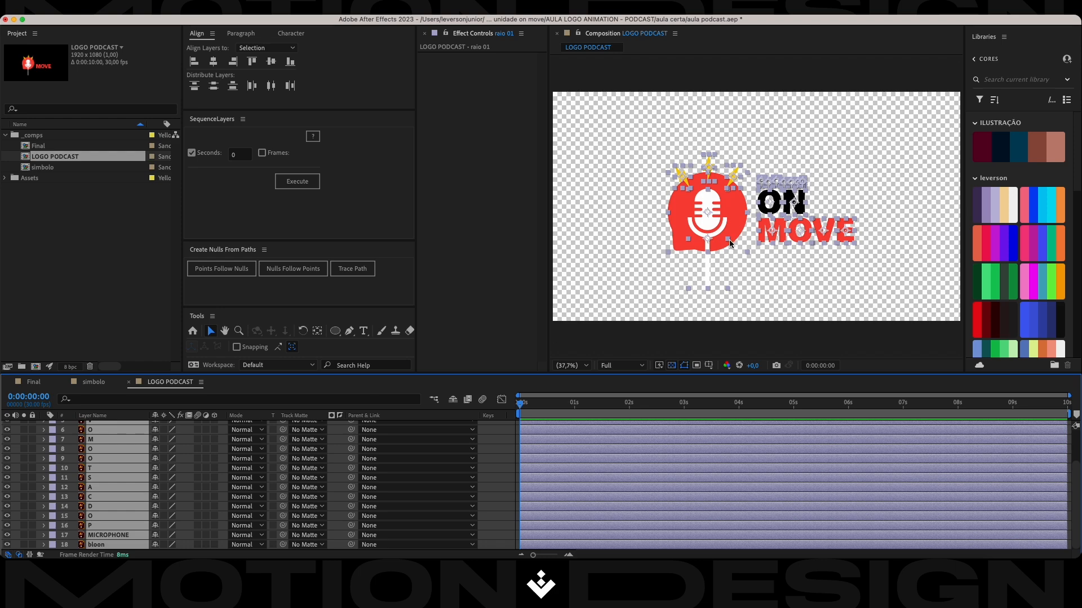
{"action": "left_click_drag", "start_coordinate": [855, 218], "coordinate": [888, 224]}
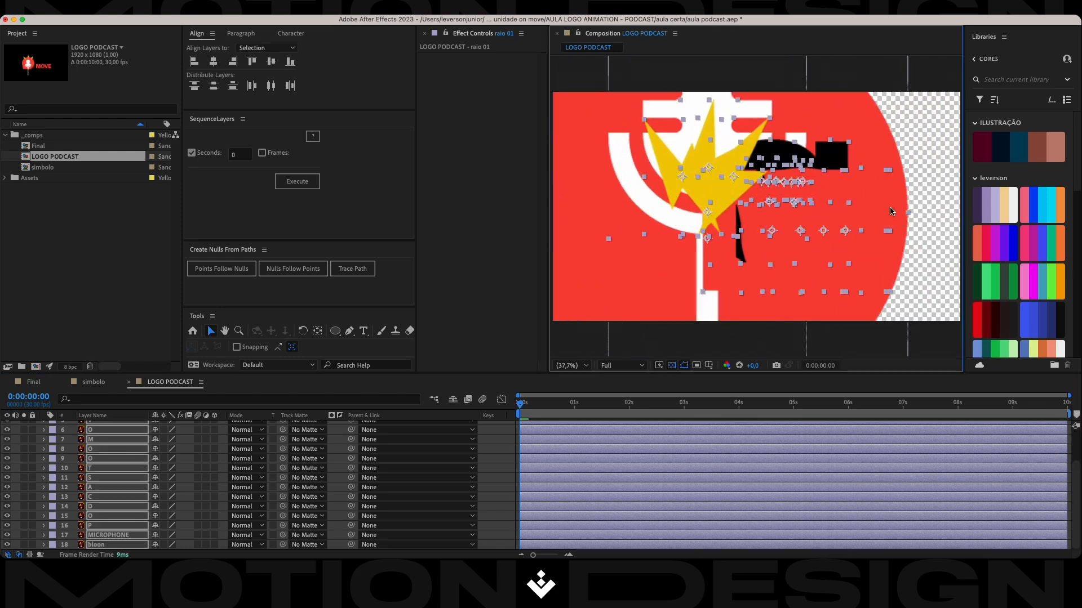
{"action": "key", "text": "super+z"}
{"action": "left_click", "coordinate": [336, 448]}
{"action": "scroll", "coordinate": [337, 448], "scroll_direction": "up", "scroll_amount": 3}
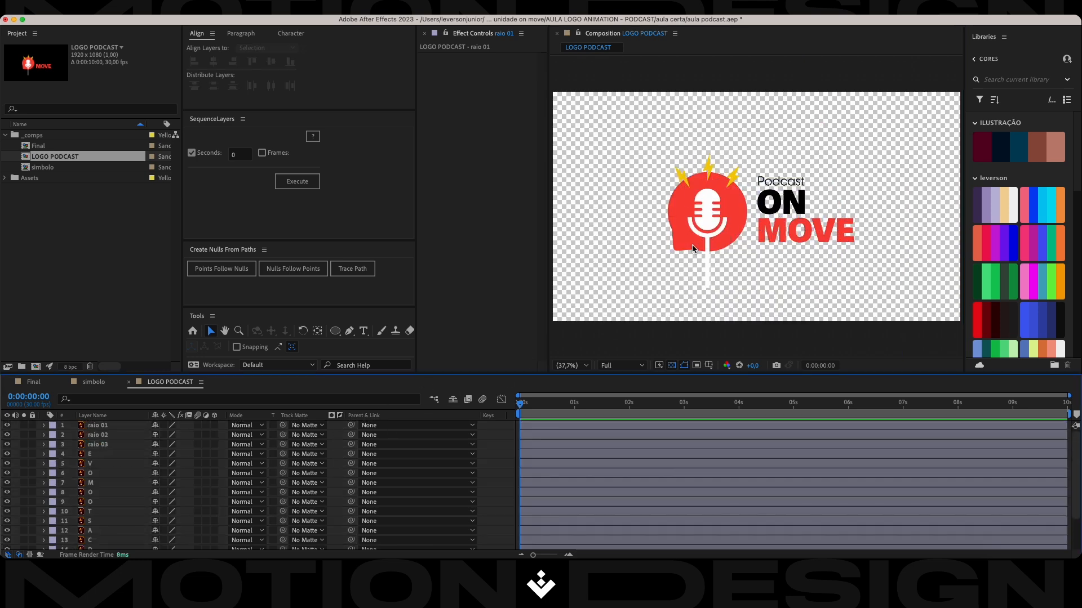
{"action": "left_click", "coordinate": [608, 256]}
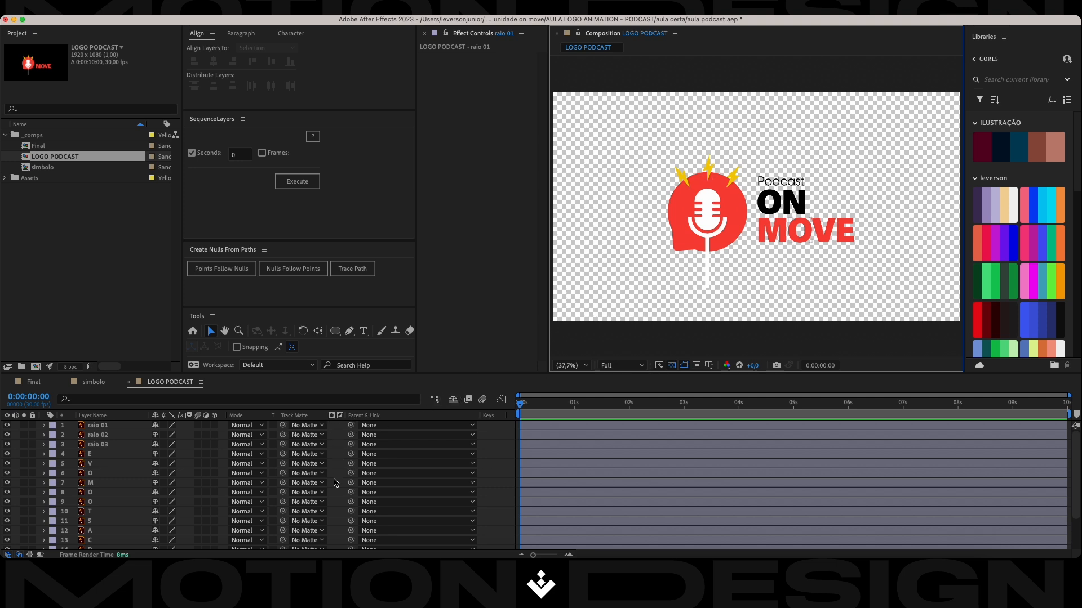
Add a null object to the LOGO PODCAST composition.
{"action": "right_click", "coordinate": [336, 440]}
{"action": "mouse_move", "coordinate": [350, 414]}
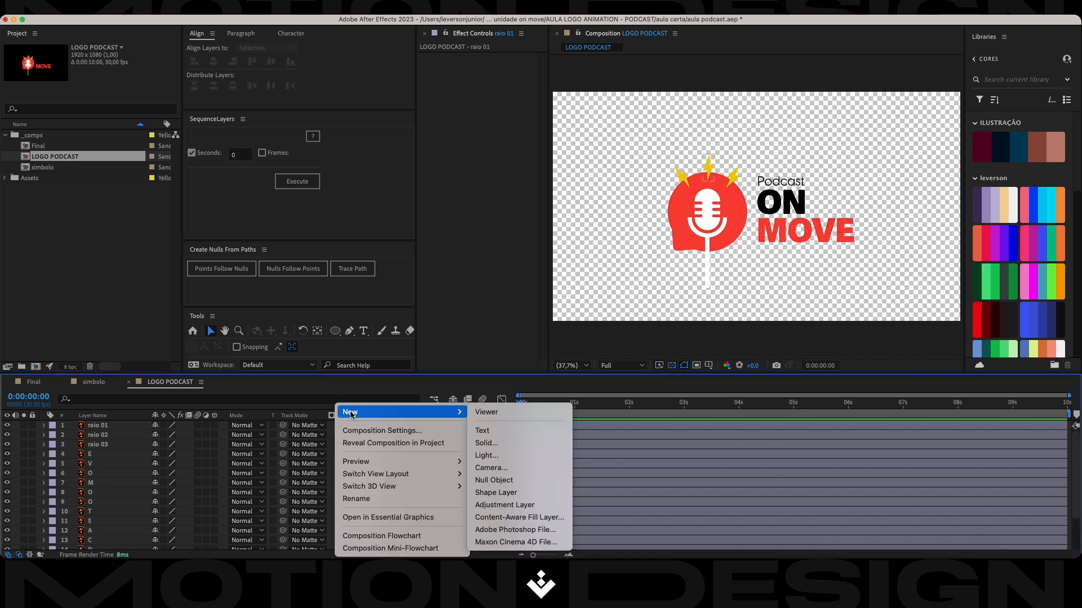
{"action": "left_click", "coordinate": [503, 480]}
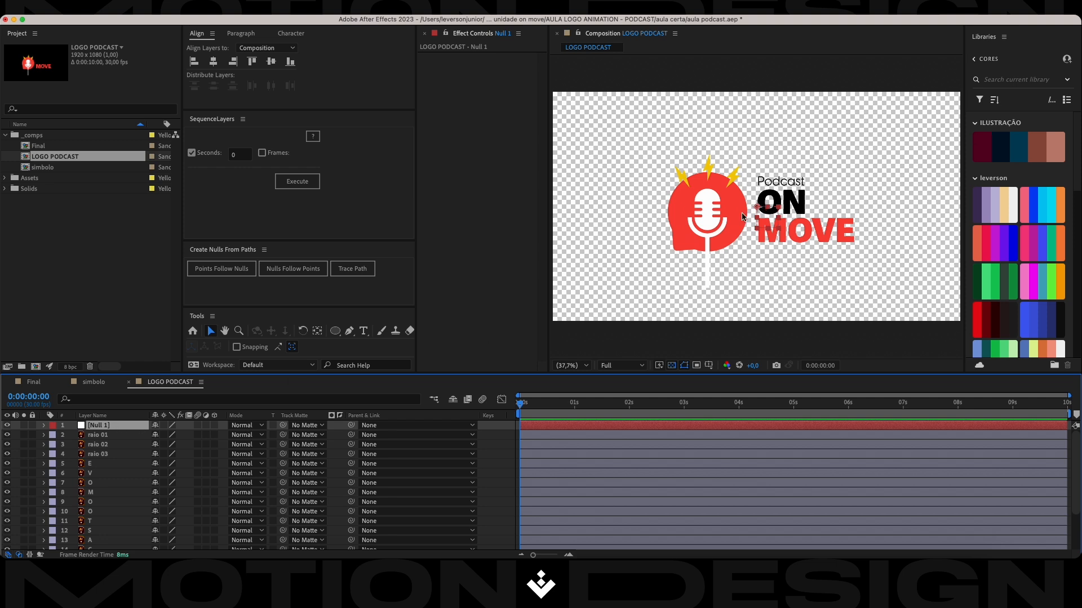
Parent all the logo layers, from raio 01 to bloon, to the null object.
{"action": "left_click", "coordinate": [98, 437]}
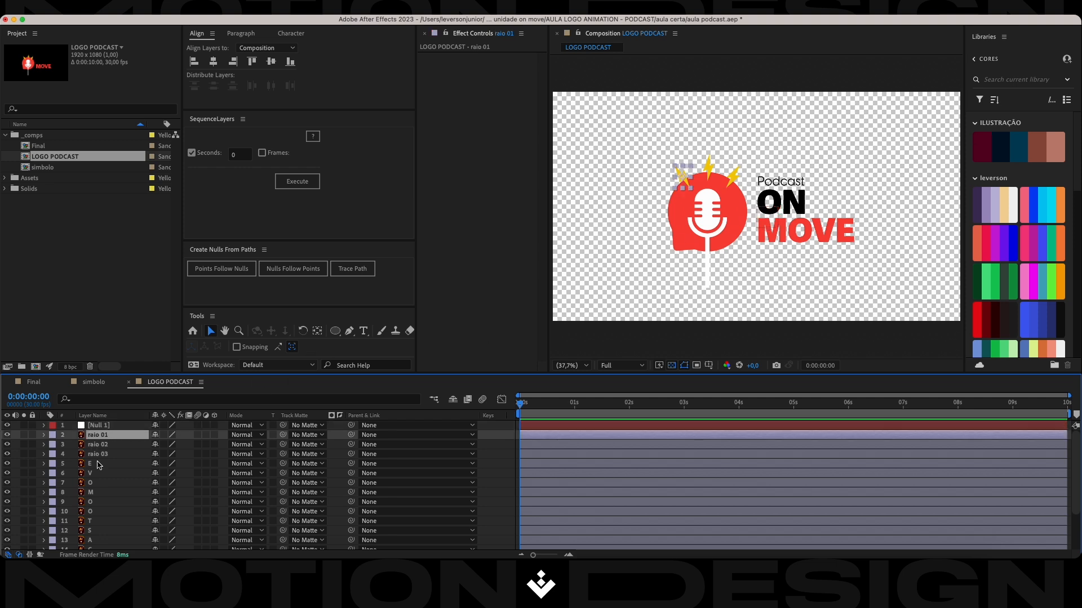
{"action": "scroll", "coordinate": [99, 467], "scroll_direction": "down", "scroll_amount": 4}
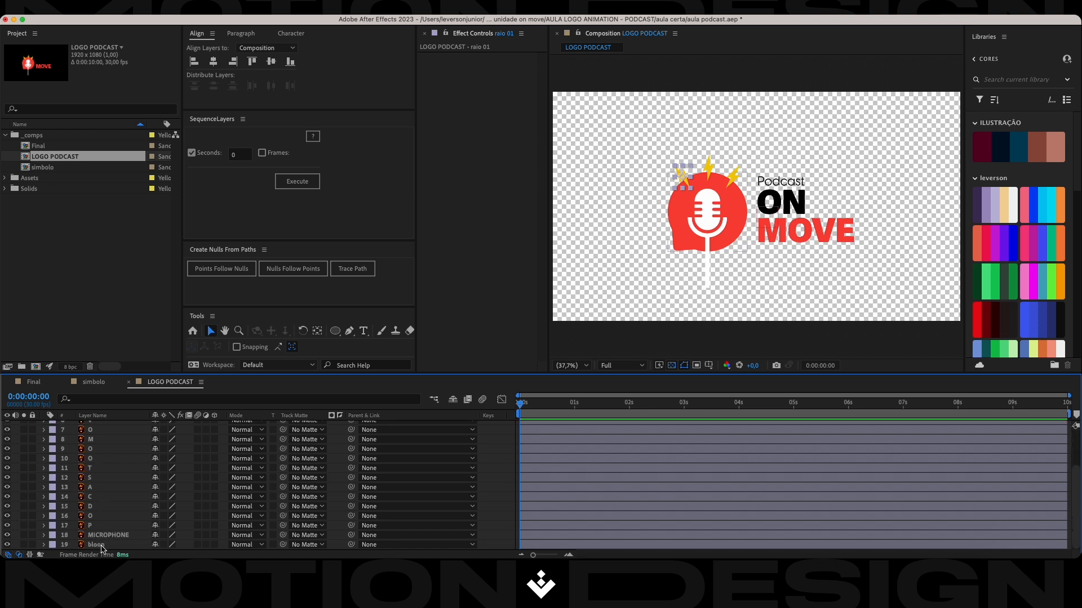
{"action": "left_click", "coordinate": [102, 546], "text": "shift"}
{"action": "scroll", "coordinate": [117, 506], "scroll_direction": "up", "scroll_amount": 4}
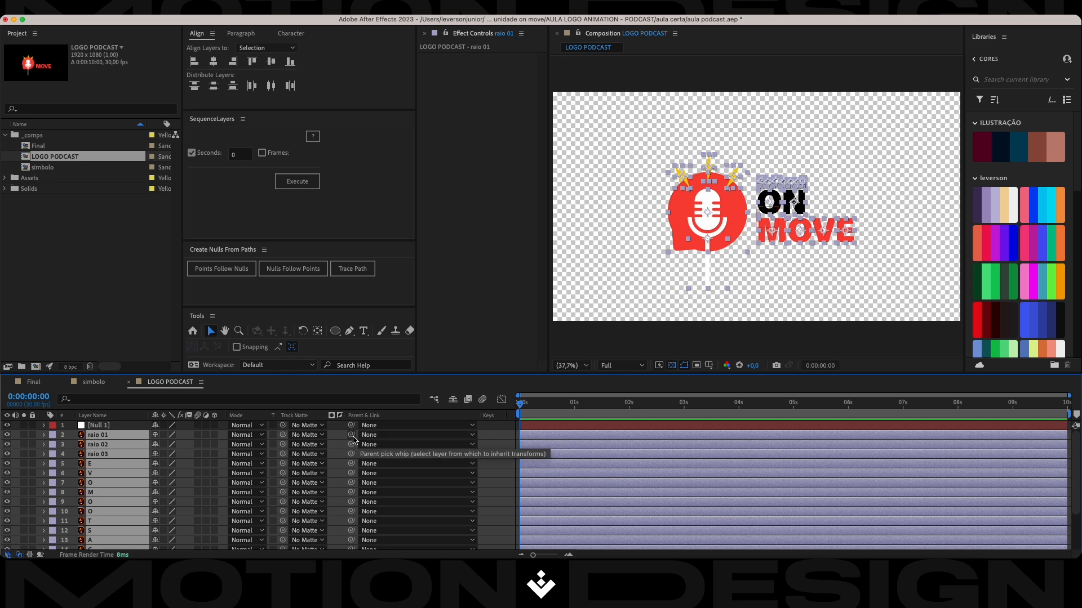
{"action": "left_click_drag", "start_coordinate": [353, 437], "coordinate": [95, 427]}
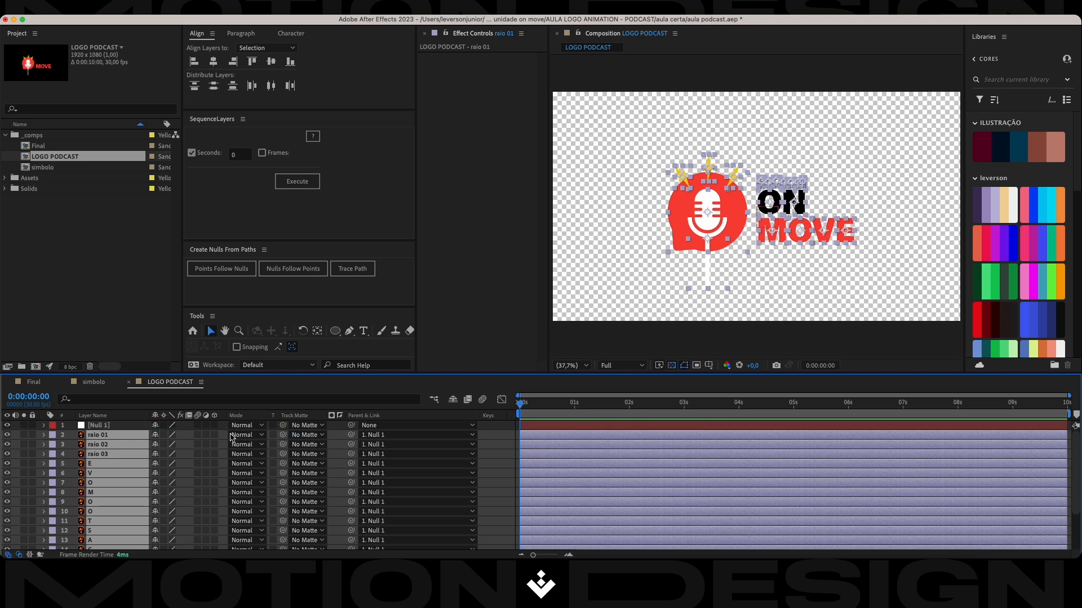
Show the null object's Scale property and turn on the Proportional Grid overlay in the composition view.
{"action": "left_click", "coordinate": [110, 427]}
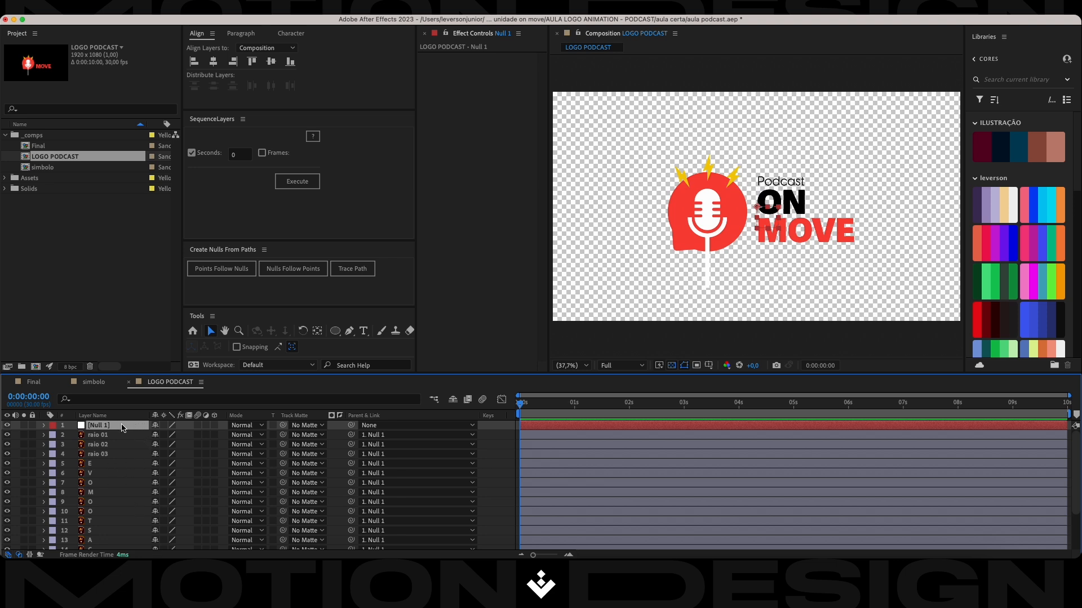
{"action": "key", "text": "s"}
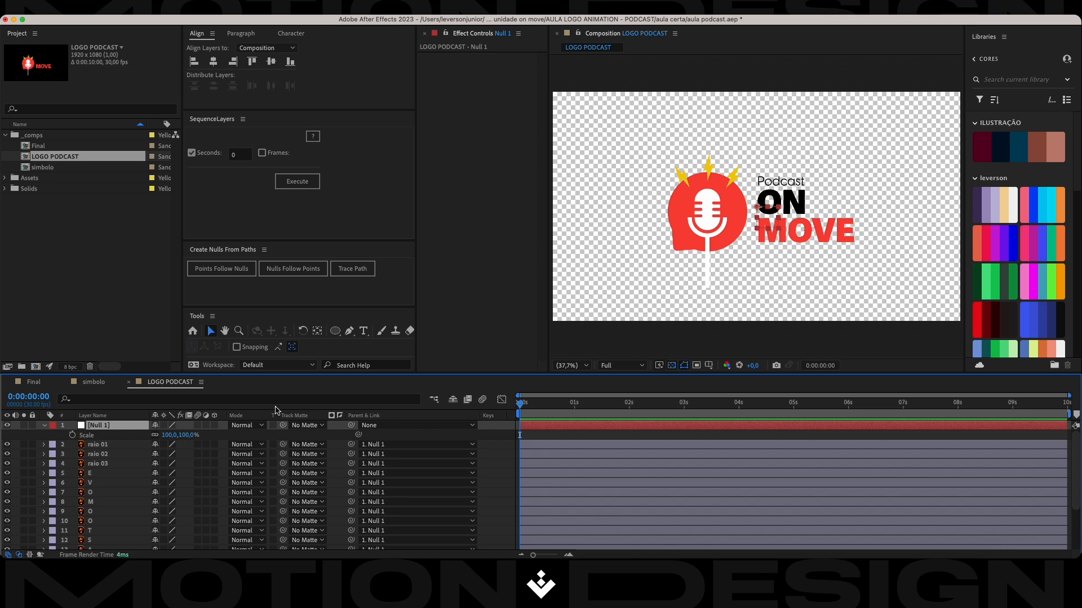
{"action": "left_click", "coordinate": [709, 367]}
{"action": "left_click", "coordinate": [681, 381]}
{"action": "left_click", "coordinate": [709, 367]}
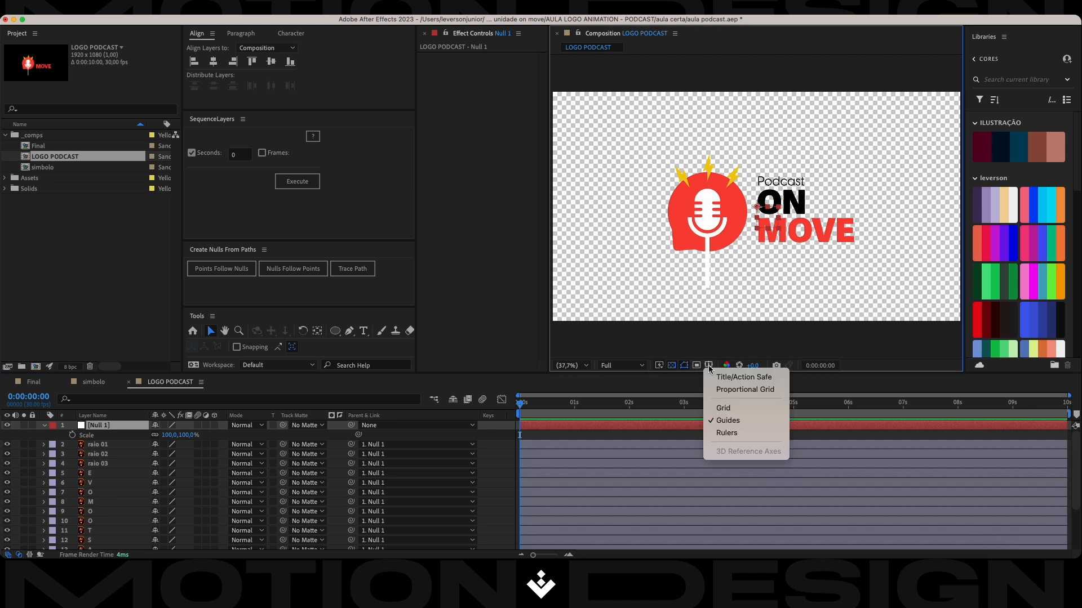
{"action": "left_click", "coordinate": [724, 389]}
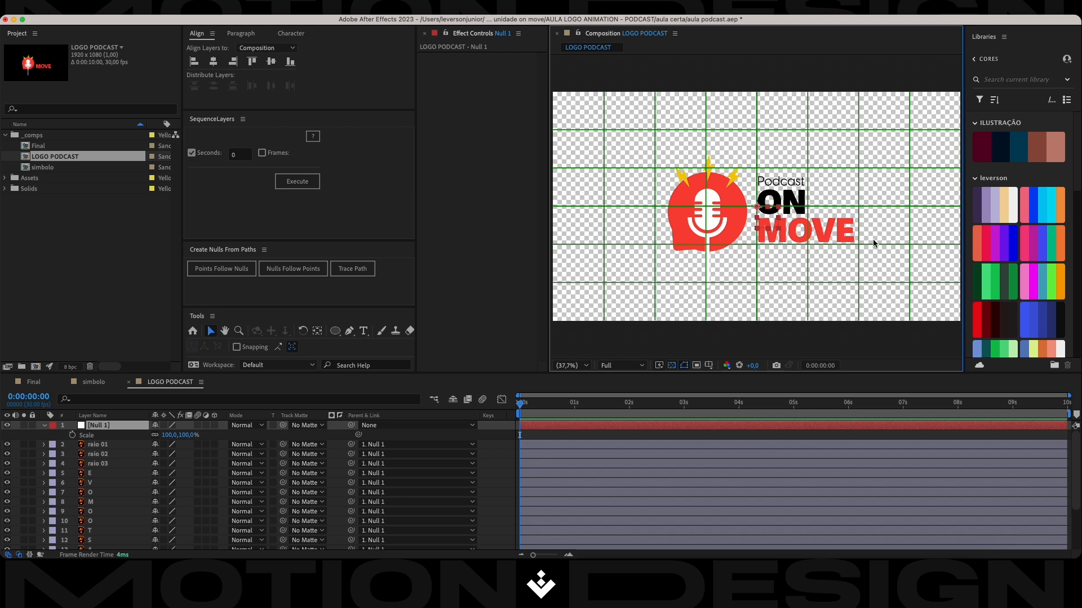
Scale the null object down to 80% so the whole logo shrinks with it, saving the project along the way.
{"action": "left_click_drag", "start_coordinate": [192, 442], "coordinate": [173, 436]}
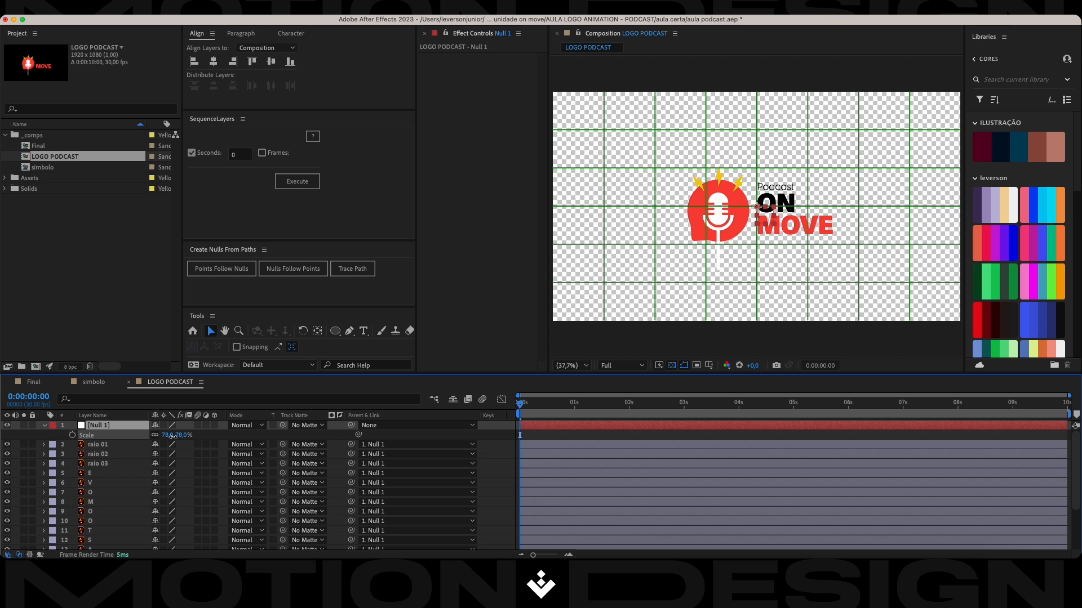
{"action": "key", "text": "super+s"}
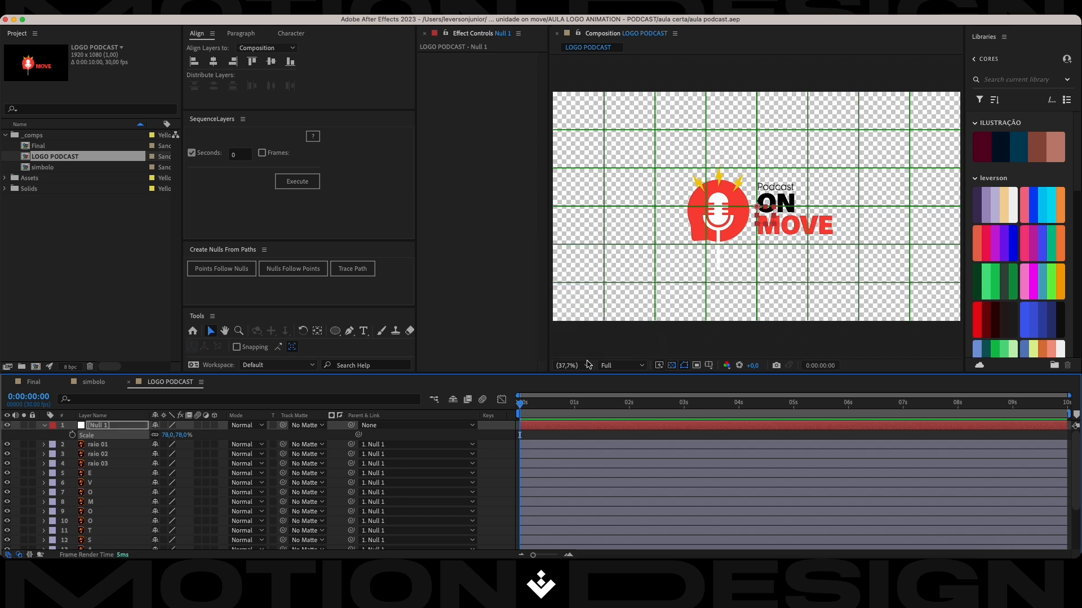
{"action": "left_click", "coordinate": [580, 366]}
{"action": "left_click", "coordinate": [589, 177]}
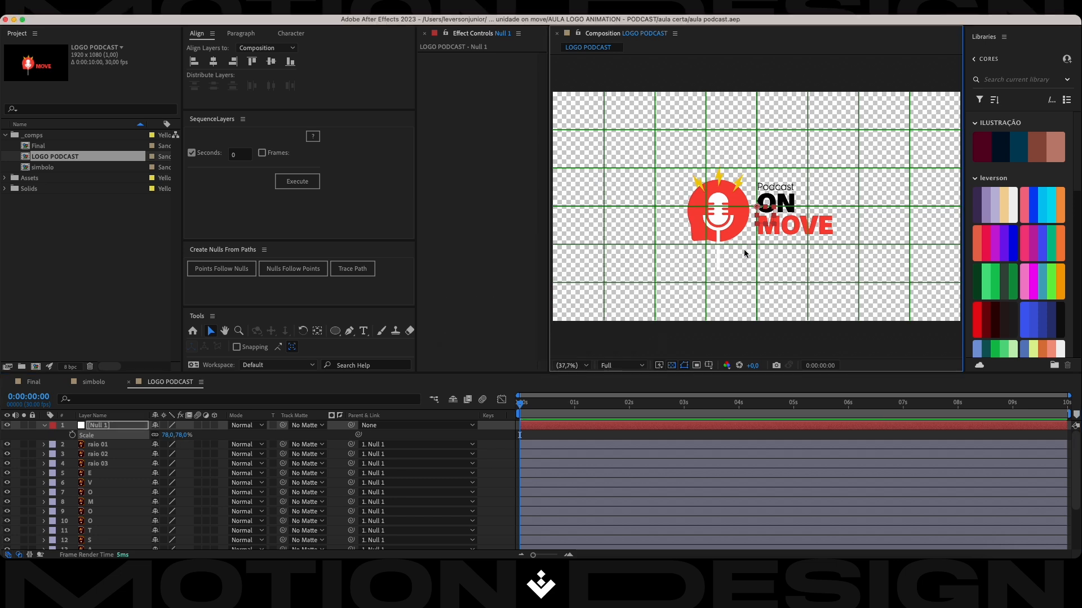
{"action": "left_click", "coordinate": [185, 435]}
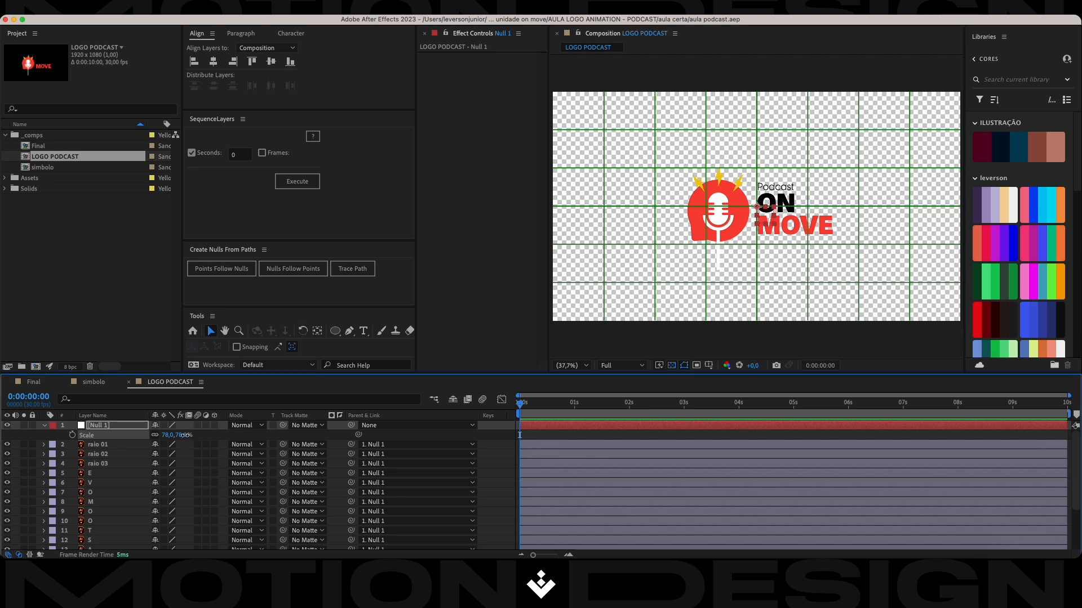
{"action": "type", "text": "80"}
{"action": "key", "text": "Return"}
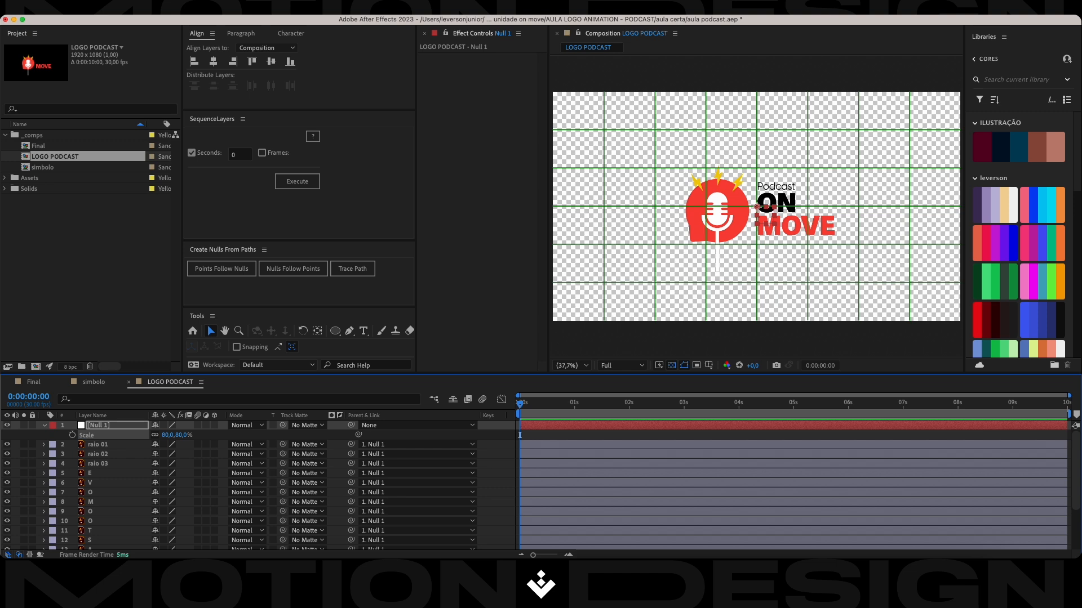
Delete the null object from the LOGO PODCAST composition and keep the layer list showing layer names.
{"action": "left_click", "coordinate": [94, 416]}
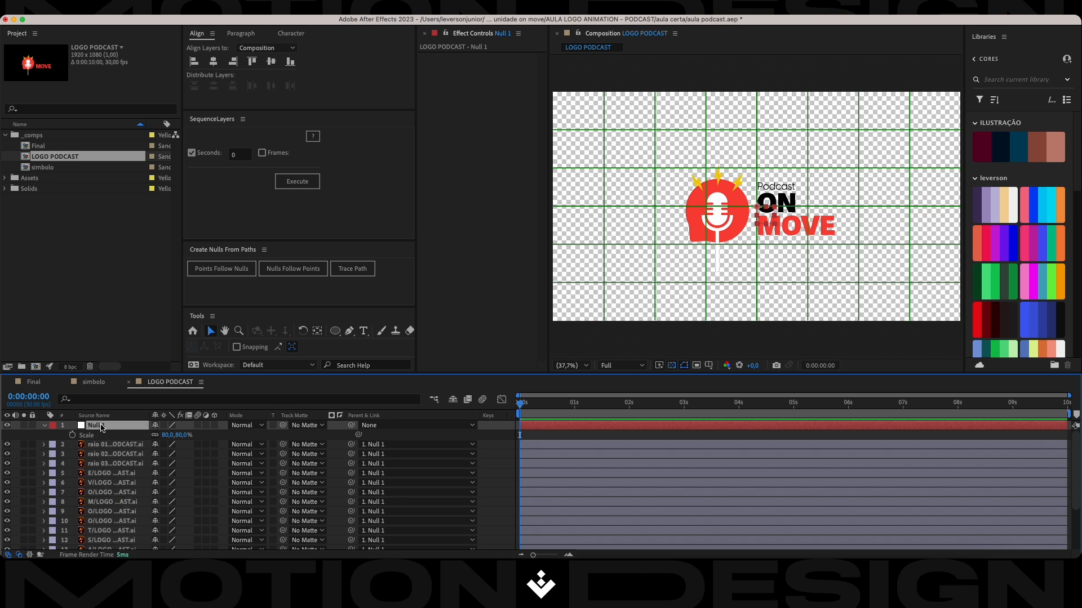
{"action": "key", "text": "Delete"}
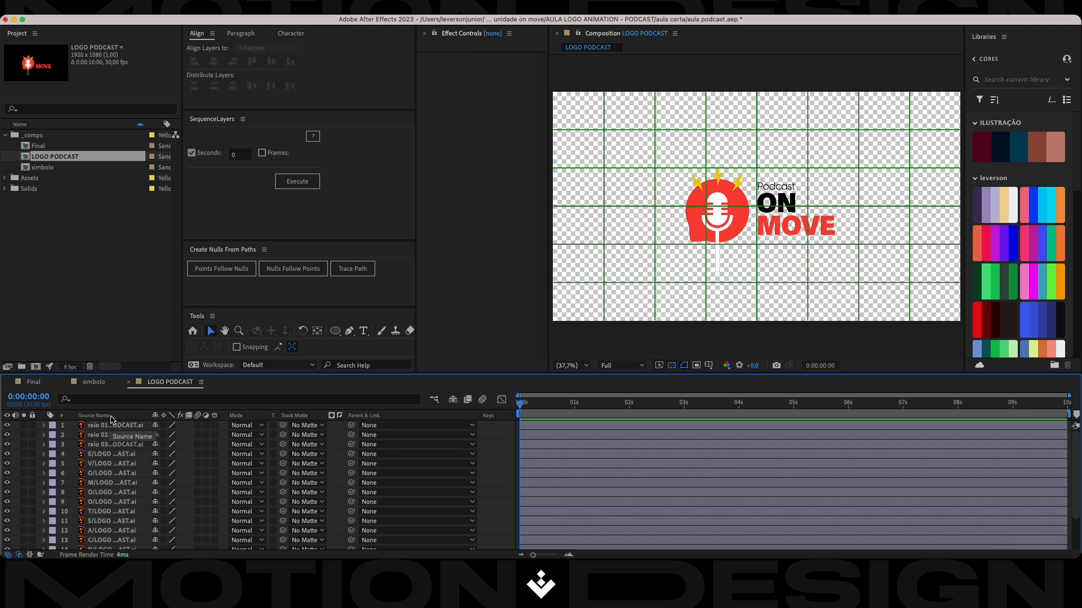
{"action": "left_click", "coordinate": [109, 417]}
{"action": "scroll", "coordinate": [136, 468], "scroll_direction": "down", "scroll_amount": 3}
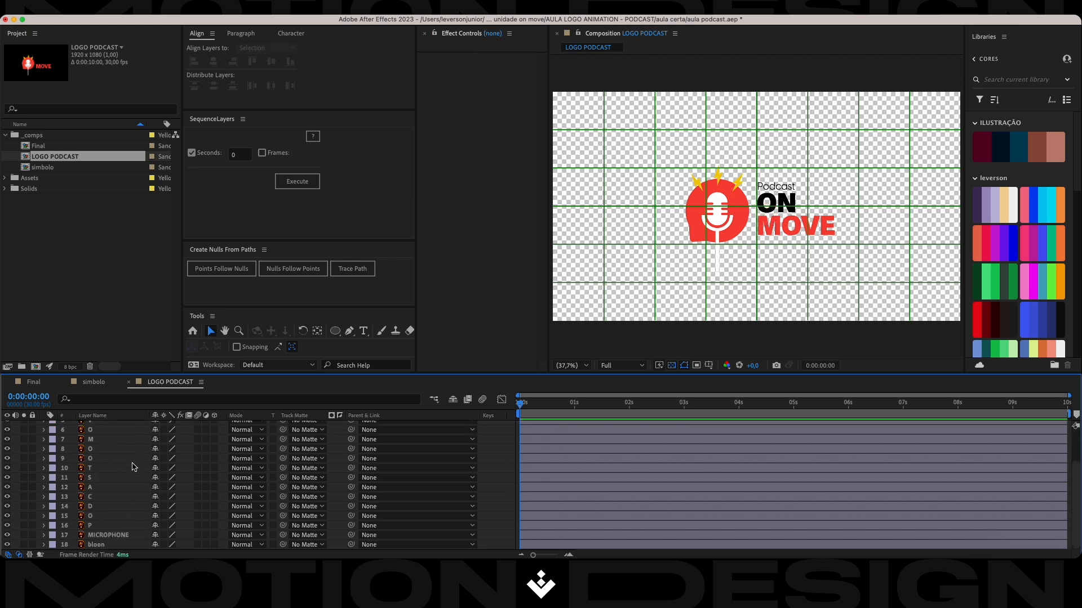
Copy the three raio layers, MICROPHONE and bloon from LOGO PODCAST and paste them into the simbolo composition.
{"action": "left_click_drag", "start_coordinate": [634, 148], "coordinate": [747, 289]}
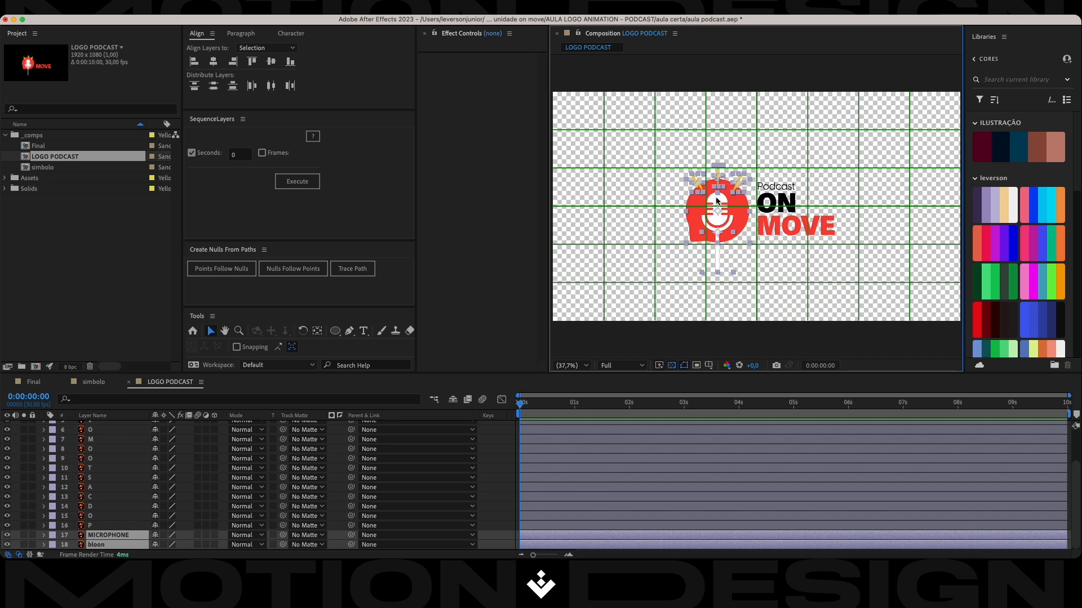
{"action": "left_click", "coordinate": [94, 383]}
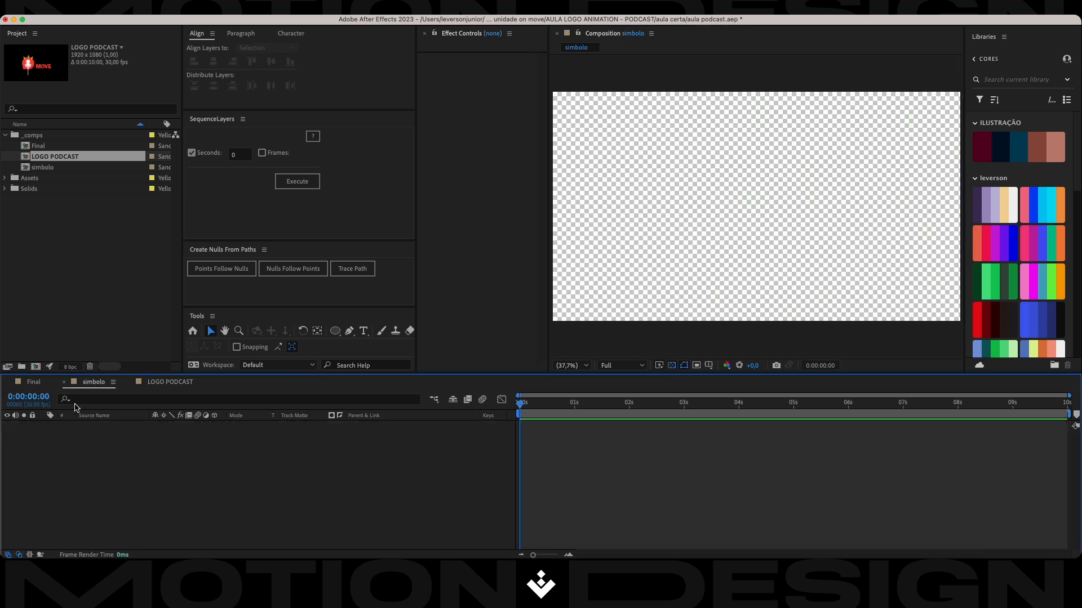
{"action": "left_click", "coordinate": [162, 385]}
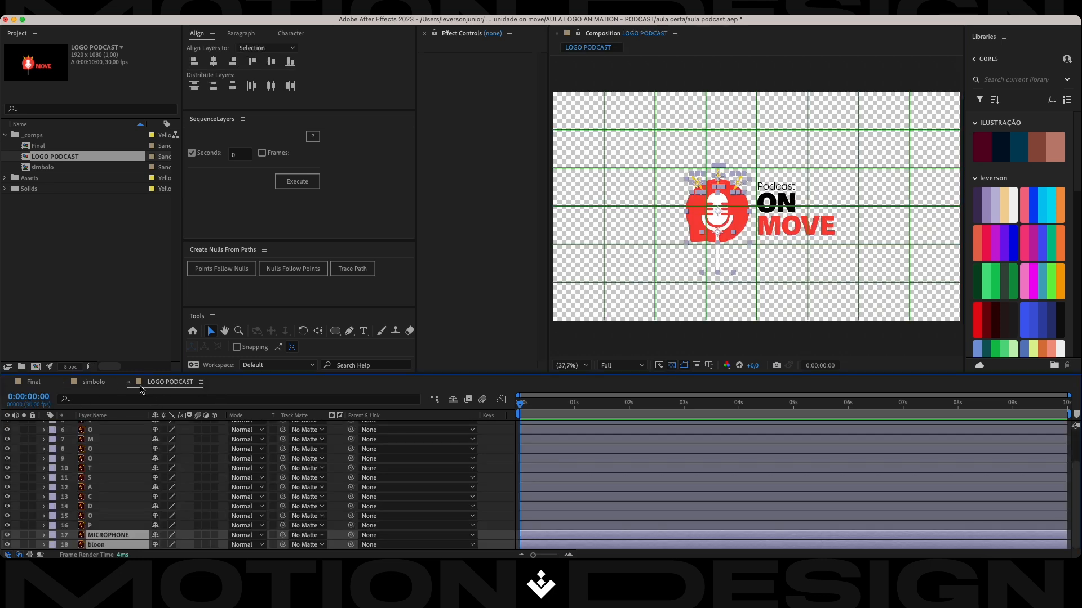
{"action": "left_click", "coordinate": [94, 383]}
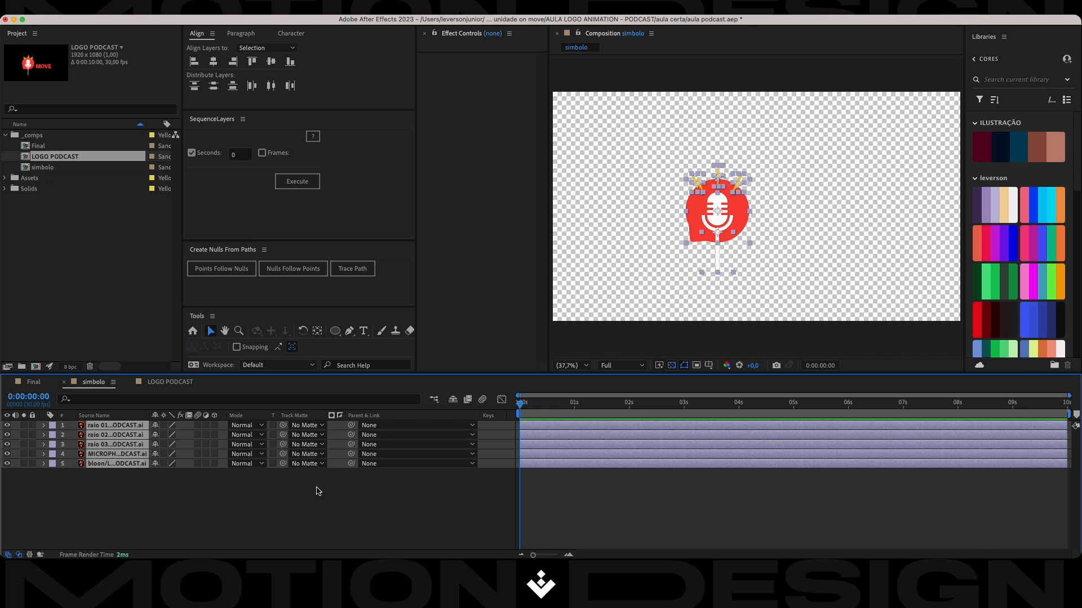
{"action": "left_click", "coordinate": [302, 519]}
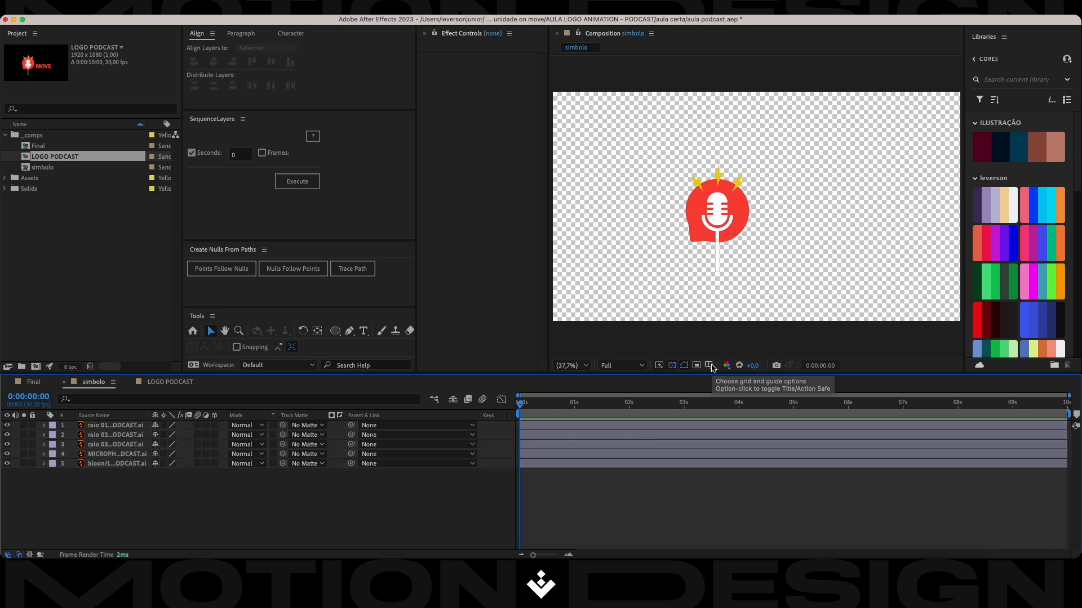
Turn on the Proportional Grid in the simbolo composition and move all five symbol layers together to the frame's center.
{"action": "left_click", "coordinate": [710, 365]}
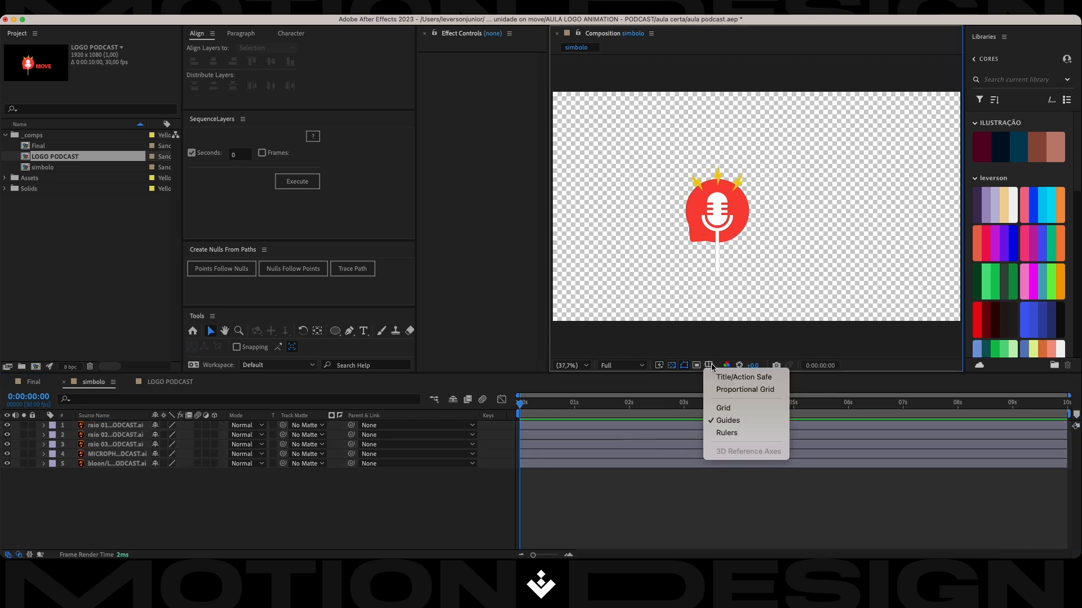
{"action": "left_click", "coordinate": [724, 393]}
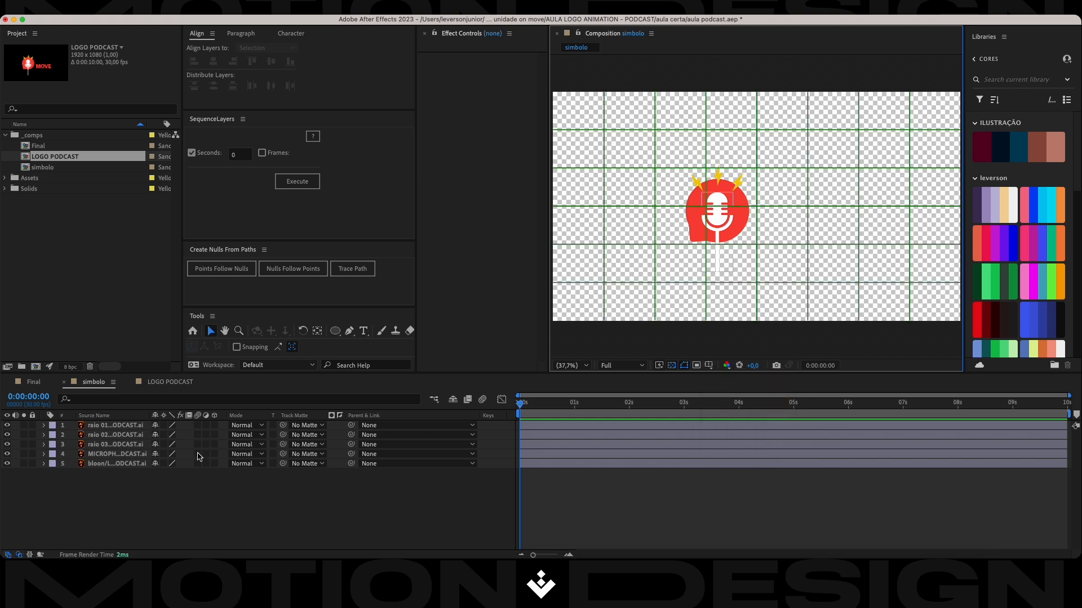
{"action": "left_click", "coordinate": [106, 464]}
{"action": "left_click", "coordinate": [118, 425], "text": "shift"}
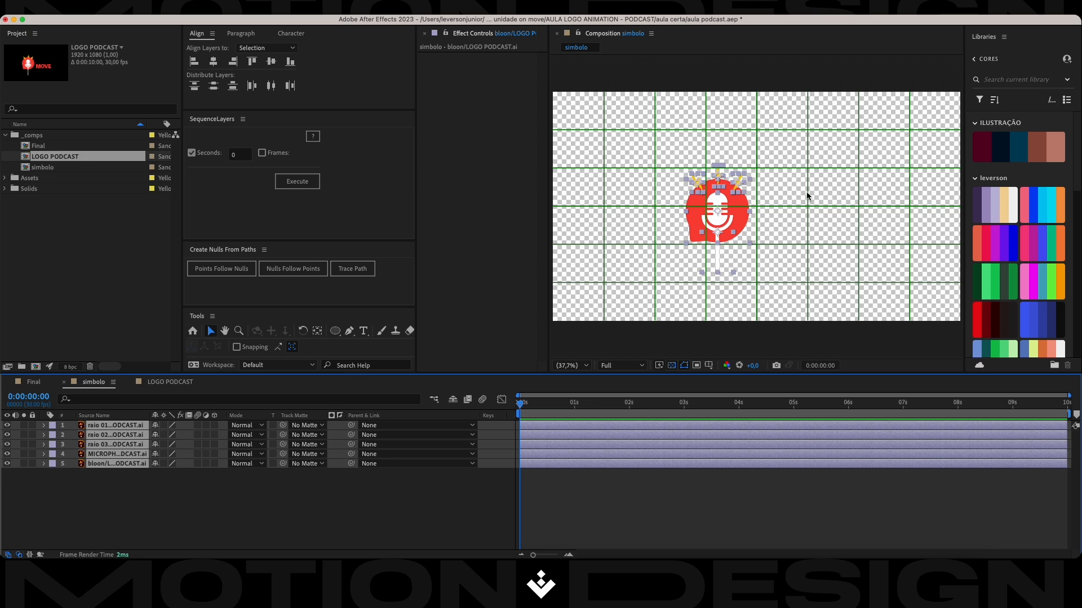
{"action": "left_click_drag", "start_coordinate": [720, 212], "coordinate": [758, 210]}
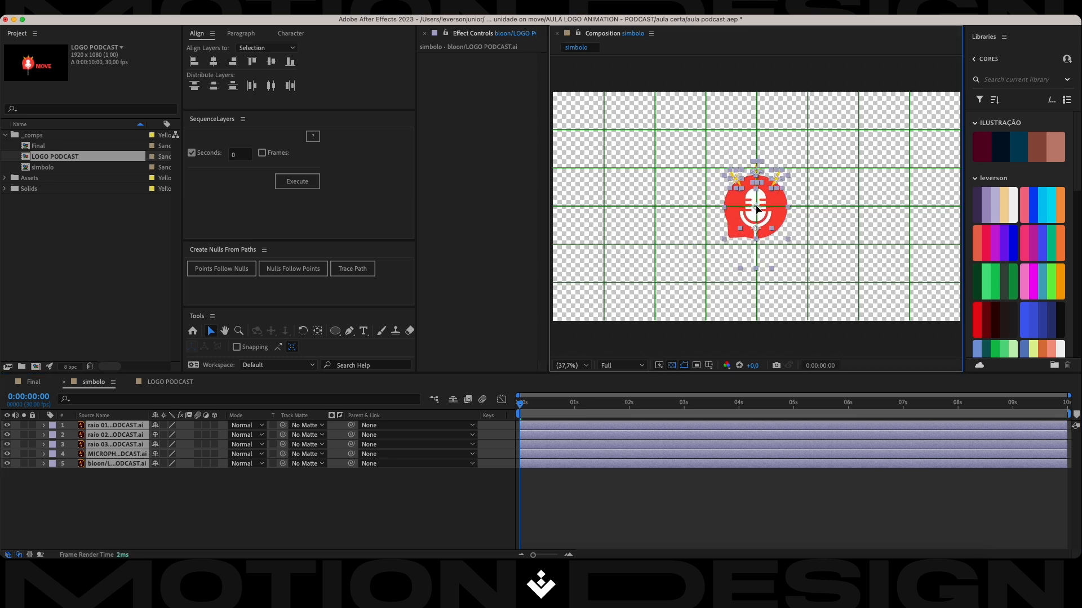
{"action": "scroll", "coordinate": [758, 210], "scroll_direction": "up", "scroll_amount": 5}
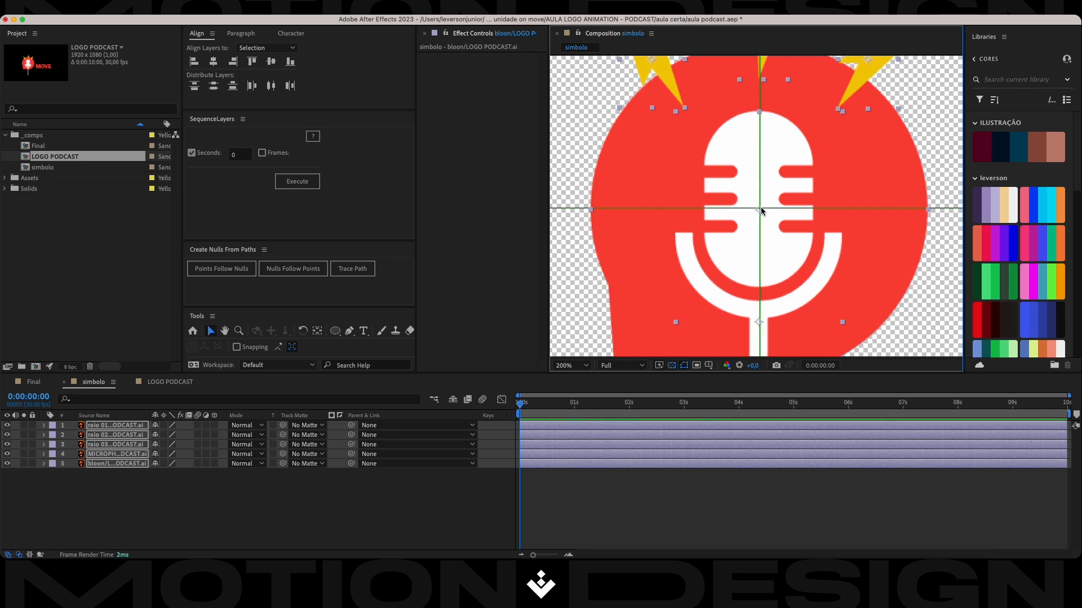
{"action": "scroll", "coordinate": [758, 210], "scroll_direction": "up", "scroll_amount": 2}
{"action": "left_click_drag", "start_coordinate": [758, 210], "coordinate": [760, 209]}
{"action": "scroll", "coordinate": [758, 209], "scroll_direction": "down", "scroll_amount": 6}
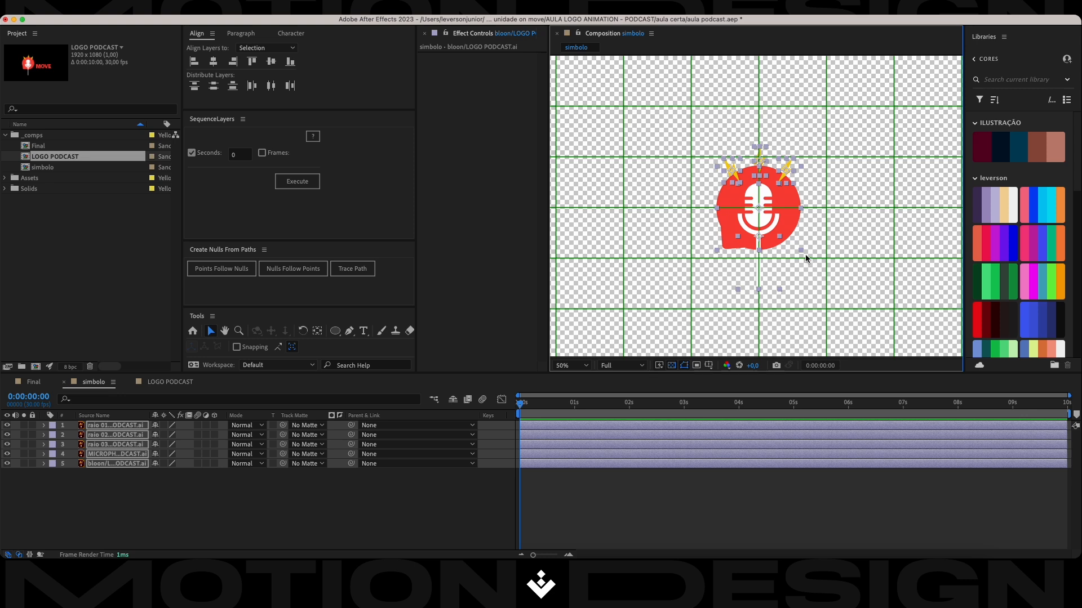
{"action": "scroll", "coordinate": [806, 256], "scroll_direction": "down", "scroll_amount": 2}
{"action": "left_click", "coordinate": [426, 473]}
{"action": "scroll", "coordinate": [741, 259], "scroll_direction": "up", "scroll_amount": 2}
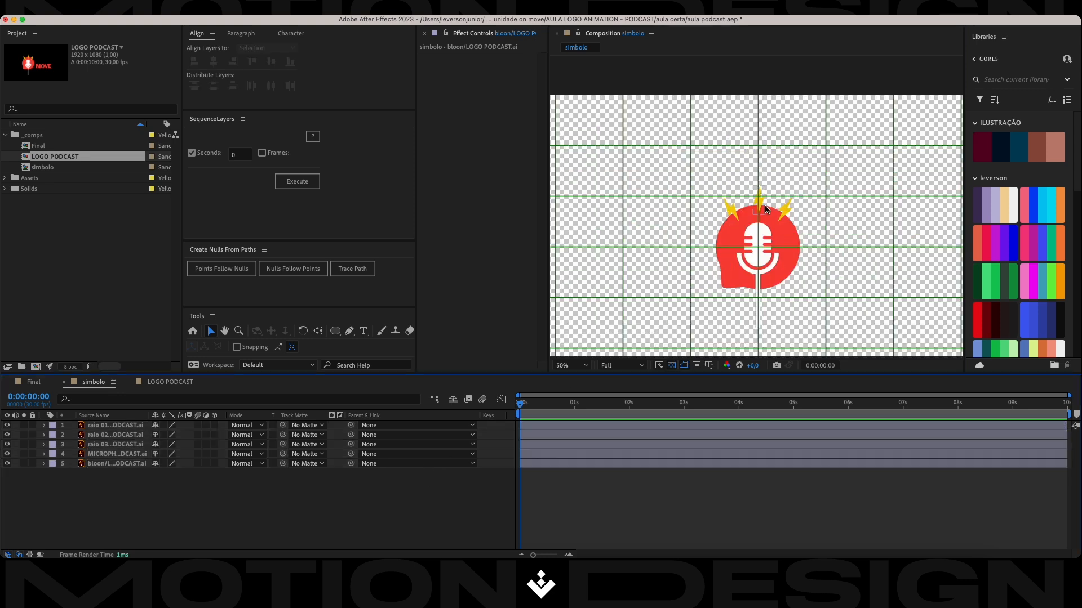
Create shapes from all five vector layers in simbolo and stack the resulting outlines above the original Illustrator layers.
{"action": "left_click", "coordinate": [128, 427]}
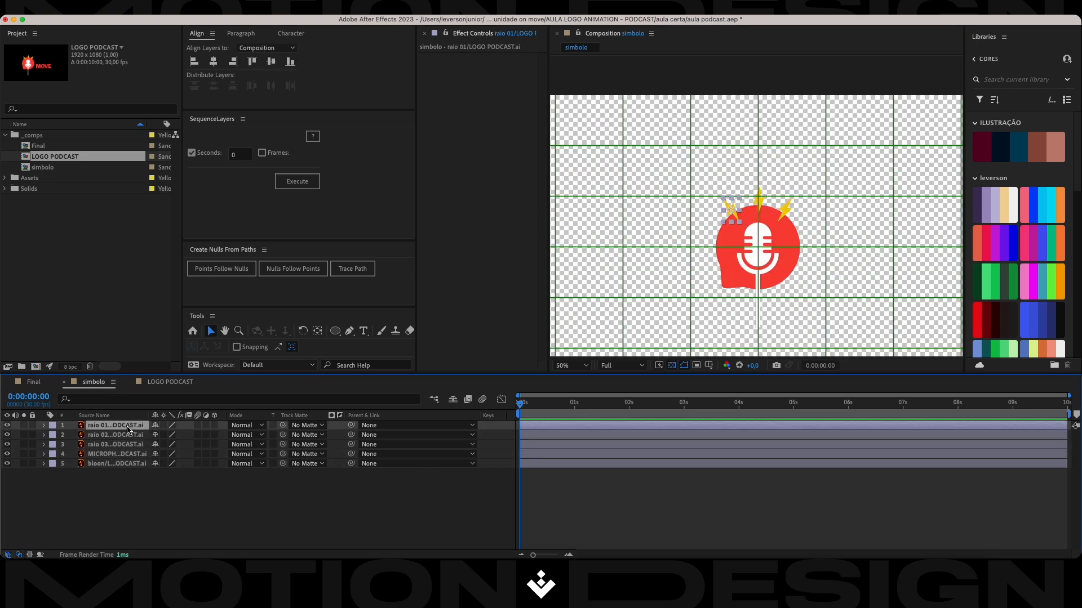
{"action": "left_click", "coordinate": [116, 466]}
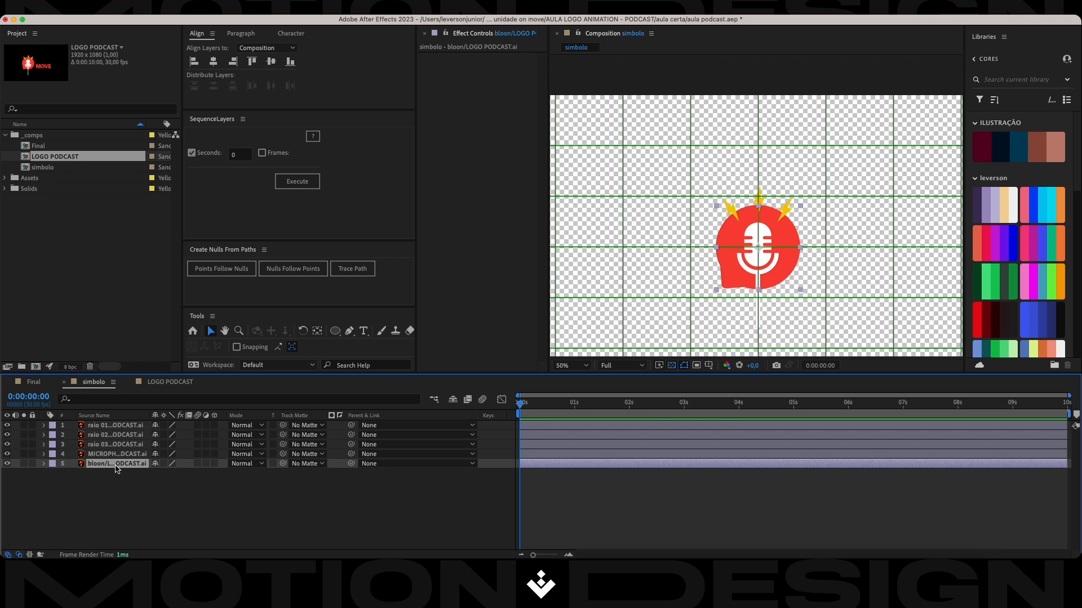
{"action": "left_click", "coordinate": [122, 427], "text": "shift"}
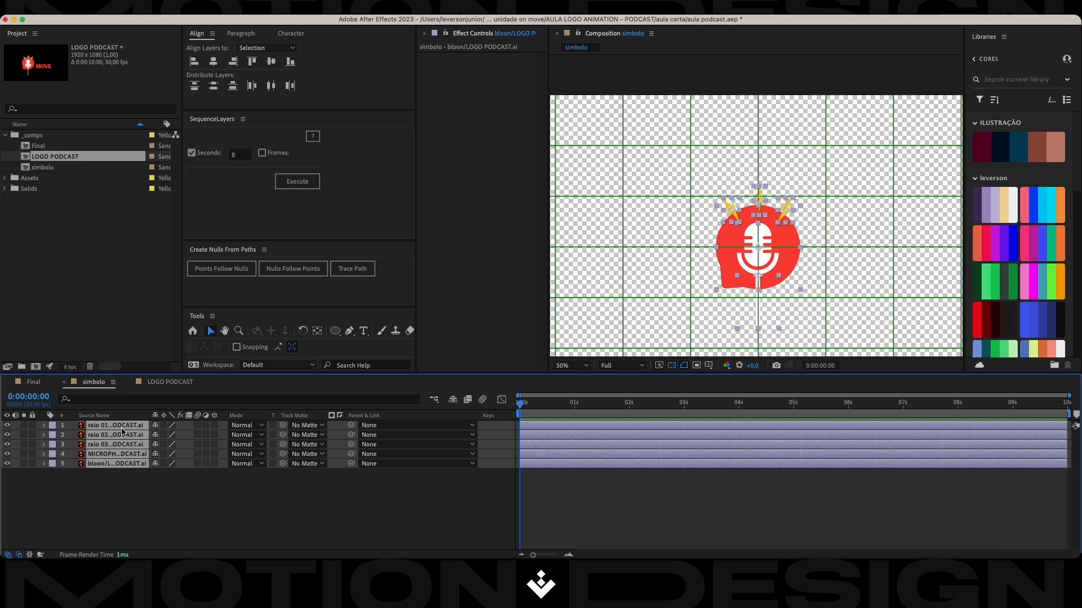
{"action": "right_click", "coordinate": [122, 432]}
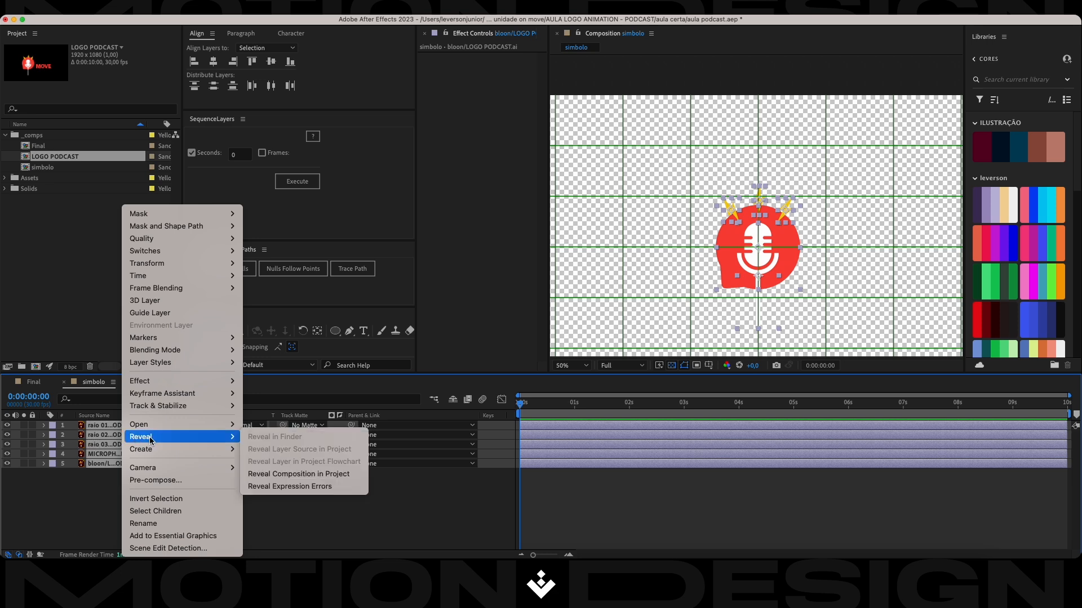
{"action": "mouse_move", "coordinate": [156, 454]}
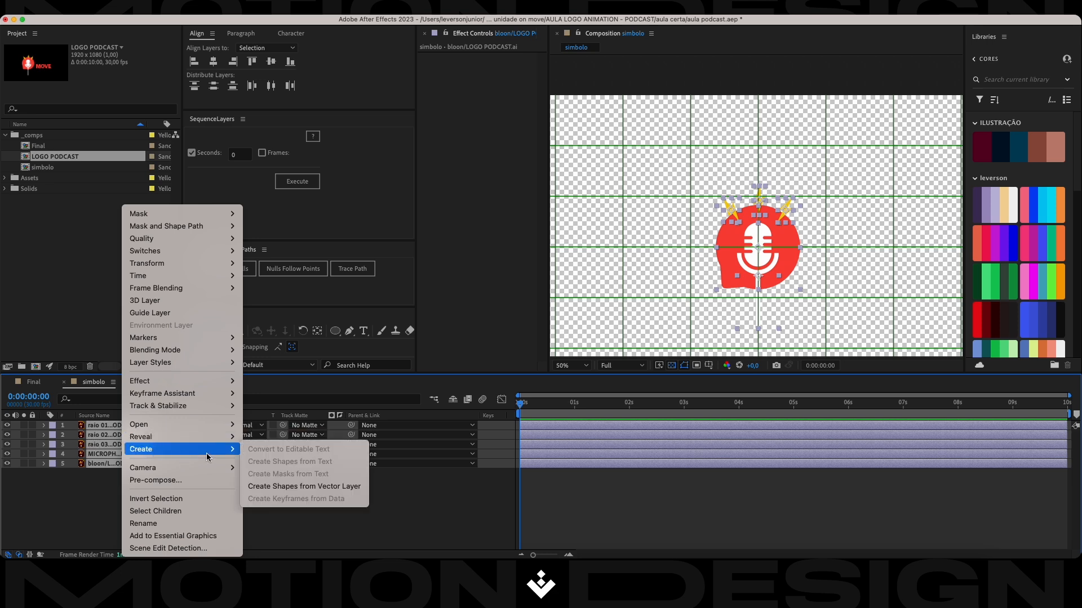
{"action": "left_click", "coordinate": [282, 488]}
{"action": "left_click_drag", "start_coordinate": [123, 450], "coordinate": [125, 428]}
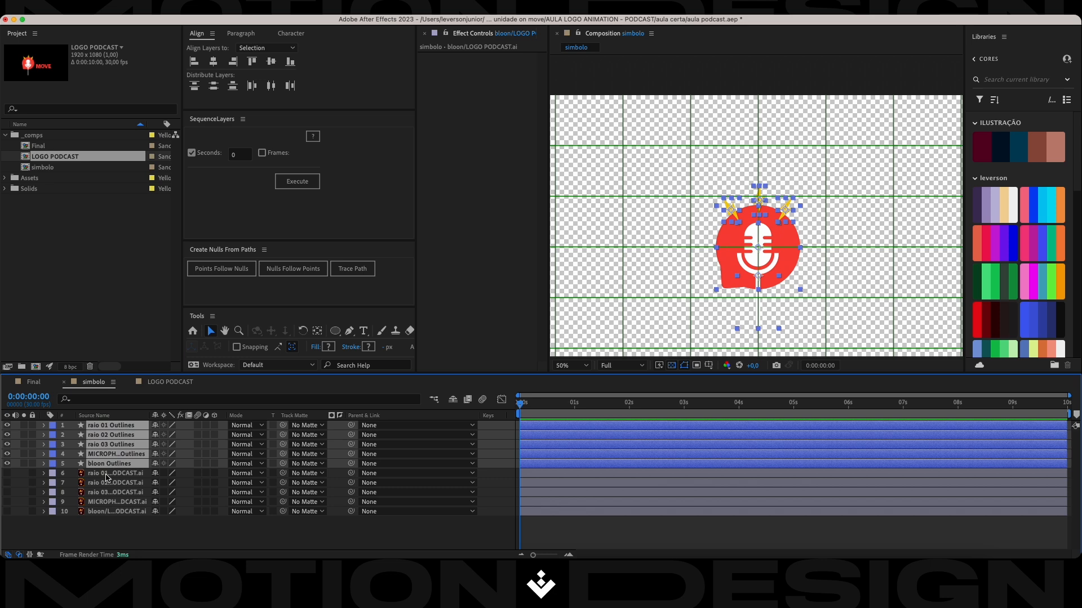
Delete the five original Illustrator layers from the simbolo composition and save the project.
{"action": "left_click", "coordinate": [107, 474]}
{"action": "left_click", "coordinate": [111, 513], "text": "shift"}
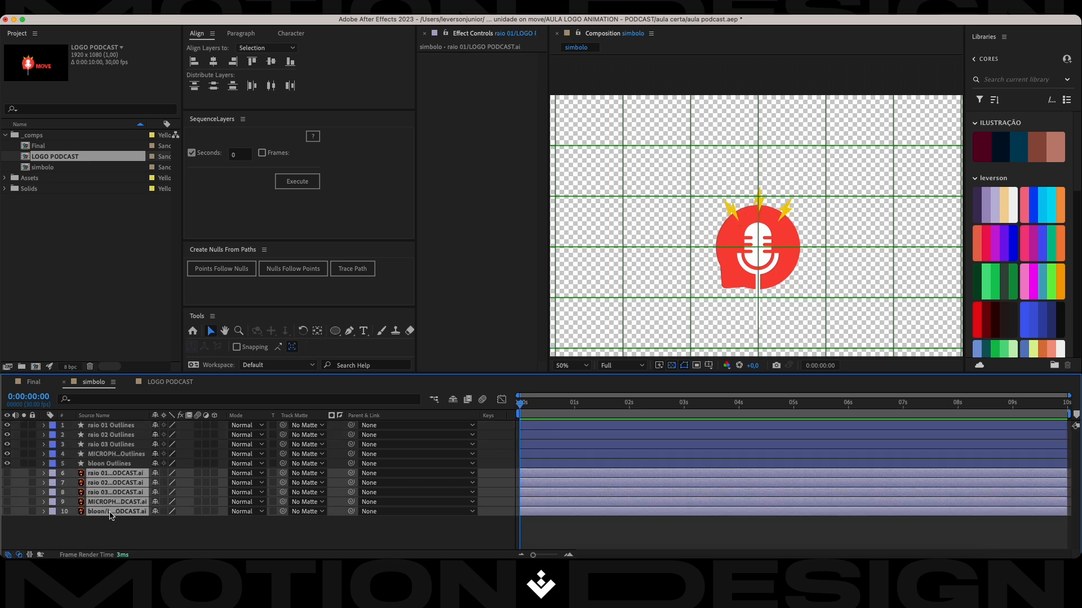
{"action": "key", "text": "Delete"}
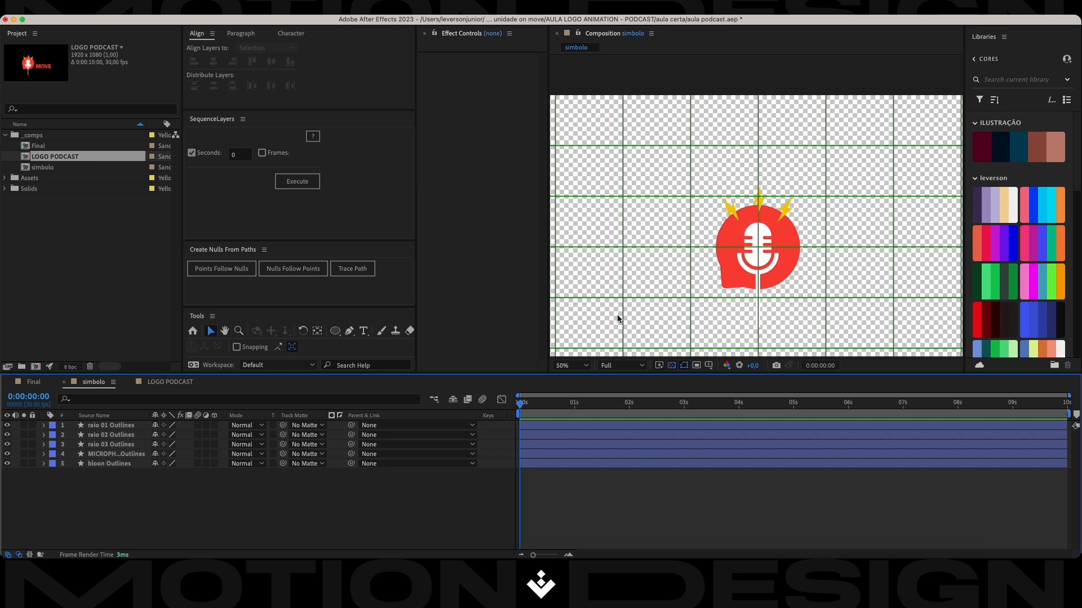
{"action": "key", "text": "super+s"}
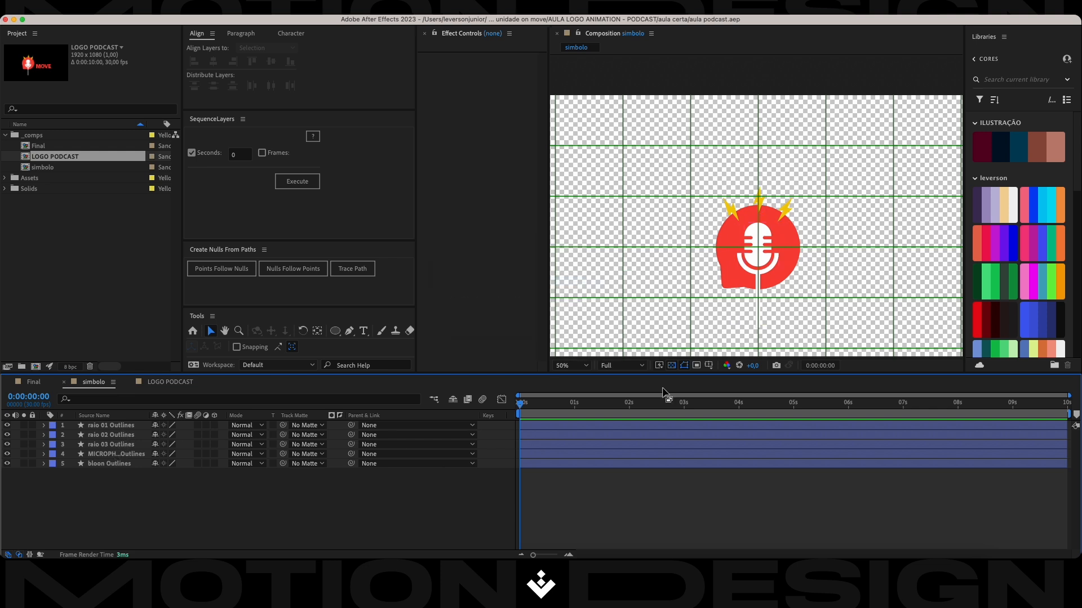
Try reshaping the bloon outline by pulling its path points outward with the Pen tool, undo the edits, and return to the Selection tool.
{"action": "left_click", "coordinate": [796, 231]}
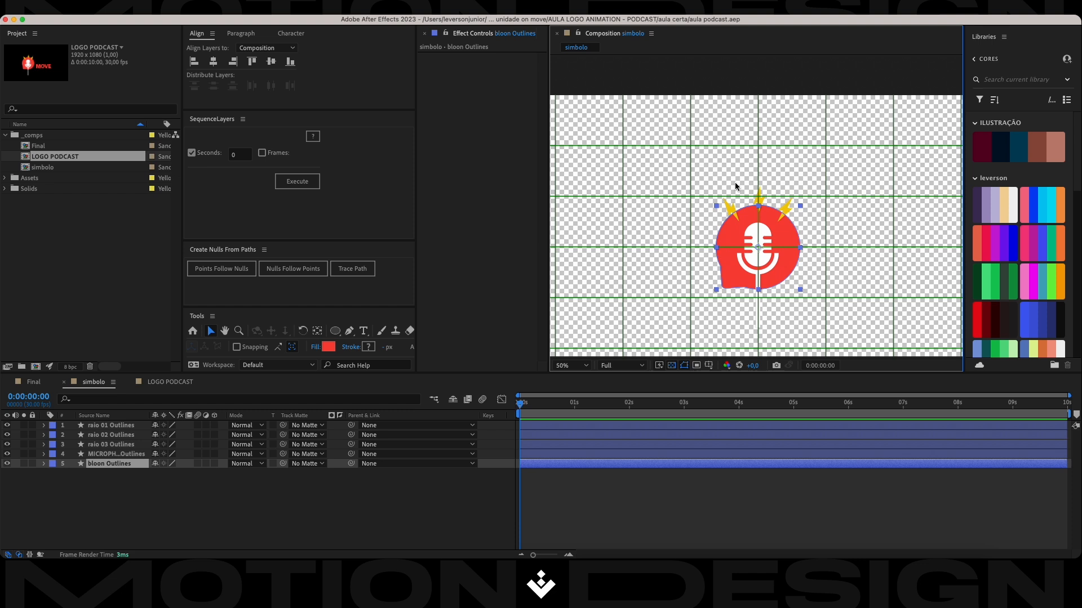
{"action": "key", "text": "g"}
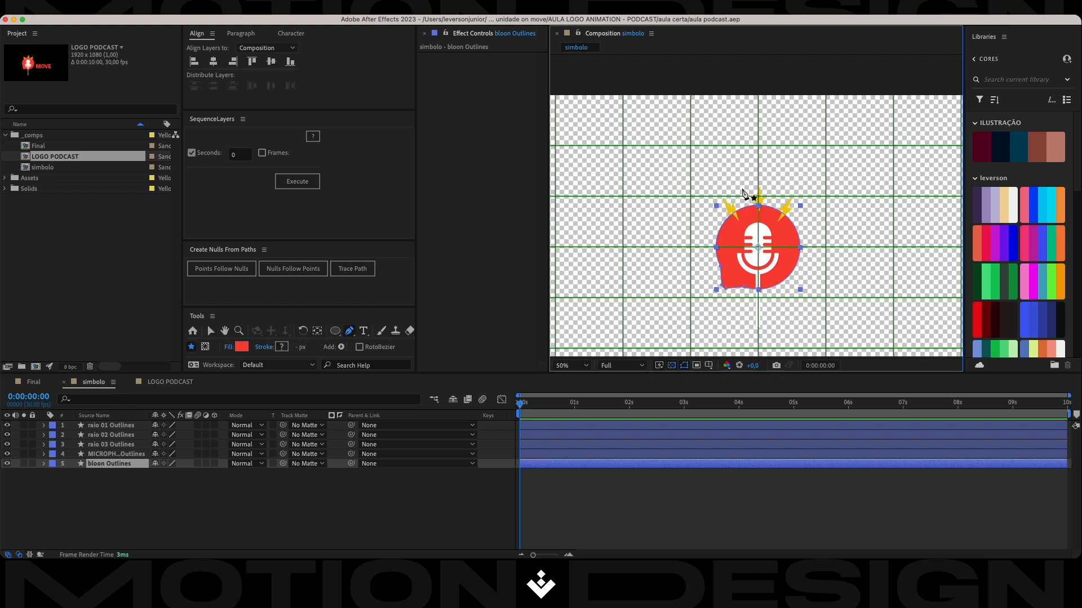
{"action": "left_click_drag", "start_coordinate": [758, 206], "coordinate": [773, 123]}
{"action": "left_click_drag", "start_coordinate": [800, 224], "coordinate": [928, 221]}
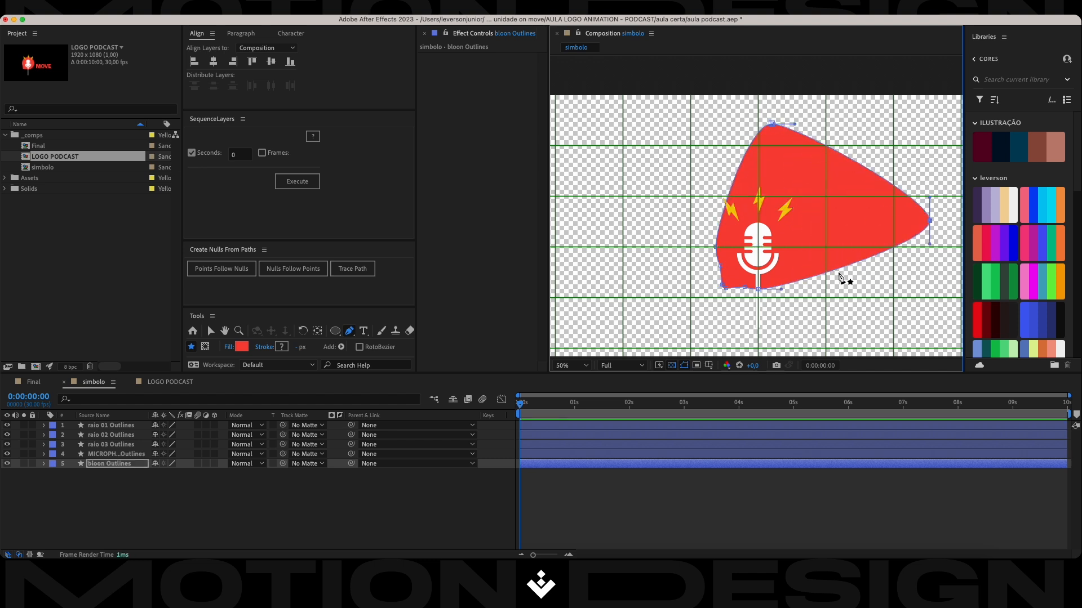
{"action": "left_click_drag", "start_coordinate": [759, 290], "coordinate": [762, 328]}
{"action": "key", "text": "super+z"}
{"action": "key", "text": "super+z"}
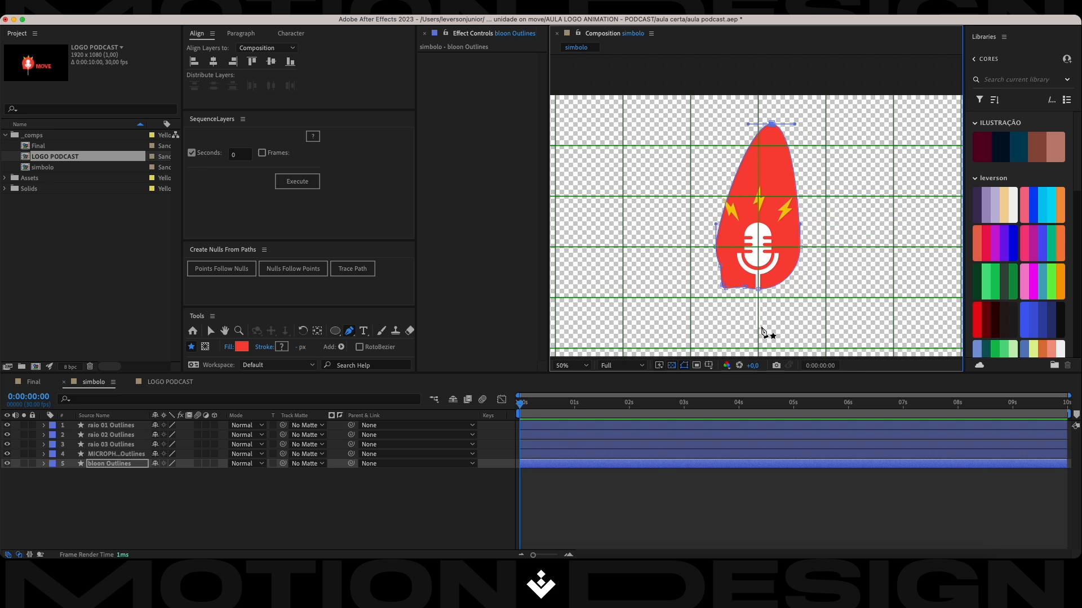
{"action": "key", "text": "super+z"}
{"action": "key", "text": "super+z"}
{"action": "left_click", "coordinate": [127, 480]}
{"action": "left_click", "coordinate": [131, 465]}
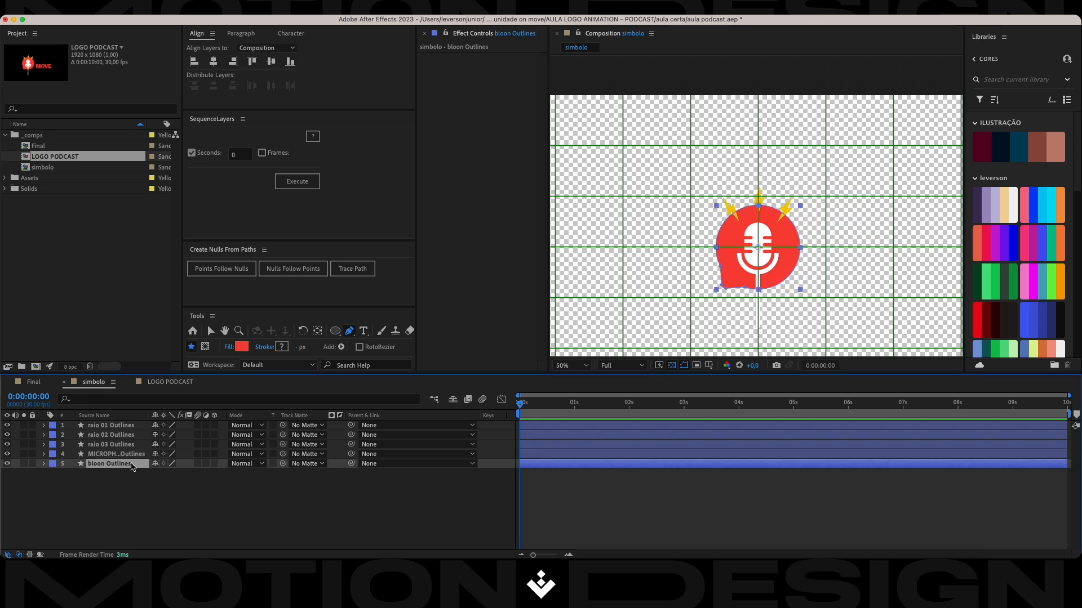
{"action": "key", "text": "v"}
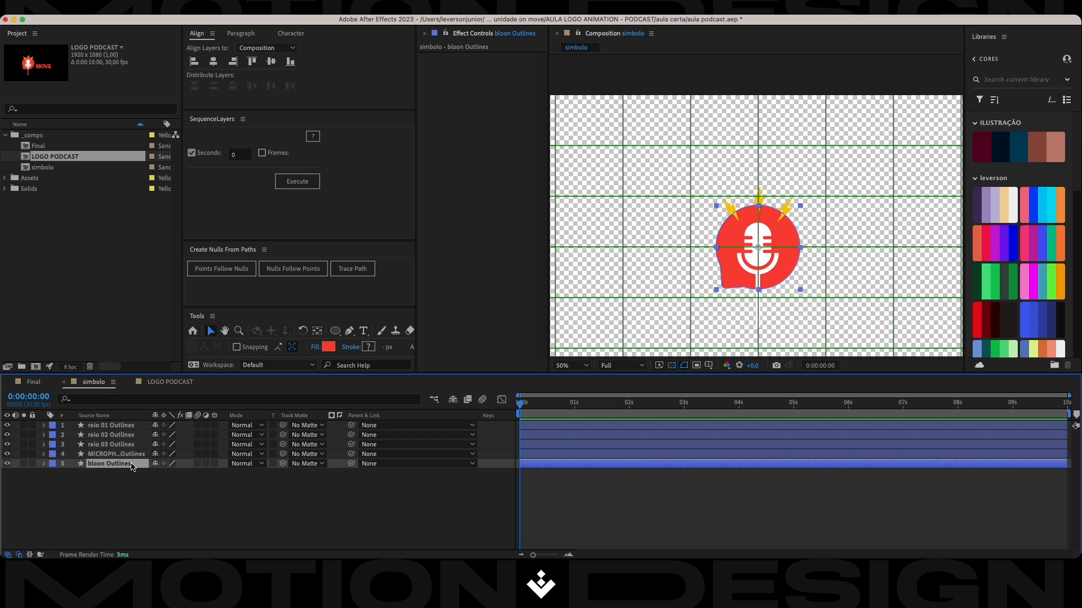
{"action": "left_click", "coordinate": [337, 335]}
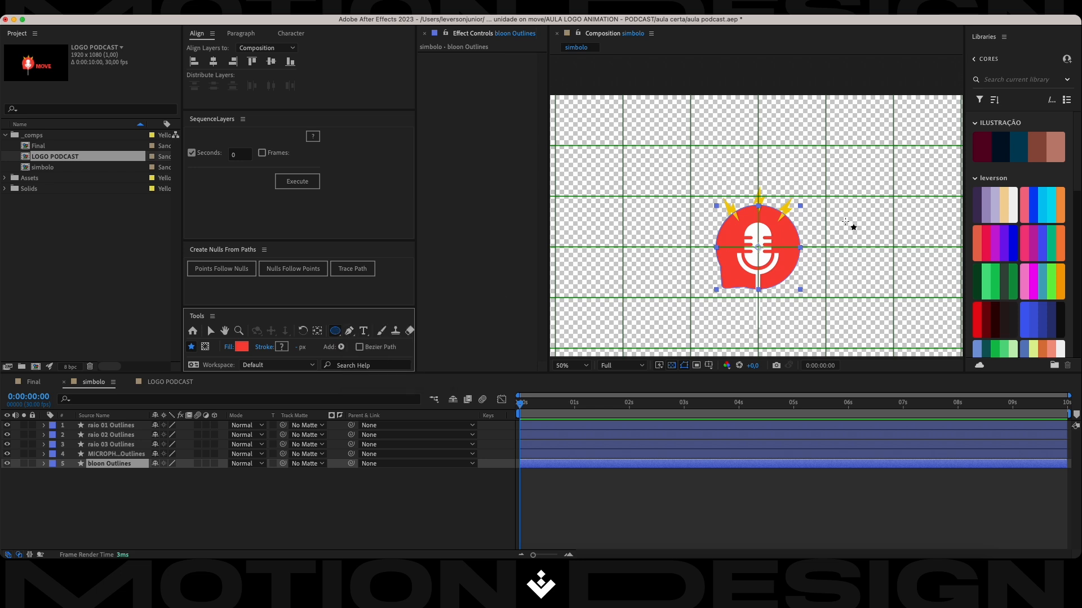
{"action": "scroll", "coordinate": [735, 241], "scroll_direction": "down", "scroll_amount": 1}
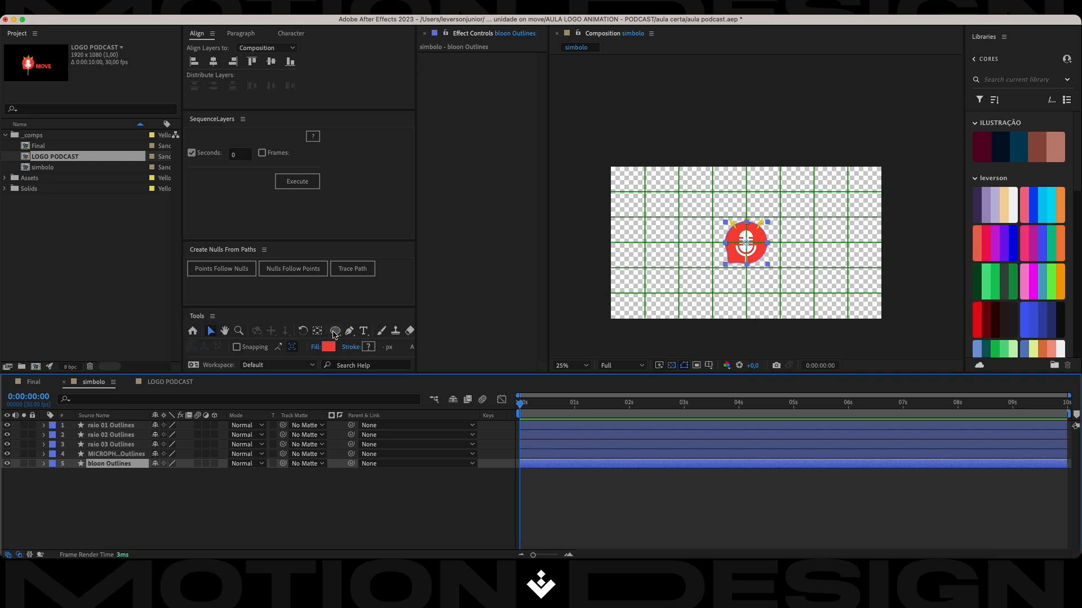
{"action": "double_click", "coordinate": [335, 332]}
{"action": "key", "text": "super+z"}
{"action": "left_click", "coordinate": [209, 330]}
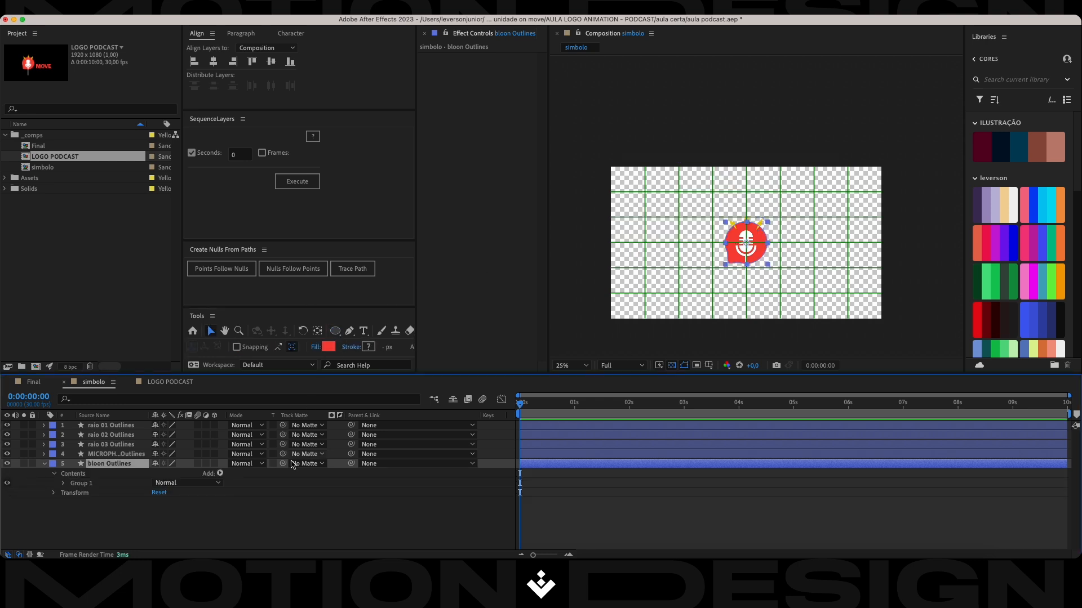
Add a frame-sized ellipse as a separate shape layer in simbolo, with no layer selected, and rename the layer circle.
{"action": "left_click", "coordinate": [331, 505]}
{"action": "double_click", "coordinate": [336, 332]}
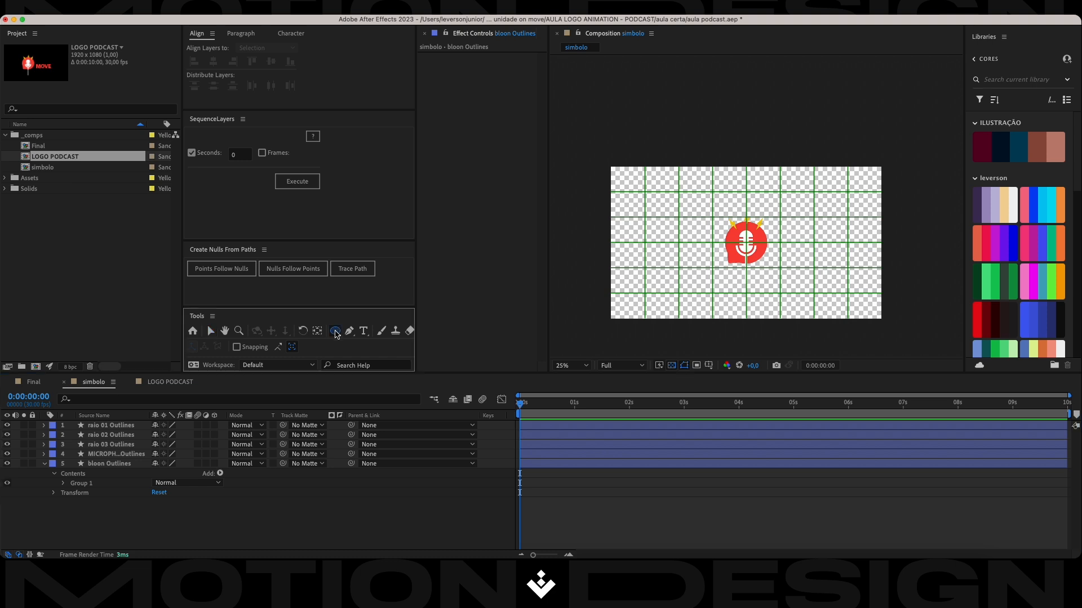
{"action": "key", "text": "v"}
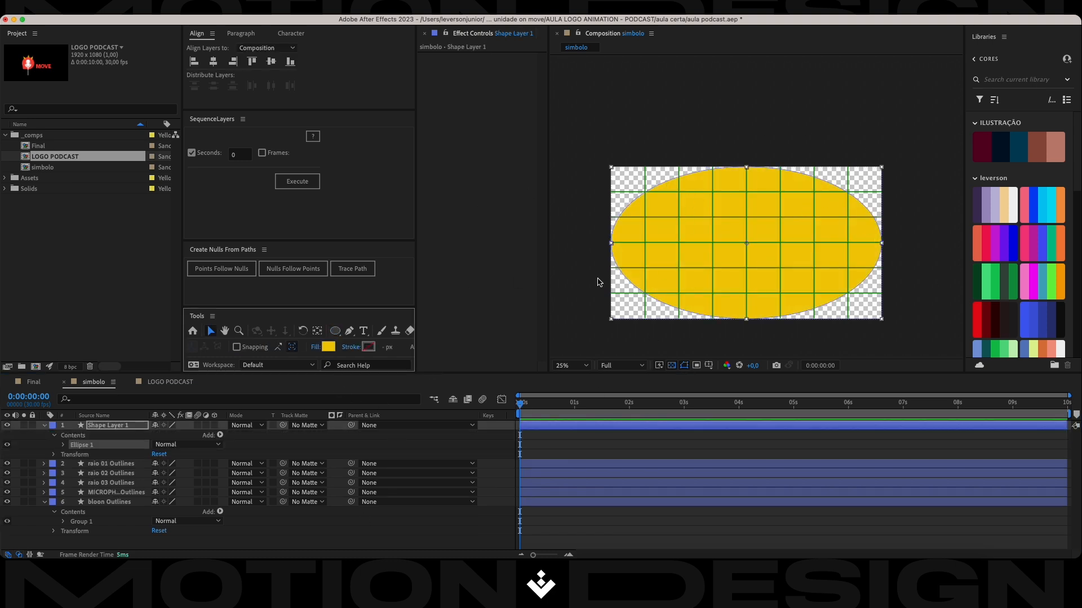
{"action": "left_click", "coordinate": [99, 428]}
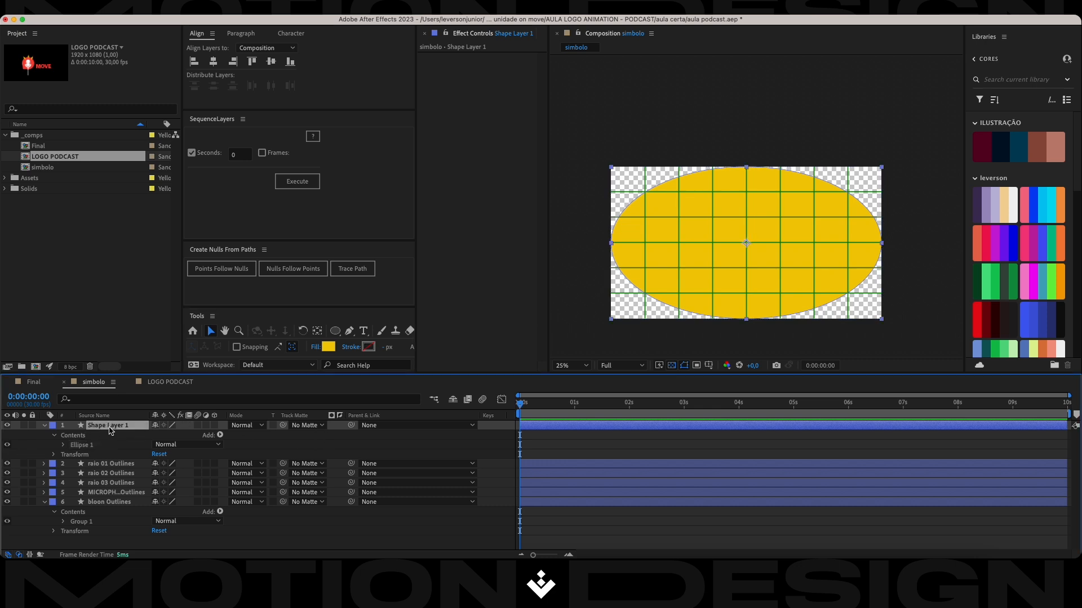
{"action": "key", "text": "Return"}
{"action": "type", "text": "circle"}
{"action": "key", "text": "Return"}
Unlink the ellipse path's dimensions on the circle layer, set its size to 1920 x 1920, and collapse the layer's properties.
{"action": "key", "text": "u"}
{"action": "key", "text": "u"}
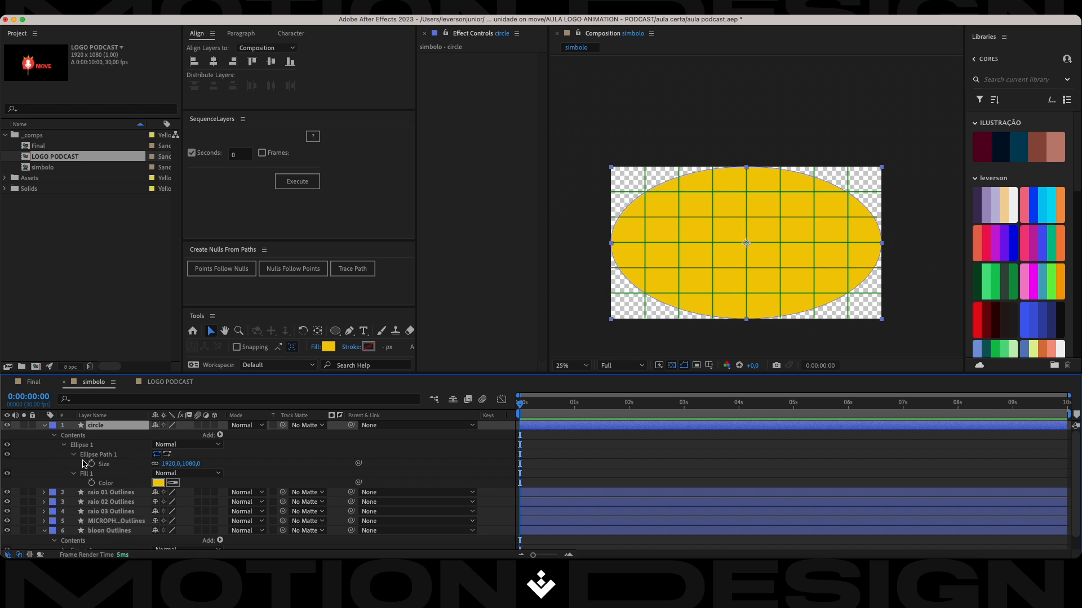
{"action": "left_click", "coordinate": [156, 465]}
{"action": "left_click", "coordinate": [155, 466], "text": "alt"}
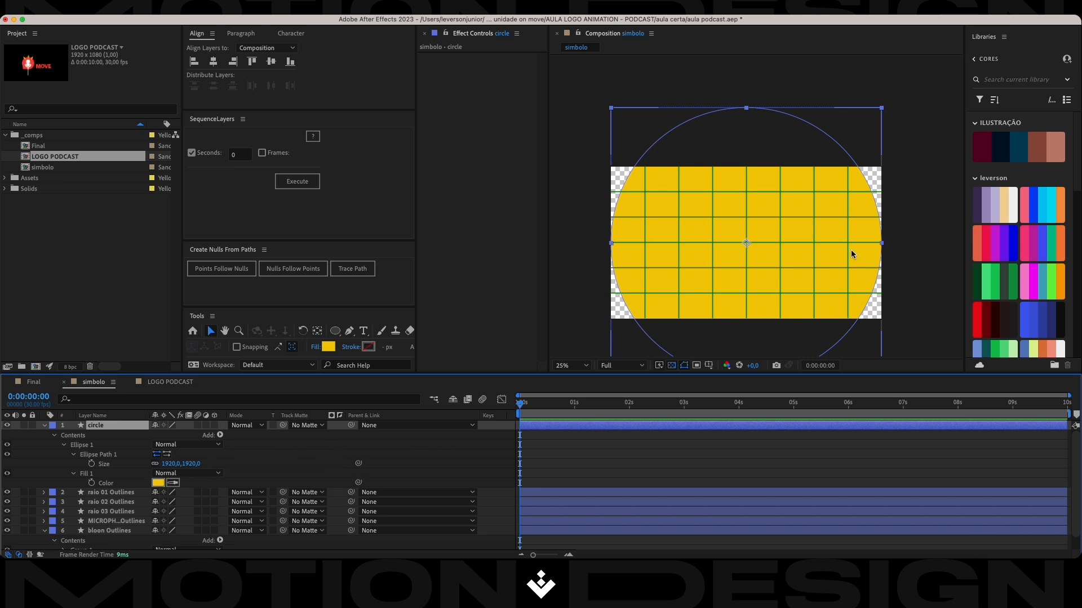
{"action": "left_click", "coordinate": [44, 426]}
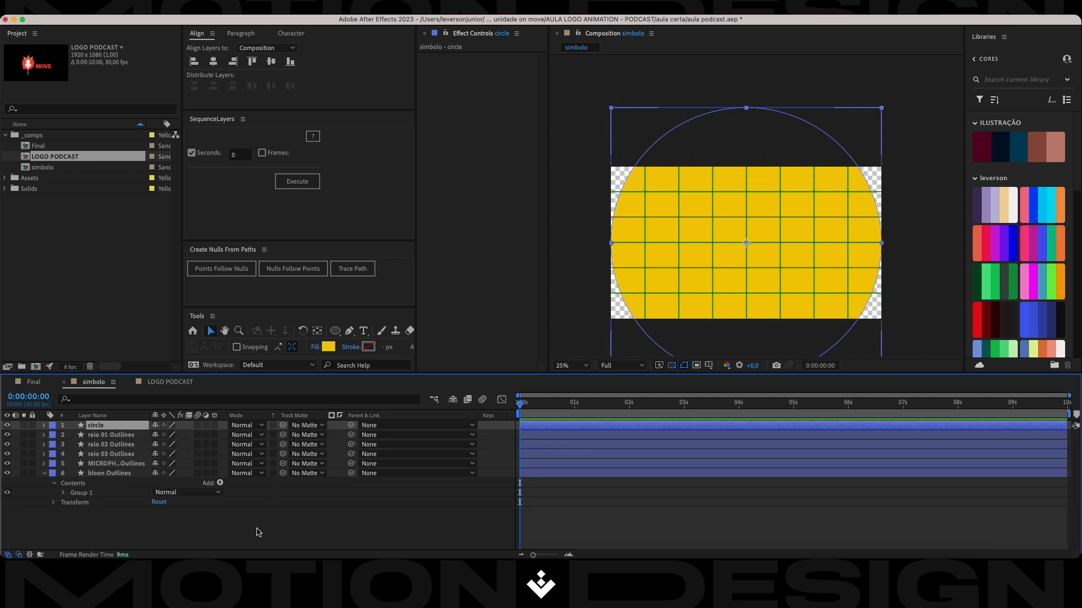
Scale the circle layer up proportionally to about 151.3% so it covers the entire composition frame.
{"action": "left_click", "coordinate": [257, 529]}
{"action": "left_click", "coordinate": [139, 427]}
{"action": "left_click", "coordinate": [104, 436]}
{"action": "left_click", "coordinate": [105, 446]}
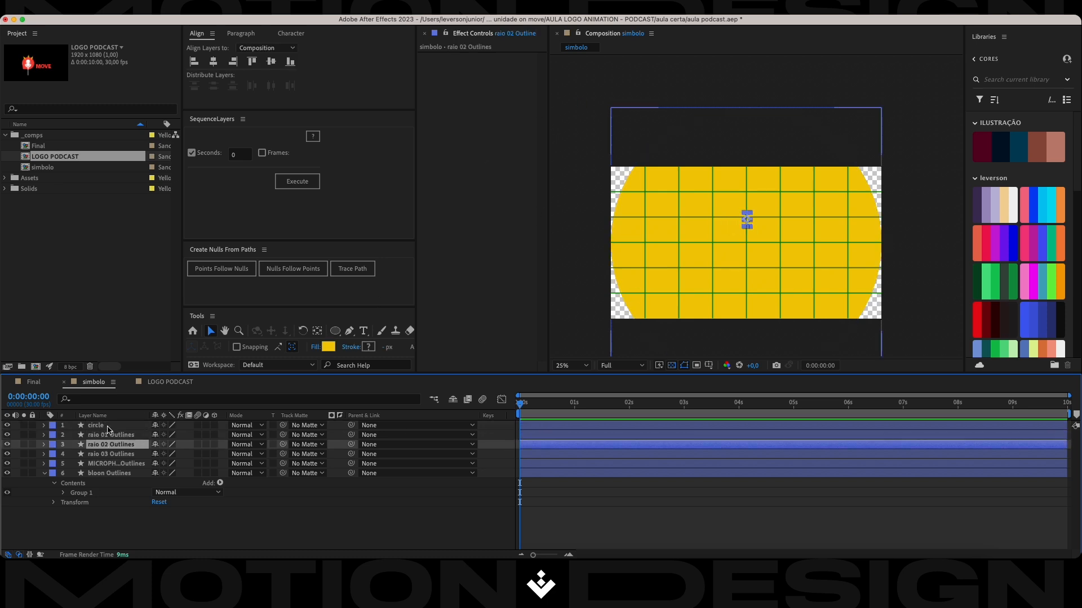
{"action": "left_click", "coordinate": [135, 427]}
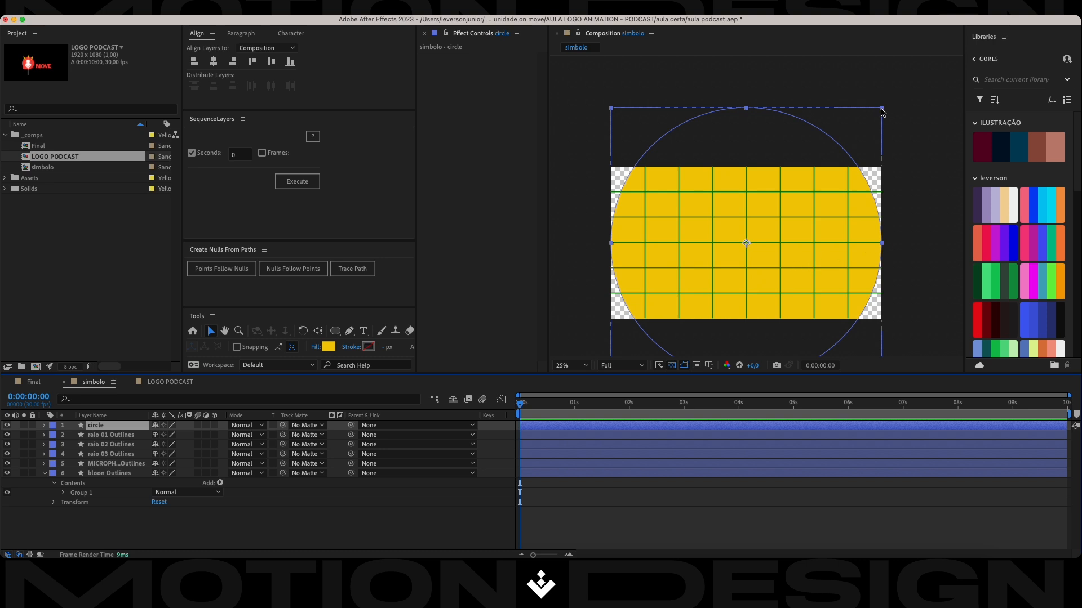
{"action": "left_click_drag", "start_coordinate": [881, 108], "coordinate": [952, 59]}
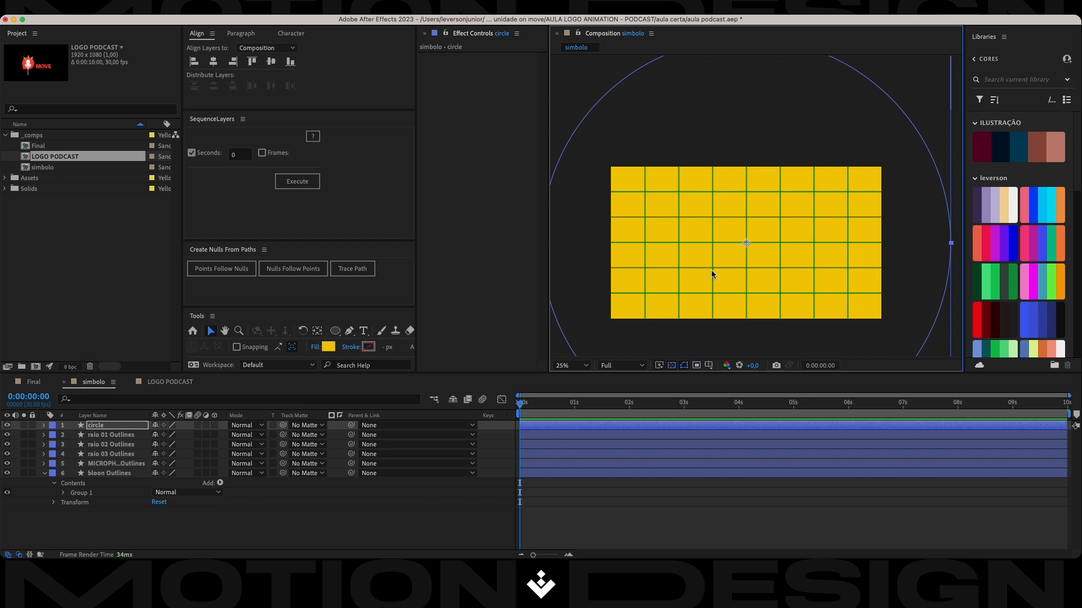
Show the circle layer's Scale property and set its first keyframe at 0:00:00:00.
{"action": "left_click", "coordinate": [113, 426]}
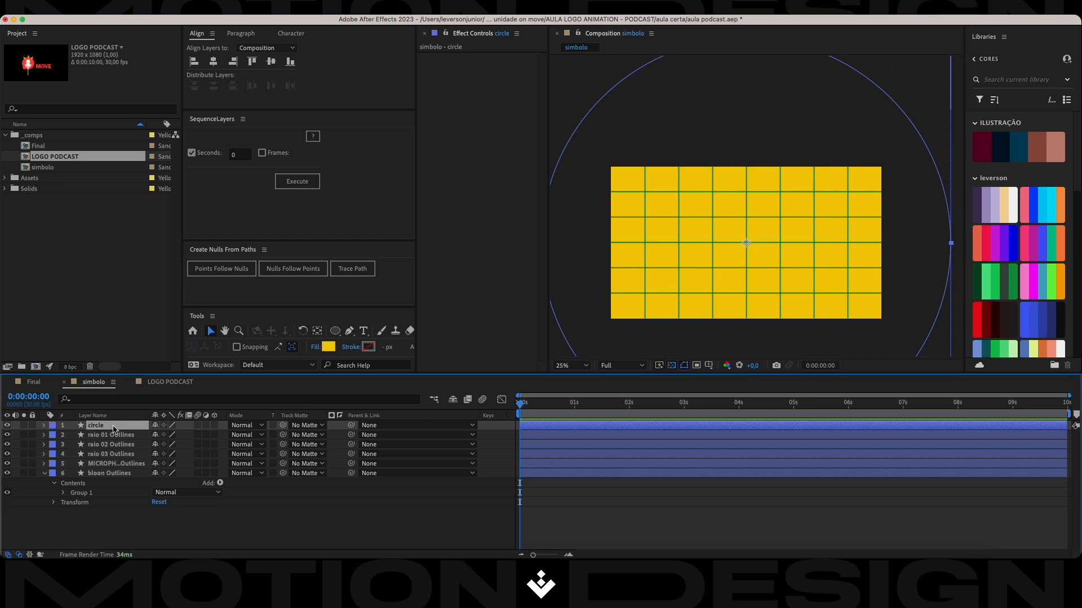
{"action": "key", "text": "s"}
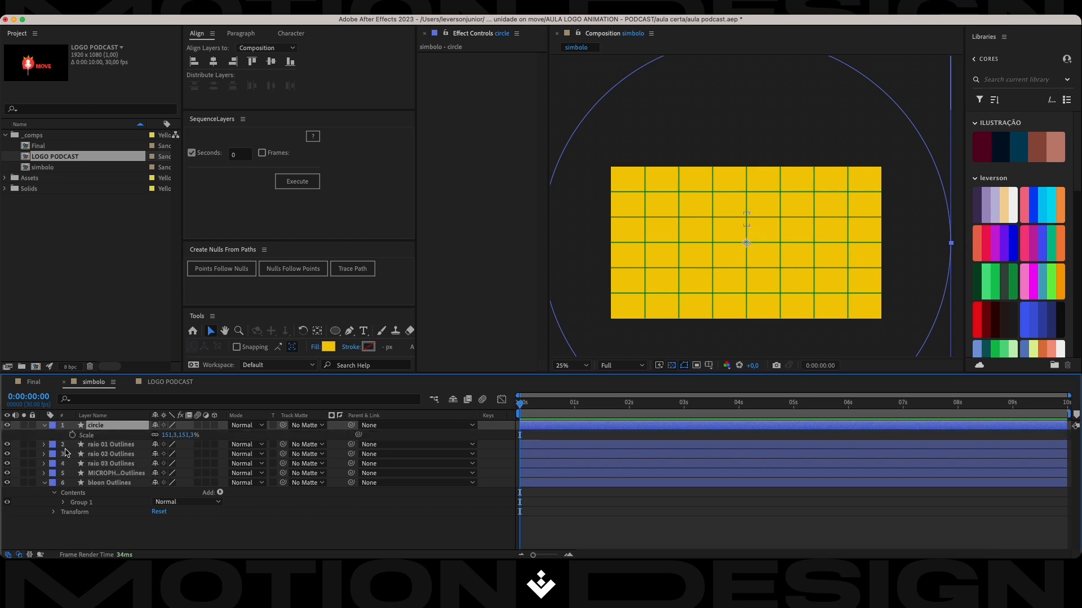
{"action": "left_click", "coordinate": [72, 436]}
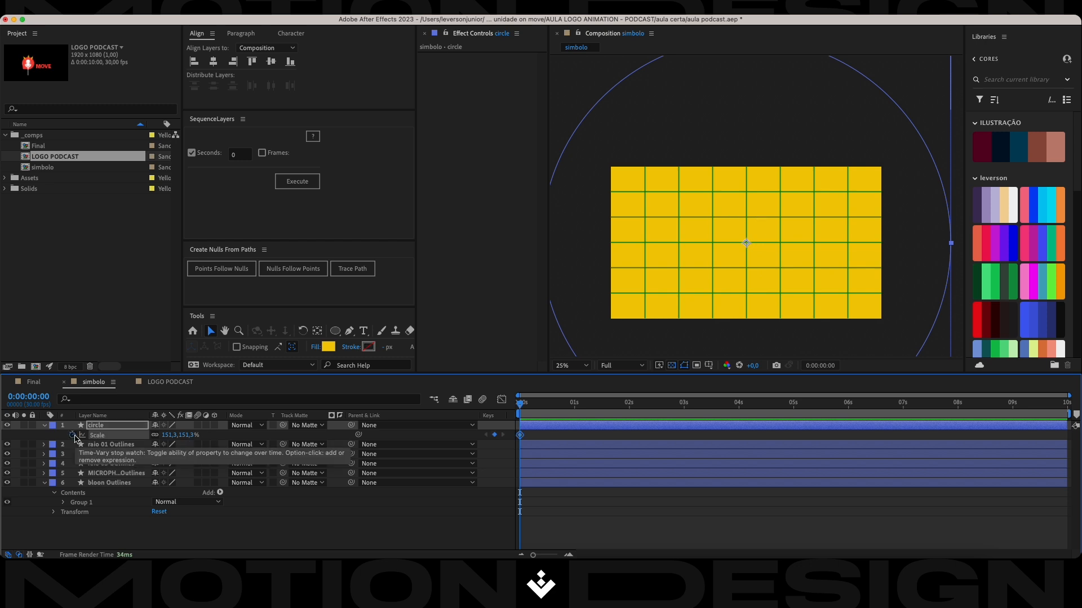
Add a second Scale keyframe to the circle layer at 0:00:00:20.
{"action": "key", "text": "shift+Page_Down"}
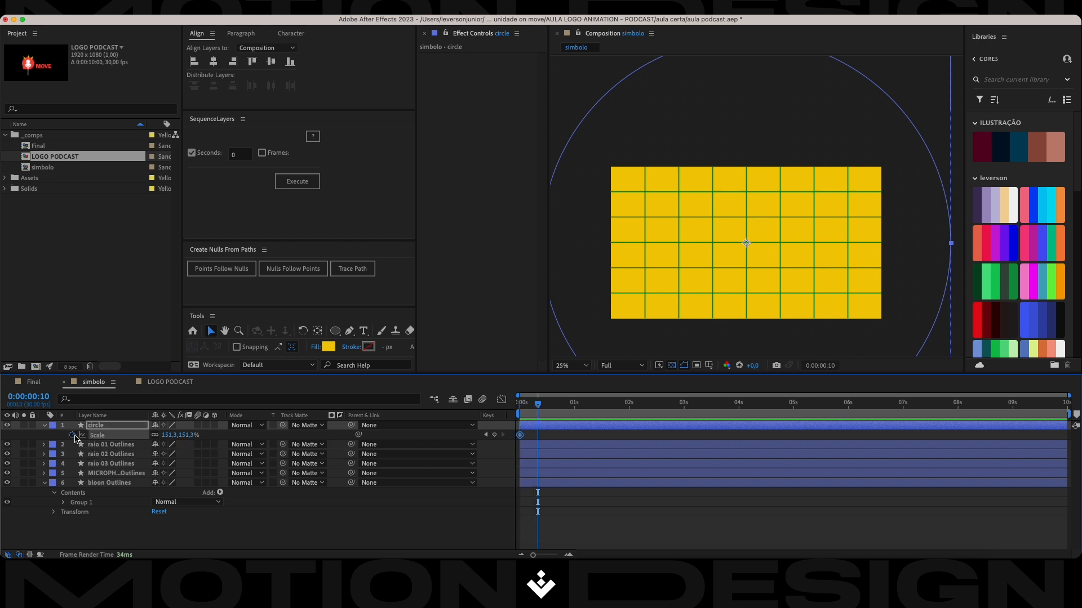
{"action": "key", "text": "shift+Page_Down"}
{"action": "key", "text": "equal"}
{"action": "key", "text": "equal"}
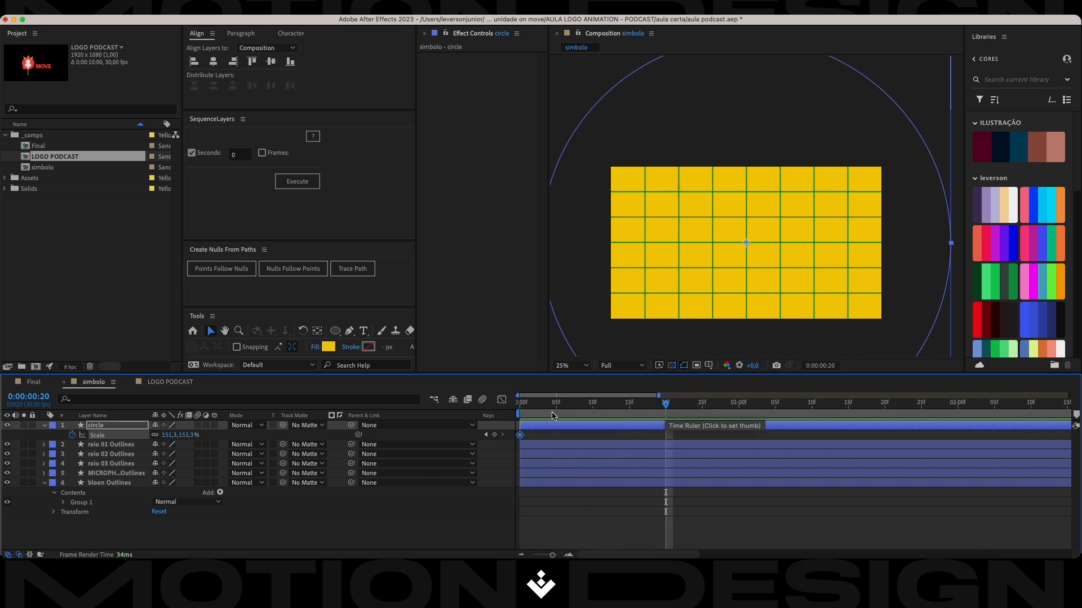
{"action": "left_click_drag", "start_coordinate": [636, 408], "coordinate": [667, 408]}
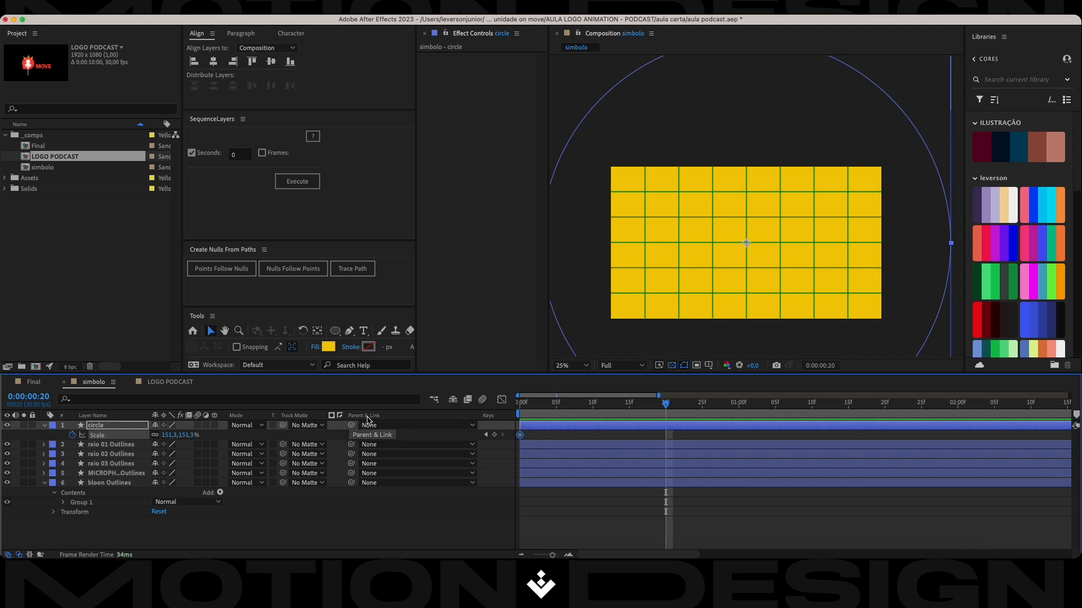
{"action": "right_click", "coordinate": [451, 419]}
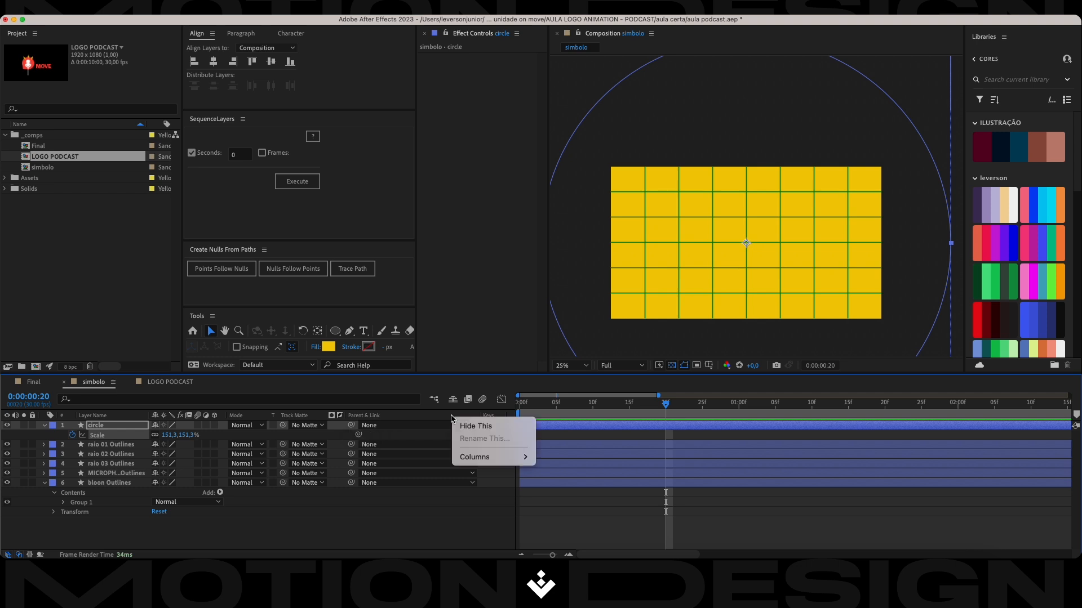
{"action": "mouse_move", "coordinate": [478, 464]}
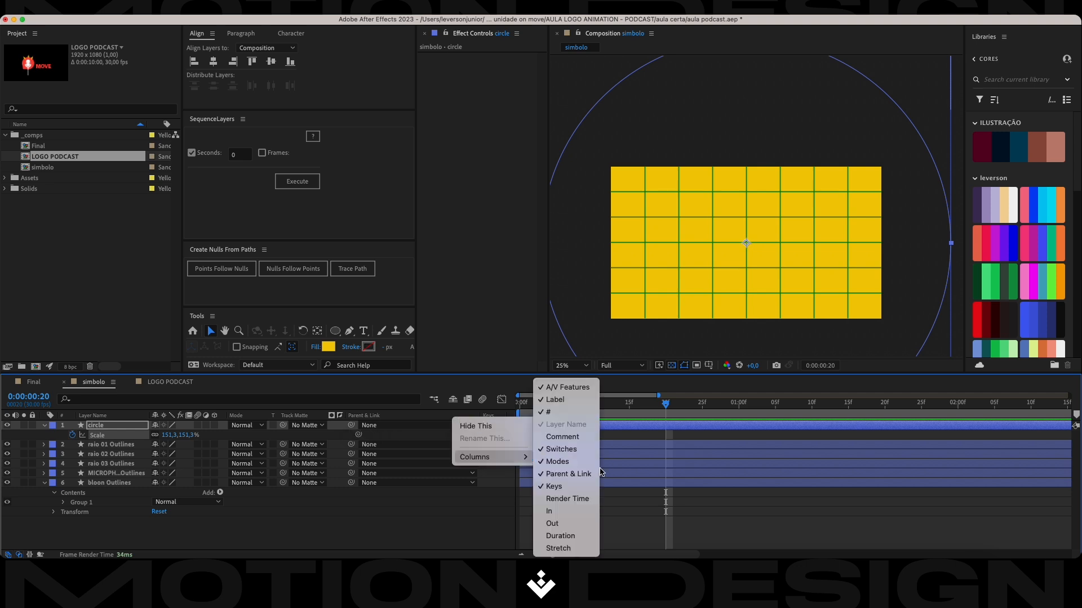
{"action": "left_click", "coordinate": [418, 517]}
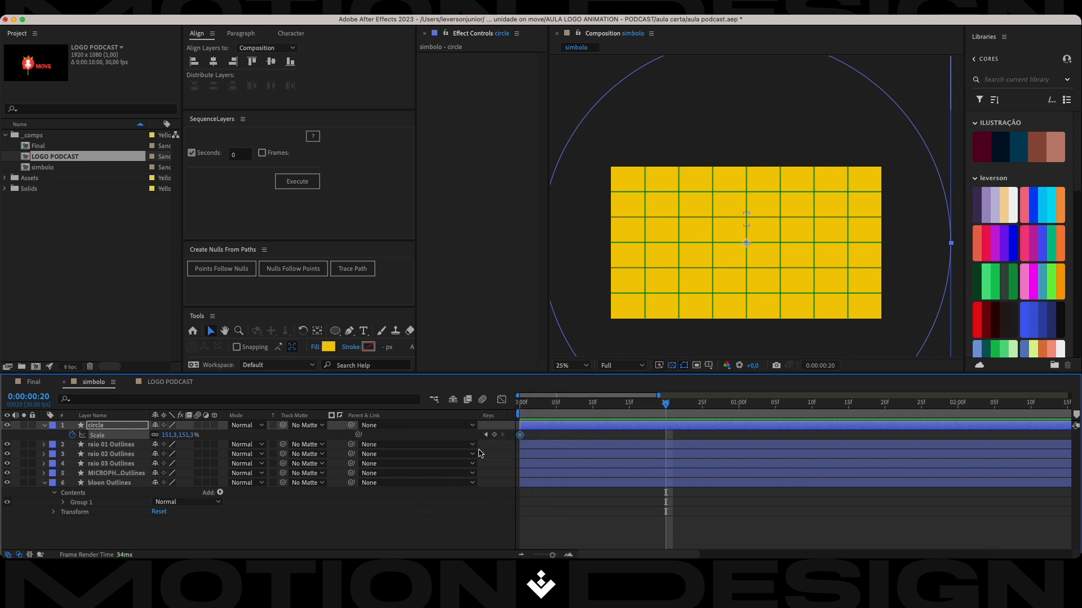
{"action": "left_click", "coordinate": [495, 435]}
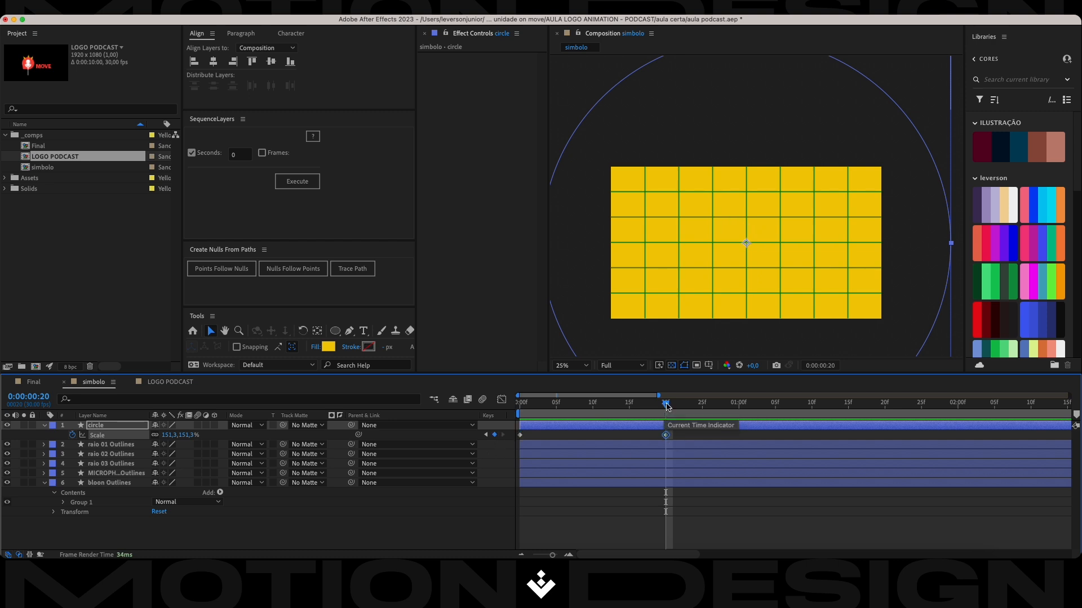
Shrink the circle to about 15.5% at 0:00:00:20 to match the red balloon's size, and save the project.
{"action": "mouse_move", "coordinate": [667, 406]}
{"action": "left_mouse_down"}
{"action": "mouse_move", "coordinate": [674, 417]}
{"action": "mouse_move", "coordinate": [652, 416]}
{"action": "mouse_move", "coordinate": [665, 416]}
{"action": "left_mouse_up"}
{"action": "left_click", "coordinate": [942, 248]}
{"action": "left_click_drag", "start_coordinate": [942, 247], "coordinate": [806, 237]}
{"action": "scroll", "coordinate": [755, 250], "scroll_direction": "up", "scroll_amount": 2}
{"action": "scroll", "coordinate": [749, 251], "scroll_direction": "up", "scroll_amount": 1}
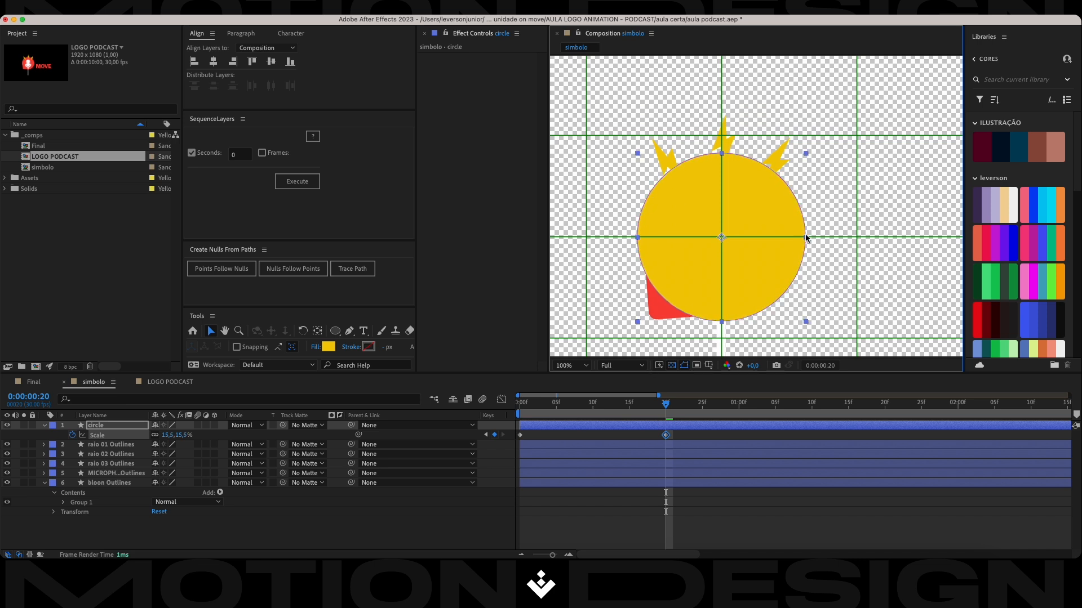
{"action": "key", "text": "super+s"}
{"action": "scroll", "coordinate": [745, 239], "scroll_direction": "down", "scroll_amount": 2}
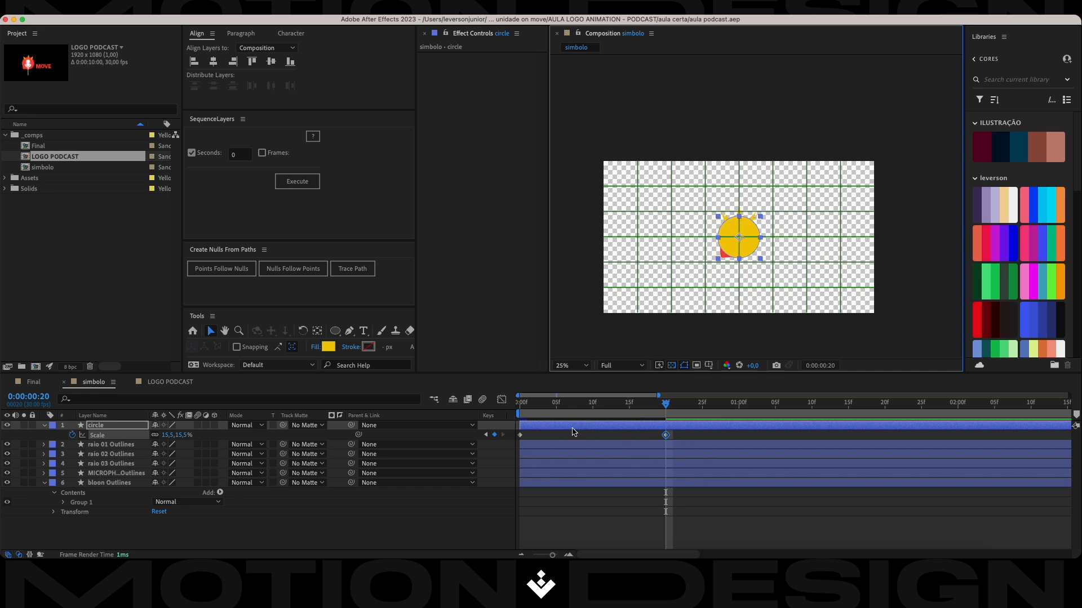
Reveal the circle's Position alongside Scale and add Position keyframes at frames 0, 10 and 20.
{"action": "left_click_drag", "start_coordinate": [670, 406], "coordinate": [470, 401]}
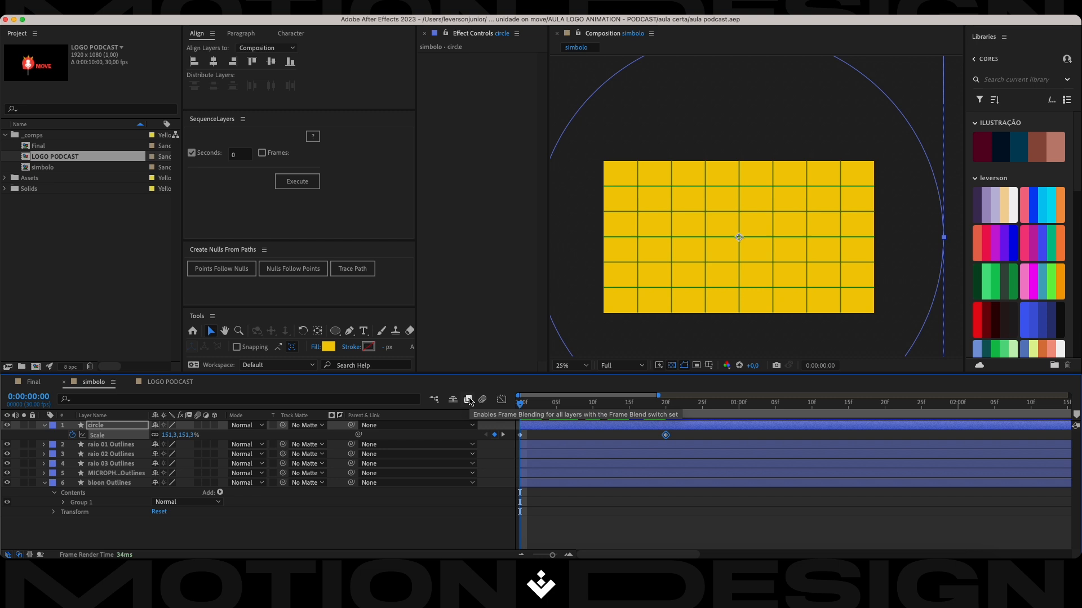
{"action": "key", "text": "shift+p"}
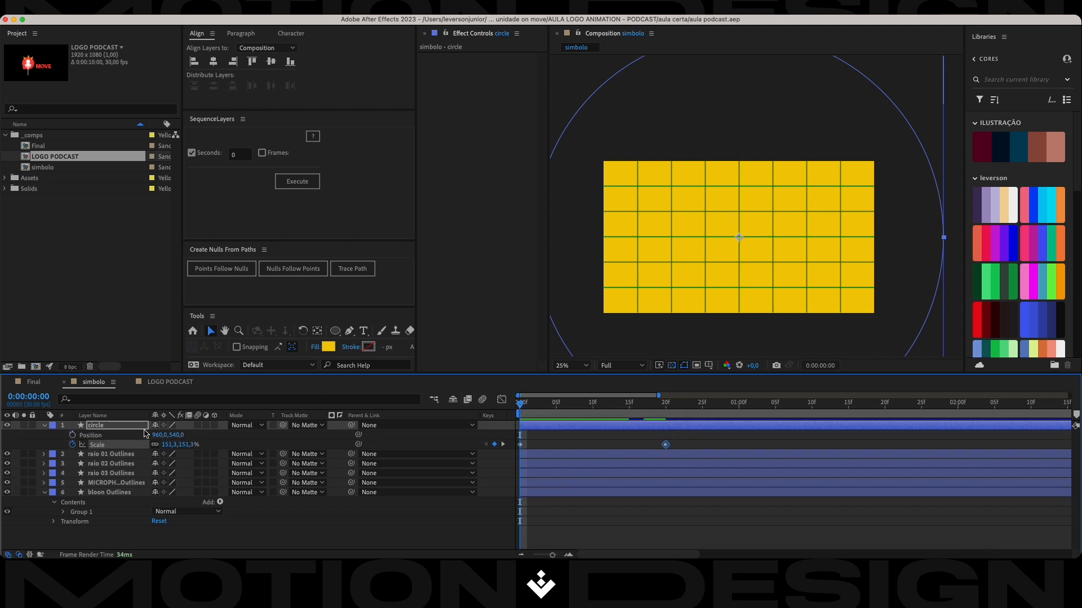
{"action": "left_click", "coordinate": [73, 436]}
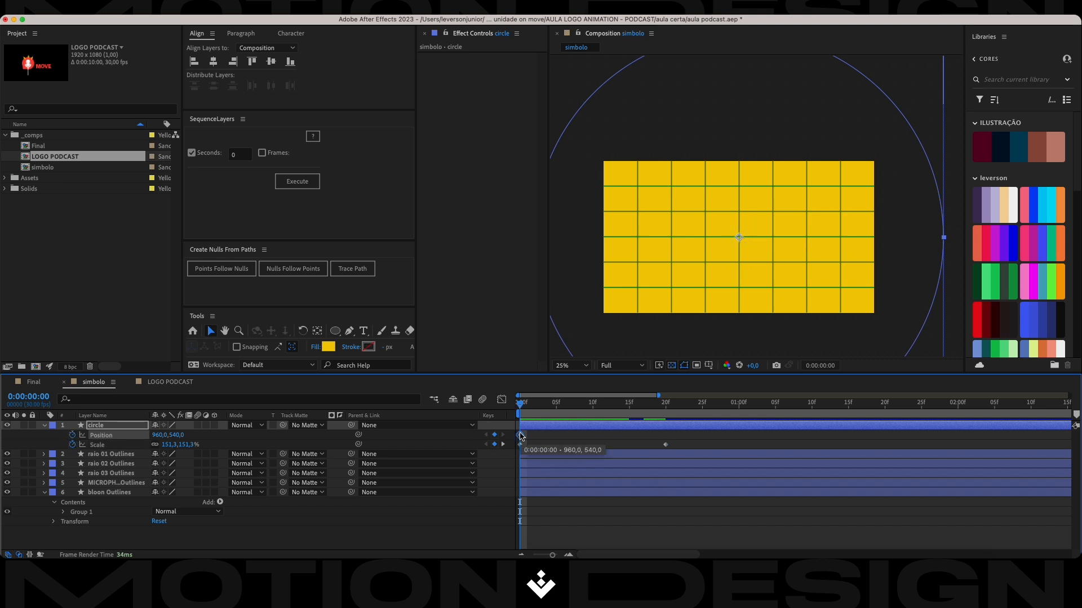
{"action": "key", "text": "space"}
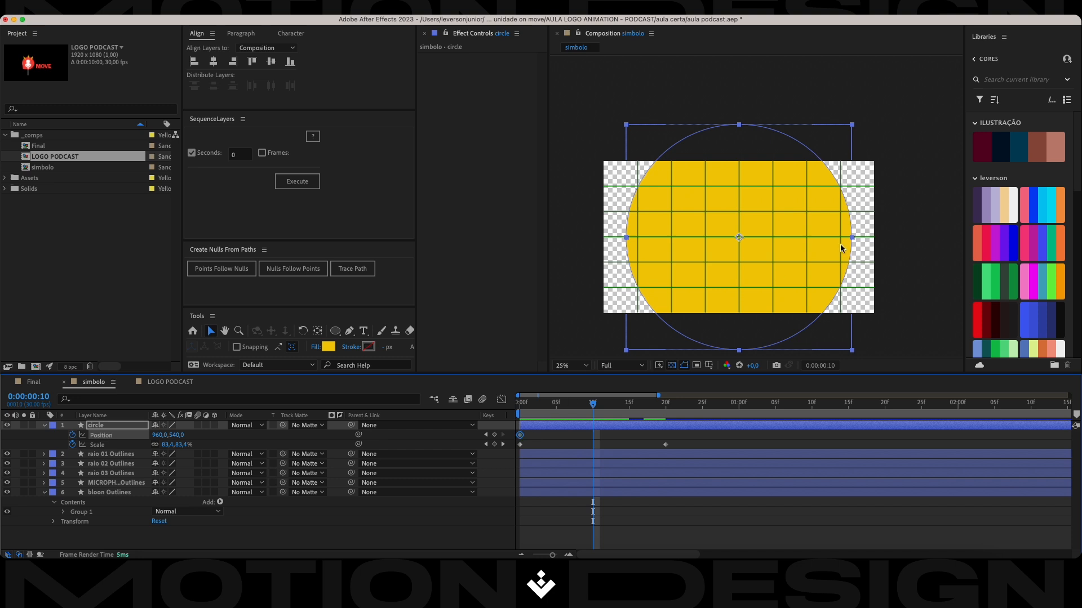
{"action": "left_click", "coordinate": [495, 435]}
{"action": "key", "text": "k"}
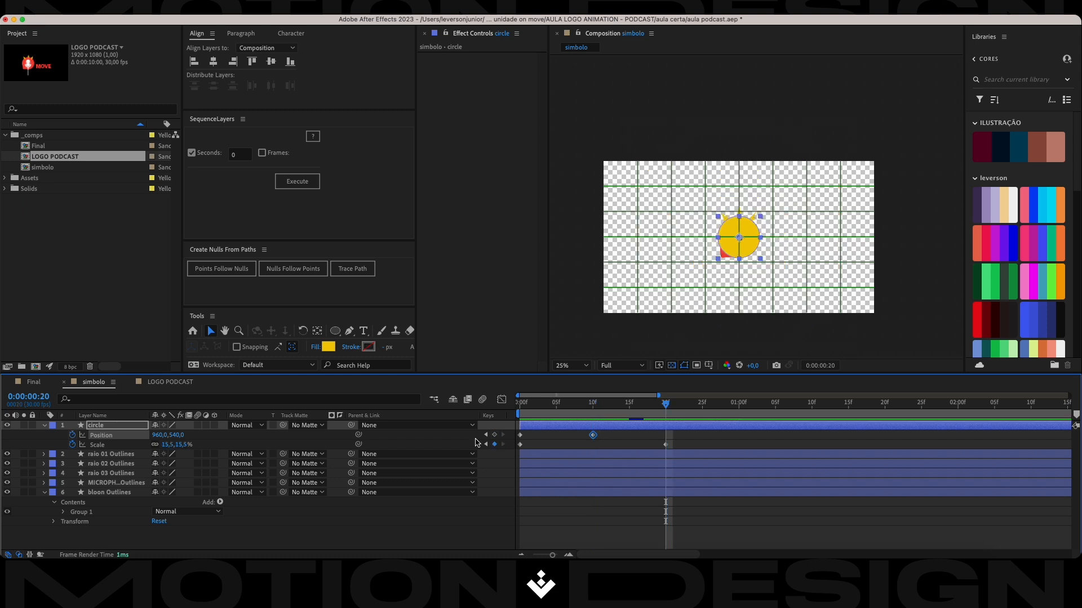
{"action": "left_click", "coordinate": [495, 436]}
Move the circle down to about 960, 1048 at frame 0 and up to about 960, 184 at frame 10.
{"action": "left_click_drag", "start_coordinate": [665, 406], "coordinate": [496, 441]}
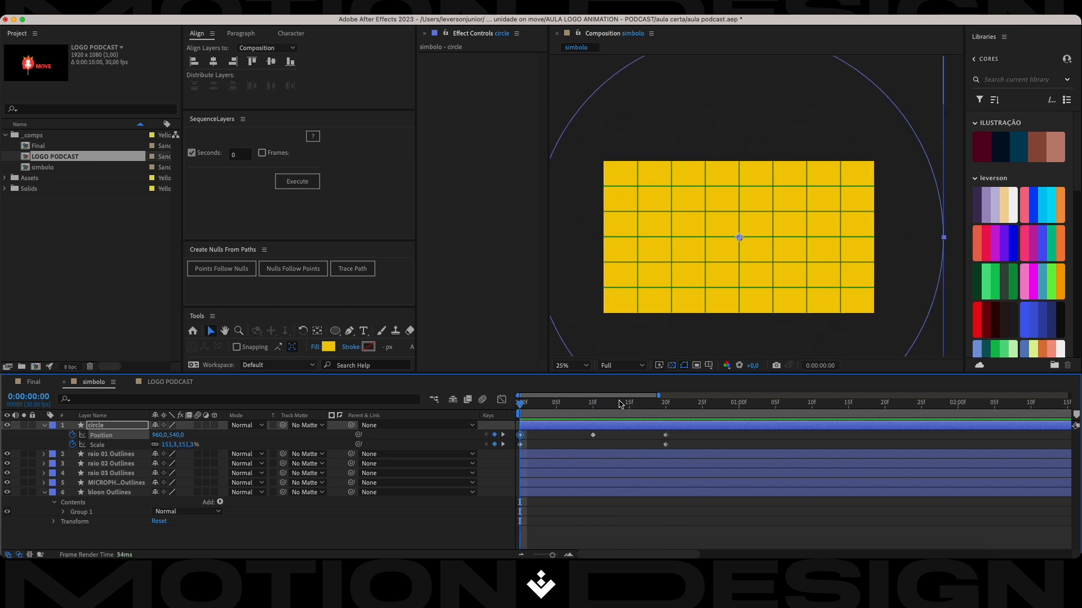
{"action": "left_click_drag", "start_coordinate": [789, 101], "coordinate": [793, 162]}
{"action": "left_click_drag", "start_coordinate": [521, 405], "coordinate": [592, 405]}
{"action": "left_click_drag", "start_coordinate": [796, 284], "coordinate": [796, 233]}
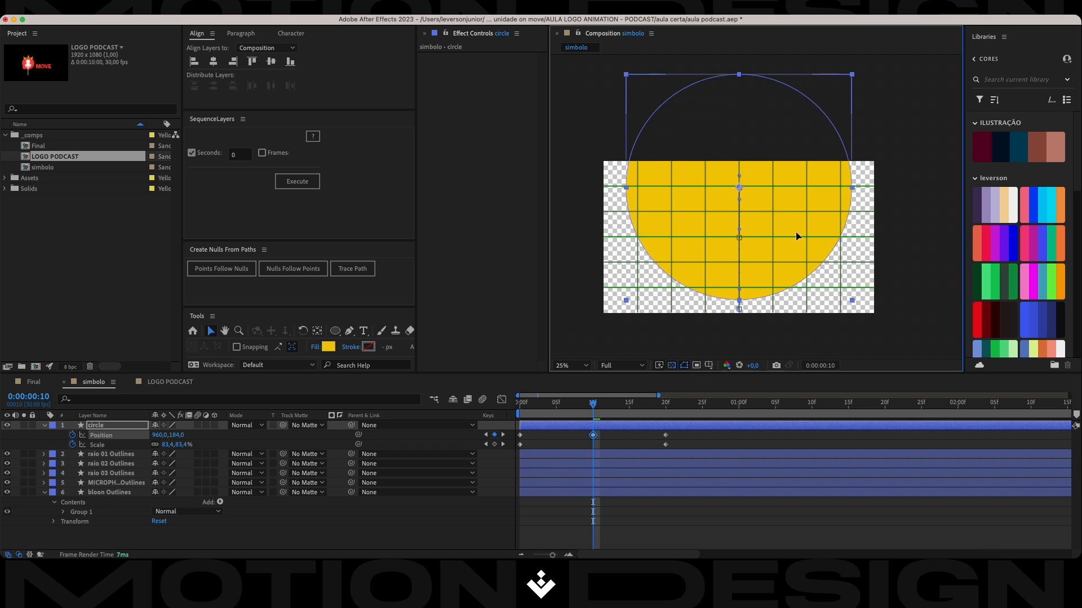
{"action": "left_click_drag", "start_coordinate": [594, 404], "coordinate": [671, 410]}
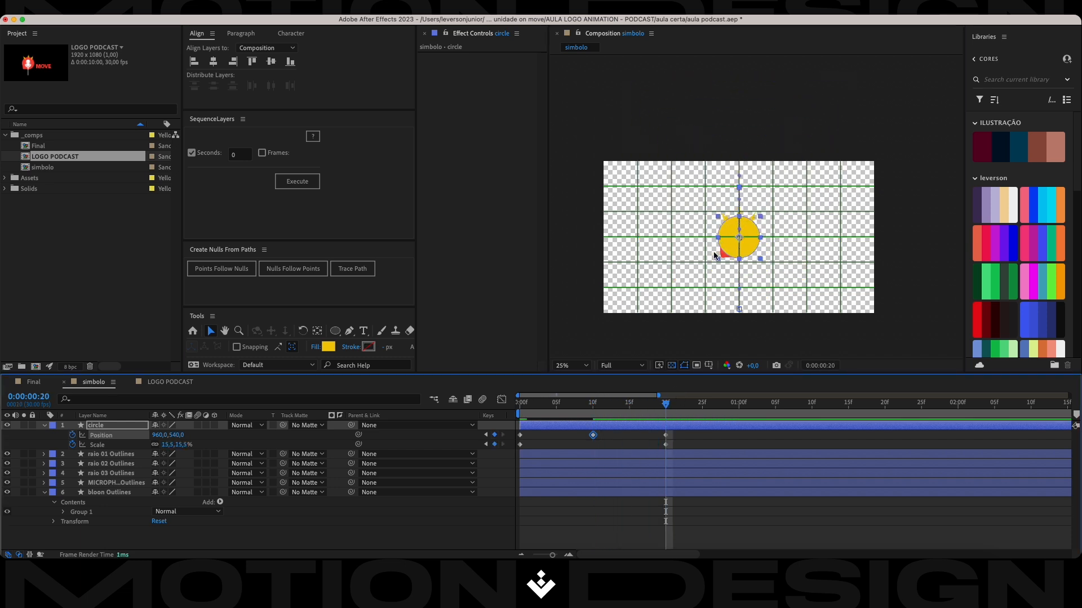
Try the circle's second Scale keyframe at frame 5, return it to frame 20, and preview the animation from the start.
{"action": "left_click", "coordinate": [676, 449]}
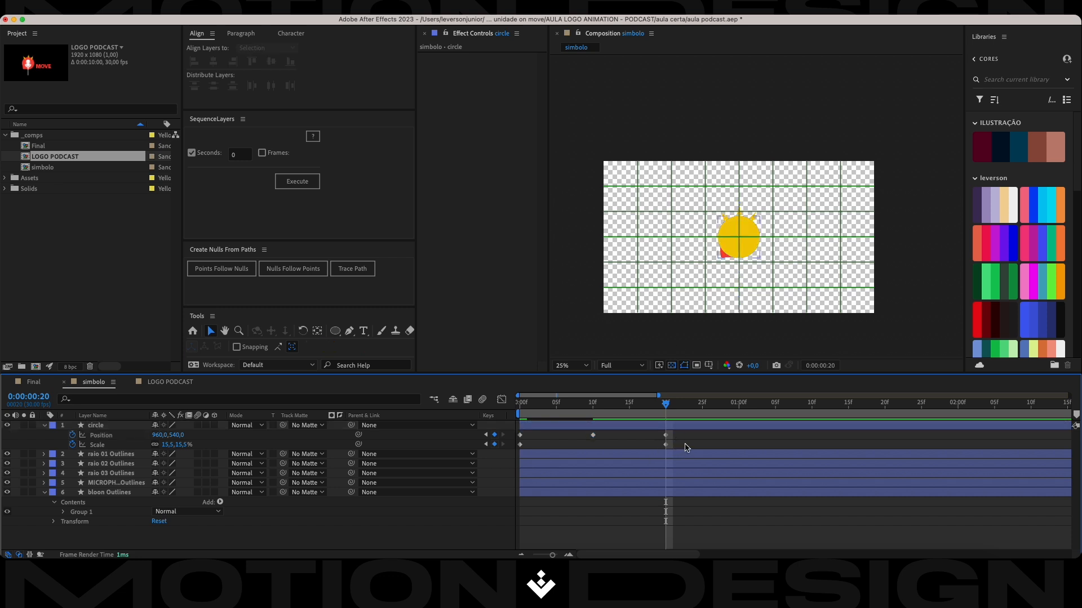
{"action": "left_click", "coordinate": [665, 444]}
{"action": "left_click_drag", "start_coordinate": [663, 448], "coordinate": [556, 446]}
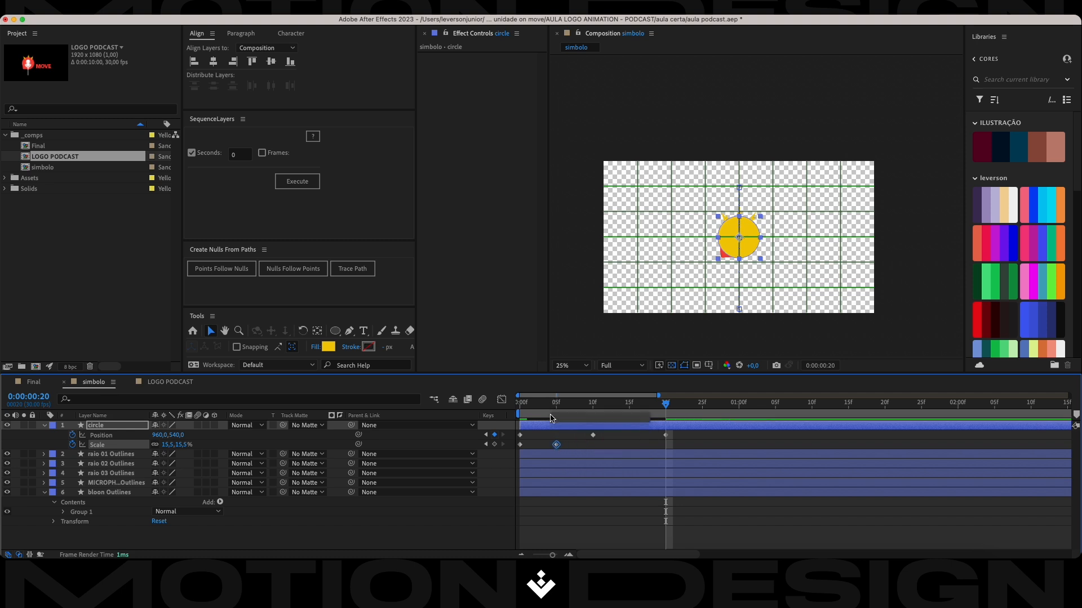
{"action": "left_click", "coordinate": [600, 454]}
{"action": "left_click_drag", "start_coordinate": [666, 403], "coordinate": [520, 404]}
{"action": "left_click", "coordinate": [557, 445]}
{"action": "left_click_drag", "start_coordinate": [561, 449], "coordinate": [665, 445]}
{"action": "key", "text": "space"}
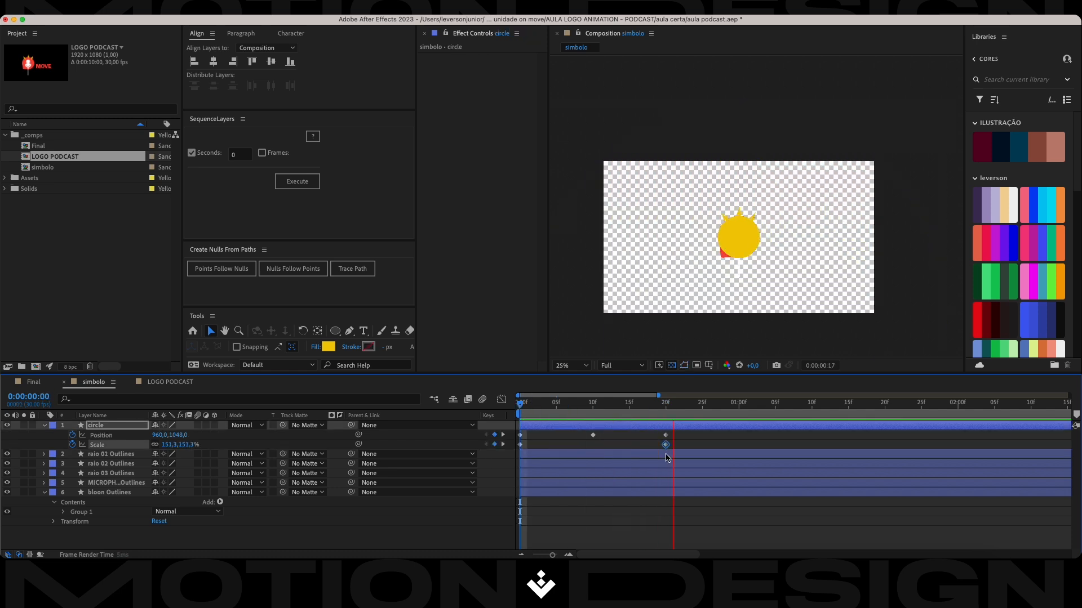
Preview the circle animation from the start and move the circle's second Scale keyframe to frame 5.
{"action": "key", "text": "space"}
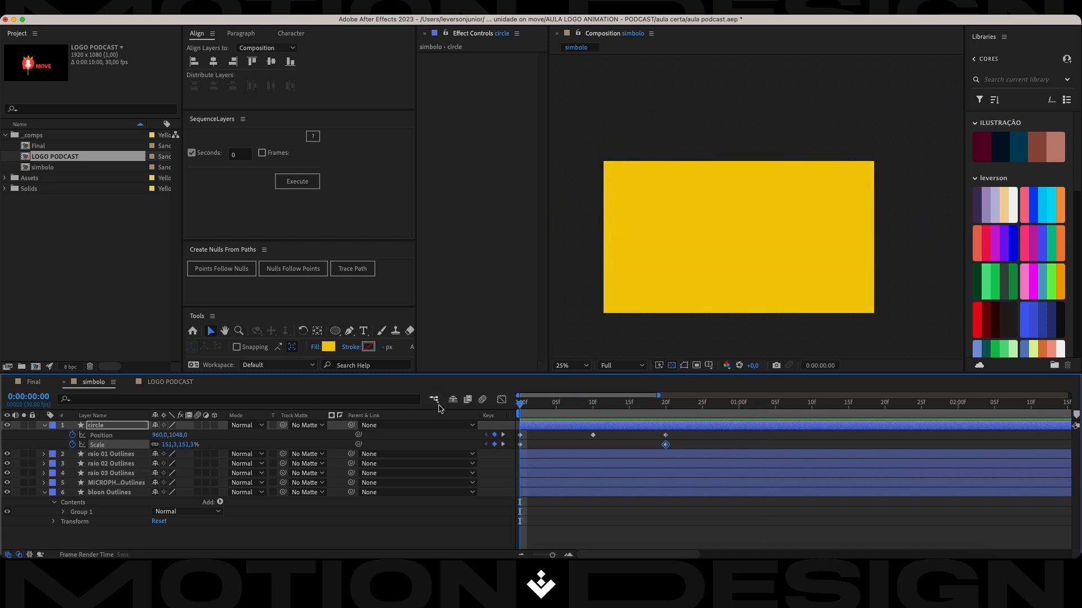
{"action": "key", "text": "space"}
{"action": "key", "text": "space"}
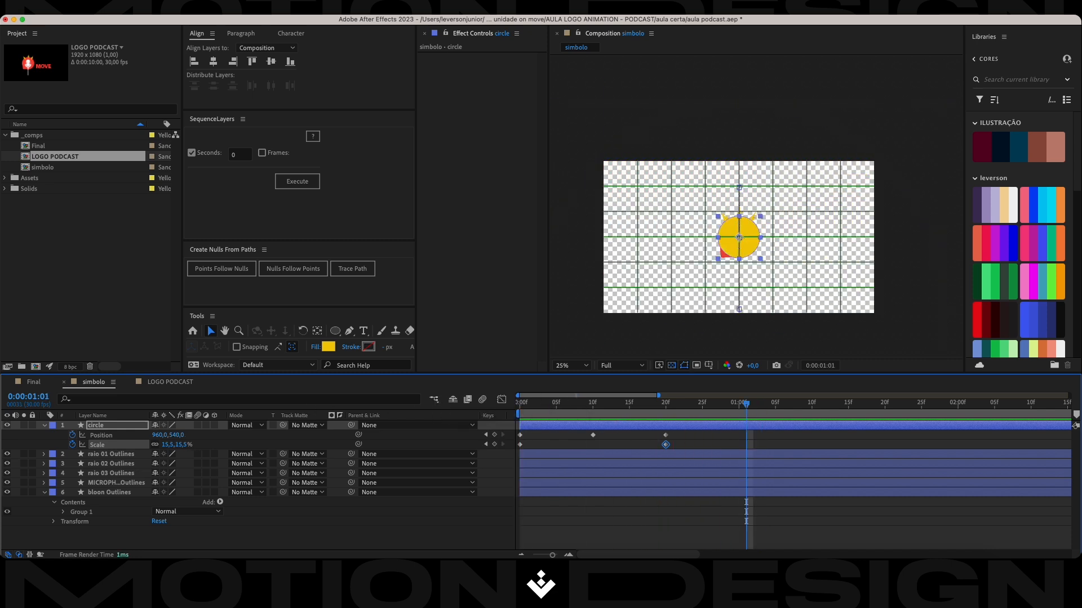
{"action": "left_click_drag", "start_coordinate": [743, 407], "coordinate": [419, 414]}
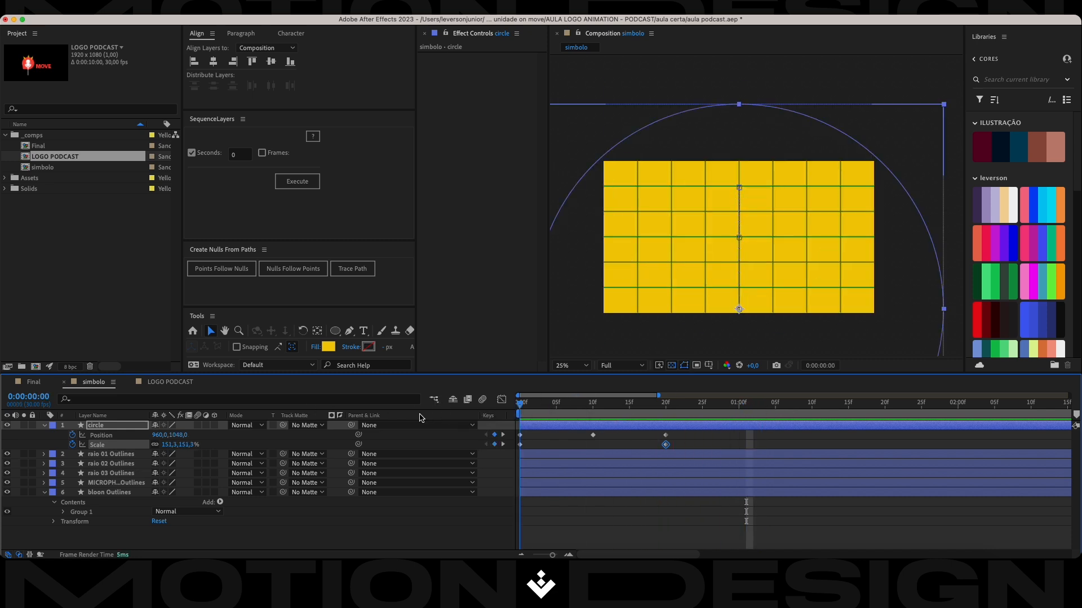
{"action": "left_click_drag", "start_coordinate": [667, 447], "coordinate": [558, 449]}
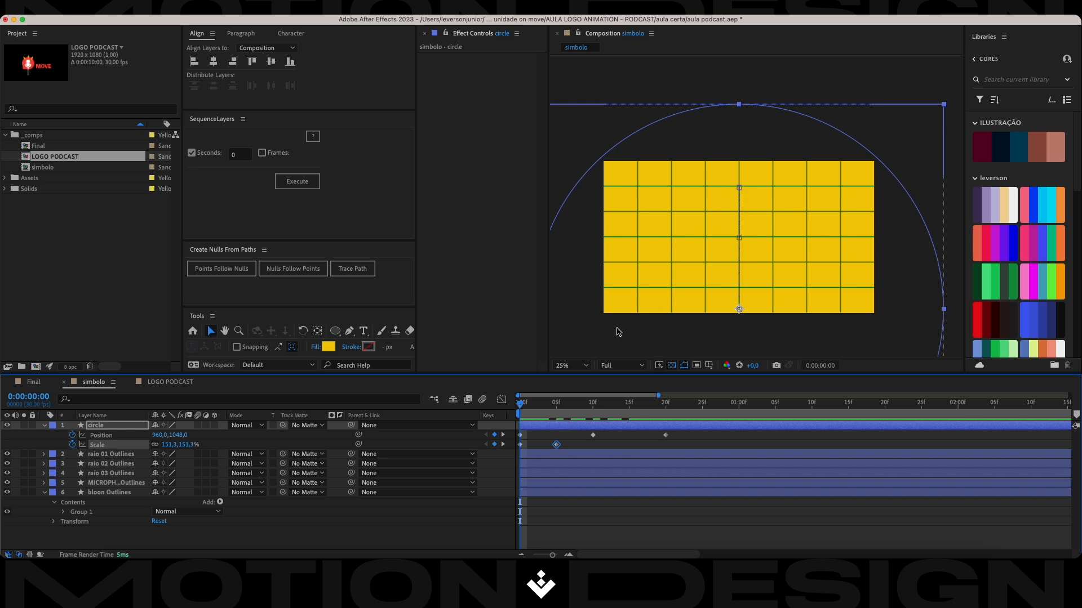
{"action": "left_click", "coordinate": [567, 448]}
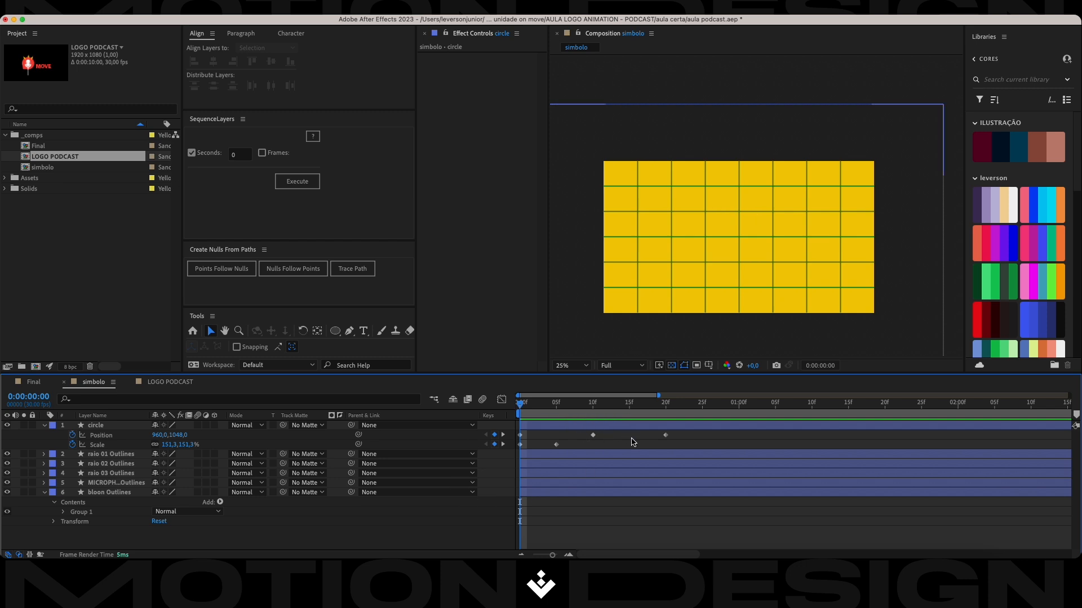
Easy-ease both Scale keyframes of the circle and shape their speed graph so the shrink is fastest near the start.
{"action": "left_click_drag", "start_coordinate": [570, 442], "coordinate": [516, 461]}
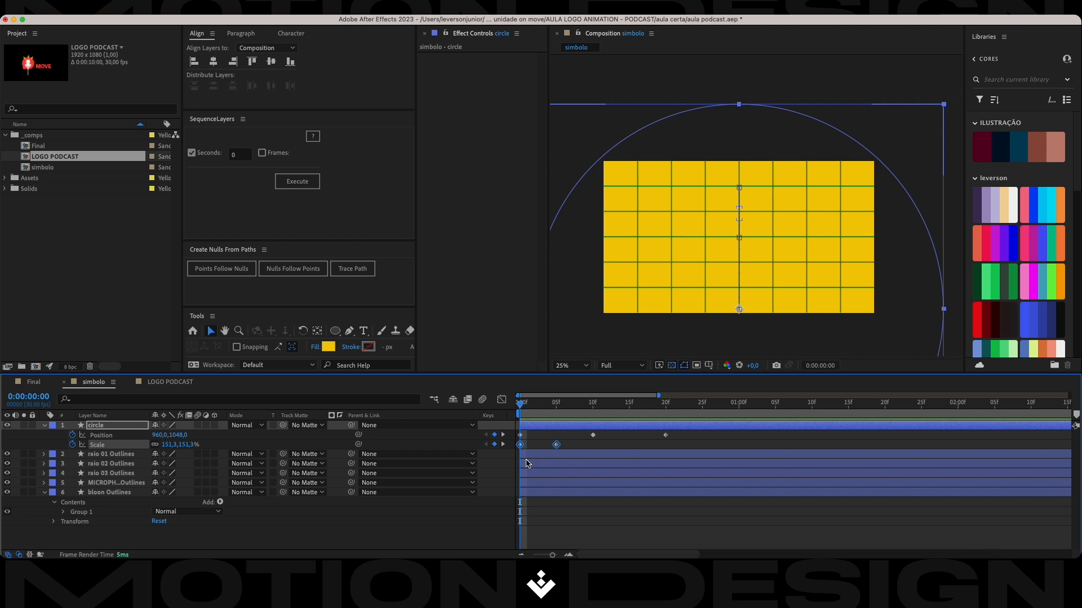
{"action": "key", "text": "F9"}
{"action": "left_click", "coordinate": [501, 400]}
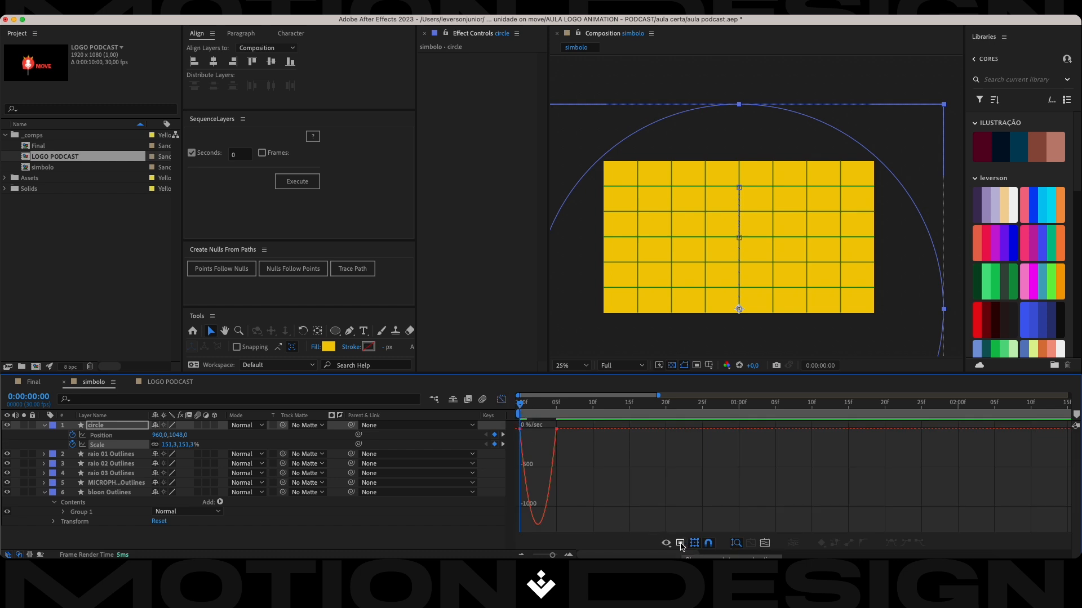
{"action": "left_click", "coordinate": [680, 544]}
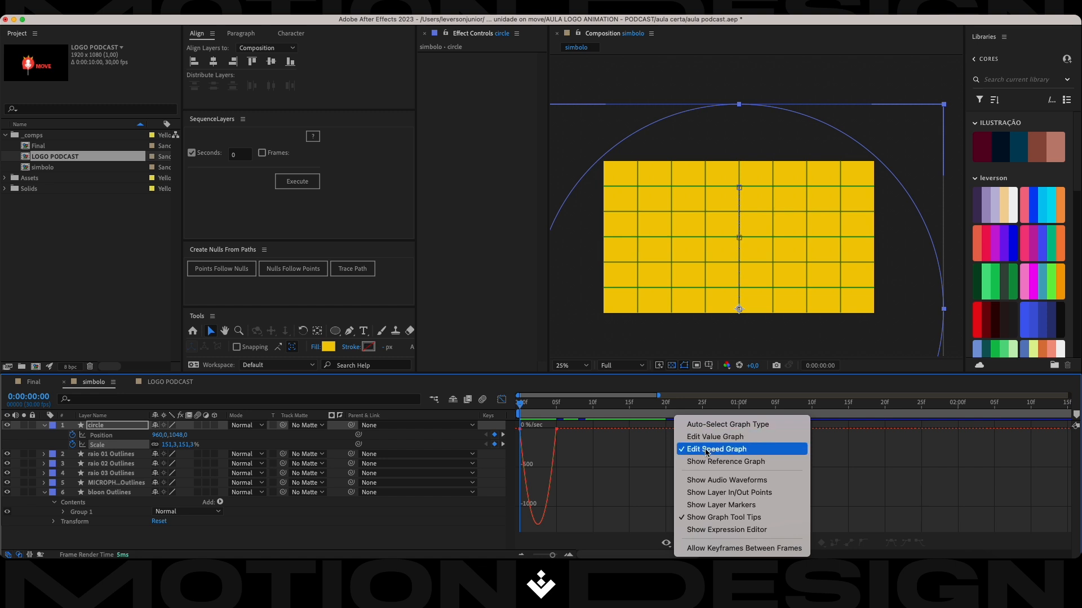
{"action": "left_click", "coordinate": [600, 449]}
{"action": "left_click_drag", "start_coordinate": [566, 425], "coordinate": [541, 441]}
{"action": "left_click_drag", "start_coordinate": [635, 451], "coordinate": [540, 428]}
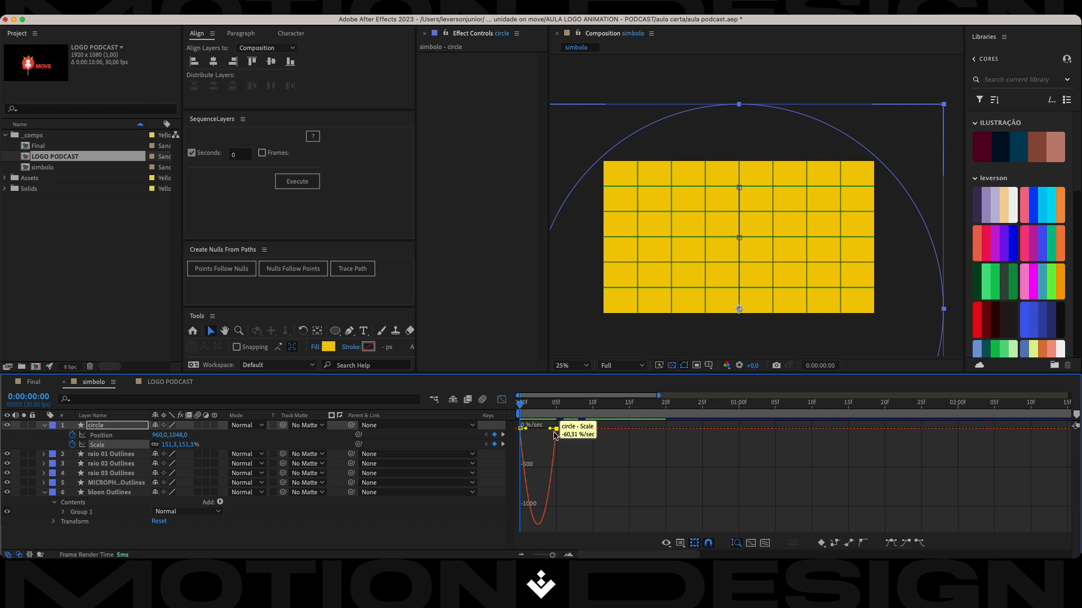
{"action": "mouse_move", "coordinate": [551, 430]}
{"action": "left_mouse_down"}
{"action": "mouse_move", "coordinate": [526, 423]}
{"action": "mouse_move", "coordinate": [538, 429]}
{"action": "left_mouse_up"}
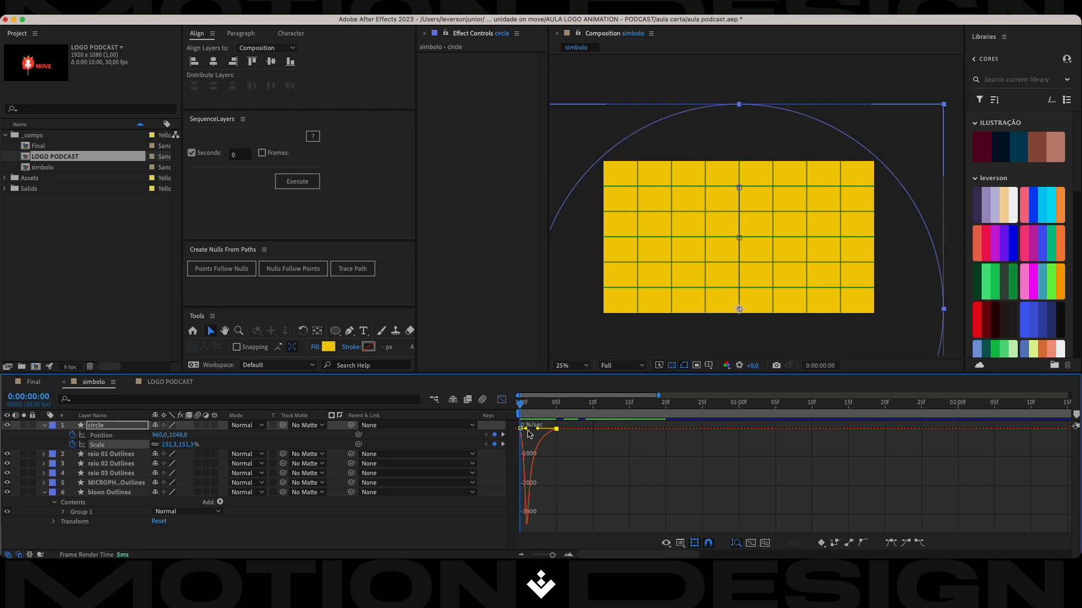
{"action": "left_click", "coordinate": [501, 400]}
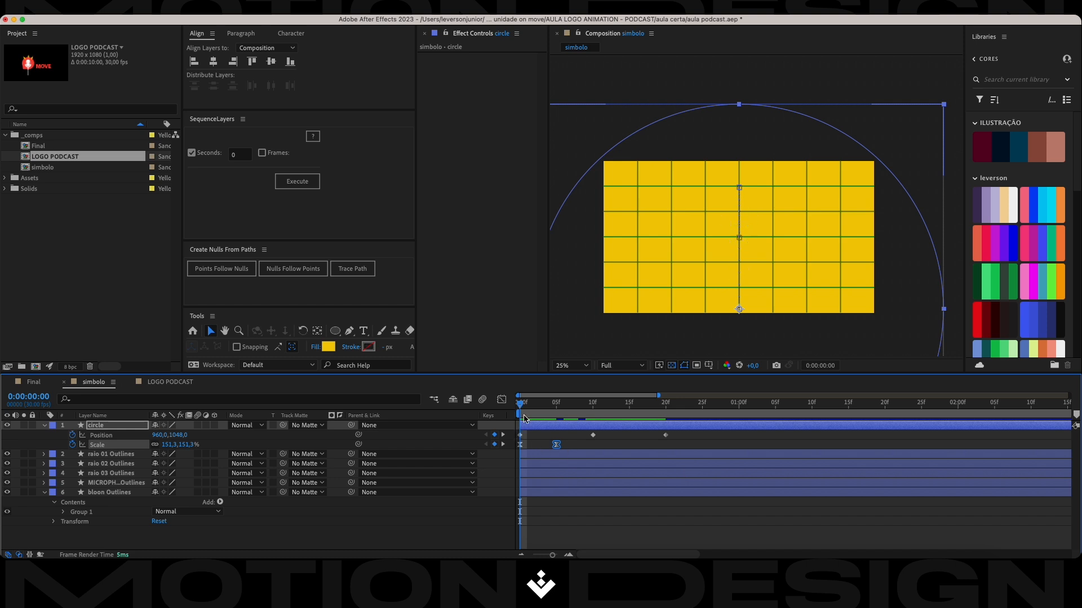
Easy-ease the circle's three Position keyframes and shape the speed graph to peak near frames 2 and 18.
{"action": "left_click_drag", "start_coordinate": [685, 434], "coordinate": [518, 435]}
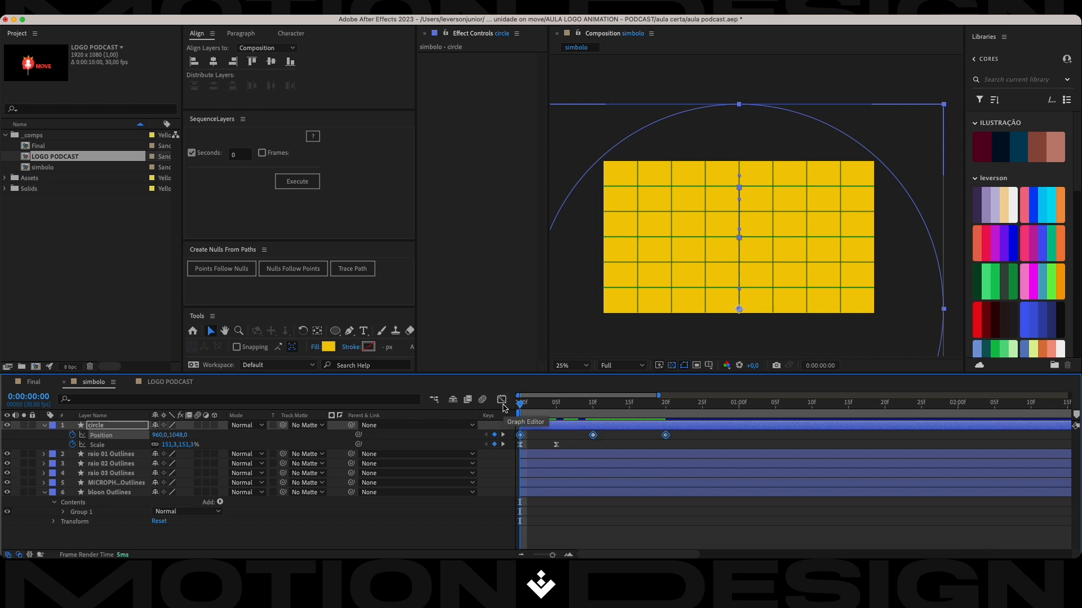
{"action": "key", "text": "F9"}
{"action": "left_click", "coordinate": [502, 400]}
{"action": "left_click_drag", "start_coordinate": [621, 508], "coordinate": [548, 525]}
{"action": "left_click_drag", "start_coordinate": [619, 486], "coordinate": [630, 527]}
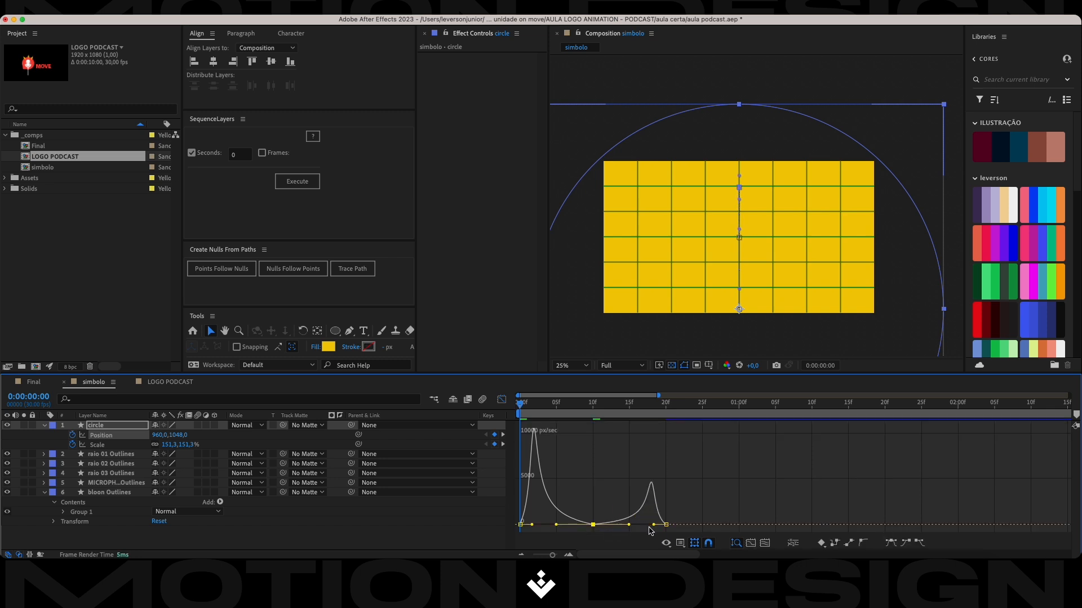
Preview the eased animation repeatedly from frame 0 and save the project.
{"action": "left_click_drag", "start_coordinate": [521, 406], "coordinate": [500, 416]}
{"action": "key", "text": "space"}
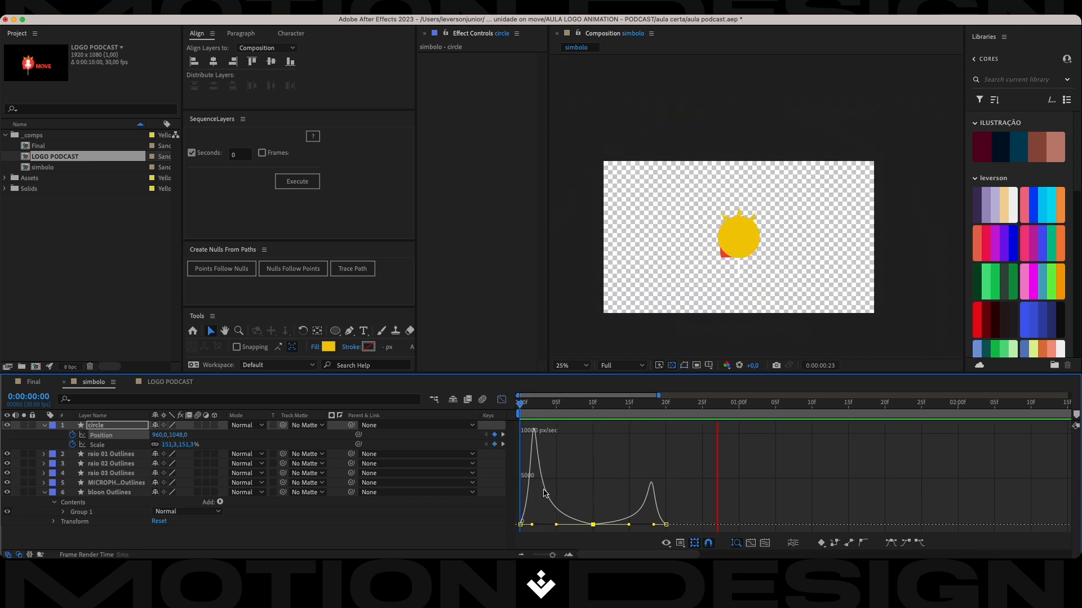
{"action": "key", "text": "space"}
{"action": "left_click_drag", "start_coordinate": [723, 407], "coordinate": [416, 427]}
{"action": "key", "text": "space"}
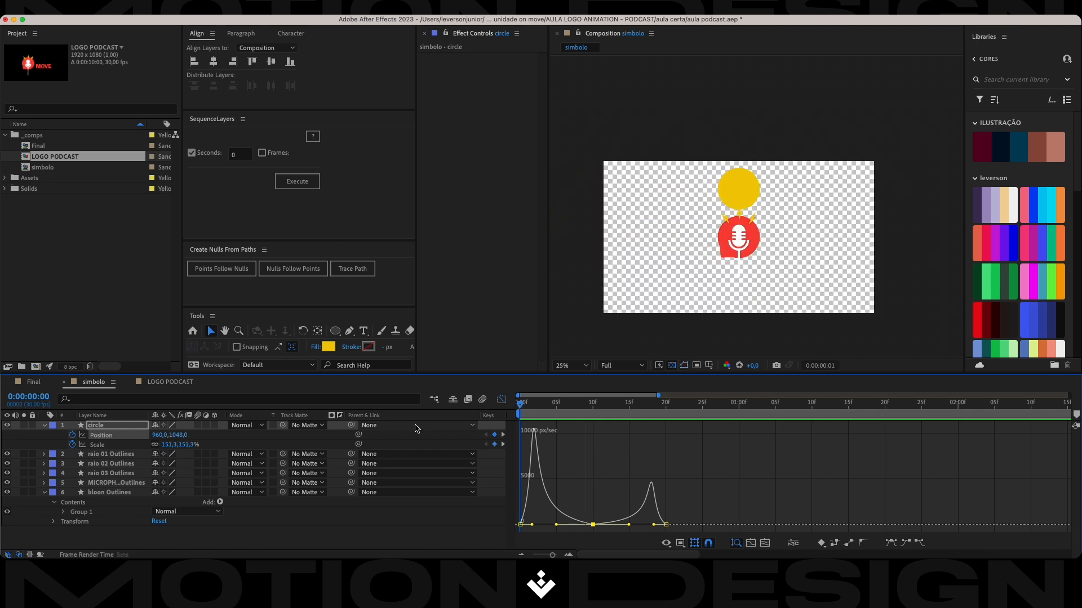
{"action": "key", "text": "space"}
{"action": "key", "text": "Home"}
{"action": "key", "text": "space"}
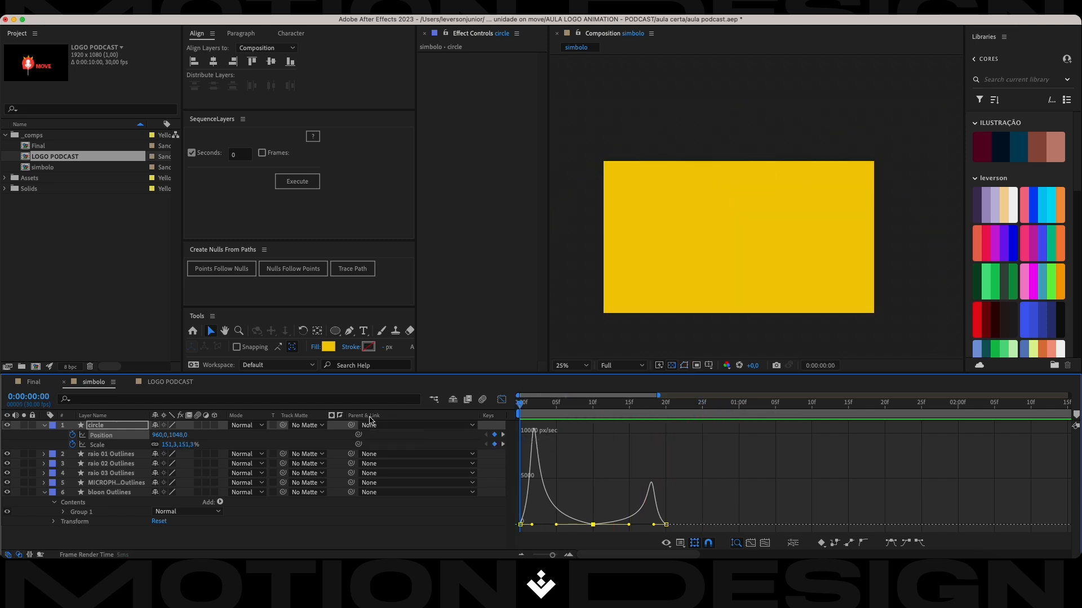
{"action": "key", "text": "space"}
{"action": "key", "text": "super+s"}
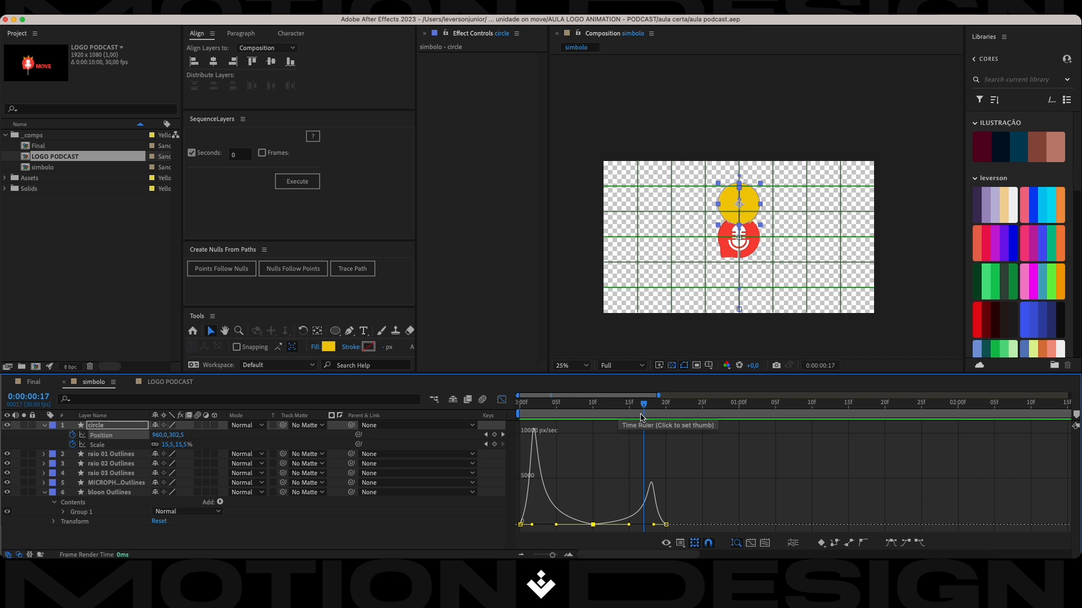
Shorten the incoming ease of the circle's last Position keyframe so speed peaks just before frame 20, and preview from the start.
{"action": "scroll", "coordinate": [650, 524], "scroll_direction": "up", "scroll_amount": 1}
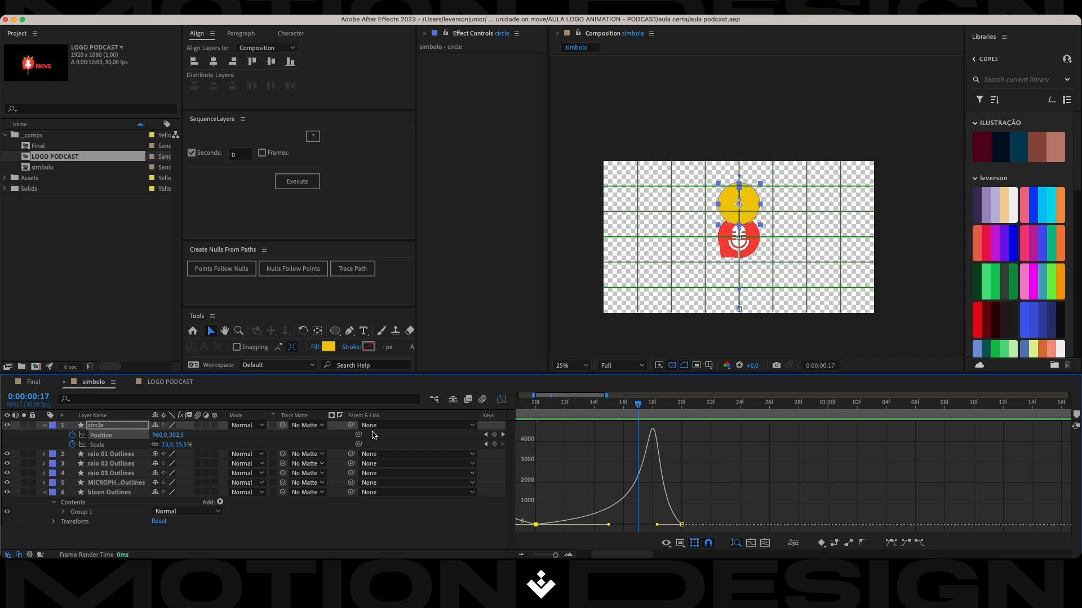
{"action": "left_click", "coordinate": [704, 514]}
{"action": "left_click_drag", "start_coordinate": [737, 496], "coordinate": [661, 534]}
{"action": "left_click_drag", "start_coordinate": [657, 525], "coordinate": [678, 525]}
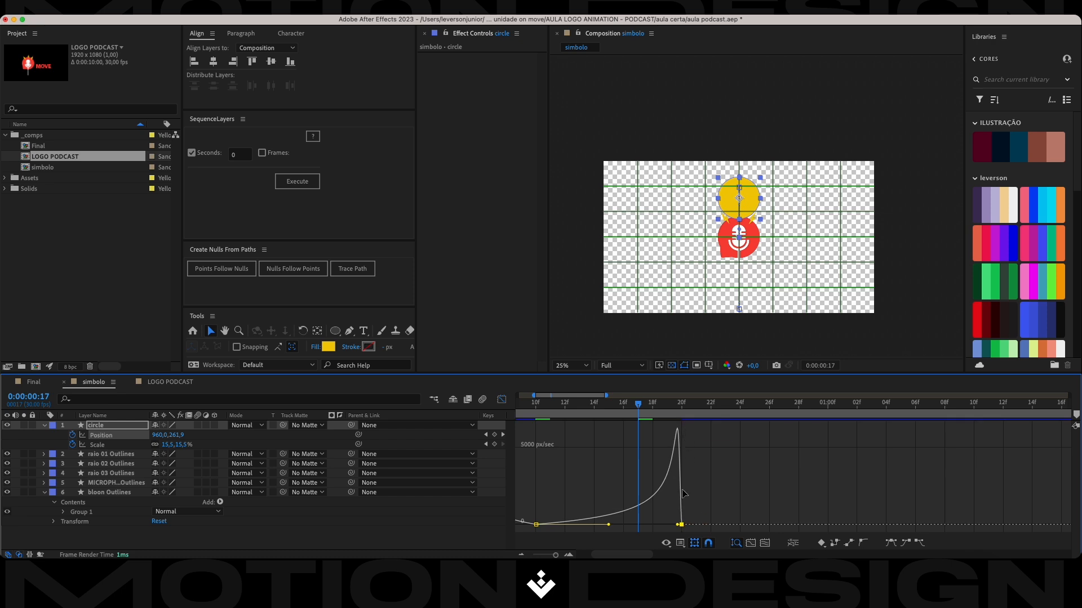
{"action": "left_click_drag", "start_coordinate": [638, 407], "coordinate": [493, 428]}
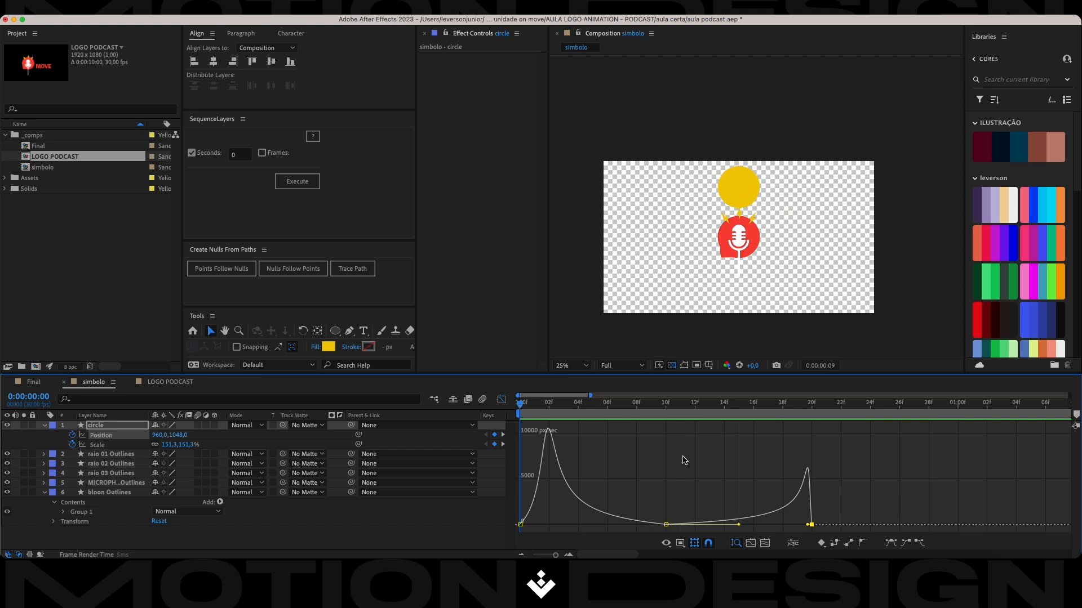
{"action": "key", "text": "space"}
{"action": "key", "text": "space"}
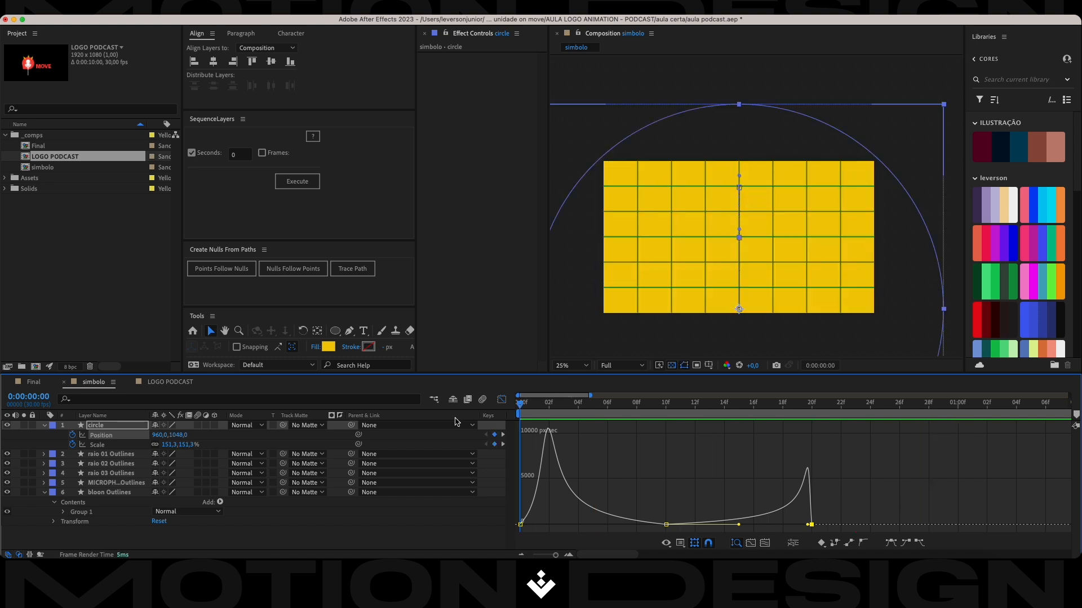
{"action": "key", "text": "space"}
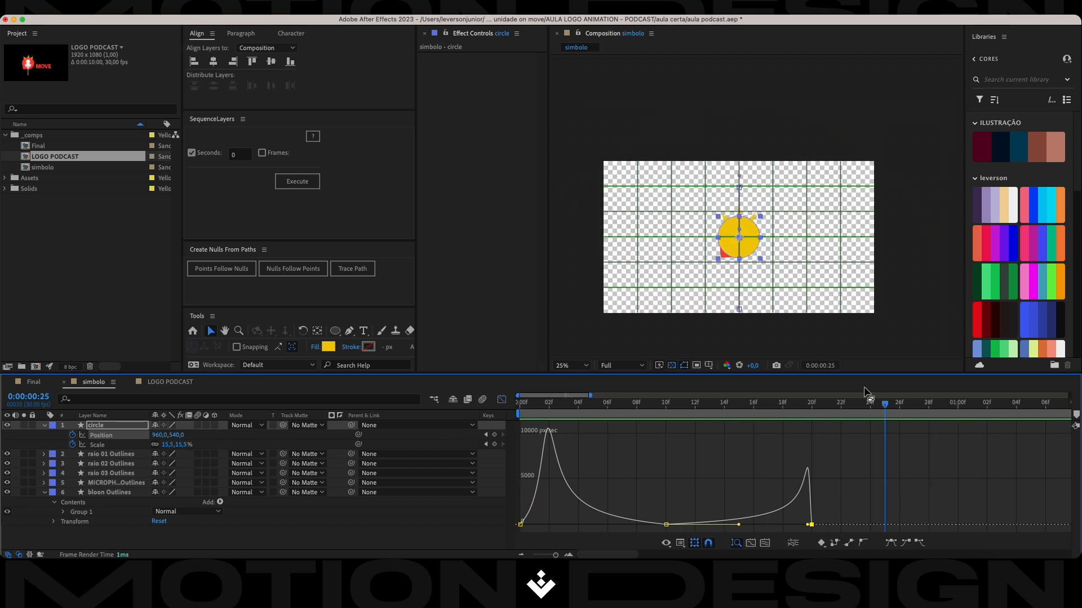
Select the circle's last Position keyframe in the speed graph and return the timeline to the layer keyframe view.
{"action": "left_click", "coordinate": [861, 495]}
{"action": "left_click_drag", "start_coordinate": [862, 494], "coordinate": [792, 532]}
{"action": "left_click", "coordinate": [837, 495]}
{"action": "left_click", "coordinate": [501, 399]}
{"action": "left_click_drag", "start_coordinate": [812, 436], "coordinate": [739, 439]}
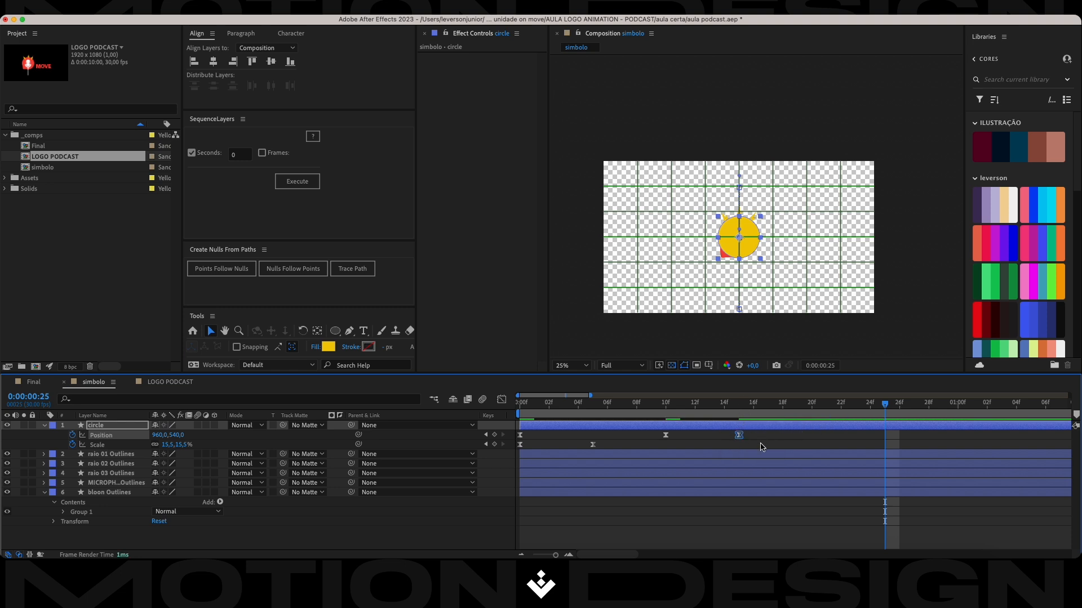
{"action": "key", "text": "super+z"}
{"action": "key", "text": "super+z"}
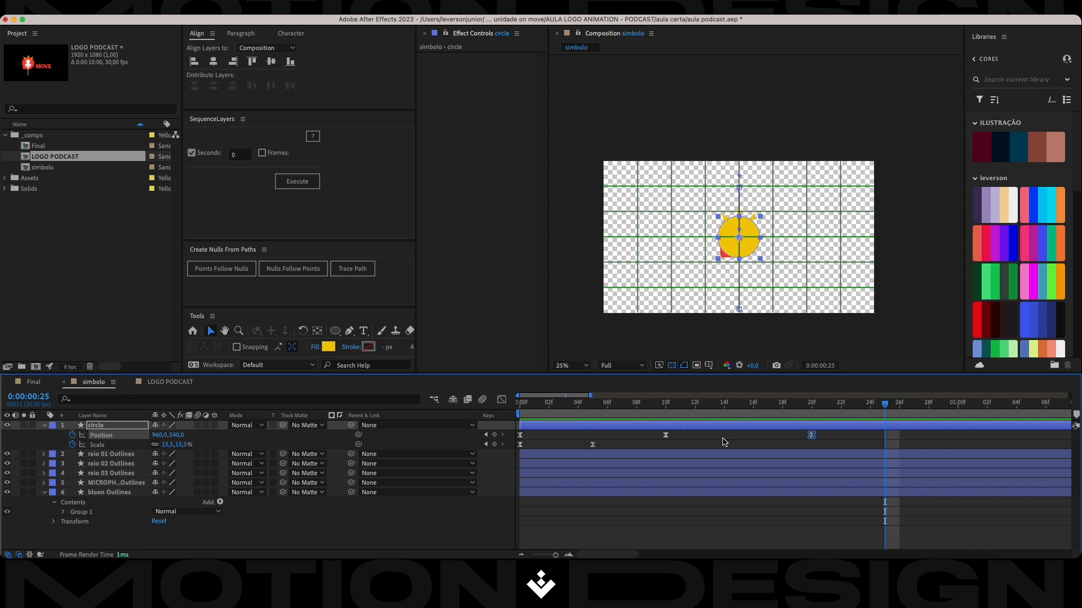
Nudge the circle's last Position keyframe earlier, from frame 20 to frame 15.
{"action": "key", "text": "alt+Left"}
{"action": "key", "text": "alt+Left"}
{"action": "key", "text": "alt+Left"}
{"action": "key", "text": "alt+Left"}
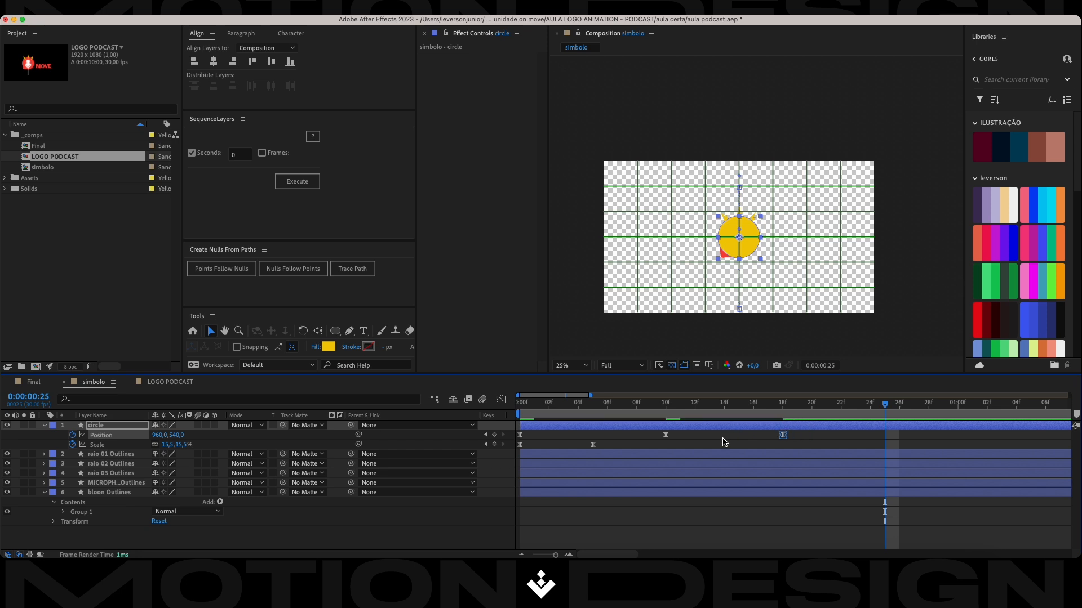
{"action": "key", "text": "alt+Left"}
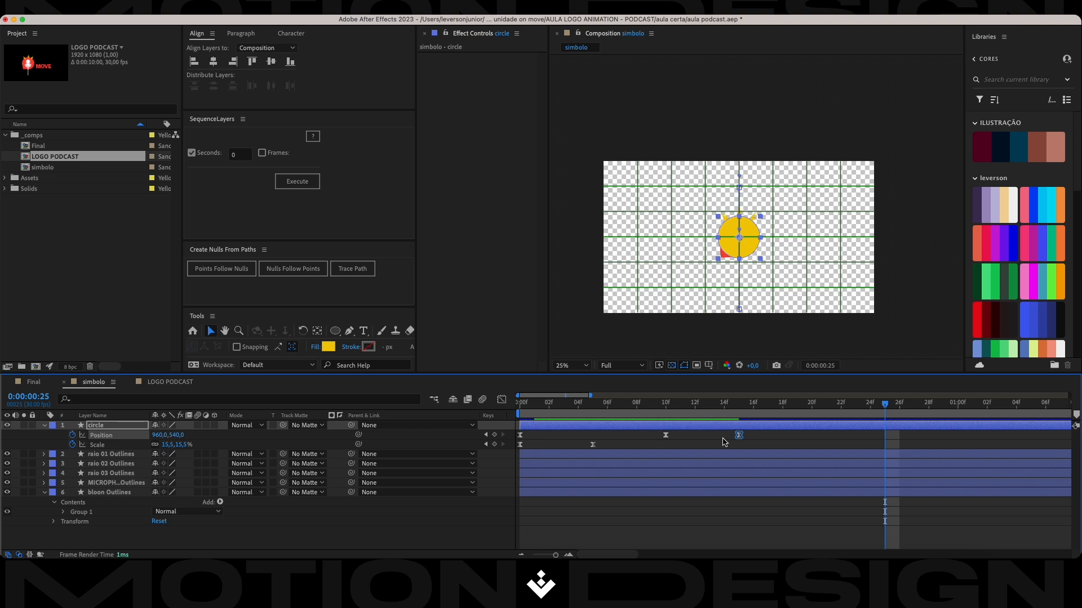
Preview the retimed circle animation from the start, set the current time to frame 15, and save the project.
{"action": "left_click_drag", "start_coordinate": [882, 402], "coordinate": [415, 421]}
{"action": "key", "text": "space"}
{"action": "key", "text": "space"}
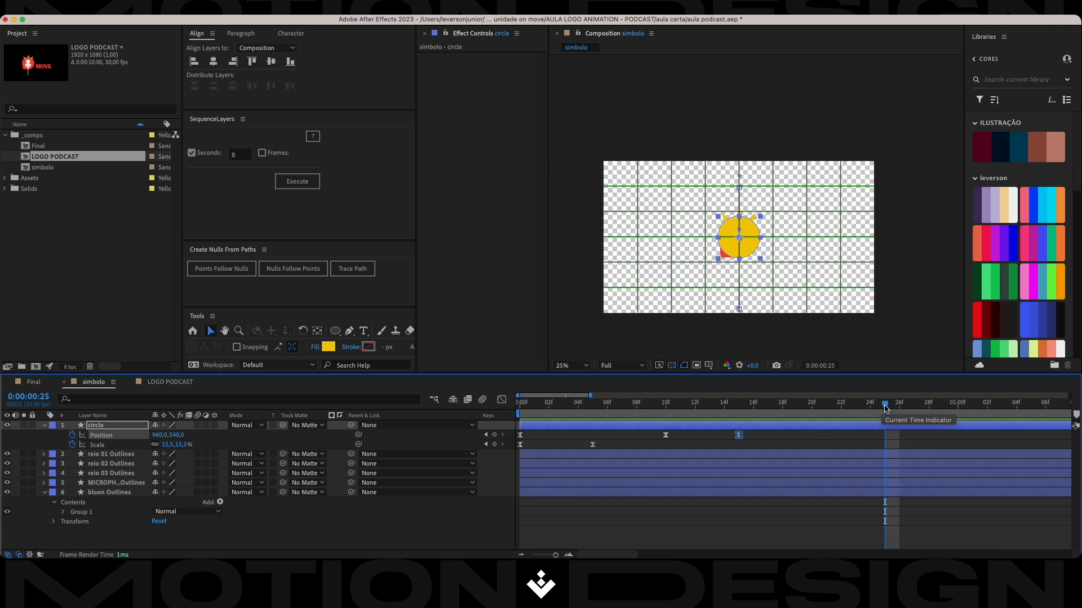
{"action": "key", "text": "space"}
{"action": "key", "text": "space"}
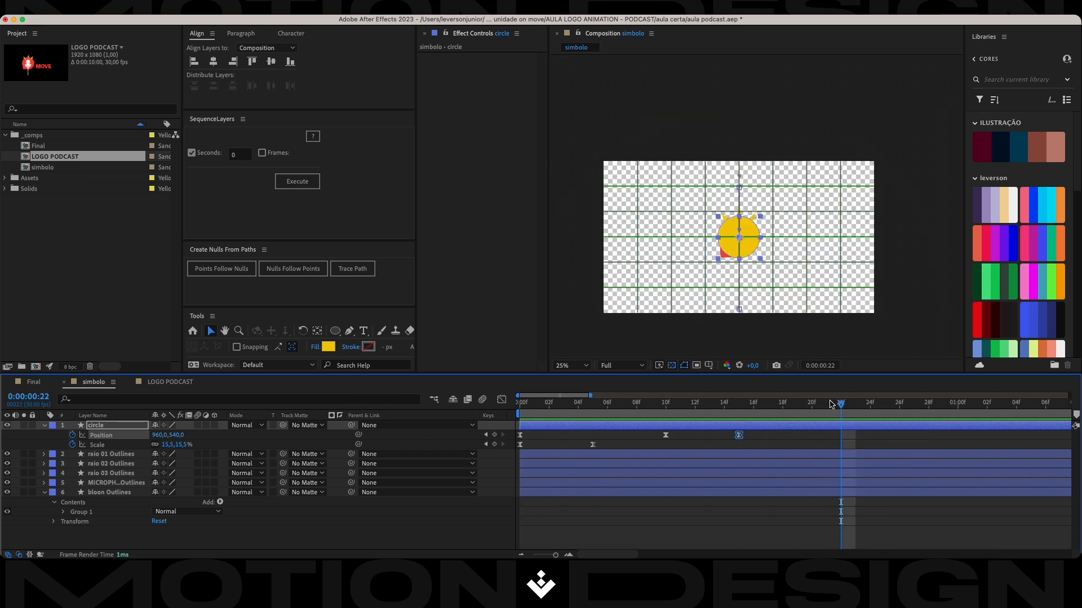
{"action": "key", "text": "space"}
{"action": "key", "text": "space"}
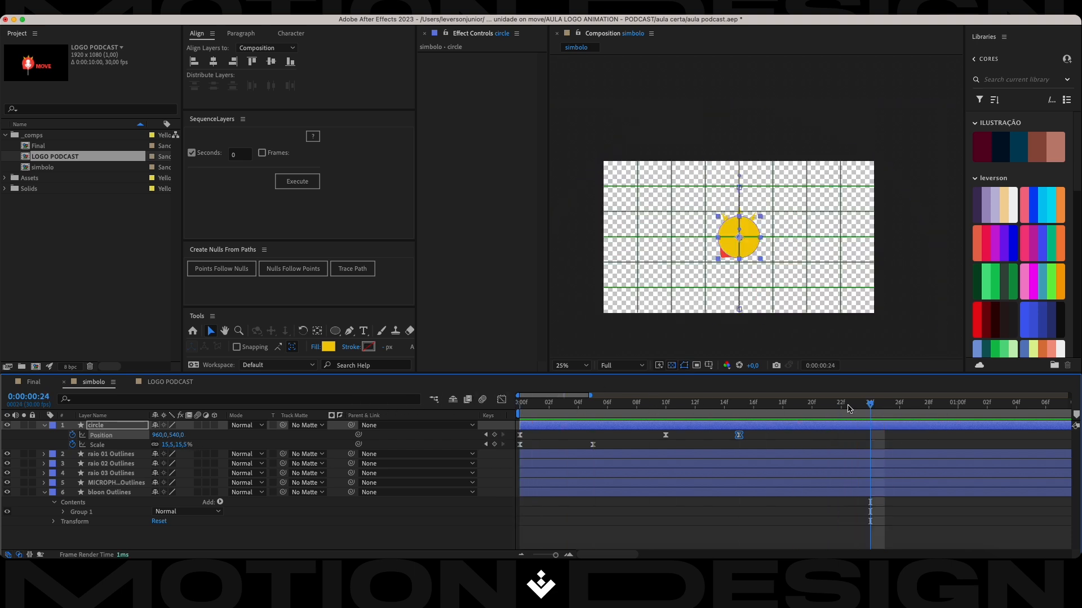
{"action": "key", "text": "space"}
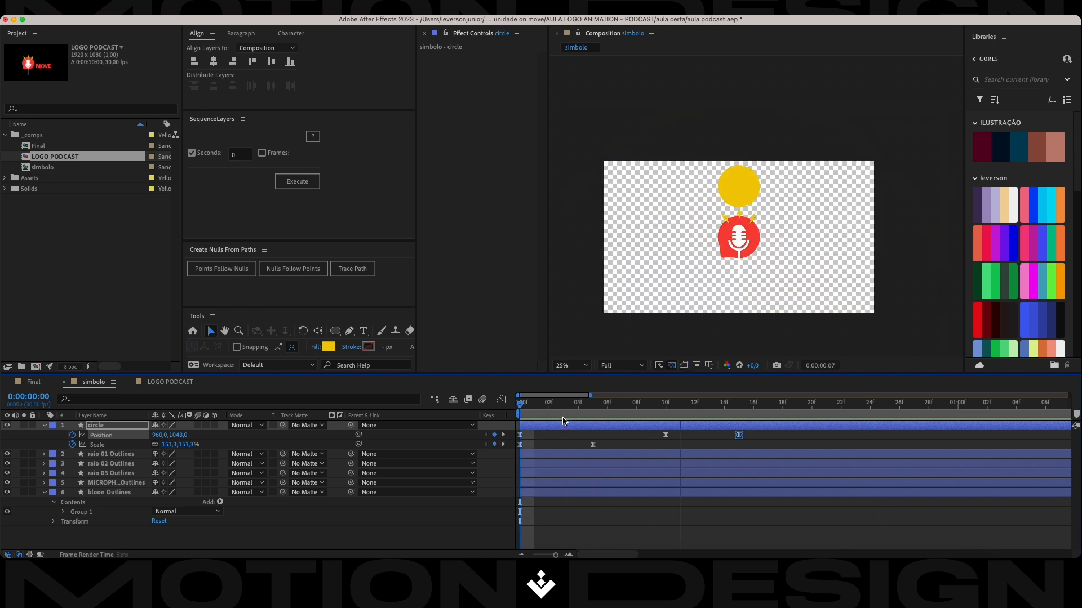
{"action": "left_click", "coordinate": [768, 404]}
{"action": "left_click_drag", "start_coordinate": [768, 409], "coordinate": [739, 404]}
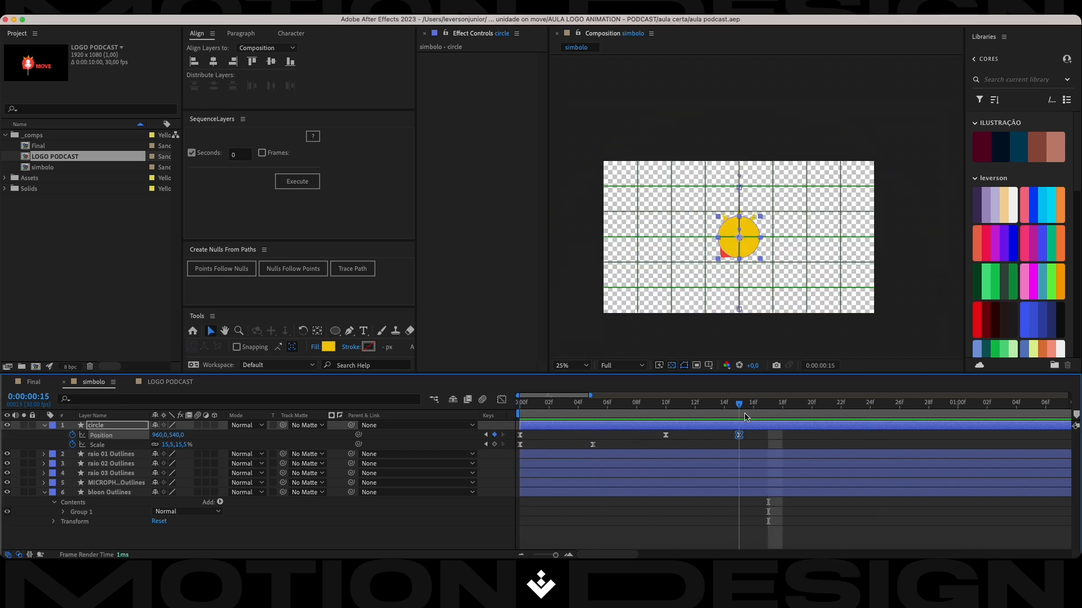
Apply the Echo effect to the circle layer and set its Echo Operator to Maximum.
{"action": "left_click", "coordinate": [229, 535]}
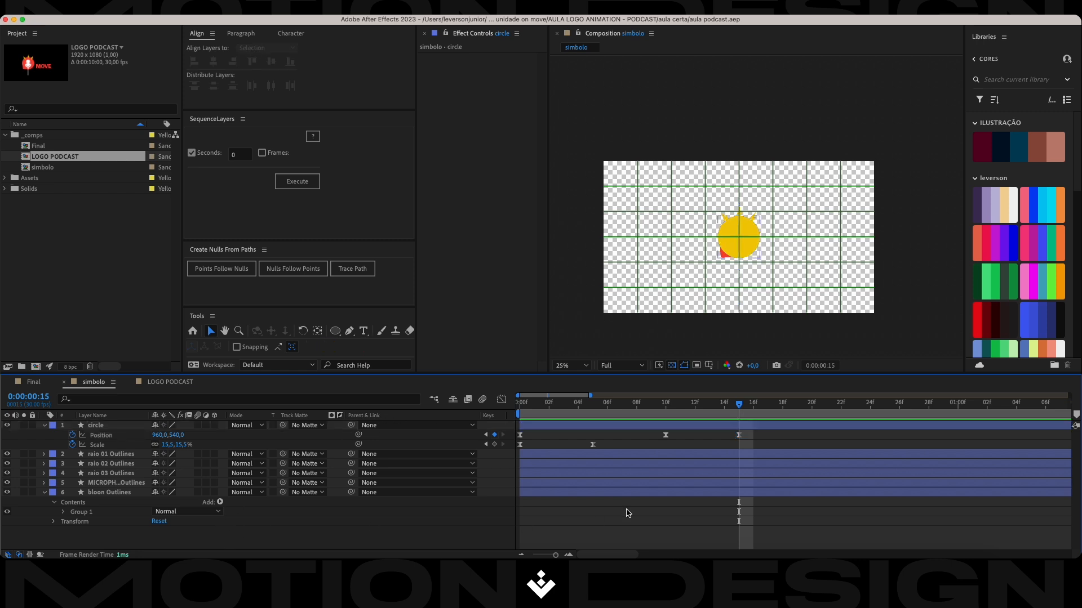
{"action": "key", "text": "Home"}
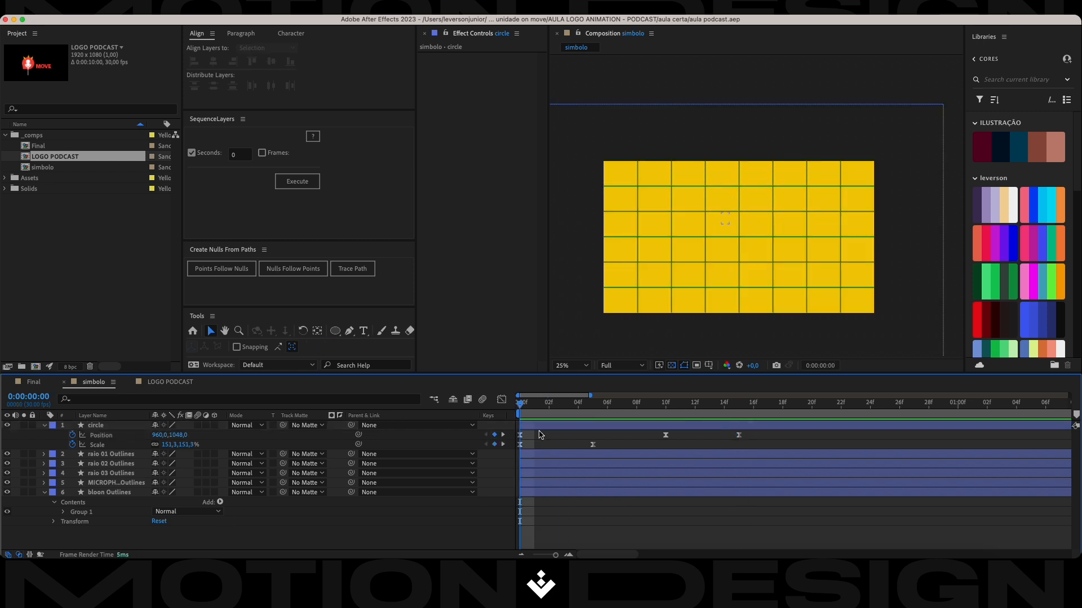
{"action": "left_click", "coordinate": [544, 426]}
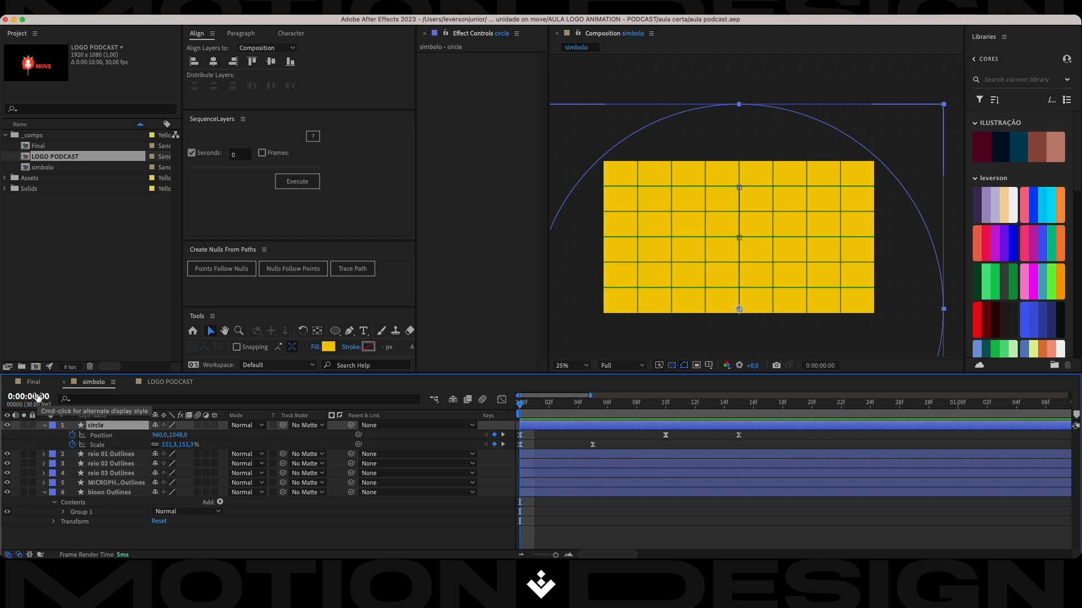
{"action": "key", "text": "ctrl+space"}
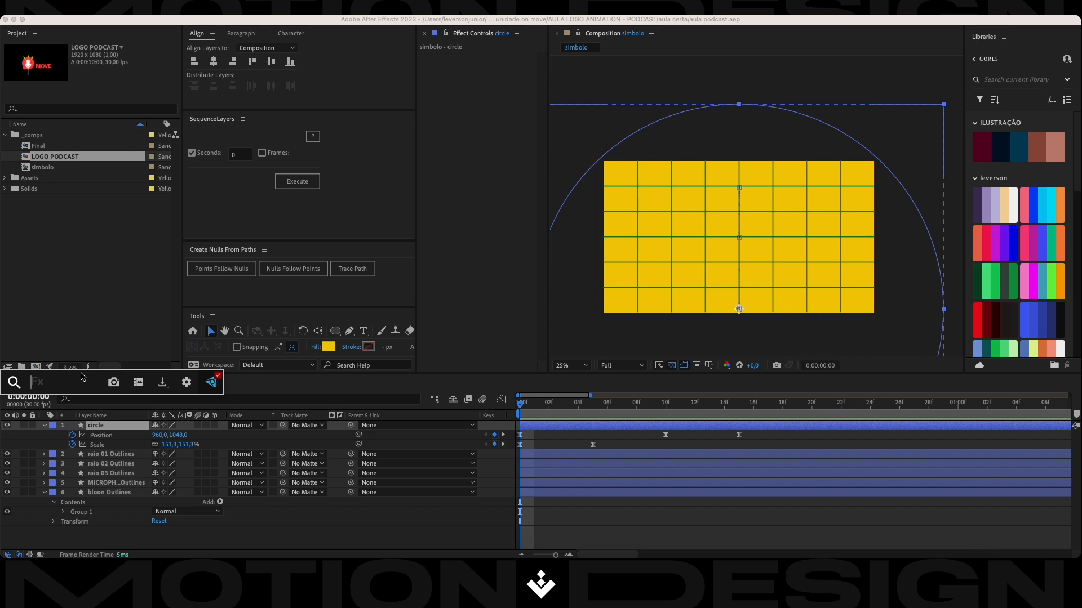
{"action": "type", "text": "echo"}
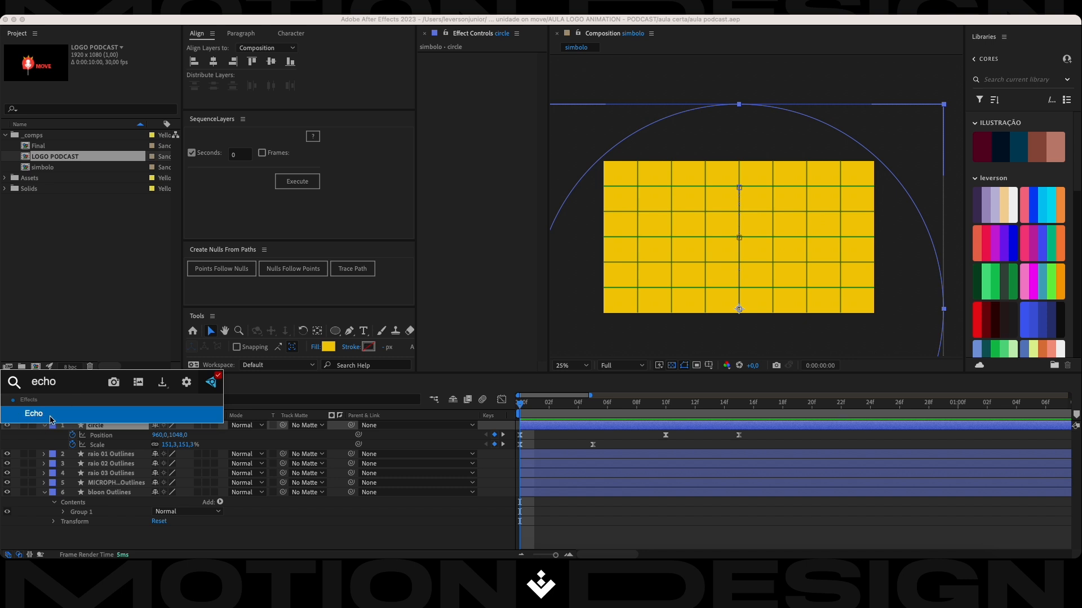
{"action": "left_click", "coordinate": [28, 418]}
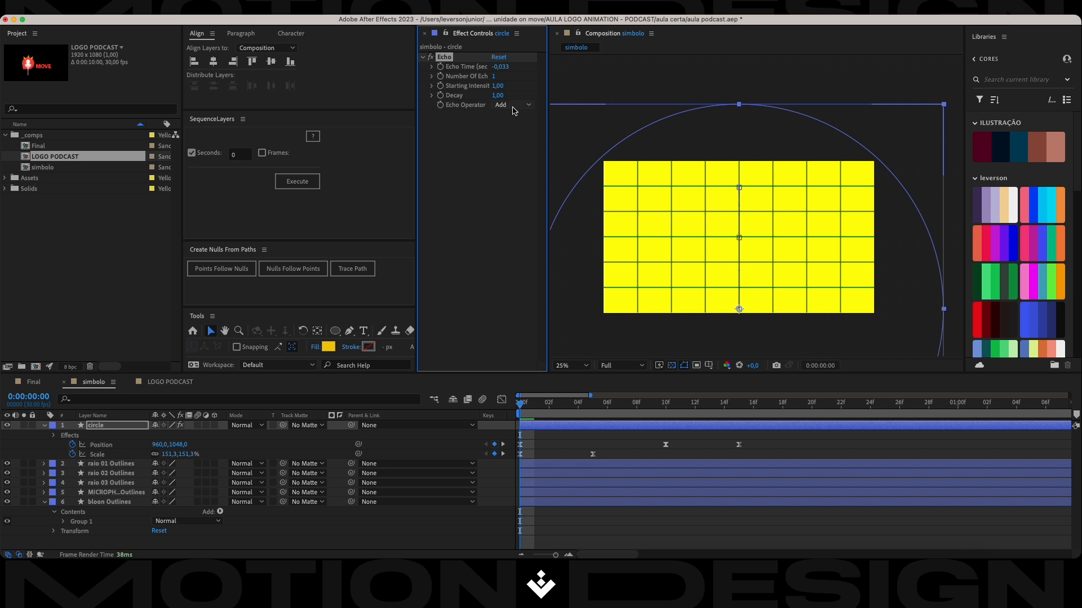
{"action": "left_click", "coordinate": [510, 105]}
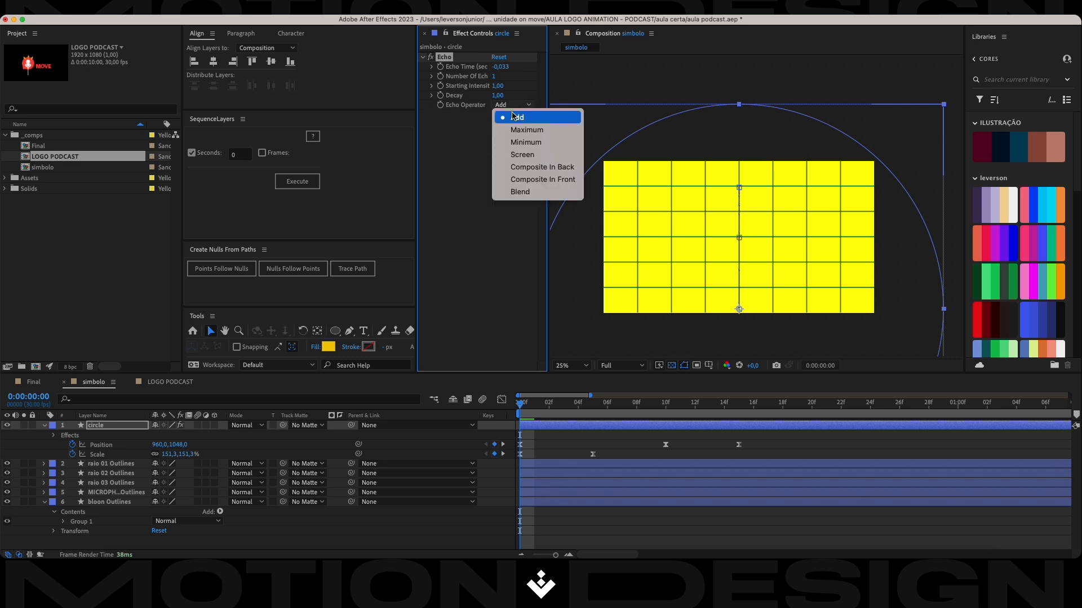
{"action": "left_click", "coordinate": [533, 132]}
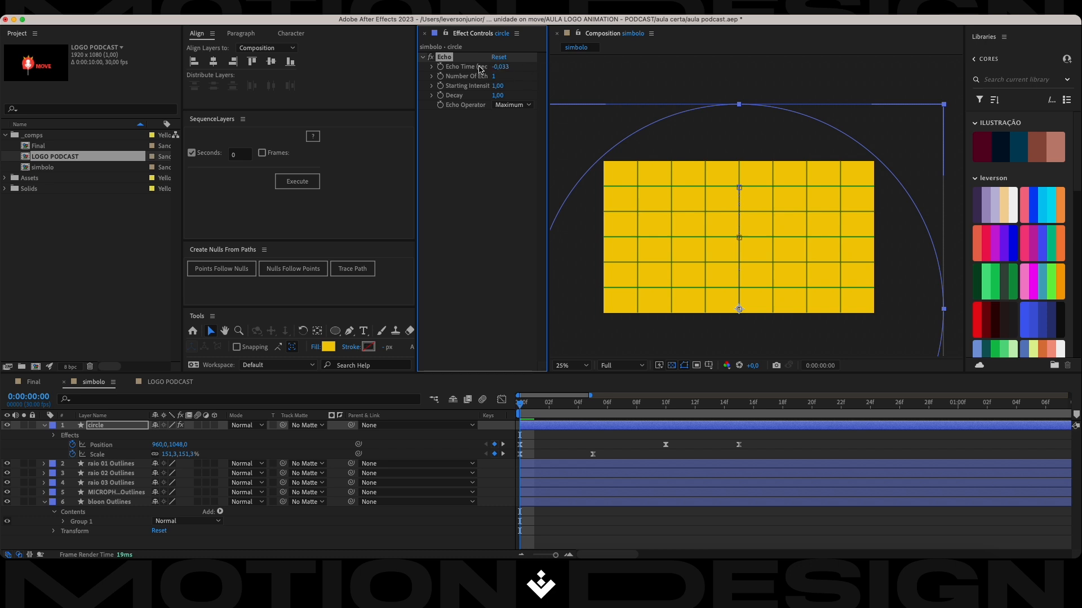
Set the circle's Echo Time to -0,0002 seconds and Number Of Echoes to 120, and save the project.
{"action": "left_click", "coordinate": [500, 66]}
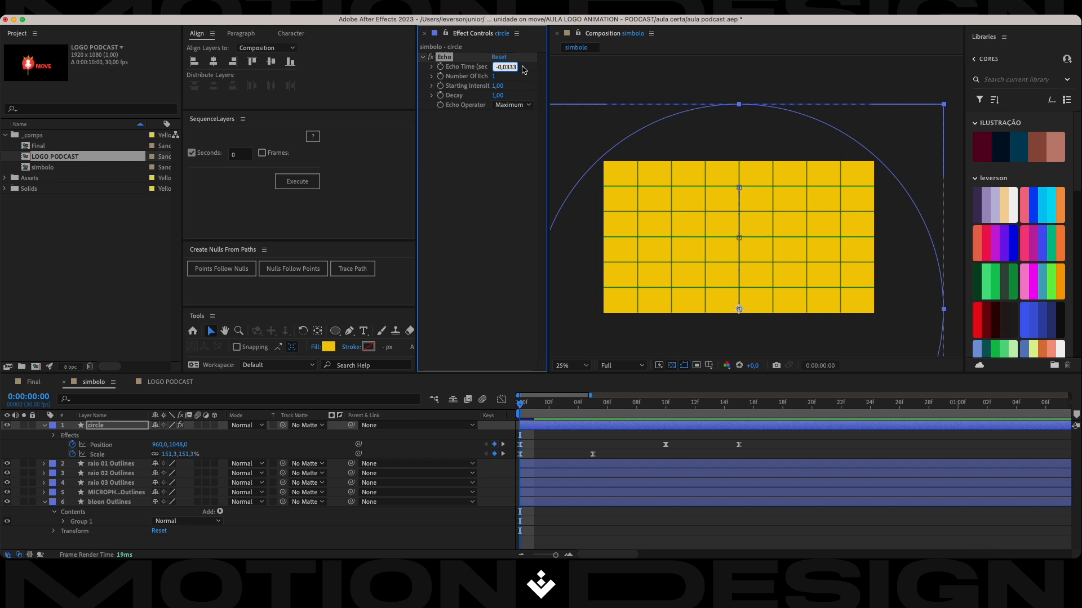
{"action": "key", "text": "Right"}
{"action": "key", "text": "BackSpace"}
{"action": "key", "text": "BackSpace"}
{"action": "key", "text": "BackSpace"}
{"action": "type", "text": "002"}
{"action": "key", "text": "Tab"}
{"action": "type", "text": "120"}
{"action": "key", "text": "Return"}
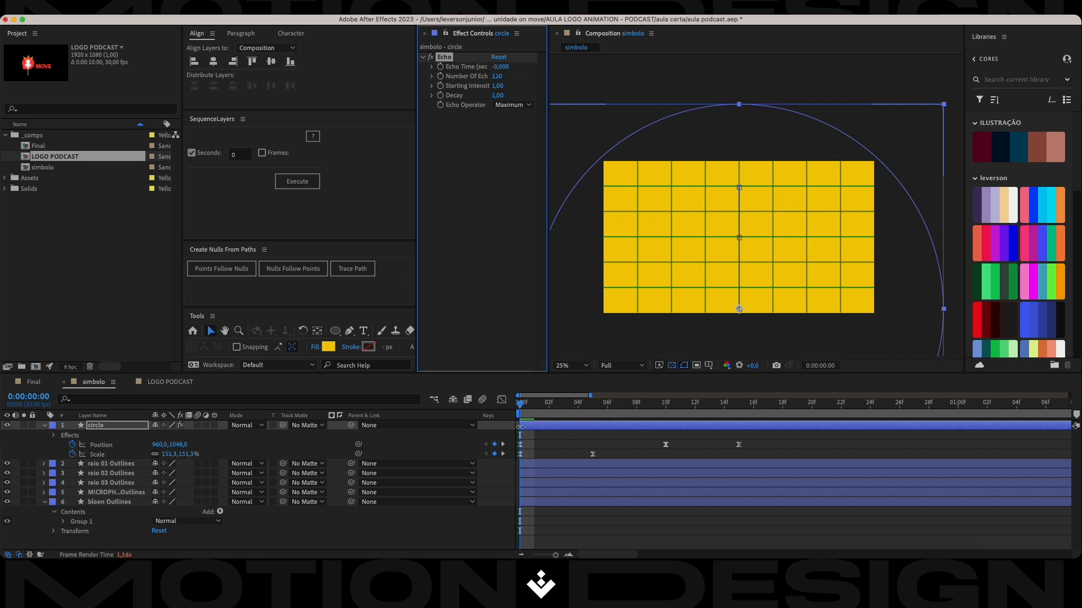
{"action": "key", "text": "super+s"}
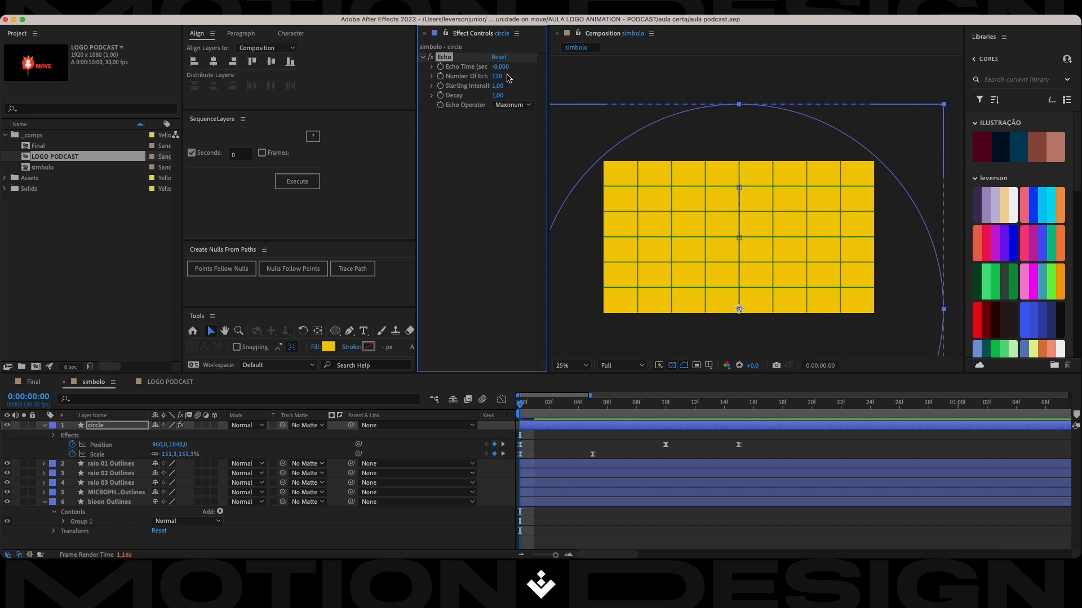
Test Number Of Echoes values from 0 to 473 on the circle at frame 4, restore 120 and save the project.
{"action": "left_click_drag", "start_coordinate": [516, 408], "coordinate": [578, 405]}
{"action": "left_click_drag", "start_coordinate": [497, 83], "coordinate": [434, 85]}
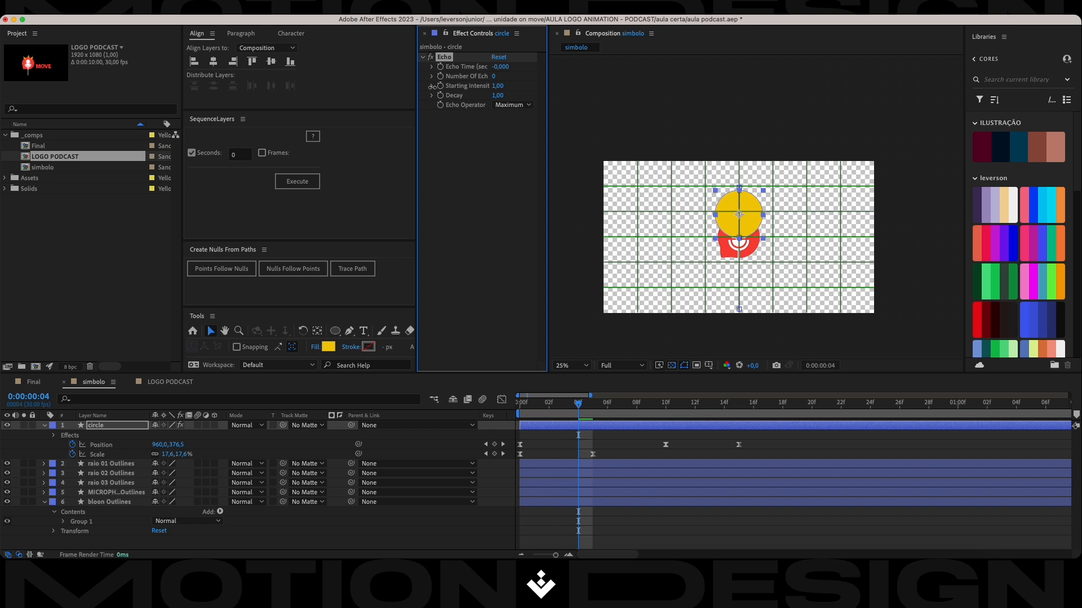
{"action": "left_click_drag", "start_coordinate": [433, 86], "coordinate": [702, 121]}
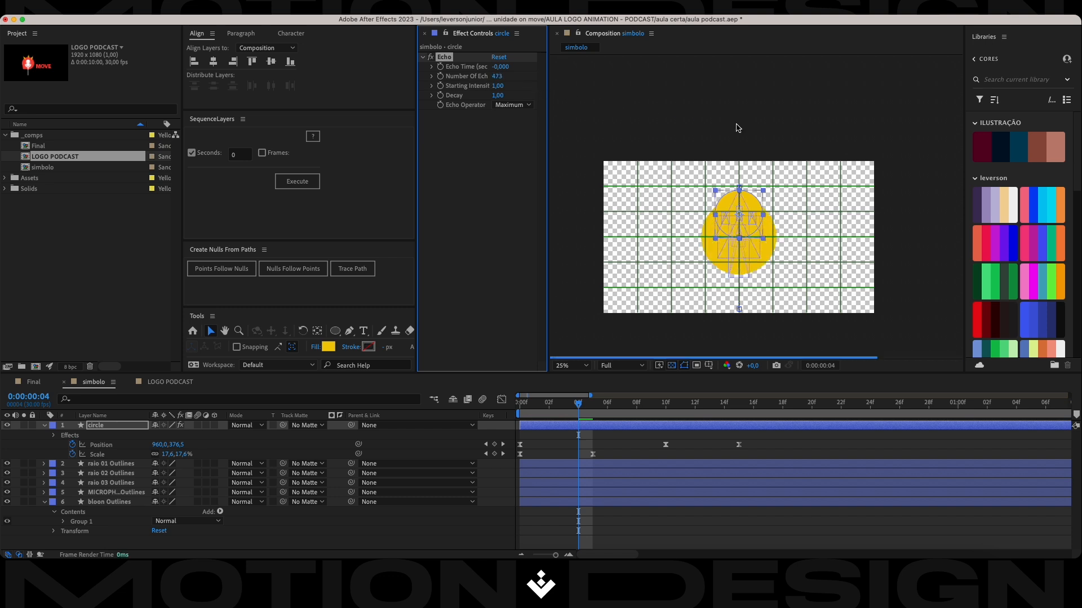
{"action": "left_click_drag", "start_coordinate": [551, 98], "coordinate": [546, 99]}
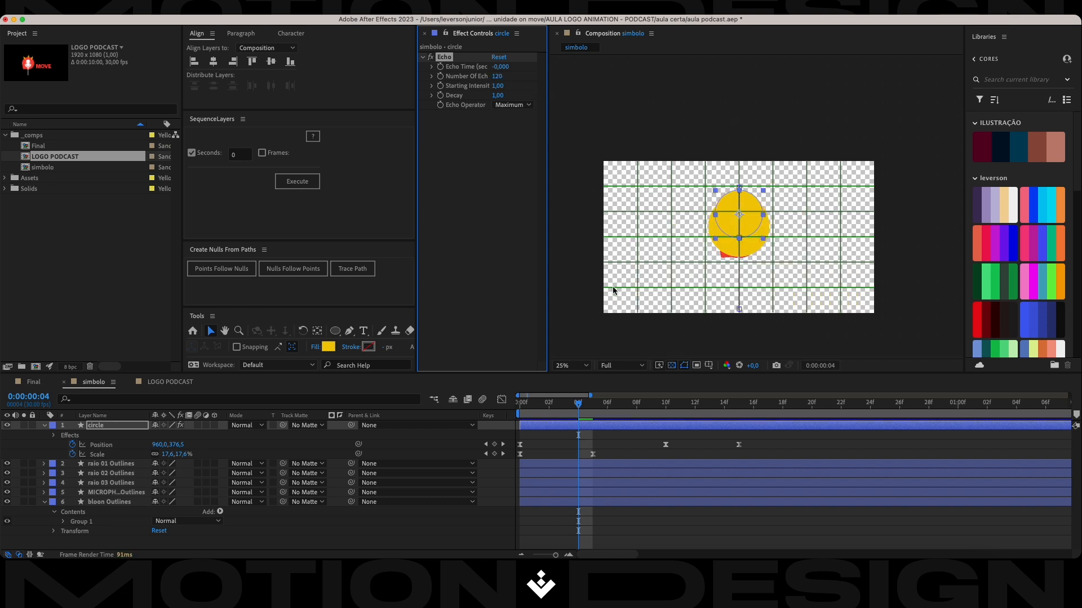
{"action": "key", "text": "super+s"}
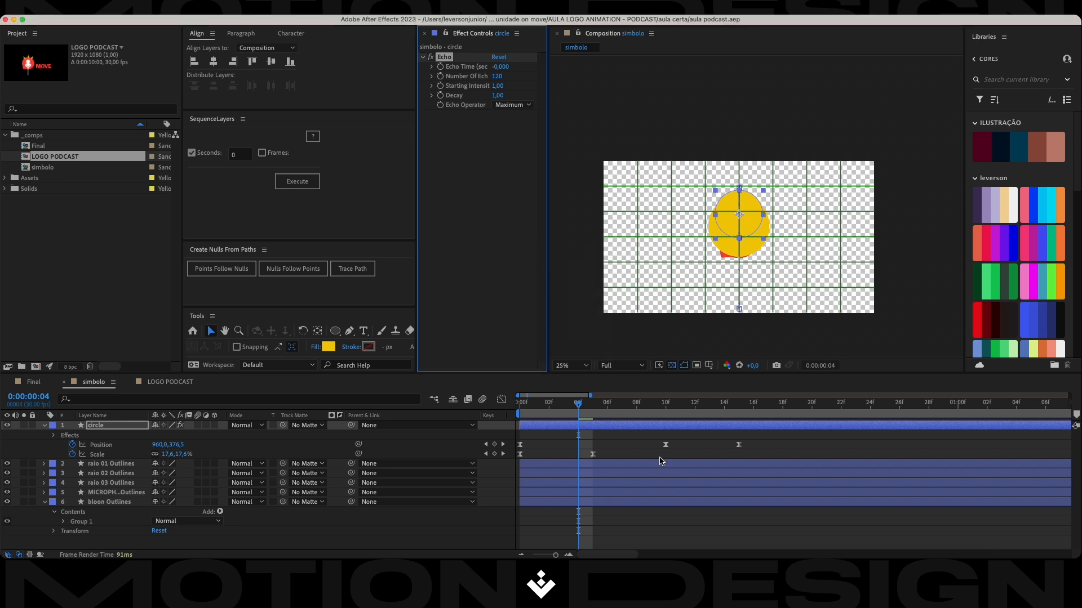
Preview the circle's echo trail from the start of the composition.
{"action": "left_click_drag", "start_coordinate": [579, 405], "coordinate": [479, 418]}
{"action": "key", "text": "space"}
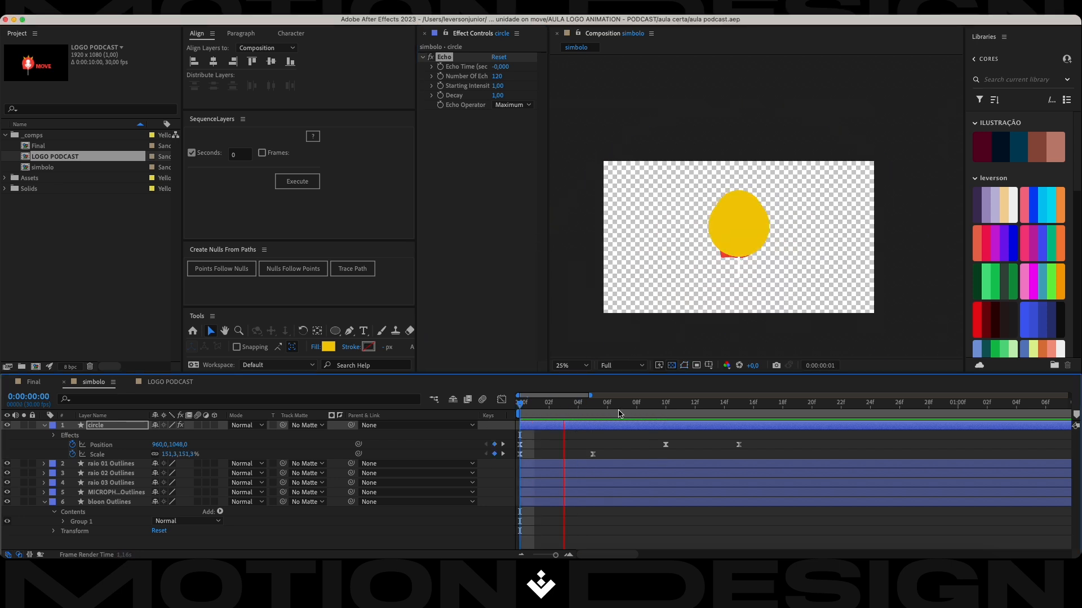
{"action": "key", "text": "space"}
{"action": "key", "text": "space"}
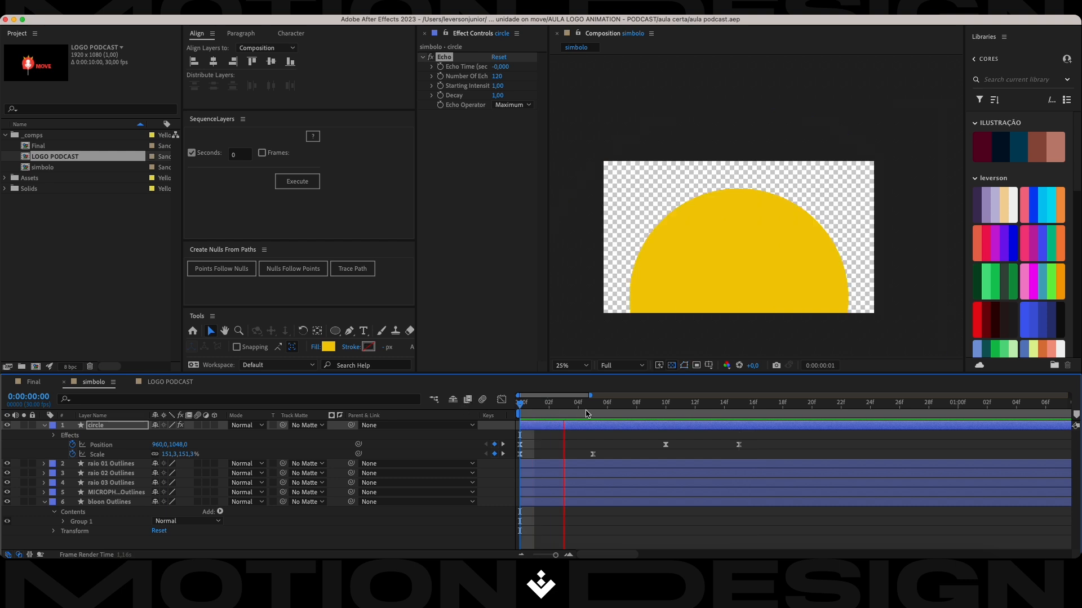
{"action": "left_click", "coordinate": [860, 406]}
{"action": "key", "text": "space"}
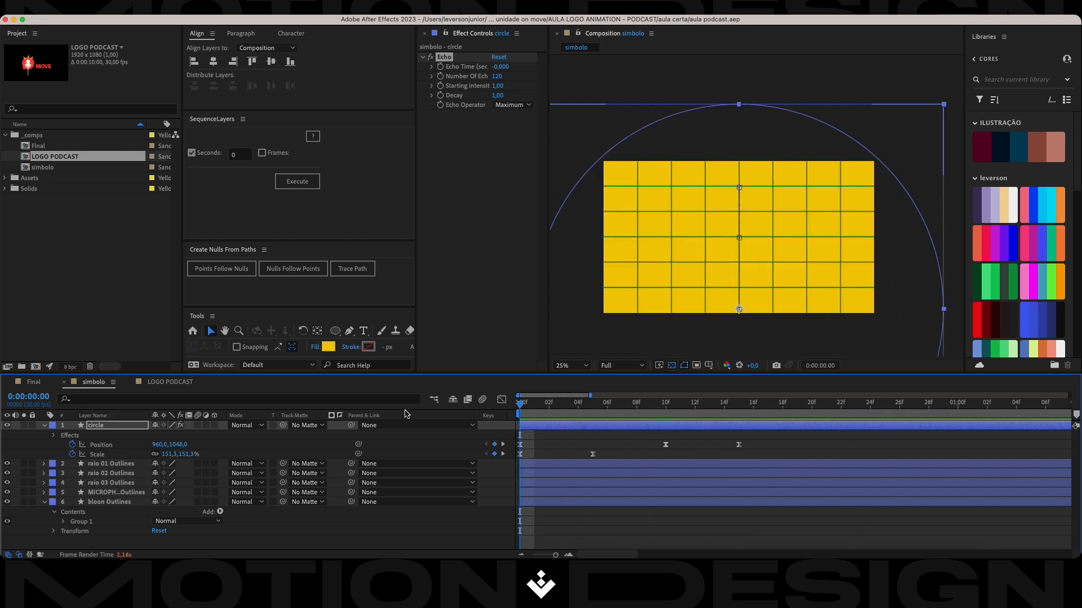
{"action": "key", "text": "space"}
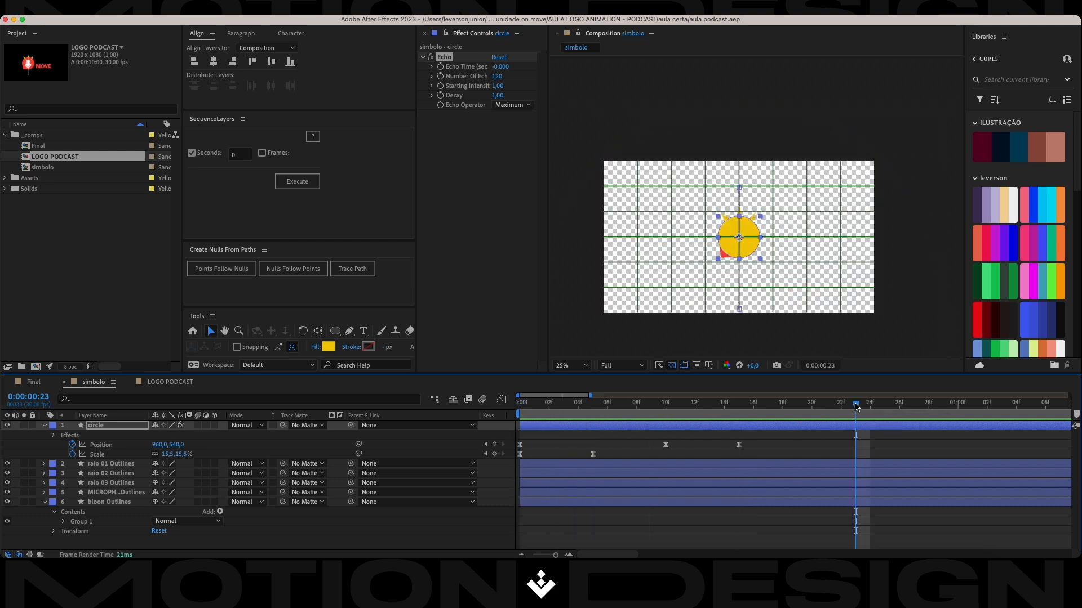
{"action": "key", "text": "space"}
{"action": "key", "text": "space"}
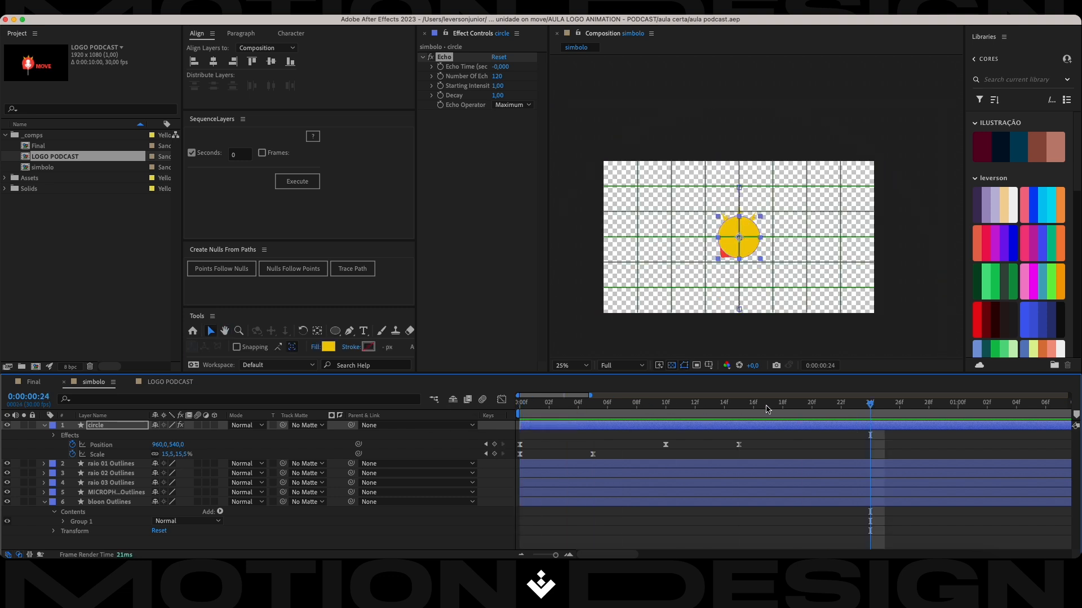
Set the current time to frame 15, fit the composition view up to 100%, and collapse the bloon Outlines layer.
{"action": "left_click_drag", "start_coordinate": [547, 405], "coordinate": [739, 431]}
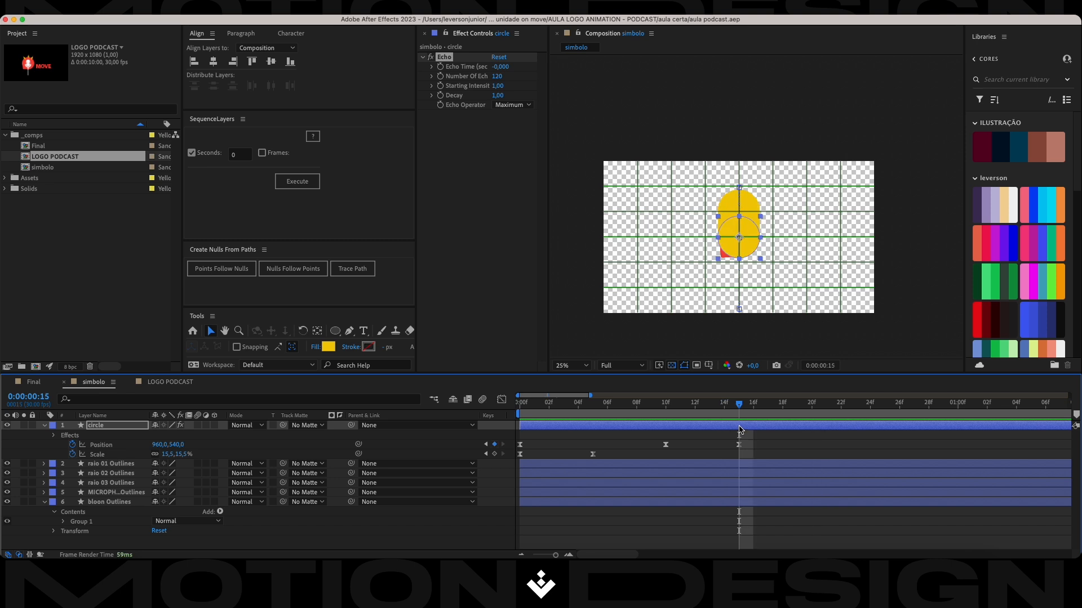
{"action": "left_click", "coordinate": [564, 366]}
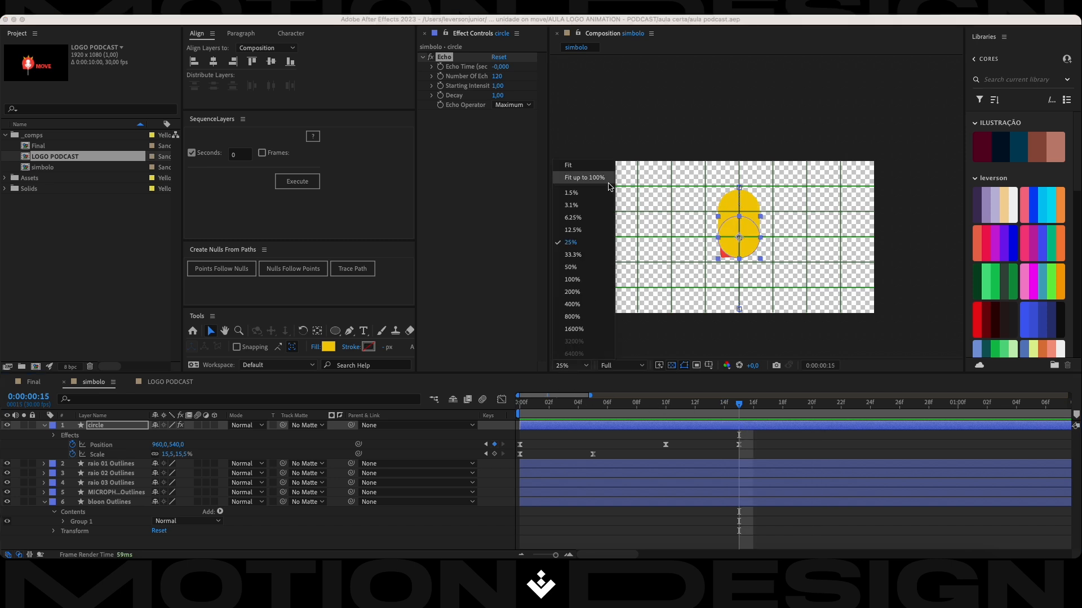
{"action": "left_click", "coordinate": [585, 178]}
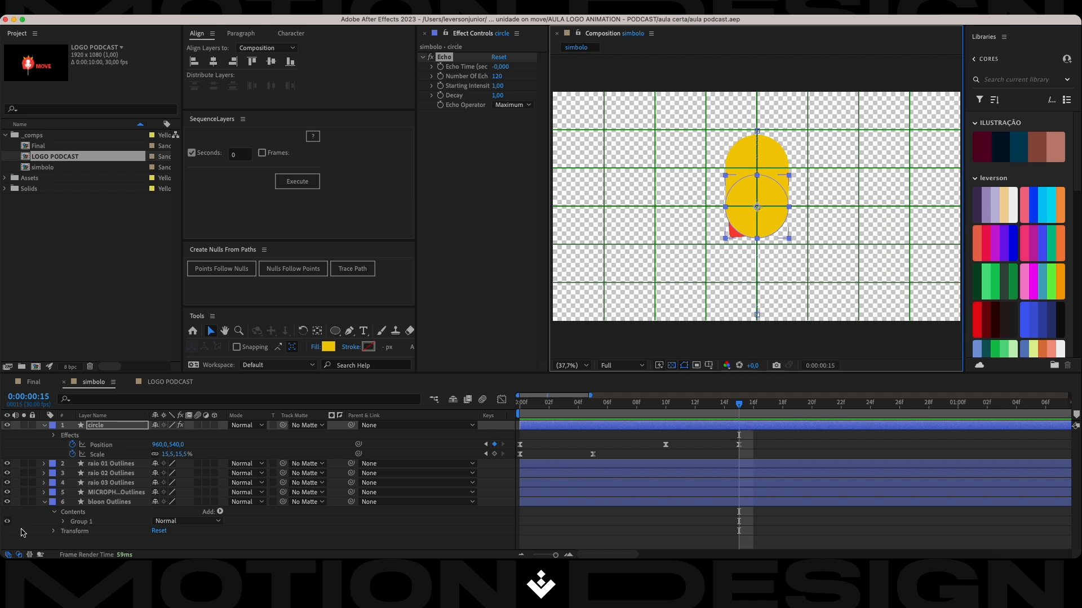
{"action": "left_click", "coordinate": [44, 502]}
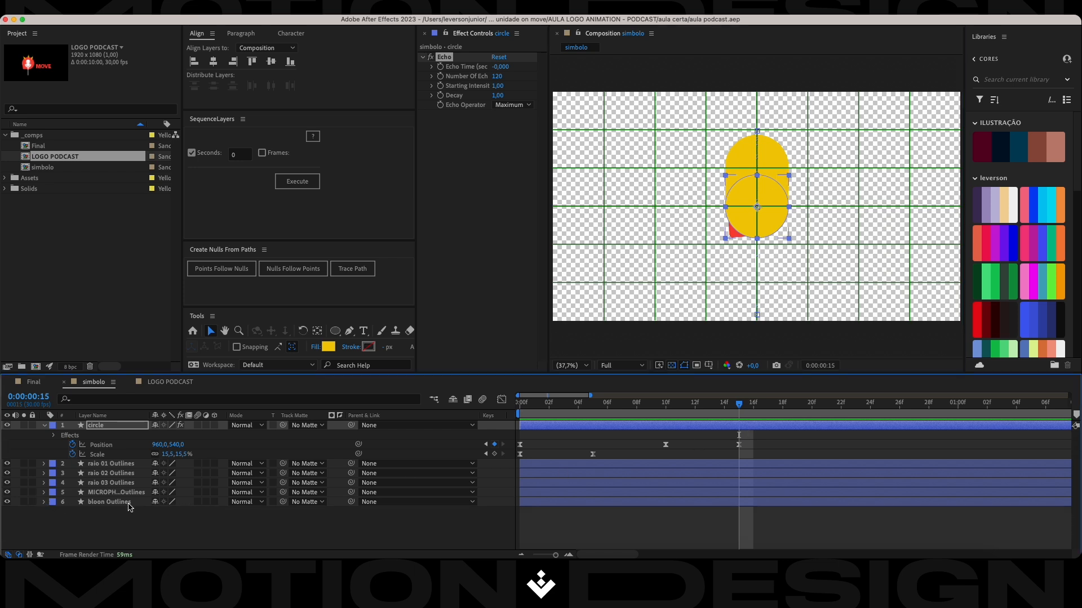
Trim the end of the circle layer so that it stops exactly at frame 15.
{"action": "left_click", "coordinate": [746, 427]}
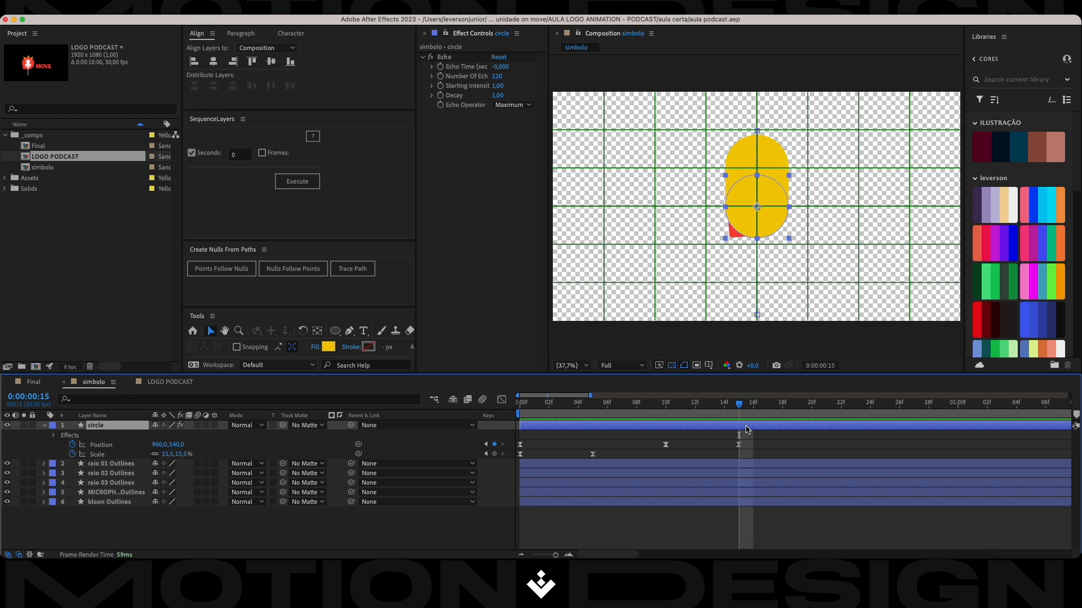
{"action": "key", "text": "alt+bracketright"}
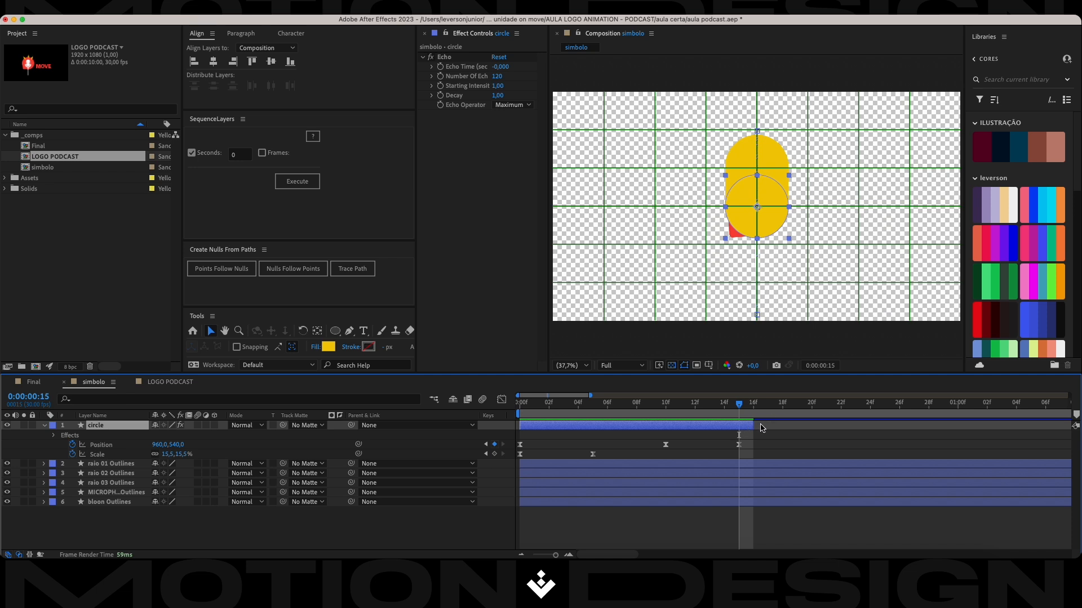
{"action": "mouse_move", "coordinate": [752, 426]}
{"action": "left_mouse_down"}
{"action": "mouse_move", "coordinate": [739, 426]}
{"action": "mouse_move", "coordinate": [753, 425]}
{"action": "left_mouse_up"}
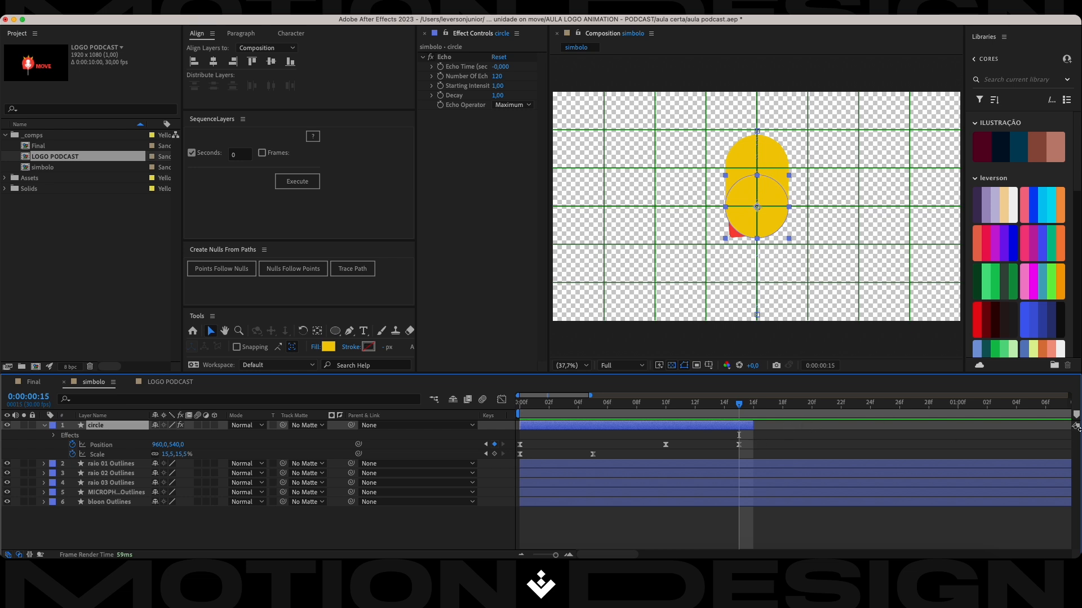
{"action": "key", "text": "minus"}
{"action": "key", "text": "minus"}
{"action": "key", "text": "minus"}
{"action": "key", "text": "minus"}
{"action": "key", "text": "minus"}
{"action": "key", "text": "minus"}
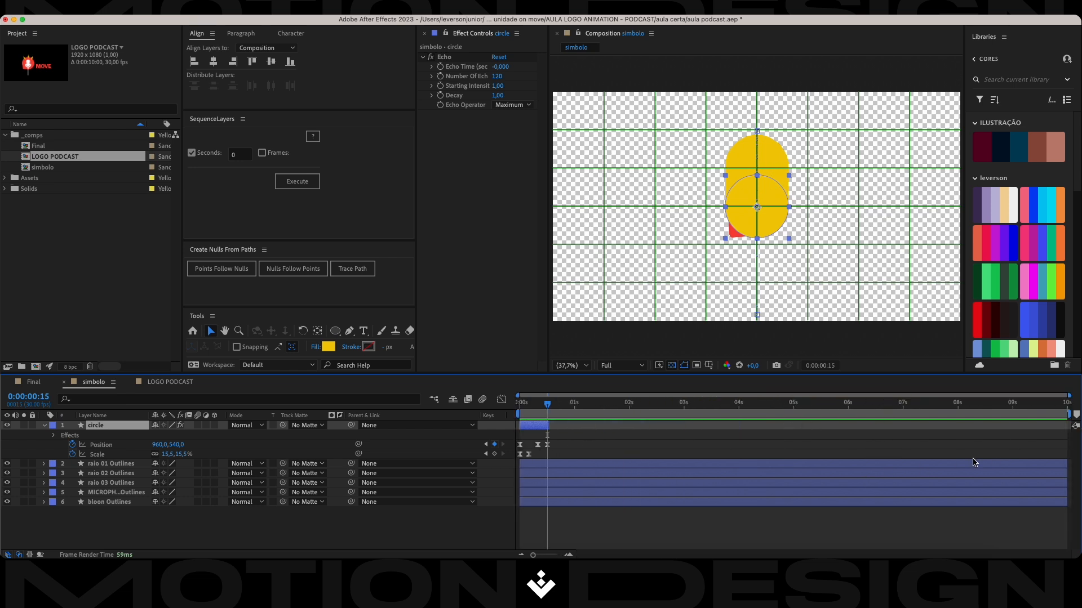
{"action": "scroll", "coordinate": [569, 439], "scroll_direction": "up", "scroll_amount": 10}
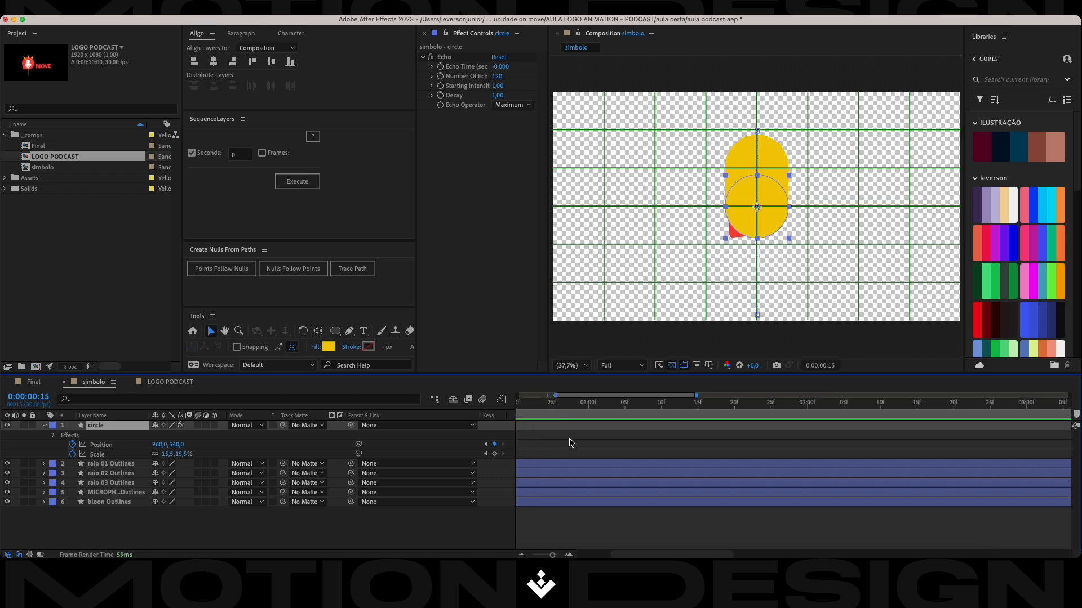
{"action": "scroll", "coordinate": [627, 530], "scroll_direction": "down", "scroll_amount": 4}
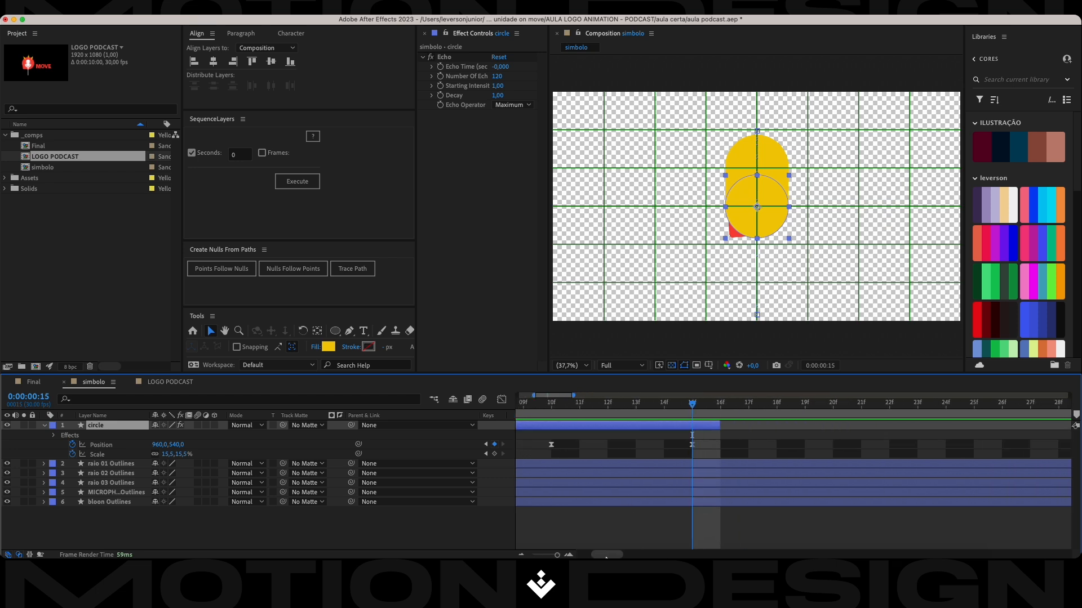
{"action": "scroll", "coordinate": [644, 456], "scroll_direction": "down", "scroll_amount": 3}
{"action": "scroll", "coordinate": [613, 448], "scroll_direction": "up", "scroll_amount": 3}
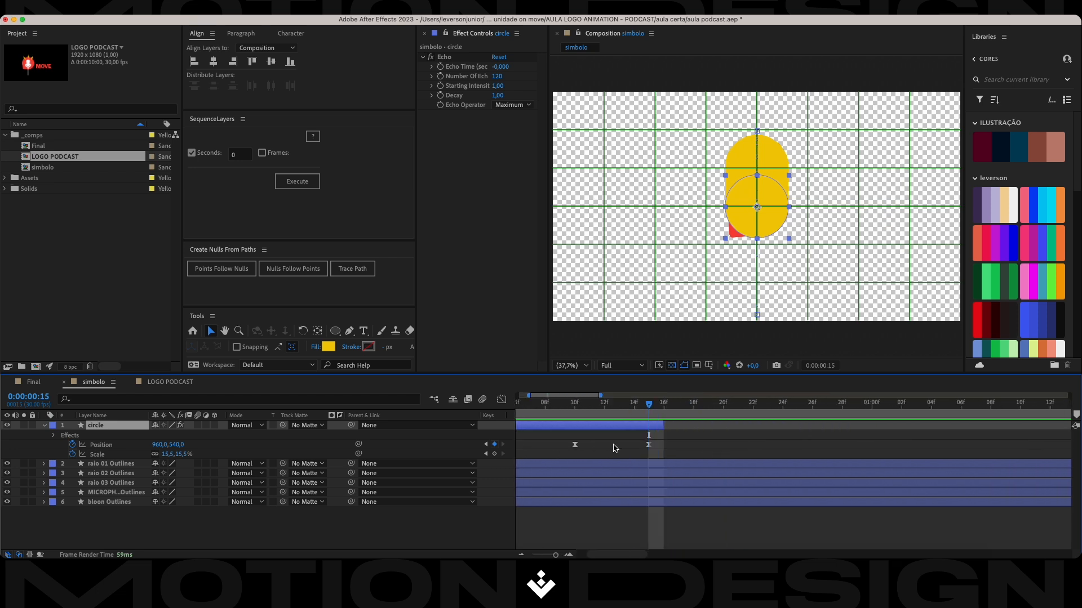
{"action": "left_click_drag", "start_coordinate": [666, 427], "coordinate": [655, 428]}
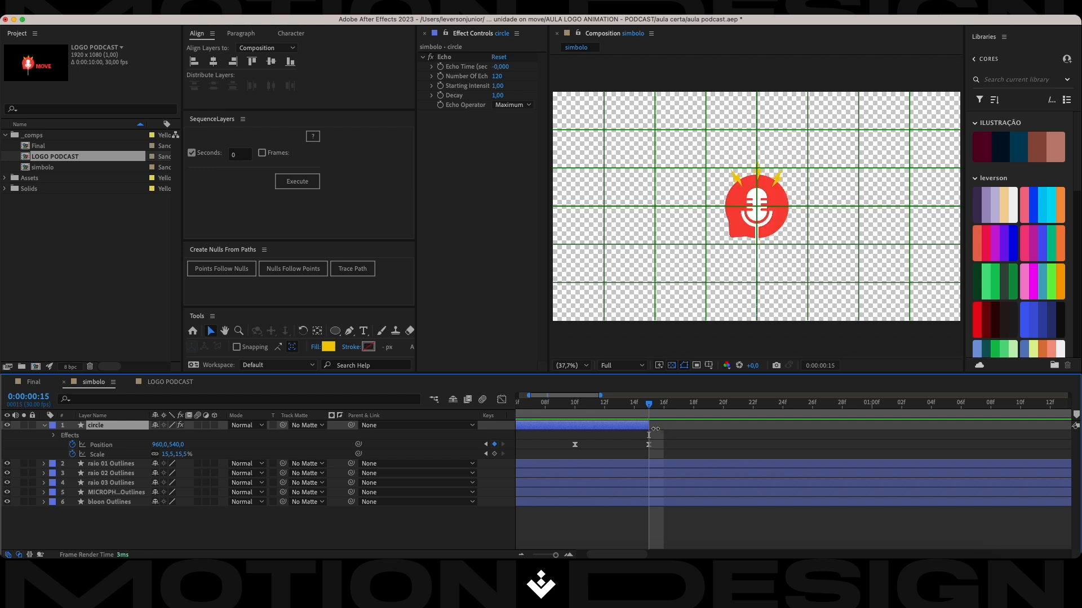
Trim the start of the bloon Outlines layer to frame 15 and play the preview from there.
{"action": "left_click", "coordinate": [649, 504]}
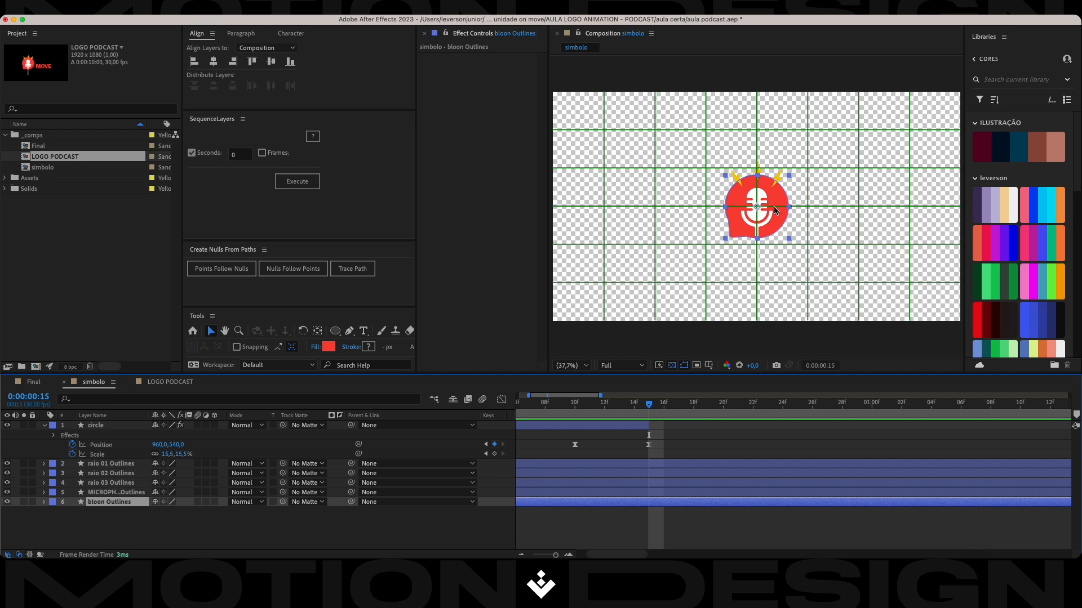
{"action": "key", "text": "alt+bracketleft"}
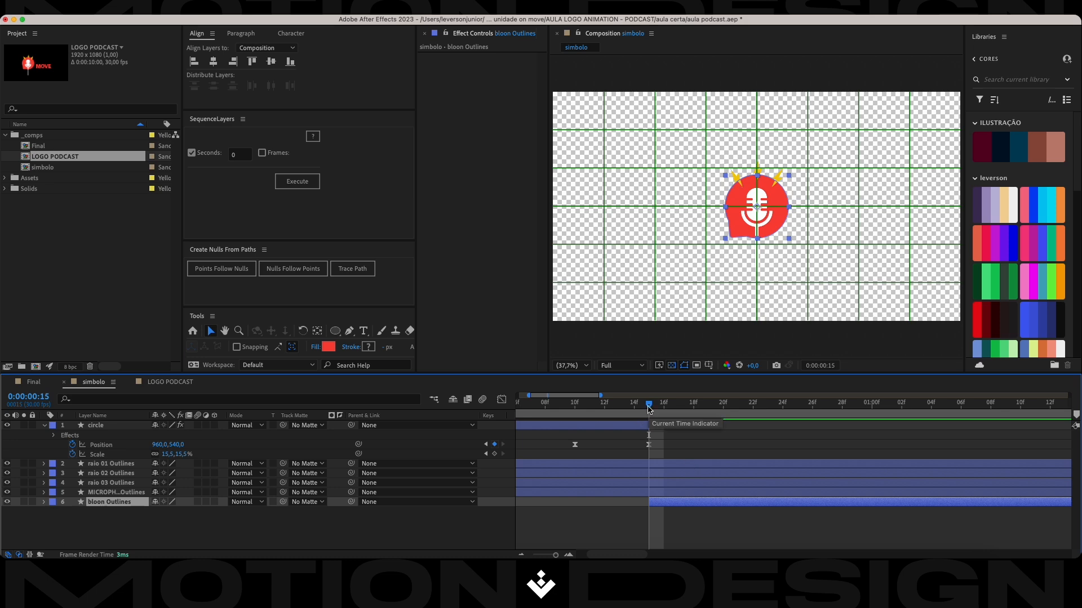
{"action": "key", "text": "space"}
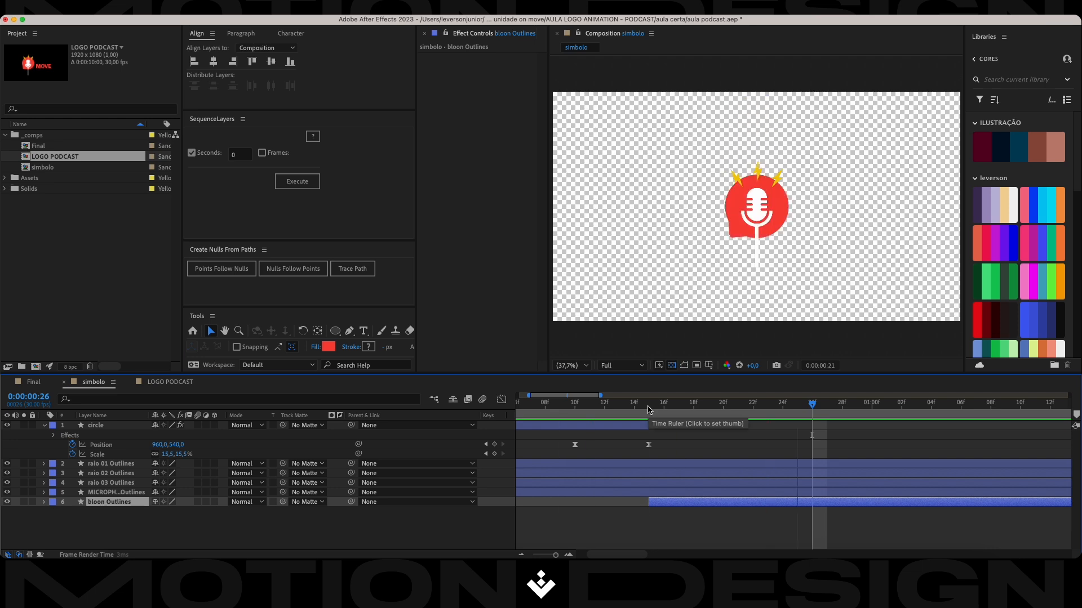
Preview the handover from the circle to the bloon symbol around frame 15 and save the project.
{"action": "key", "text": "space"}
{"action": "key", "text": "space"}
{"action": "key", "text": "space"}
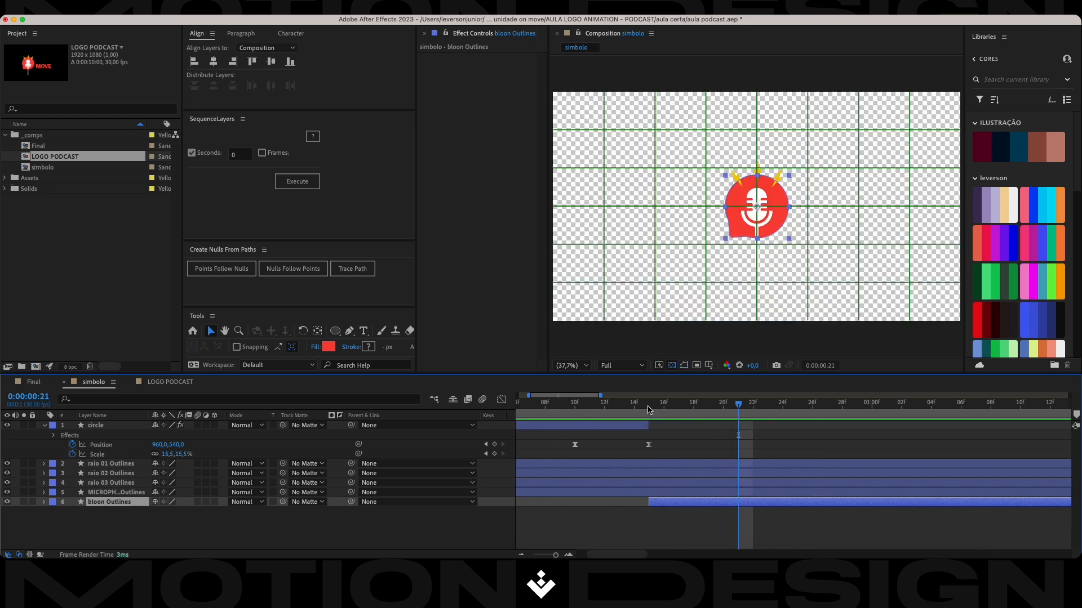
{"action": "key", "text": "super+s"}
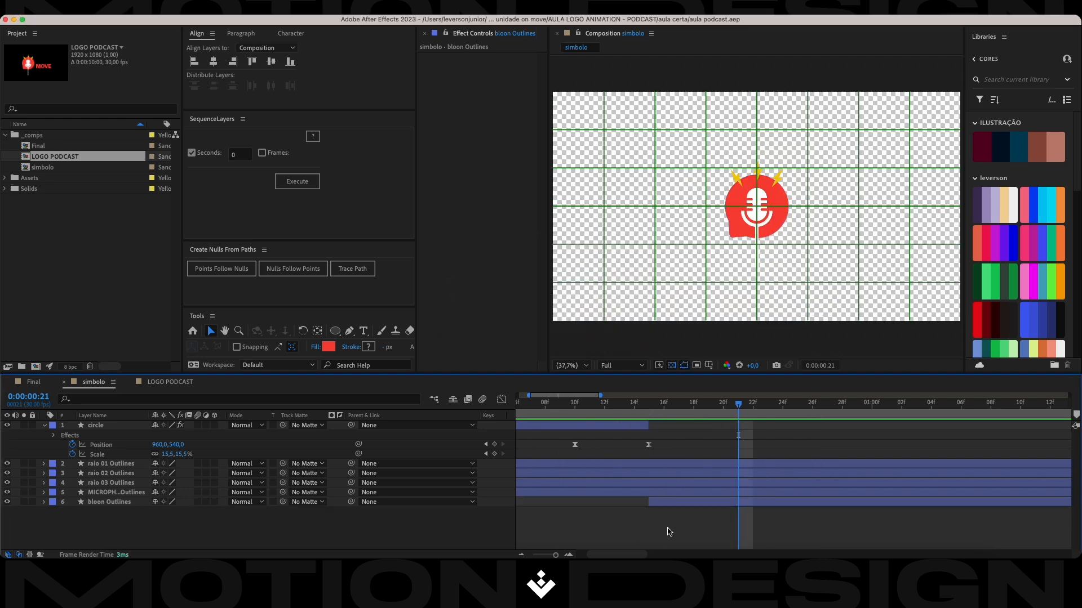
Play the simbolo composition from its start to check the circle's handover to the symbol.
{"action": "left_click", "coordinate": [668, 538]}
{"action": "left_click", "coordinate": [675, 503]}
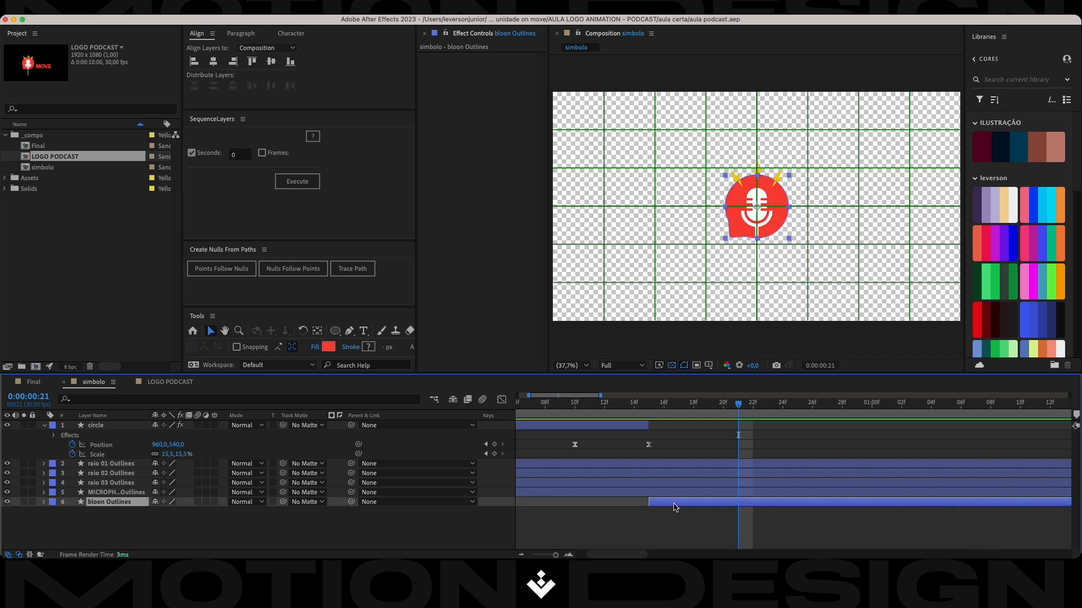
{"action": "key", "text": "space"}
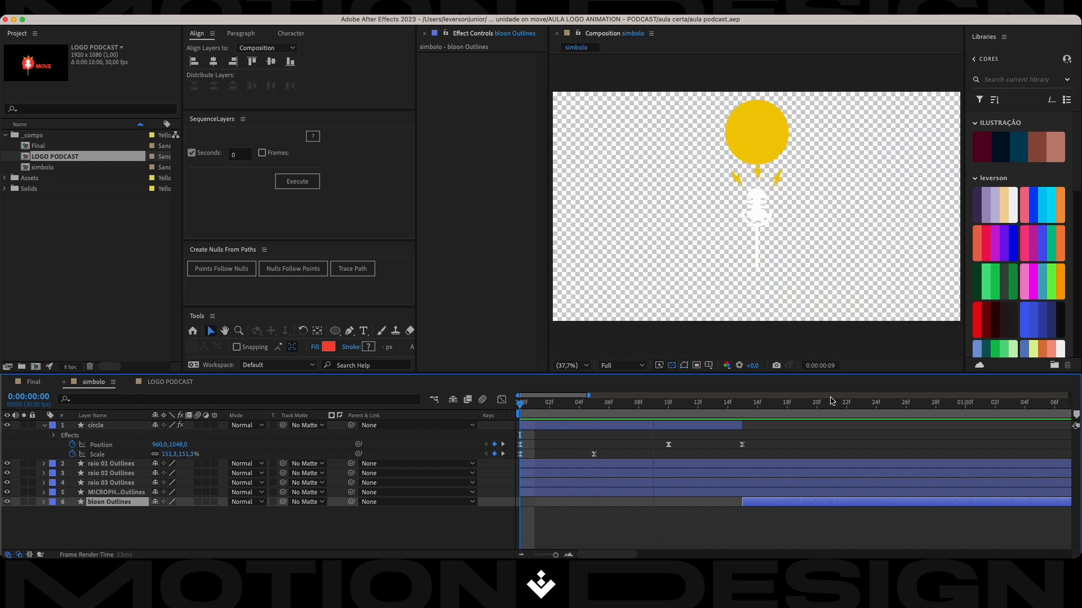
{"action": "key", "text": "space"}
{"action": "key", "text": "space"}
{"action": "key", "text": "space"}
Set the current time to frame 15, then turn off the composition view's transparency grid and Proportional Grid.
{"action": "left_click_drag", "start_coordinate": [925, 404], "coordinate": [748, 422]}
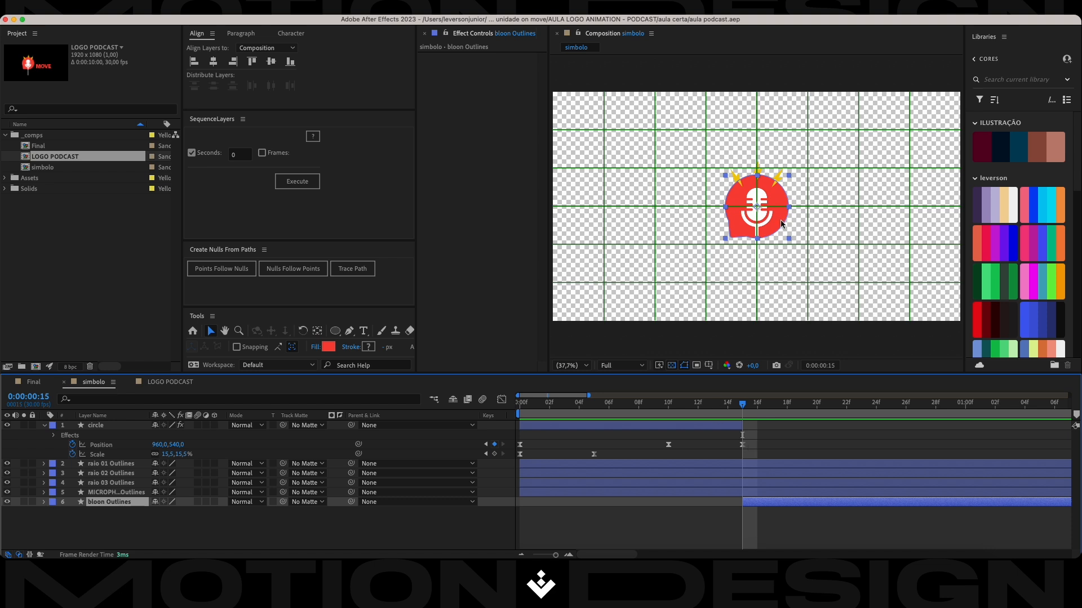
{"action": "left_click", "coordinate": [671, 369]}
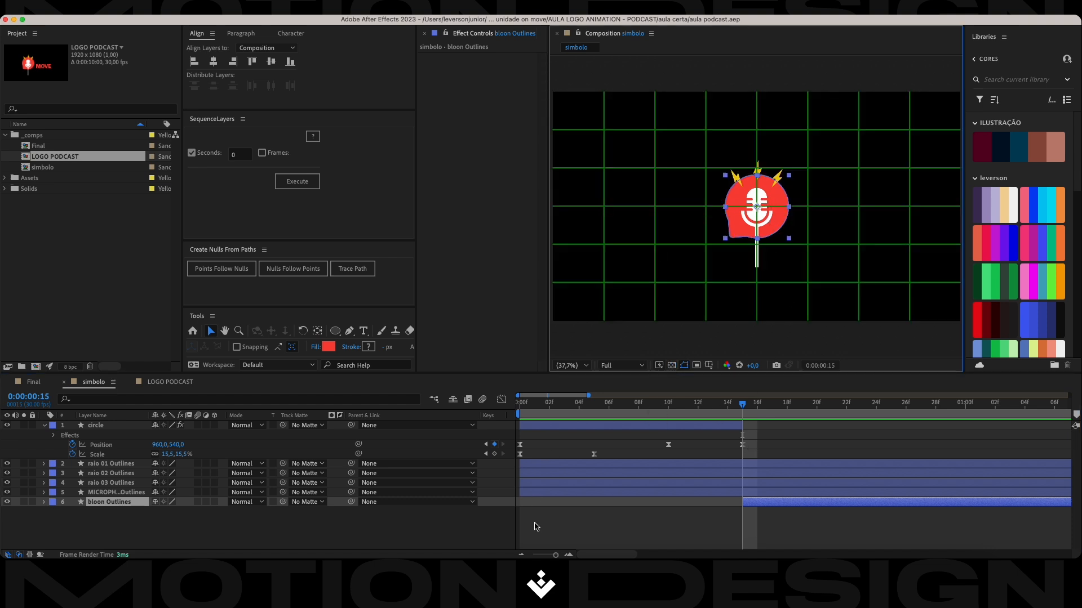
{"action": "left_click", "coordinate": [424, 523]}
{"action": "left_click", "coordinate": [709, 366]}
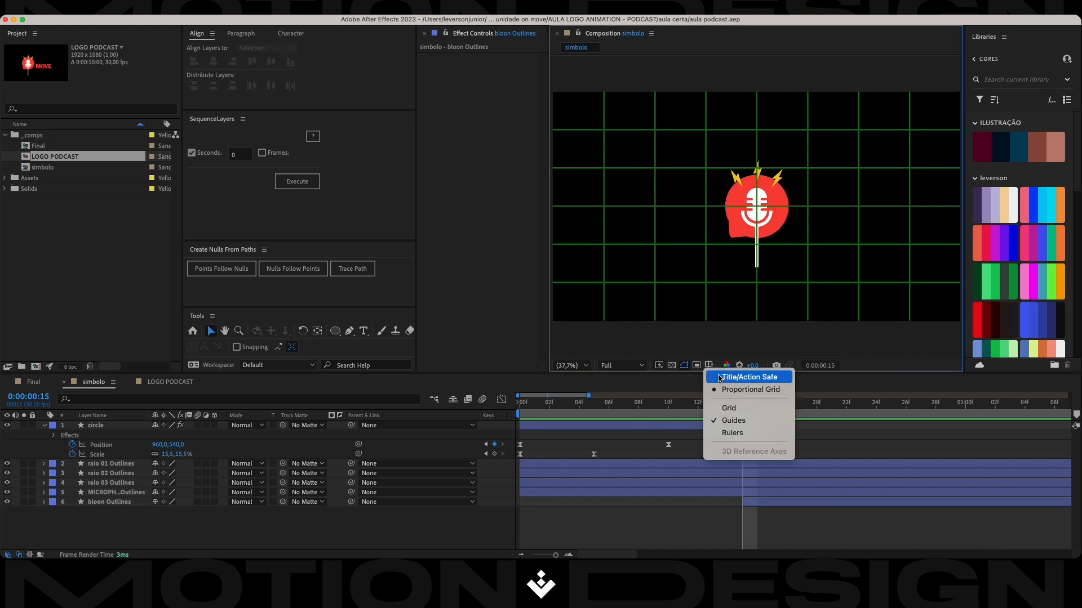
{"action": "left_click", "coordinate": [728, 390]}
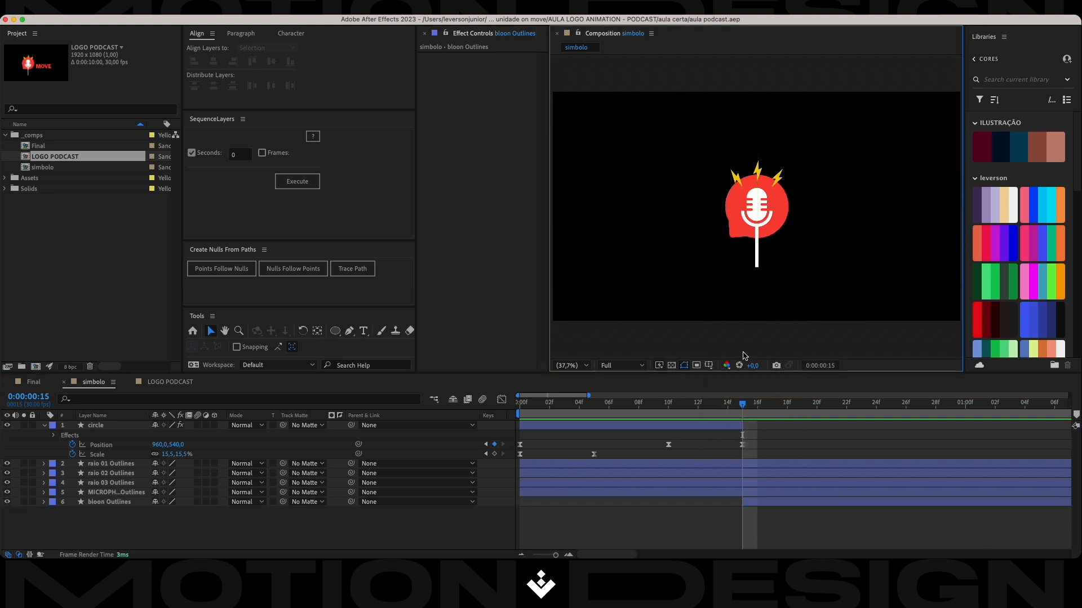
Duplicate the bloon Outlines layer.
{"action": "left_click", "coordinate": [759, 227]}
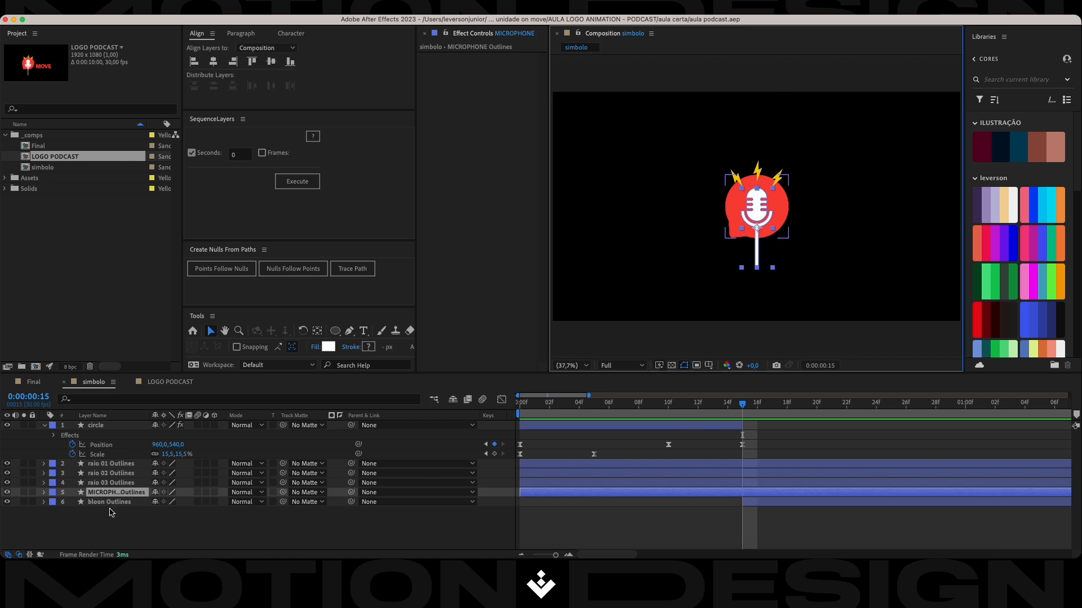
{"action": "left_click", "coordinate": [109, 502]}
{"action": "key", "text": "cmd+d"}
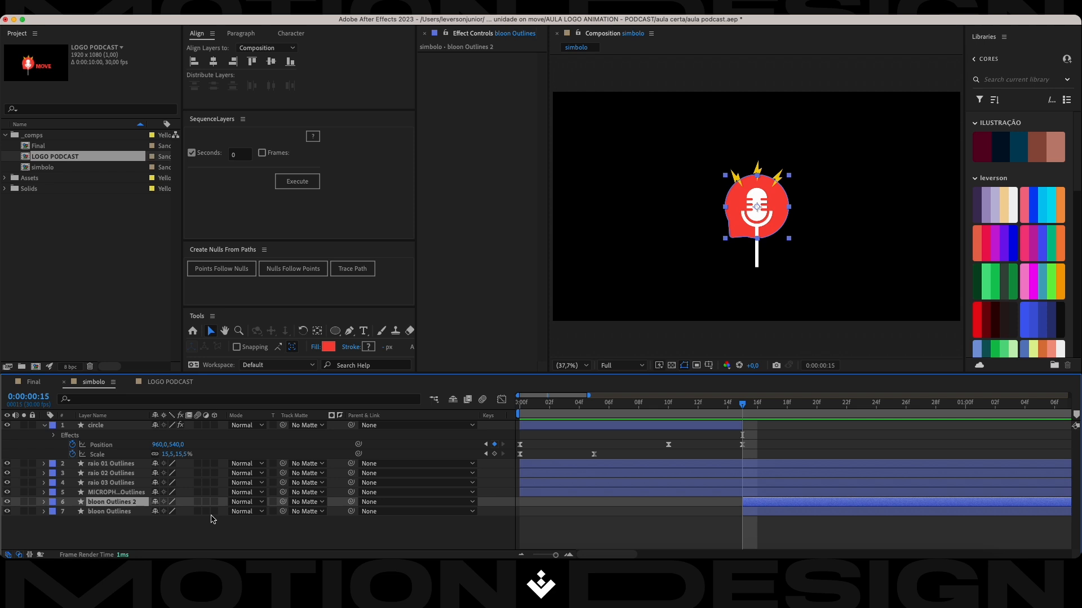
Try using bloon Outlines 2 as the microphone layer's track matte while it sits below it, and undo it.
{"action": "left_click", "coordinate": [118, 492]}
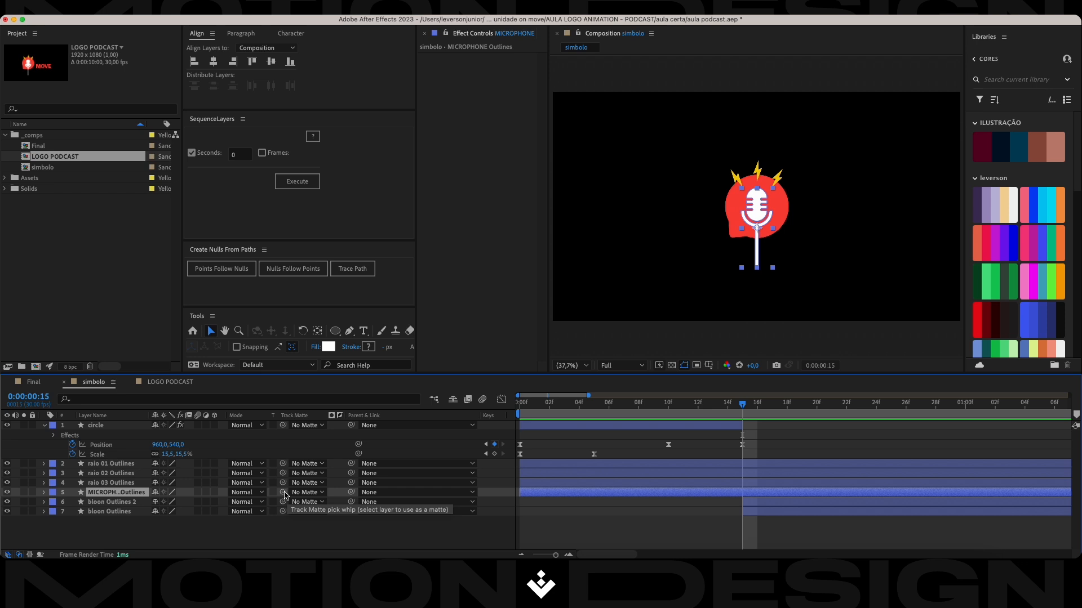
{"action": "left_click_drag", "start_coordinate": [285, 494], "coordinate": [135, 507]}
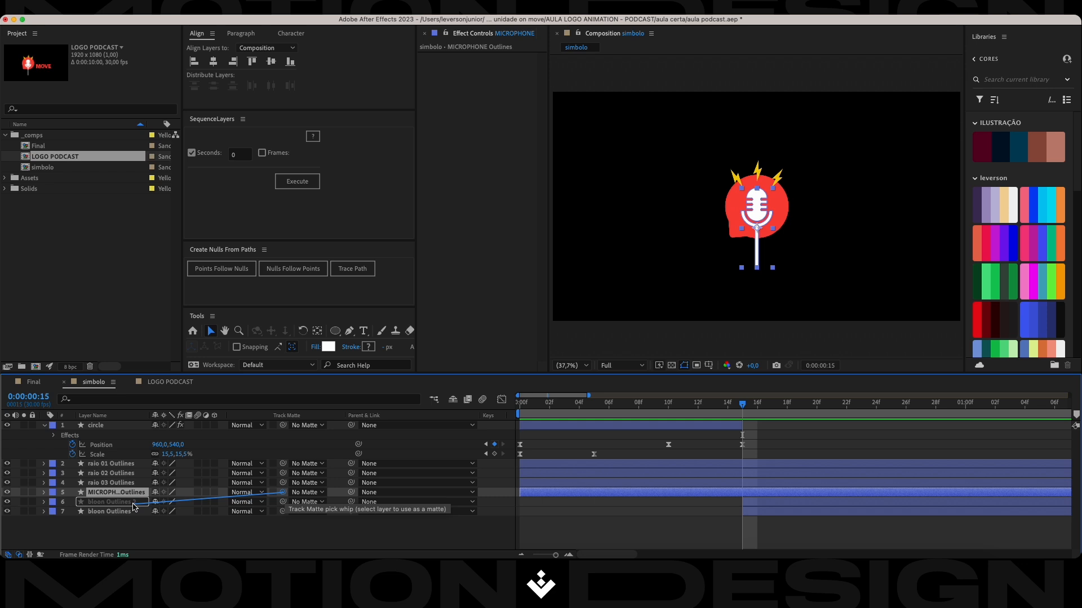
{"action": "left_click_drag", "start_coordinate": [134, 507], "coordinate": [134, 507]}
{"action": "left_click", "coordinate": [118, 530]}
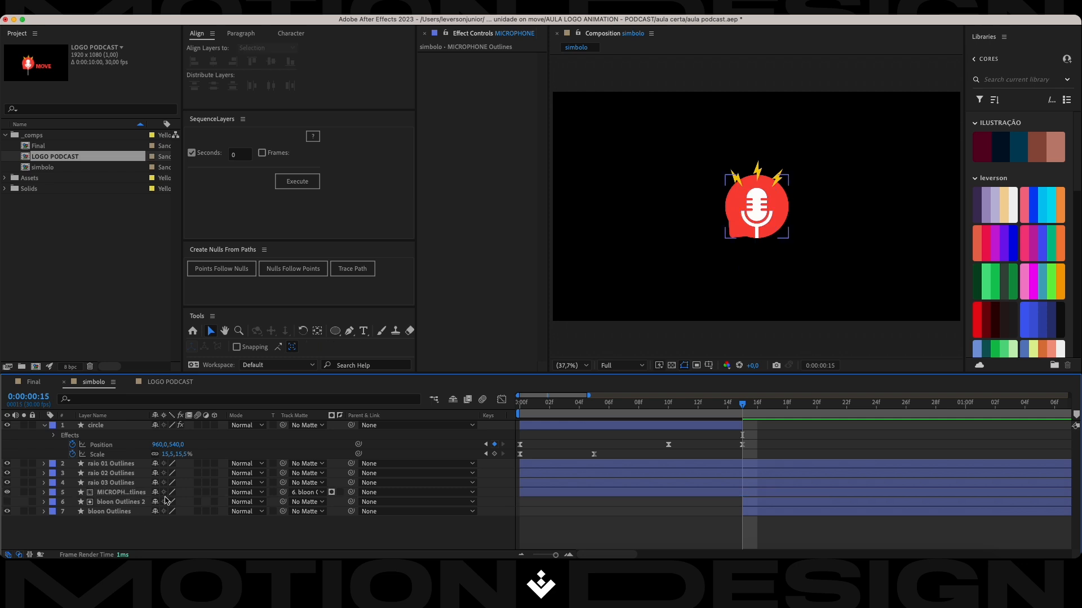
{"action": "key", "text": "cmd+z"}
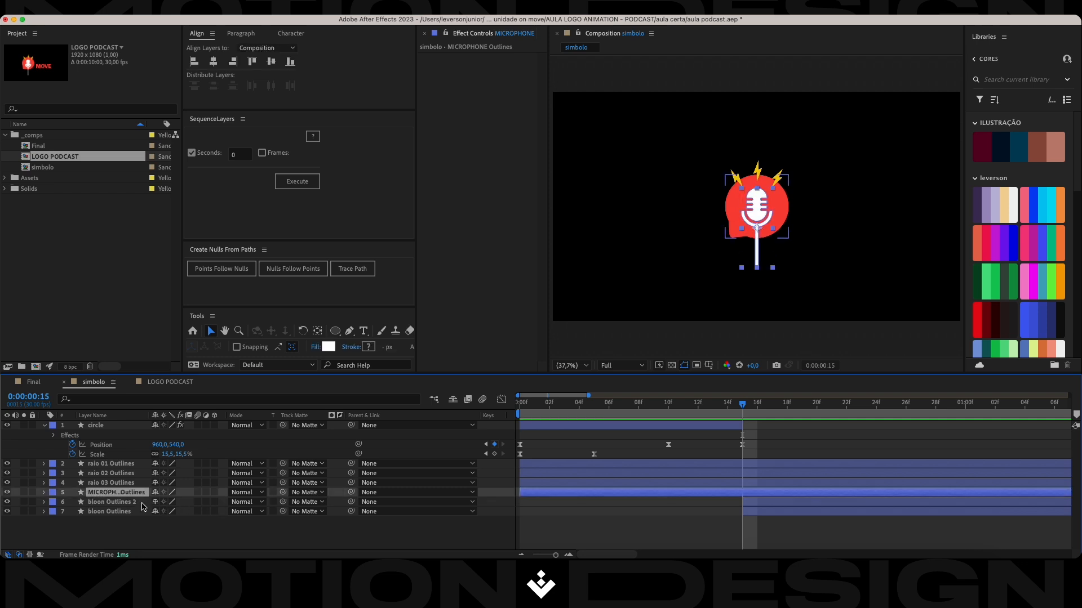
Try the track matte with bloon Outlines 2 stacked above the microphone layer, undo it, and restore the layer order.
{"action": "left_click", "coordinate": [127, 529]}
{"action": "left_click_drag", "start_coordinate": [129, 496], "coordinate": [127, 509]}
{"action": "left_click", "coordinate": [125, 494]}
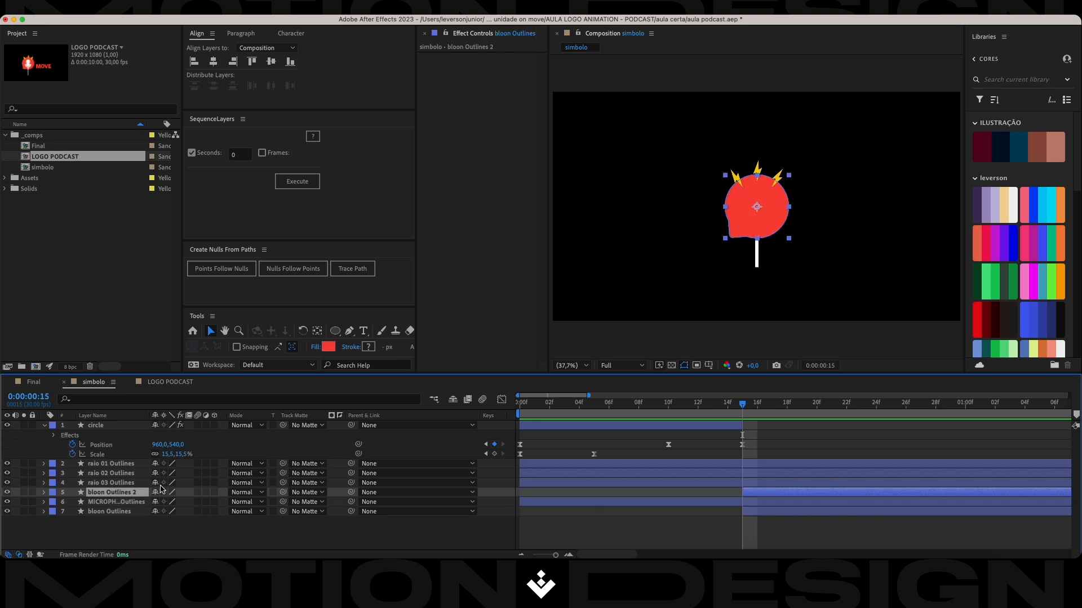
{"action": "left_click", "coordinate": [129, 503]}
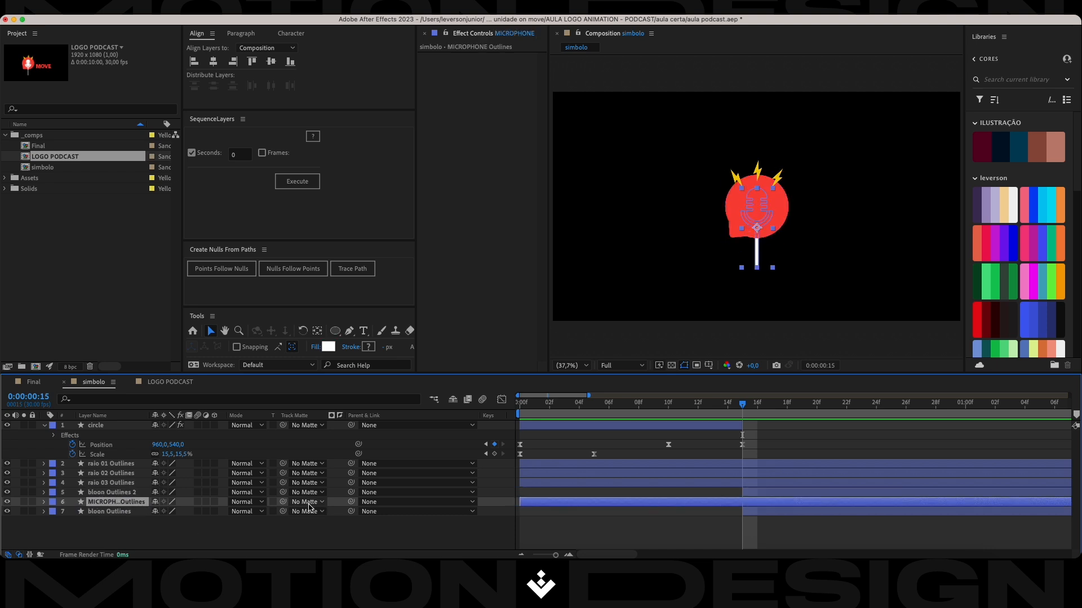
{"action": "left_click", "coordinate": [308, 504]}
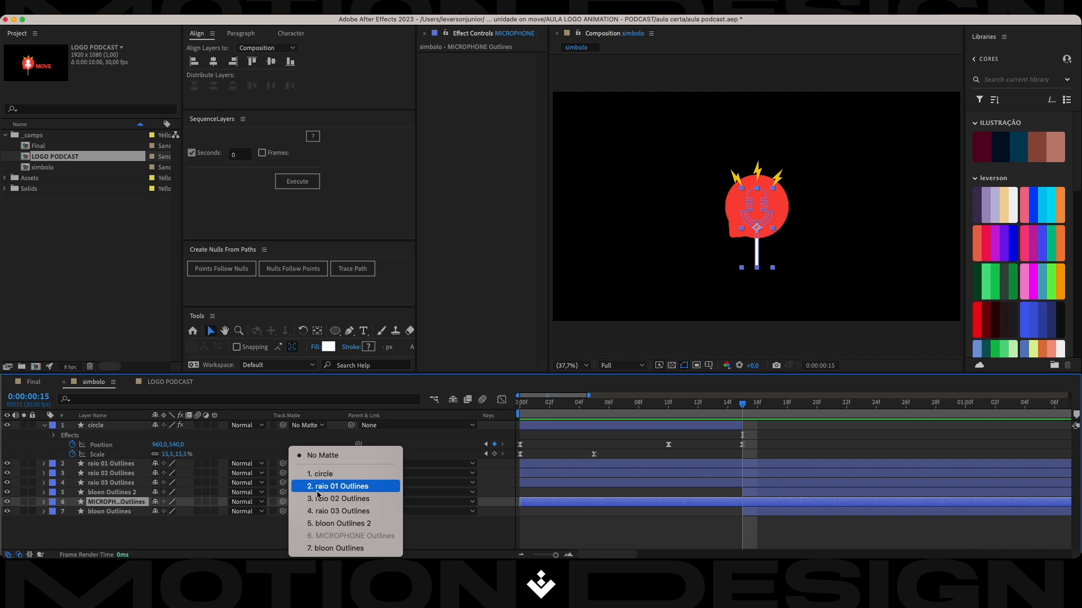
{"action": "left_click", "coordinate": [327, 525]}
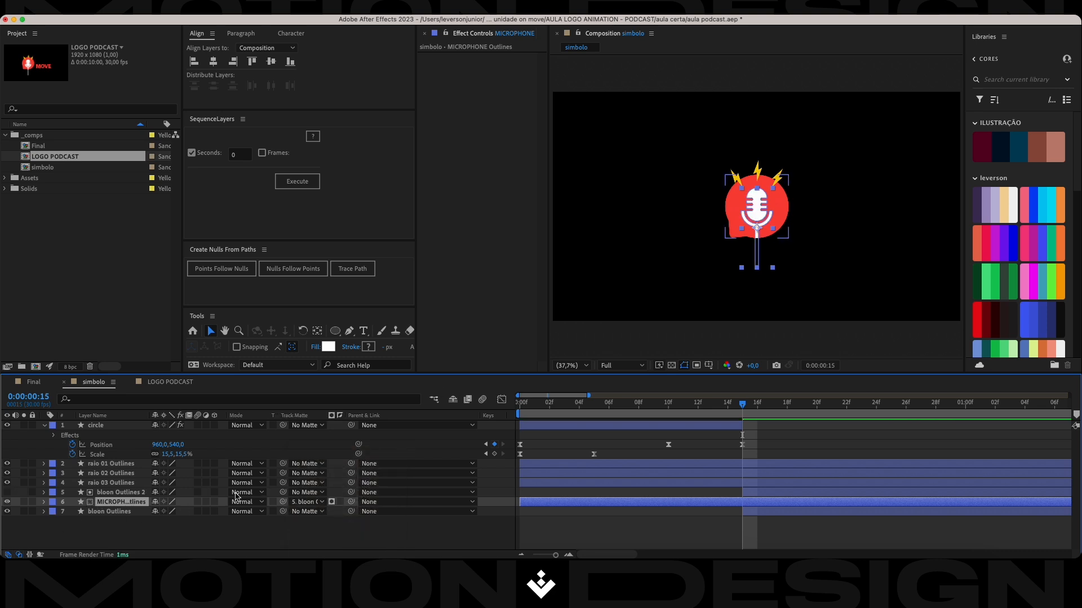
{"action": "key", "text": "super+z"}
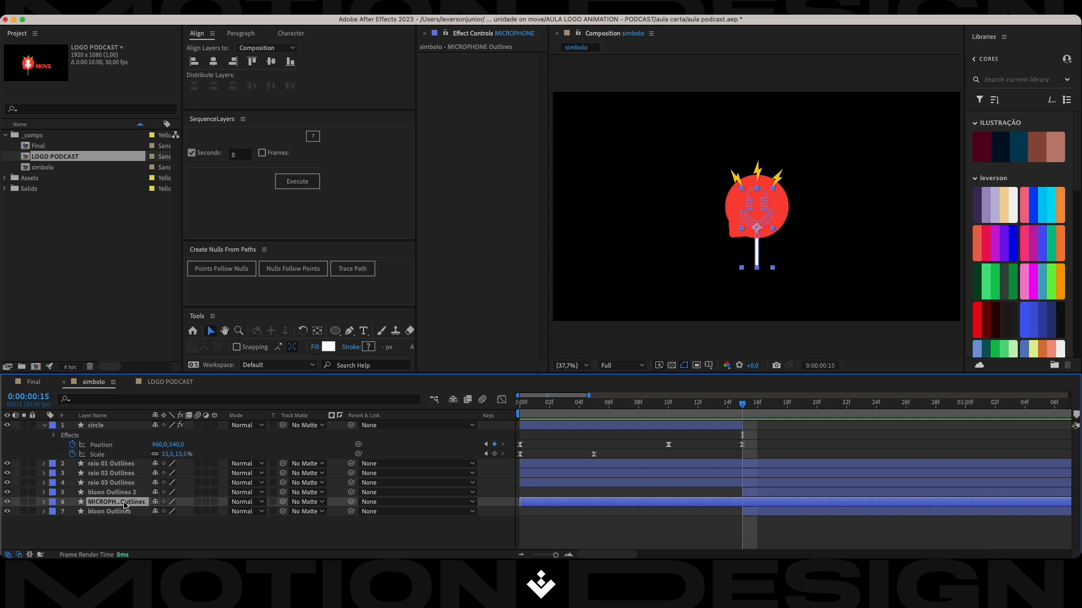
{"action": "left_click_drag", "start_coordinate": [125, 504], "coordinate": [126, 491]}
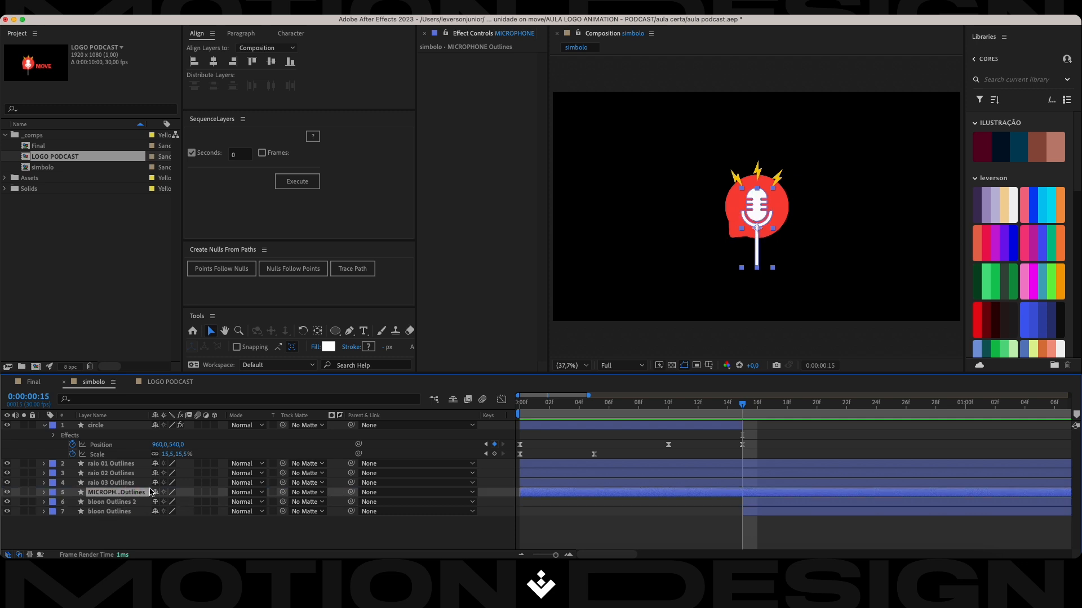
Set bloon Outlines 2 as the track matte of the MICROPHONE Outlines layer and save the project.
{"action": "left_click_drag", "start_coordinate": [283, 494], "coordinate": [125, 502]}
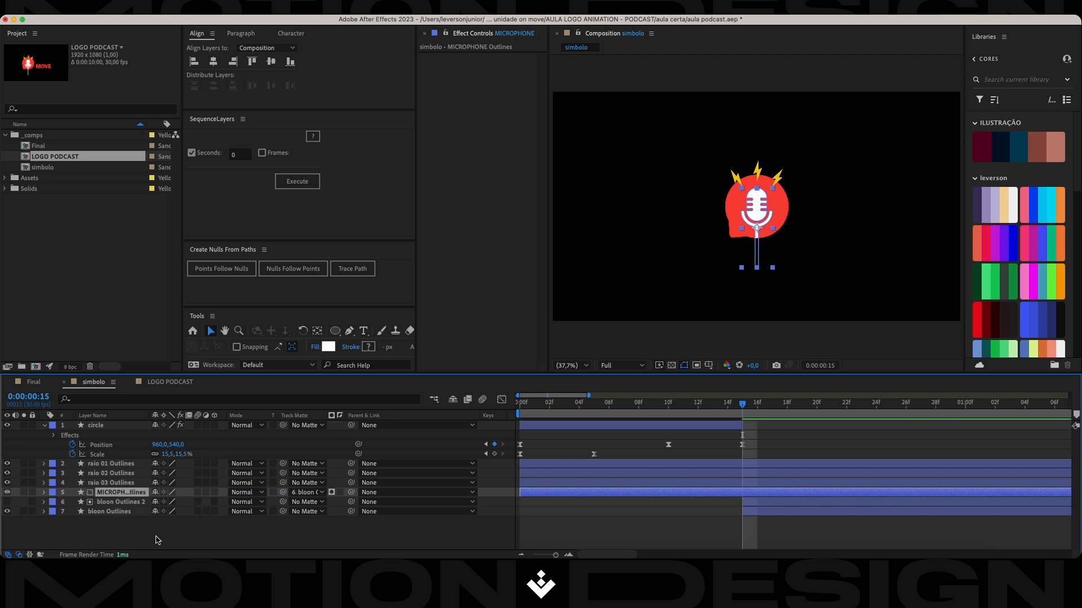
{"action": "key", "text": "super+s"}
{"action": "left_click", "coordinate": [257, 526]}
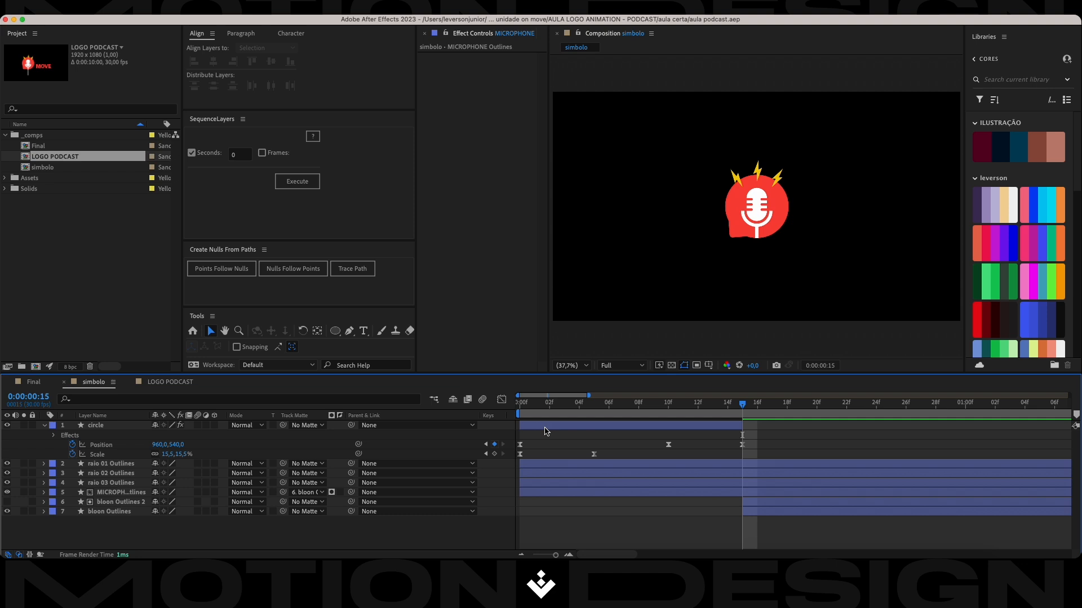
Add Position keyframes to the MICROPHONE Outlines layer at frame 15, frame 25 and 0:00:01:05.
{"action": "left_click", "coordinate": [137, 495]}
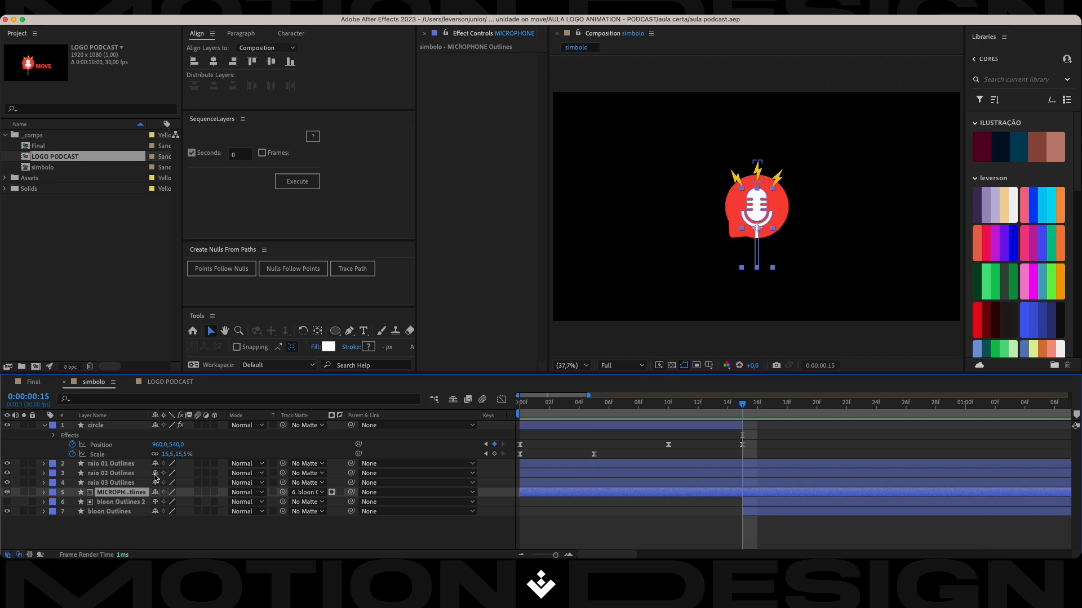
{"action": "key", "text": "p"}
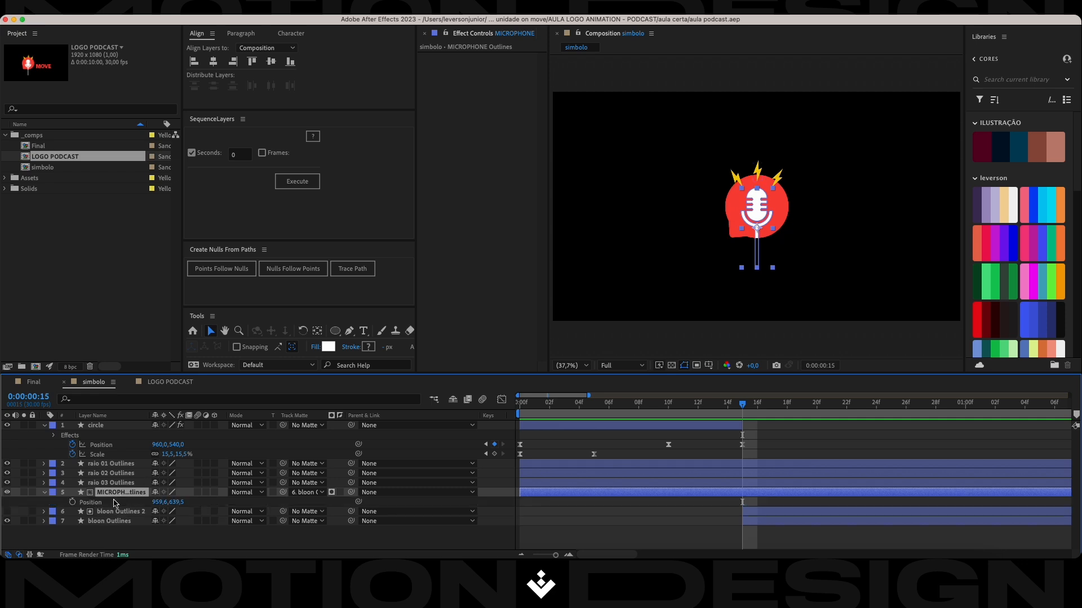
{"action": "left_click", "coordinate": [73, 502]}
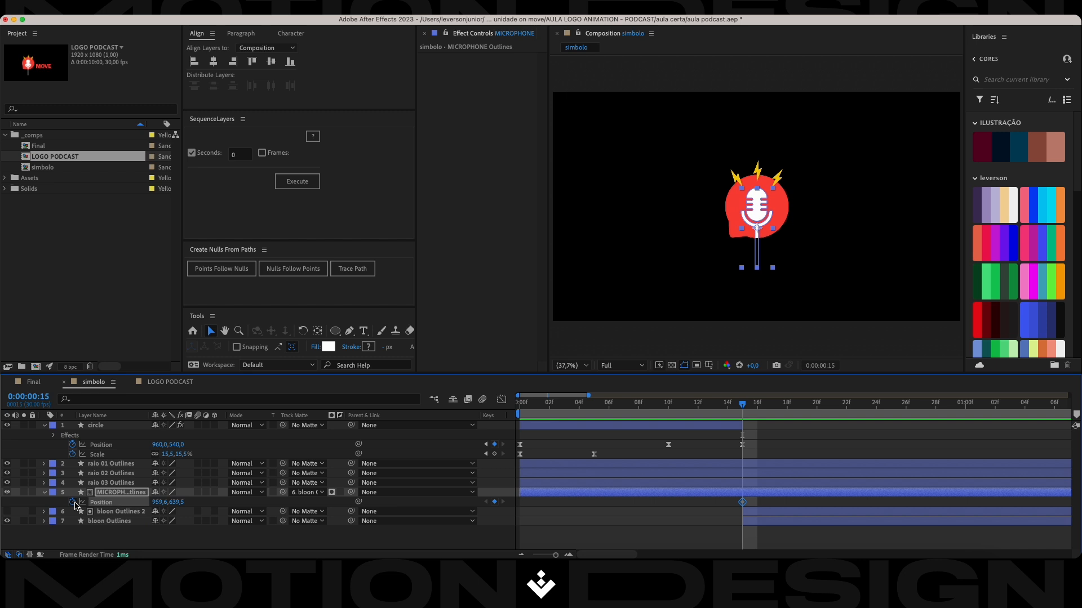
{"action": "key", "text": "shift+Page_Down"}
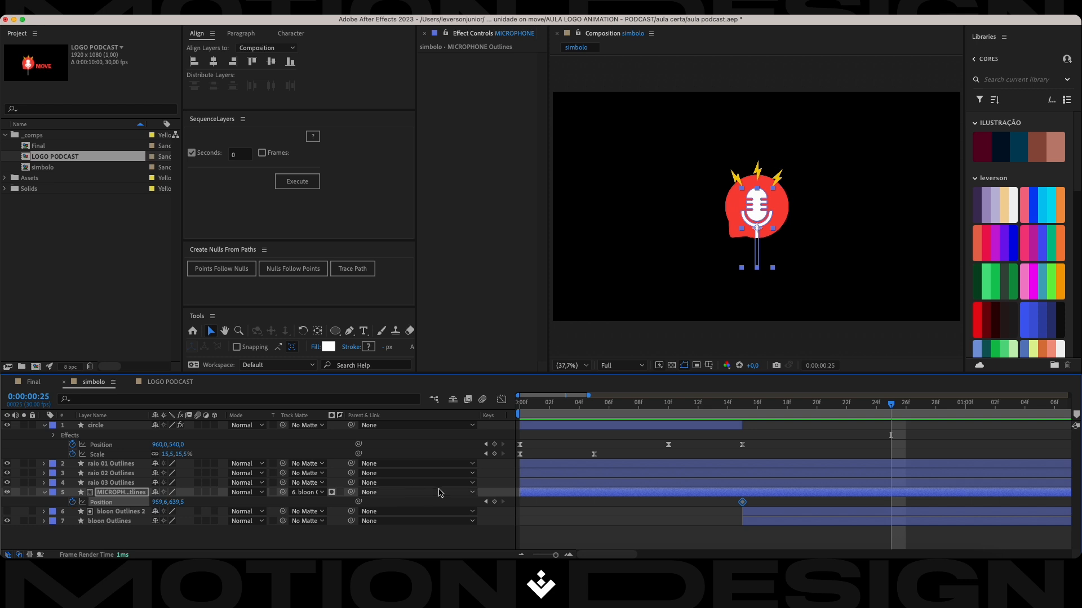
{"action": "left_click", "coordinate": [494, 502]}
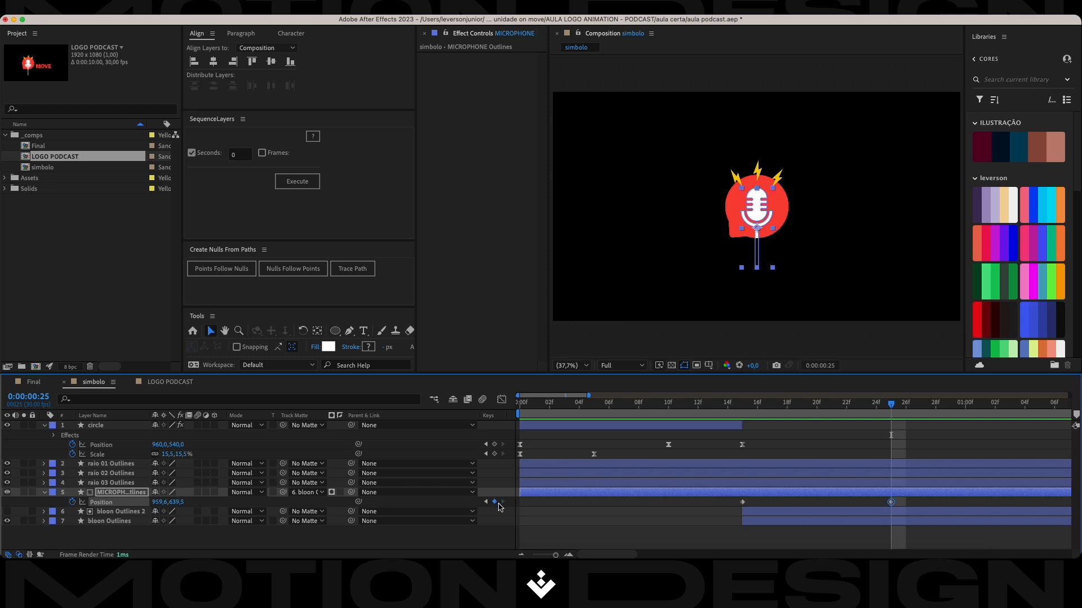
{"action": "key", "text": "shift+Page_Down"}
{"action": "left_click", "coordinate": [495, 502]}
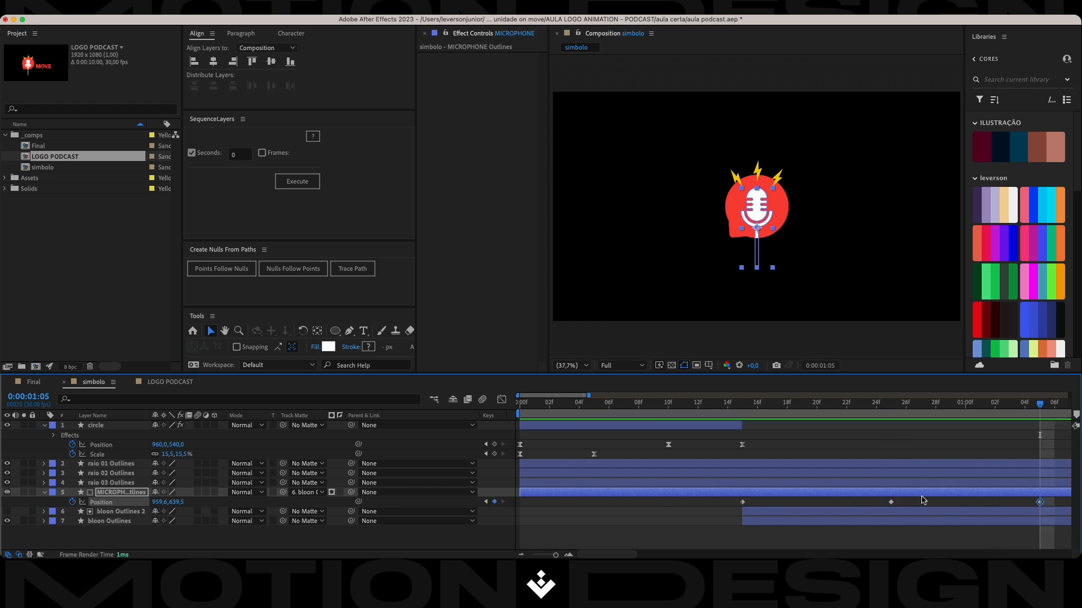
Shift the microphone's second Position keyframe to frame 20 and its third to frame 25.
{"action": "left_click_drag", "start_coordinate": [1053, 497], "coordinate": [817, 502]}
{"action": "left_click", "coordinate": [890, 503]}
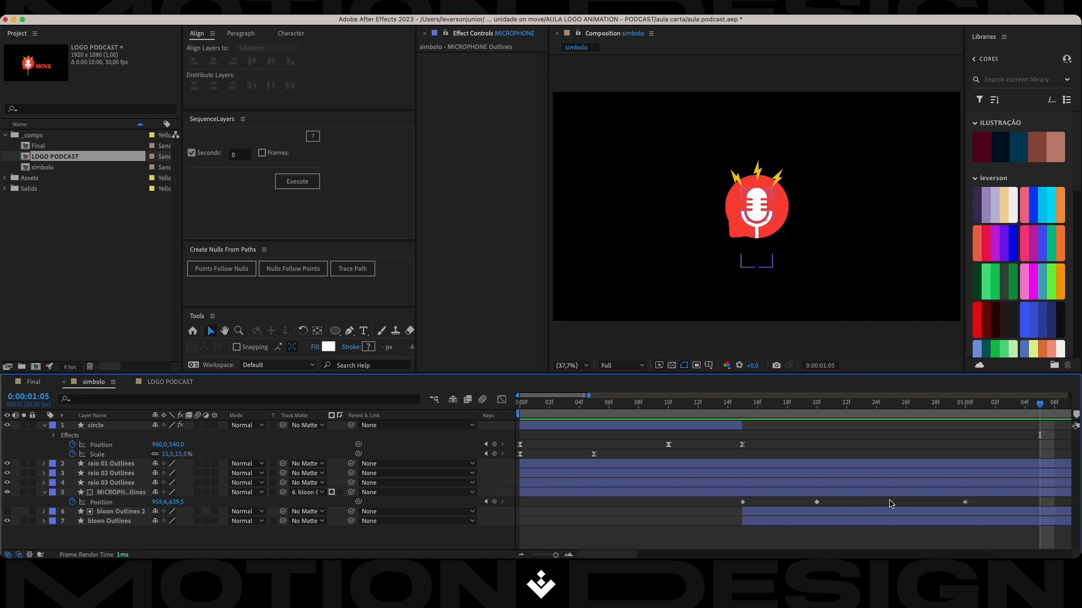
{"action": "left_click_drag", "start_coordinate": [965, 502], "coordinate": [918, 517]}
{"action": "key", "text": "alt+Left"}
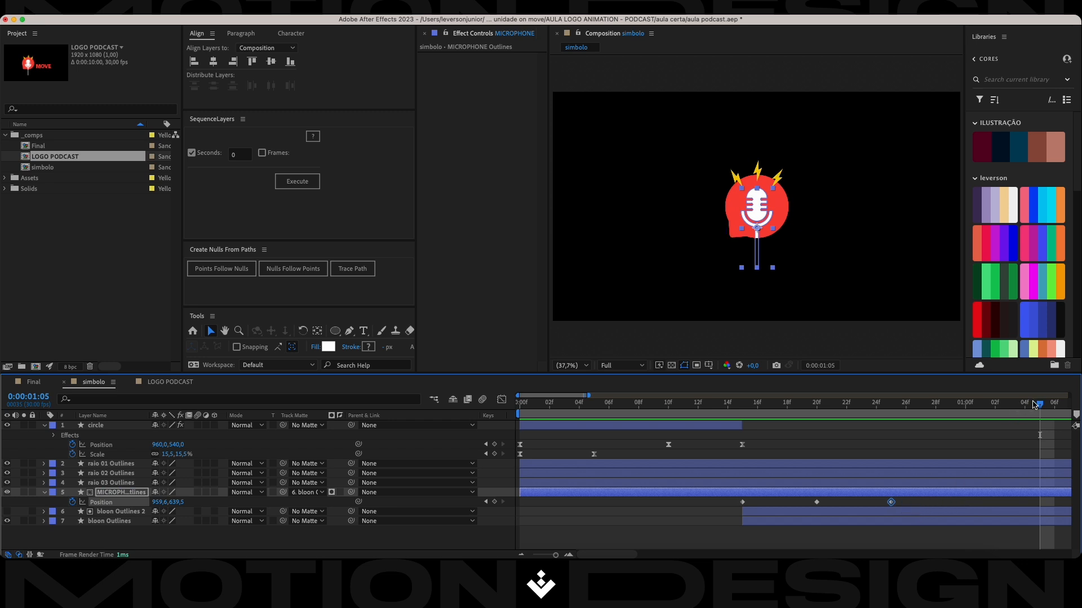
Lower the microphone's Position below the balloon at frame 15, and raise it to about Y 563.5 at frame 20.
{"action": "left_click_drag", "start_coordinate": [1038, 405], "coordinate": [734, 417]}
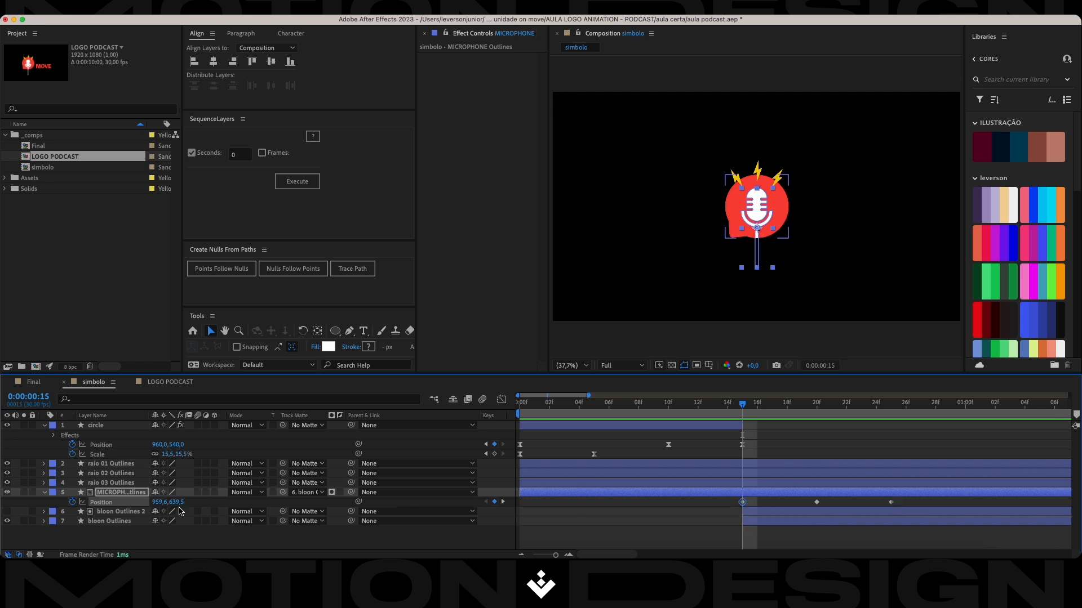
{"action": "left_click_drag", "start_coordinate": [177, 502], "coordinate": [764, 479]}
{"action": "left_click_drag", "start_coordinate": [742, 404], "coordinate": [816, 405]}
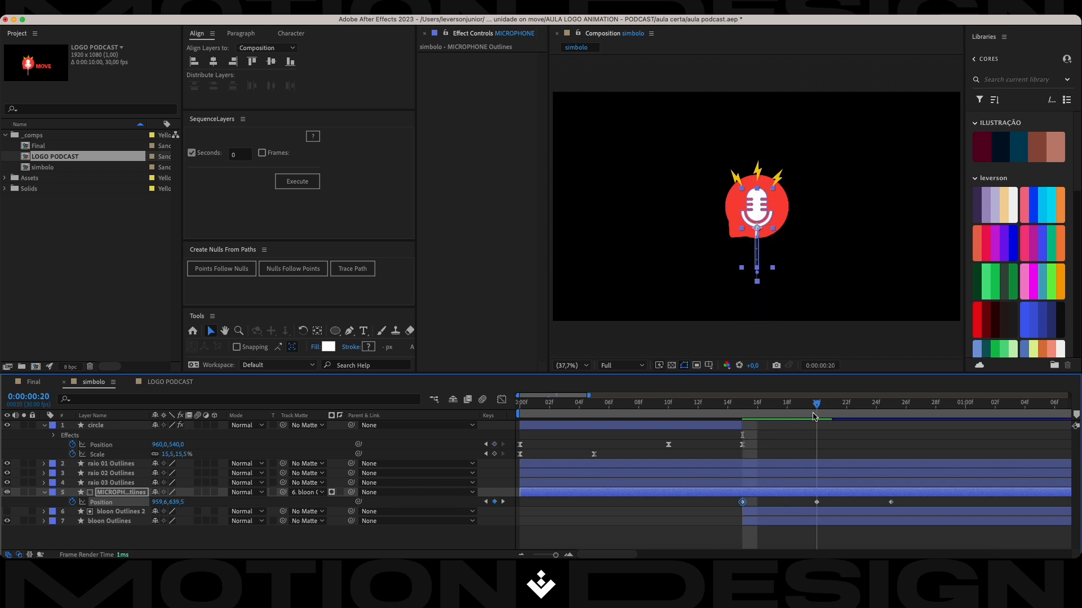
{"action": "left_click_drag", "start_coordinate": [176, 502], "coordinate": [139, 499]}
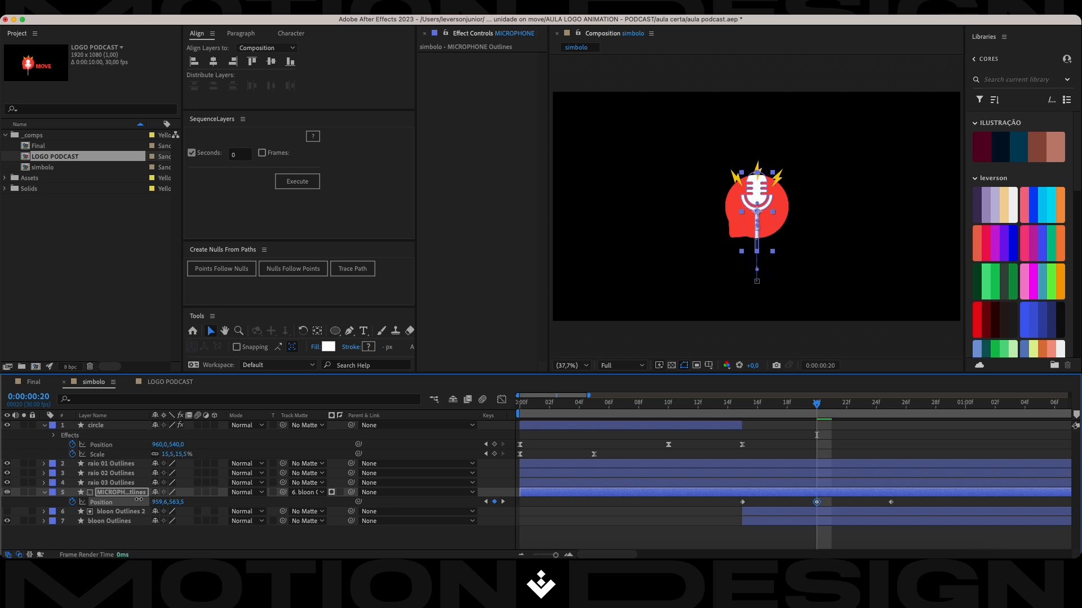
Move to frame 25, apply Easy Ease to all three microphone Position keyframes, and save the project.
{"action": "left_click_drag", "start_coordinate": [819, 407], "coordinate": [888, 420]}
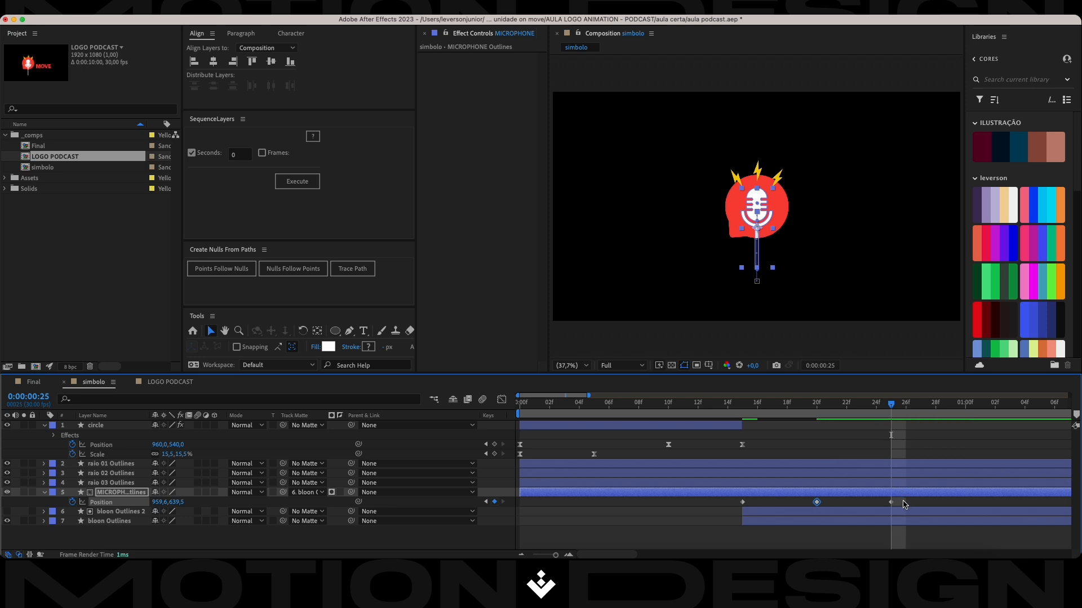
{"action": "left_click_drag", "start_coordinate": [918, 498], "coordinate": [702, 510]}
{"action": "key", "text": "F9"}
{"action": "key", "text": "super+s"}
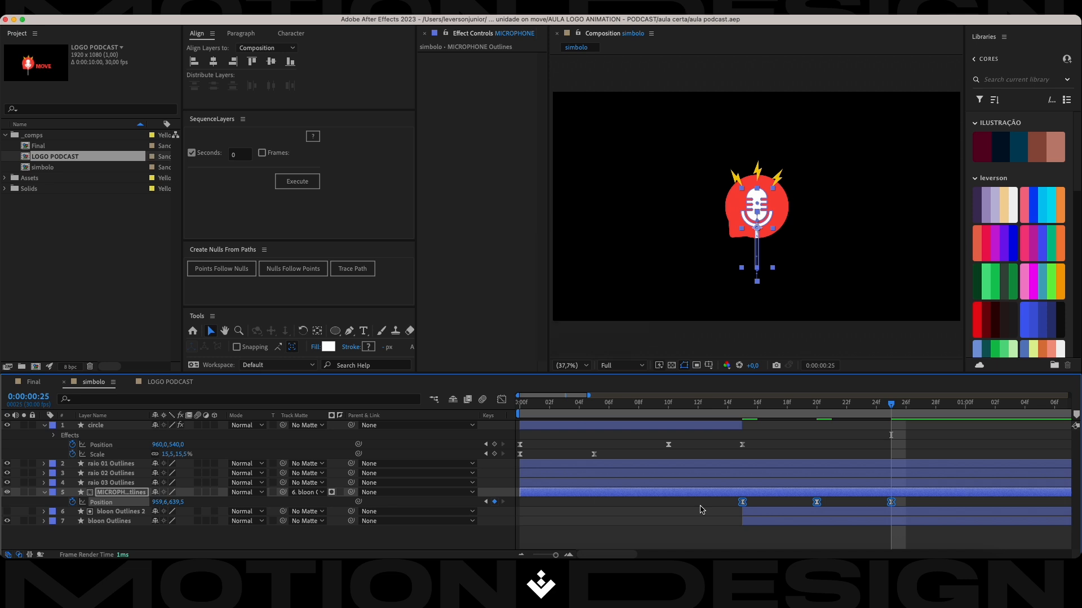
Reshape the microphone's Position speed graph by lengthening the middle keyframe's influence on both sides so speed peaks near the outer keyframes, and save.
{"action": "left_click", "coordinate": [501, 400]}
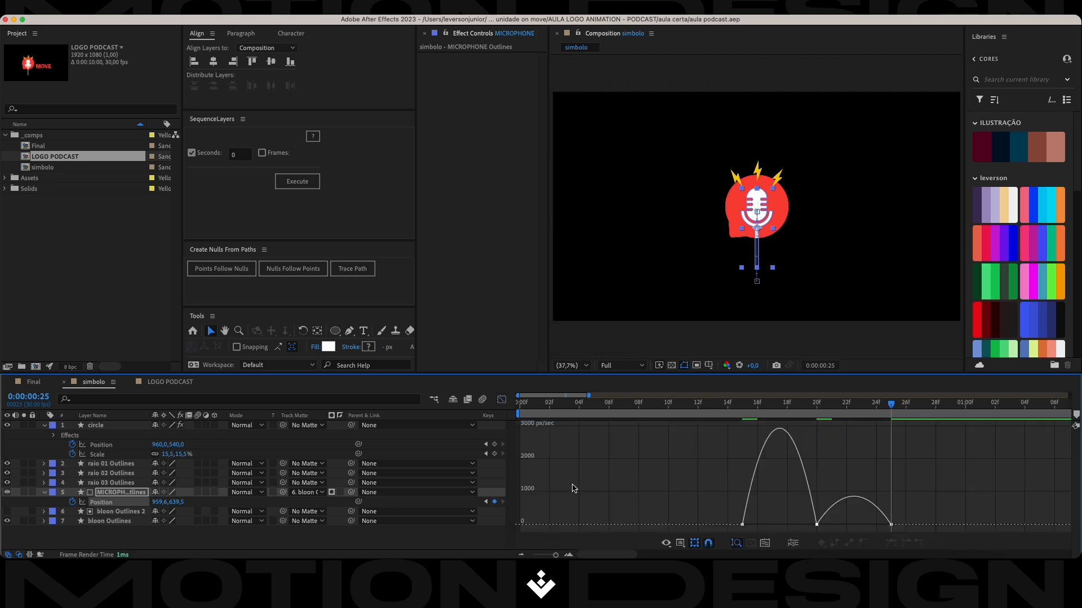
{"action": "left_click_drag", "start_coordinate": [847, 462], "coordinate": [793, 533]}
{"action": "mouse_move", "coordinate": [847, 467]}
{"action": "left_mouse_down"}
{"action": "mouse_move", "coordinate": [799, 534]}
{"action": "mouse_move", "coordinate": [780, 525]}
{"action": "mouse_move", "coordinate": [855, 529]}
{"action": "left_mouse_up"}
{"action": "key", "text": "super+s"}
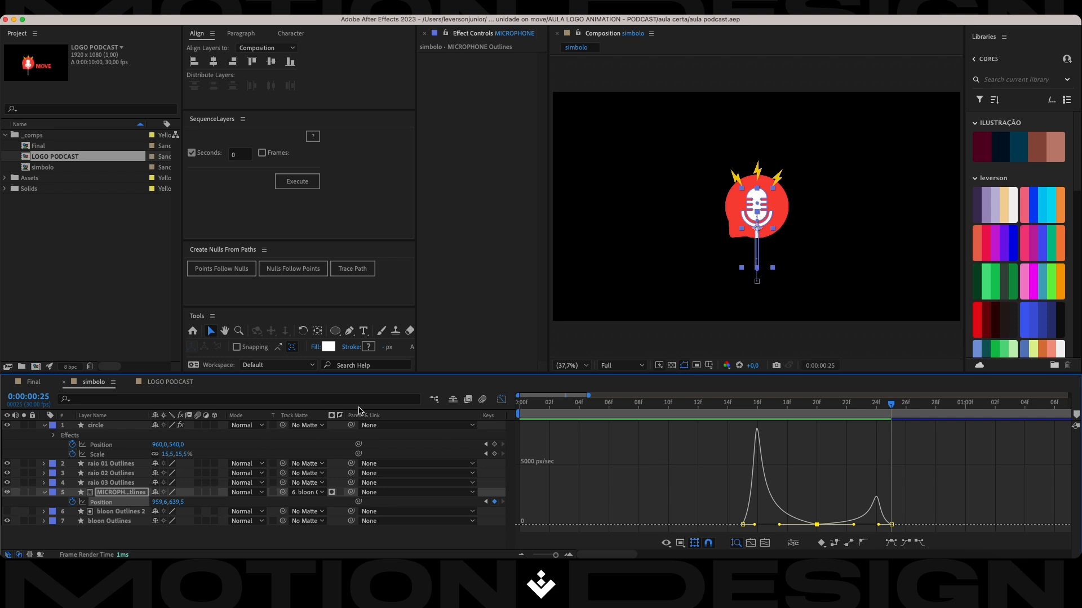
{"action": "left_click", "coordinate": [501, 399]}
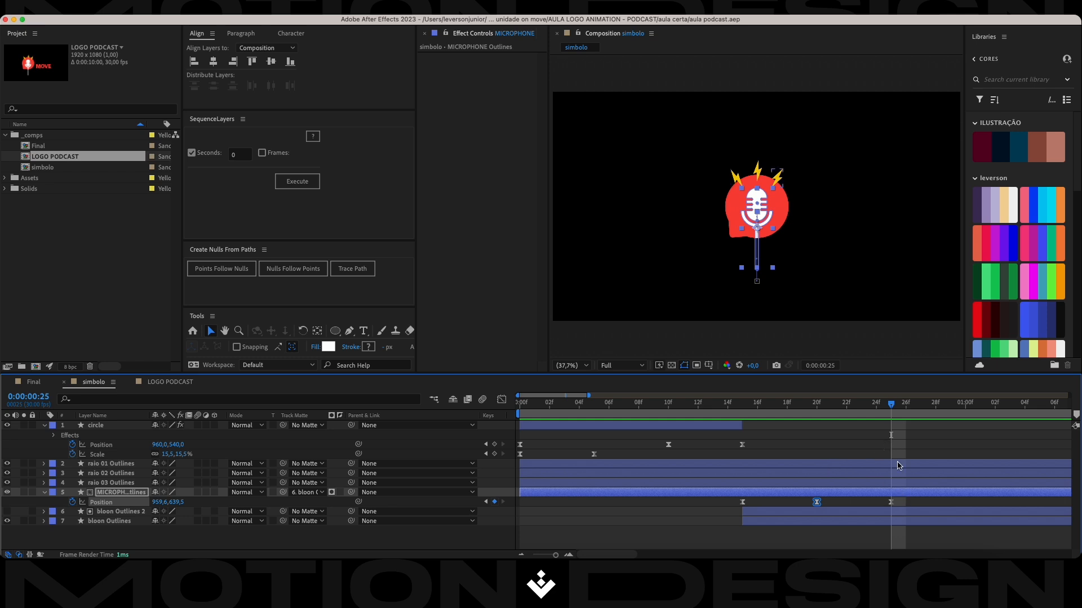
Preview the animation, and shift all three microphone Position keyframes two frames earlier so the first sits at frame 13.
{"action": "left_click_drag", "start_coordinate": [892, 410], "coordinate": [1042, 451]}
{"action": "key", "text": "space"}
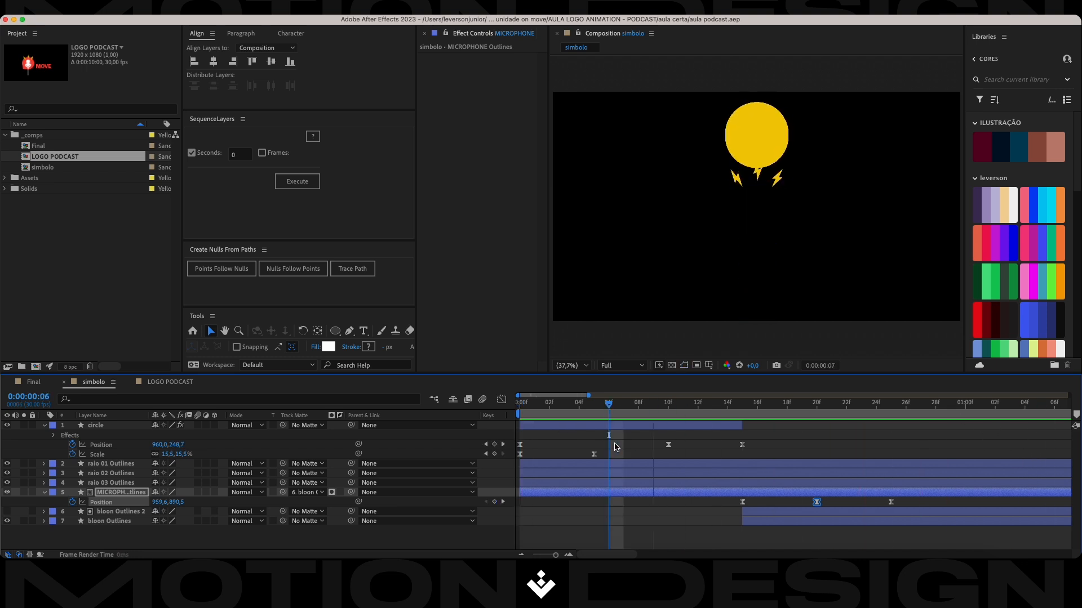
{"action": "left_click_drag", "start_coordinate": [923, 406], "coordinate": [740, 437]}
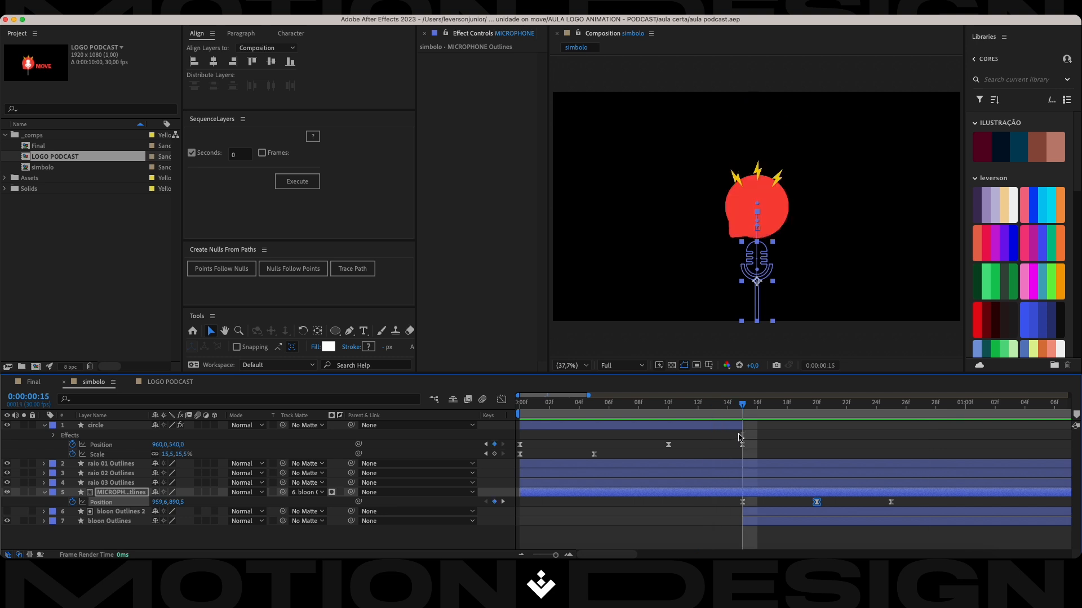
{"action": "key", "text": "Page_Up"}
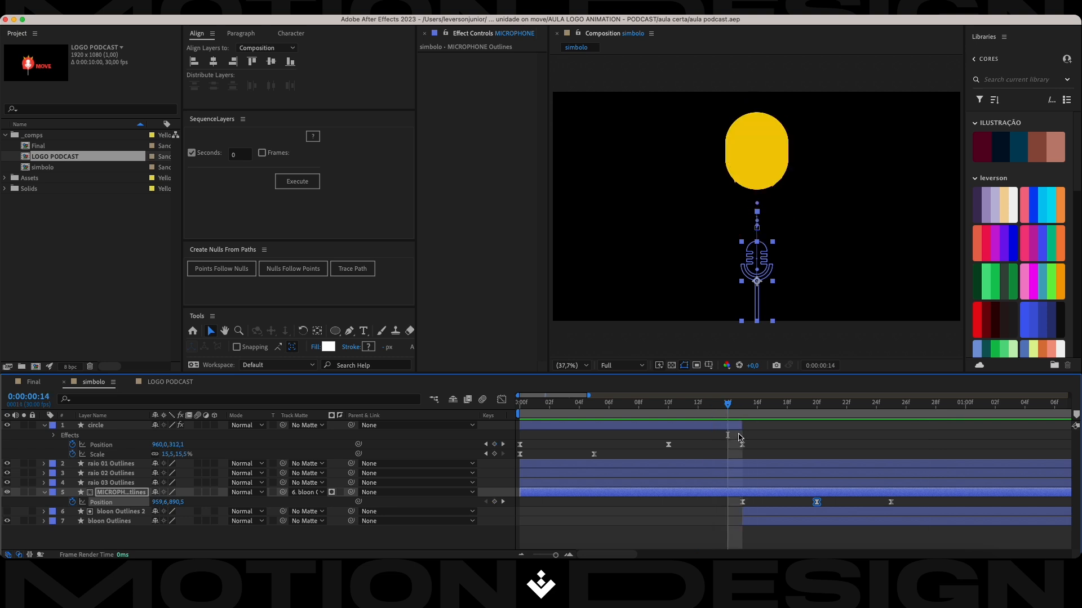
{"action": "key", "text": "Page_Up"}
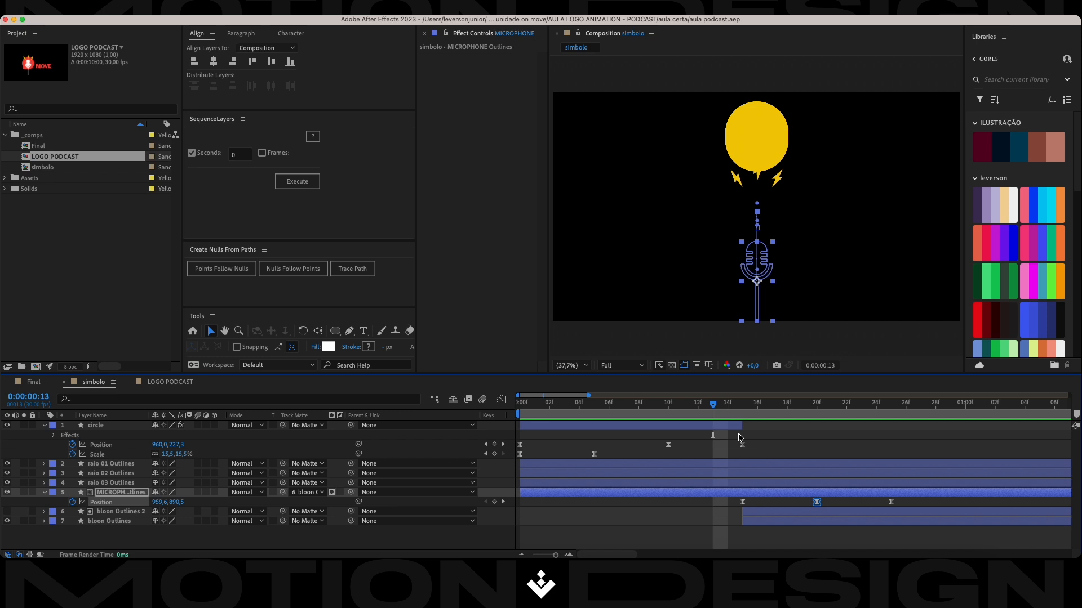
{"action": "left_click", "coordinate": [769, 503]}
{"action": "left_click_drag", "start_coordinate": [906, 503], "coordinate": [712, 503]}
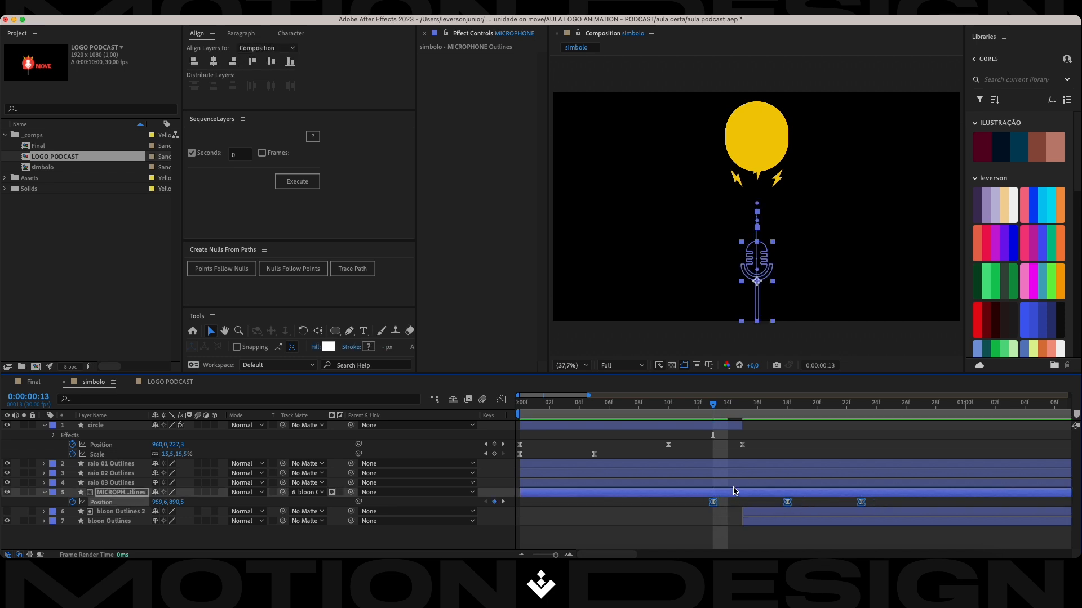
Play the retimed microphone rise from the first frame and save the project.
{"action": "key", "text": "Home"}
{"action": "key", "text": "space"}
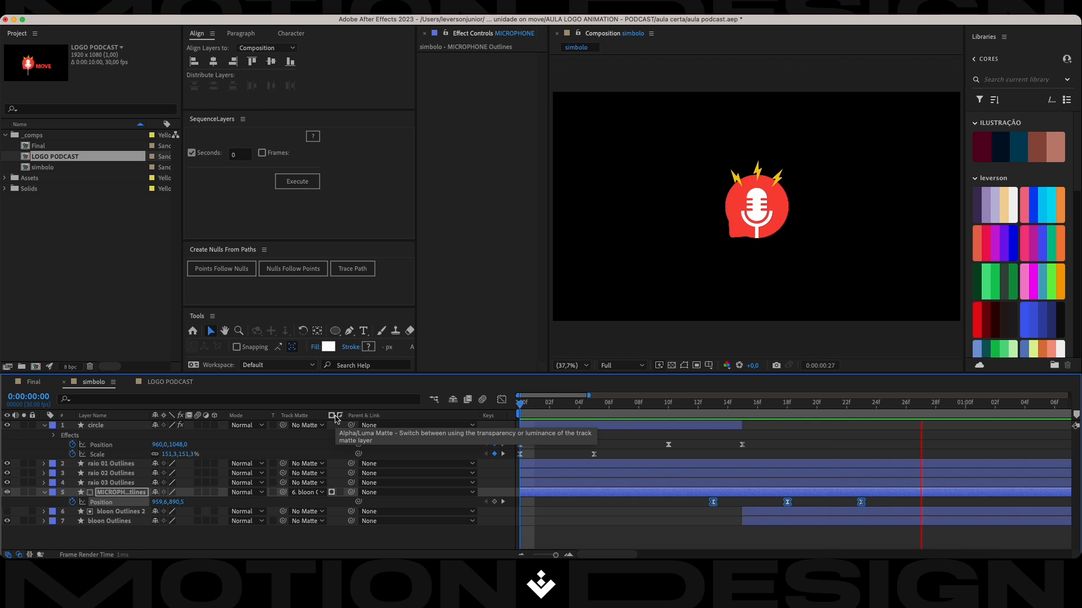
{"action": "key", "text": "space"}
{"action": "key", "text": "space"}
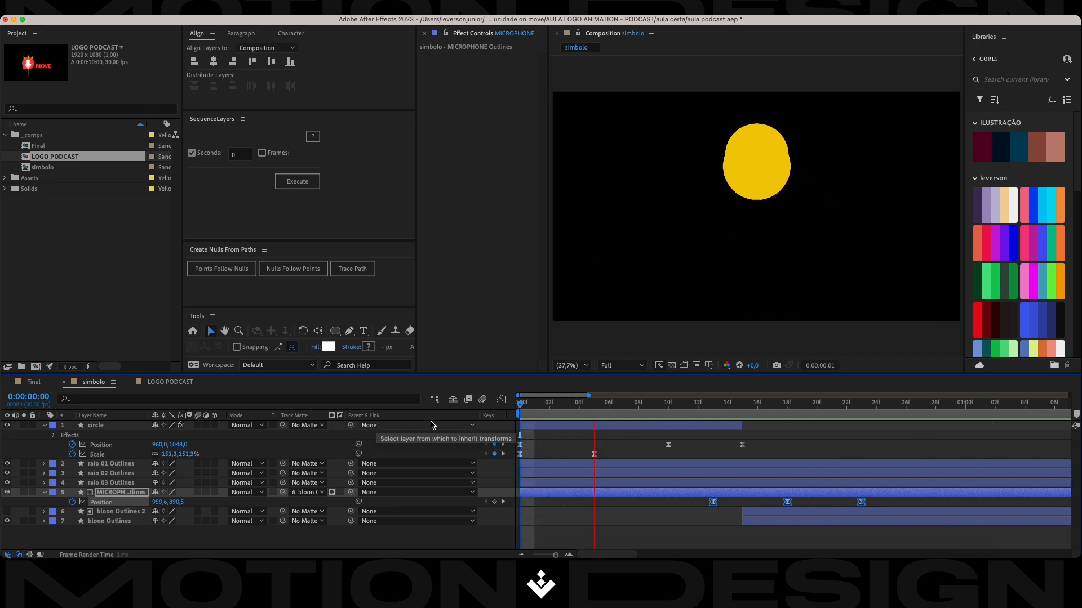
{"action": "key", "text": "super+s"}
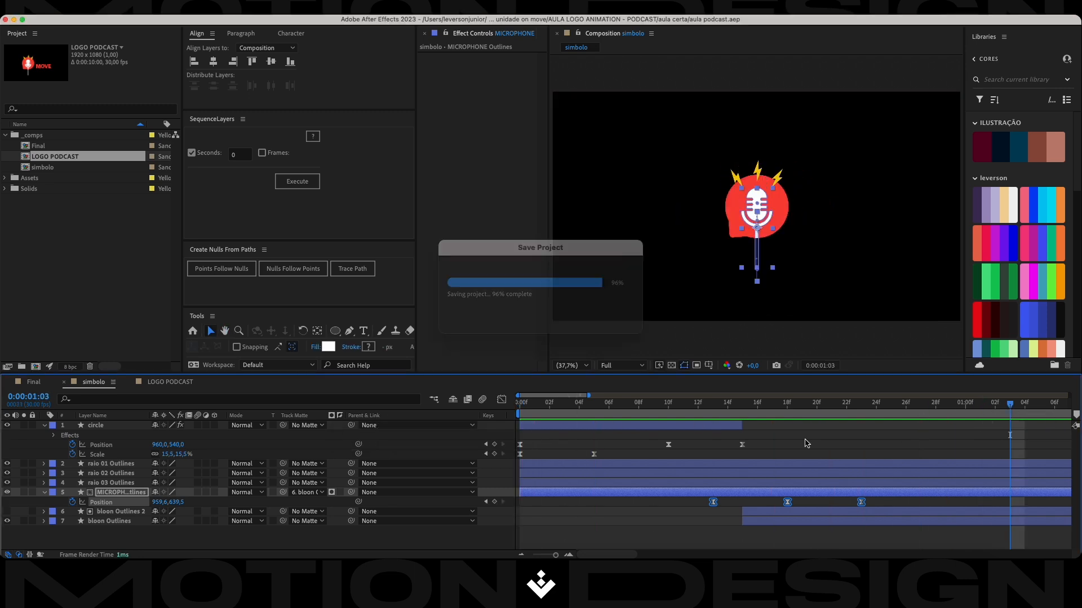
At frame 18, raise the top path point of the bloon Outlines 2 matte with the Pen tool so it clears the microphone's head.
{"action": "left_click_drag", "start_coordinate": [1017, 406], "coordinate": [787, 428]}
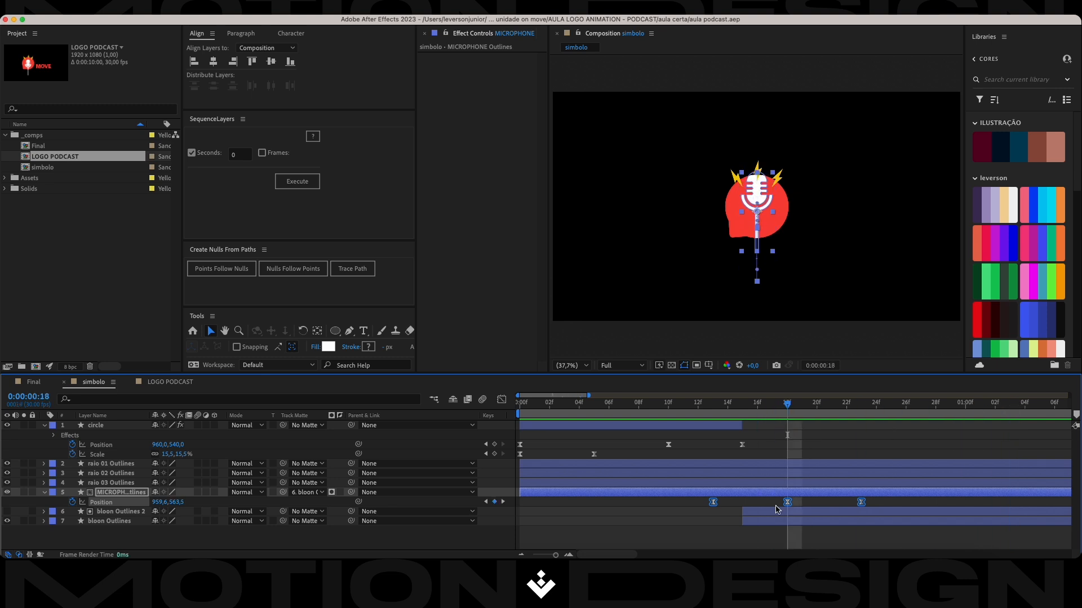
{"action": "left_click", "coordinate": [778, 515]}
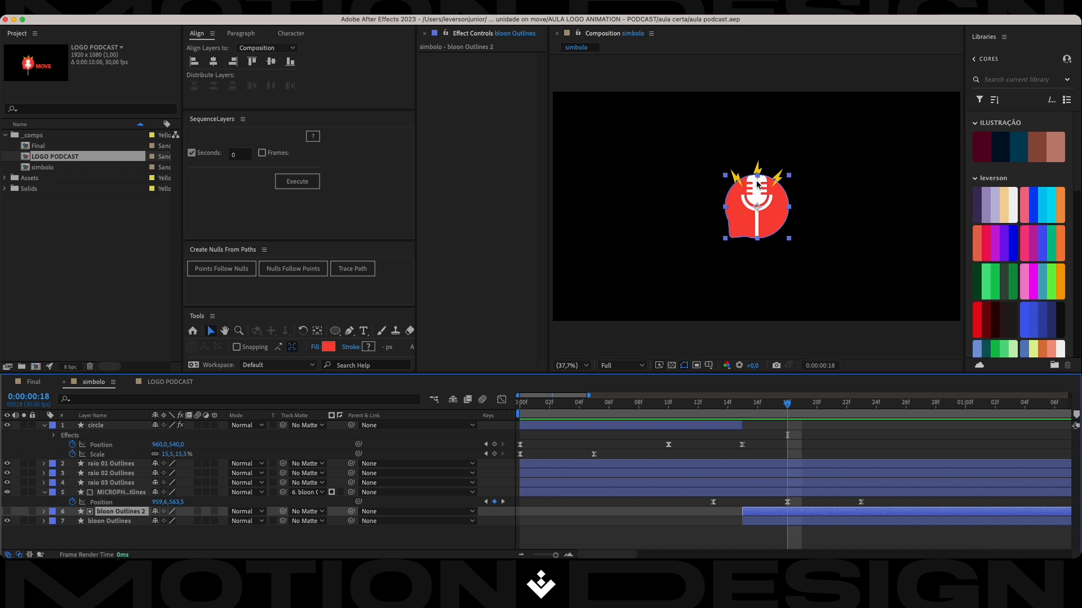
{"action": "scroll", "coordinate": [755, 180], "scroll_direction": "up", "scroll_amount": 2}
{"action": "left_click_drag", "start_coordinate": [734, 121], "coordinate": [779, 180]}
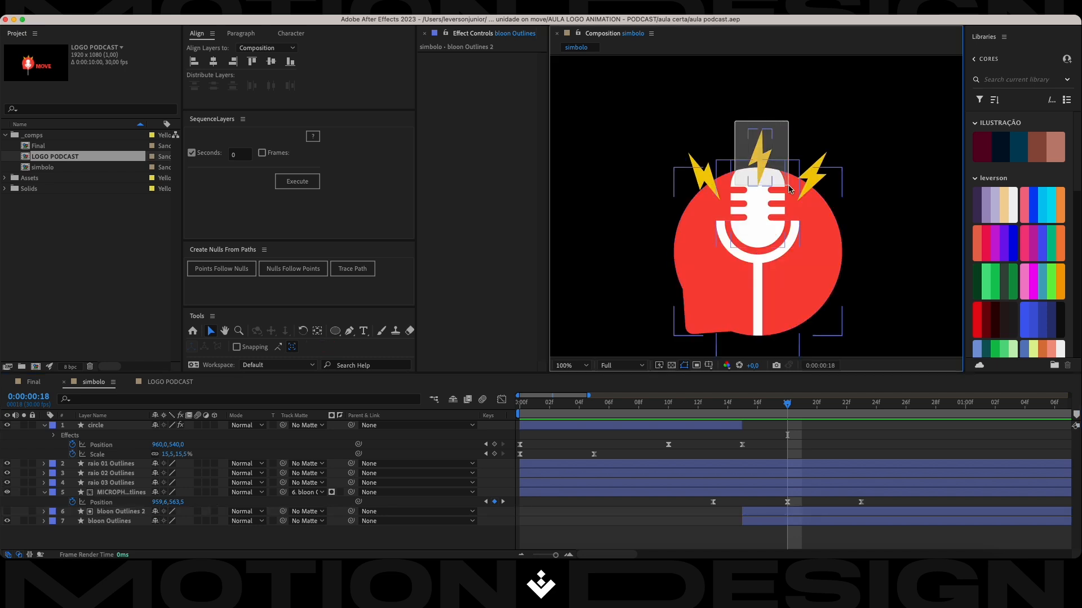
{"action": "left_click", "coordinate": [752, 518]}
{"action": "left_click", "coordinate": [759, 513]}
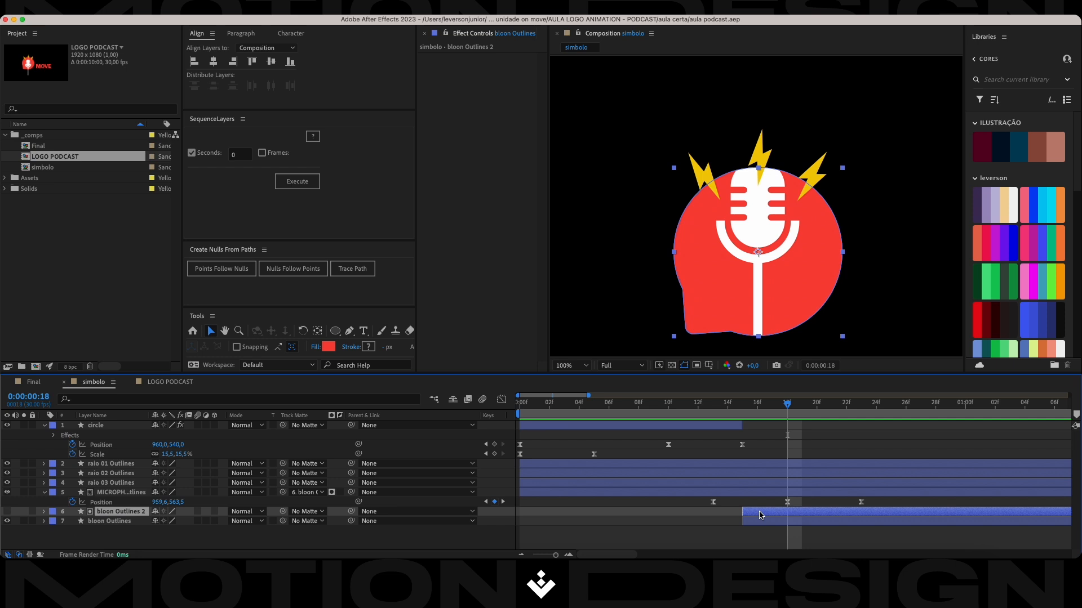
{"action": "key", "text": "g"}
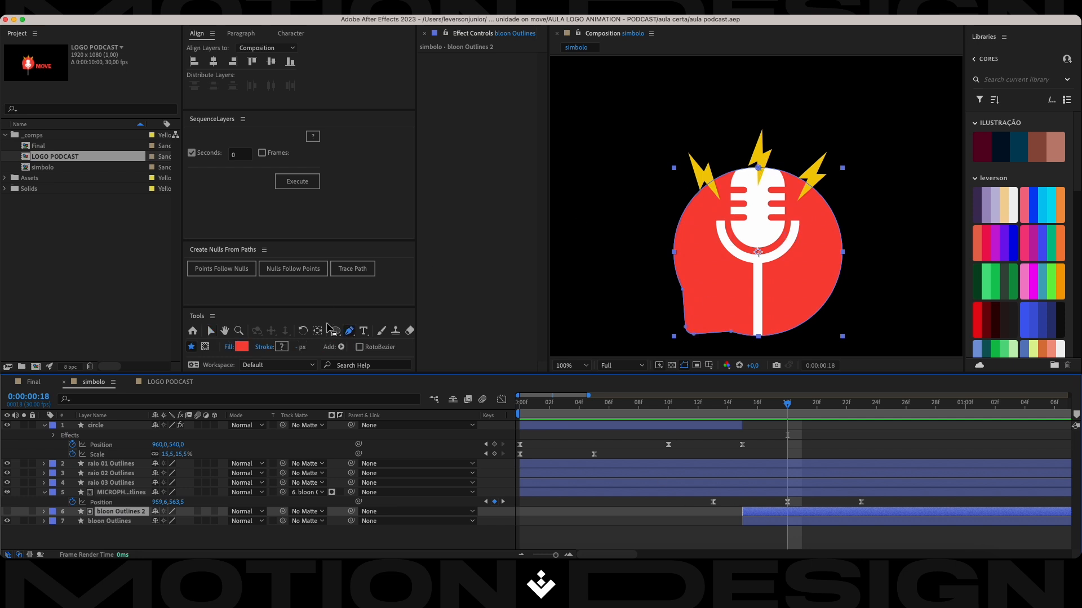
{"action": "left_click", "coordinate": [759, 167]}
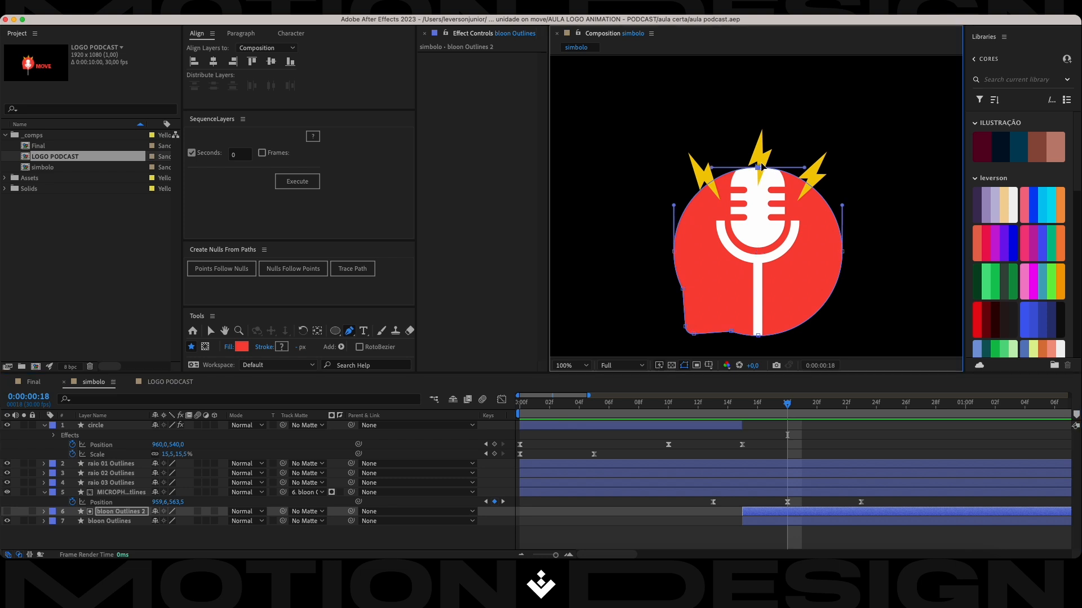
{"action": "left_click_drag", "start_coordinate": [759, 167], "coordinate": [758, 154]}
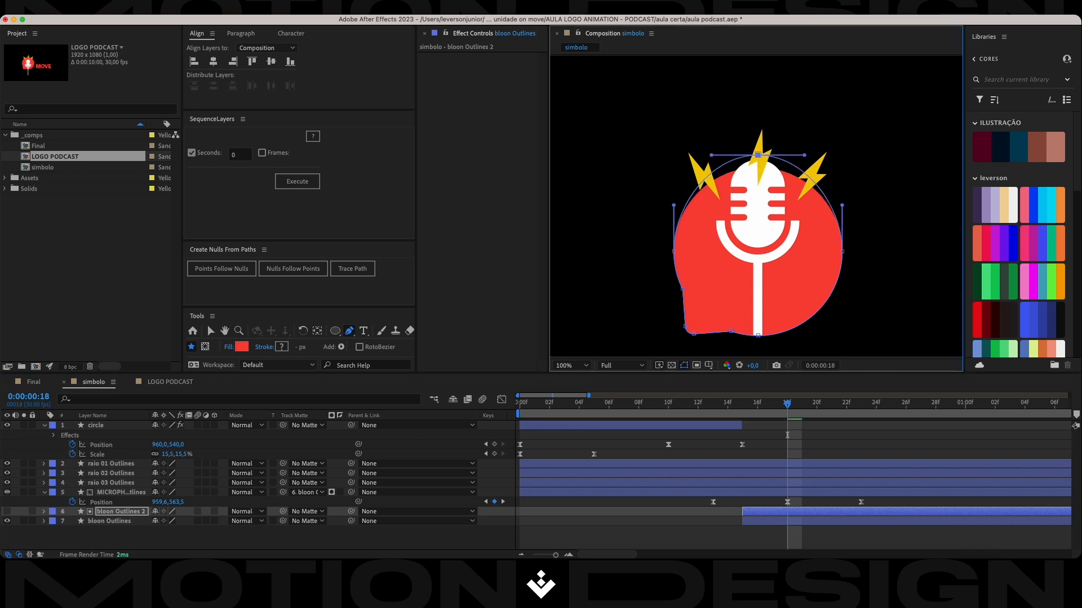
{"action": "key", "text": "super+s"}
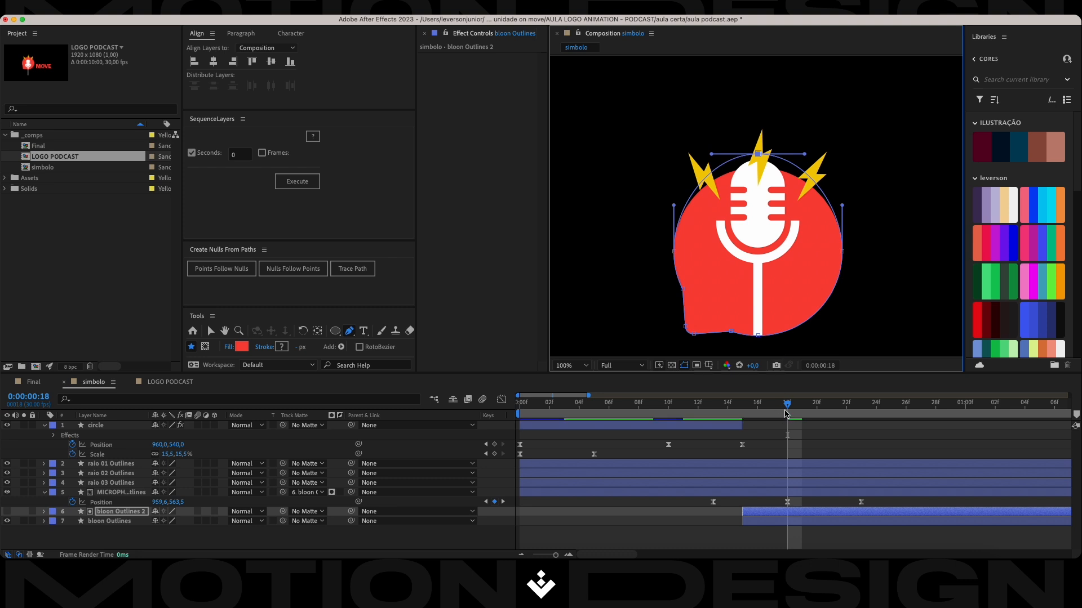
Preview the composition from the start with the enlarged matte, and save the project.
{"action": "left_click_drag", "start_coordinate": [787, 417], "coordinate": [570, 416]}
{"action": "key", "text": "space"}
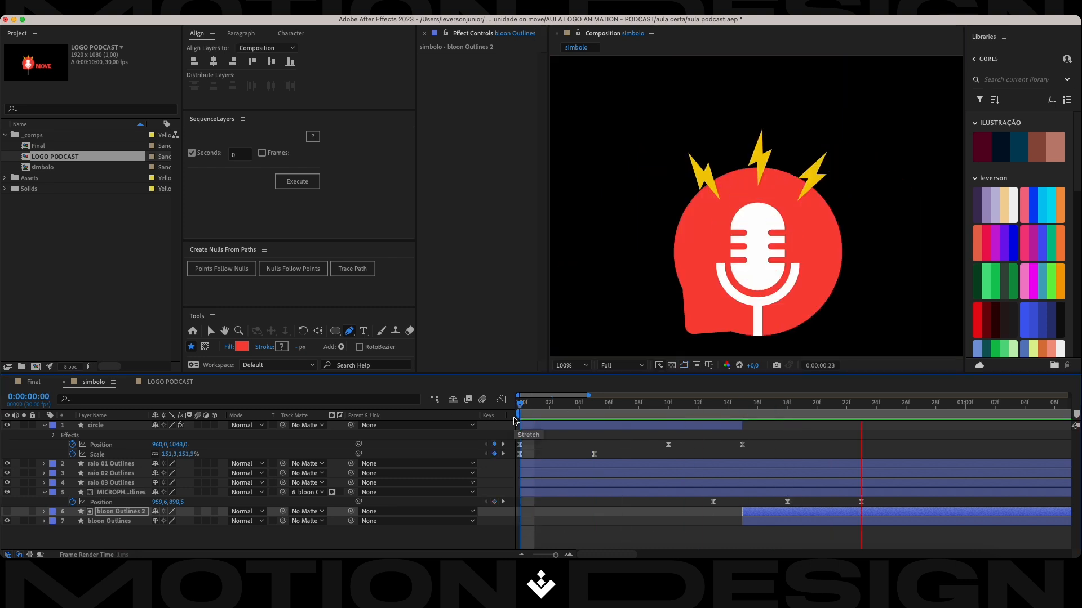
{"action": "key", "text": "super+s"}
{"action": "key", "text": "space"}
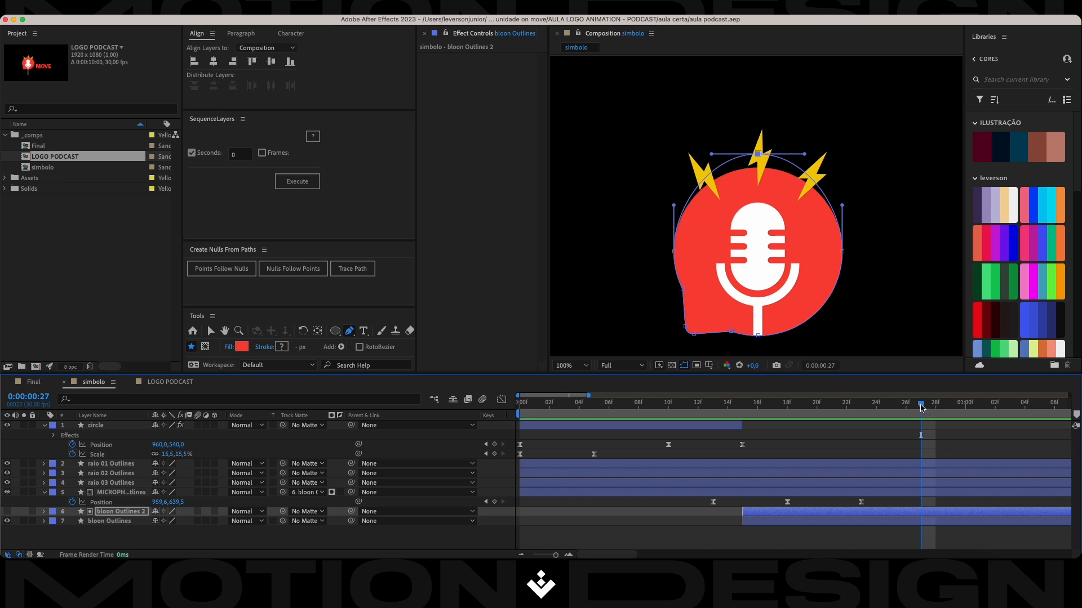
{"action": "key", "text": "space"}
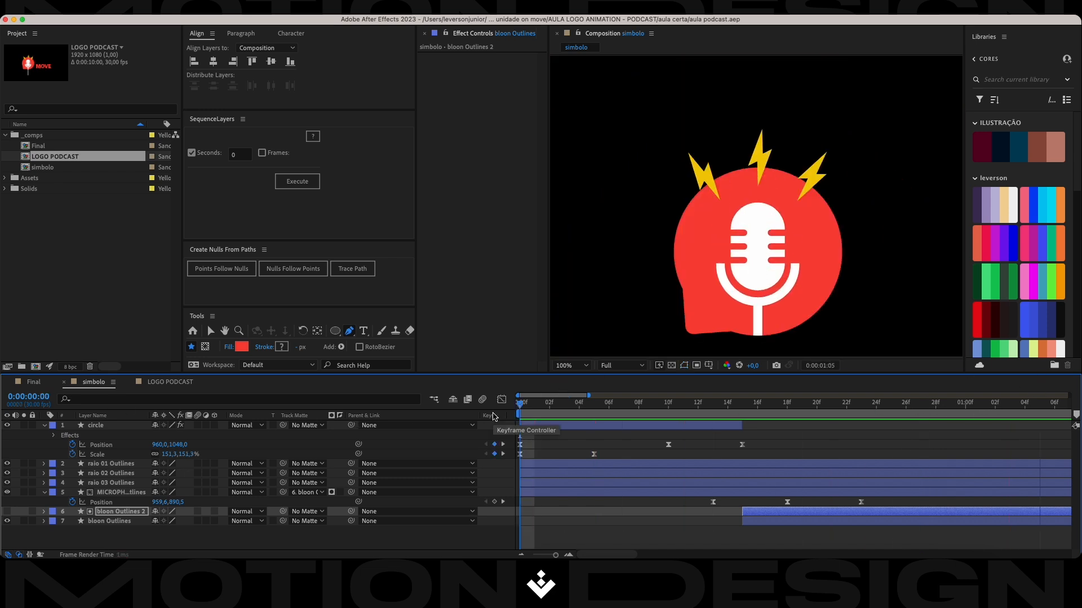
{"action": "key", "text": "space"}
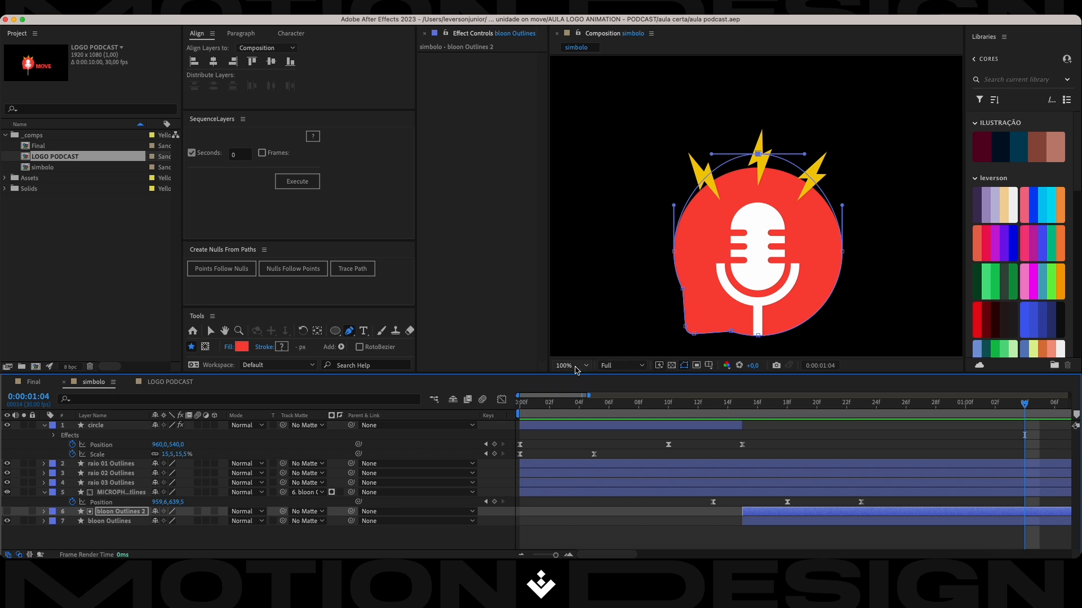
Replay the composition from the start and set the work area end at 0:00:01:00.
{"action": "scroll", "coordinate": [676, 262], "scroll_direction": "down", "scroll_amount": 1}
{"action": "left_click_drag", "start_coordinate": [1029, 399], "coordinate": [519, 402]}
{"action": "key", "text": "space"}
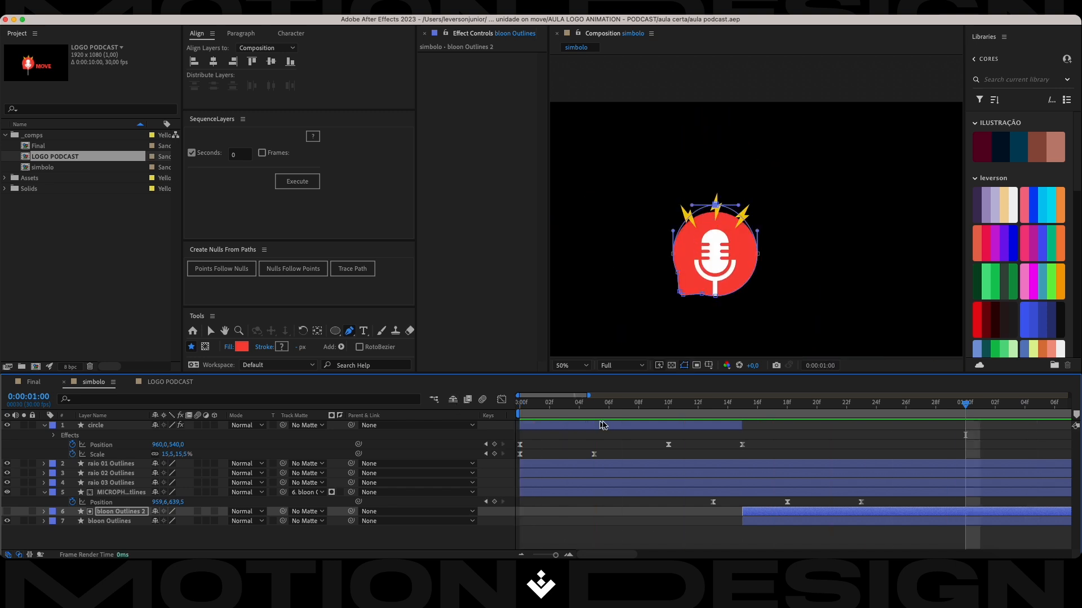
{"action": "key", "text": "space"}
{"action": "key", "text": "n"}
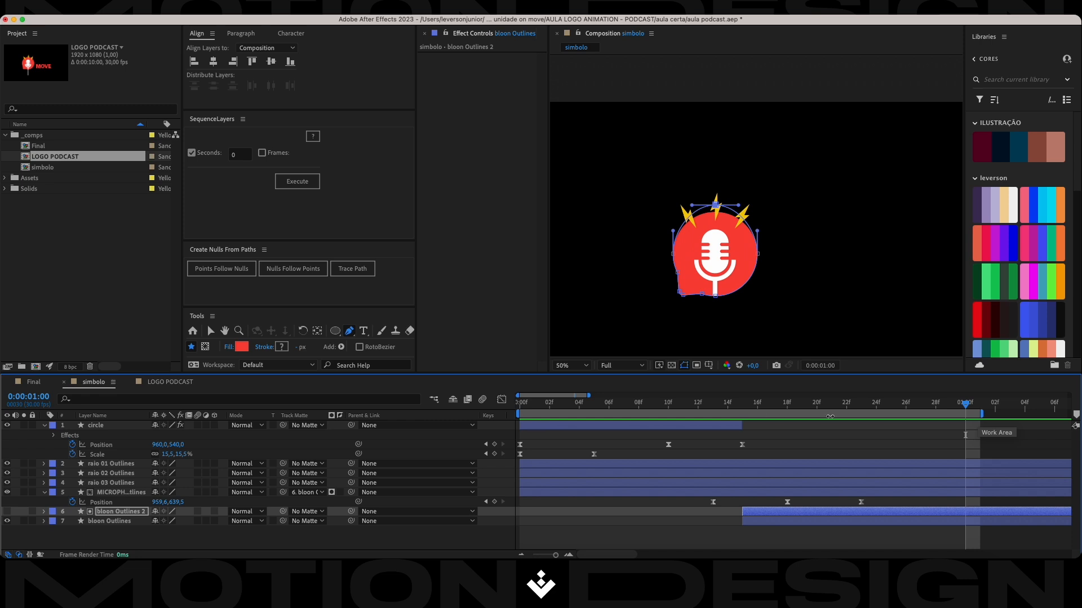
Preview the simbolo composition from the first frame.
{"action": "left_click_drag", "start_coordinate": [965, 405], "coordinate": [484, 415]}
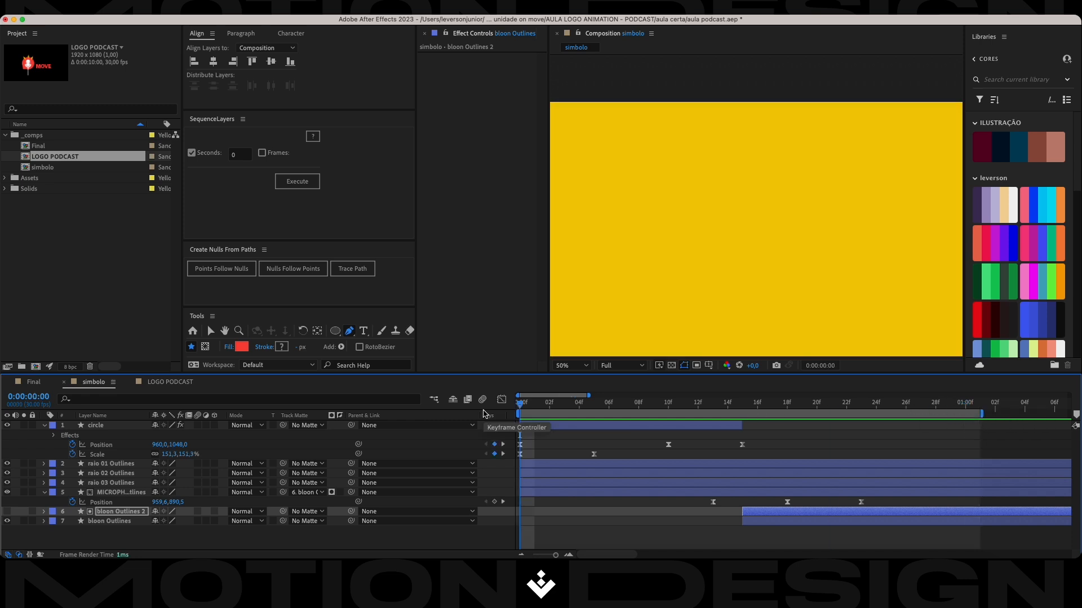
{"action": "key", "text": "space"}
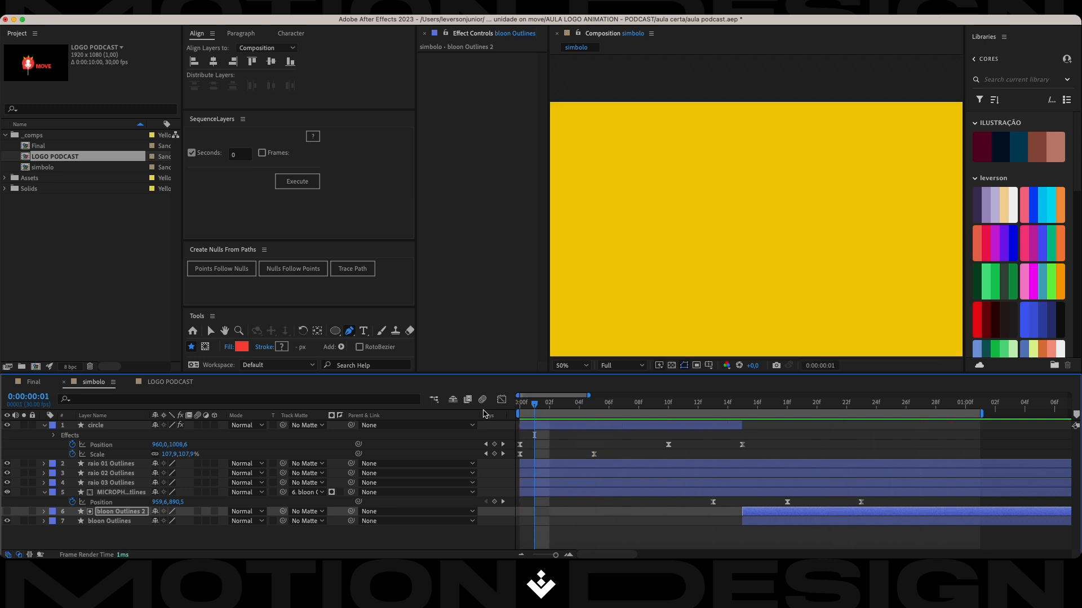
{"action": "key", "text": "space"}
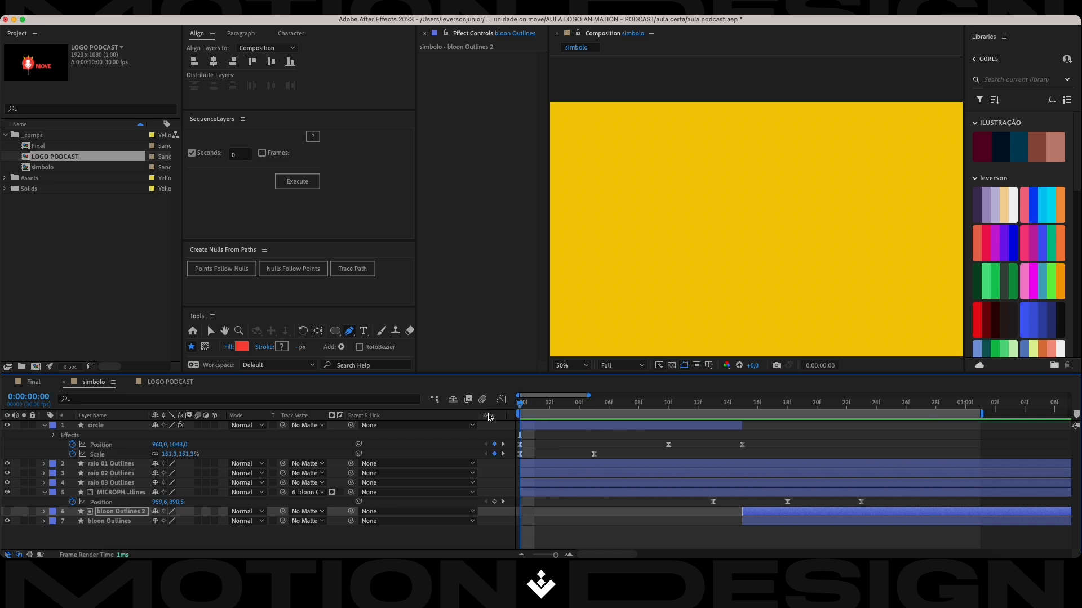
Set the label color of the raio 01, raio 02 and raio 03 Outlines layers to Yellow.
{"action": "left_click", "coordinate": [104, 464]}
{"action": "left_click", "coordinate": [104, 483], "text": "shift"}
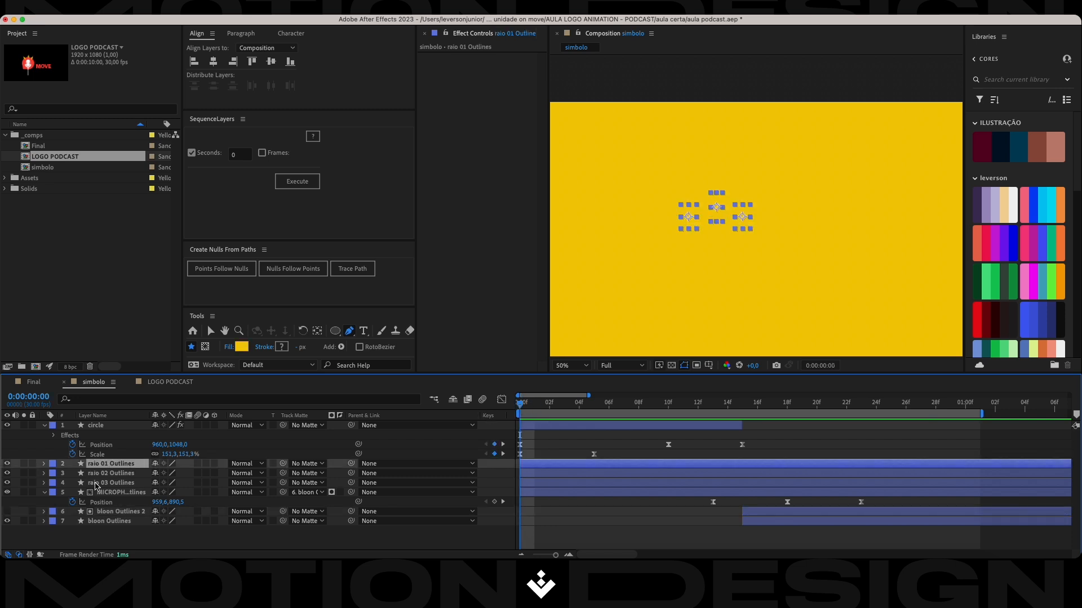
{"action": "left_click", "coordinate": [52, 465]}
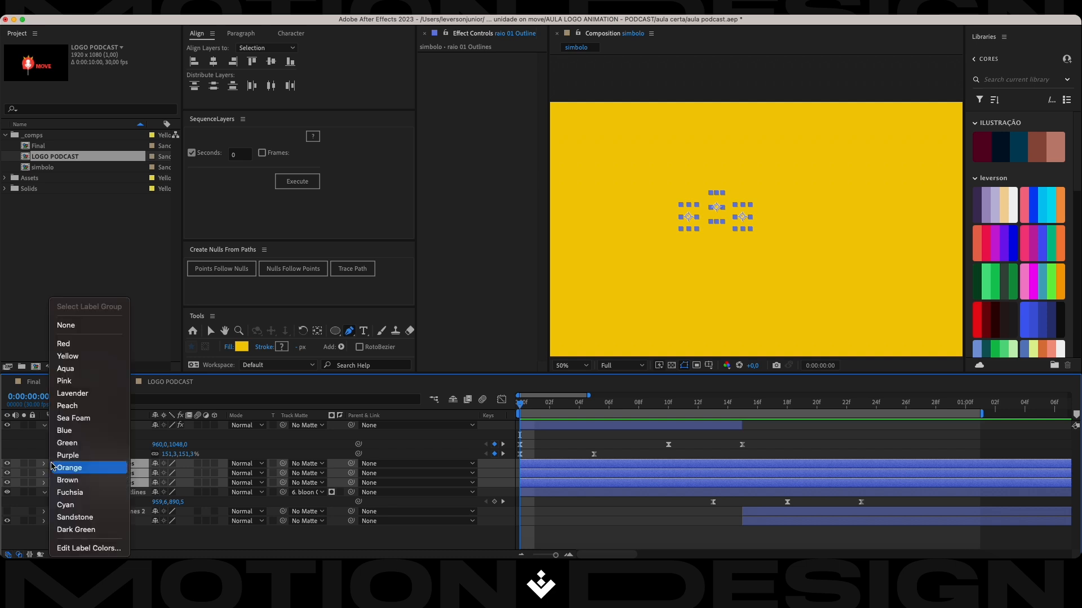
{"action": "left_click", "coordinate": [89, 356]}
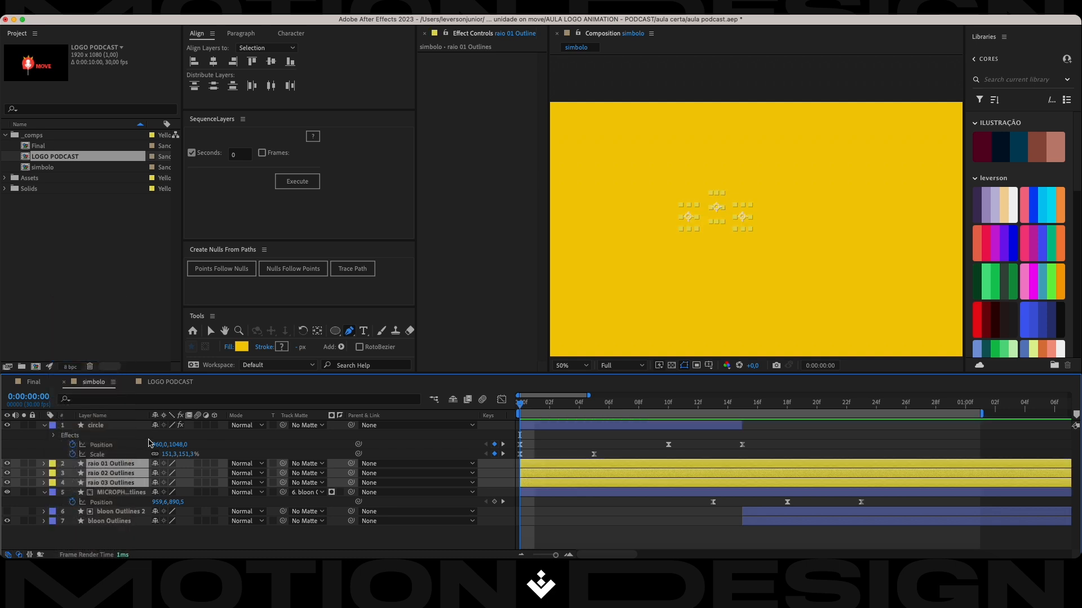
Move the circle layer below raio 03 Outlines in the layer stack and collapse its properties.
{"action": "left_click", "coordinate": [95, 427]}
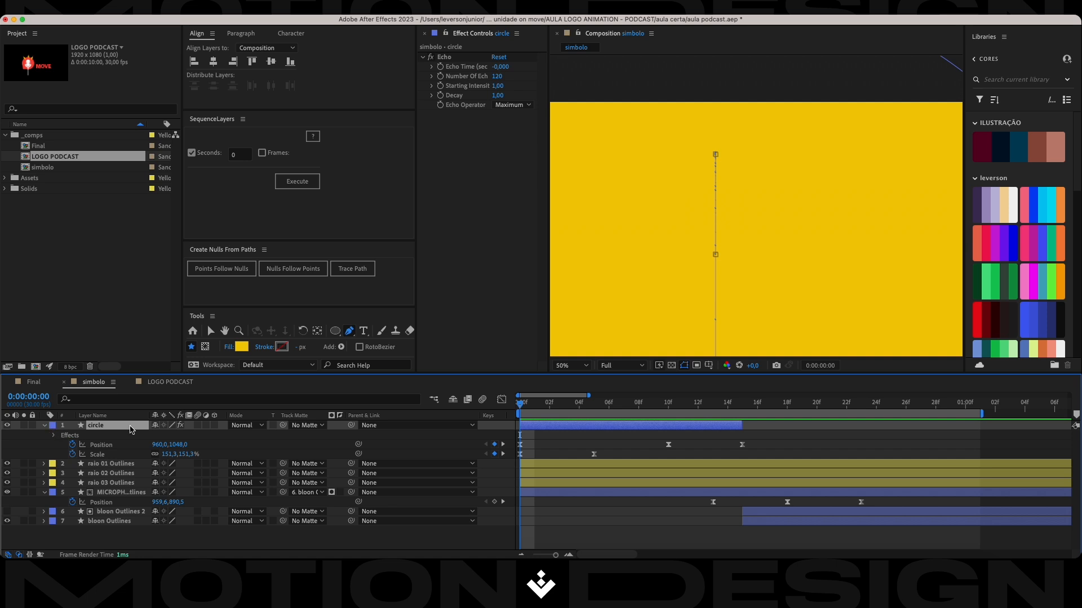
{"action": "left_click_drag", "start_coordinate": [115, 425], "coordinate": [108, 493]}
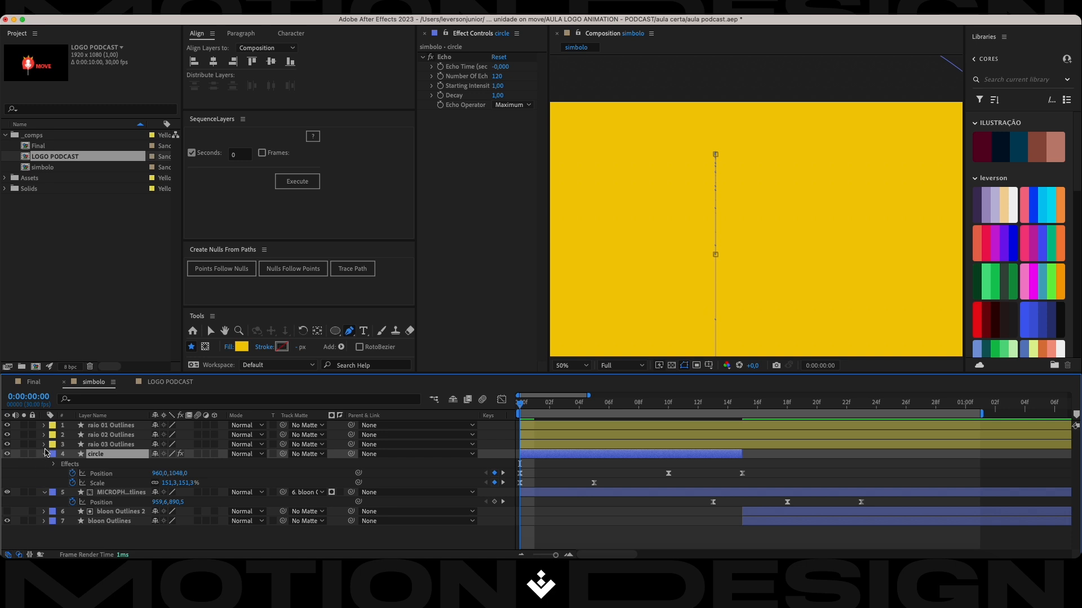
{"action": "left_click", "coordinate": [97, 446]}
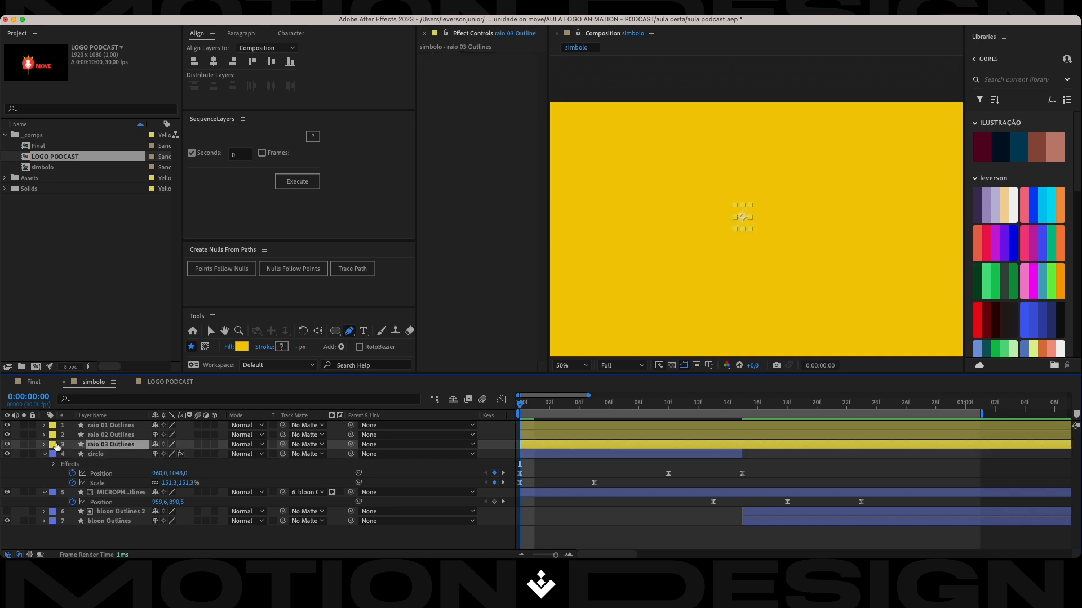
{"action": "left_click", "coordinate": [45, 454]}
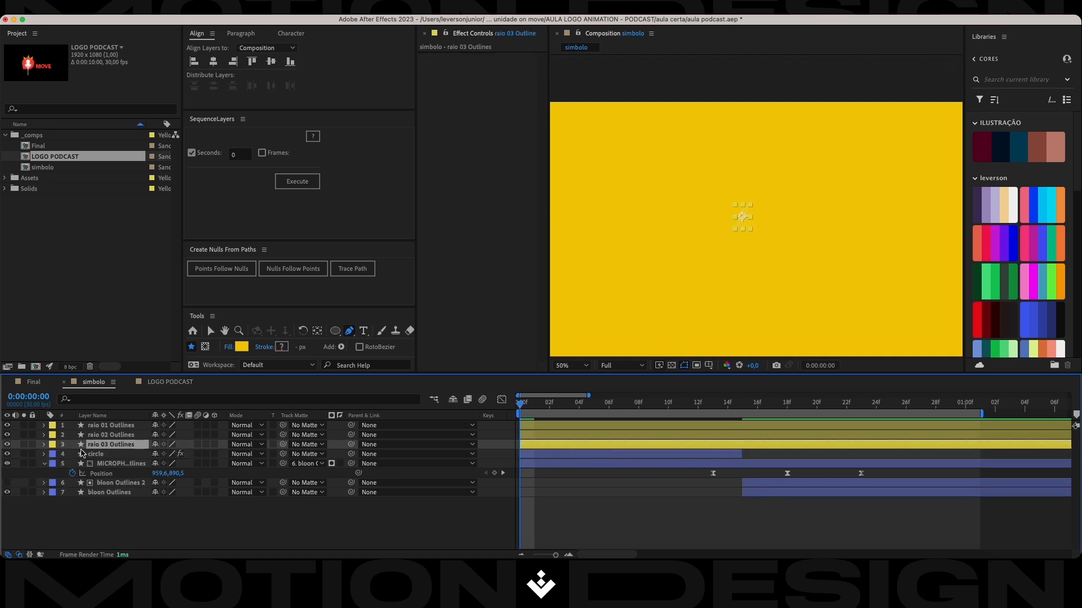
Set the circle layer's label color to Orange.
{"action": "left_click", "coordinate": [96, 454]}
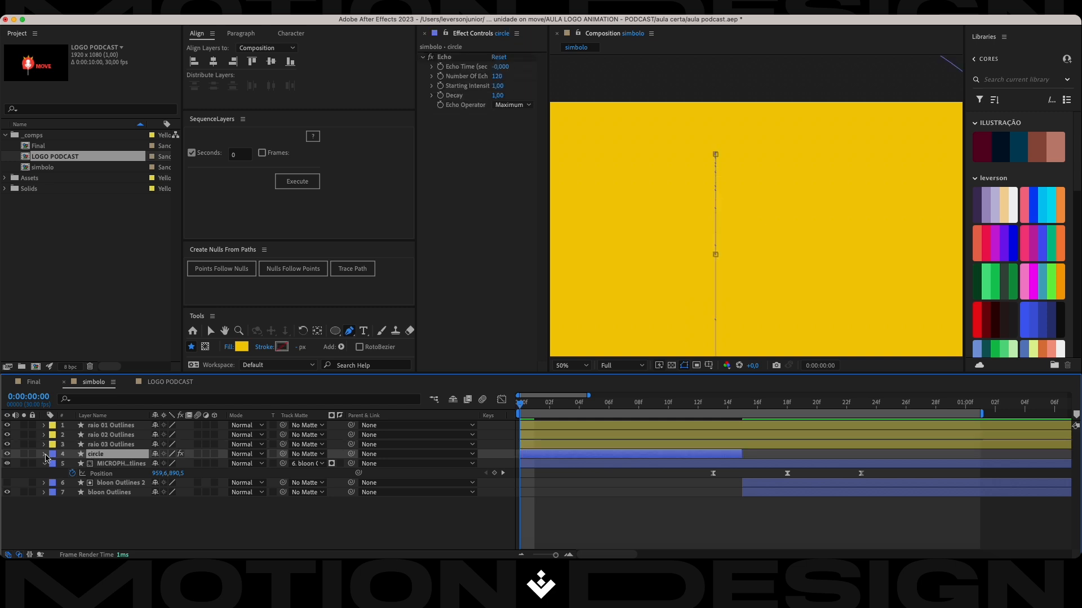
{"action": "left_click", "coordinate": [52, 458]}
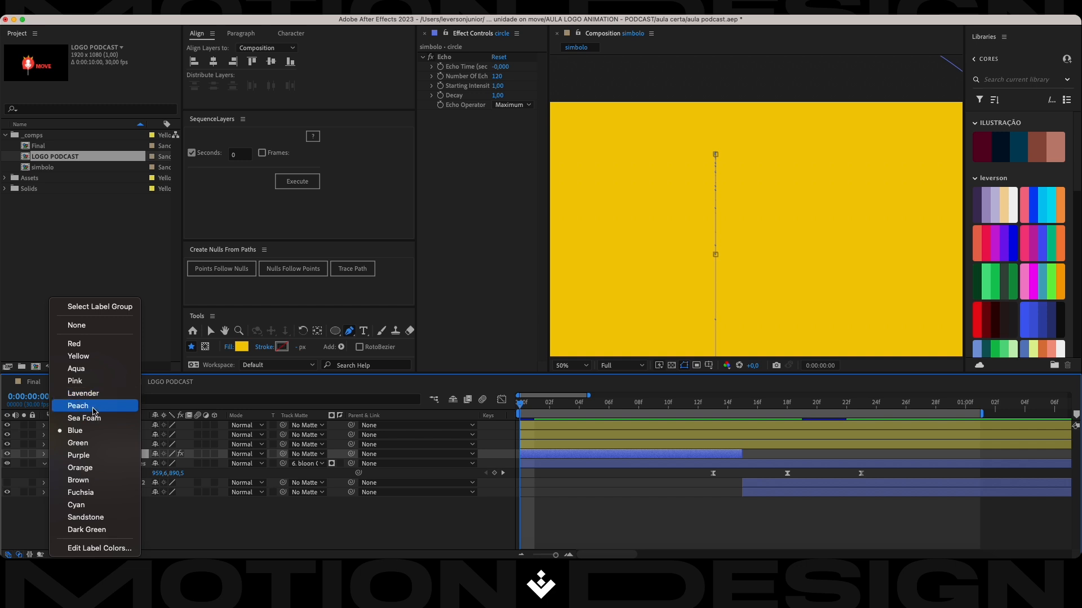
{"action": "left_click", "coordinate": [81, 467]}
Label the MICROPHONE Outlines, bloon Outlines 2 and bloon Outlines layers Green and save the project.
{"action": "left_click", "coordinate": [113, 463]}
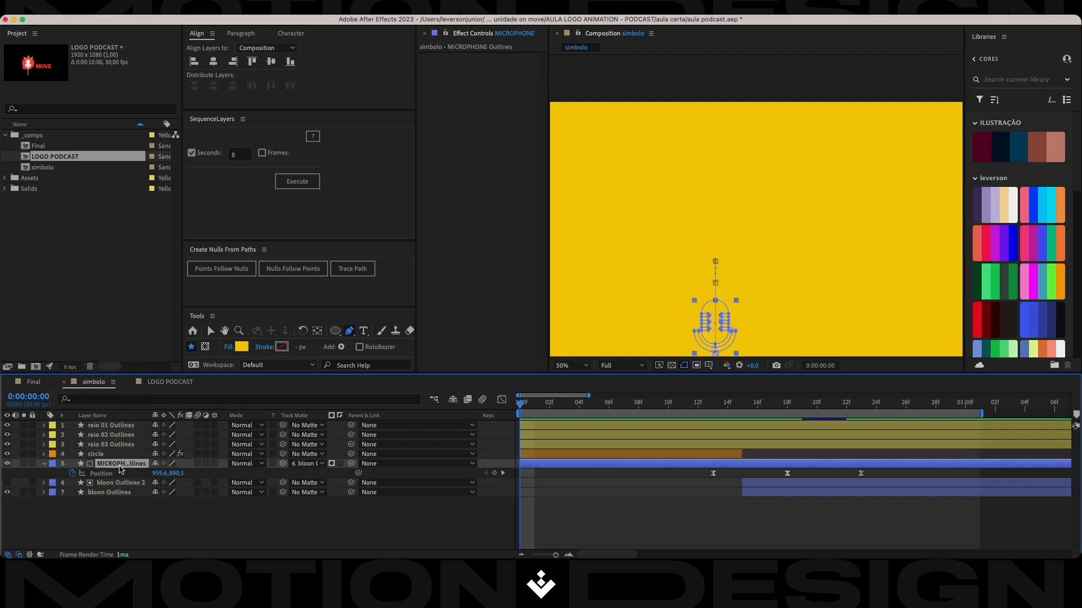
{"action": "left_click", "coordinate": [109, 494], "text": "shift"}
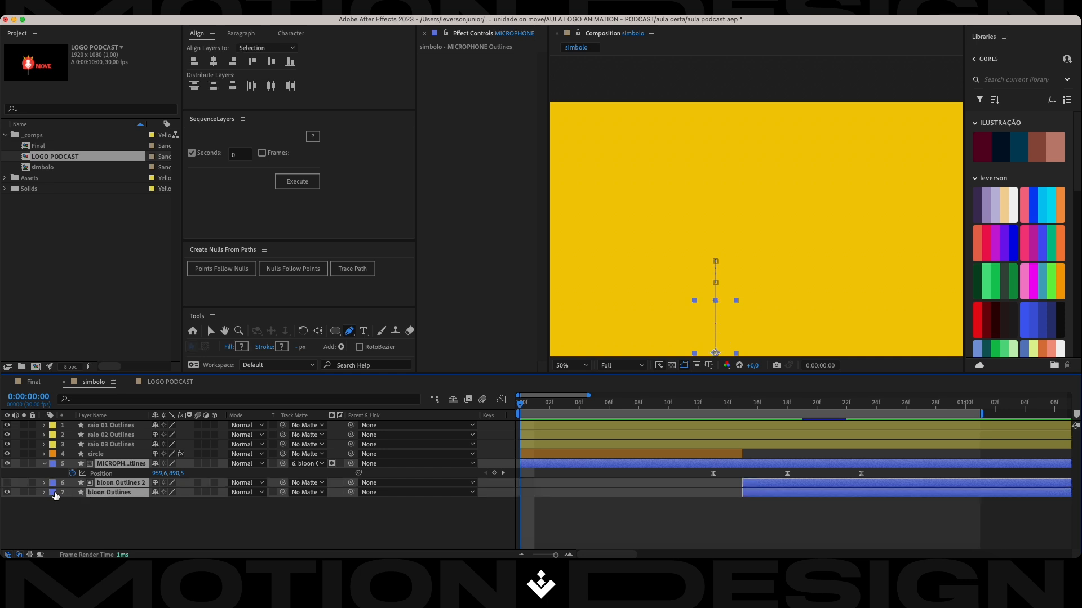
{"action": "left_click", "coordinate": [52, 493]}
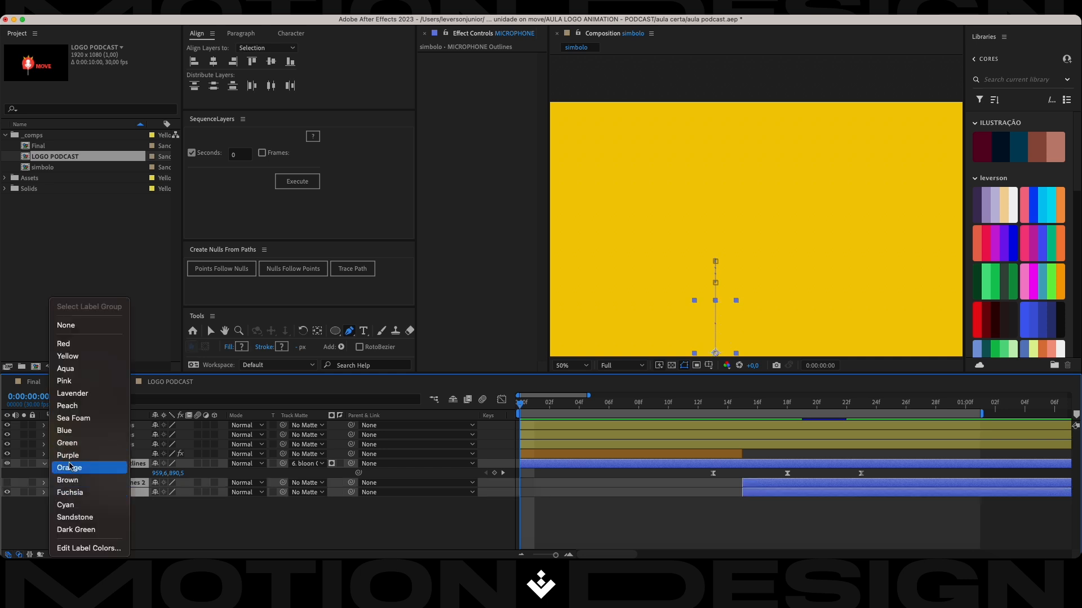
{"action": "left_click", "coordinate": [77, 446]}
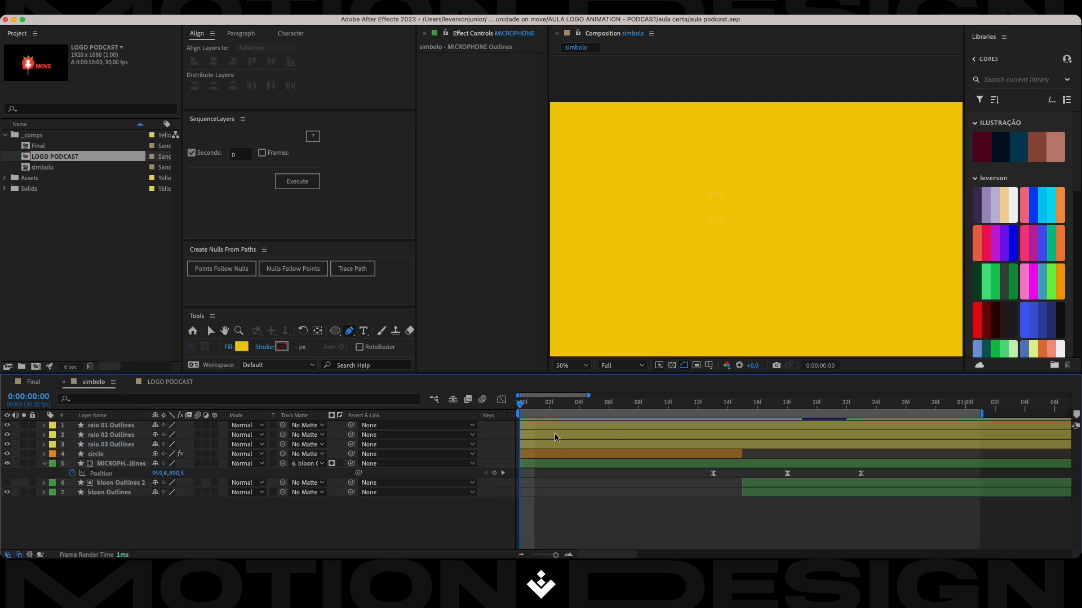
At frame 15, duplicate the raio 03 Outlines bolt, place the copy to the right of the original and label it Blue.
{"action": "left_click_drag", "start_coordinate": [523, 410], "coordinate": [743, 411]}
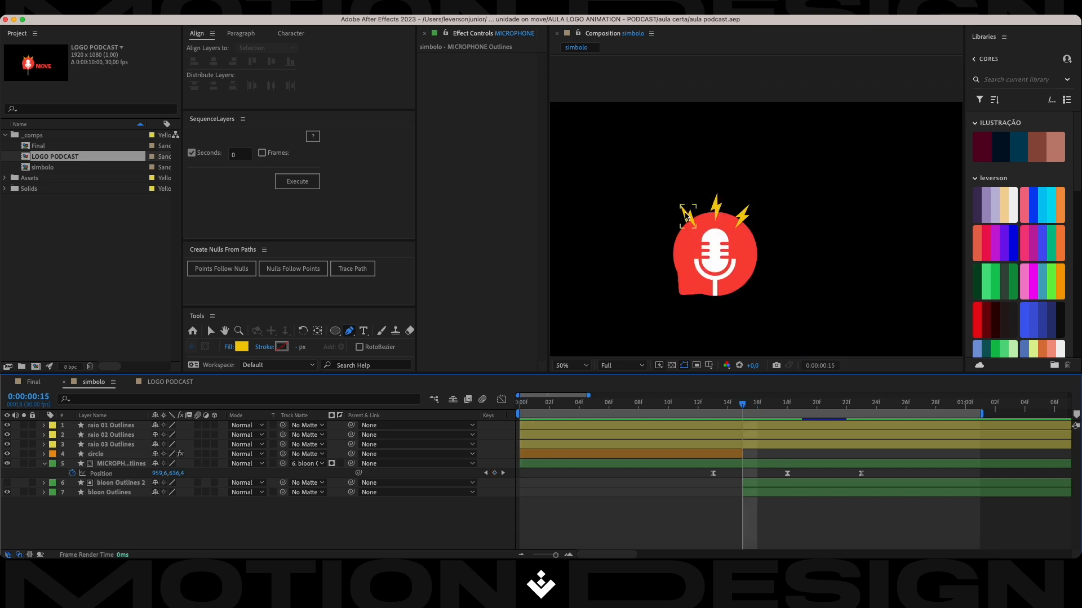
{"action": "scroll", "coordinate": [687, 216], "scroll_direction": "up", "scroll_amount": 2}
{"action": "key", "text": "v"}
{"action": "left_click", "coordinate": [126, 427]}
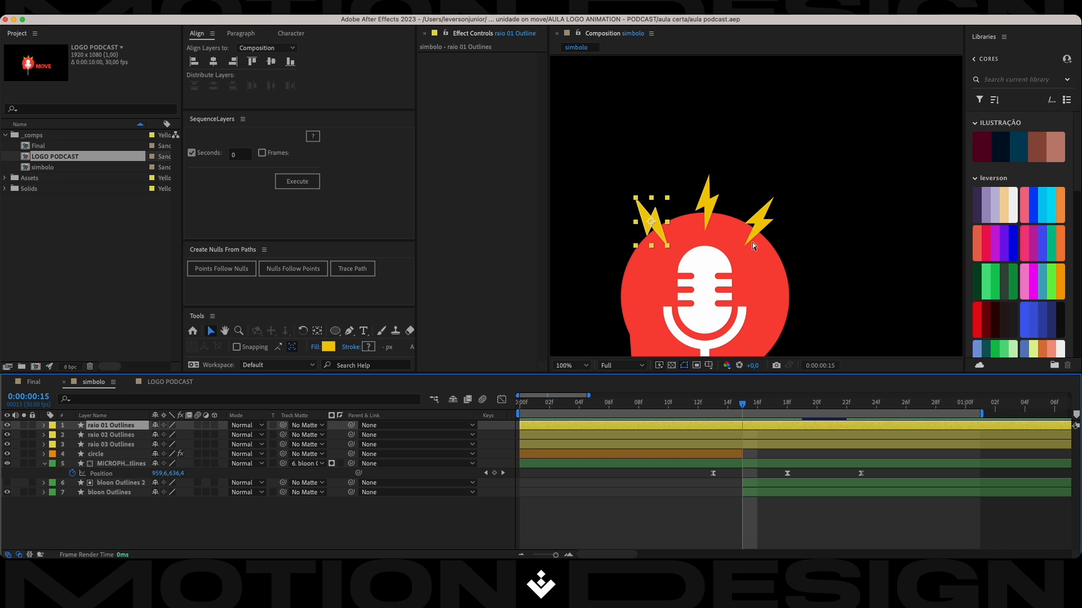
{"action": "left_click", "coordinate": [758, 225]}
{"action": "key", "text": "super+d"}
{"action": "left_click_drag", "start_coordinate": [762, 222], "coordinate": [812, 239]}
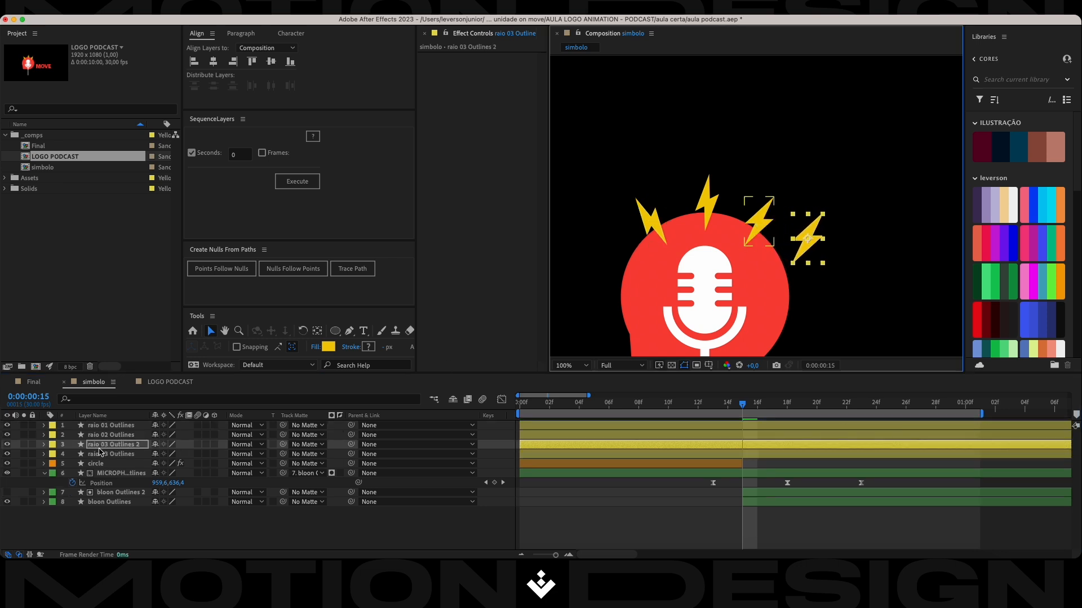
{"action": "left_click", "coordinate": [52, 445]}
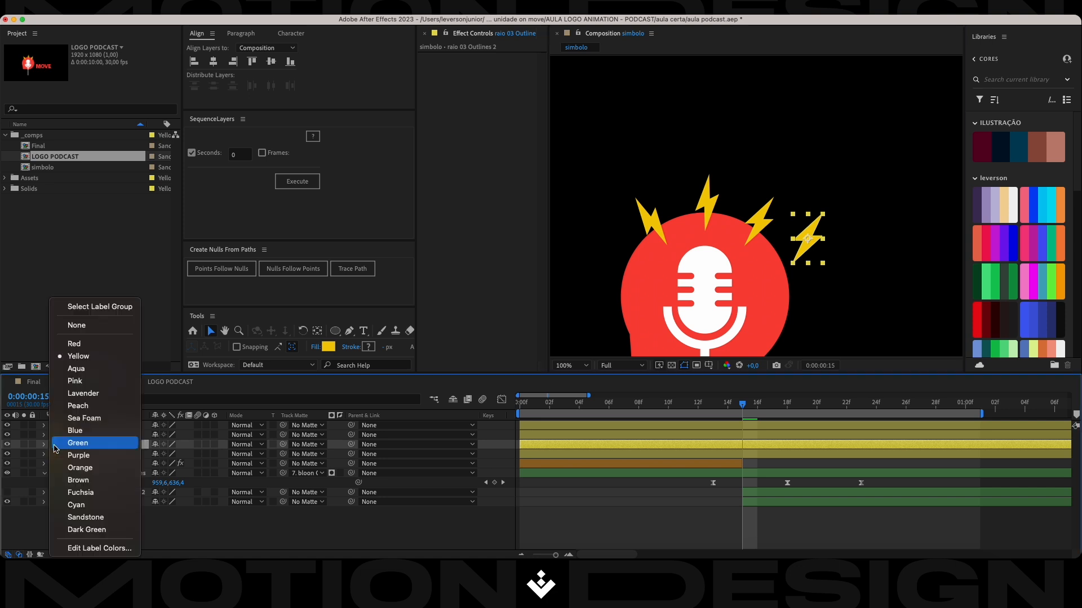
{"action": "left_click", "coordinate": [90, 431]}
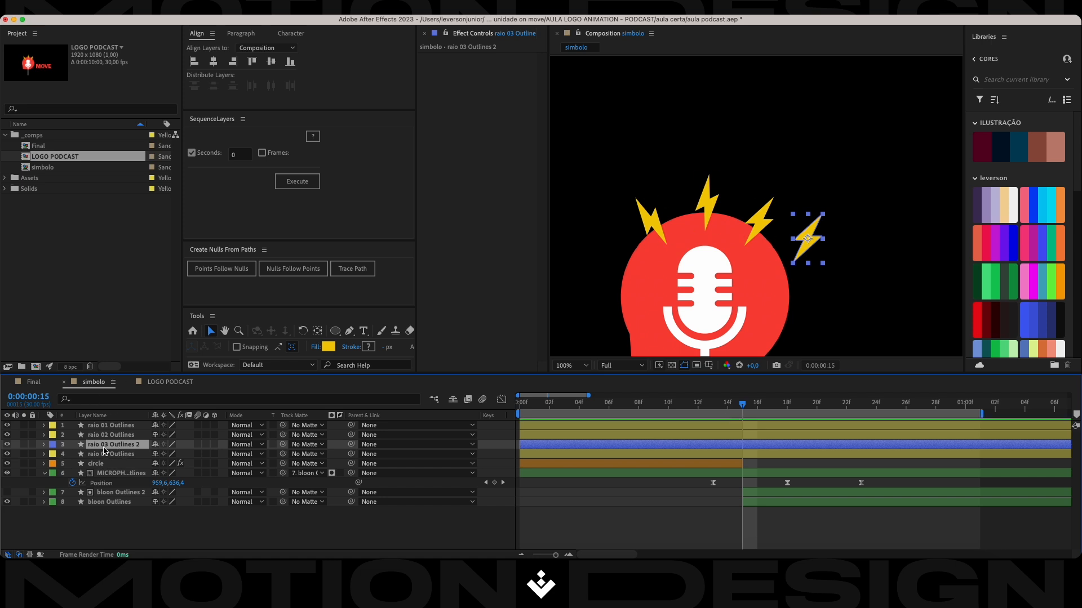
Scale the duplicated bolt to 58%, rotate it 24° and shift it slightly down, then save the project.
{"action": "key", "text": "s"}
{"action": "mouse_move", "coordinate": [169, 455]}
{"action": "left_mouse_down"}
{"action": "mouse_move", "coordinate": [181, 455]}
{"action": "mouse_move", "coordinate": [171, 457]}
{"action": "left_mouse_up"}
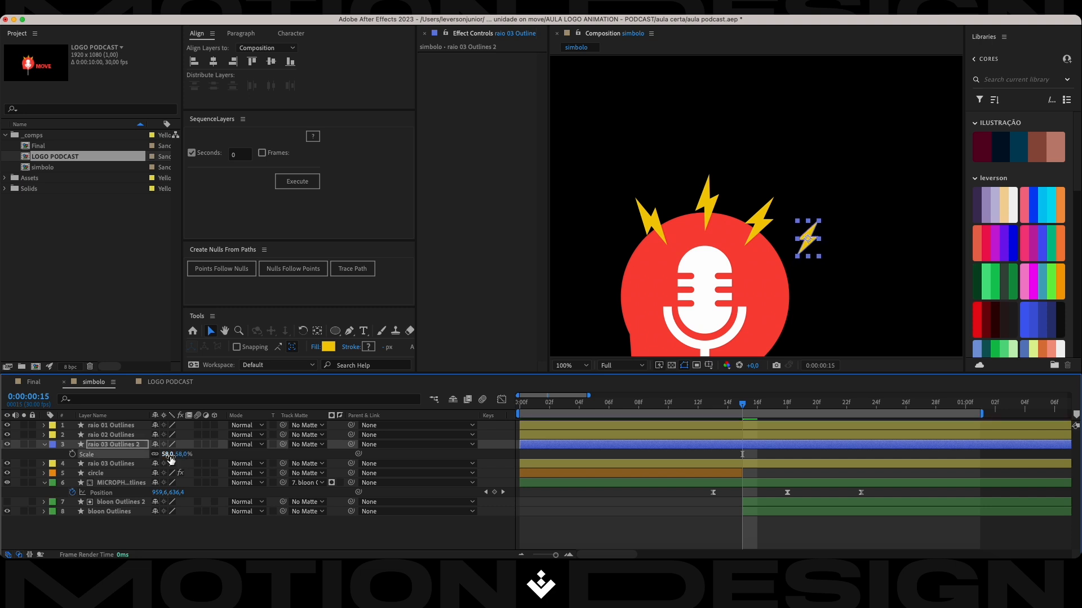
{"action": "key", "text": "shift+r"}
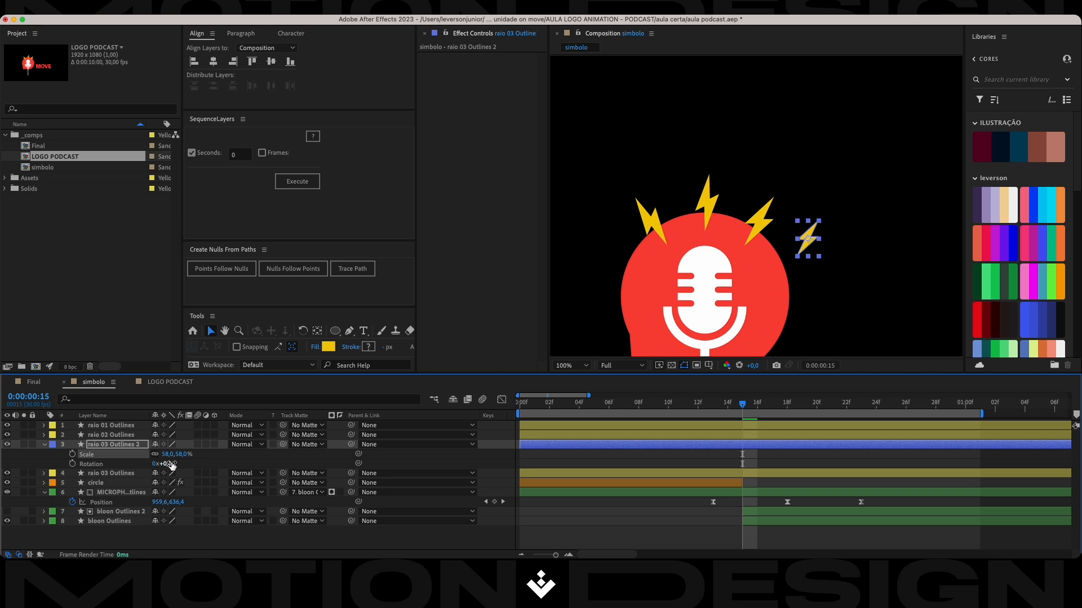
{"action": "left_click_drag", "start_coordinate": [168, 463], "coordinate": [189, 463]}
{"action": "scroll", "coordinate": [737, 292], "scroll_direction": "down", "scroll_amount": 4}
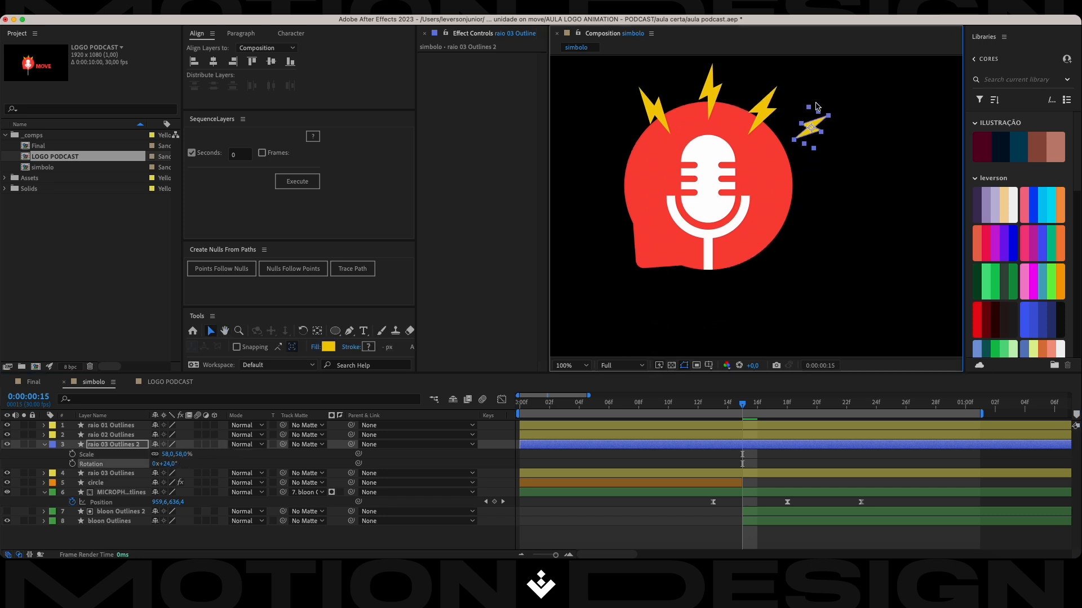
{"action": "left_click_drag", "start_coordinate": [811, 132], "coordinate": [811, 137]}
{"action": "key", "text": "super+s"}
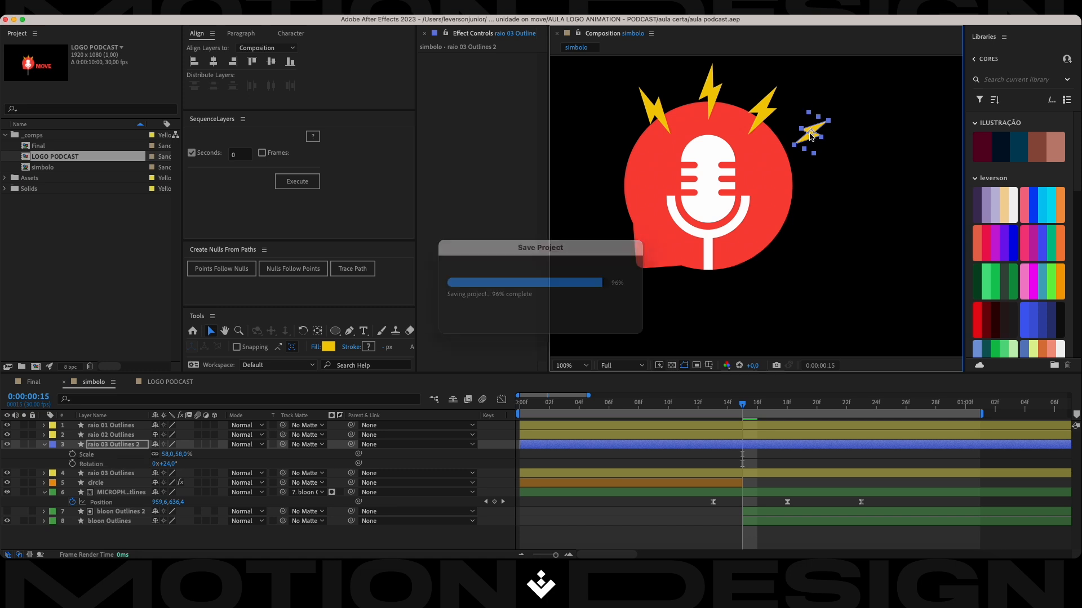
Adjust the duplicated bolt's rotation to 26°.
{"action": "left_click_drag", "start_coordinate": [169, 464], "coordinate": [175, 463]}
{"action": "left_click", "coordinate": [621, 308]}
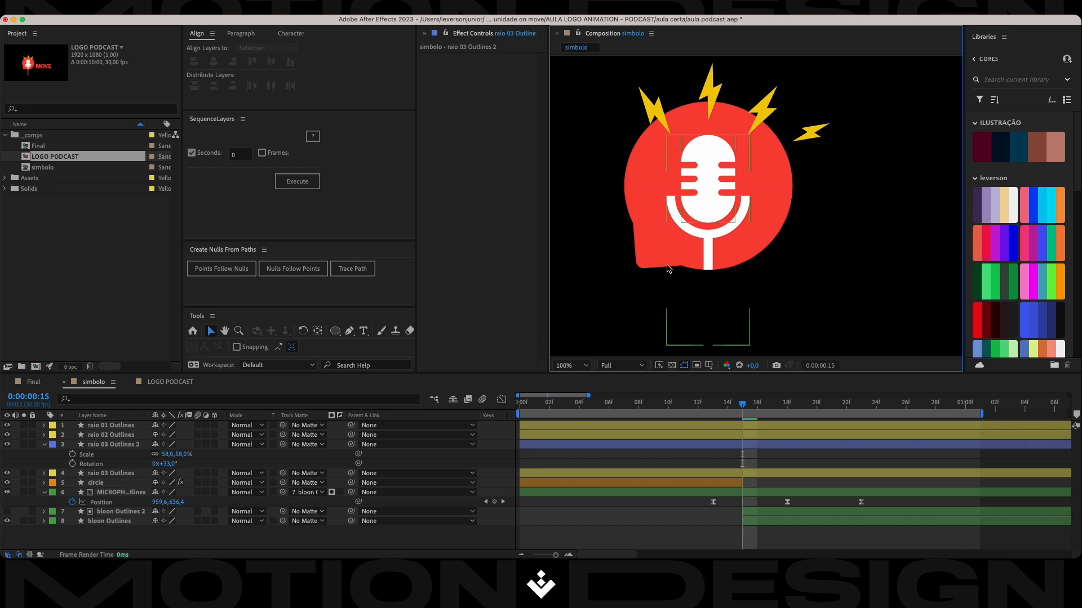
{"action": "left_click", "coordinate": [820, 133]}
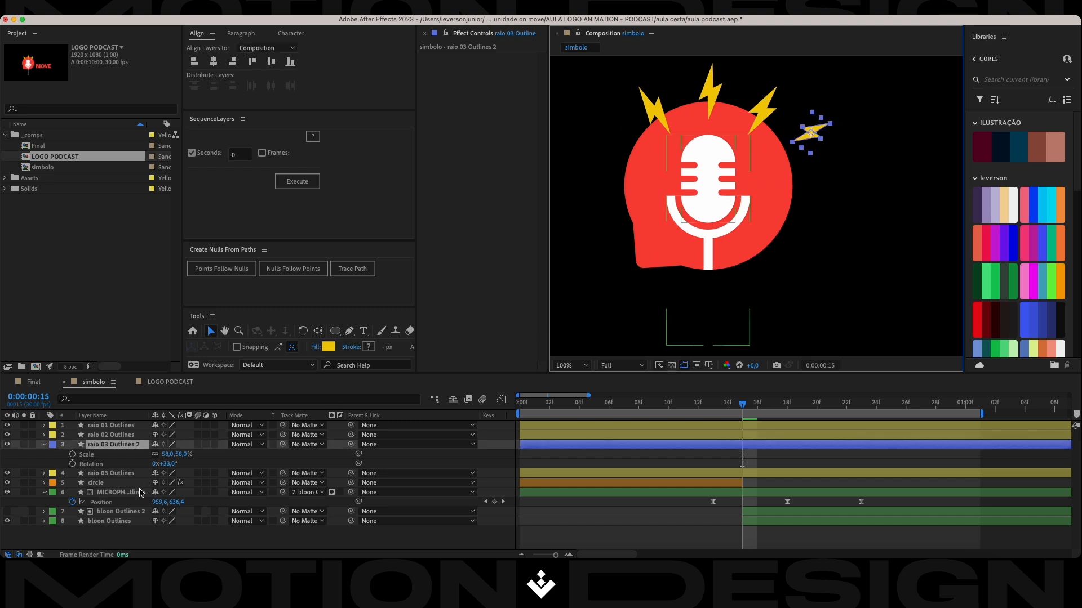
{"action": "left_click", "coordinate": [165, 464]}
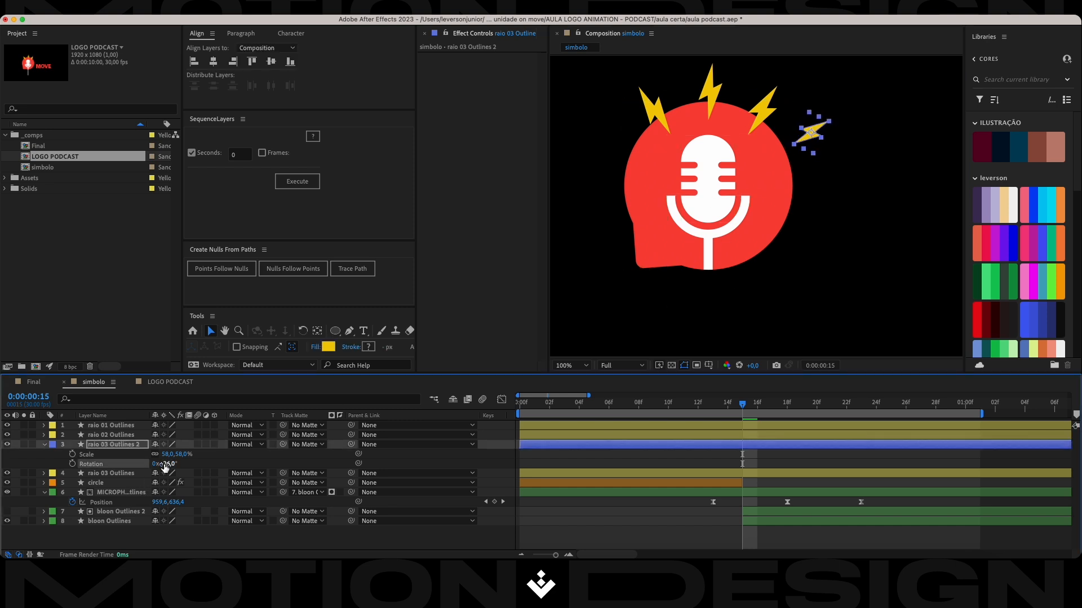
{"action": "left_click", "coordinate": [94, 448]}
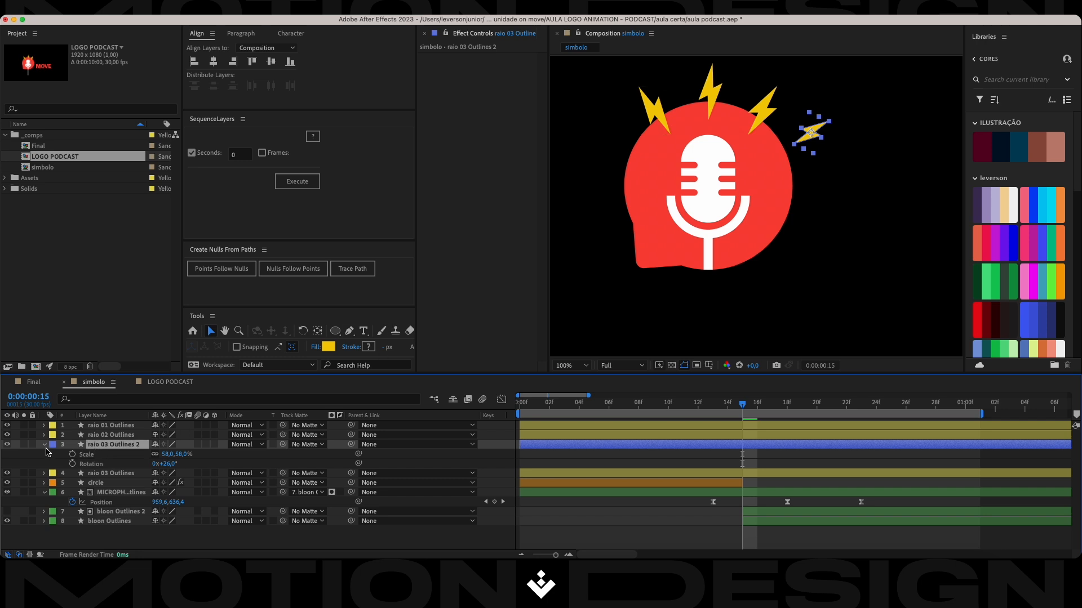
Expand the contents of raio 03 Outlines 2 and delete Fill 1 from Group 1.
{"action": "left_click", "coordinate": [45, 446]}
{"action": "left_click", "coordinate": [45, 446]}
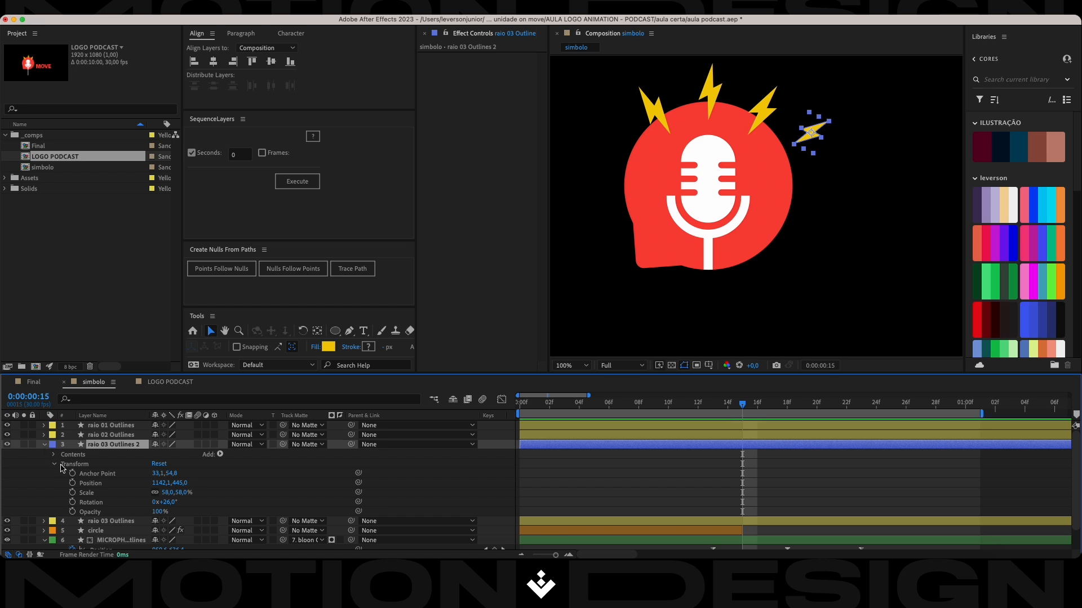
{"action": "left_click", "coordinate": [54, 465]}
{"action": "left_click", "coordinate": [54, 455]}
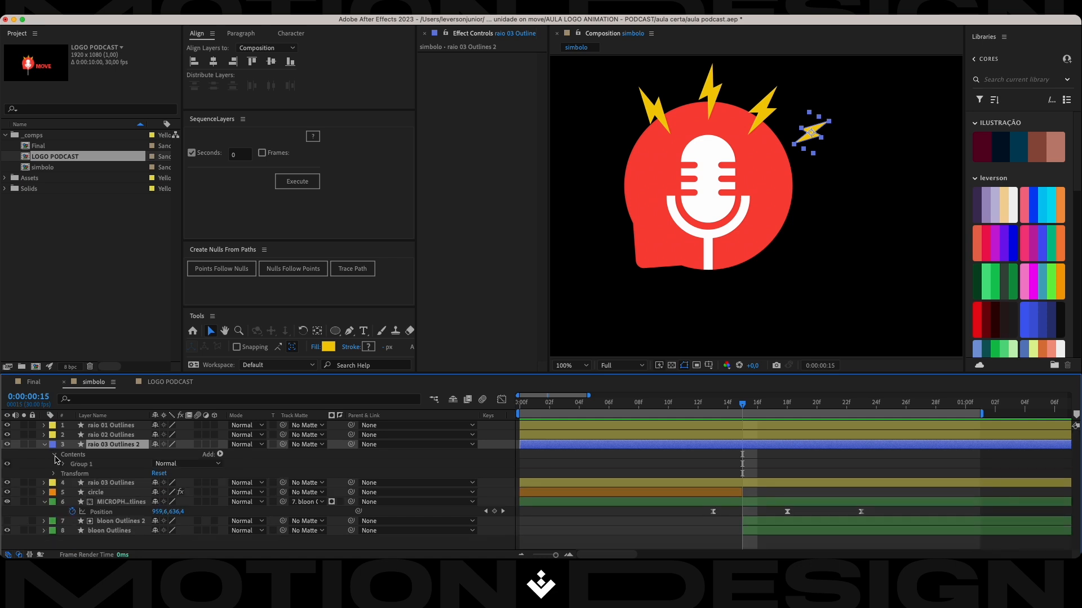
{"action": "left_click", "coordinate": [64, 464]}
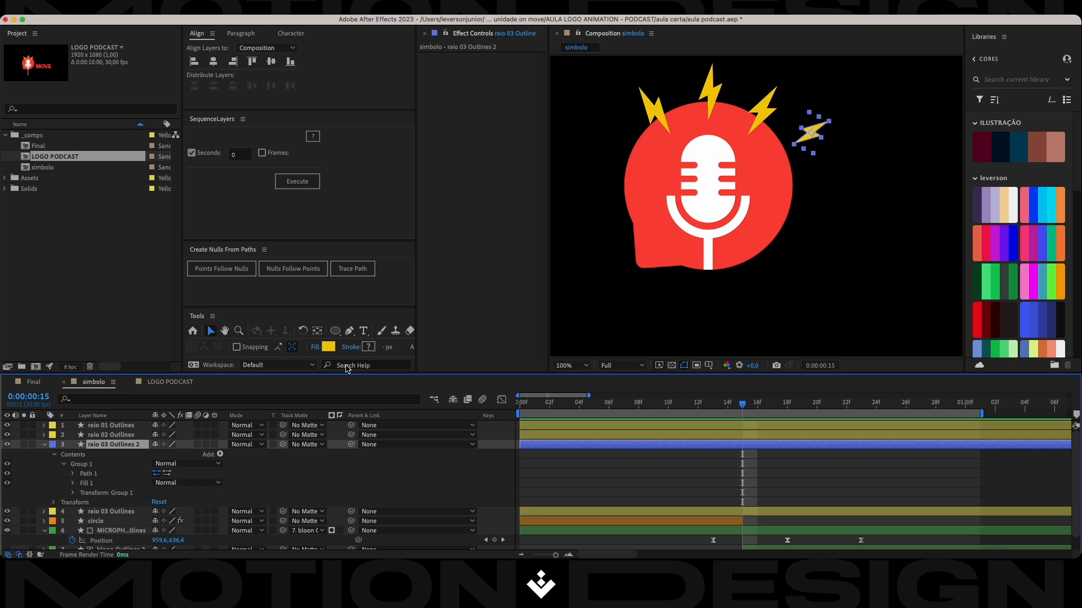
{"action": "left_click", "coordinate": [45, 446]}
{"action": "left_click", "coordinate": [45, 447]}
{"action": "left_click", "coordinate": [95, 484]}
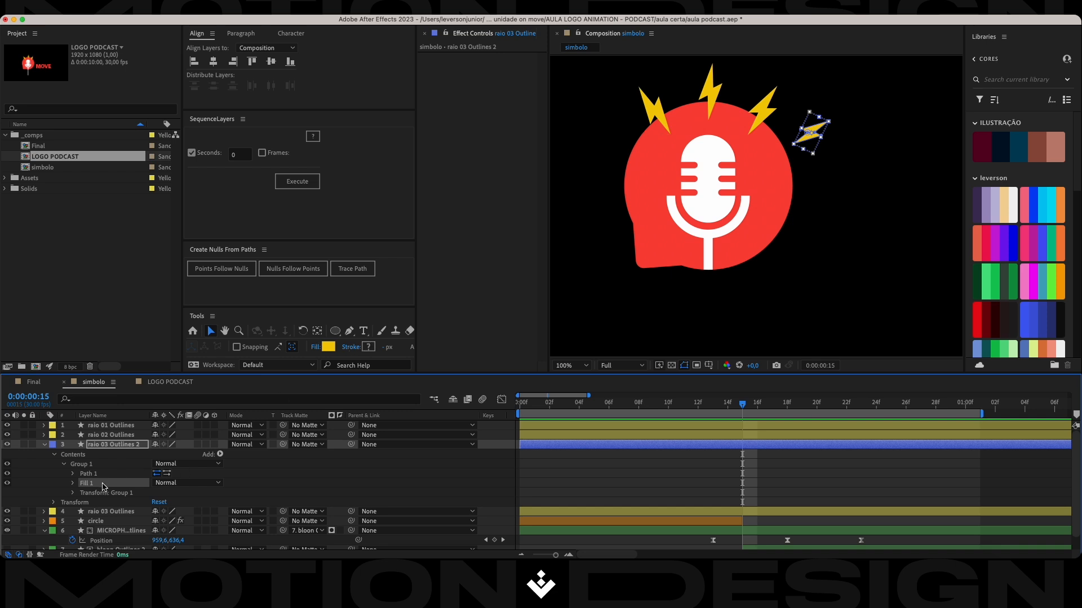
{"action": "key", "text": "Delete"}
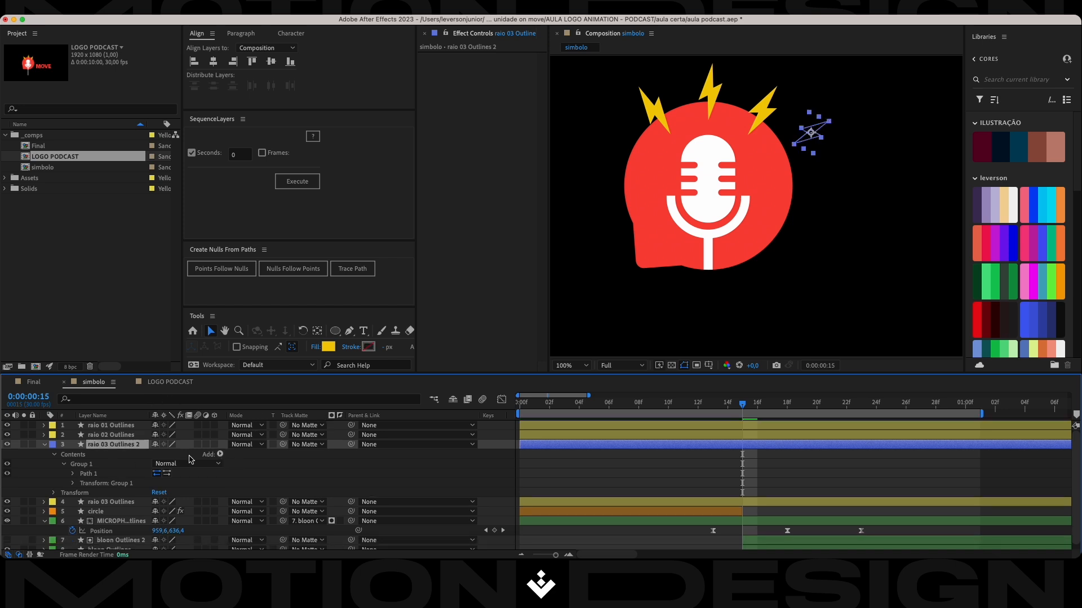
Add a stroke to raio 03 Outlines 2 and set its colour to yellow F2CB05.
{"action": "left_click", "coordinate": [216, 455]}
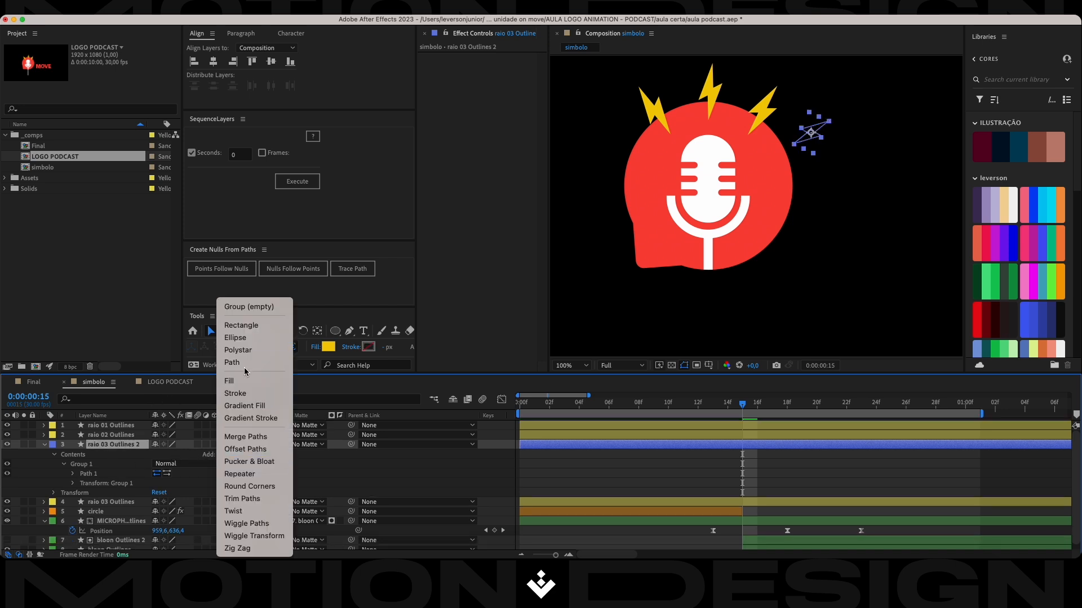
{"action": "left_click", "coordinate": [242, 394]}
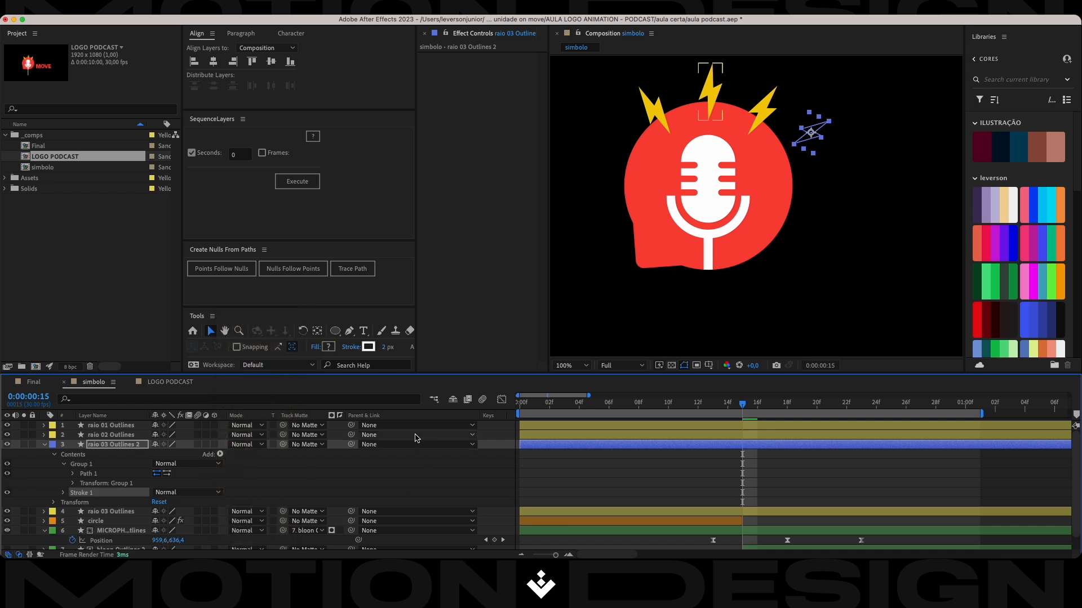
{"action": "left_click", "coordinate": [369, 347]}
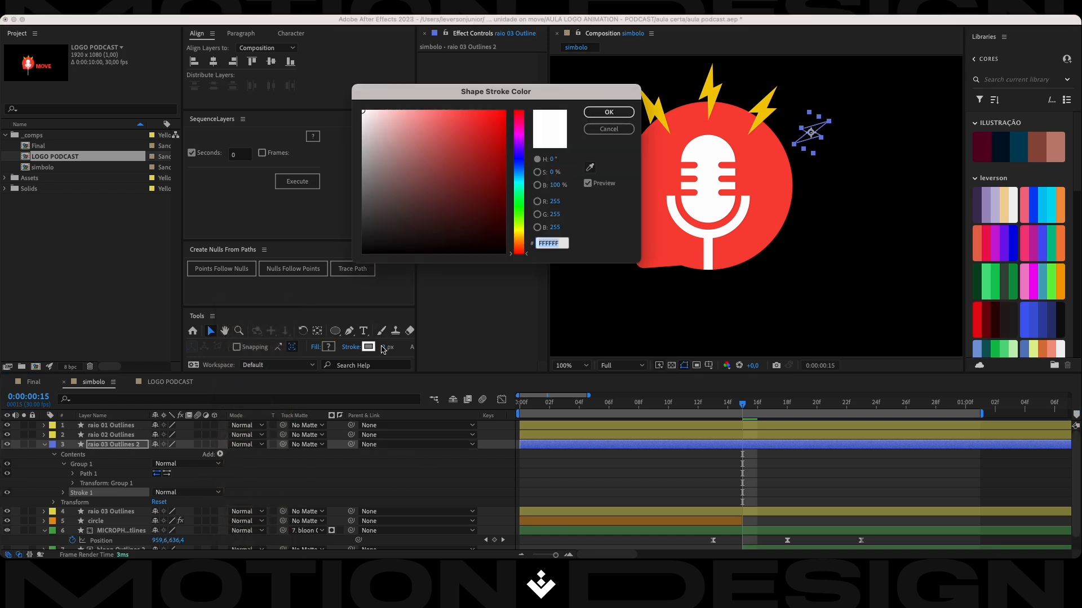
{"action": "type", "text": "F2CB05"}
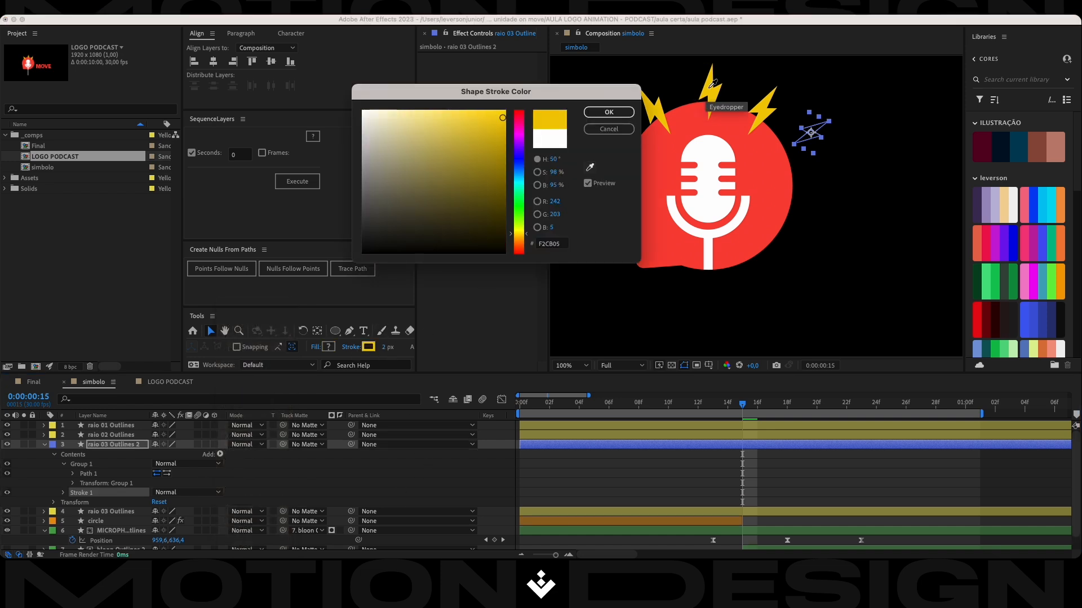
{"action": "left_click", "coordinate": [607, 113]}
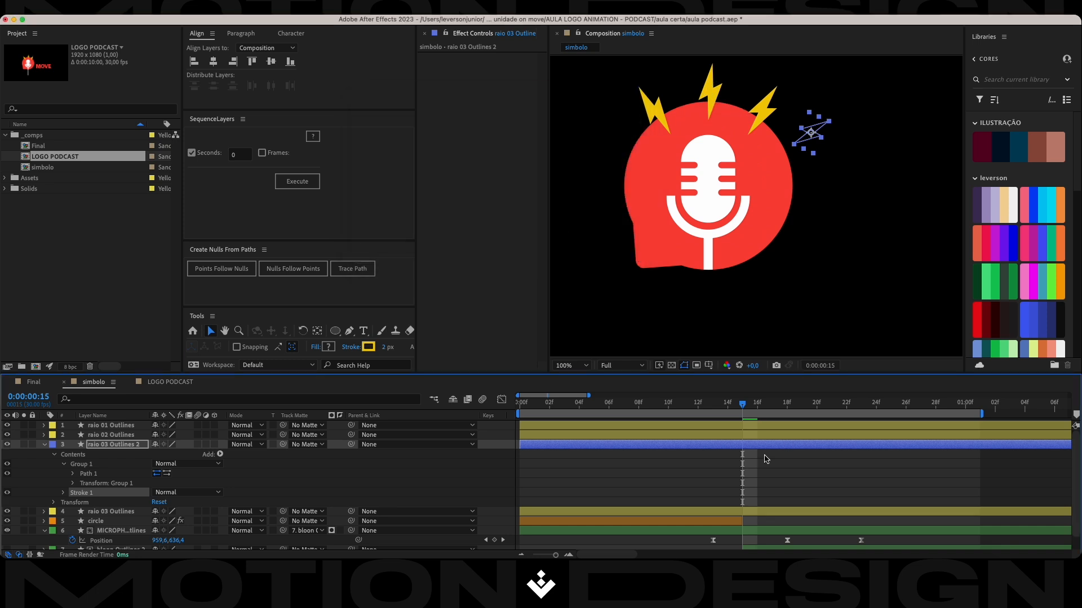
{"action": "left_click", "coordinate": [765, 479]}
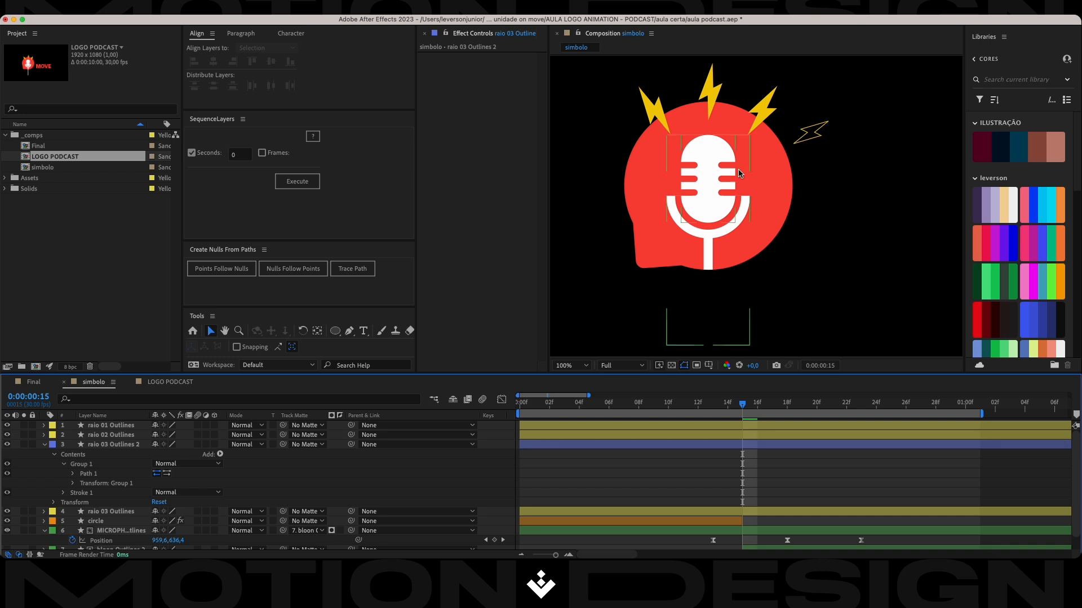
Compare how the outlined bolt renders at Half and Full preview resolution, returning to Full.
{"action": "left_click", "coordinate": [818, 136]}
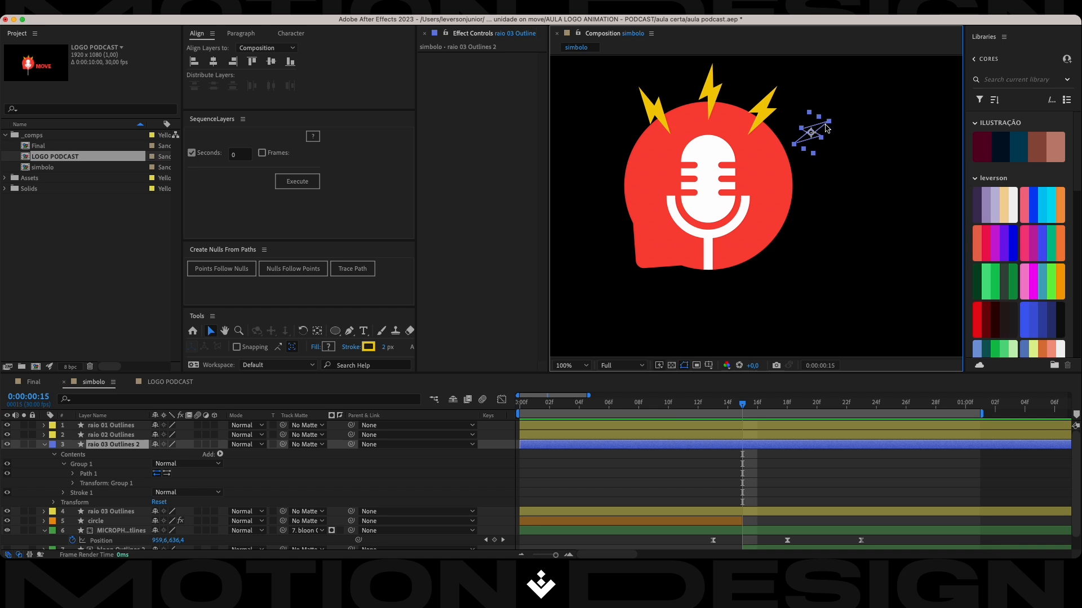
{"action": "scroll", "coordinate": [819, 136], "scroll_direction": "up", "scroll_amount": 2}
{"action": "scroll", "coordinate": [820, 164], "scroll_direction": "down", "scroll_amount": 2}
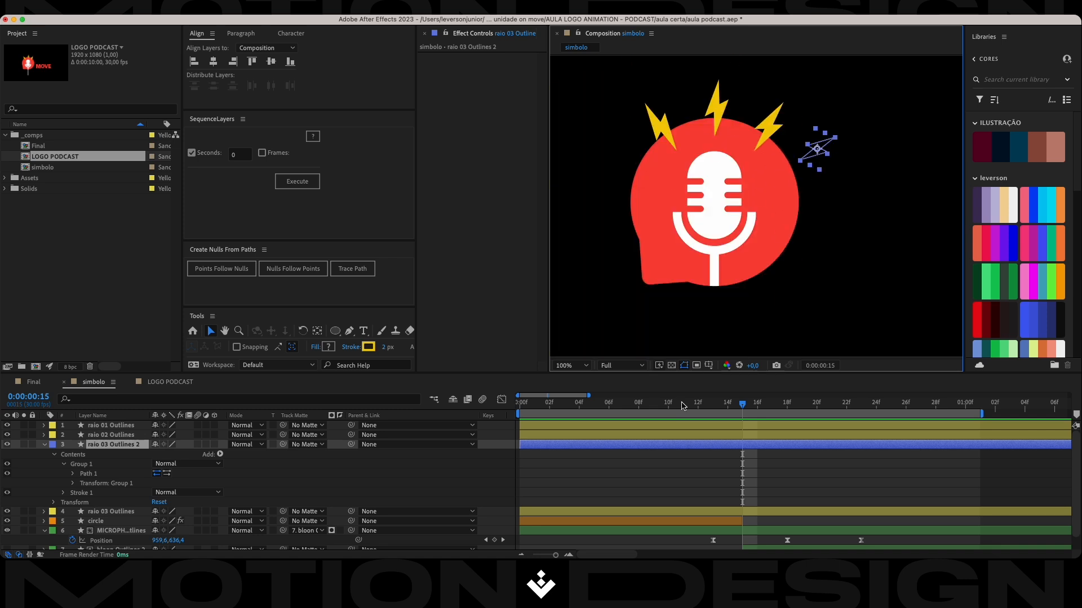
{"action": "left_click", "coordinate": [617, 365]}
{"action": "left_click", "coordinate": [620, 405]}
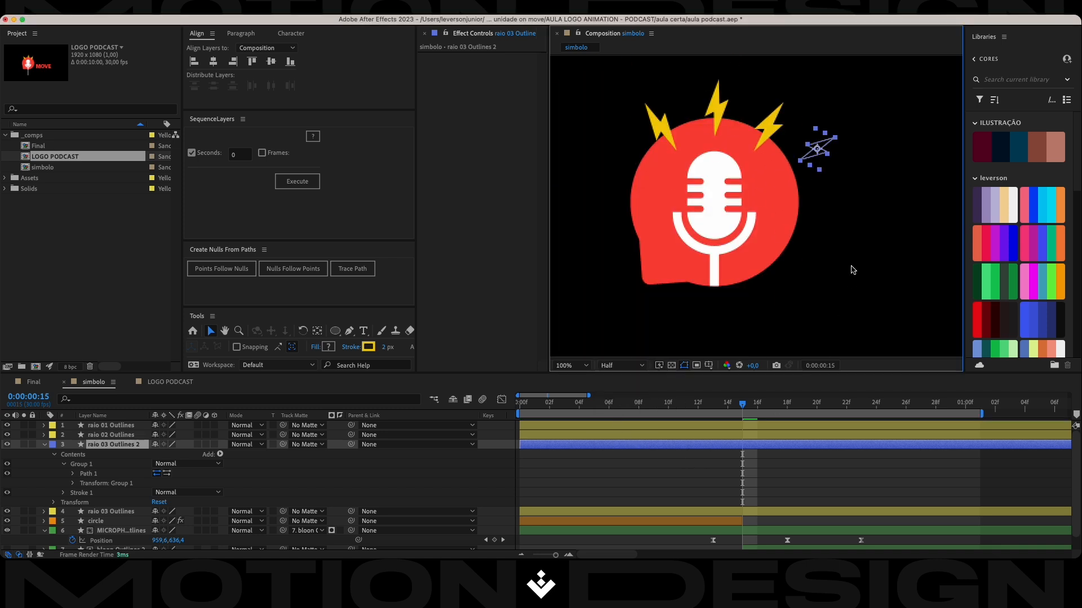
{"action": "left_click", "coordinate": [820, 457]}
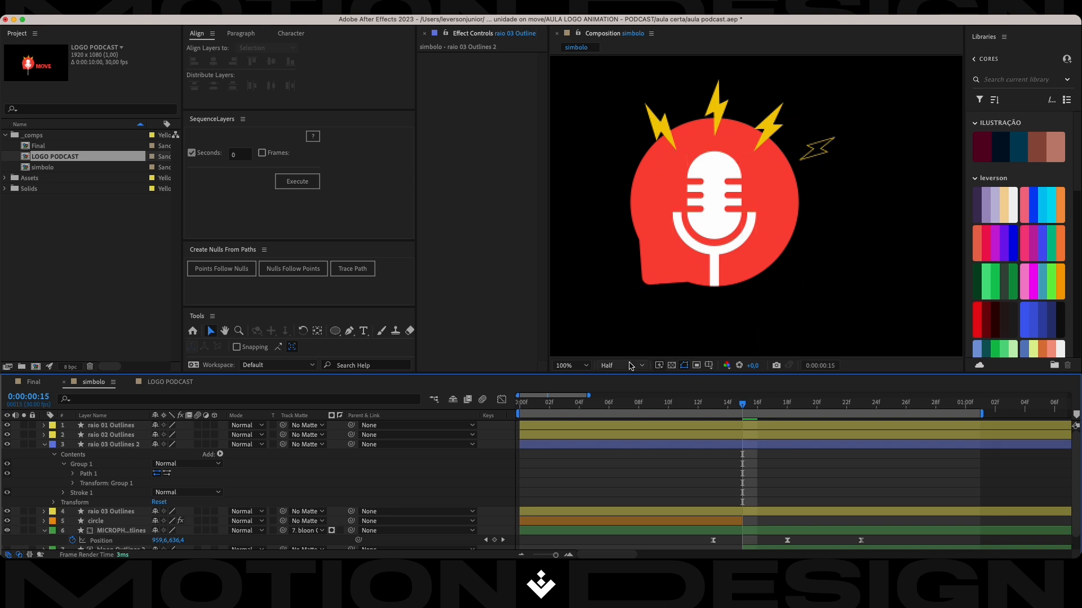
{"action": "left_click", "coordinate": [620, 365]}
{"action": "left_click", "coordinate": [616, 393]}
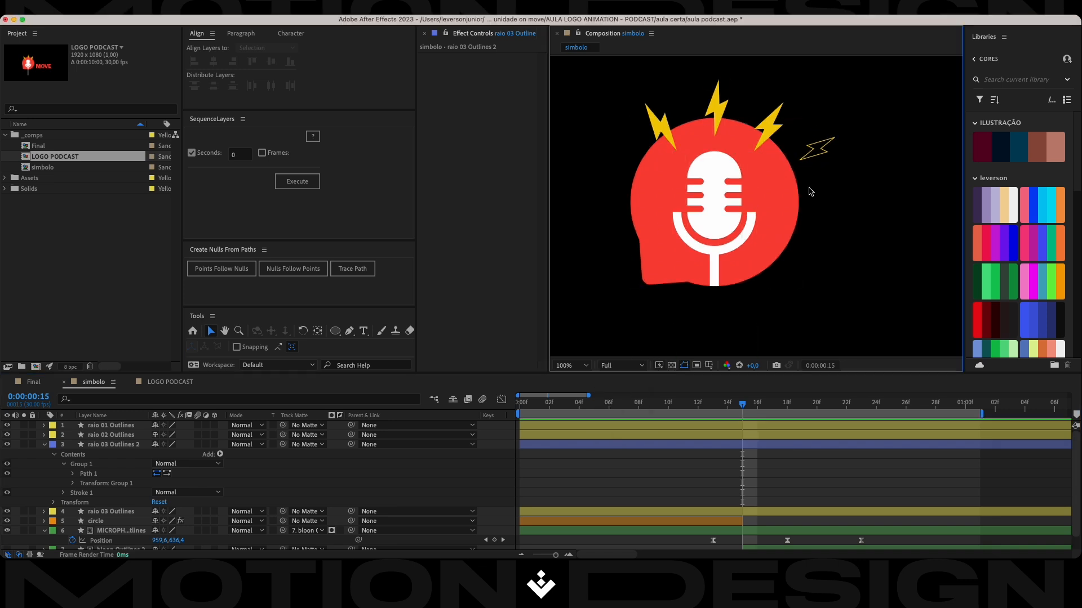
Add Trim Paths to raio 03 Outlines 2 and expand its properties.
{"action": "left_click", "coordinate": [811, 145]}
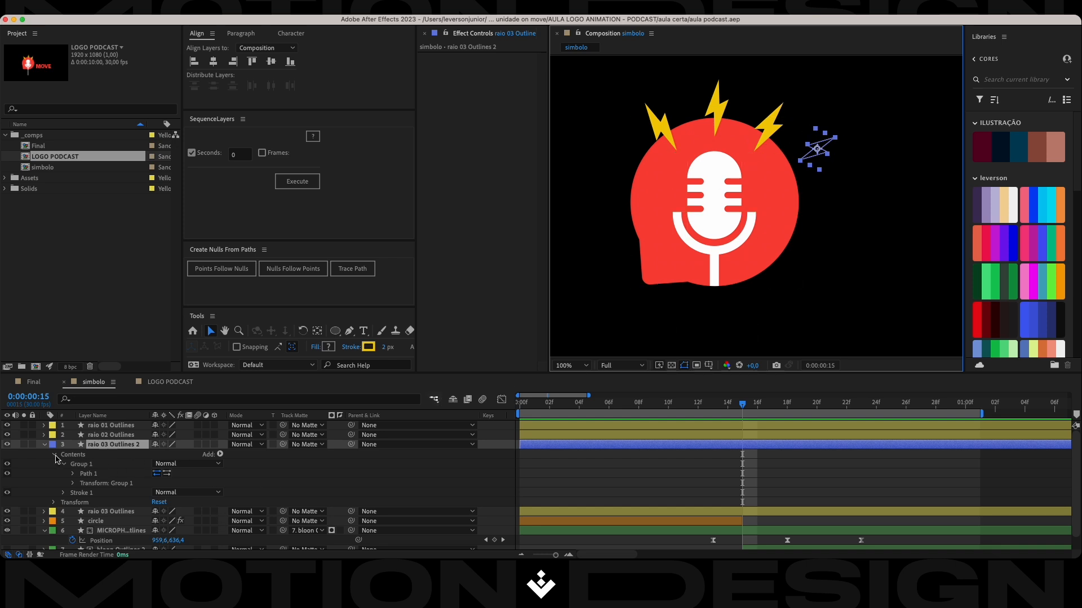
{"action": "left_click", "coordinate": [44, 446]}
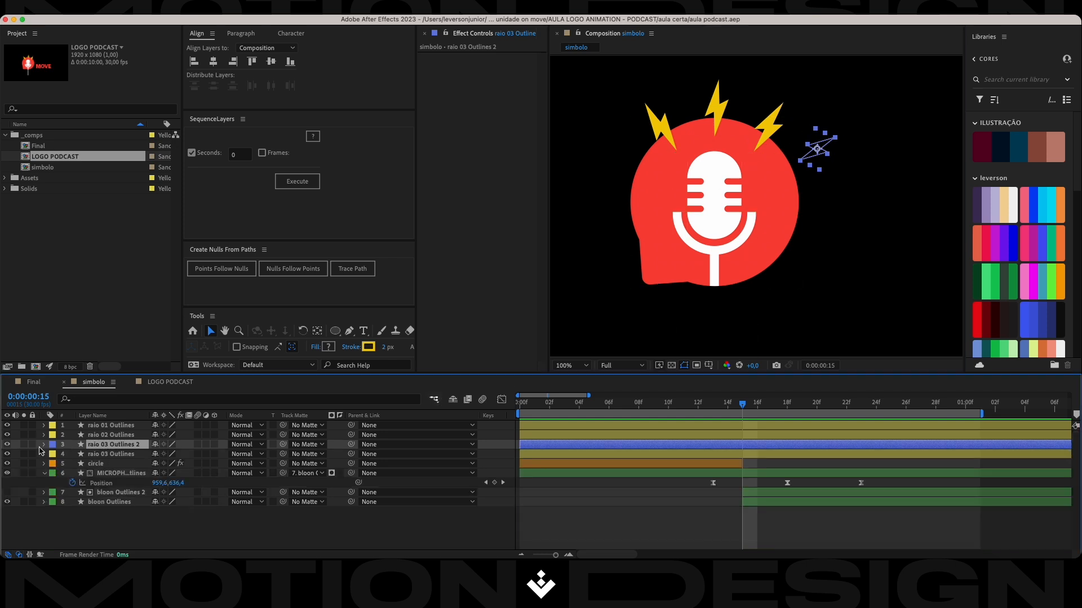
{"action": "left_click", "coordinate": [44, 445]}
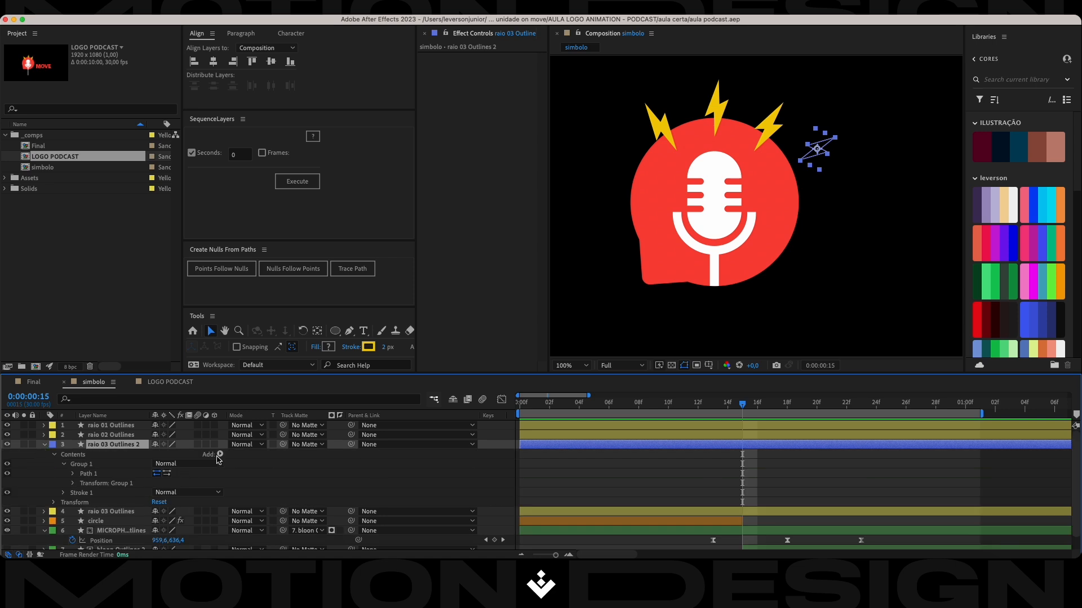
{"action": "left_click", "coordinate": [221, 455]}
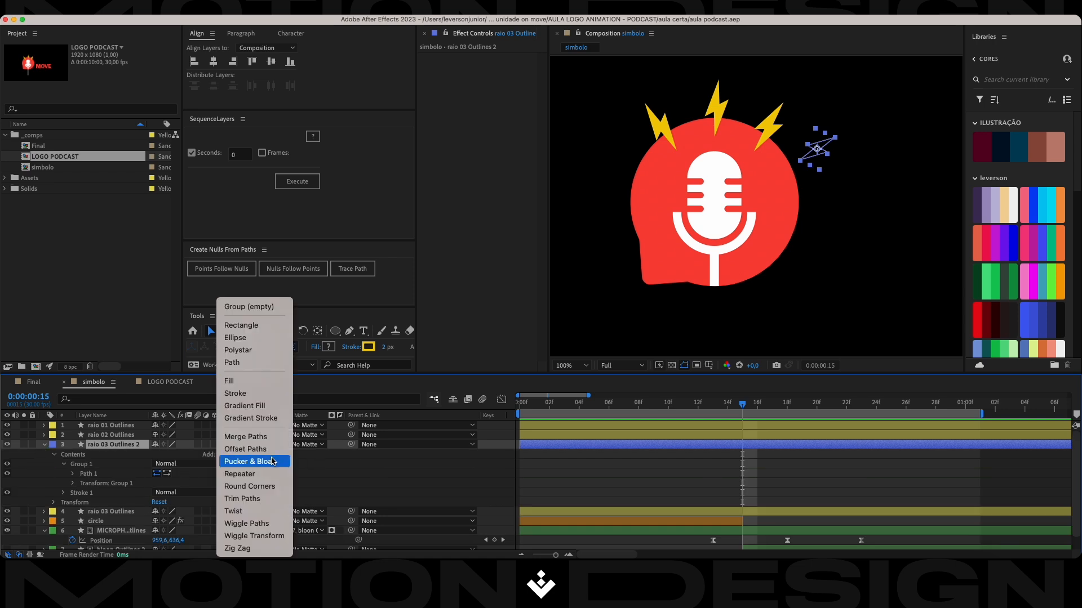
{"action": "left_click", "coordinate": [264, 498]}
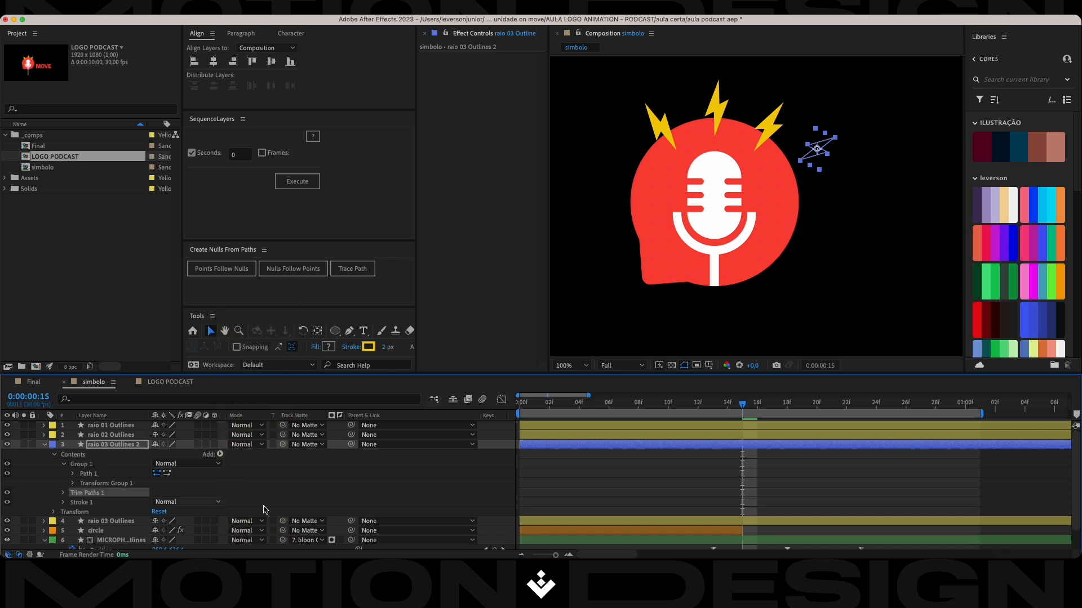
{"action": "left_click", "coordinate": [55, 454]}
{"action": "left_click", "coordinate": [55, 454]}
{"action": "left_click", "coordinate": [56, 455]}
{"action": "left_click", "coordinate": [55, 455]}
{"action": "left_click", "coordinate": [63, 493]}
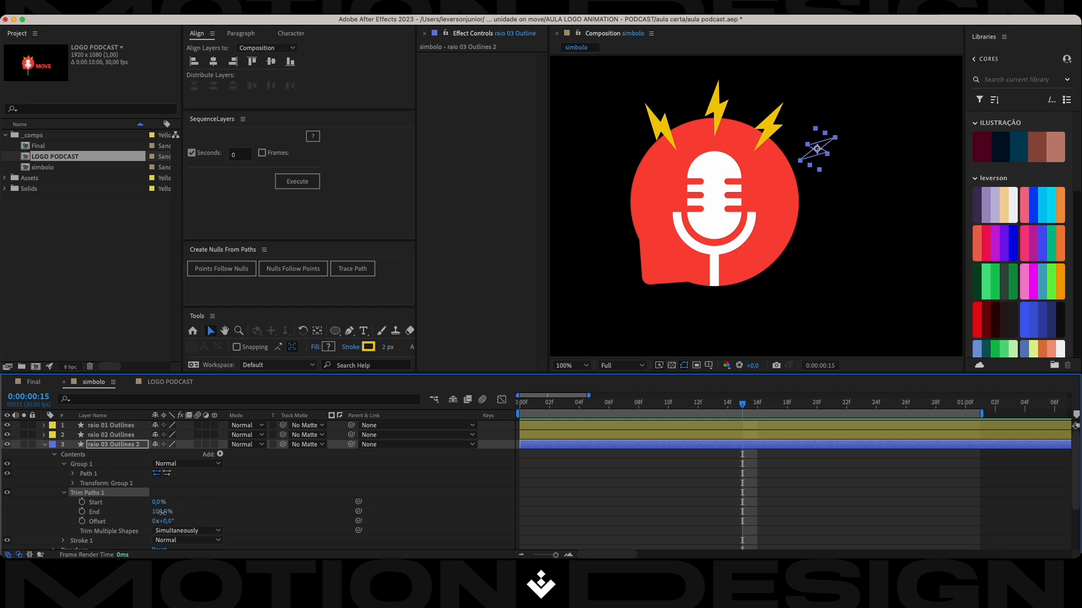
At frame 15, set Trim Paths End to 0% and add keyframes for both Start and End.
{"action": "left_click_drag", "start_coordinate": [162, 513], "coordinate": [82, 511]}
{"action": "left_click", "coordinate": [81, 512]}
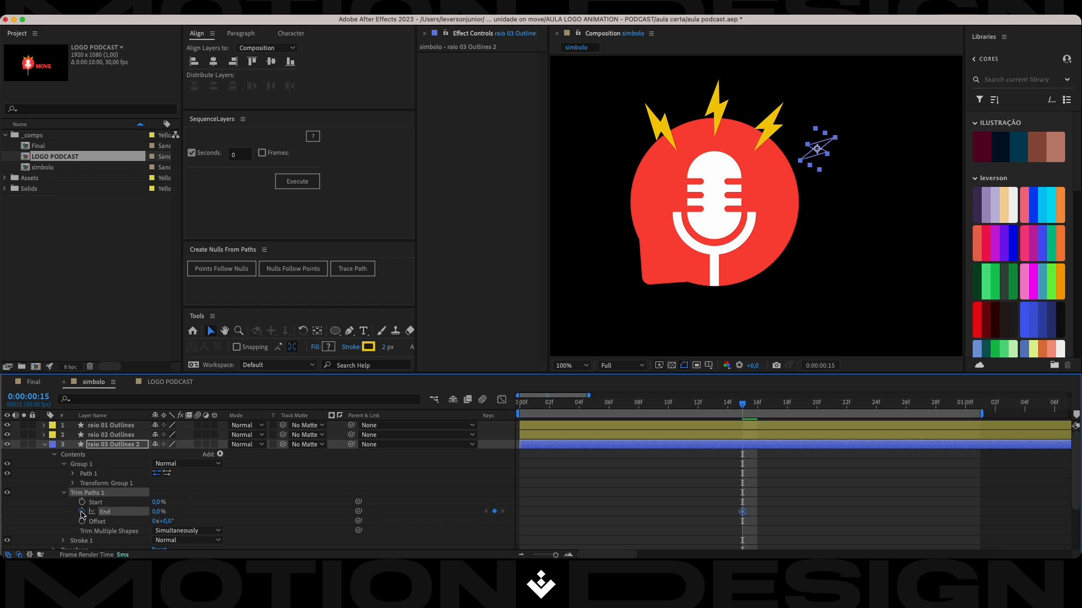
{"action": "left_click", "coordinate": [82, 502]}
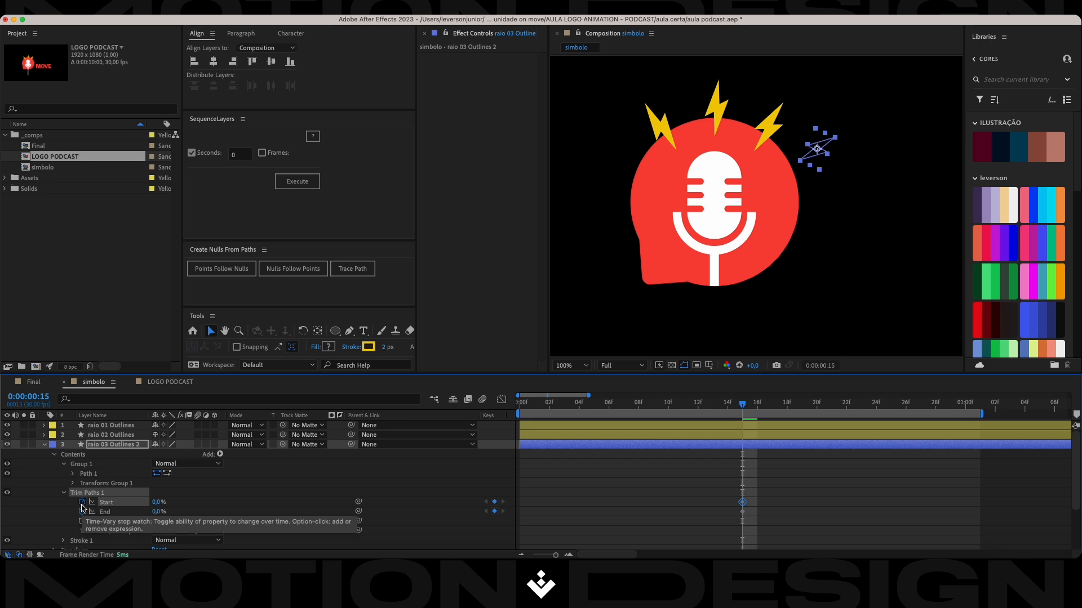
At frame 25, set Trim Paths Start and End to 100%.
{"action": "key", "text": "shift+Page_Down"}
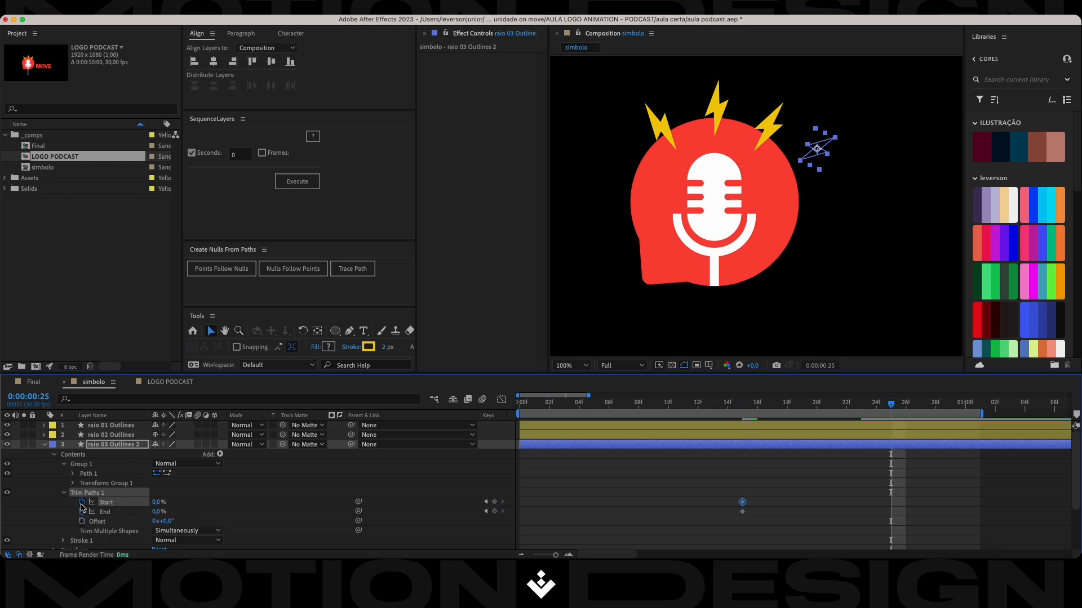
{"action": "left_click", "coordinate": [159, 502]}
{"action": "type", "text": "99"}
{"action": "key", "text": "Return"}
{"action": "left_click_drag", "start_coordinate": [160, 502], "coordinate": [363, 526]}
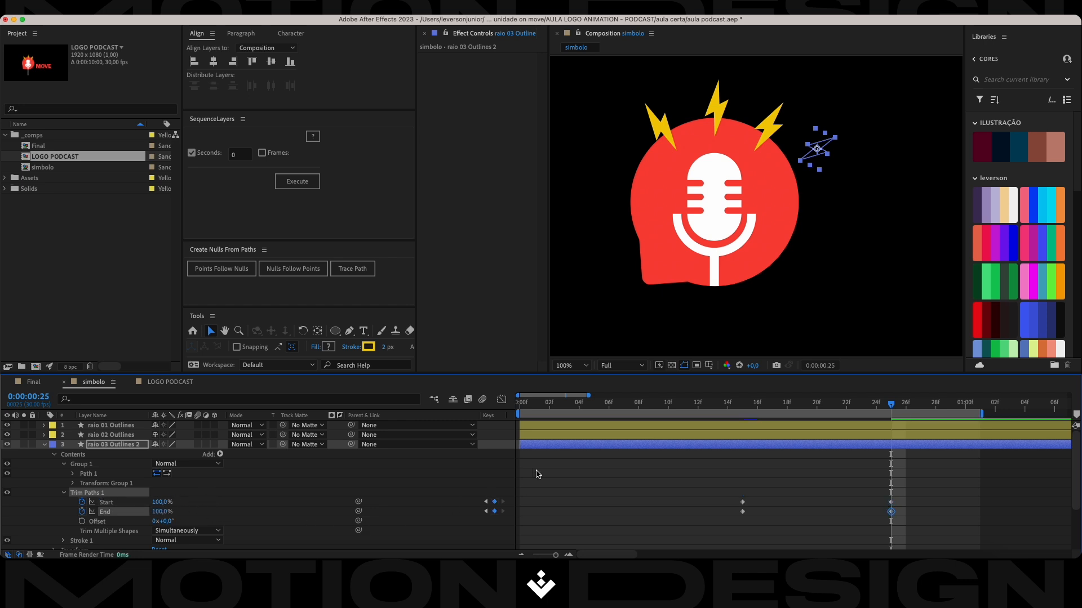
Shift both Trim Paths End keyframes two frames later, to frames 17 and 27.
{"action": "left_click", "coordinate": [763, 461]}
{"action": "left_click_drag", "start_coordinate": [902, 509], "coordinate": [722, 519]}
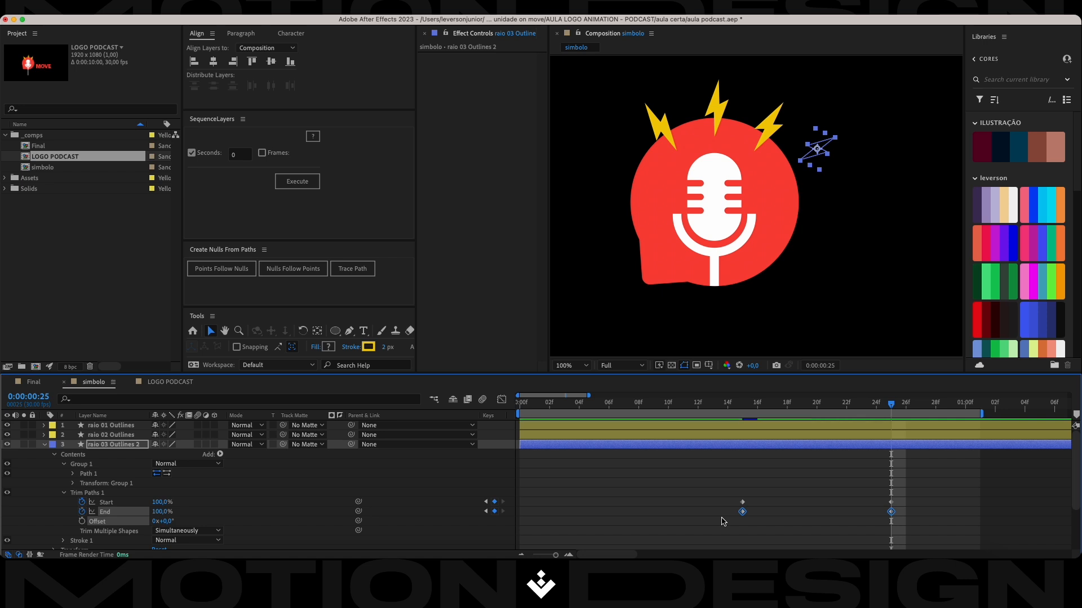
{"action": "left_click_drag", "start_coordinate": [742, 511], "coordinate": [772, 512]}
{"action": "left_click", "coordinate": [766, 459]}
Easy-ease all Trim Paths keyframes, lengthen the slowdown into the last ones in the graph, and save the project.
{"action": "left_click_drag", "start_coordinate": [946, 483], "coordinate": [717, 532]}
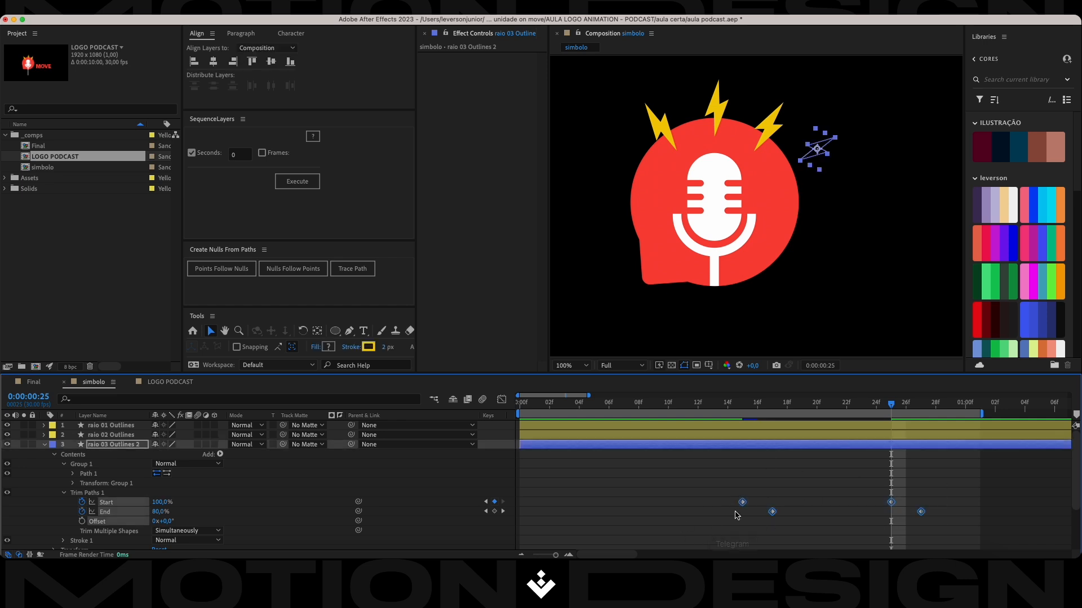
{"action": "key", "text": "F9"}
{"action": "left_click", "coordinate": [502, 399]}
{"action": "left_click_drag", "start_coordinate": [936, 505], "coordinate": [786, 524]}
{"action": "key", "text": "cmd+s"}
{"action": "left_click_drag", "start_coordinate": [897, 411], "coordinate": [757, 406]}
{"action": "left_click", "coordinate": [501, 400]}
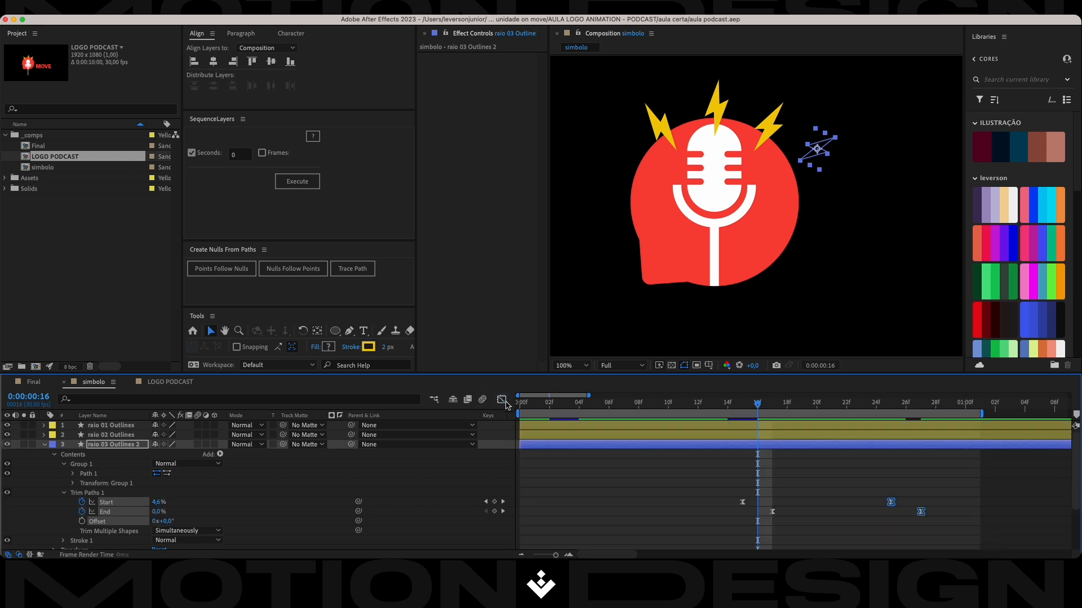
Play the animation from the beginning to review the outlined bolt's trim motion.
{"action": "left_click", "coordinate": [794, 496]}
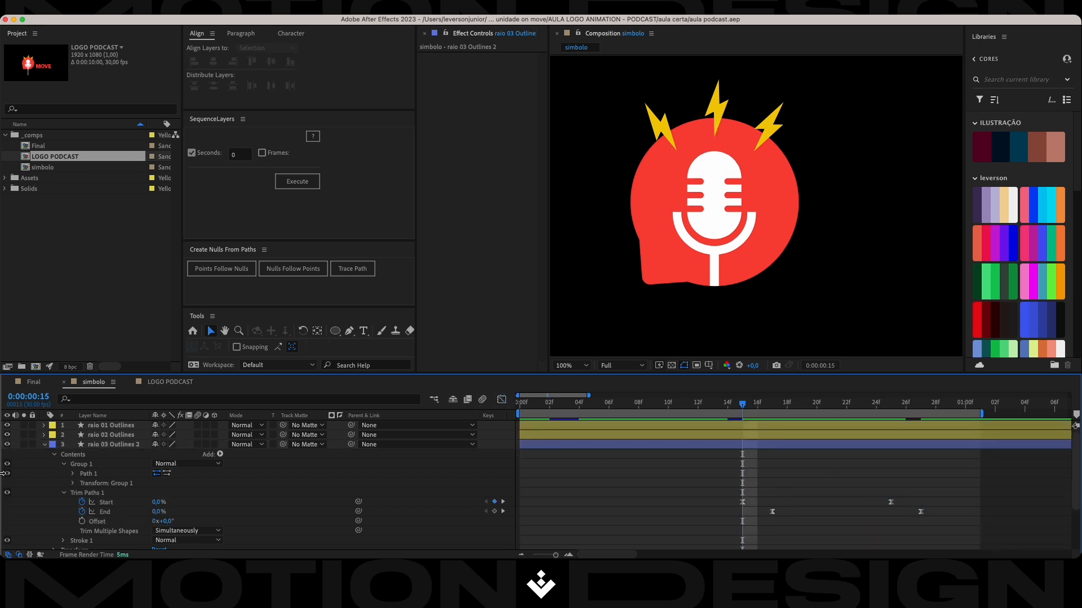
{"action": "left_click", "coordinate": [105, 505]}
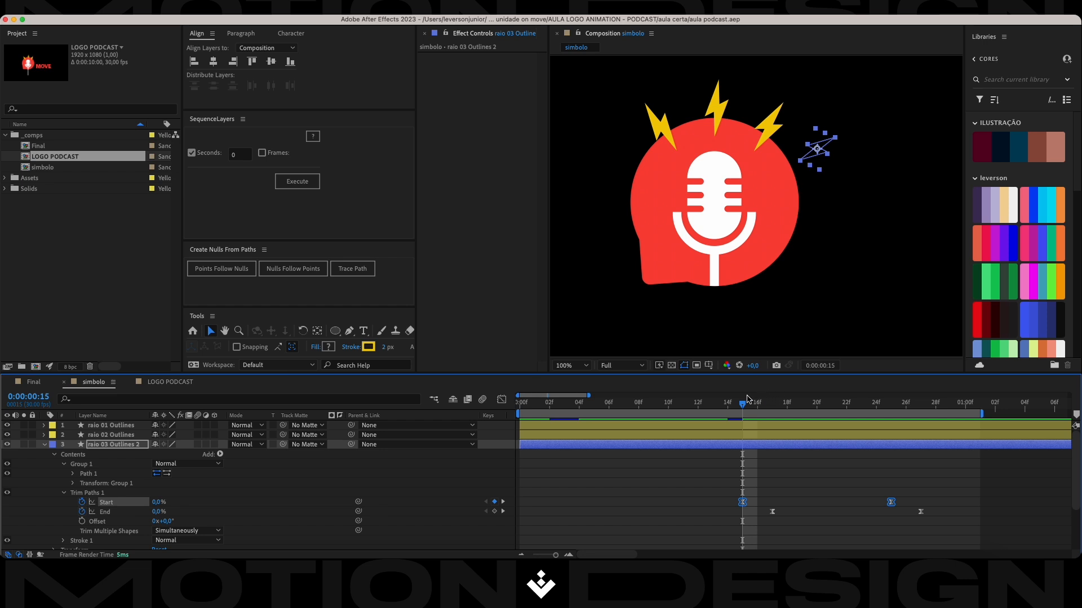
{"action": "left_click", "coordinate": [772, 472]}
{"action": "mouse_move", "coordinate": [744, 408]}
{"action": "left_mouse_down"}
{"action": "mouse_move", "coordinate": [835, 416]}
{"action": "mouse_move", "coordinate": [445, 418]}
{"action": "left_mouse_up"}
{"action": "key", "text": "space"}
{"action": "key", "text": "space"}
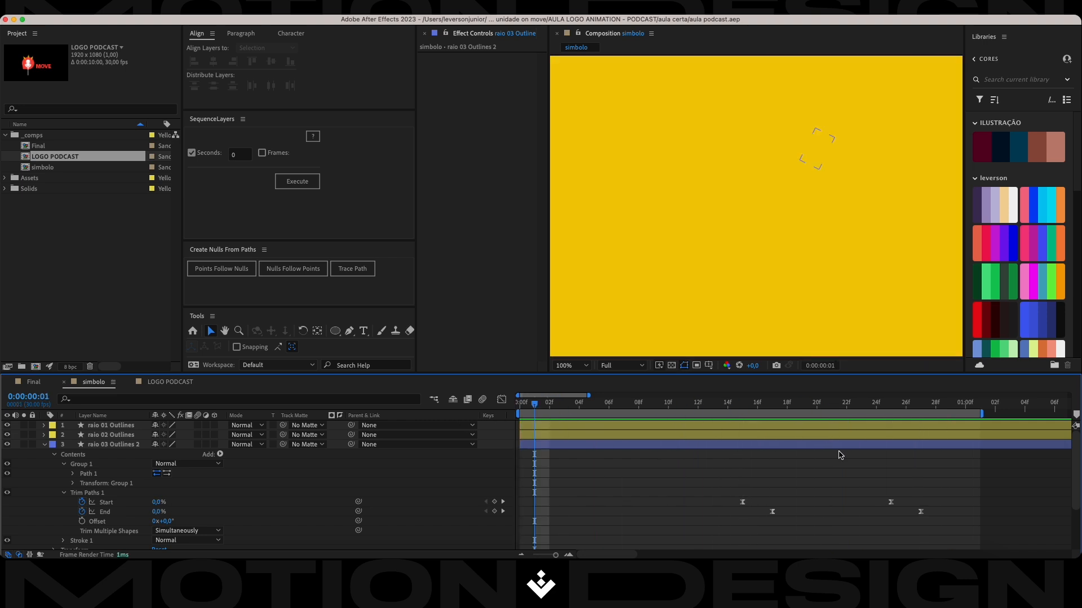
{"action": "key", "text": "space"}
{"action": "key", "text": "space"}
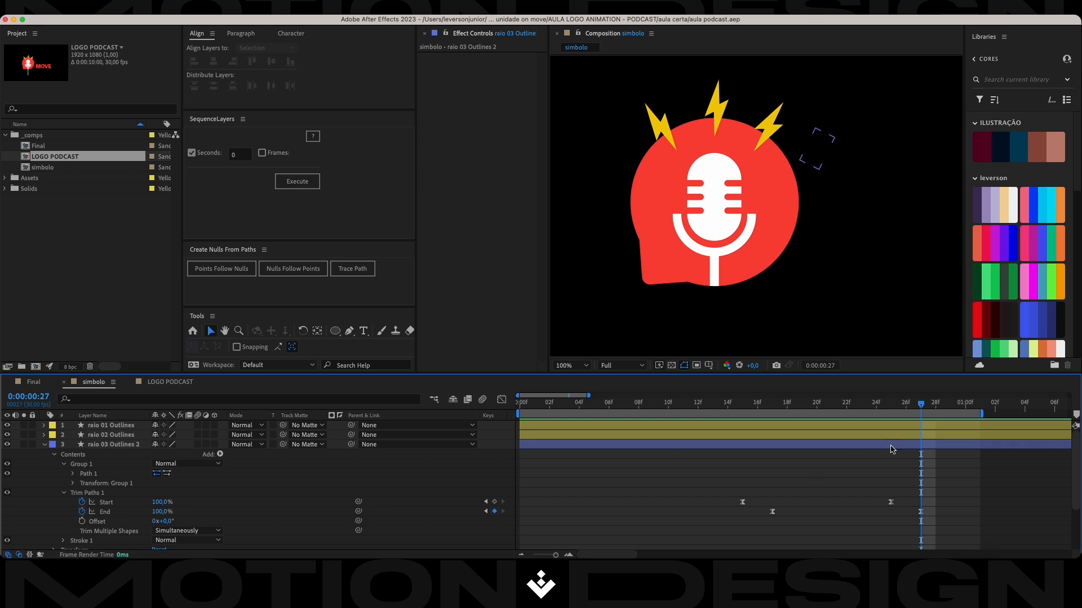
At frame 20, duplicate raio 03 Outlines 2 and place the copy below the original, beside the balloon.
{"action": "left_click_drag", "start_coordinate": [921, 409], "coordinate": [817, 407]}
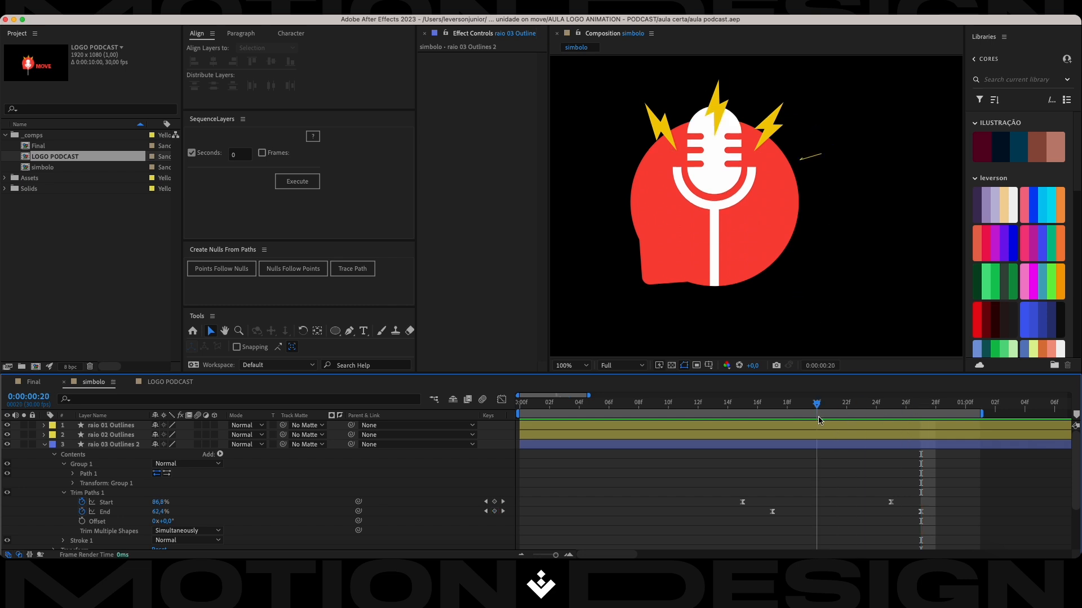
{"action": "left_click", "coordinate": [823, 156]}
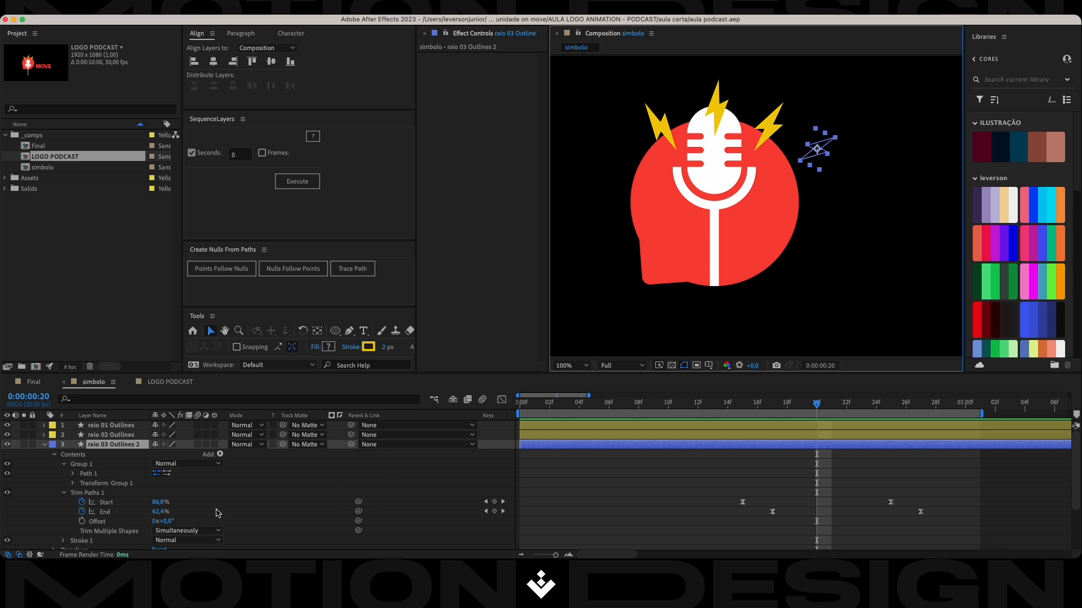
{"action": "left_click", "coordinate": [44, 445]}
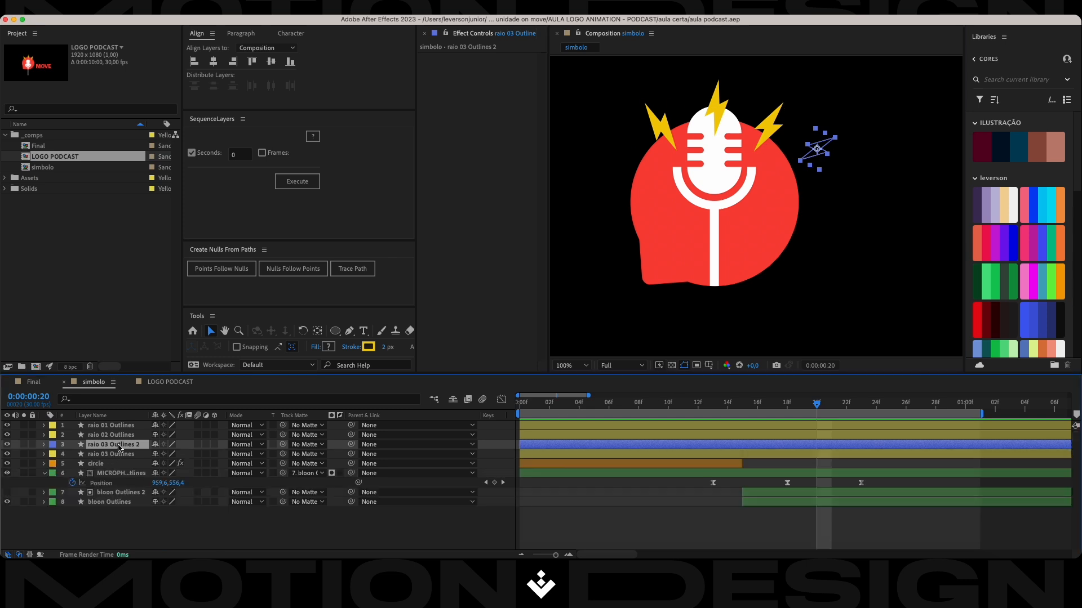
{"action": "key", "text": "super+d"}
{"action": "left_click_drag", "start_coordinate": [819, 143], "coordinate": [822, 228]}
Rotate the duplicated outlined bolt to 84° and nudge it slightly down and to the right.
{"action": "key", "text": "r"}
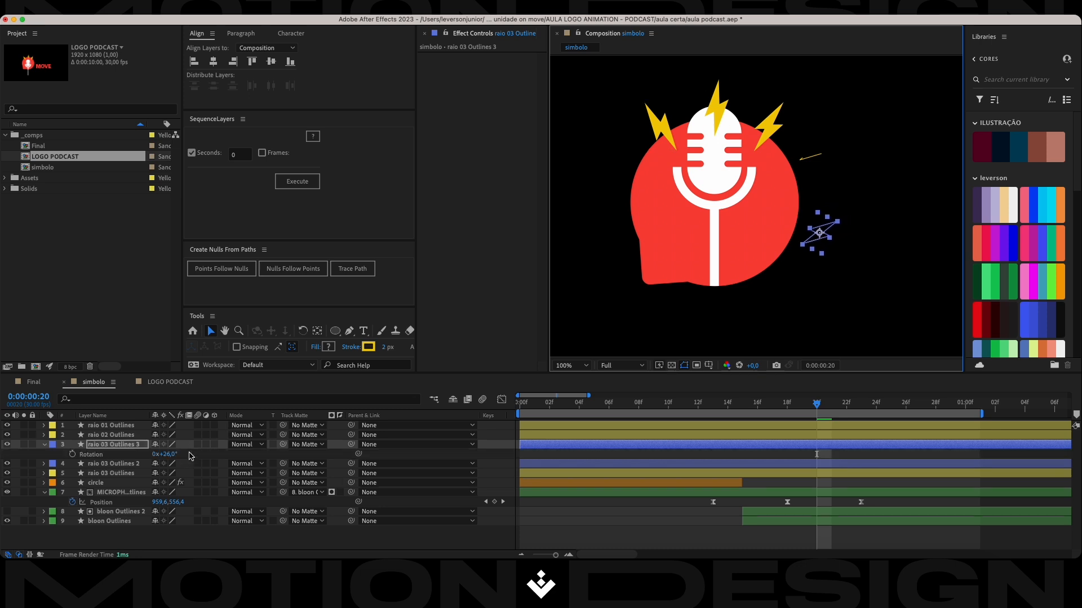
{"action": "left_click_drag", "start_coordinate": [164, 454], "coordinate": [198, 446]}
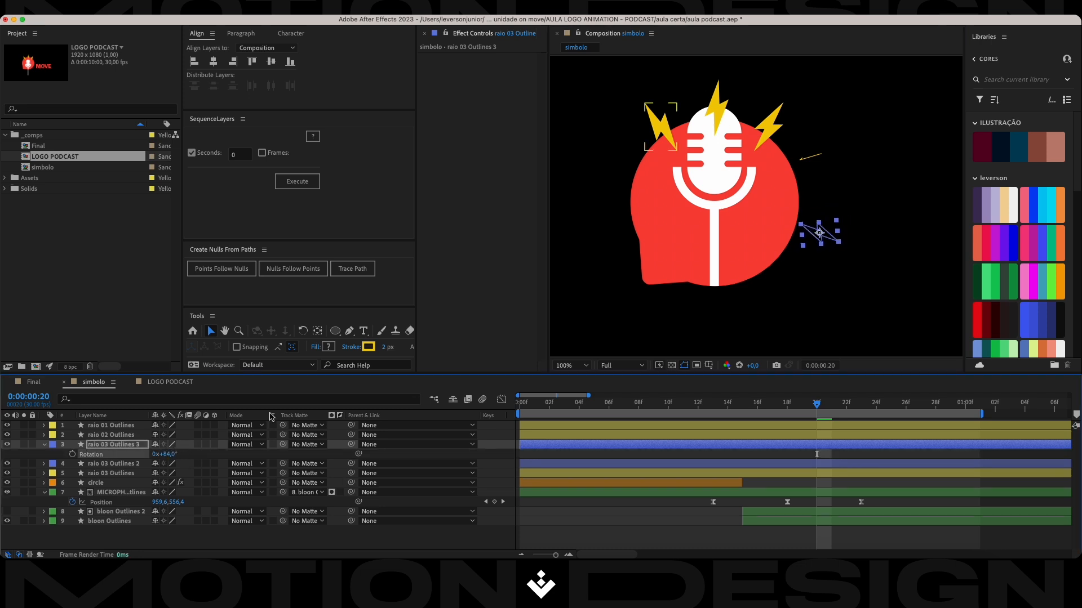
{"action": "left_click_drag", "start_coordinate": [823, 245], "coordinate": [826, 246]}
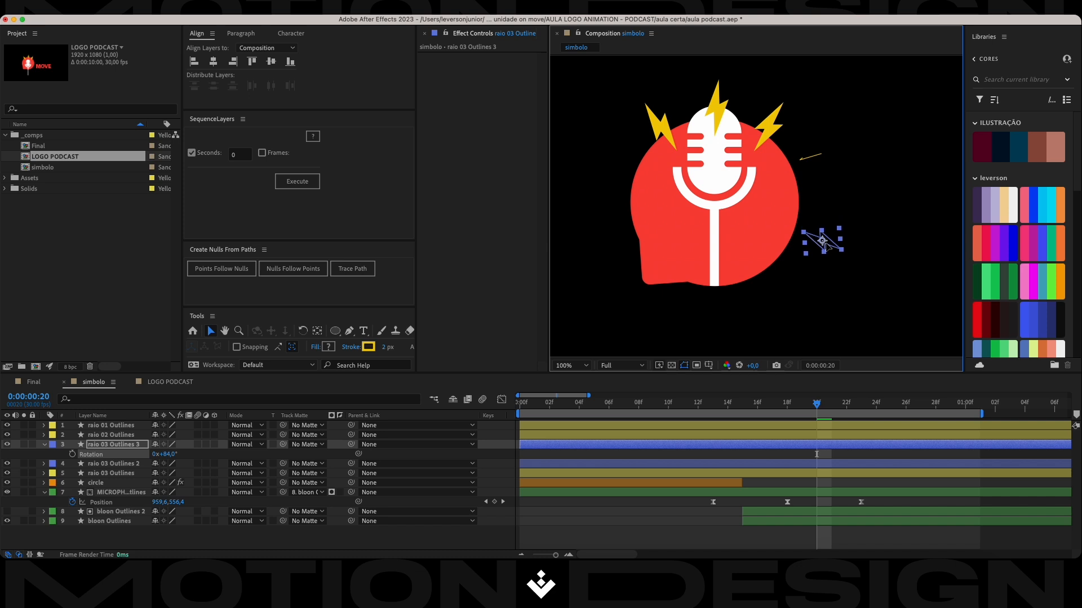
Duplicate raio 03 Outlines 3 and place the copy just below the balloon, near the microphone stand.
{"action": "key", "text": "ctrl+d"}
{"action": "left_click_drag", "start_coordinate": [823, 242], "coordinate": [734, 310]}
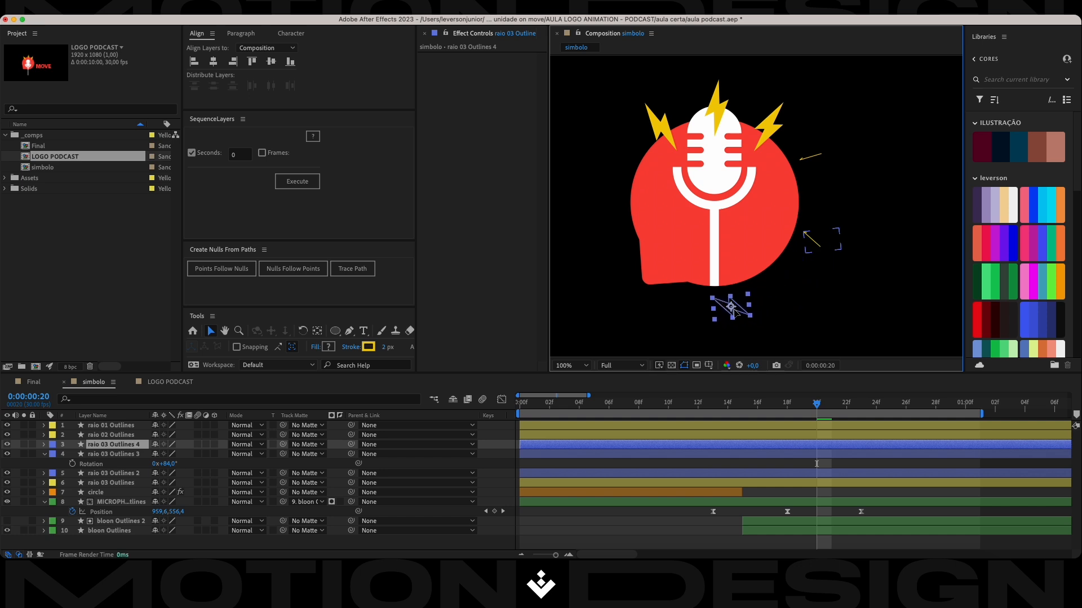
{"action": "left_click_drag", "start_coordinate": [172, 466], "coordinate": [196, 463]}
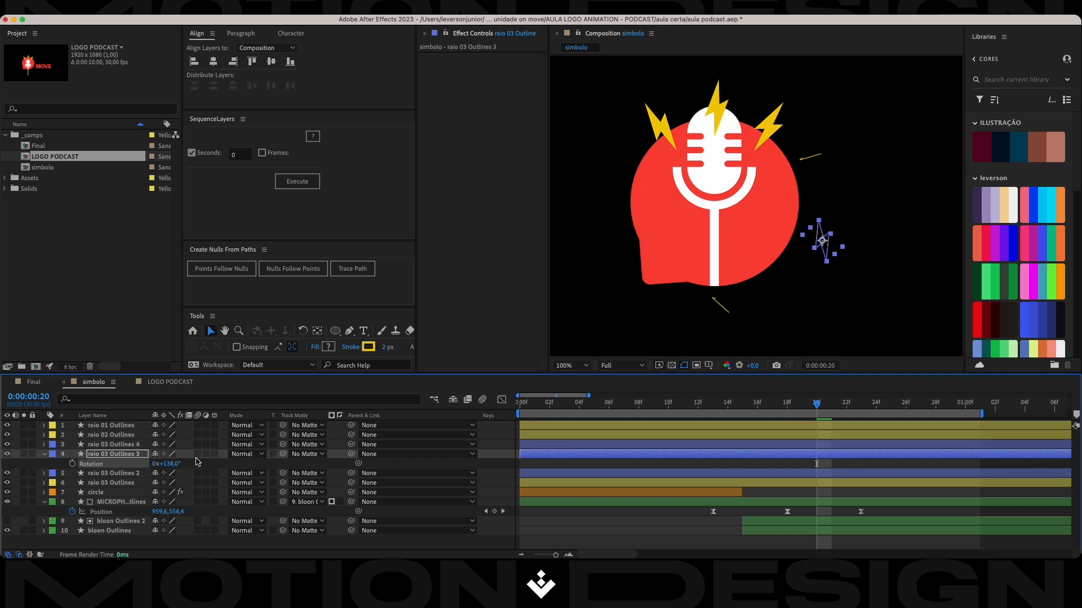
{"action": "key", "text": "super+z"}
{"action": "left_click", "coordinate": [126, 455]}
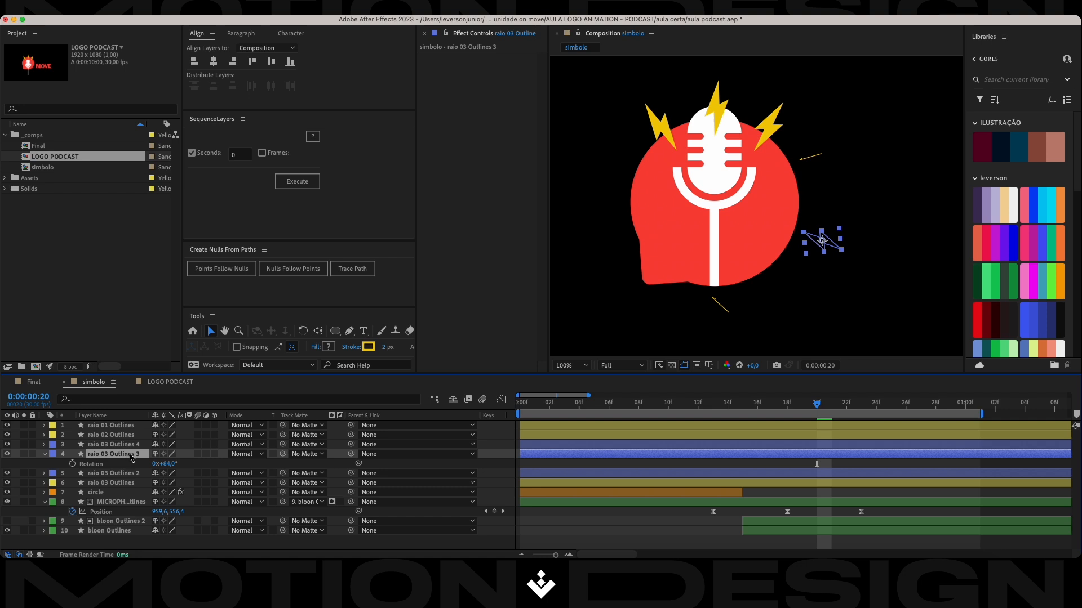
Rotate raio 03 Outlines 4 to 130° with a slight downward nudge, and shift raio 03 Outlines 3 down along the balloon's edge.
{"action": "left_click", "coordinate": [129, 447]}
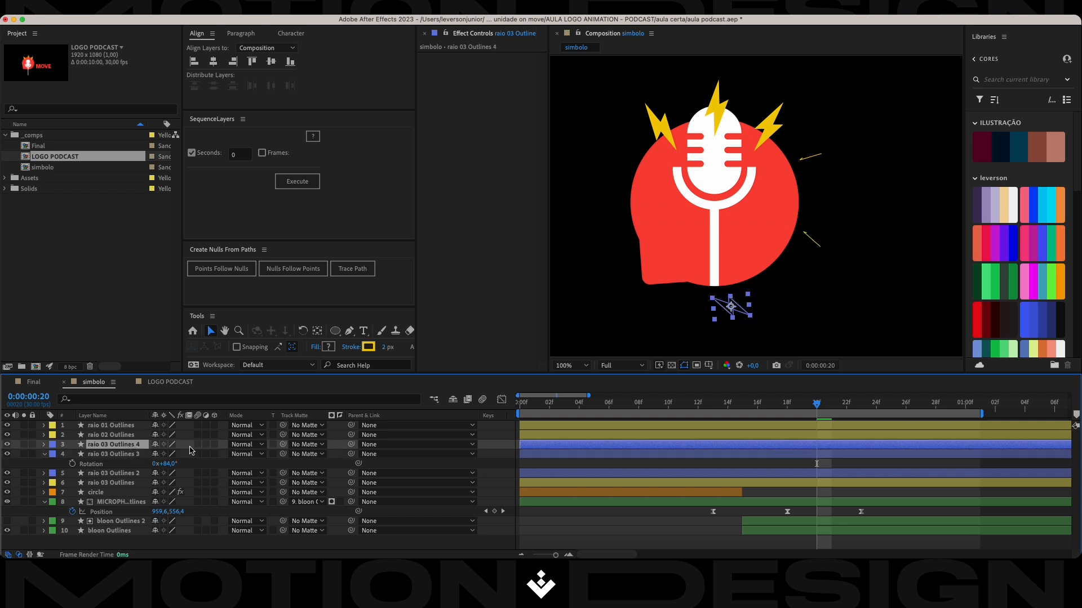
{"action": "key", "text": "r"}
{"action": "left_click_drag", "start_coordinate": [171, 455], "coordinate": [197, 455]}
{"action": "left_click_drag", "start_coordinate": [733, 302], "coordinate": [735, 307]}
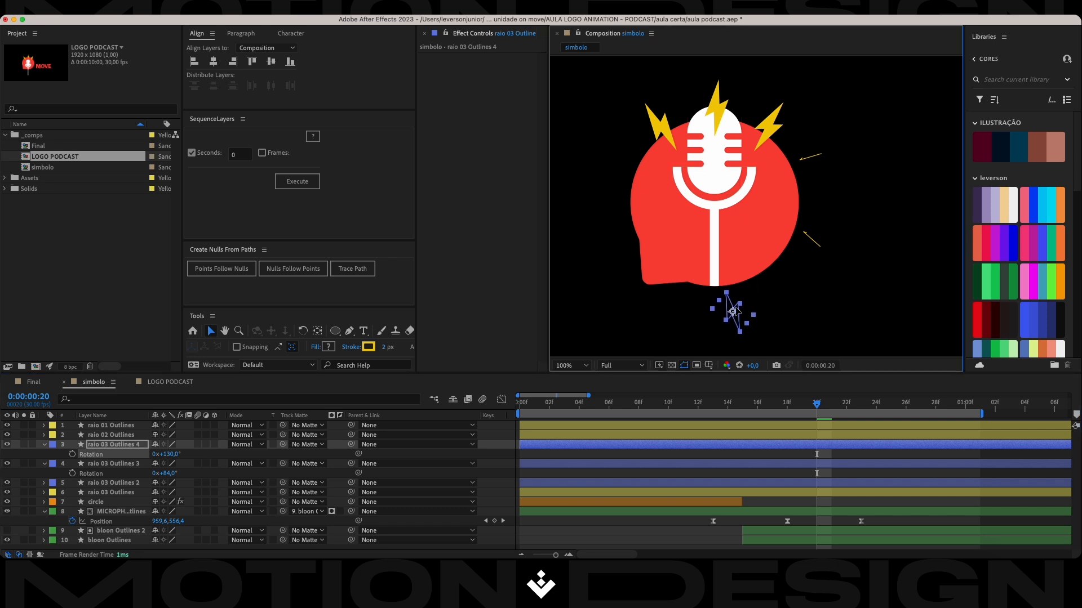
{"action": "left_click_drag", "start_coordinate": [826, 248], "coordinate": [818, 260]}
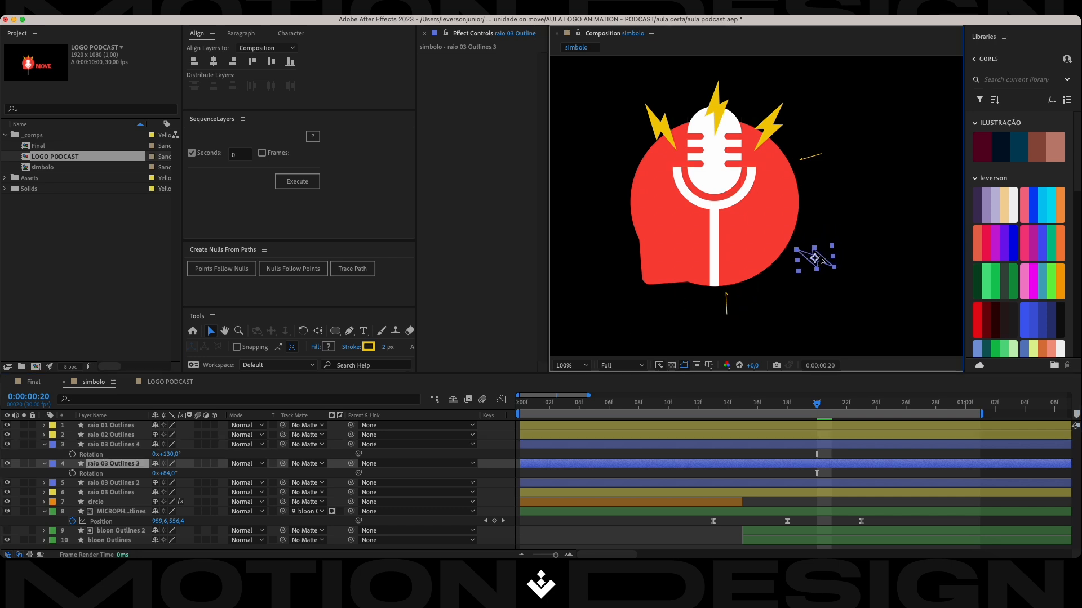
Duplicate raio 03 Outlines 4, place the copy beside the balloon's lower-left edge, and rotate it to 216°.
{"action": "left_click", "coordinate": [727, 310]}
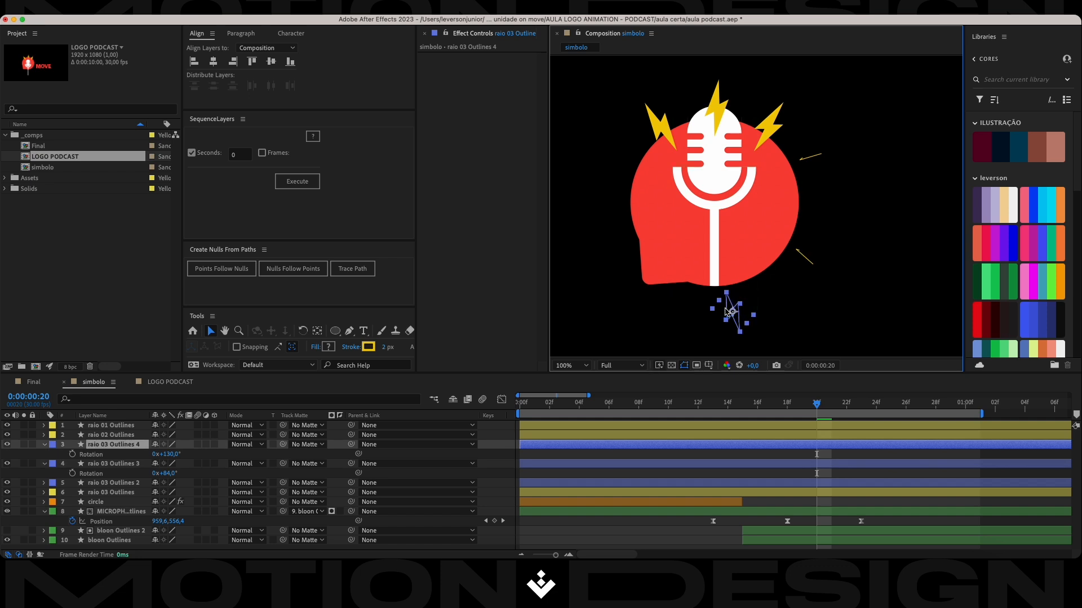
{"action": "key", "text": "super+d"}
{"action": "left_click_drag", "start_coordinate": [731, 313], "coordinate": [604, 240]}
{"action": "key", "text": "r"}
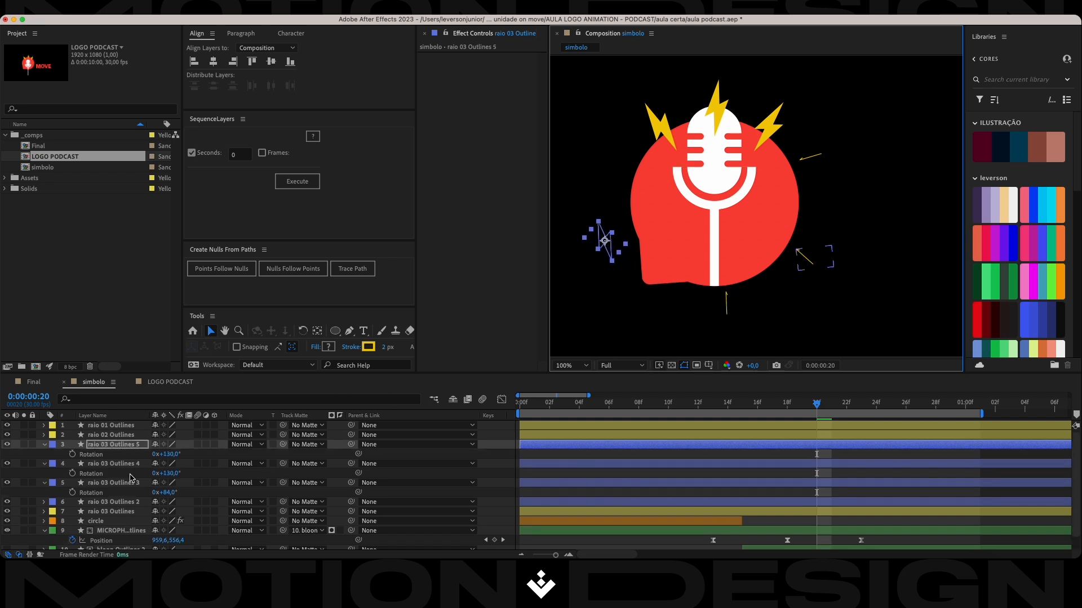
{"action": "left_click_drag", "start_coordinate": [166, 454], "coordinate": [221, 454]}
Duplicate raio 03 Outlines 5 to the balloon's upper-left side, rotate the copy to 255°, and nudge it slightly up and right.
{"action": "left_click_drag", "start_coordinate": [601, 244], "coordinate": [607, 165]}
{"action": "key", "text": "ctrl+d"}
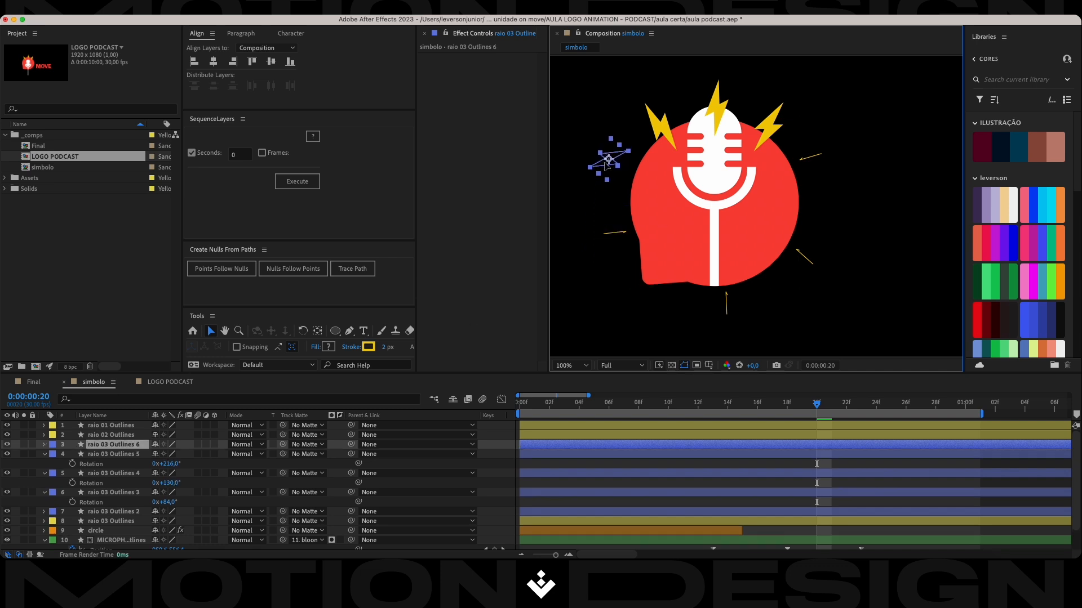
{"action": "key", "text": "r"}
{"action": "left_click_drag", "start_coordinate": [168, 454], "coordinate": [193, 452]}
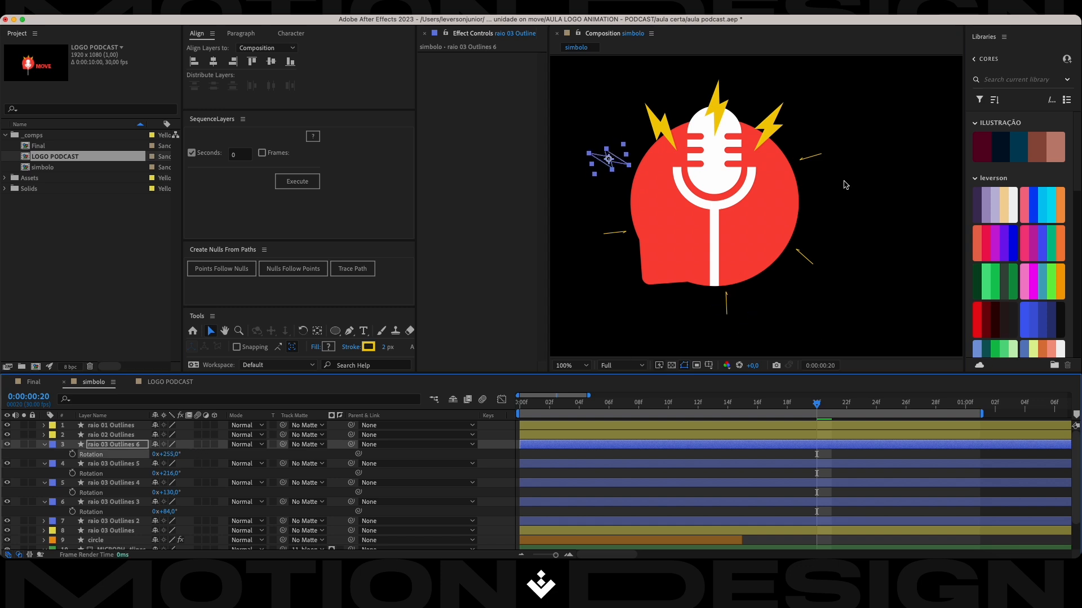
{"action": "left_click_drag", "start_coordinate": [614, 163], "coordinate": [617, 159]}
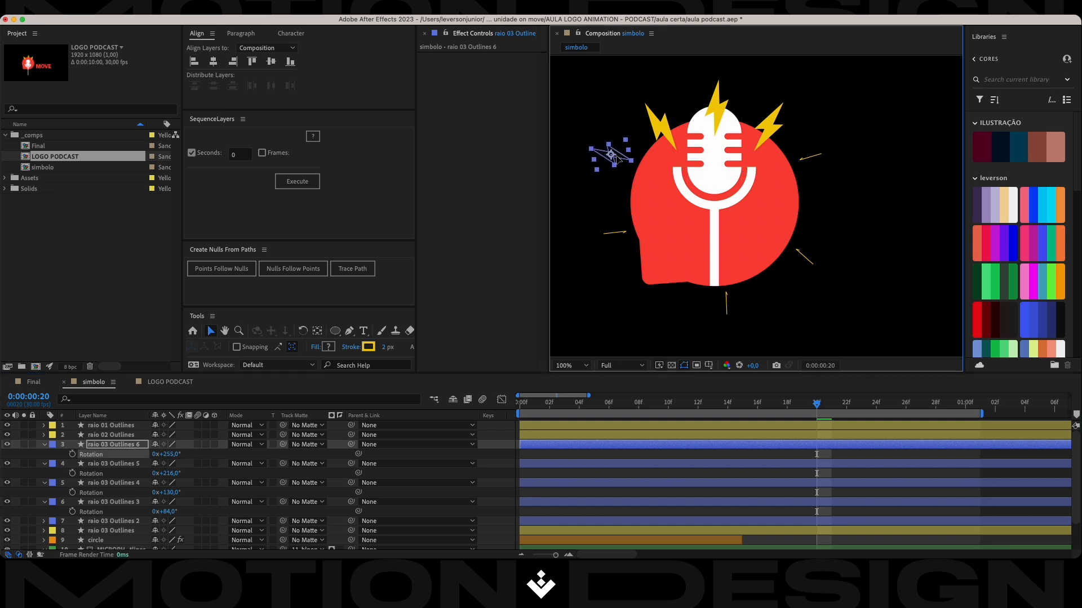
Fine-tune the positions of raio 03 Outlines 5, 6 and 4 so the outlined bolts sit evenly around the balloon.
{"action": "key", "text": "super+s"}
{"action": "left_click", "coordinate": [614, 233]}
{"action": "left_click_drag", "start_coordinate": [614, 232], "coordinate": [613, 244]}
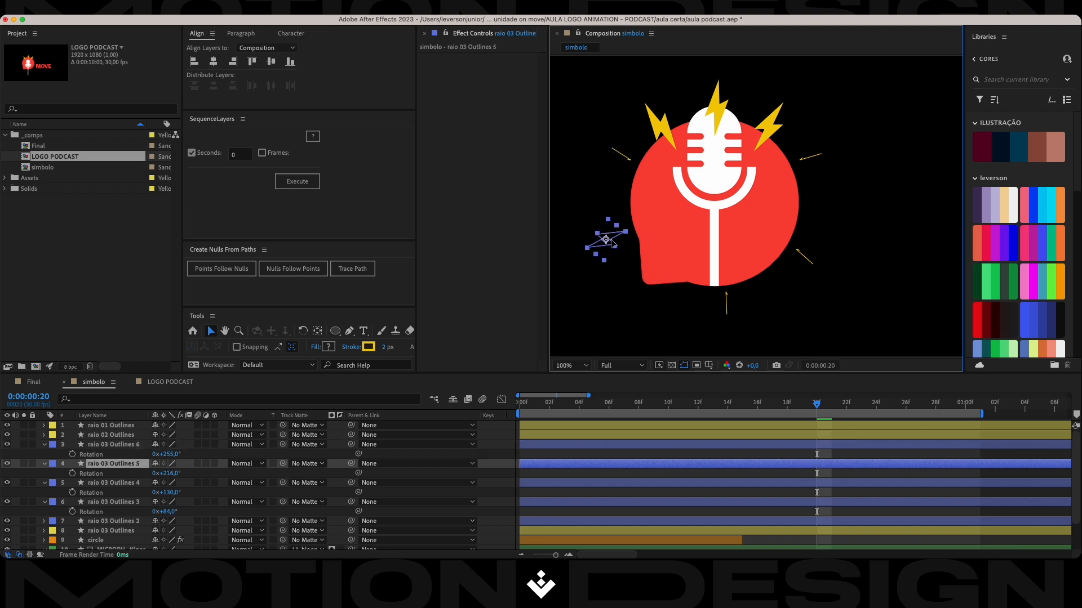
{"action": "left_click", "coordinate": [621, 161]}
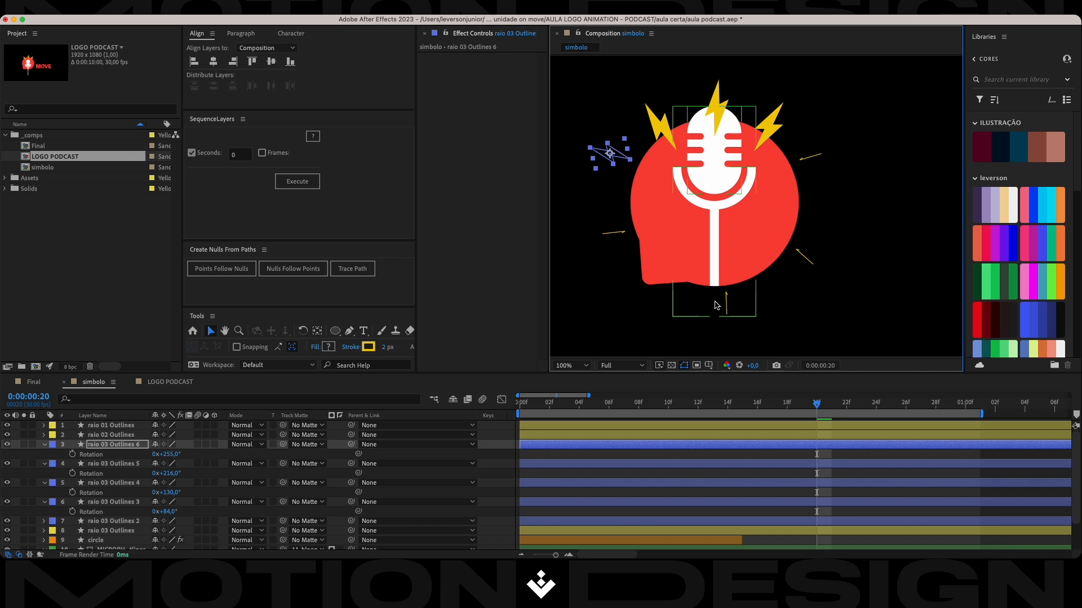
{"action": "left_click", "coordinate": [725, 308]}
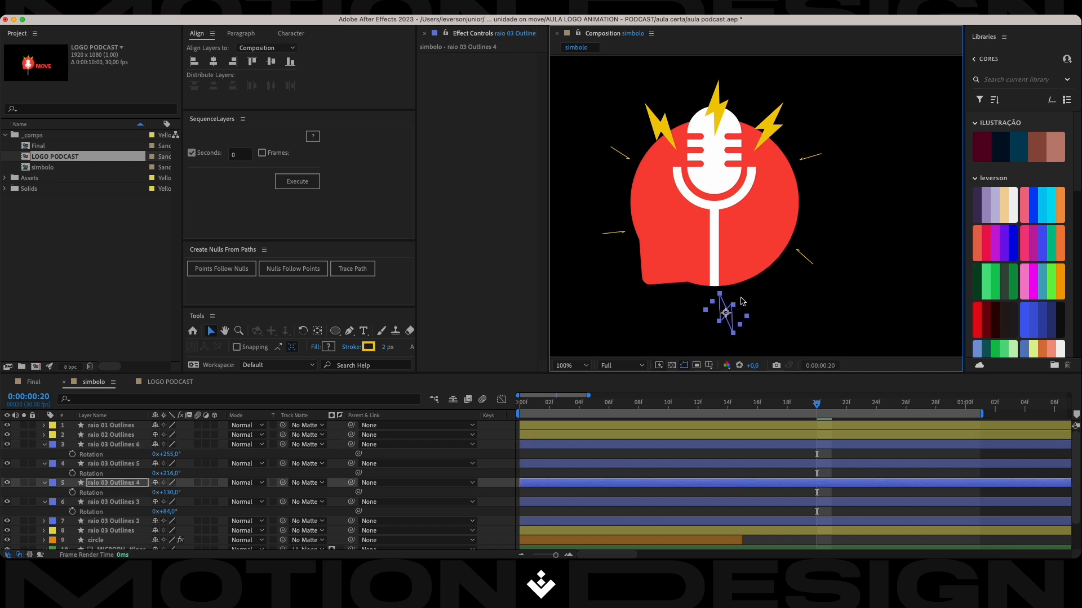
{"action": "left_click", "coordinate": [813, 268]}
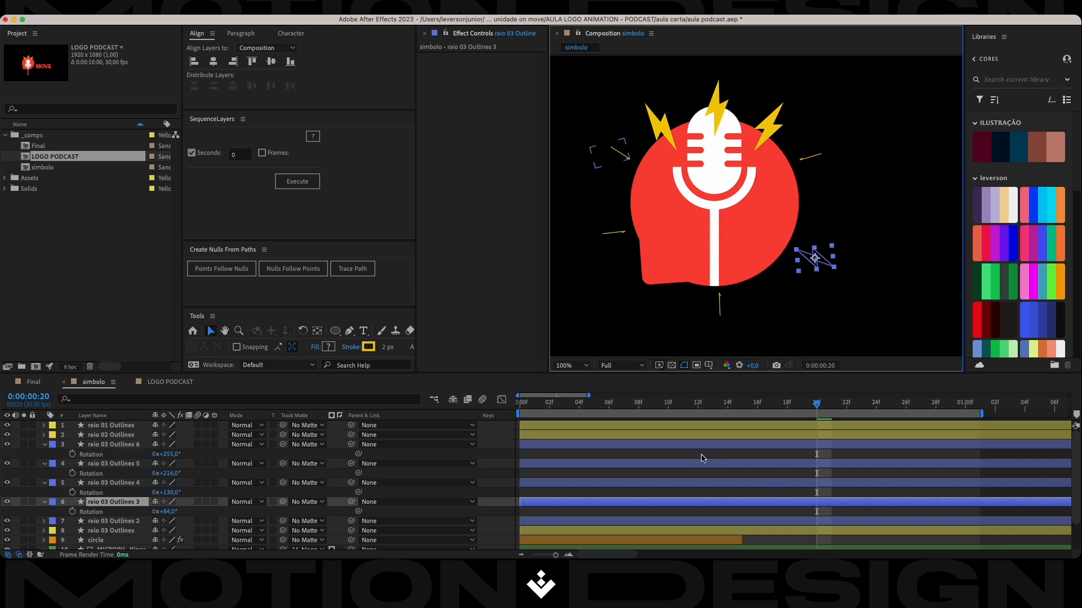
Collapse the rotation properties of the four newest outlined bolt copies and select raio 03 Outlines 2.
{"action": "left_click", "coordinate": [45, 445]}
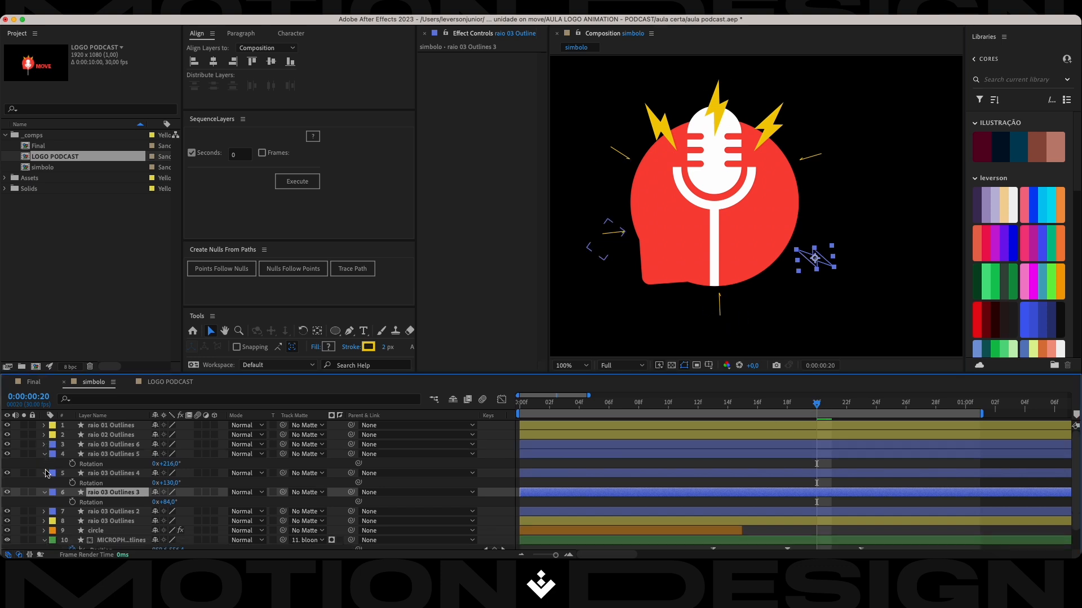
{"action": "left_click", "coordinate": [44, 454]}
{"action": "left_click", "coordinate": [45, 464]}
{"action": "left_click", "coordinate": [45, 473]}
{"action": "left_click", "coordinate": [115, 483]}
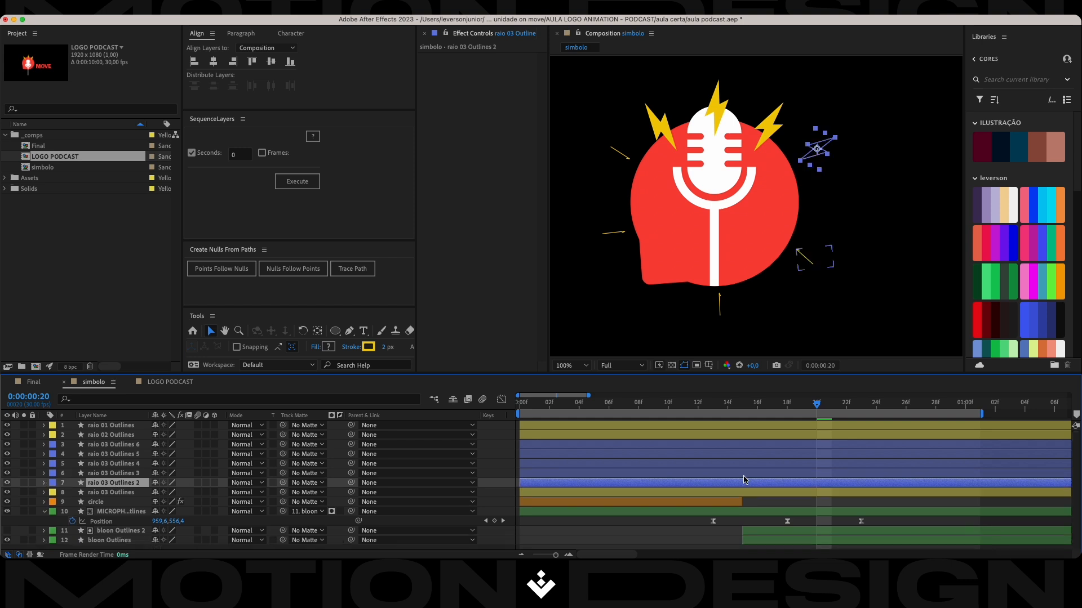
{"action": "left_click", "coordinate": [818, 153]}
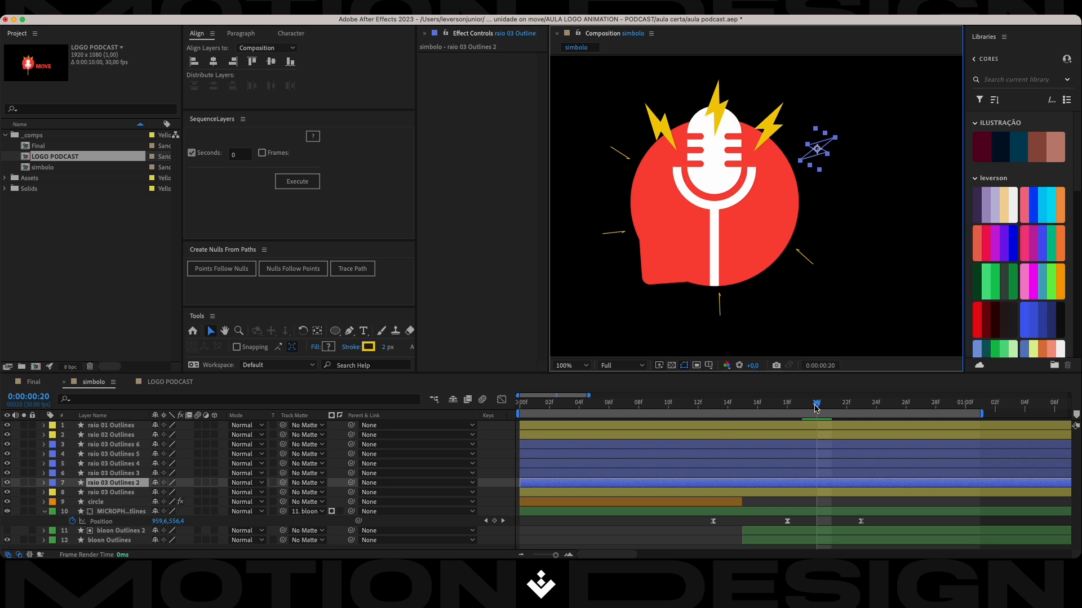
Play the animation from the beginning to review all the outlined bolts bursting, and save the project.
{"action": "key", "text": "space"}
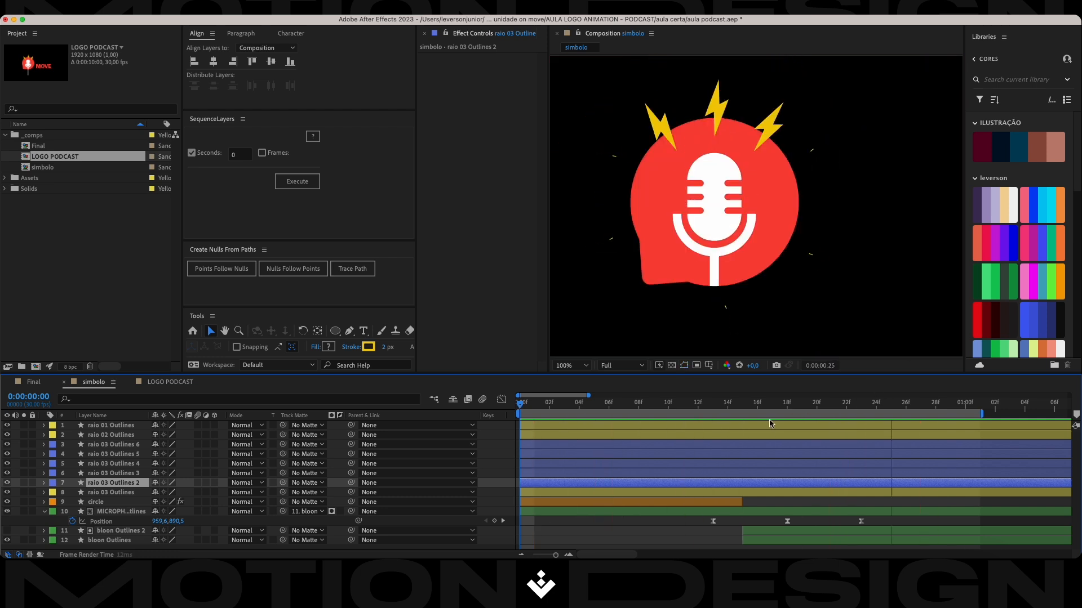
{"action": "key", "text": "space"}
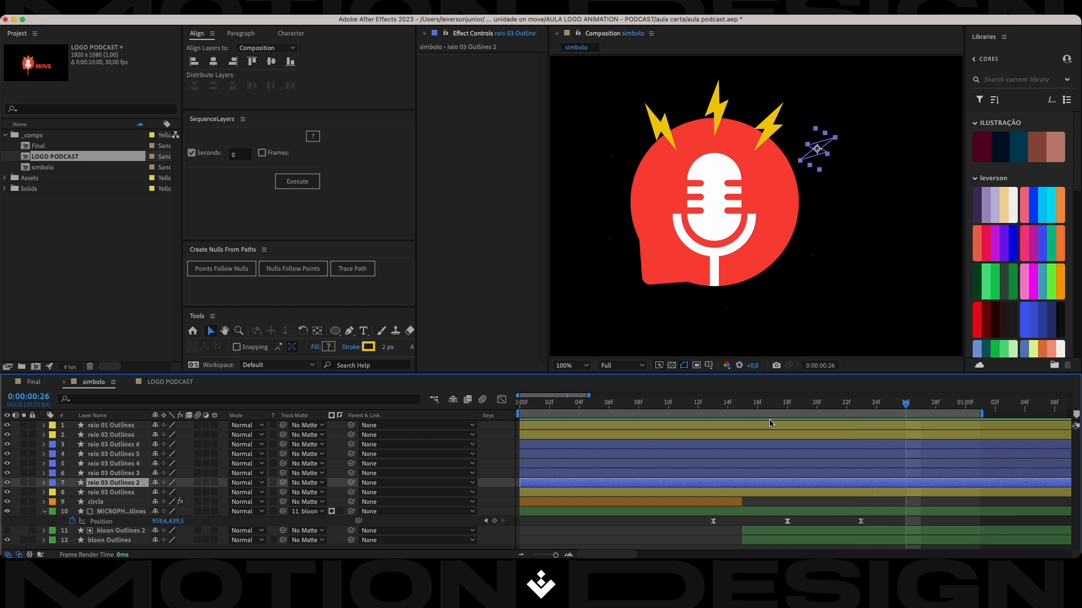
{"action": "left_click_drag", "start_coordinate": [897, 409], "coordinate": [444, 420]}
{"action": "key", "text": "super+s"}
{"action": "key", "text": "space"}
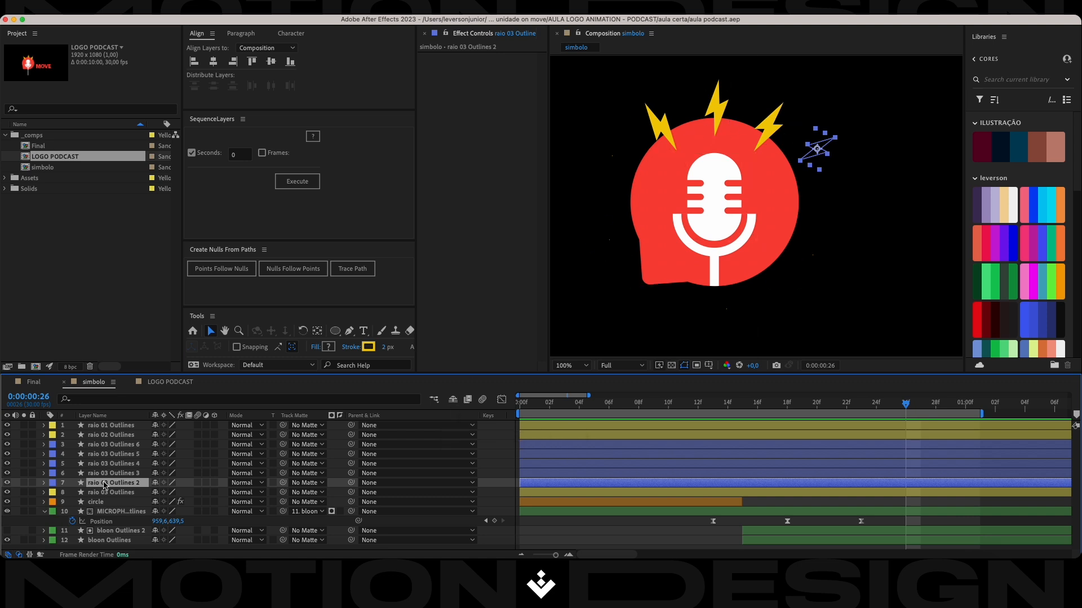
Duplicate raio 03 Outlines 2 and give the copy a Red label.
{"action": "key", "text": "super+d"}
{"action": "left_click", "coordinate": [50, 483]}
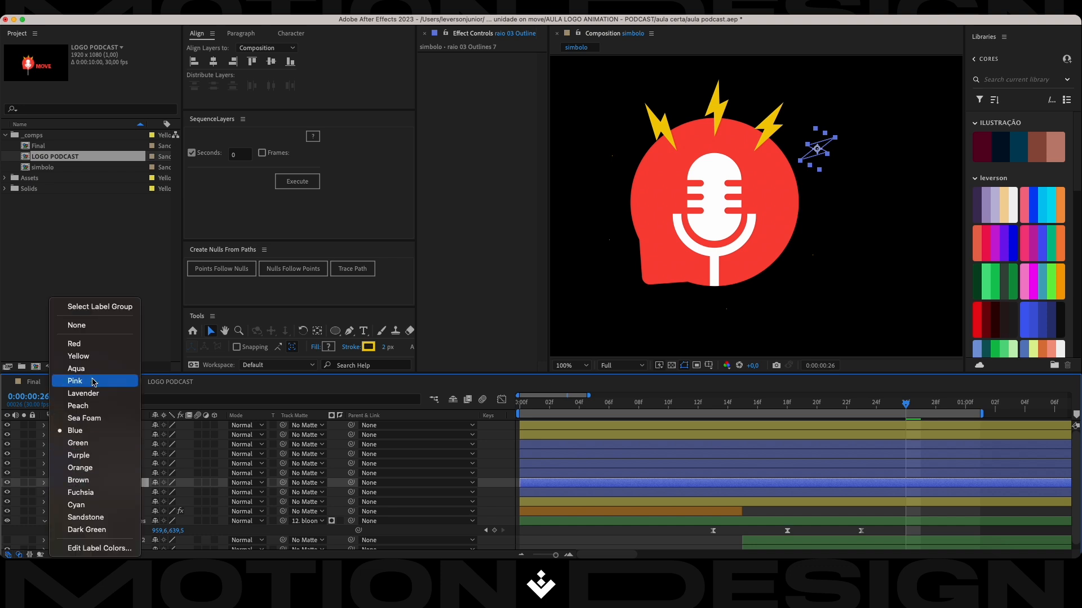
{"action": "left_click", "coordinate": [84, 344]}
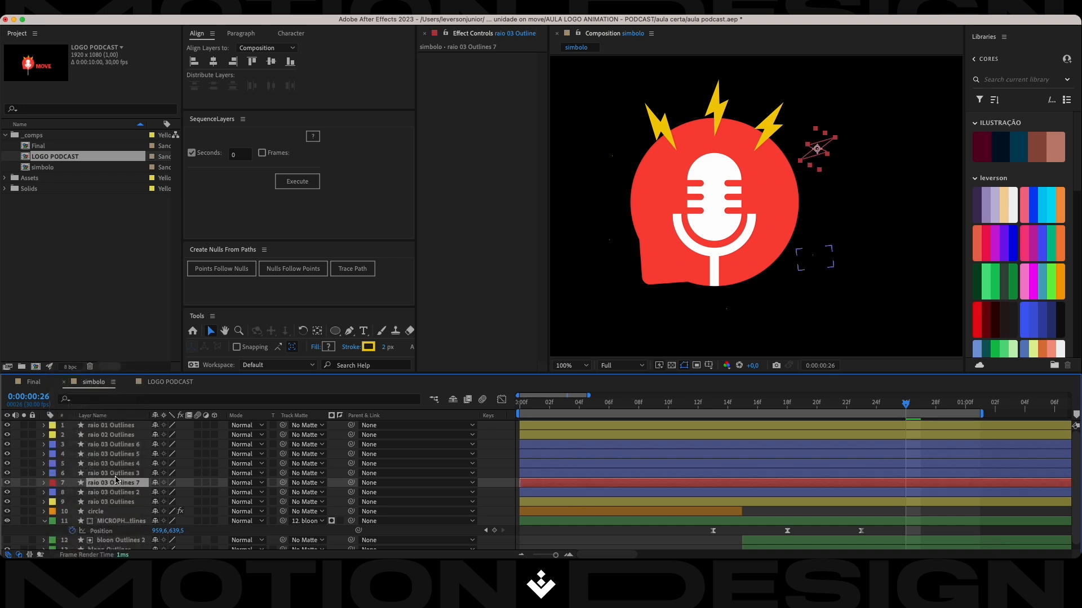
Place the red-labelled copy over the solid bolt at the balloon's upper right and bring it to the top of the layer stack.
{"action": "left_click_drag", "start_coordinate": [114, 482], "coordinate": [115, 445]}
{"action": "left_click_drag", "start_coordinate": [817, 151], "coordinate": [771, 129]}
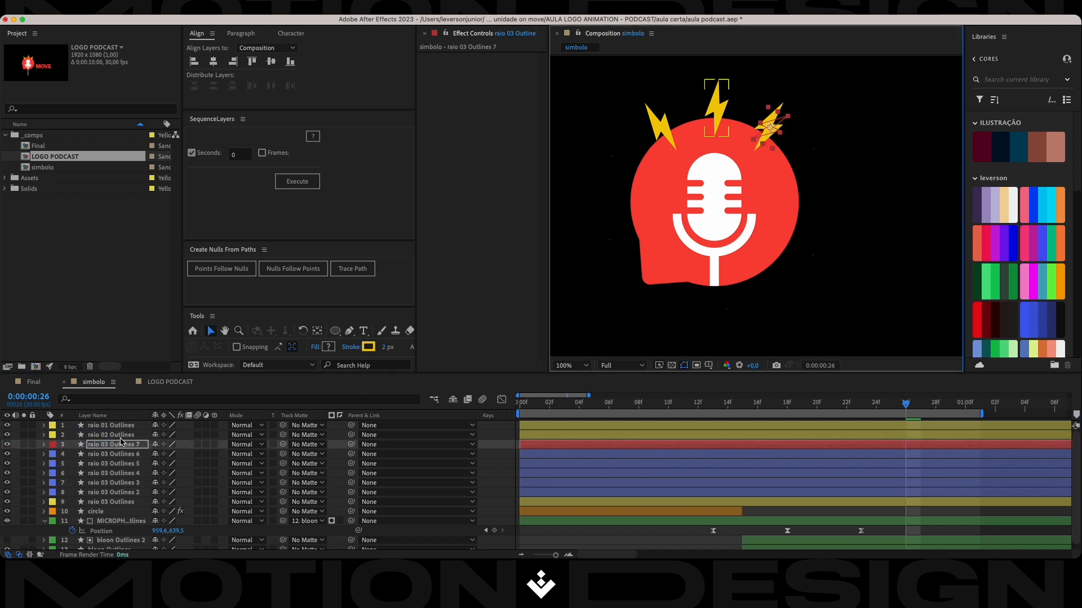
{"action": "left_click_drag", "start_coordinate": [121, 442], "coordinate": [122, 428]}
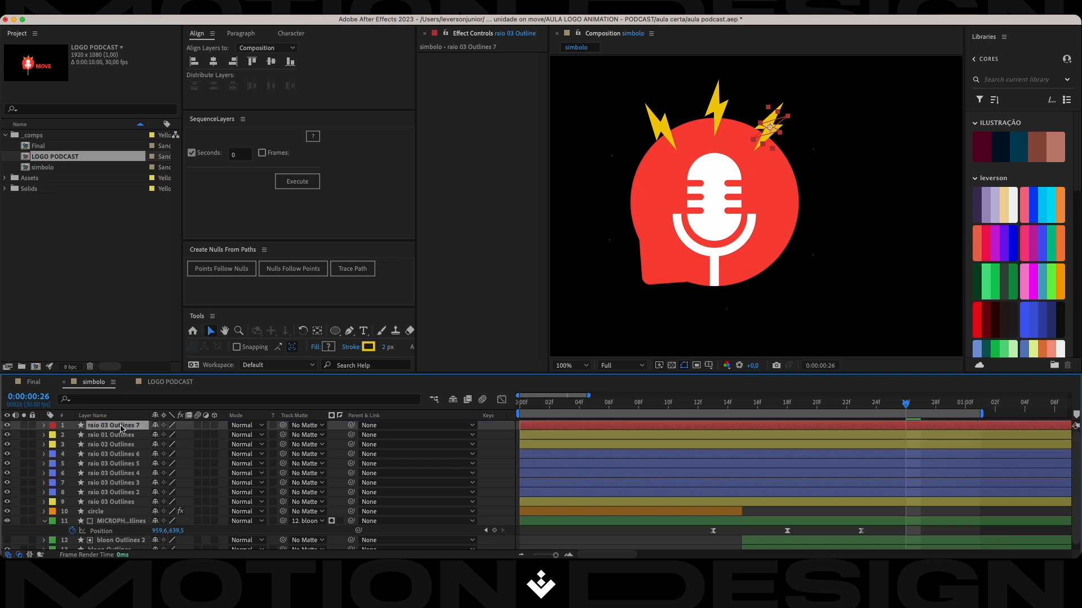
Set raio 03 Outlines 7 to 0° rotation and 71% scale, aligning its outline with the solid bolt underneath.
{"action": "key", "text": "s"}
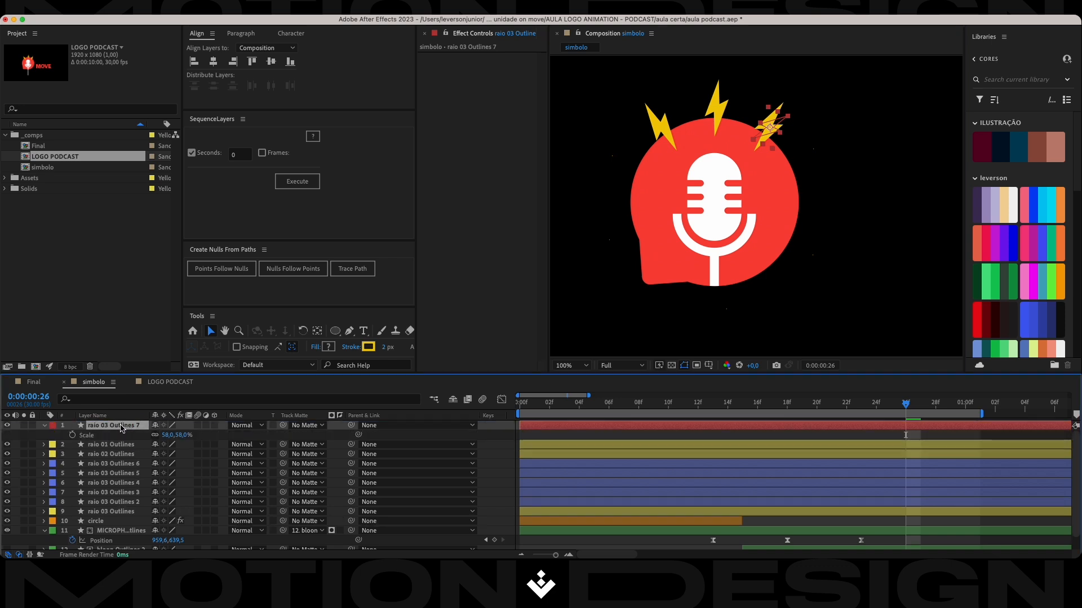
{"action": "key", "text": "shift+r"}
{"action": "scroll", "coordinate": [771, 114], "scroll_direction": "up", "scroll_amount": 2}
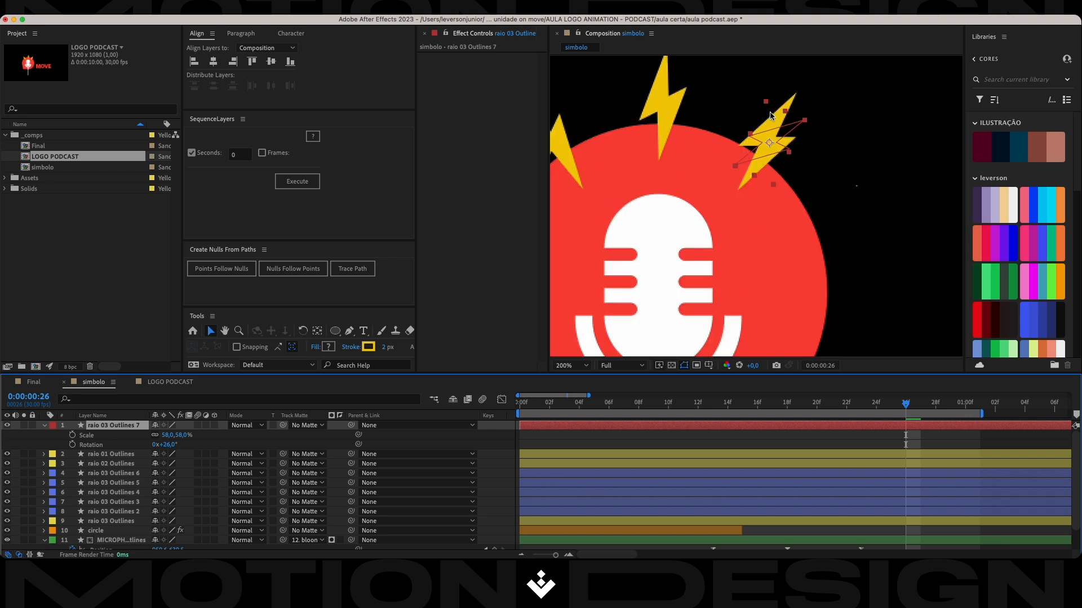
{"action": "left_click", "coordinate": [168, 445]}
{"action": "left_click_drag", "start_coordinate": [168, 444], "coordinate": [158, 445]}
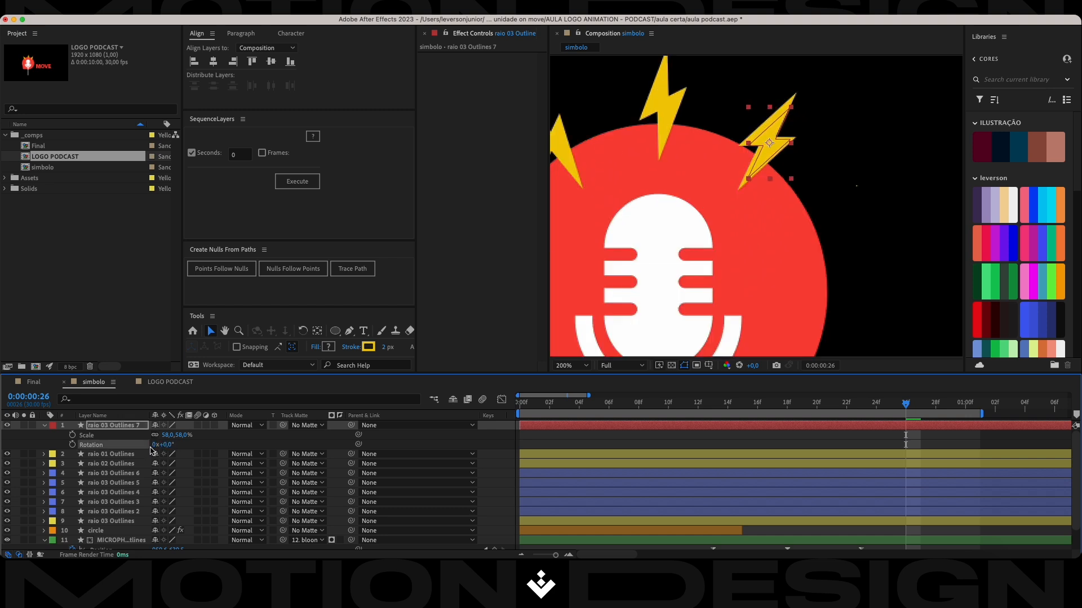
{"action": "left_click_drag", "start_coordinate": [181, 435], "coordinate": [187, 435]}
{"action": "left_click_drag", "start_coordinate": [771, 150], "coordinate": [770, 149]}
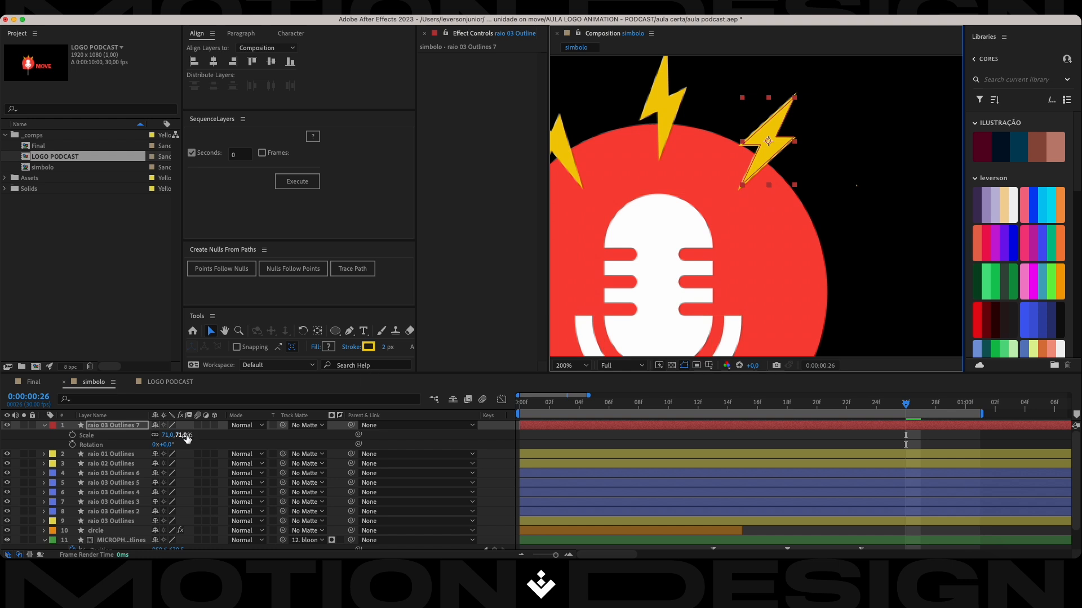
Refine raio 03 Outlines 7 to 75.6% scale and -0.8° rotation so it traces the solid bolt's edges.
{"action": "left_click", "coordinate": [182, 436]}
{"action": "left_click_drag", "start_coordinate": [182, 436], "coordinate": [203, 435]}
{"action": "left_click", "coordinate": [768, 145]}
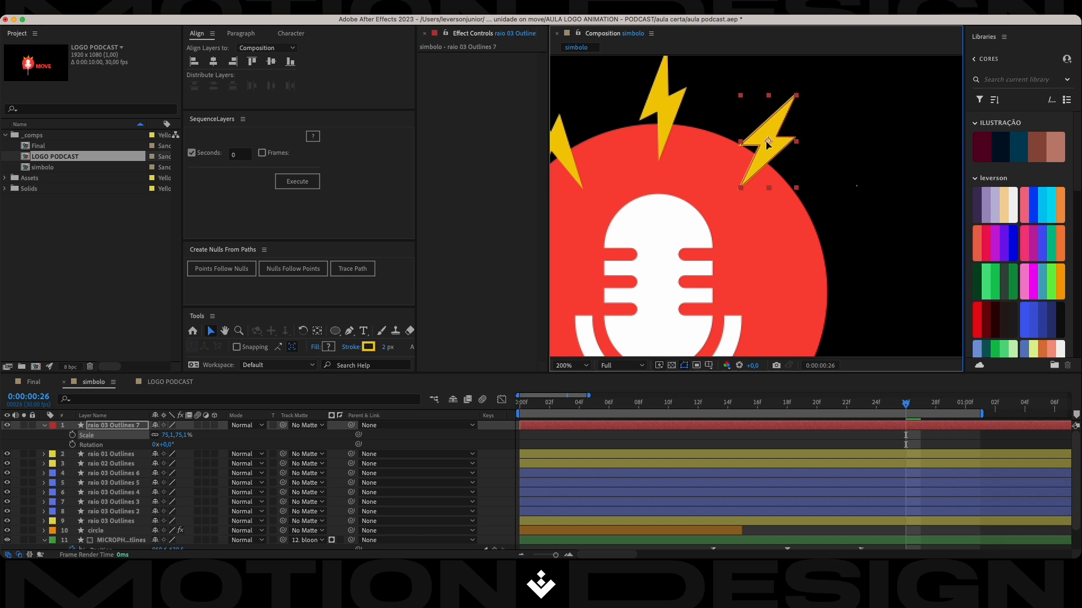
{"action": "key", "text": "super+s"}
{"action": "left_click", "coordinate": [119, 427]}
{"action": "left_click_drag", "start_coordinate": [167, 445], "coordinate": [183, 436]}
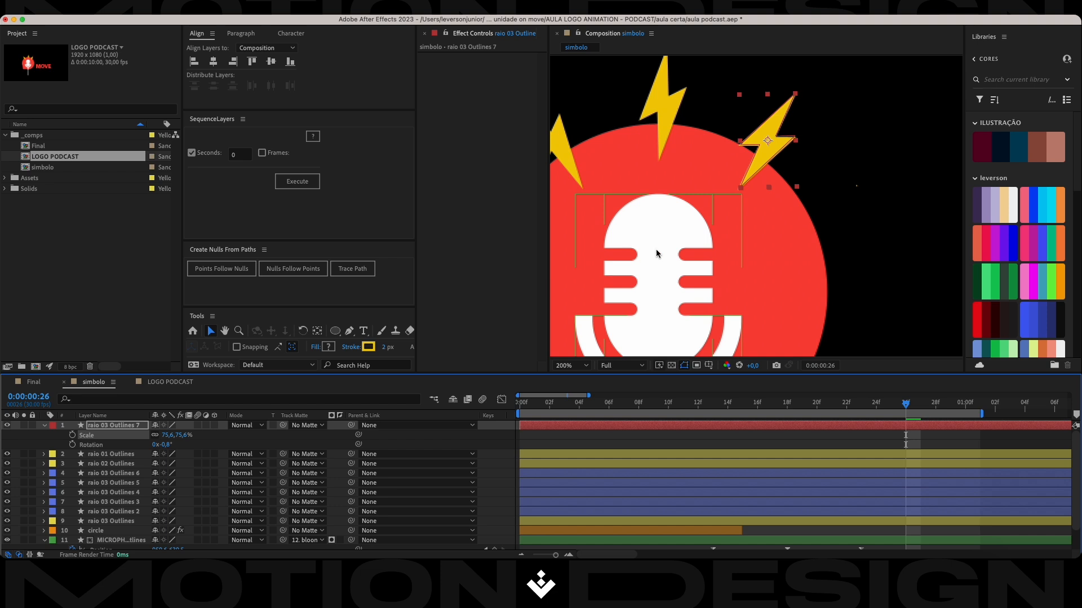
Move the solid raio 03 Outlines layer directly beneath raio 03 Outlines 7 in the layer stack.
{"action": "left_click", "coordinate": [105, 455]}
{"action": "left_click", "coordinate": [102, 465]}
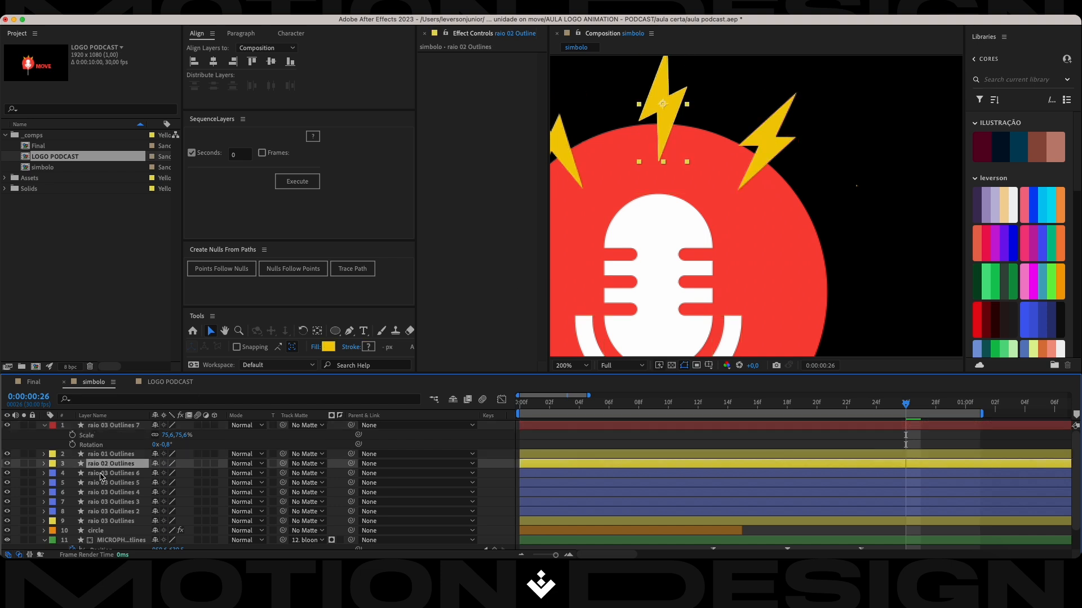
{"action": "left_click", "coordinate": [101, 474]}
{"action": "left_click", "coordinate": [775, 140]}
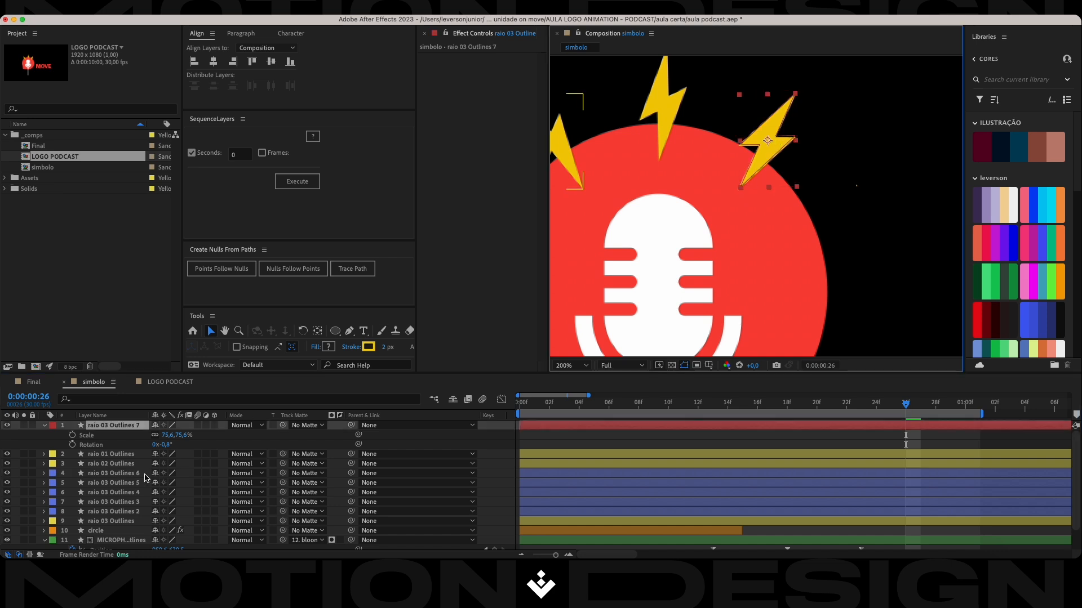
{"action": "left_click_drag", "start_coordinate": [109, 526], "coordinate": [134, 447]}
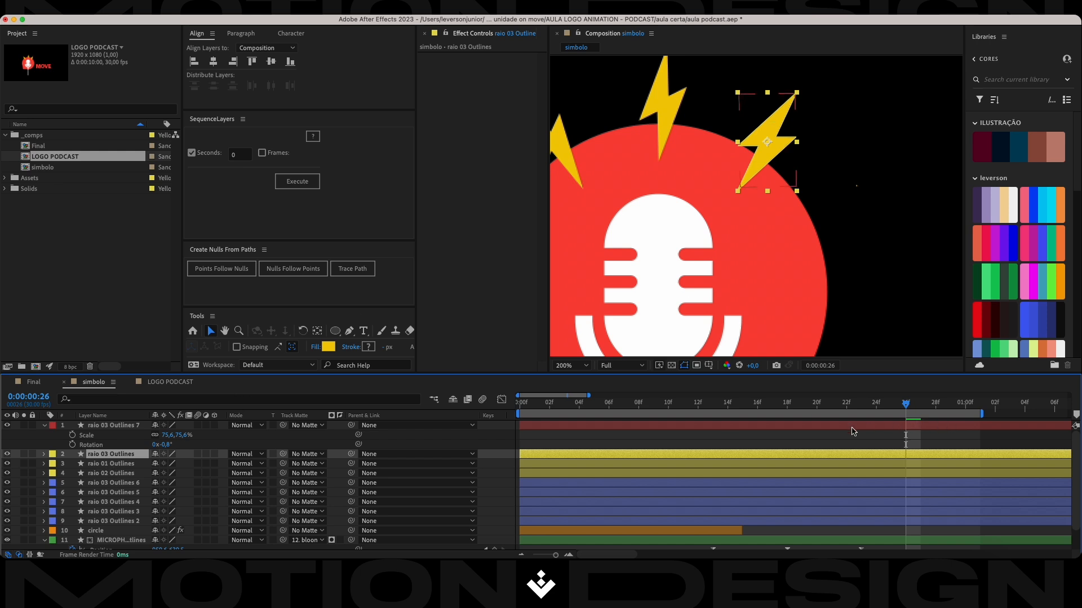
Set a 0% opacity keyframe at frame 23 on the solid raio 03 Outlines layer, using raio 03 Outlines 7's keyframes as timing reference.
{"action": "left_click", "coordinate": [121, 426]}
{"action": "key", "text": "u"}
{"action": "left_click_drag", "start_coordinate": [905, 406], "coordinate": [861, 404]}
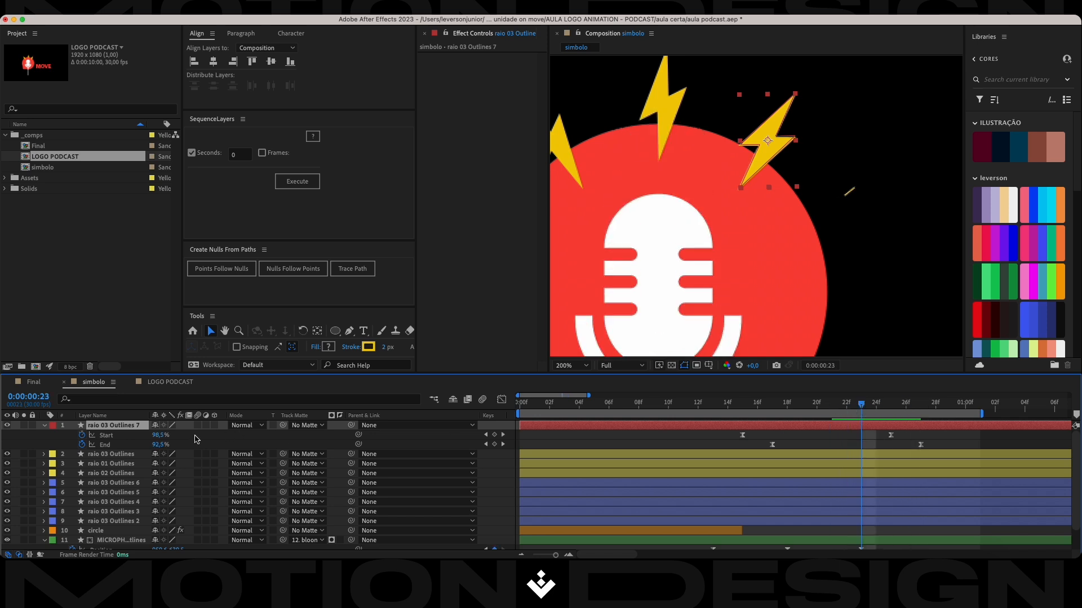
{"action": "left_click", "coordinate": [101, 455]}
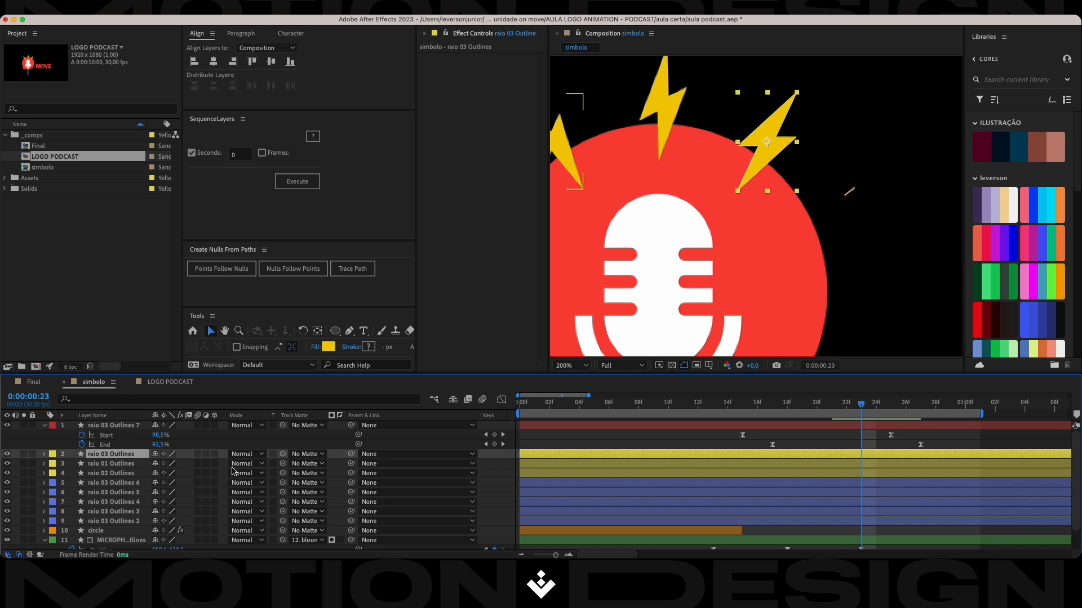
{"action": "key", "text": "t"}
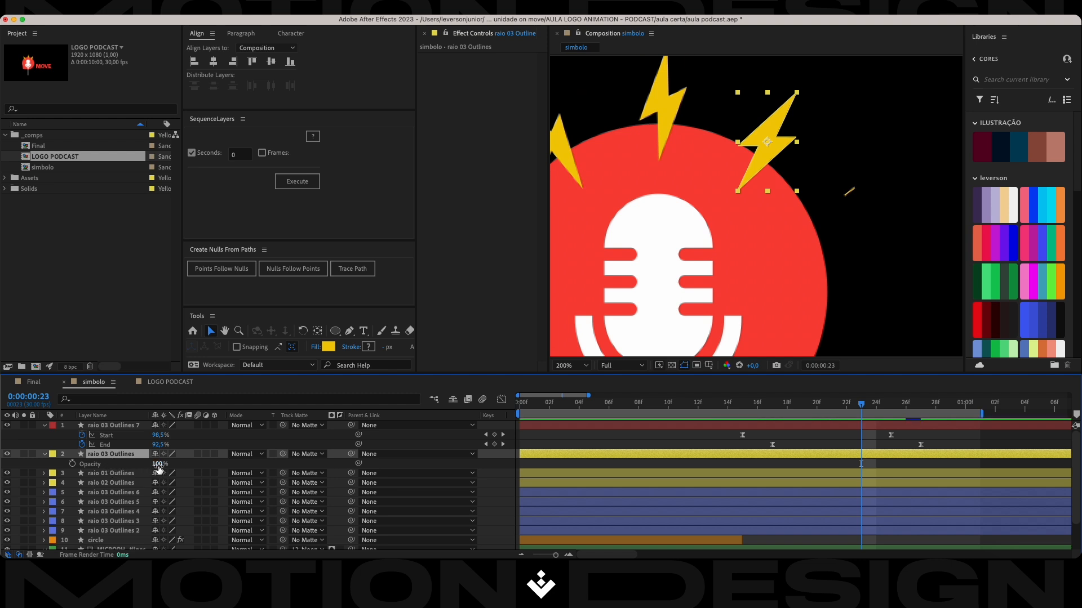
{"action": "left_click_drag", "start_coordinate": [158, 469], "coordinate": [54, 465]}
{"action": "left_click", "coordinate": [72, 464]}
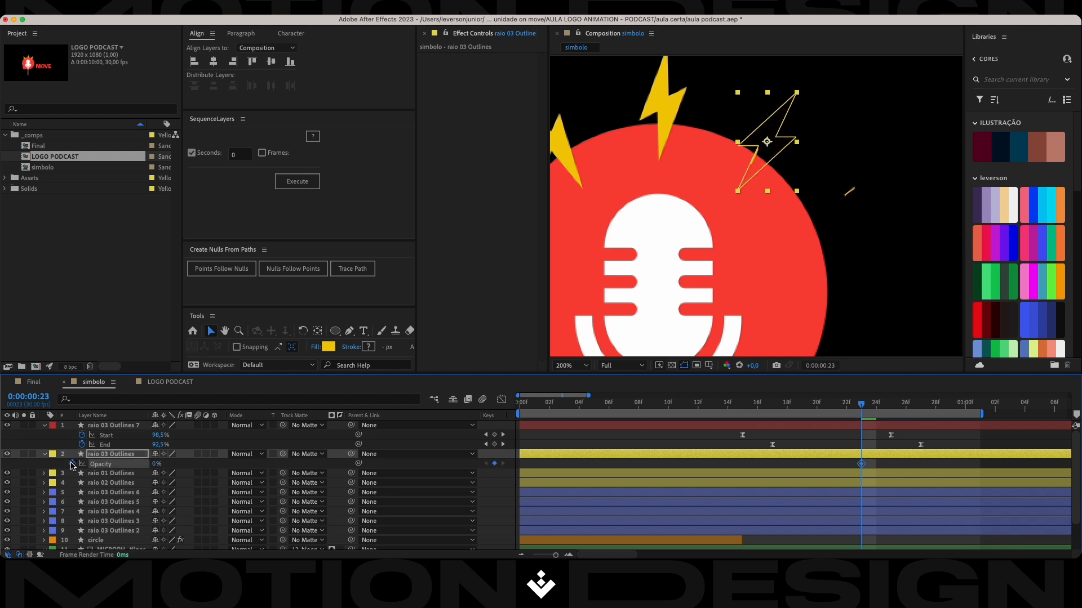
Set the solid raio 03 Outlines layer's opacity to 100% at frame 28.
{"action": "key", "text": "shift+Page_Down"}
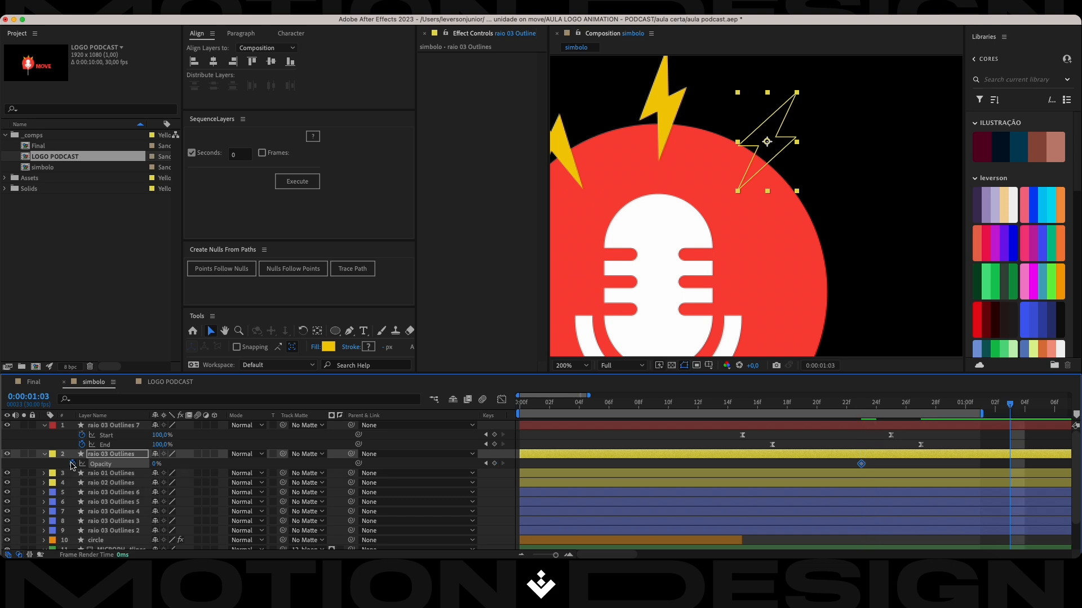
{"action": "key", "text": "shift+Page_Up"}
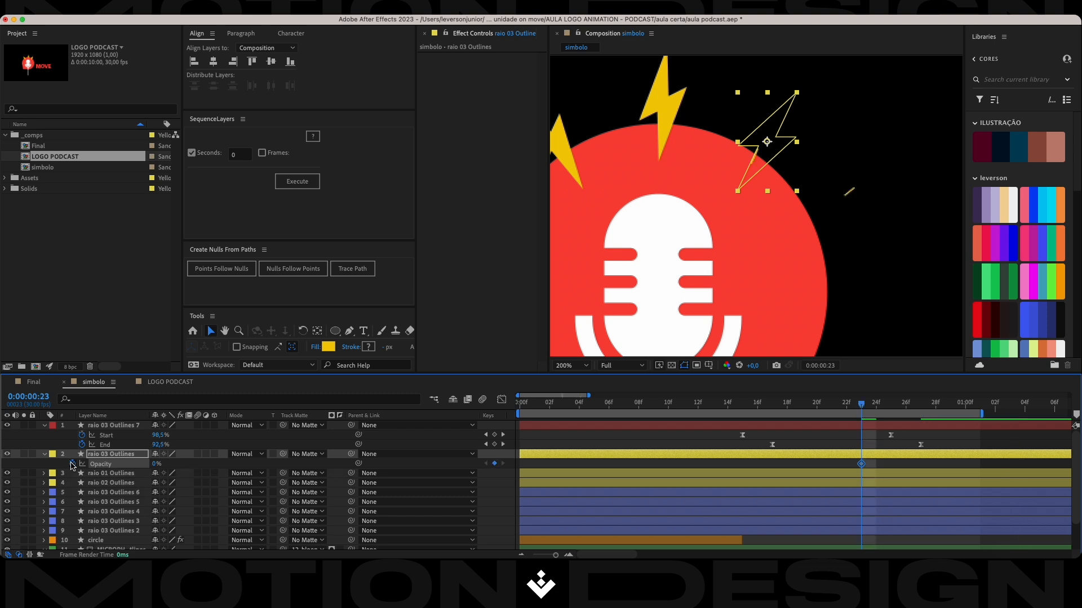
{"action": "key", "text": "Page_Down"}
{"action": "key", "text": "Page_Down"}
{"action": "key", "text": "Page_Down"}
{"action": "key", "text": "Page_Down"}
{"action": "key", "text": "Page_Down"}
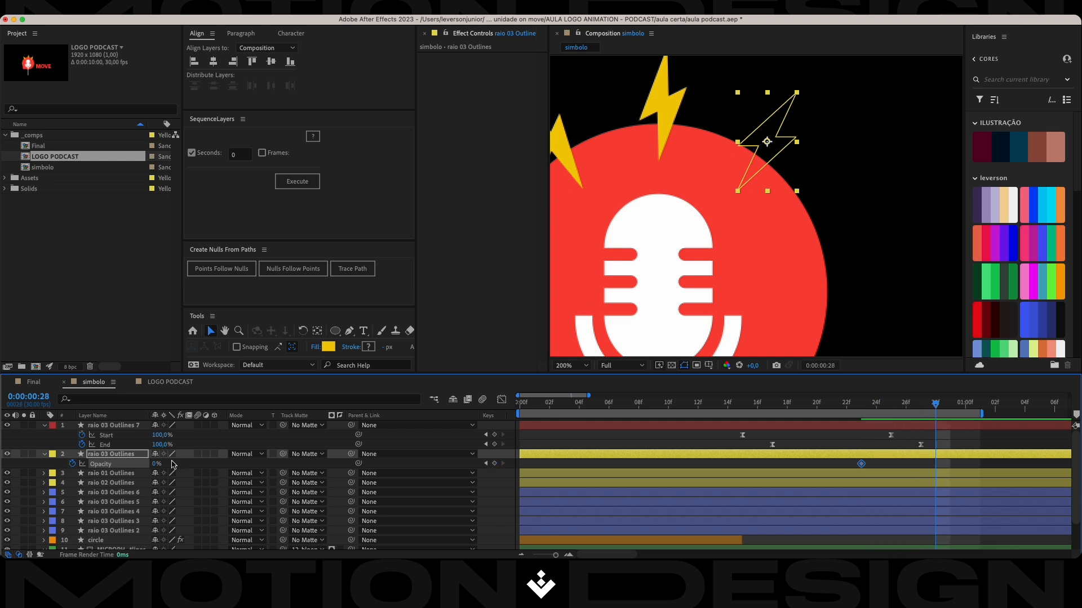
{"action": "left_click_drag", "start_coordinate": [156, 467], "coordinate": [264, 463]}
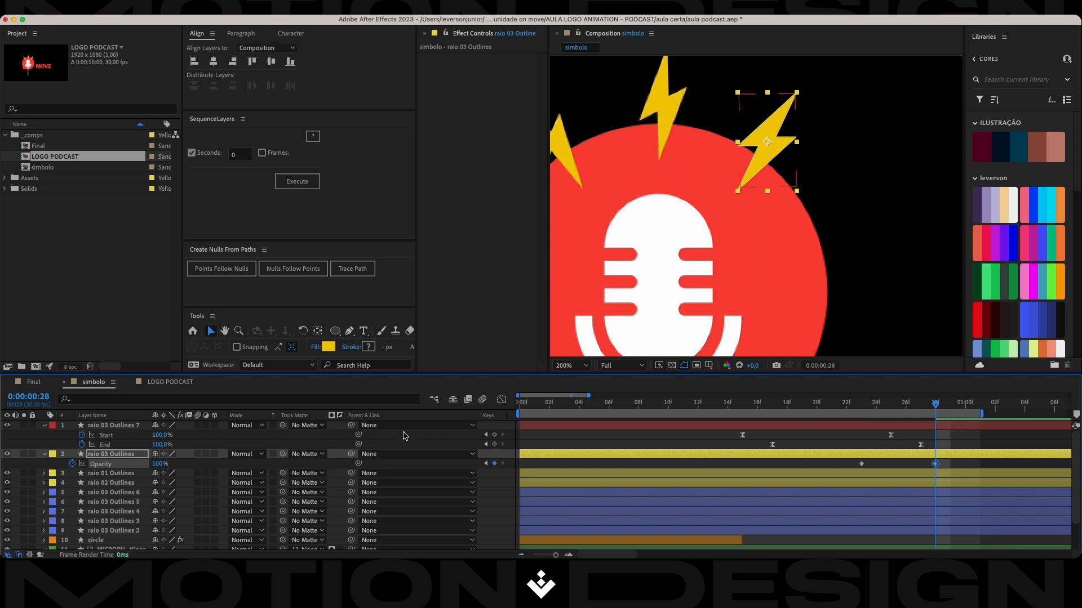
Apply Easy Ease to both opacity keyframes and shape the speed curve for a fast start and long, soft finish.
{"action": "left_click_drag", "start_coordinate": [954, 464], "coordinate": [836, 476]}
{"action": "key", "text": "F9"}
{"action": "left_click", "coordinate": [501, 400]}
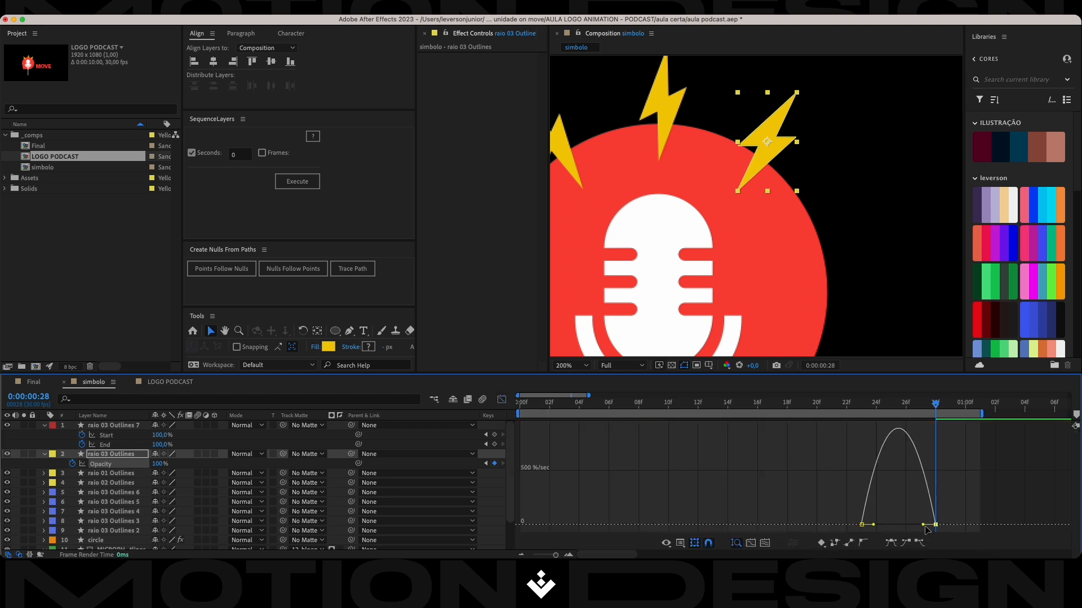
{"action": "left_click_drag", "start_coordinate": [922, 525], "coordinate": [898, 524]}
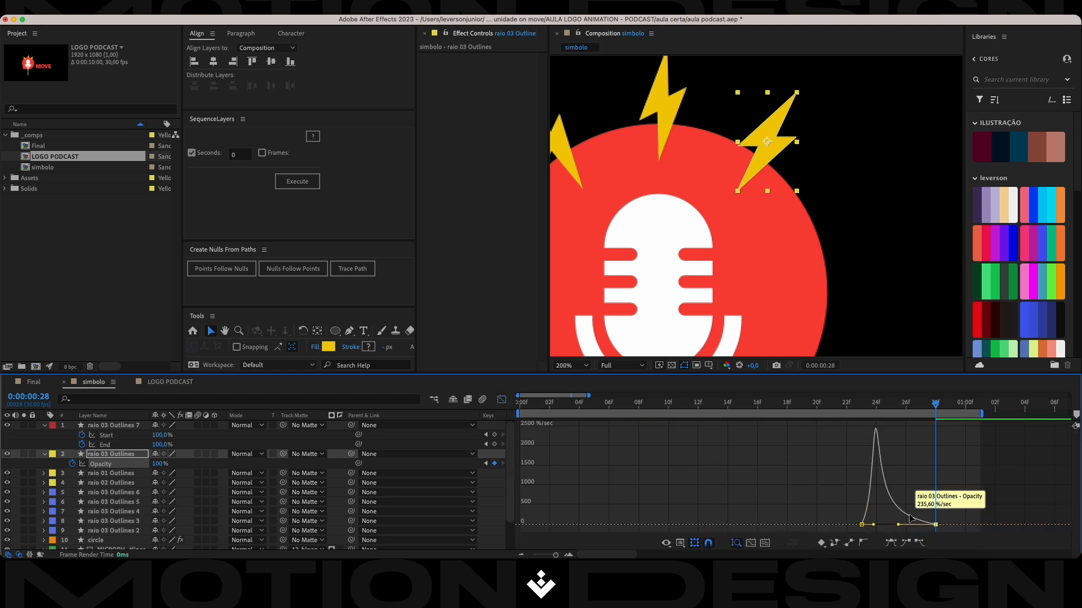
{"action": "left_click", "coordinate": [501, 400]}
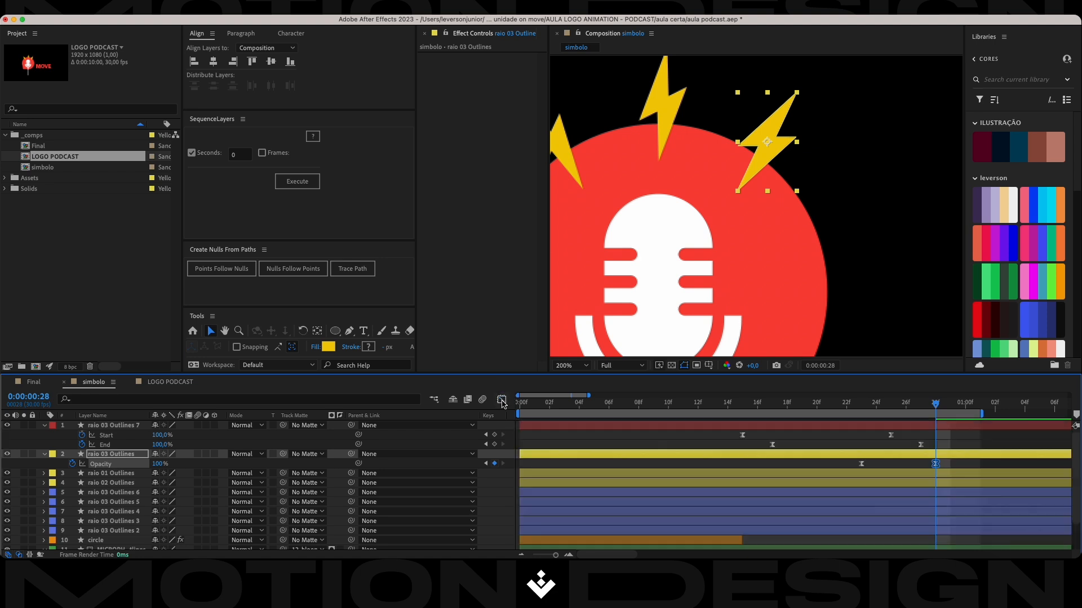
Preview the bolt's fade-in, save the project and extend the work area's end to about 0:00:01:05.
{"action": "key", "text": "space"}
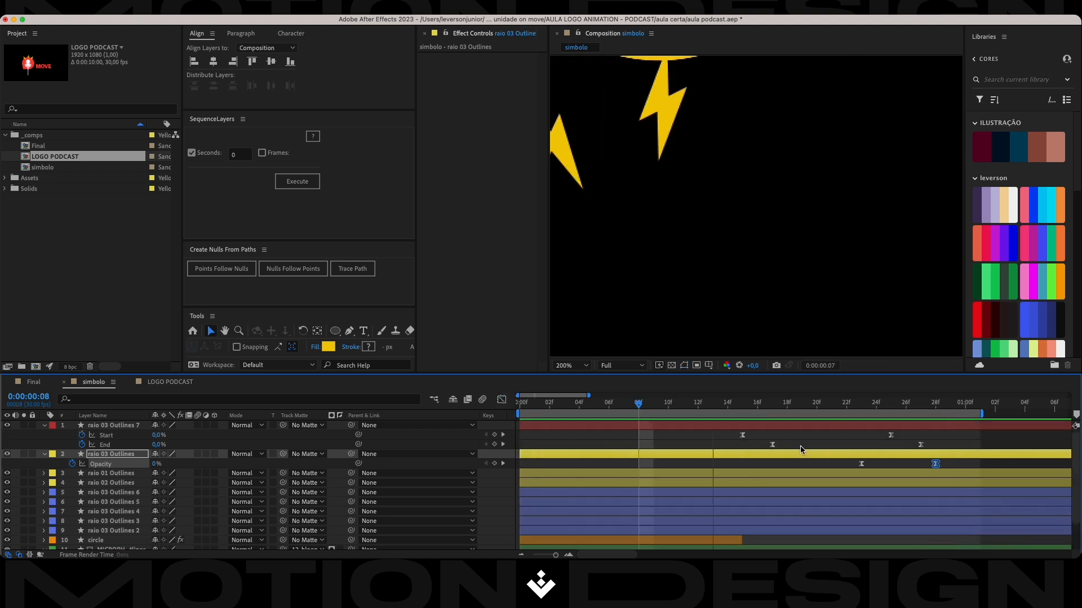
{"action": "key", "text": "super+s"}
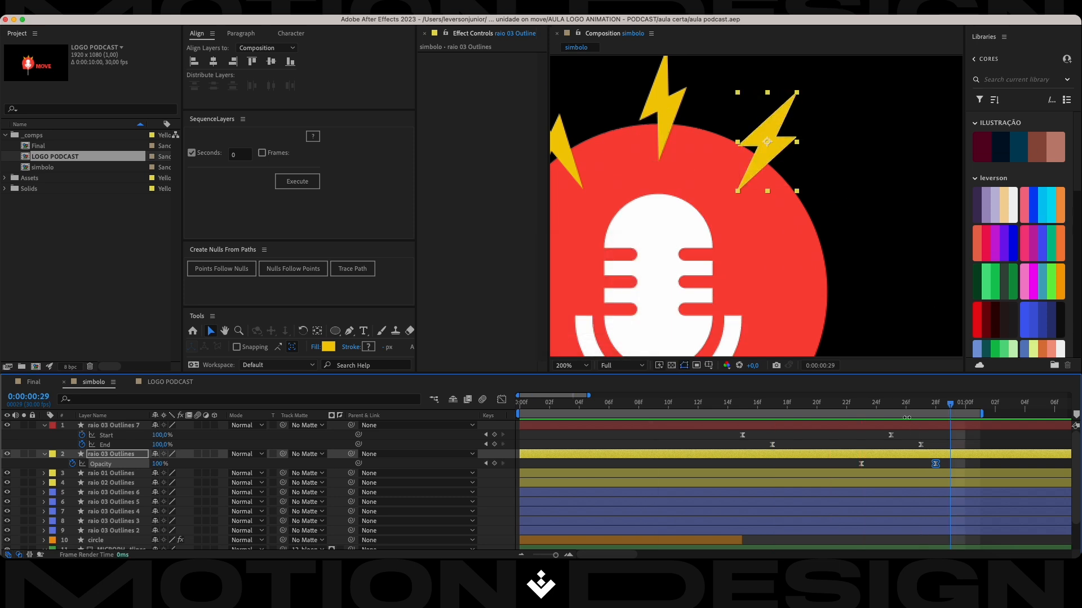
{"action": "left_click_drag", "start_coordinate": [952, 407], "coordinate": [896, 419]}
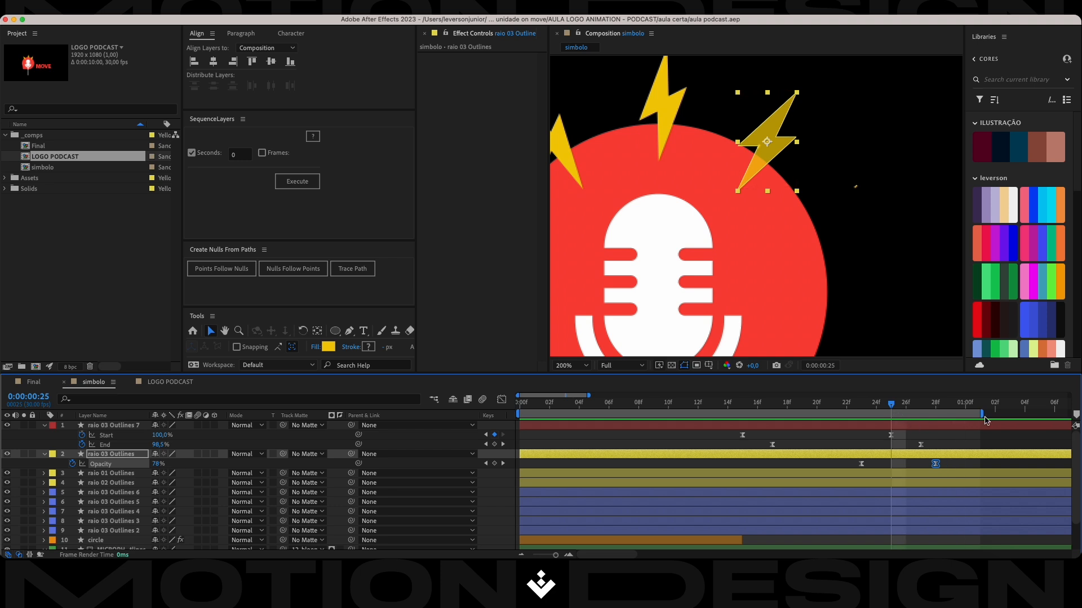
{"action": "left_click_drag", "start_coordinate": [982, 414], "coordinate": [1041, 415]}
{"action": "key", "text": "minus"}
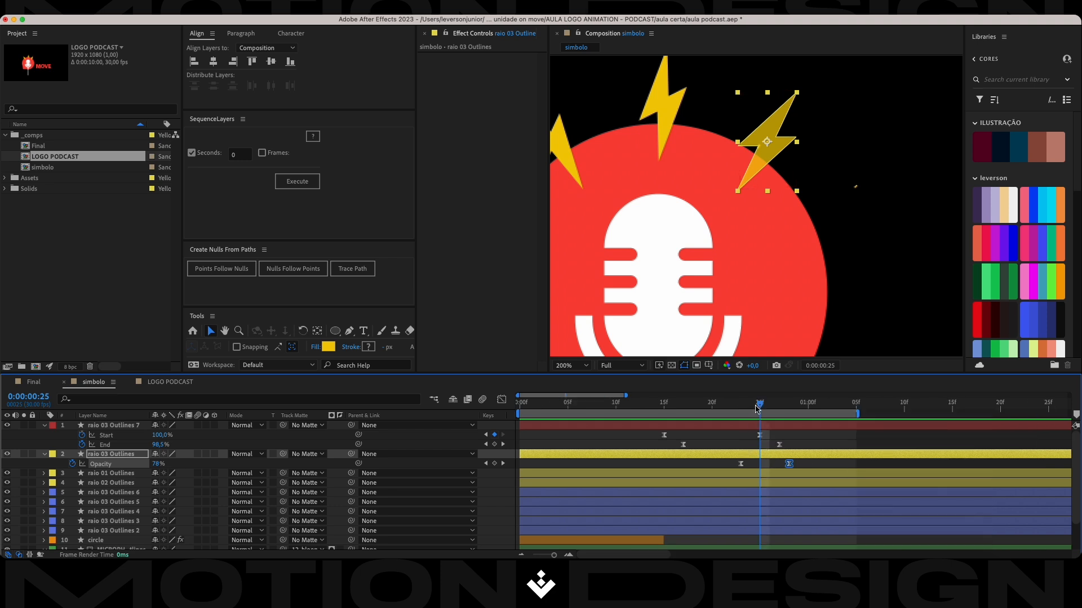
Trim the start of the solid raio 03 Outlines layer to its first opacity keyframe at frame 23.
{"action": "left_click_drag", "start_coordinate": [759, 406], "coordinate": [741, 411]}
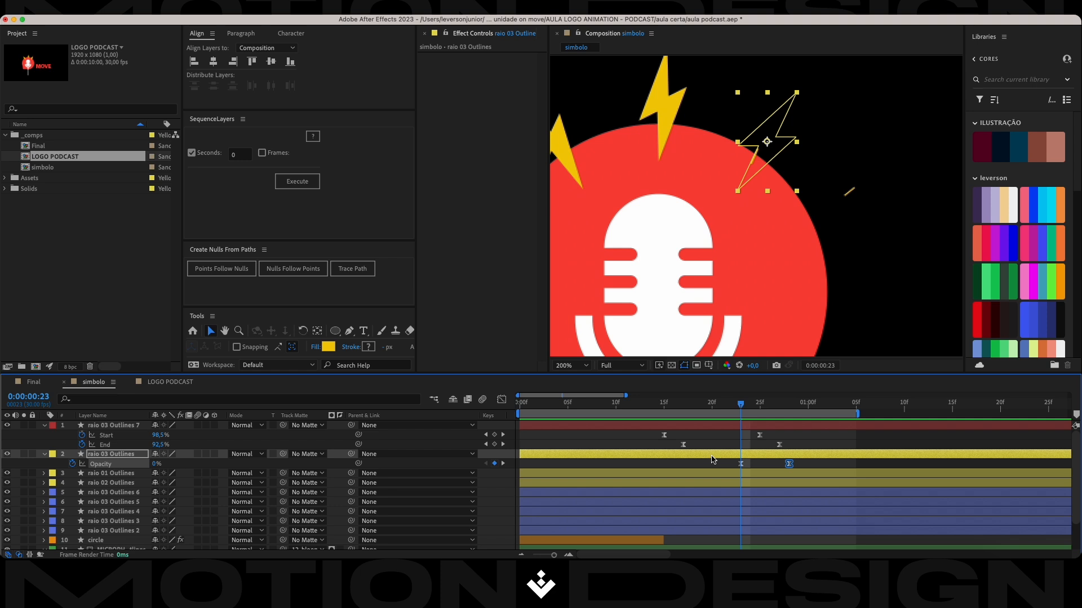
{"action": "left_click", "coordinate": [780, 467]}
{"action": "left_click", "coordinate": [772, 457]}
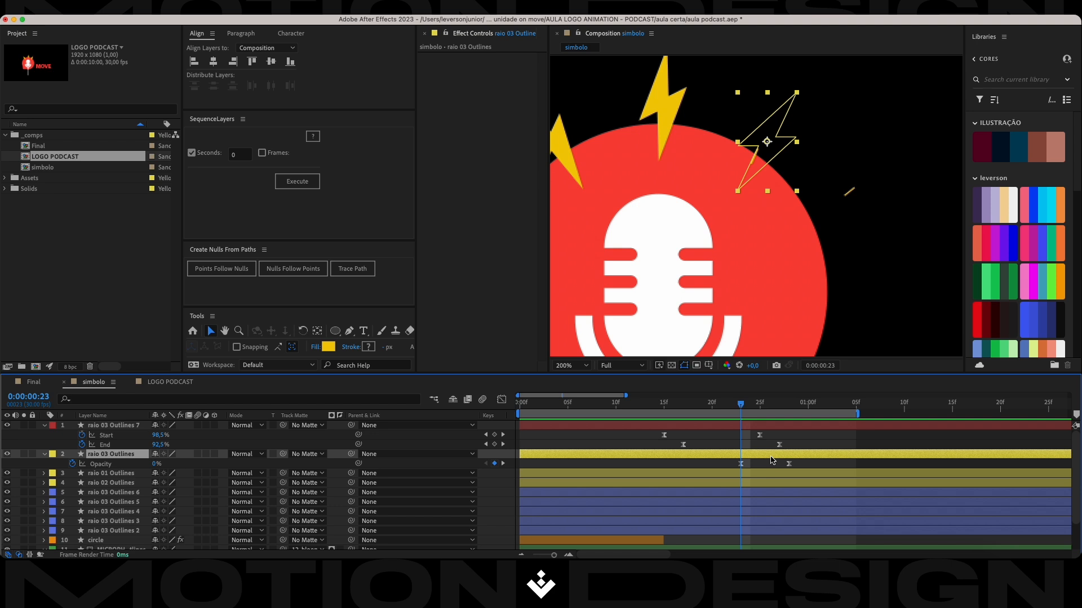
{"action": "key", "text": "alt+bracketleft"}
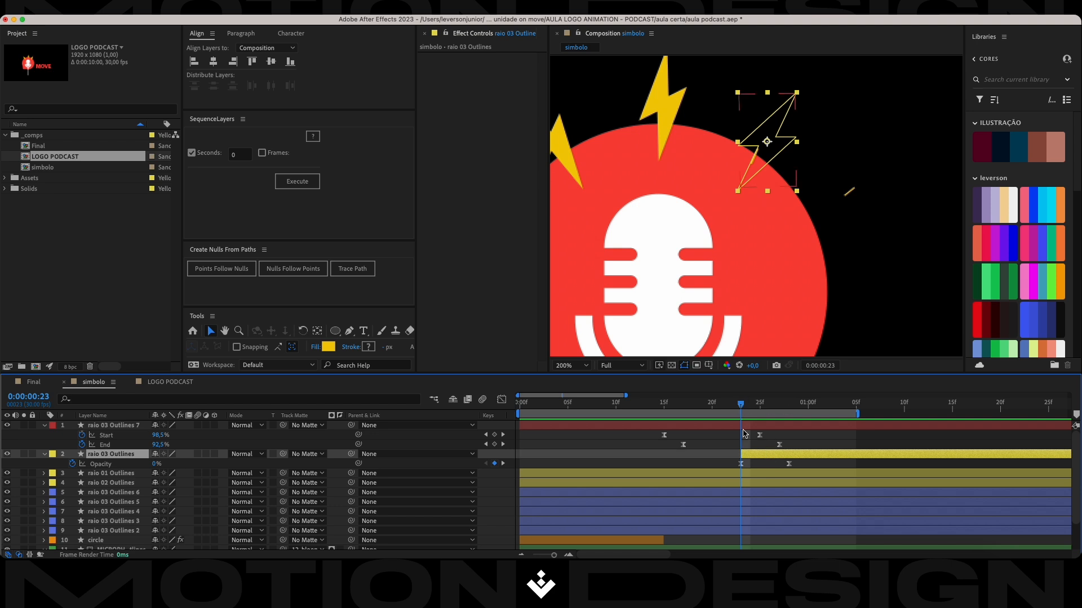
Trim raio 03 Outlines 7 to its keyframe span, starting at frame 15 and ending at frame 27.
{"action": "left_click", "coordinate": [745, 426]}
{"action": "left_click_drag", "start_coordinate": [742, 410], "coordinate": [665, 410]}
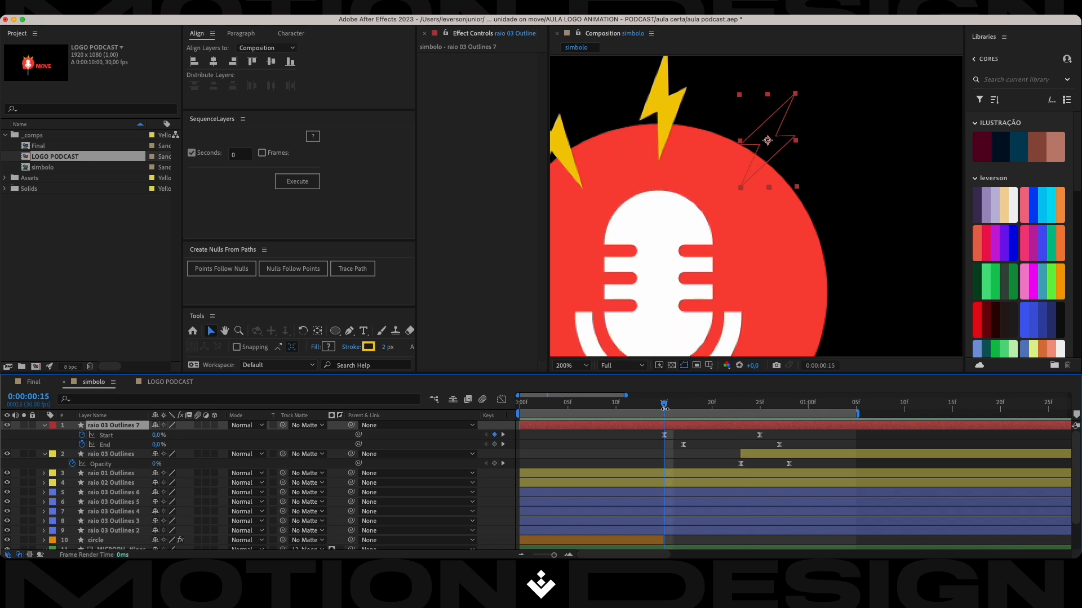
{"action": "key", "text": "alt+bracketleft"}
{"action": "mouse_move", "coordinate": [665, 409]}
{"action": "left_mouse_down"}
{"action": "mouse_move", "coordinate": [772, 410]}
{"action": "mouse_move", "coordinate": [779, 421]}
{"action": "left_mouse_up"}
{"action": "key", "text": "alt+bracketright"}
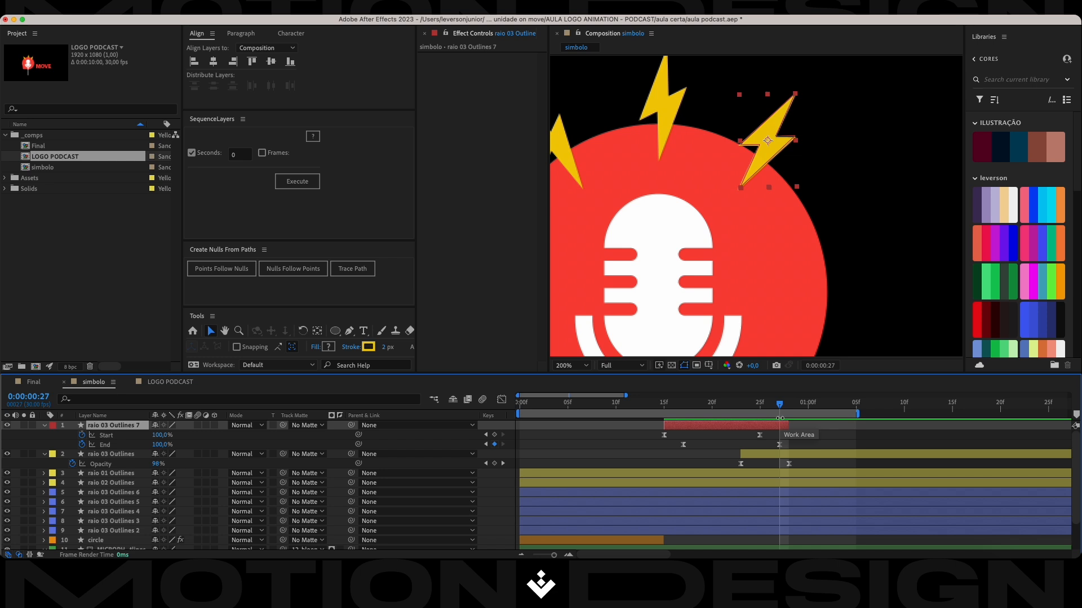
{"action": "left_click_drag", "start_coordinate": [786, 424], "coordinate": [781, 424]}
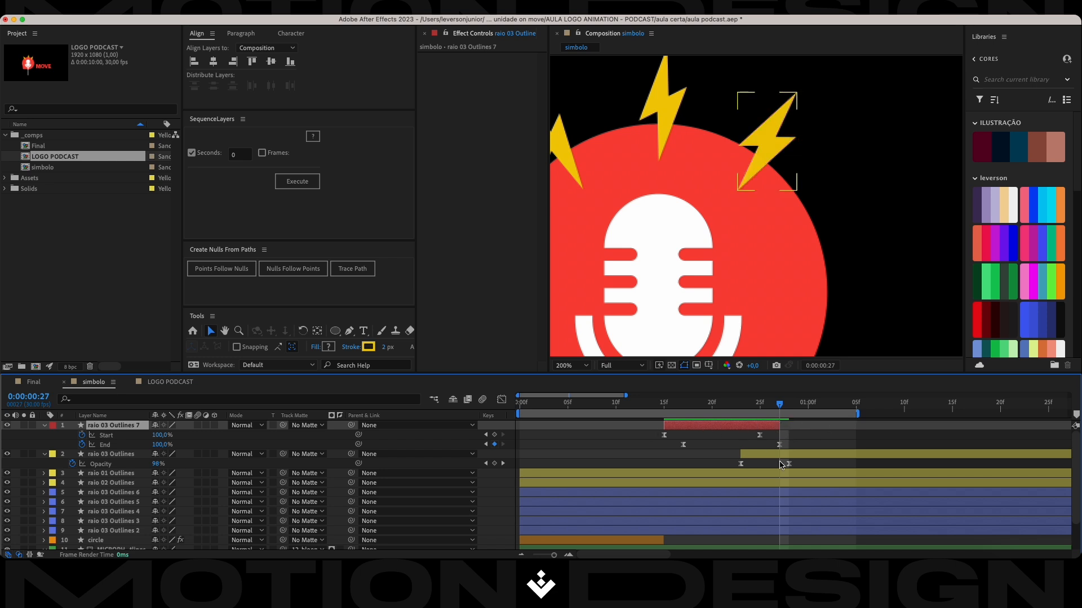
Shift raio 03 Outlines 7 and the solid raio 03 Outlines together about 5 frames later and save the project.
{"action": "key", "text": "minus"}
{"action": "key", "text": "minus"}
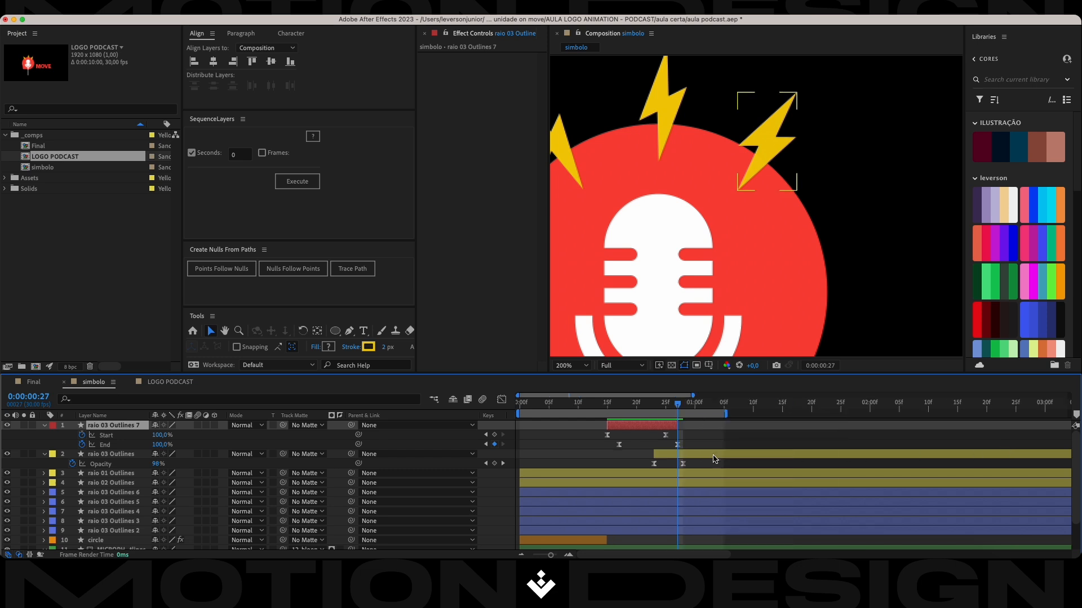
{"action": "left_click", "coordinate": [623, 455]}
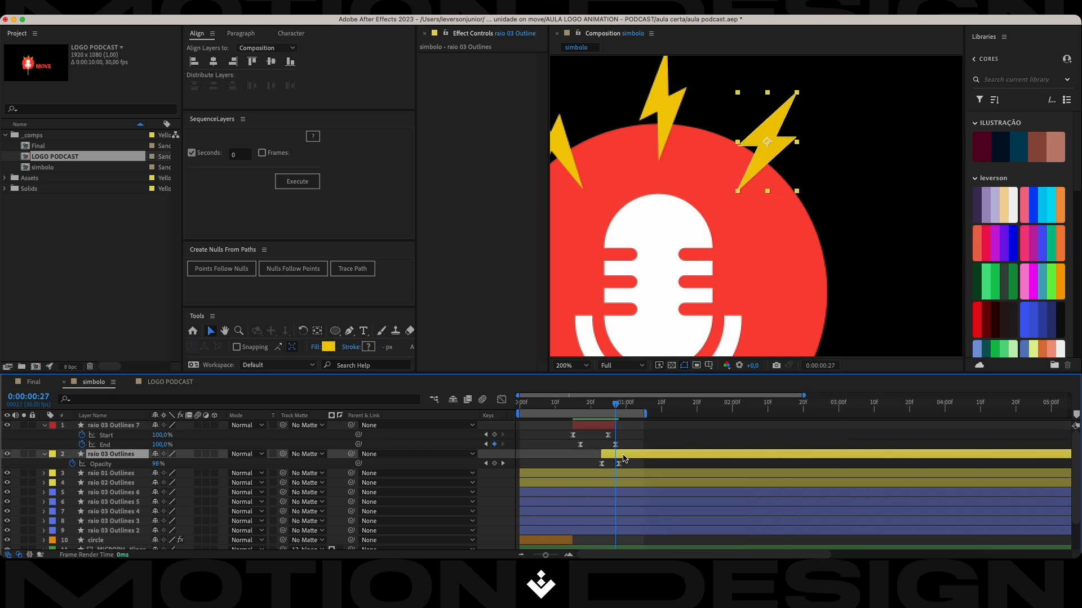
{"action": "key", "text": "super+s"}
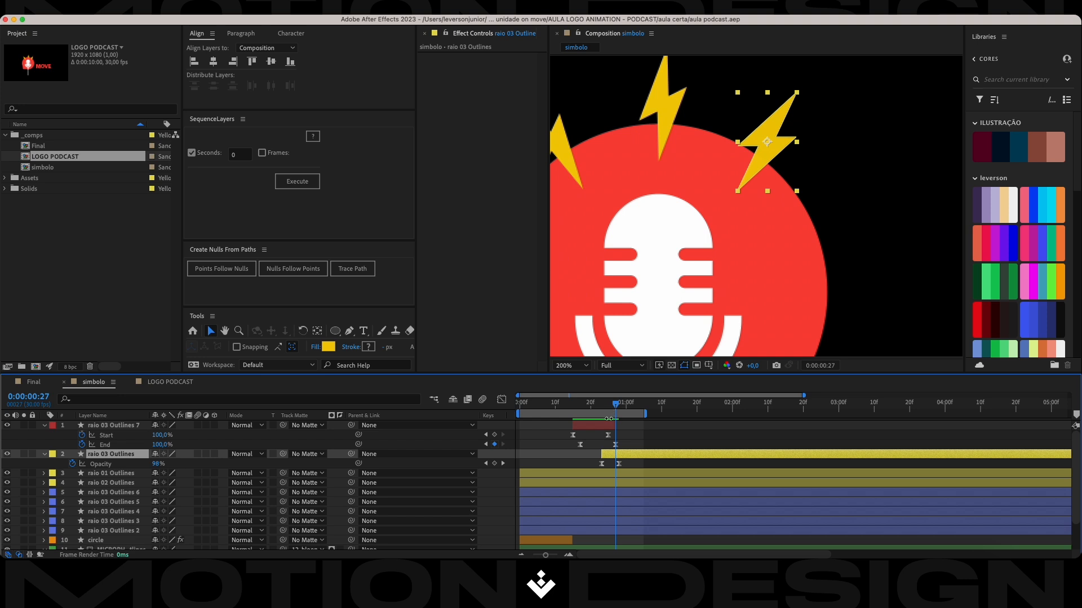
{"action": "mouse_move", "coordinate": [615, 404]}
{"action": "left_mouse_down"}
{"action": "mouse_move", "coordinate": [590, 410]}
{"action": "mouse_move", "coordinate": [602, 411]}
{"action": "mouse_move", "coordinate": [602, 429]}
{"action": "left_mouse_up"}
{"action": "left_click", "coordinate": [599, 425], "text": "shift"}
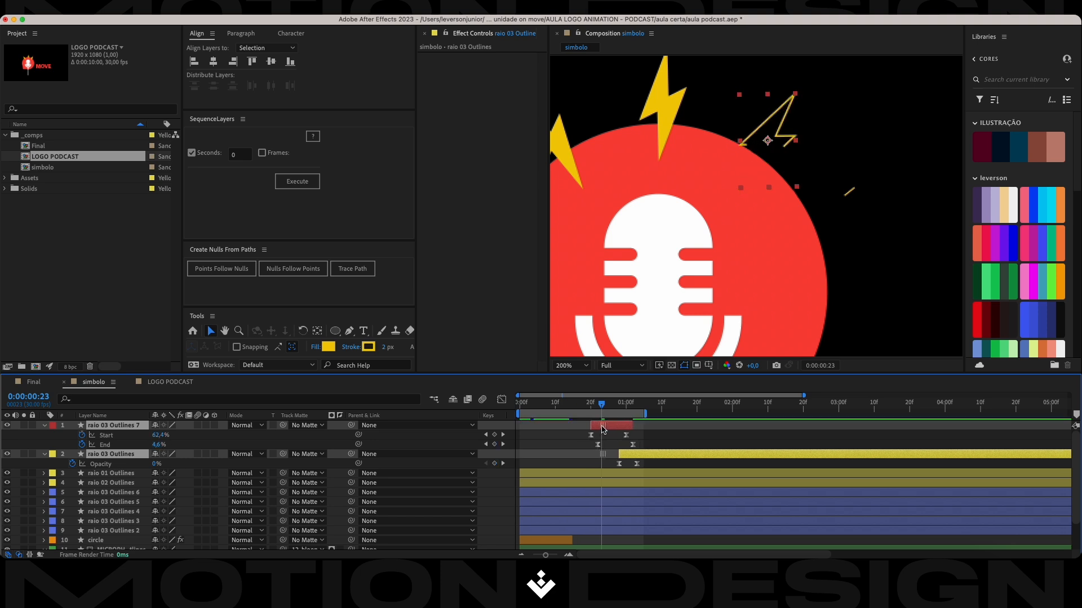
{"action": "key", "text": "super+s"}
Extend the work area's end to about 0:00:01:25 and review the retimed bolt animation.
{"action": "key", "text": "space"}
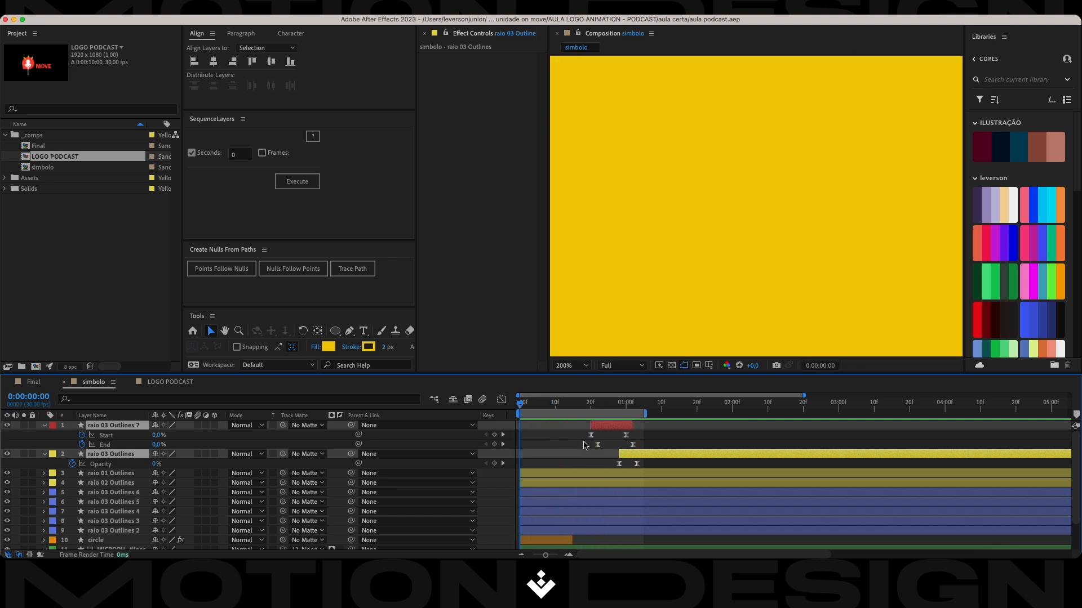
{"action": "left_click_drag", "start_coordinate": [648, 415], "coordinate": [716, 421]}
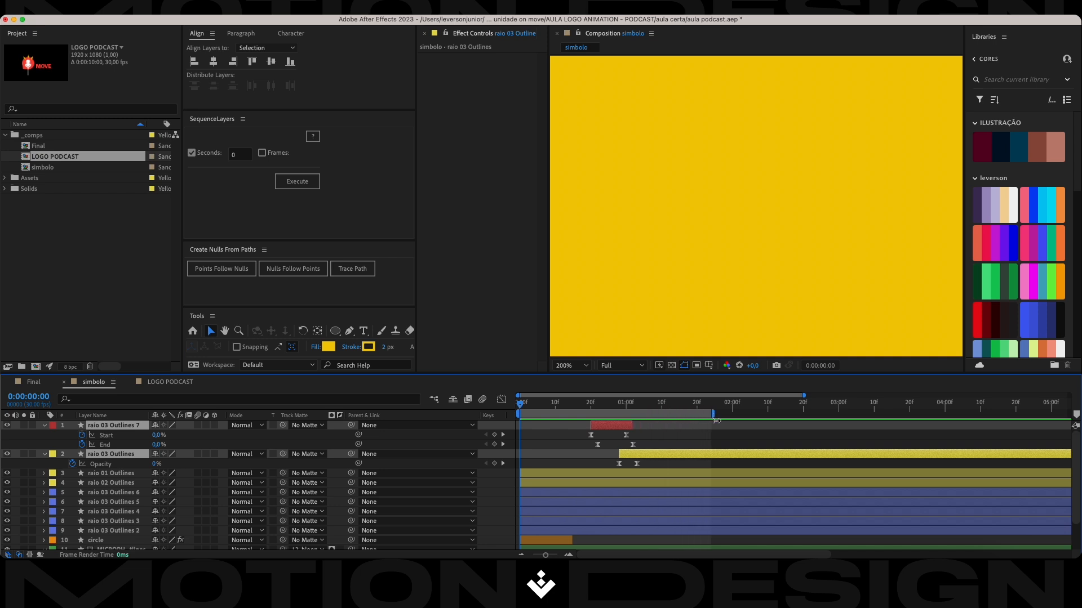
{"action": "left_click_drag", "start_coordinate": [529, 404], "coordinate": [605, 416]}
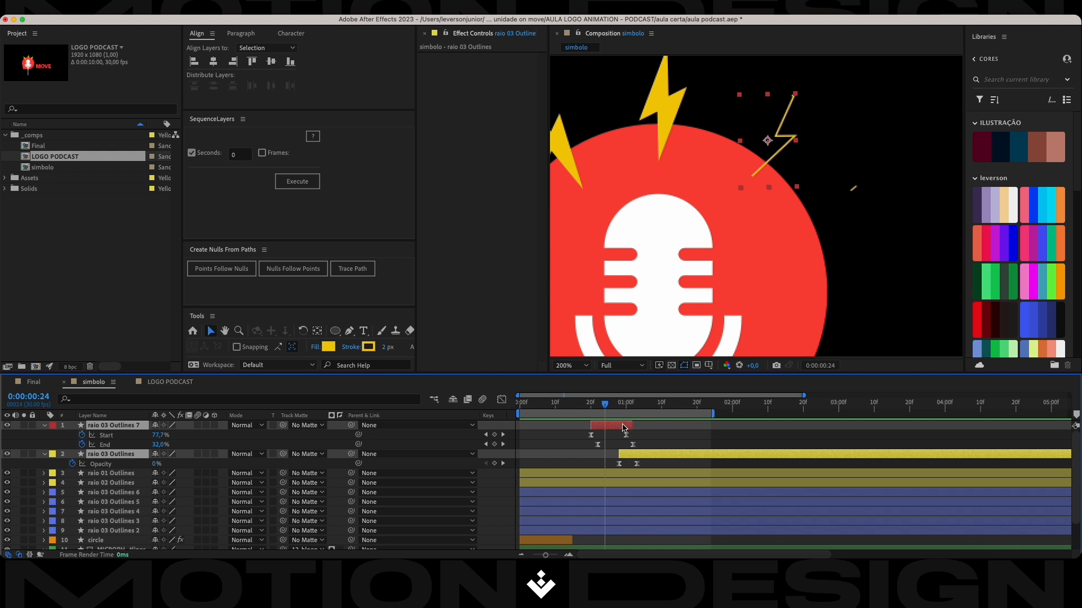
Add Wiggle Paths to the solid raio 03 Outlines layer, with the playhead at 0:00:01:12.
{"action": "left_click", "coordinate": [652, 439]}
{"action": "left_click", "coordinate": [652, 459]}
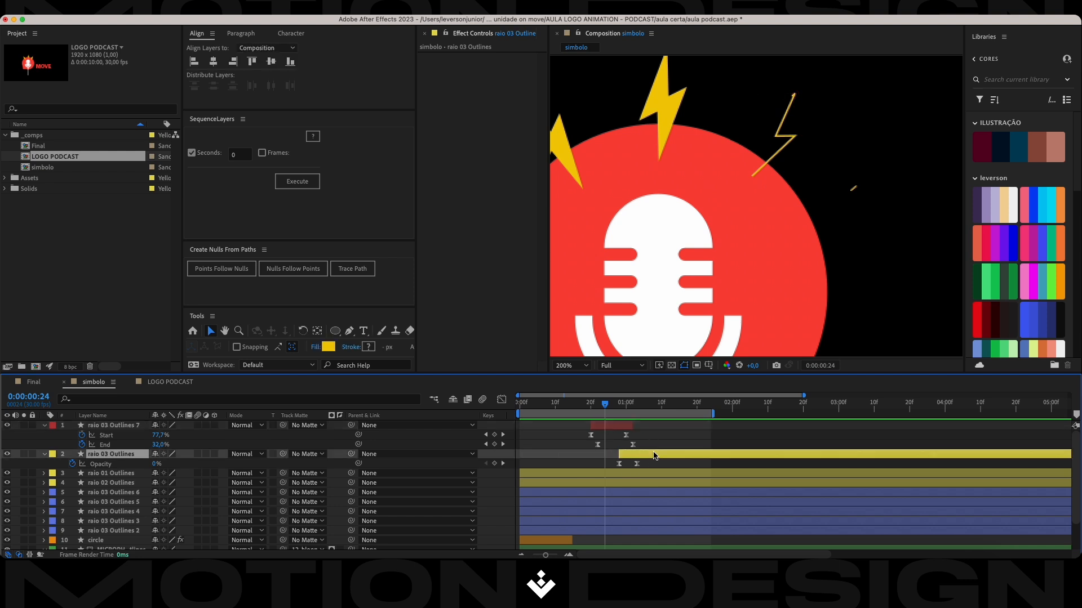
{"action": "left_click_drag", "start_coordinate": [605, 416], "coordinate": [669, 408]}
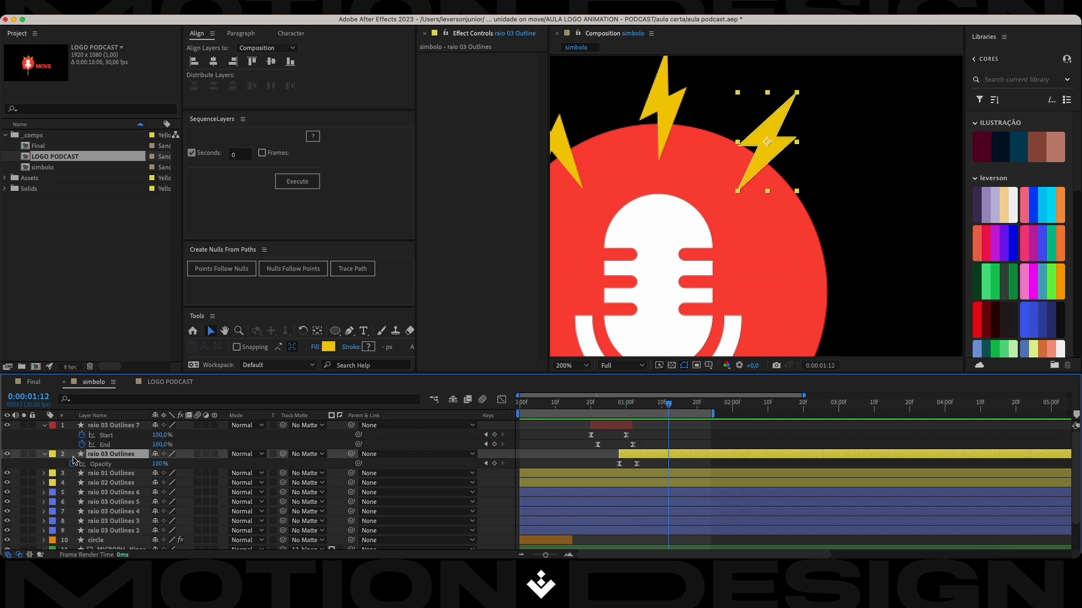
{"action": "left_click", "coordinate": [45, 455]}
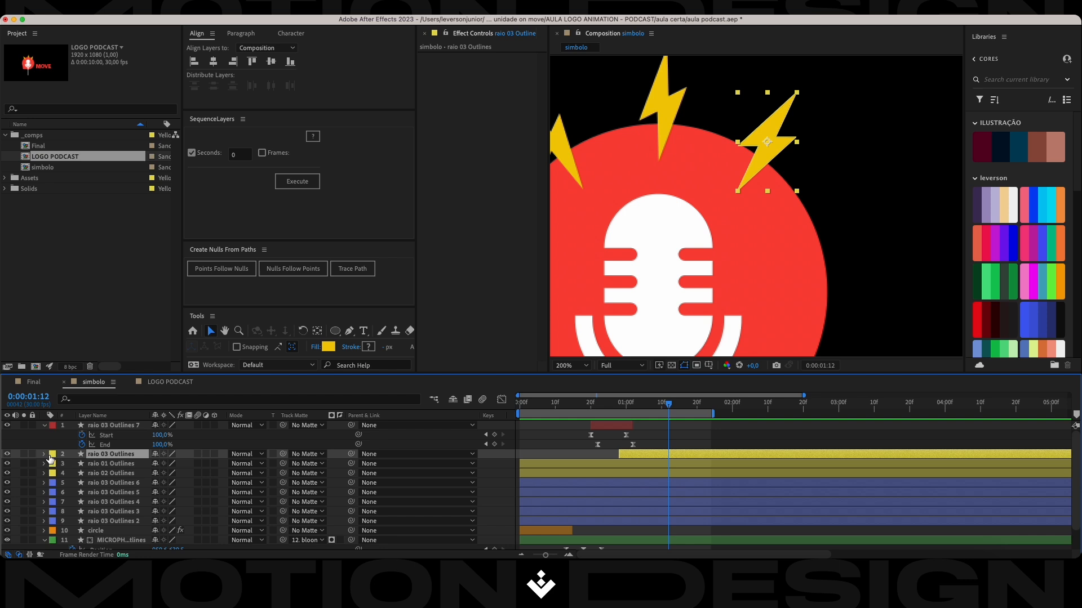
{"action": "left_click", "coordinate": [45, 454]}
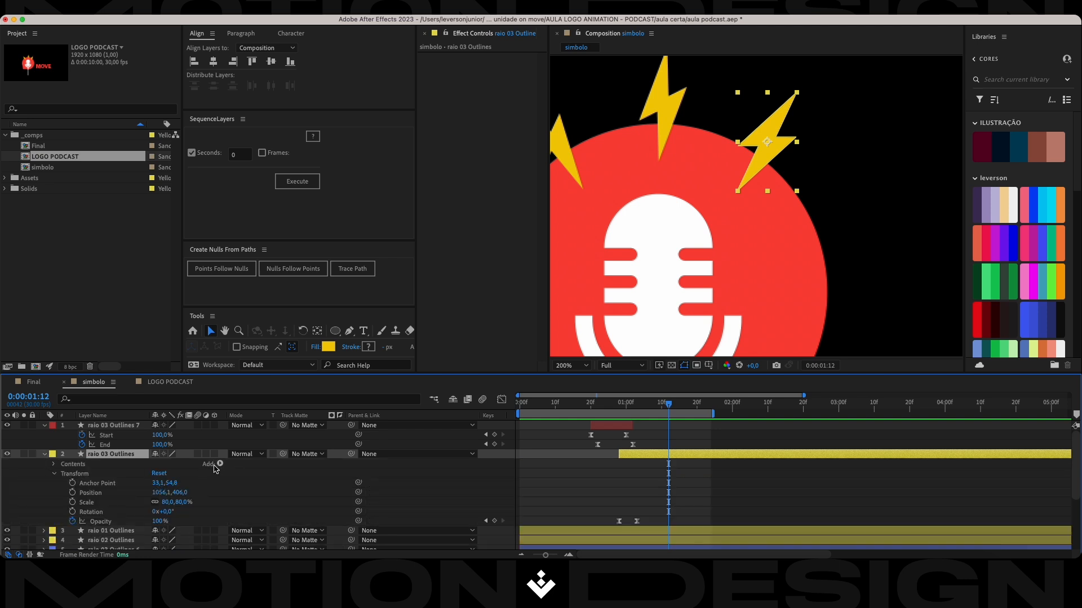
{"action": "left_click", "coordinate": [219, 464]}
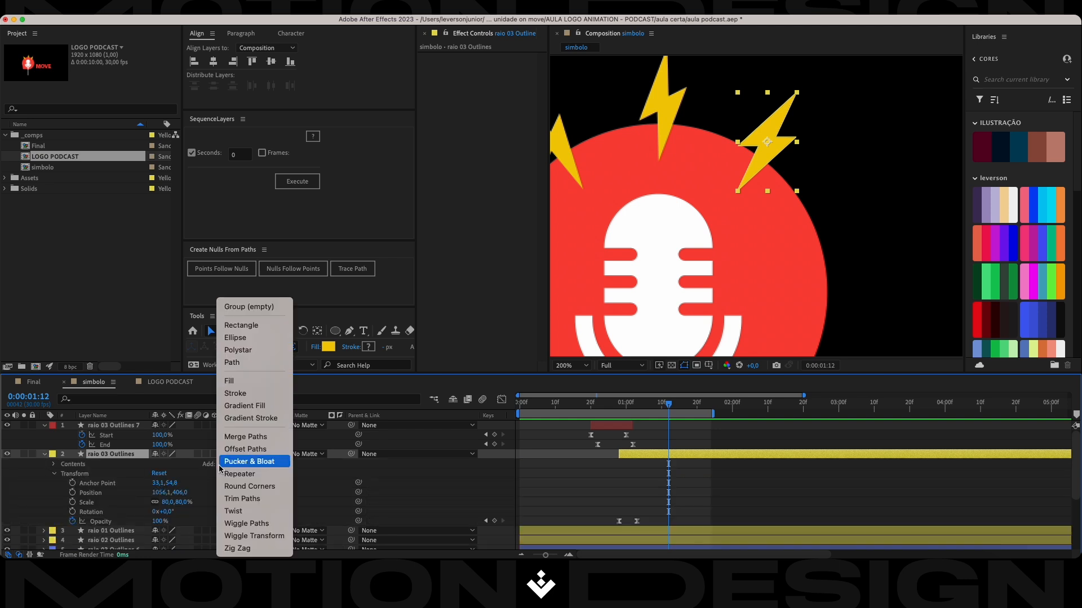
{"action": "left_click", "coordinate": [235, 523]}
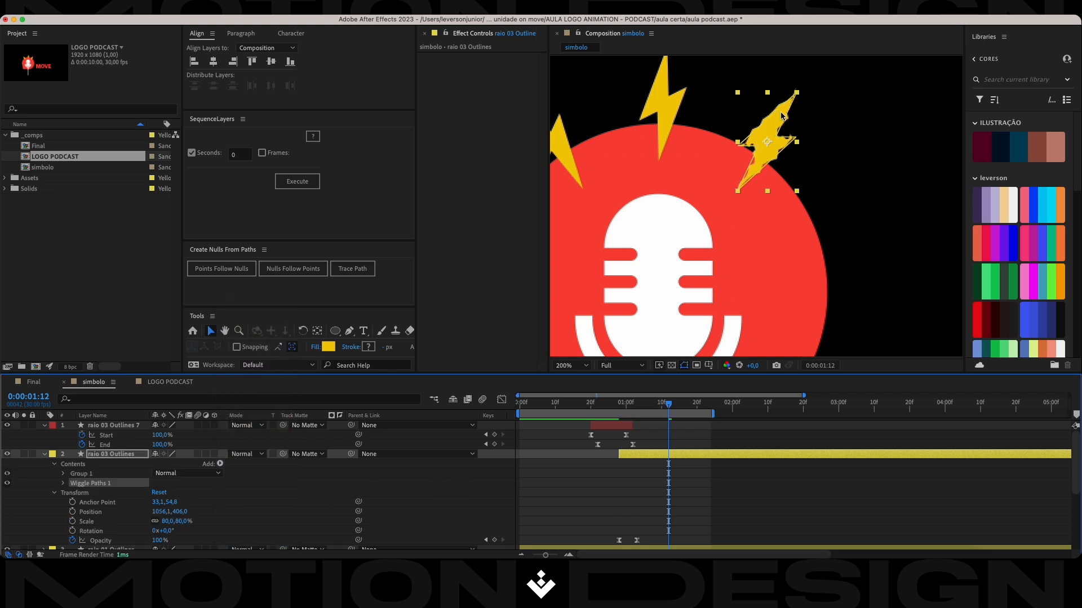
{"action": "scroll", "coordinate": [785, 101], "scroll_direction": "up", "scroll_amount": 2}
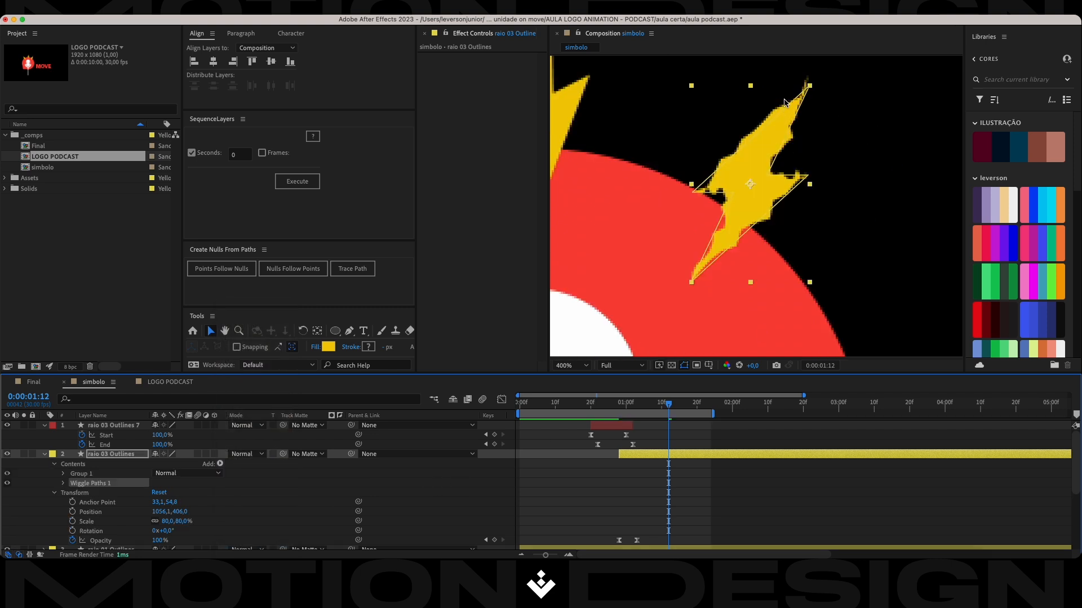
Set the Wiggle Paths detail to 2 and size to 1 on the solid raio 03 Outlines layer.
{"action": "left_click", "coordinate": [63, 483]}
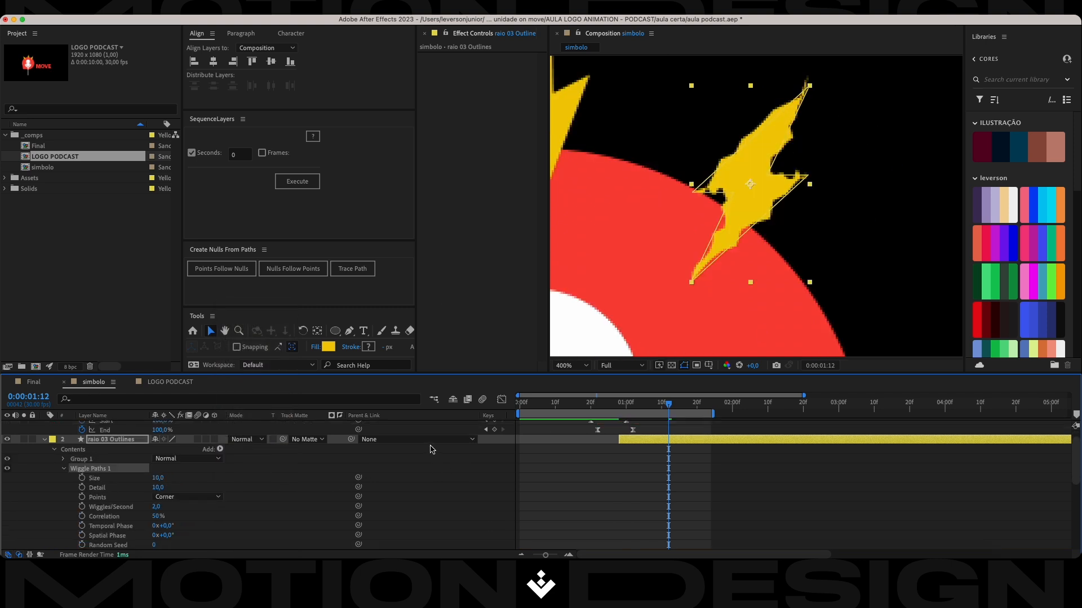
{"action": "left_click", "coordinate": [158, 488]}
{"action": "type", "text": "2"}
{"action": "key", "text": "Return"}
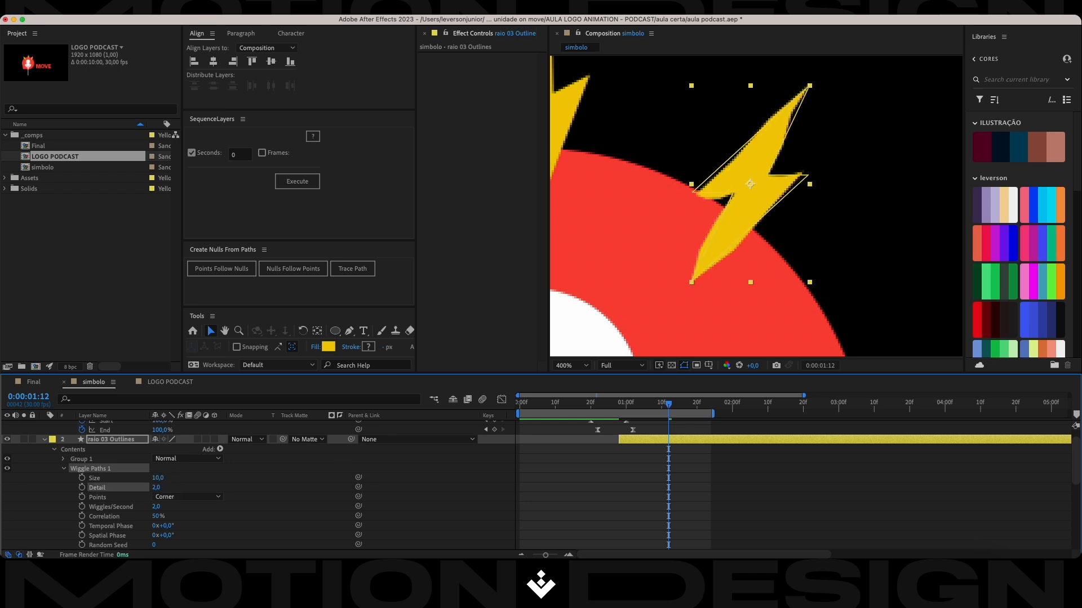
{"action": "left_click", "coordinate": [158, 479]}
{"action": "key", "text": "Return"}
Set Wiggles/Second to 35, and raise it further to 102 for a faster jitter.
{"action": "left_click", "coordinate": [166, 507]}
{"action": "type", "text": "35"}
{"action": "key", "text": "Return"}
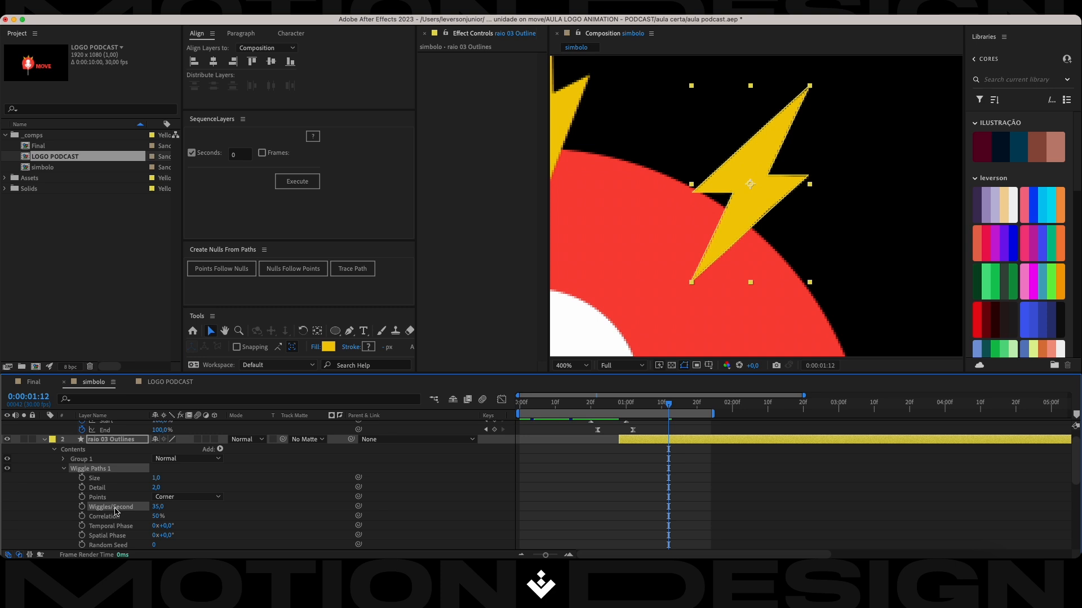
{"action": "left_click_drag", "start_coordinate": [158, 510], "coordinate": [196, 510]}
Extend the work area's end to about 0:00:02:25 and preview the wiggling bolt.
{"action": "left_click_drag", "start_coordinate": [670, 407], "coordinate": [655, 407]}
{"action": "key", "text": "space"}
{"action": "key", "text": "space"}
{"action": "left_click_drag", "start_coordinate": [716, 415], "coordinate": [645, 418]}
{"action": "key", "text": "space"}
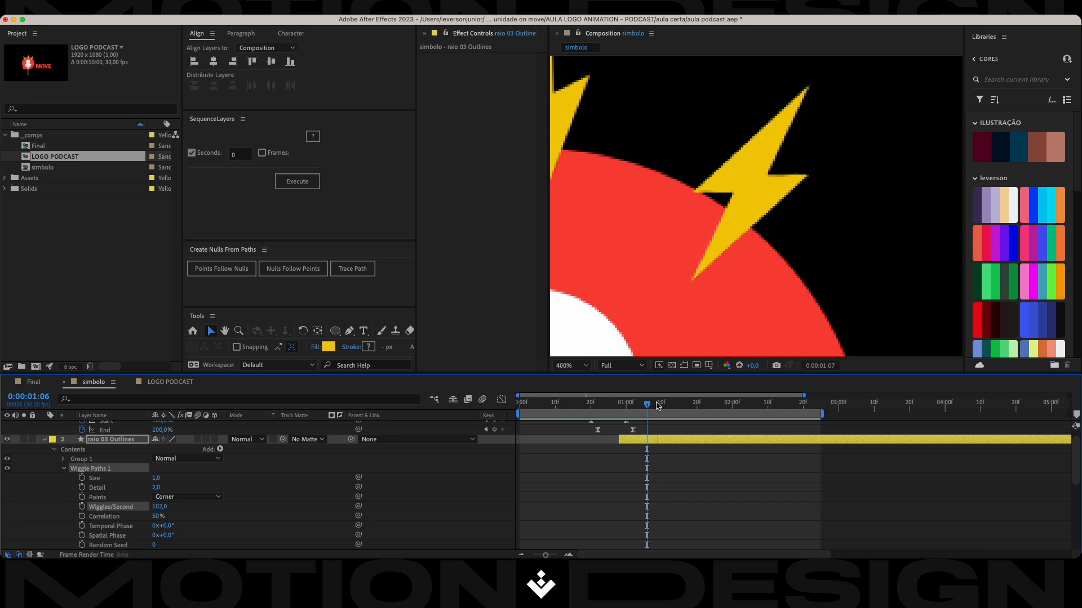
{"action": "key", "text": "space"}
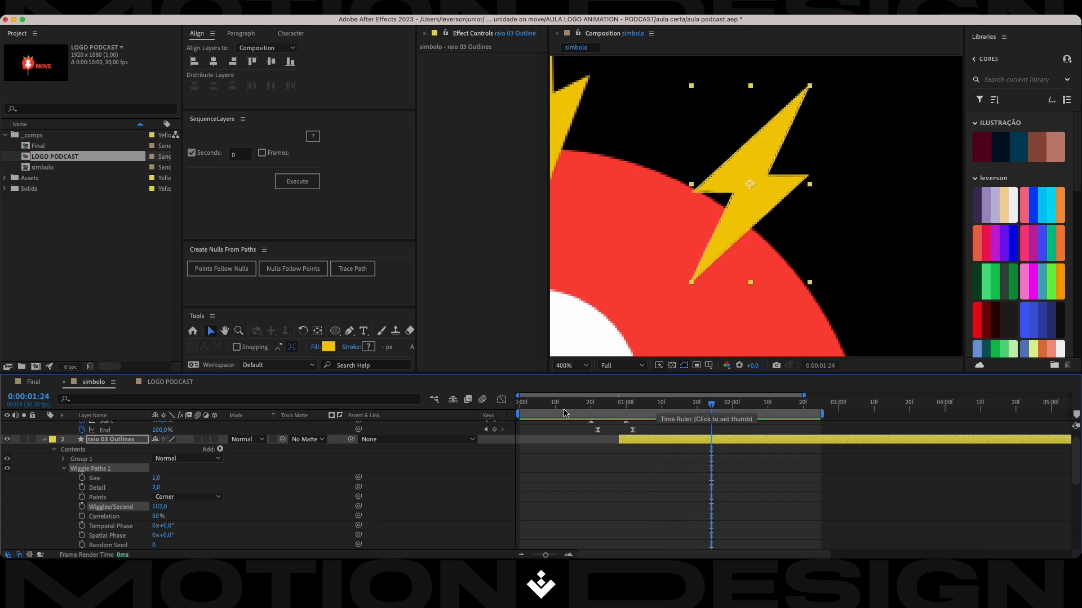
Set the Wiggle Paths detail to 3, preview the bolt from about 0:00:00:29, and save the project.
{"action": "left_click", "coordinate": [156, 488]}
{"action": "type", "text": "3"}
{"action": "key", "text": "Return"}
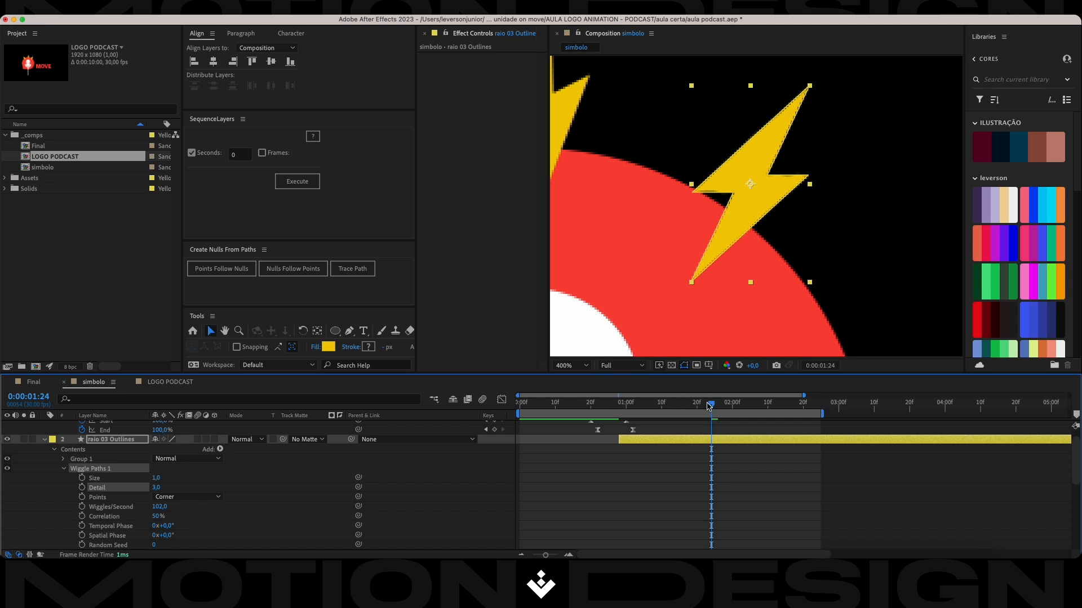
{"action": "left_click_drag", "start_coordinate": [709, 406], "coordinate": [621, 407]}
{"action": "key", "text": "space"}
{"action": "key", "text": "space"}
{"action": "key", "text": "super+s"}
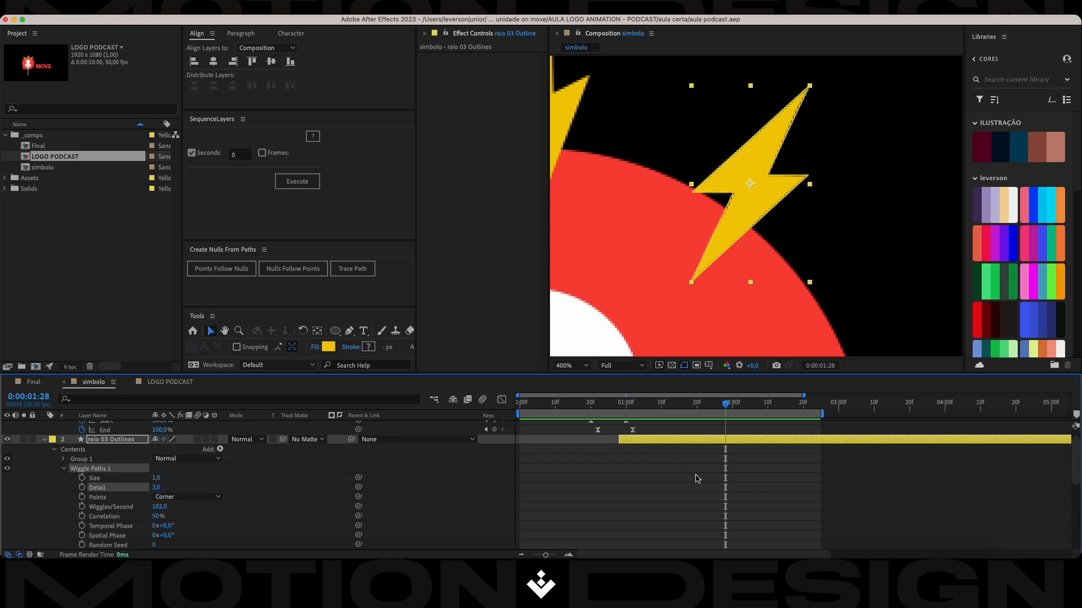
Collapse the properties of raio 03 Outlines 7 and the solid raio 03 Outlines, and give both layers the Red label.
{"action": "key", "text": "minus"}
{"action": "left_click", "coordinate": [64, 469]}
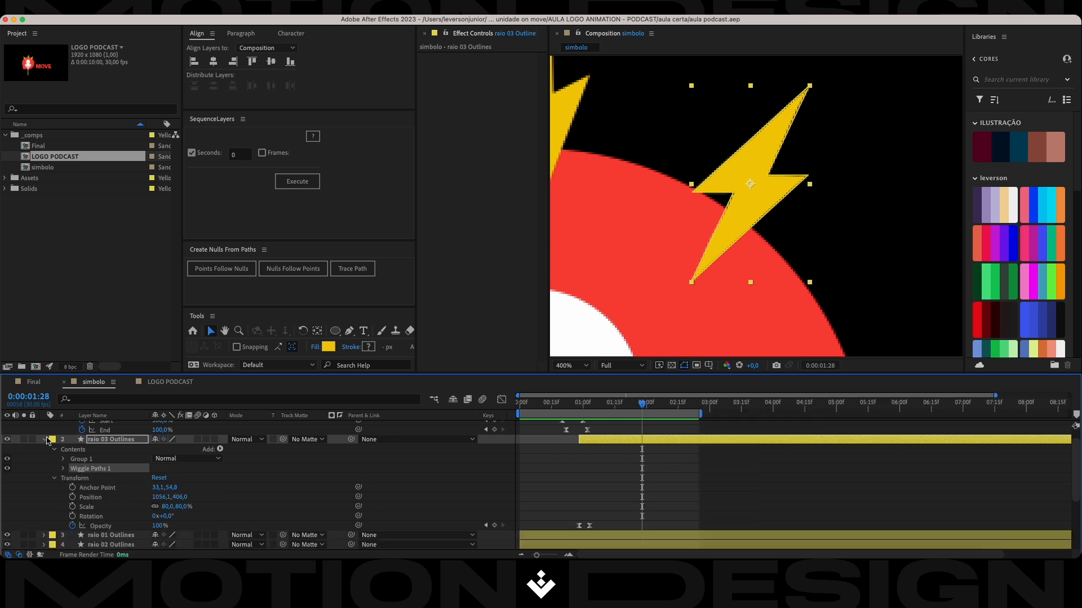
{"action": "left_click", "coordinate": [44, 439]}
{"action": "key", "text": "minus"}
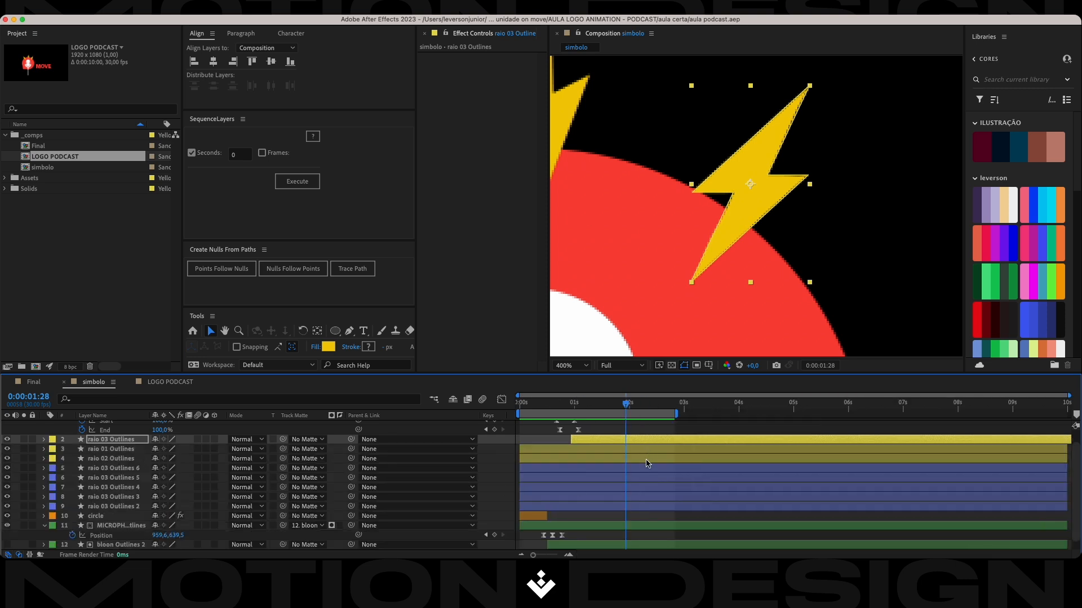
{"action": "scroll", "coordinate": [647, 450], "scroll_direction": "up", "scroll_amount": 2}
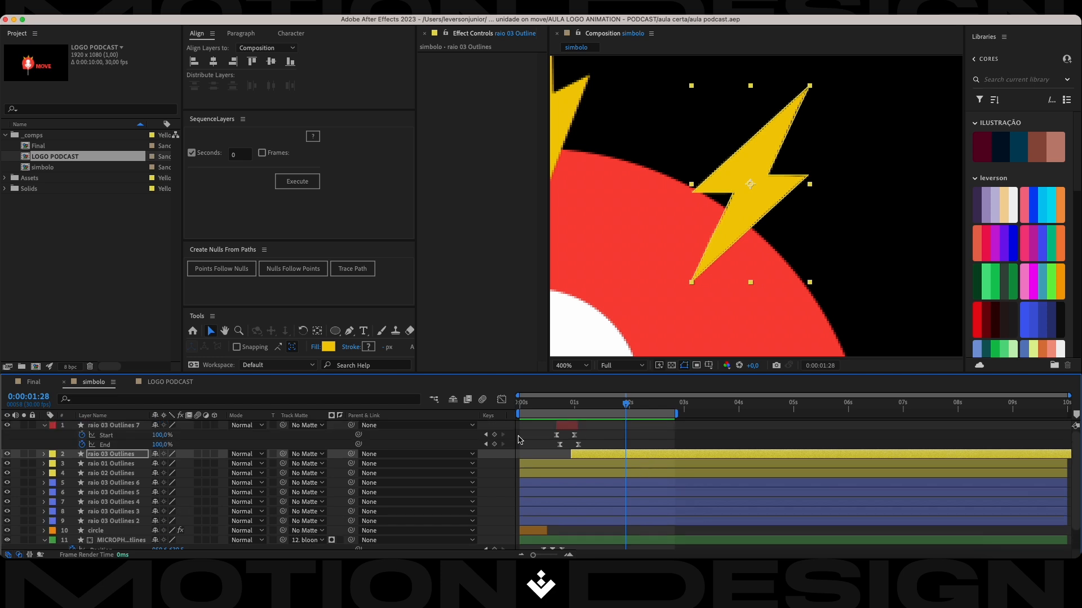
{"action": "left_click", "coordinate": [45, 427]}
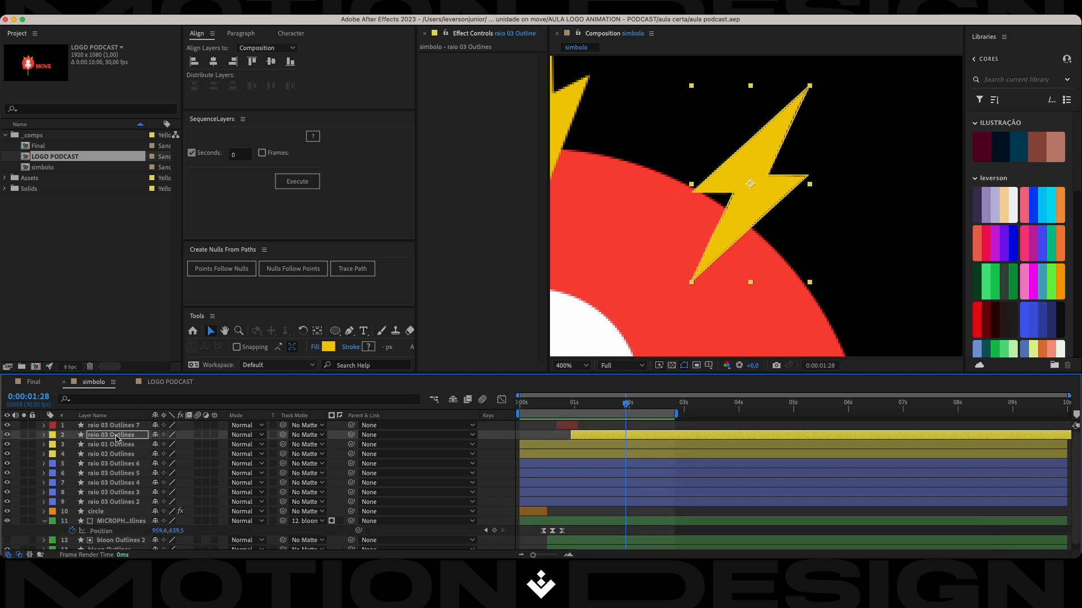
{"action": "left_click", "coordinate": [75, 429], "text": "shift"}
{"action": "left_click", "coordinate": [56, 436]}
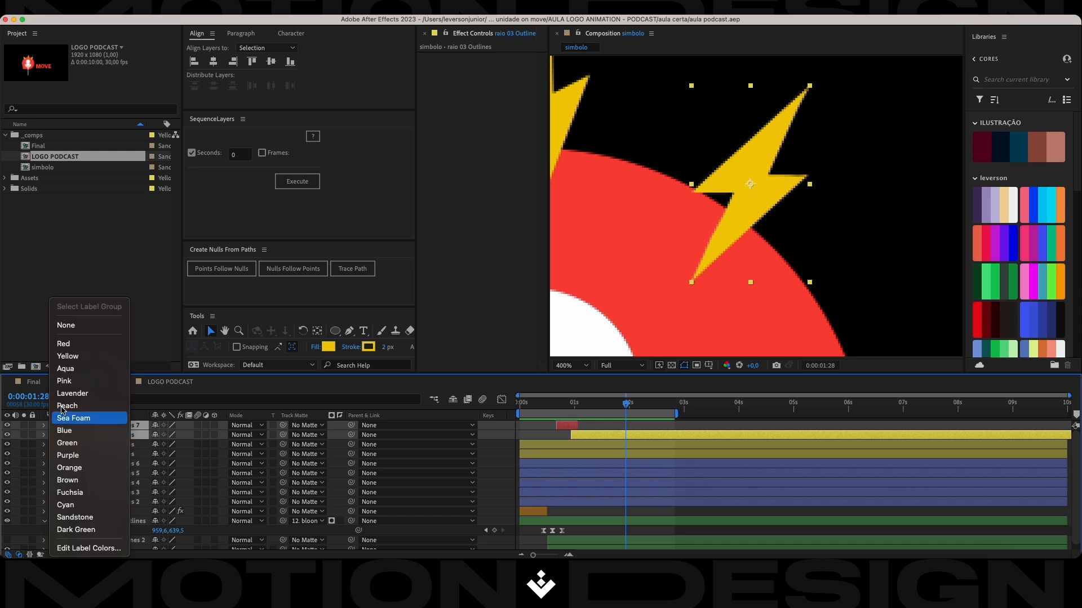
{"action": "left_click", "coordinate": [79, 345]}
Duplicate the two red-labelled bolt layers, place the copies over the middle bolt, and rotate them to about -29°.
{"action": "left_click_drag", "start_coordinate": [648, 183], "coordinate": [715, 277]}
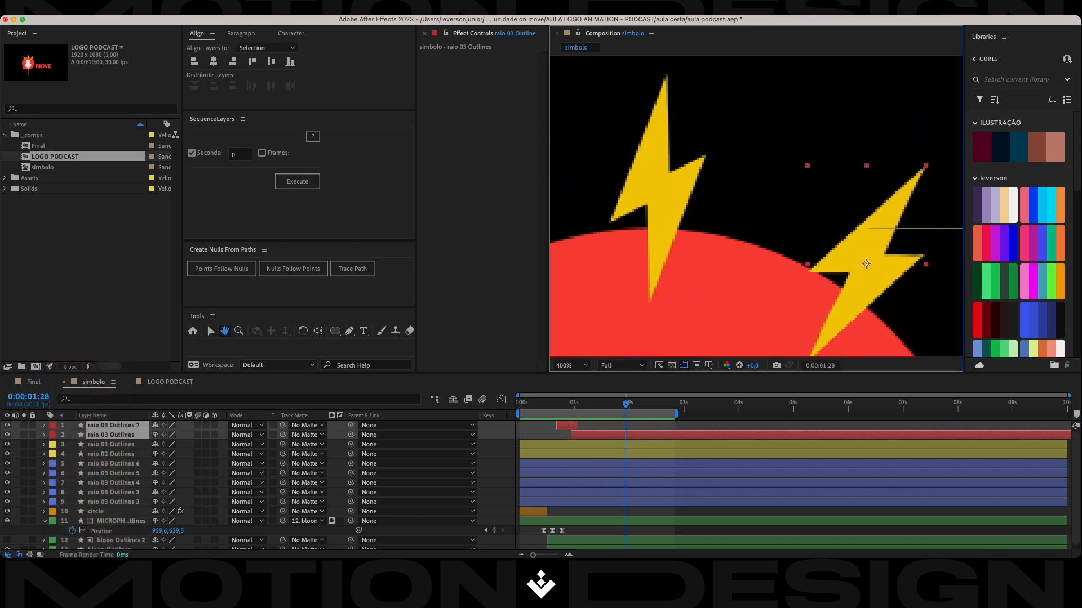
{"action": "key", "text": "super+d"}
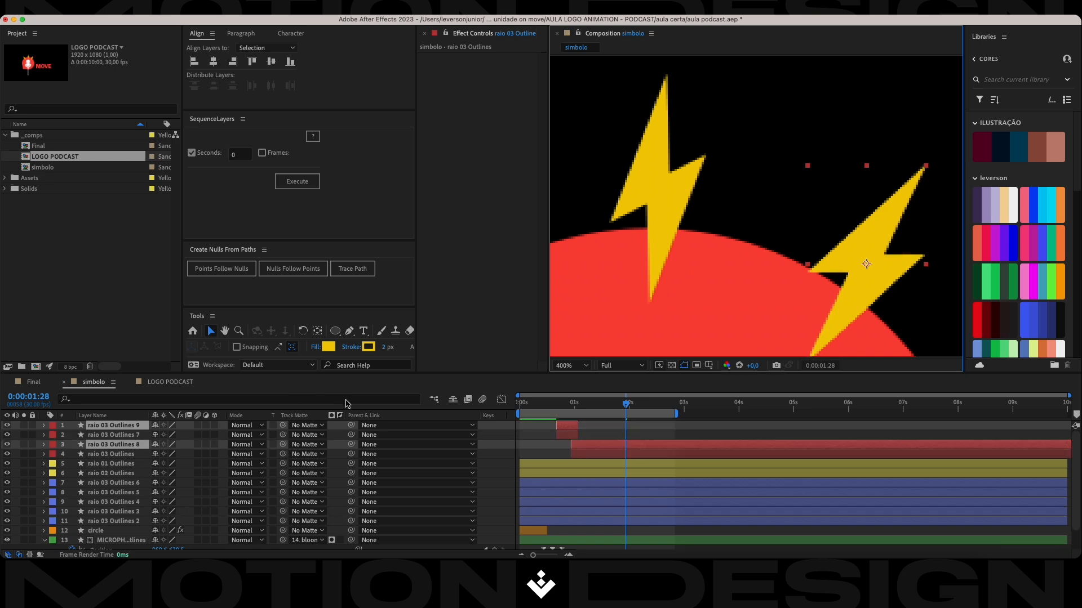
{"action": "left_click_drag", "start_coordinate": [868, 266], "coordinate": [668, 182]}
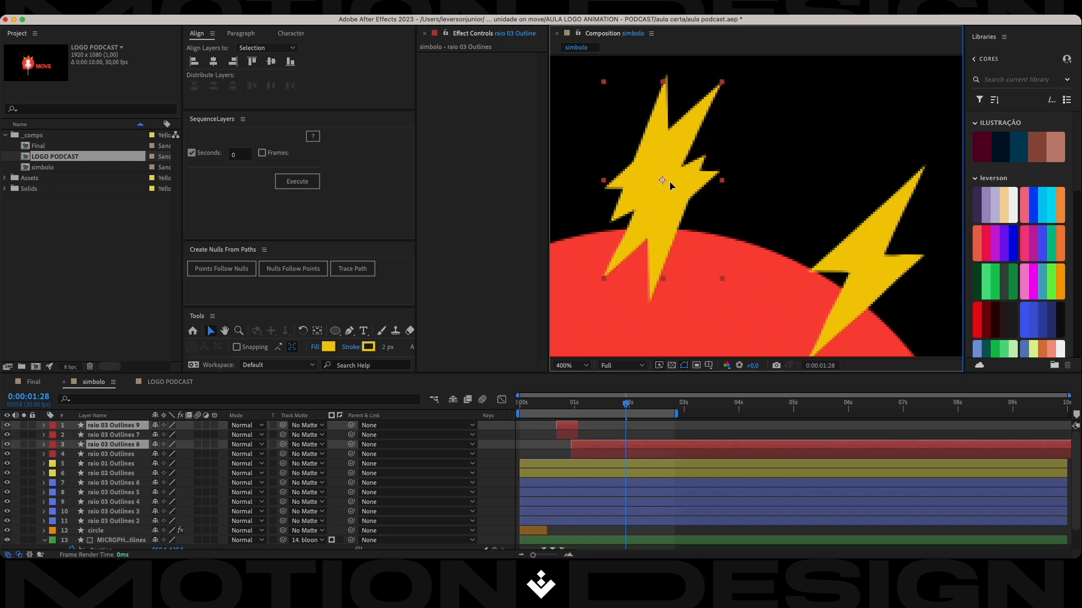
{"action": "key", "text": "r"}
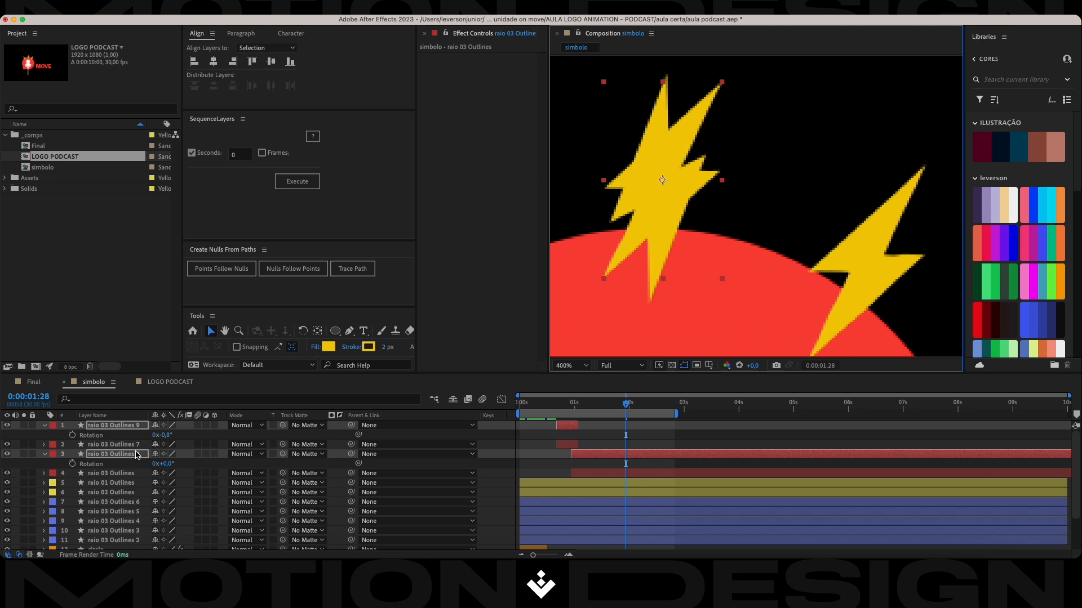
{"action": "left_click_drag", "start_coordinate": [155, 463], "coordinate": [156, 464]}
{"action": "left_click_drag", "start_coordinate": [663, 180], "coordinate": [661, 185]}
{"action": "left_click_drag", "start_coordinate": [167, 466], "coordinate": [136, 441]}
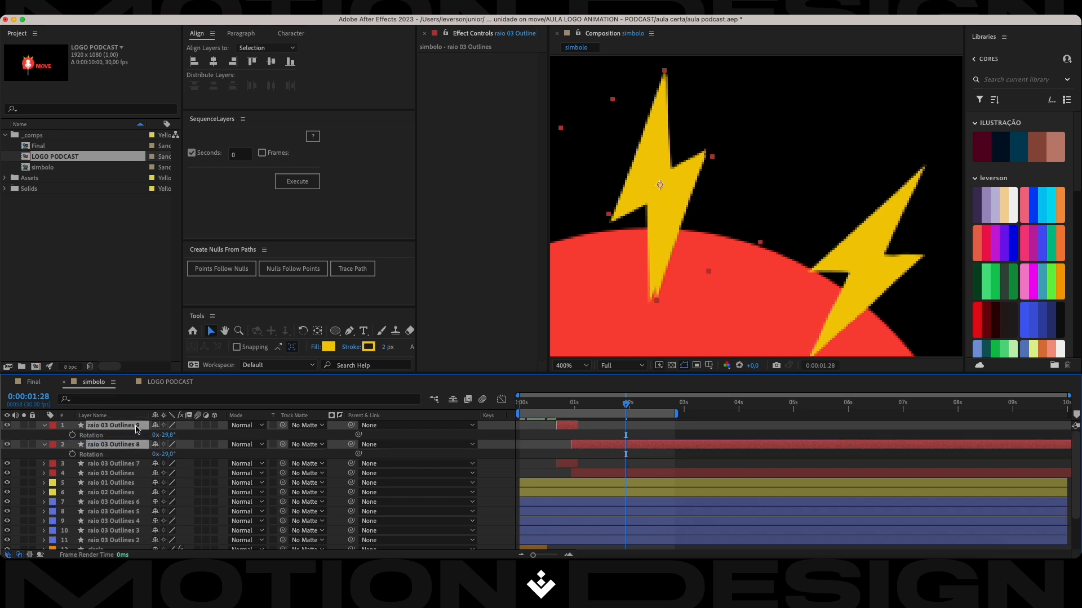
Collapse the duplicated layers' properties and delete the original middle bolt layer, raio 02 Outlines.
{"action": "left_click", "coordinate": [45, 426]}
{"action": "left_click", "coordinate": [125, 466]}
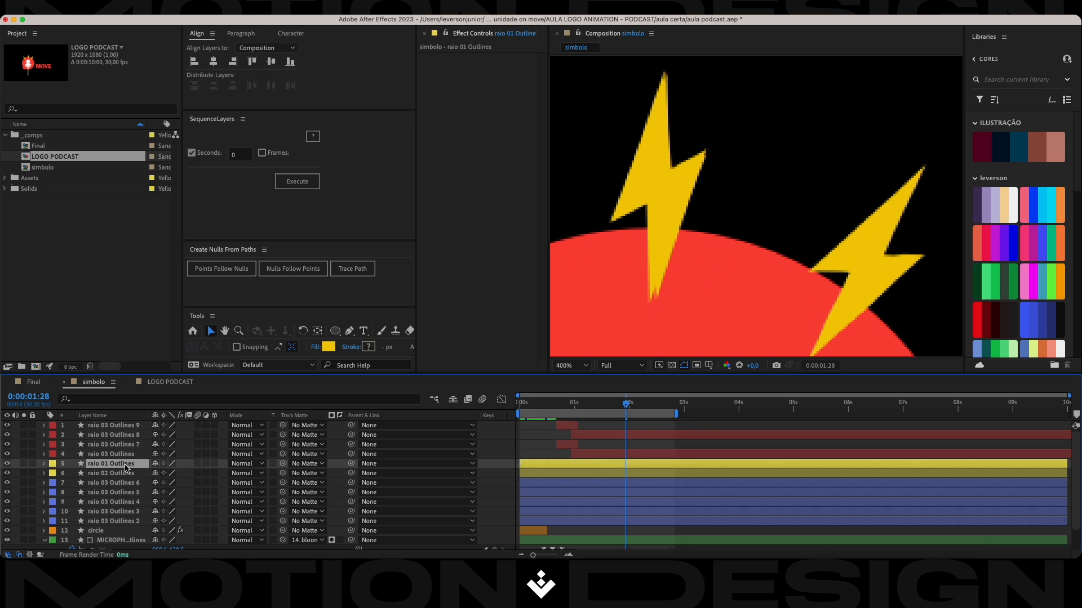
{"action": "left_click", "coordinate": [118, 473]}
{"action": "key", "text": "Delete"}
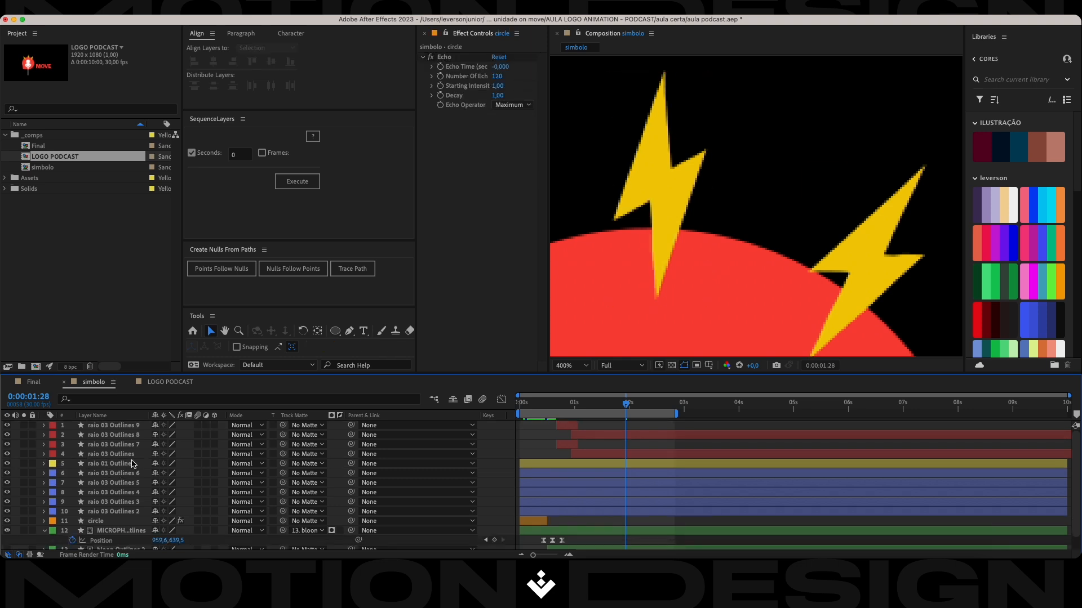
Nudge raio 03 Outlines 9 and 8 slightly left, rotate them to about -33°, and save the project.
{"action": "scroll", "coordinate": [640, 157], "scroll_direction": "down", "scroll_amount": 2}
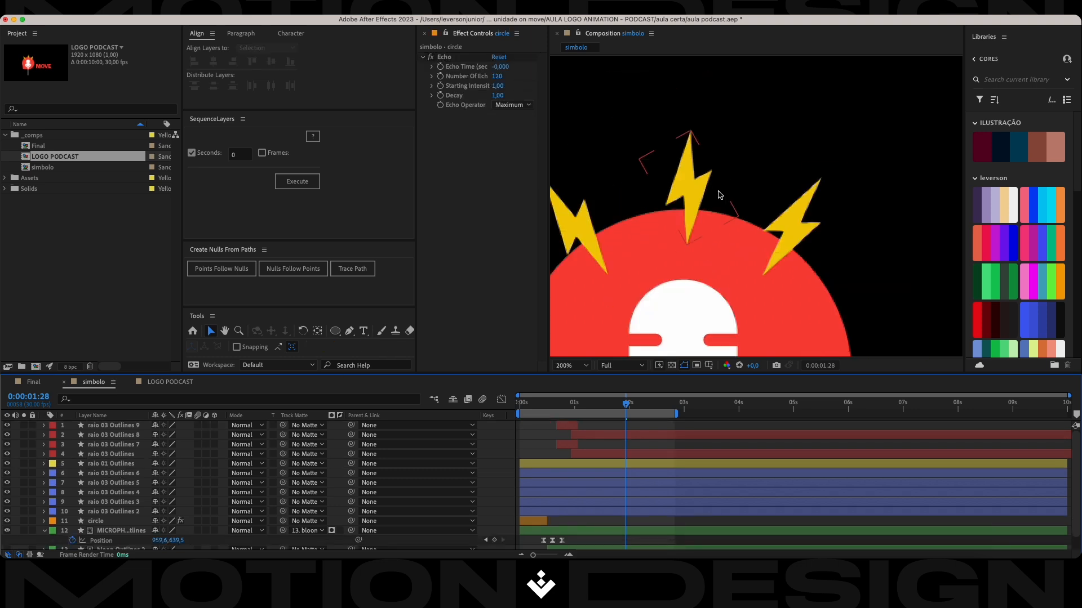
{"action": "left_click", "coordinate": [111, 426]}
{"action": "left_click", "coordinate": [112, 436], "text": "shift"}
{"action": "key", "text": "Left"}
{"action": "key", "text": "Left"}
{"action": "key", "text": "Left"}
{"action": "key", "text": "Left"}
{"action": "key", "text": "Left"}
{"action": "key", "text": "Left"}
{"action": "key", "text": "Left"}
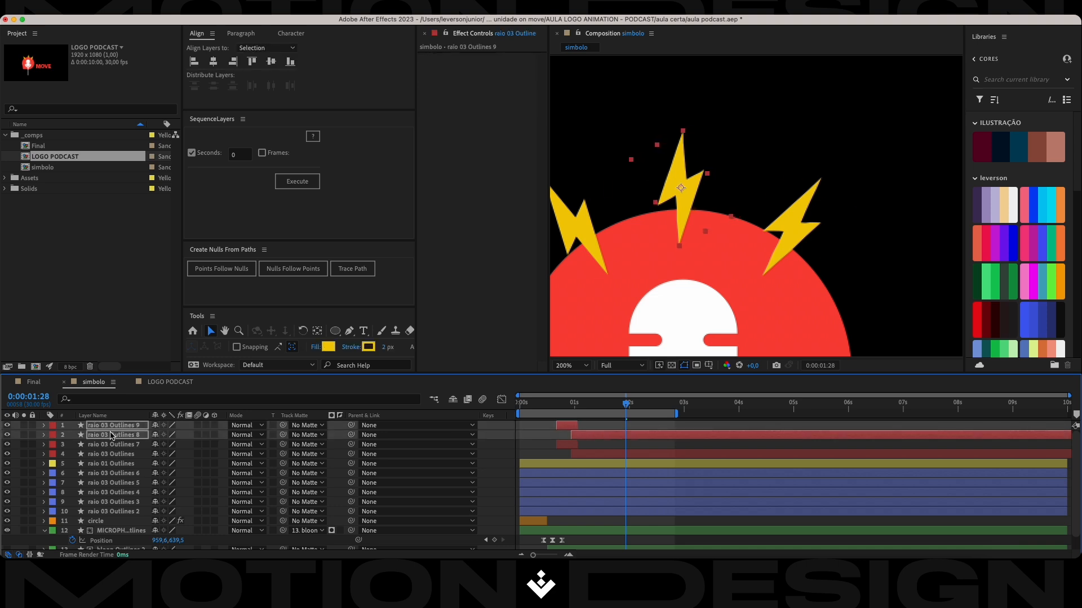
{"action": "key", "text": "r"}
{"action": "left_click_drag", "start_coordinate": [164, 435], "coordinate": [168, 435]}
{"action": "key", "text": "super+s"}
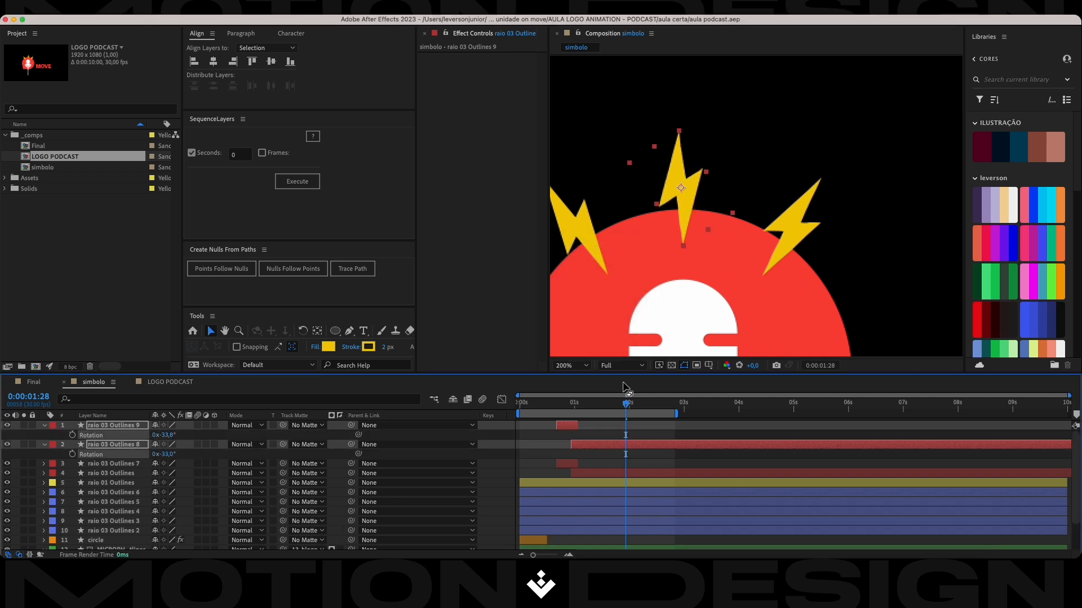
Duplicate raio 03 Outlines 9 and 8, and stack the two copies together above all other layers.
{"action": "left_click", "coordinate": [216, 435]}
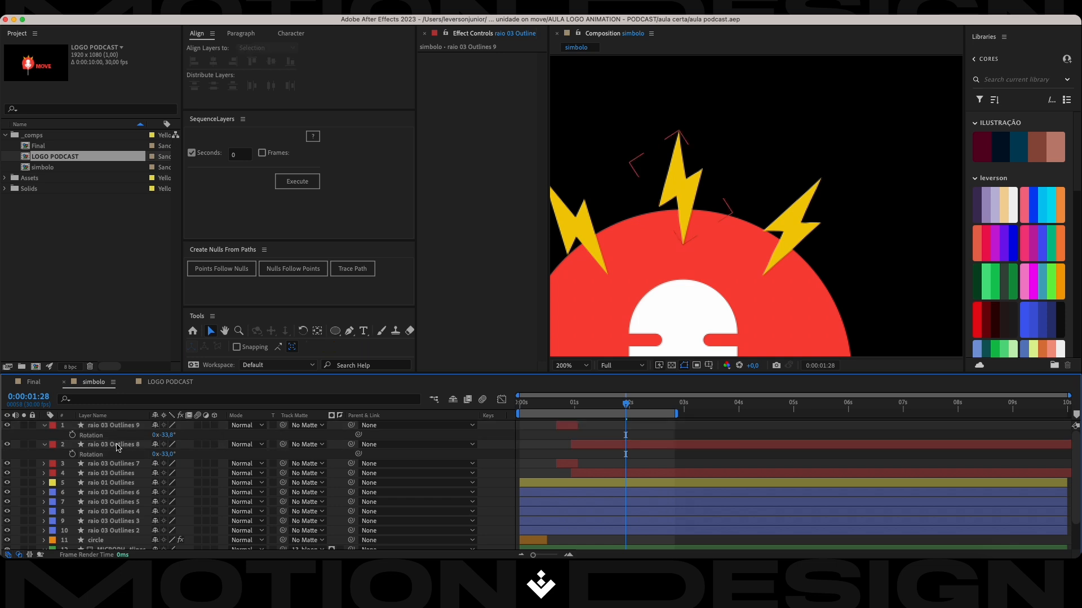
{"action": "left_click", "coordinate": [119, 444]}
{"action": "left_click", "coordinate": [123, 427], "text": "shift"}
{"action": "key", "text": "super+d"}
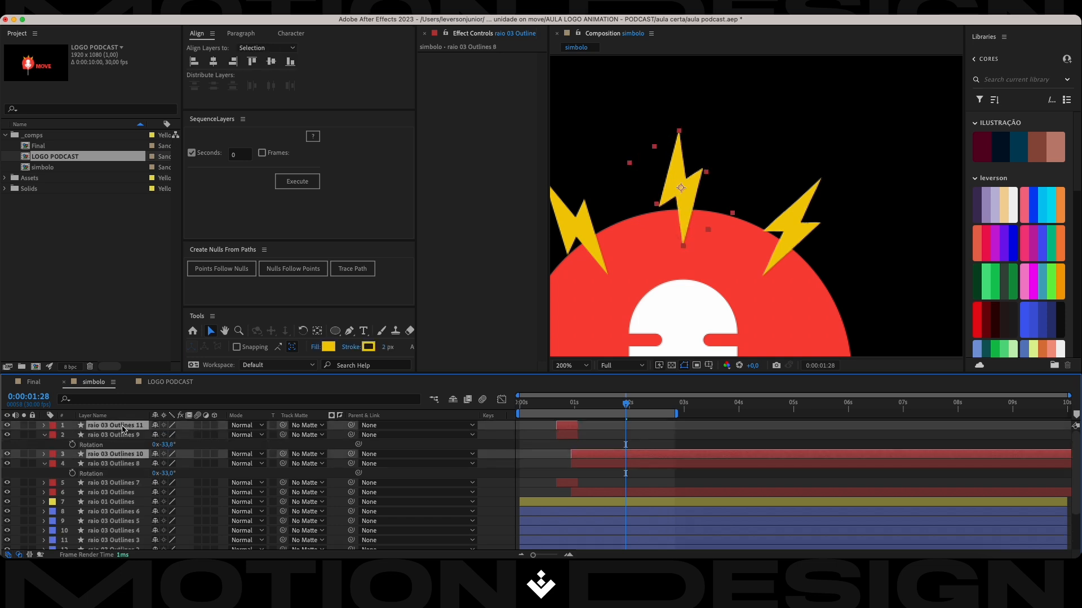
{"action": "mouse_move", "coordinate": [125, 428]}
{"action": "left_mouse_down"}
{"action": "mouse_move", "coordinate": [110, 459]}
{"action": "mouse_move", "coordinate": [110, 435]}
{"action": "left_mouse_up"}
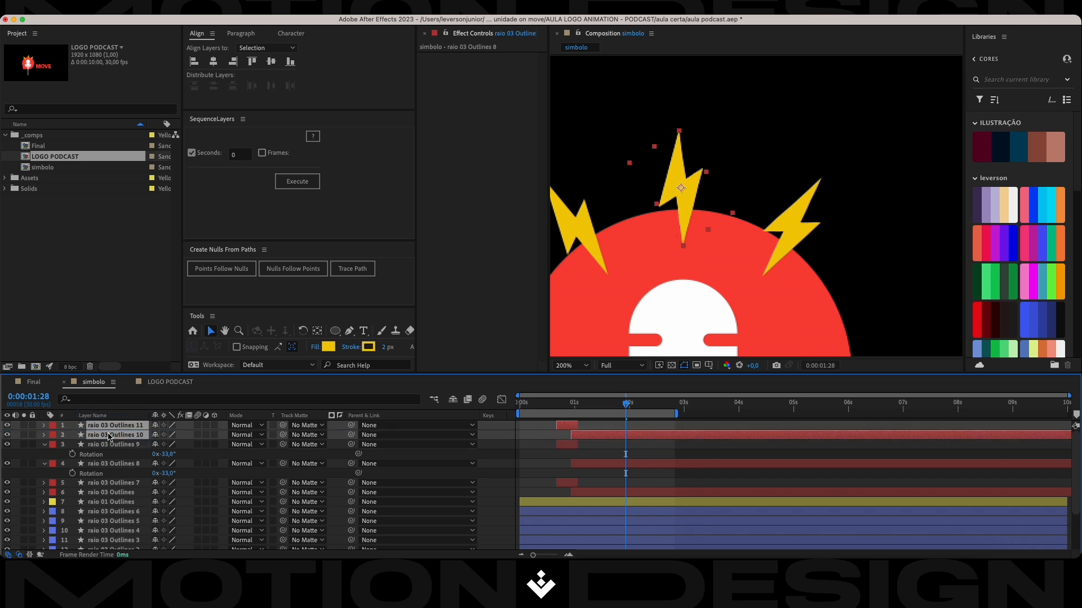
Place raio 03 Outlines 11 and 10 over the left bolt, rotate them to about -66°, and save the project.
{"action": "left_click_drag", "start_coordinate": [662, 196], "coordinate": [555, 236]}
{"action": "key", "text": "r"}
{"action": "left_click_drag", "start_coordinate": [165, 435], "coordinate": [154, 435]}
{"action": "left_click_drag", "start_coordinate": [150, 437], "coordinate": [149, 437]}
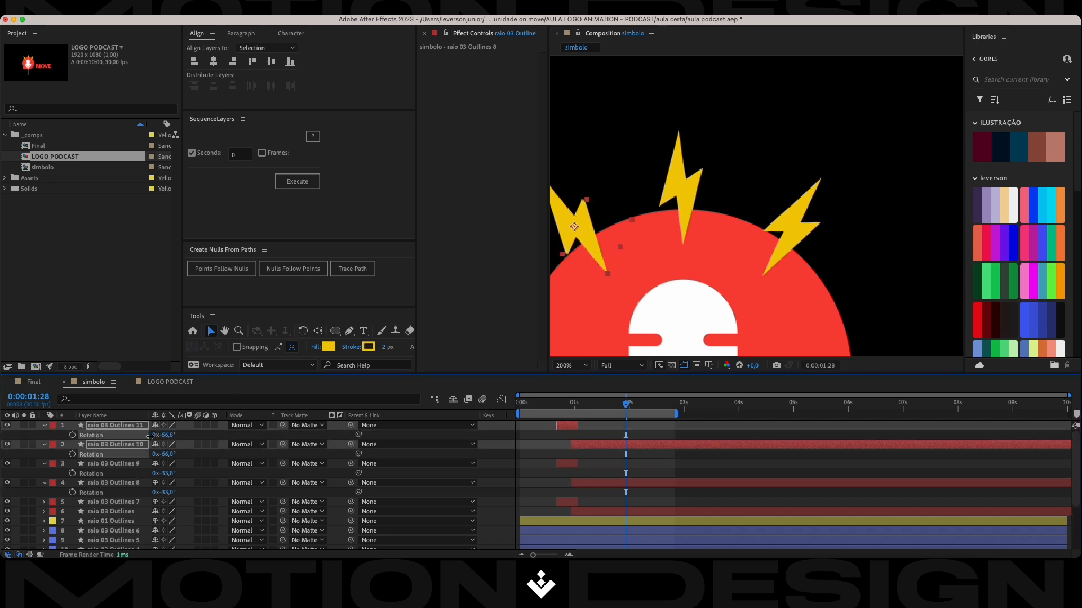
{"action": "left_click_drag", "start_coordinate": [571, 228], "coordinate": [576, 231]}
{"action": "key", "text": "super+s"}
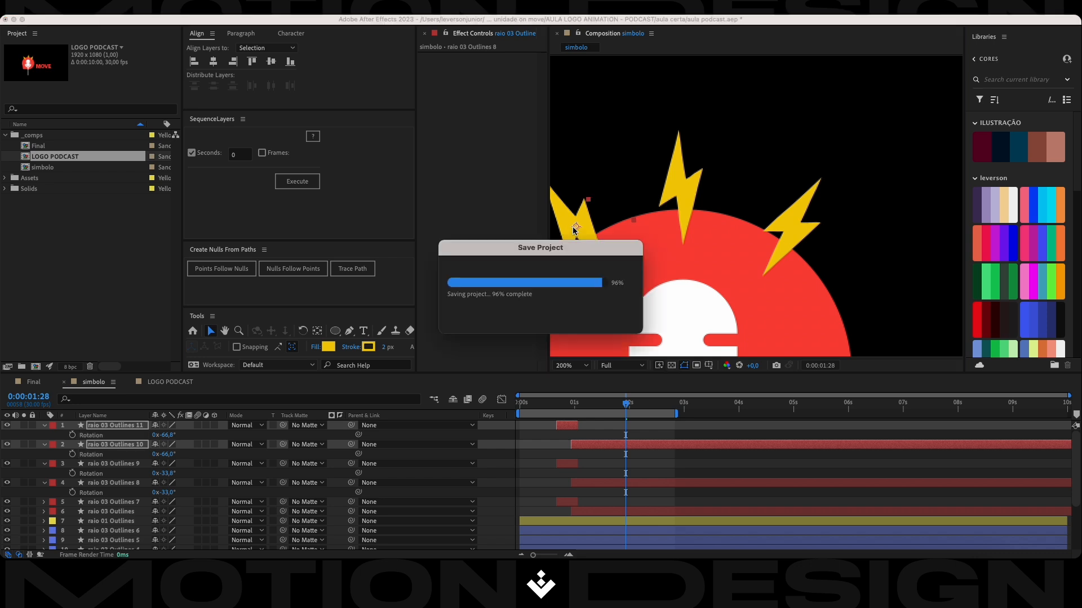
Delete the original raio 01 Outlines layer and give the six animated bolt layers the Yellow label.
{"action": "left_click", "coordinate": [94, 521]}
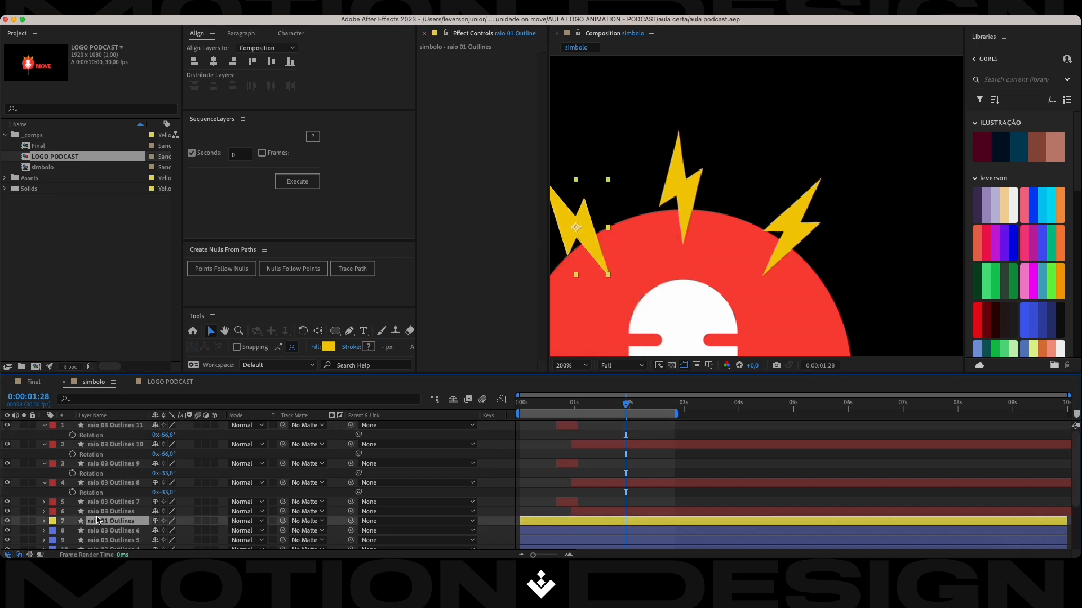
{"action": "key", "text": "Delete"}
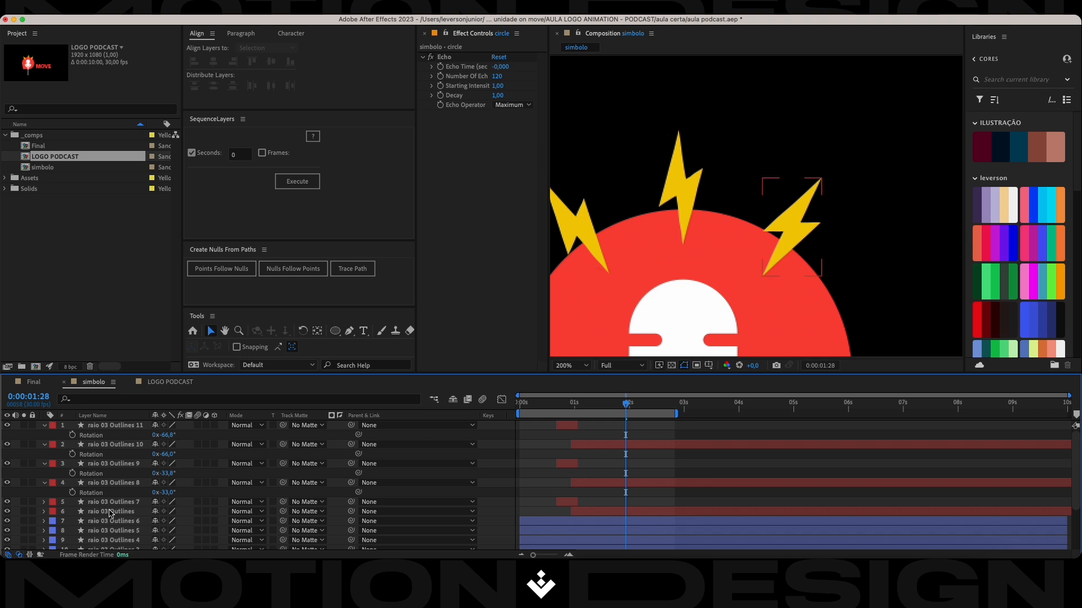
{"action": "left_click", "coordinate": [113, 511]}
{"action": "left_click", "coordinate": [120, 427], "text": "shift"}
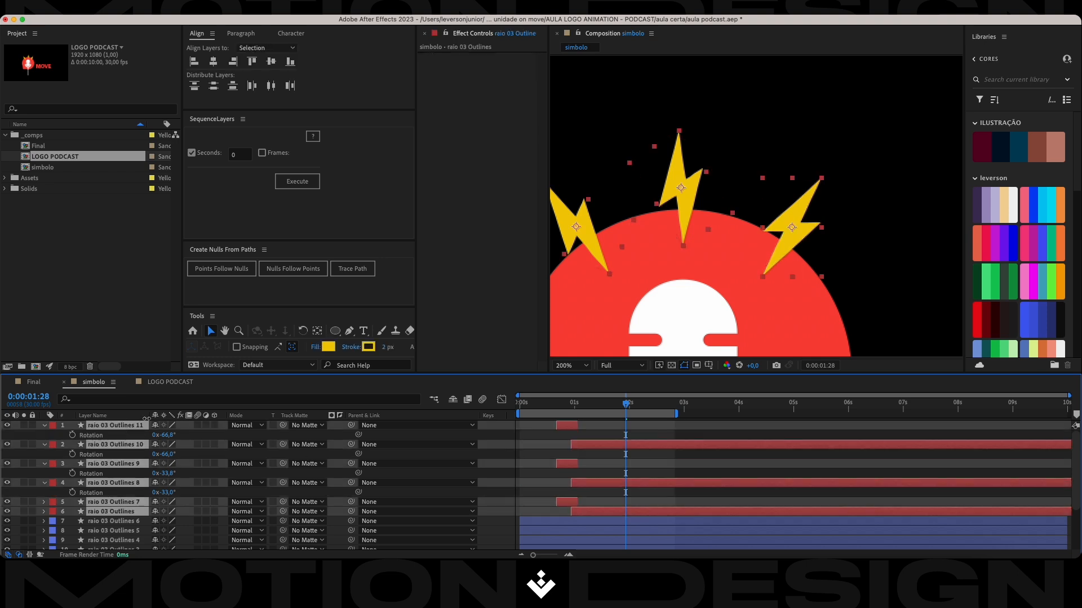
{"action": "left_click", "coordinate": [50, 429]}
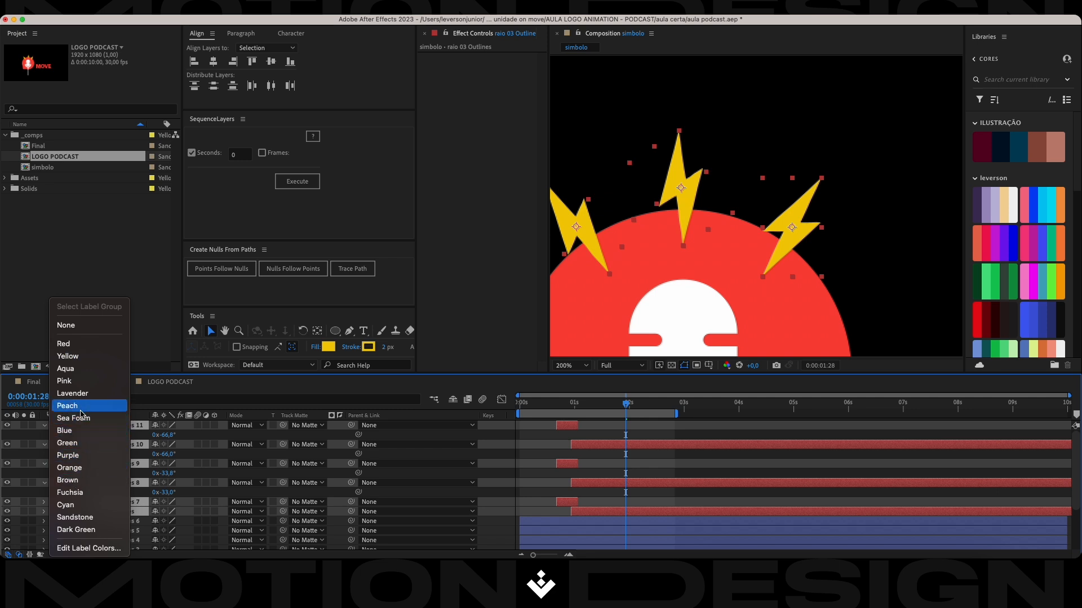
{"action": "left_click", "coordinate": [94, 359]}
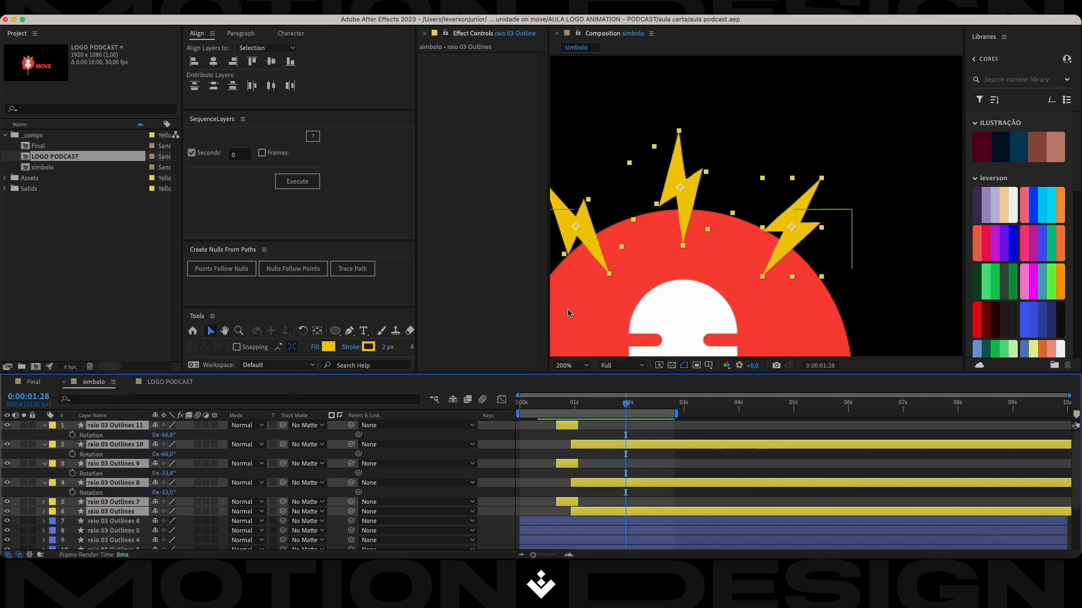
Collapse the properties of all six yellow-labelled bolt layers and select raio 03 Outlines 4.
{"action": "scroll", "coordinate": [787, 209], "scroll_direction": "up", "scroll_amount": 1}
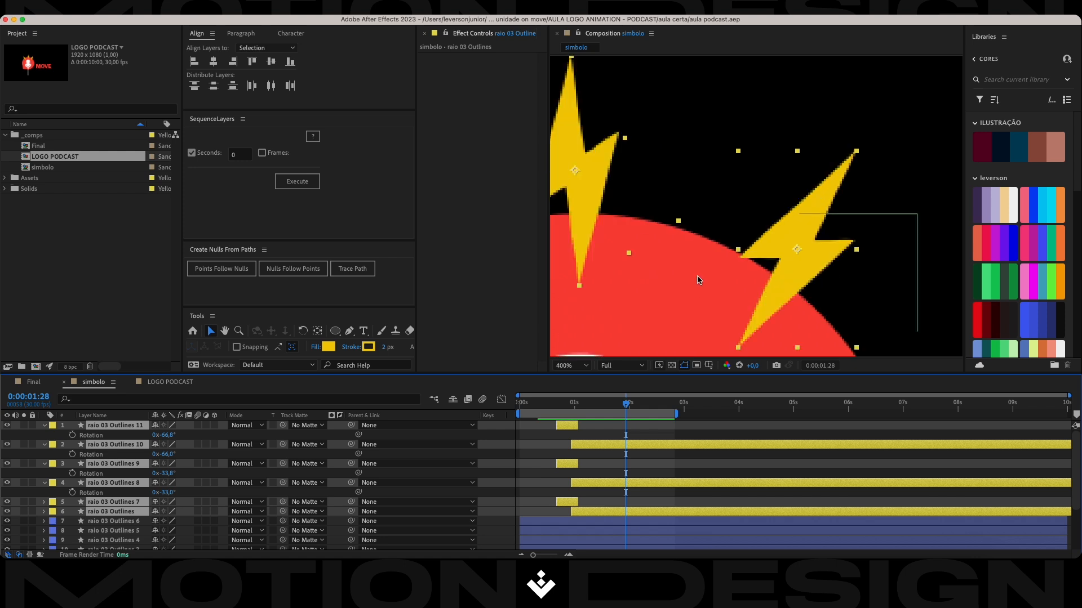
{"action": "scroll", "coordinate": [701, 263], "scroll_direction": "down", "scroll_amount": 2}
{"action": "left_click_drag", "start_coordinate": [638, 258], "coordinate": [685, 233]}
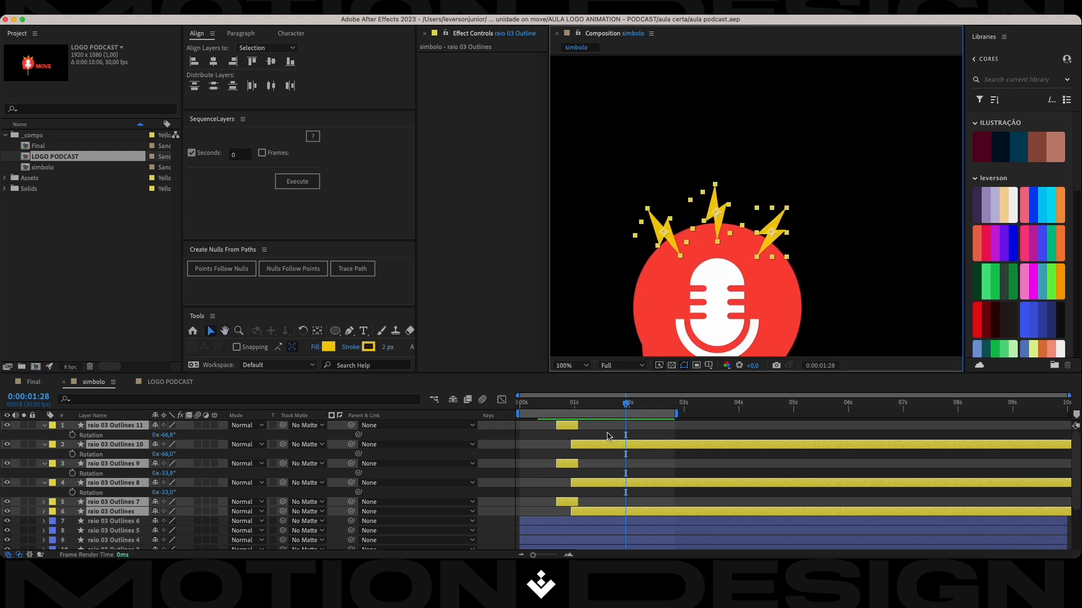
{"action": "key", "text": "u"}
{"action": "key", "text": "u"}
{"action": "key", "text": "u"}
{"action": "left_click", "coordinate": [587, 479]}
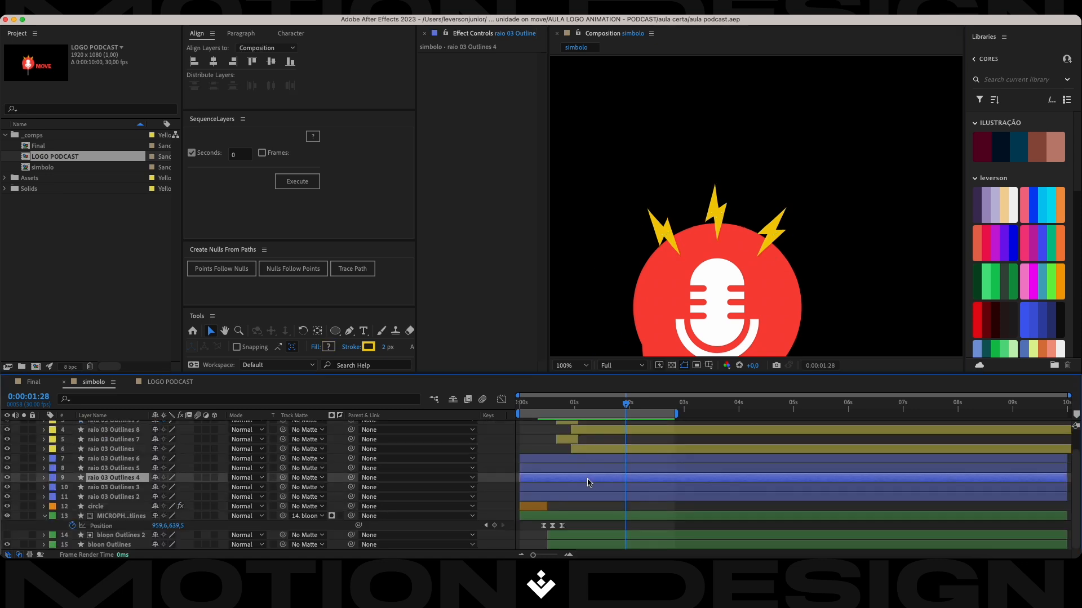
Stagger the bolts by shifting raio 03 Outlines 9 and 8 about one frame later, and raio 03 Outlines 7 and raio 03 Outlines about two frames later.
{"action": "scroll", "coordinate": [587, 482], "scroll_direction": "up", "scroll_amount": 2}
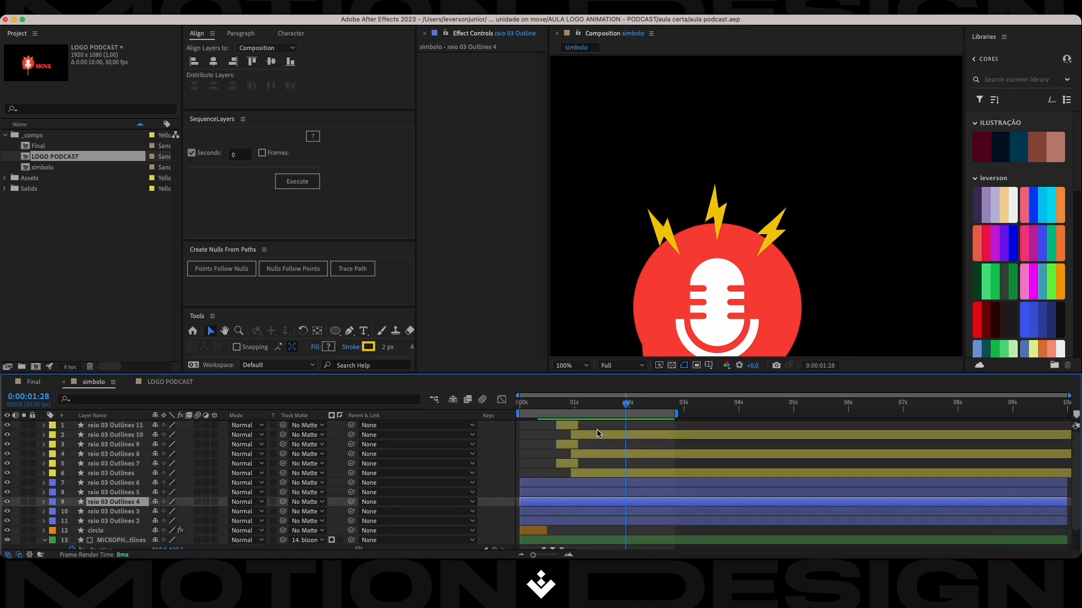
{"action": "left_click", "coordinate": [591, 437]}
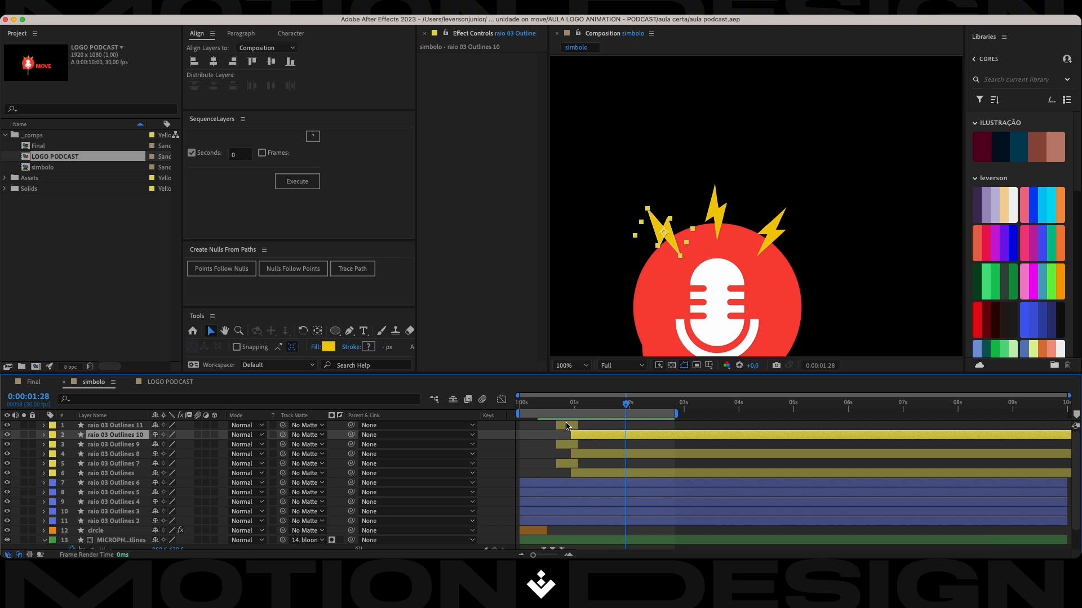
{"action": "left_click", "coordinate": [570, 424], "text": "shift"}
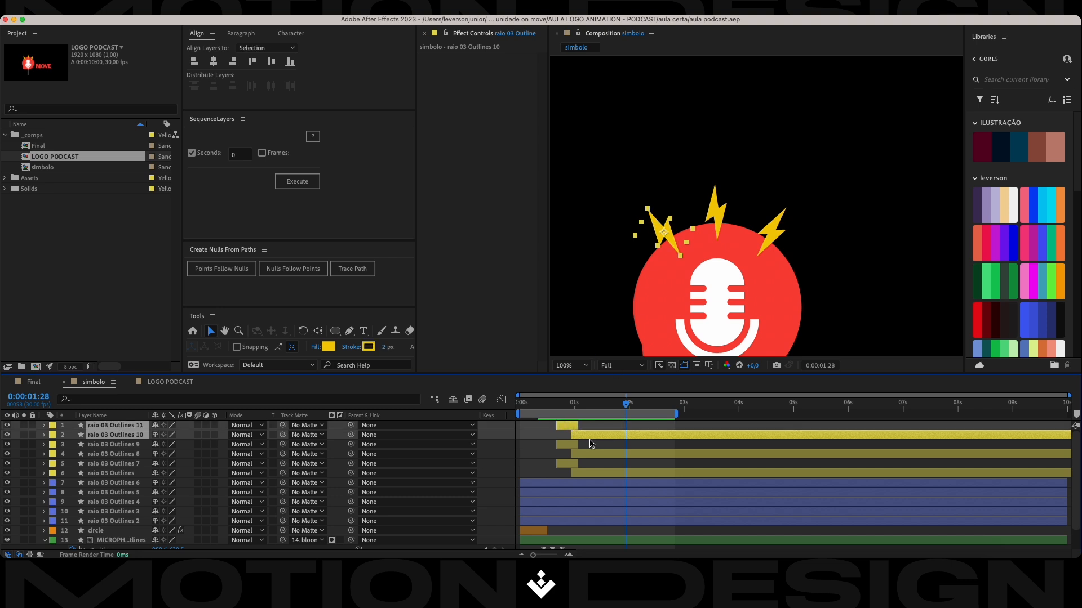
{"action": "left_click", "coordinate": [567, 445]}
{"action": "left_click", "coordinate": [584, 457], "text": "shift"}
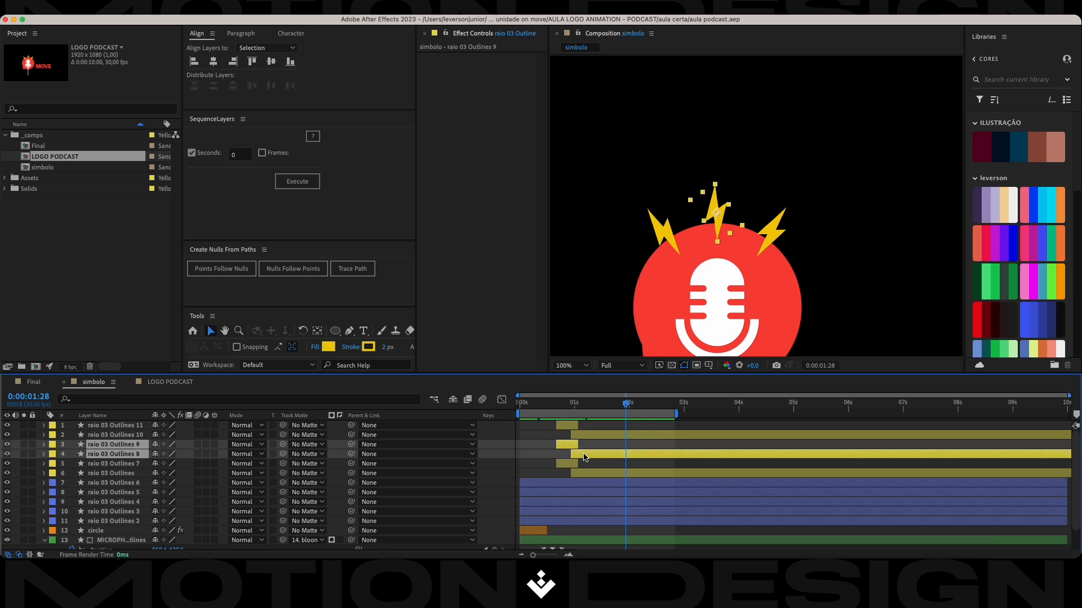
{"action": "left_click_drag", "start_coordinate": [589, 458], "coordinate": [590, 457]}
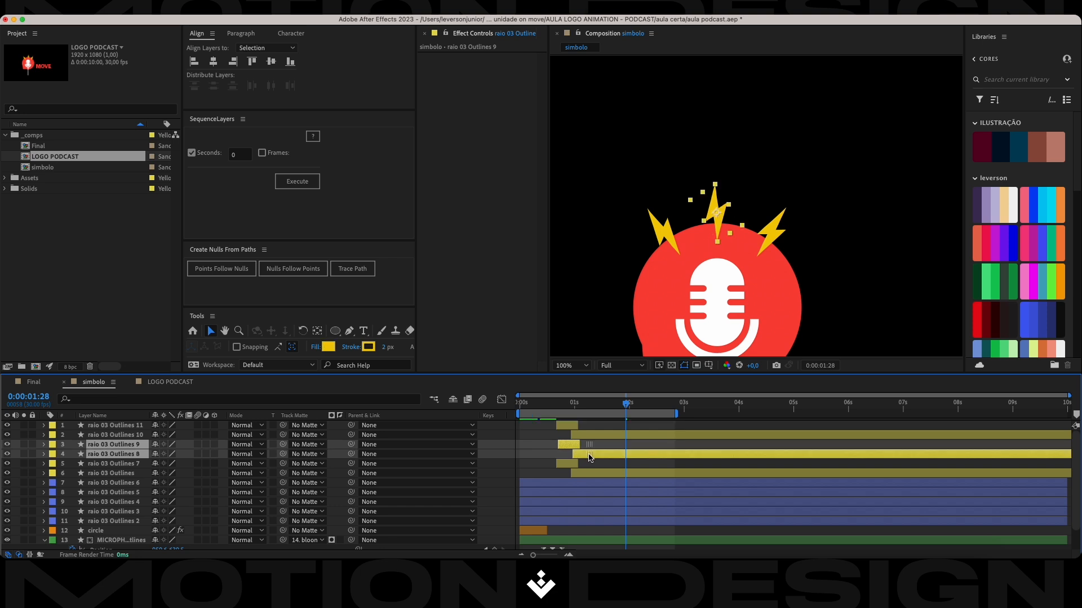
{"action": "left_click", "coordinate": [566, 464]}
{"action": "left_click", "coordinate": [578, 478], "text": "shift"}
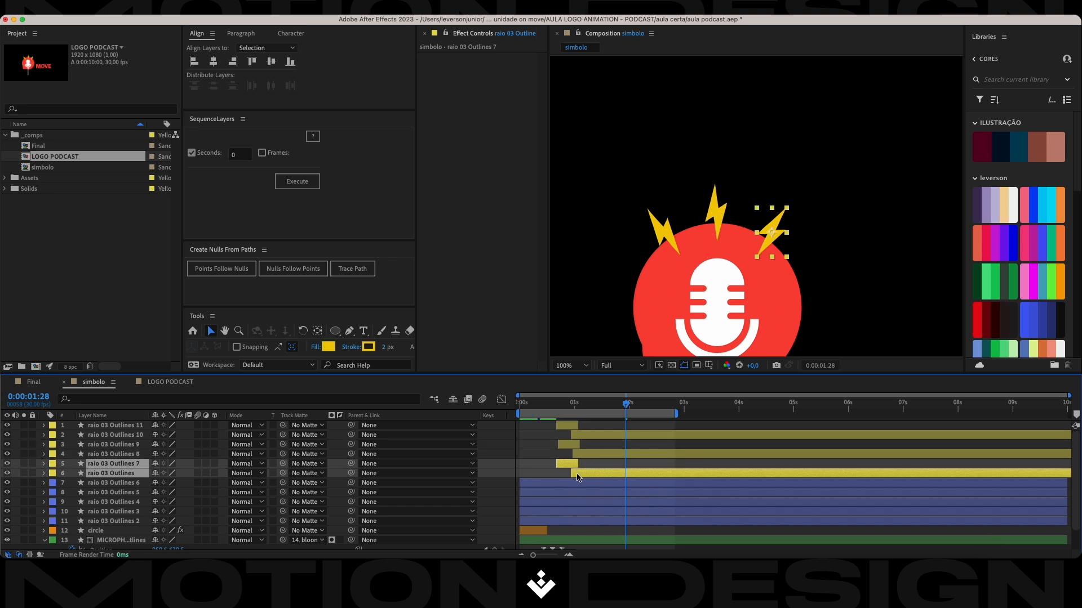
{"action": "left_click_drag", "start_coordinate": [578, 478], "coordinate": [583, 476]}
Play the composition from the start to check the timing of the staggered bolts.
{"action": "left_click_drag", "start_coordinate": [620, 403], "coordinate": [475, 430]}
{"action": "key", "text": "space"}
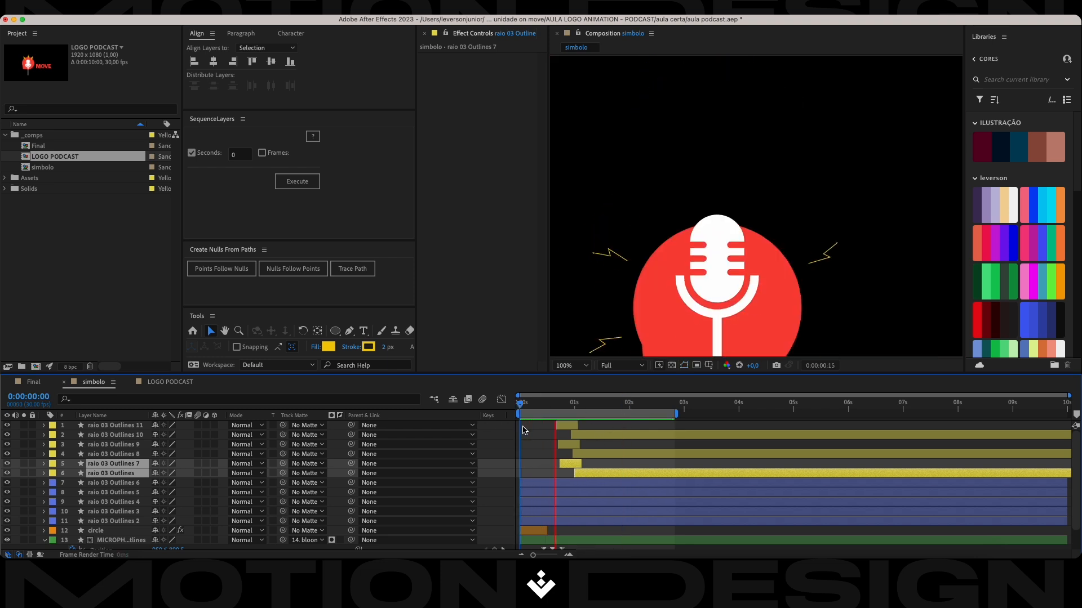
{"action": "key", "text": "space"}
{"action": "left_click_drag", "start_coordinate": [590, 409], "coordinate": [467, 429]}
{"action": "key", "text": "space"}
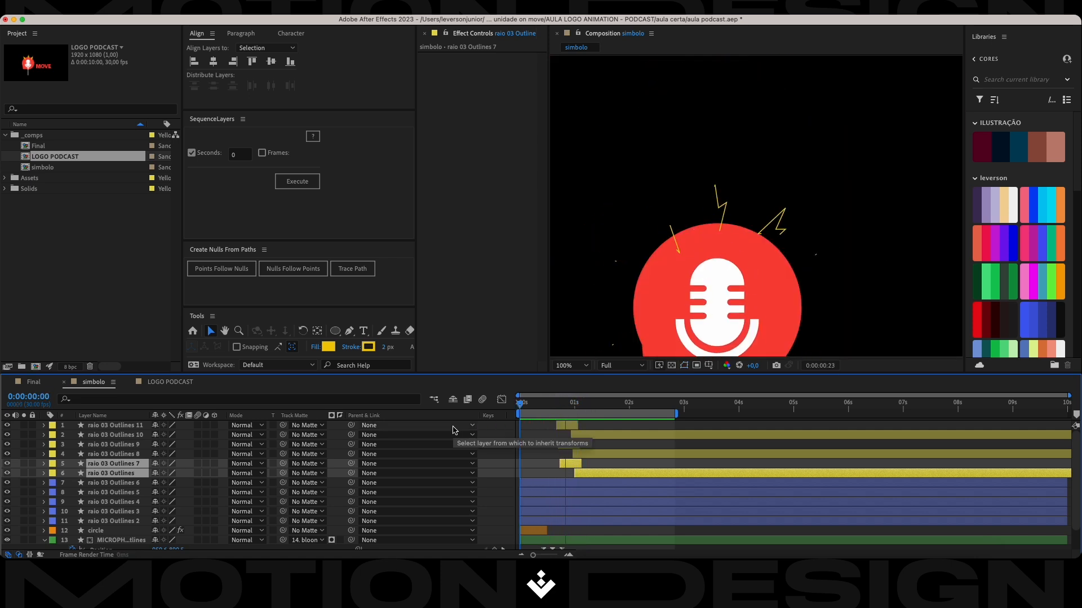
{"action": "left_click", "coordinate": [596, 404]}
{"action": "key", "text": "space"}
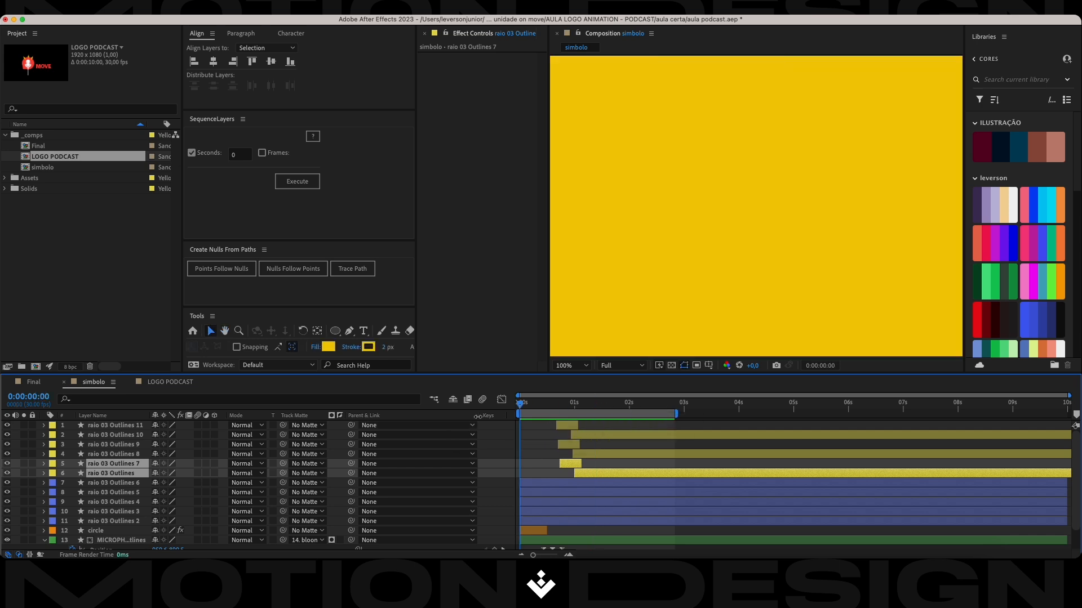
Set the composition view to Fit up to 100%, replay the animation, and end the work area at about 2 seconds.
{"action": "left_click", "coordinate": [568, 366]}
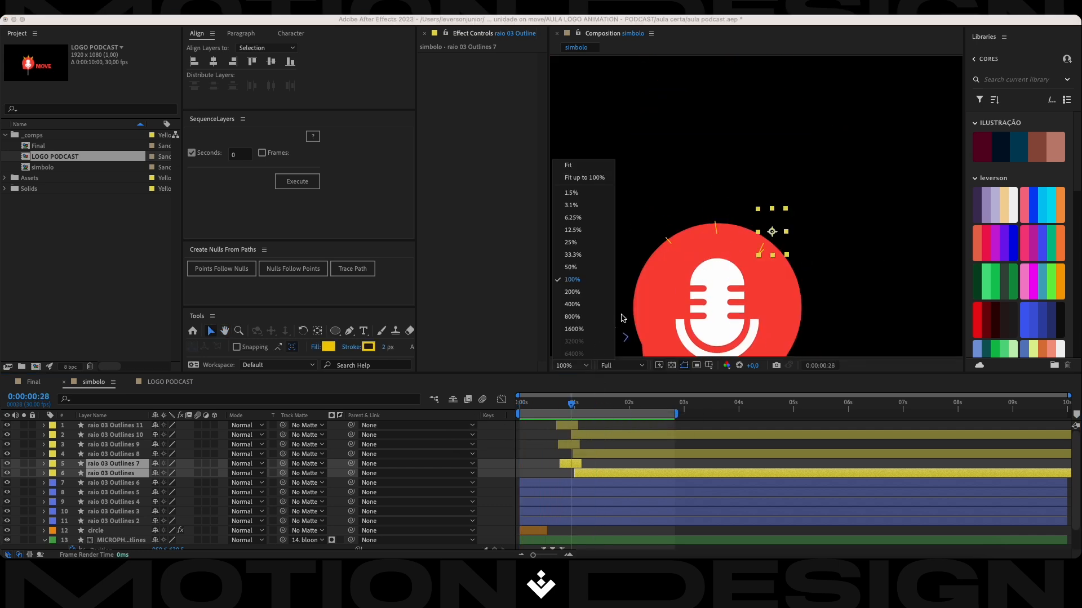
{"action": "left_click", "coordinate": [581, 177]}
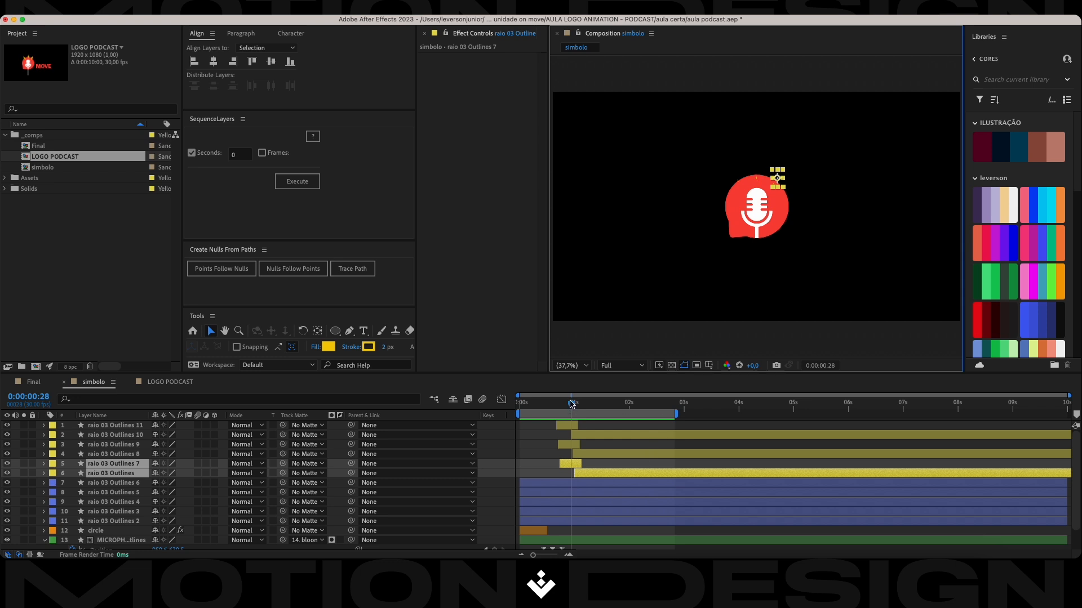
{"action": "key", "text": "space"}
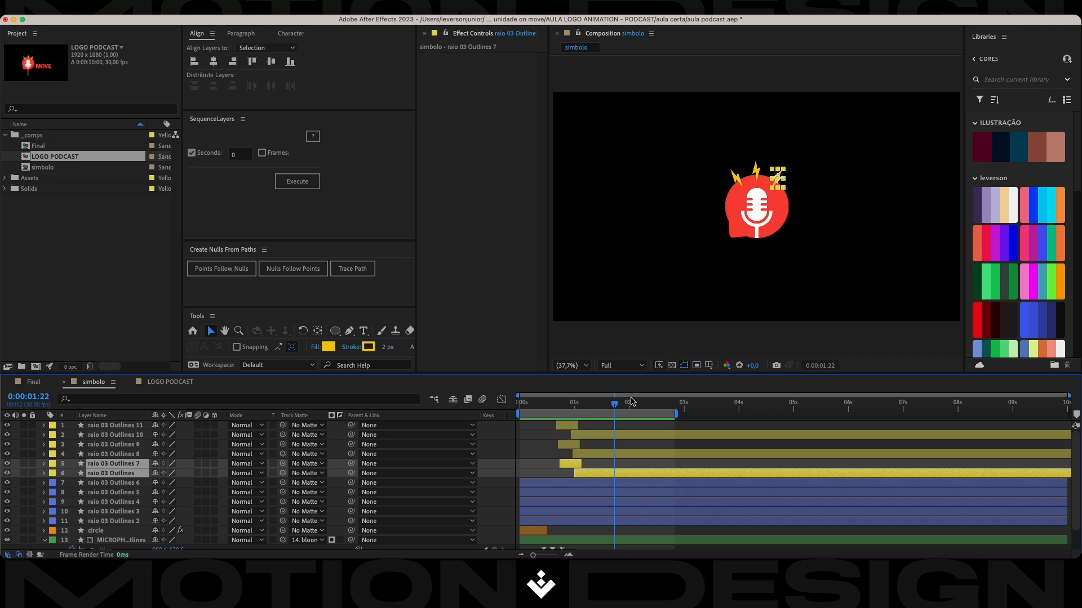
{"action": "left_click_drag", "start_coordinate": [614, 407], "coordinate": [510, 408]}
{"action": "key", "text": "space"}
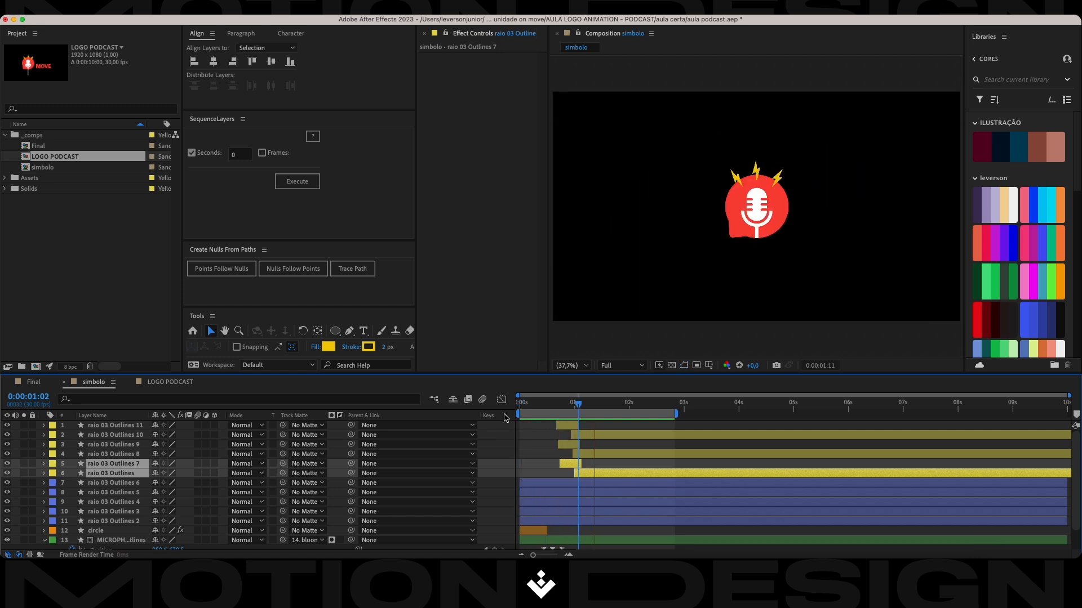
{"action": "key", "text": "n"}
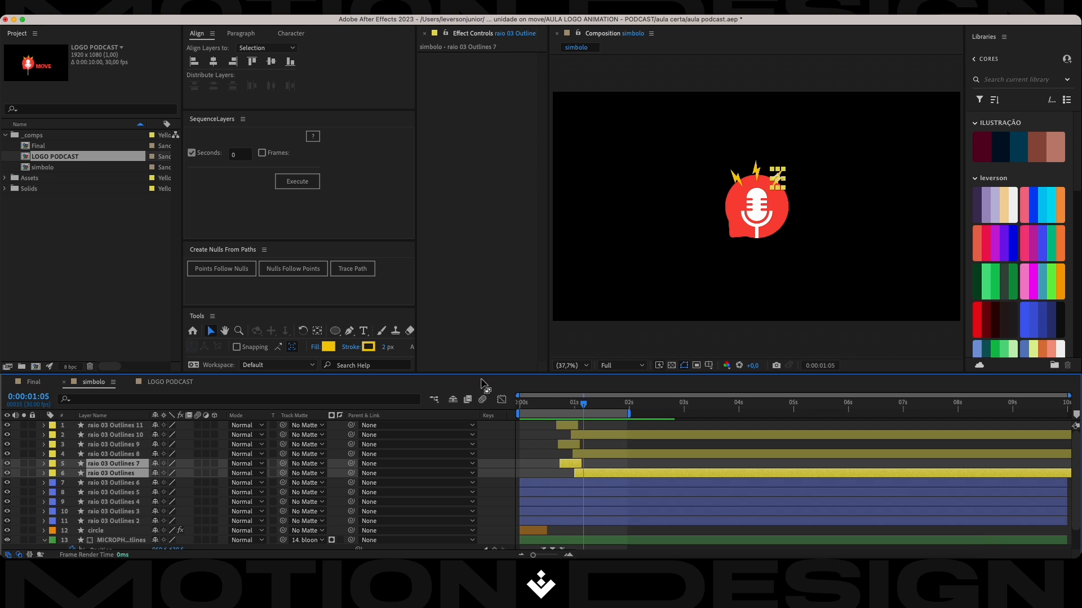
Go to 0:00:00:15 and add a null object to the simbolo composition.
{"action": "left_click_drag", "start_coordinate": [584, 403], "coordinate": [548, 410]}
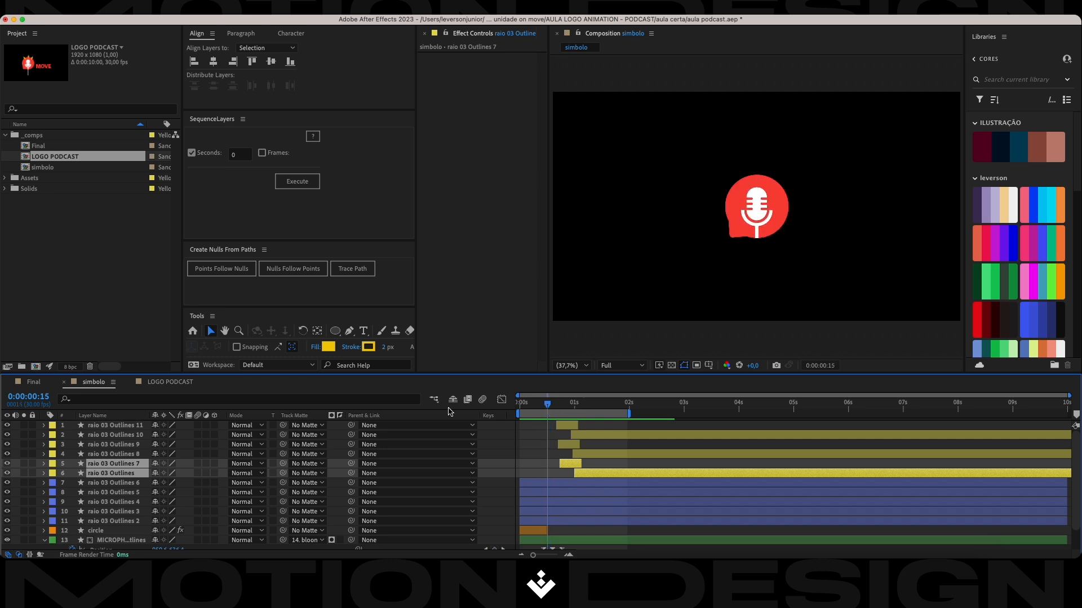
{"action": "left_click", "coordinate": [486, 443]}
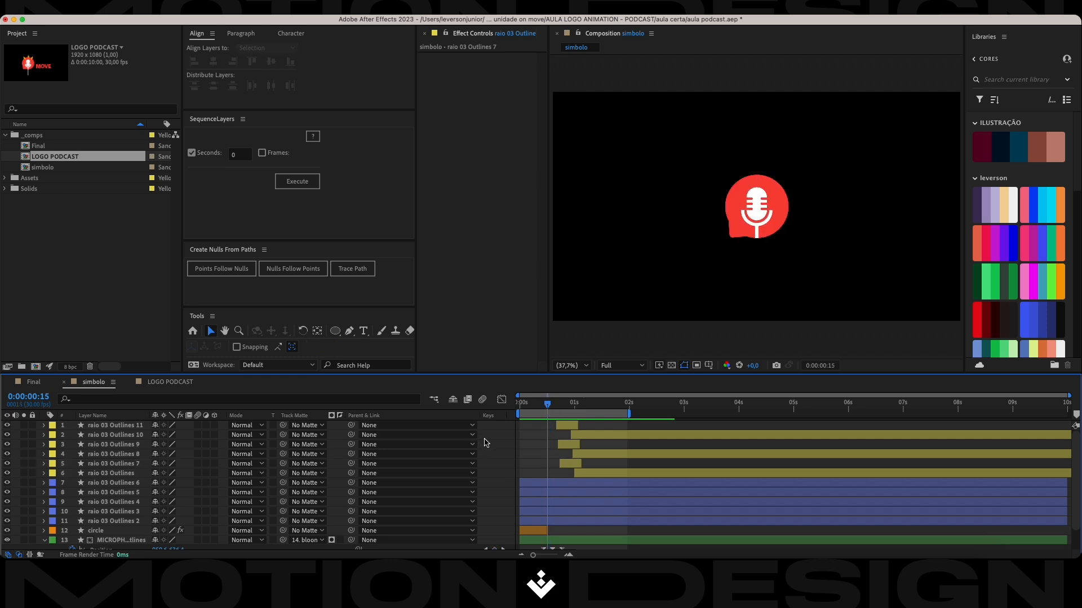
{"action": "right_click", "coordinate": [334, 434]}
{"action": "mouse_move", "coordinate": [355, 412]}
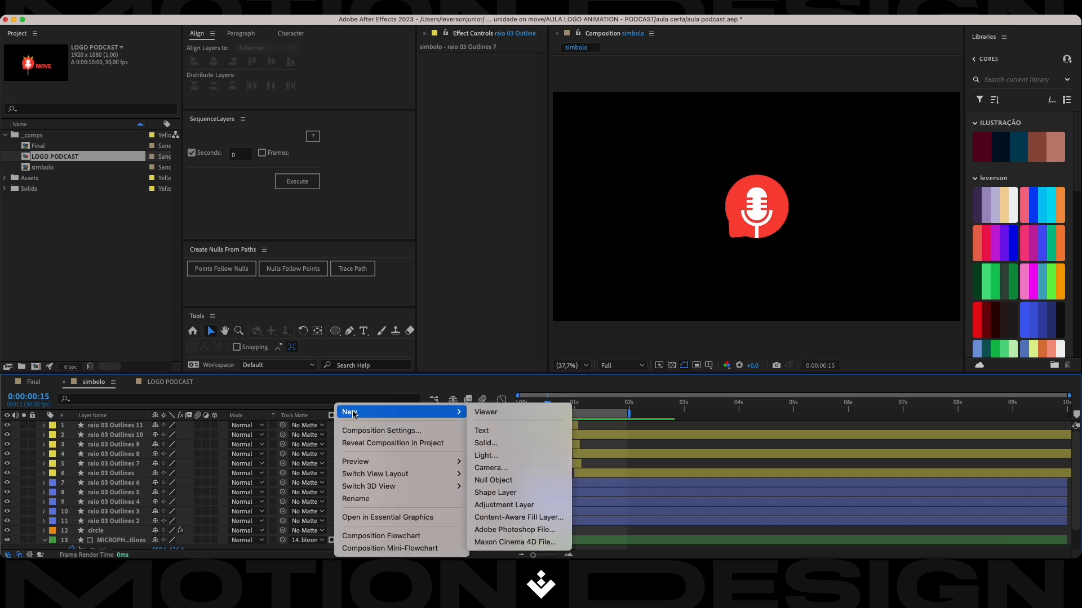
{"action": "left_click", "coordinate": [507, 480]}
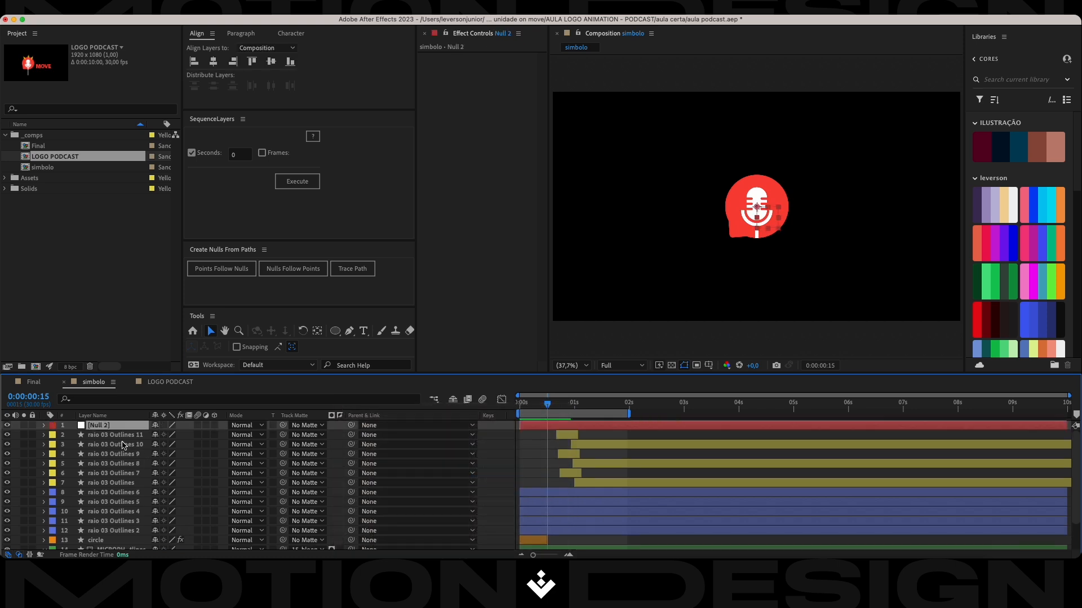
Parent the microphone, bloon Outlines 2 and bloon Outlines layers to the new null, and place the null directly above them.
{"action": "scroll", "coordinate": [119, 524], "scroll_direction": "down", "scroll_amount": 3}
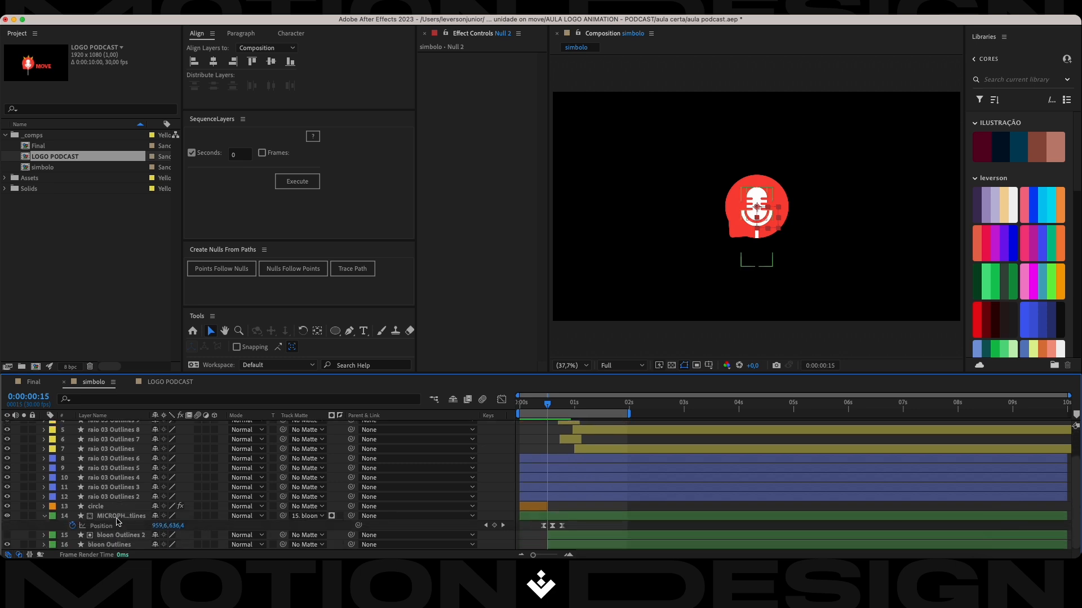
{"action": "left_click", "coordinate": [120, 545]}
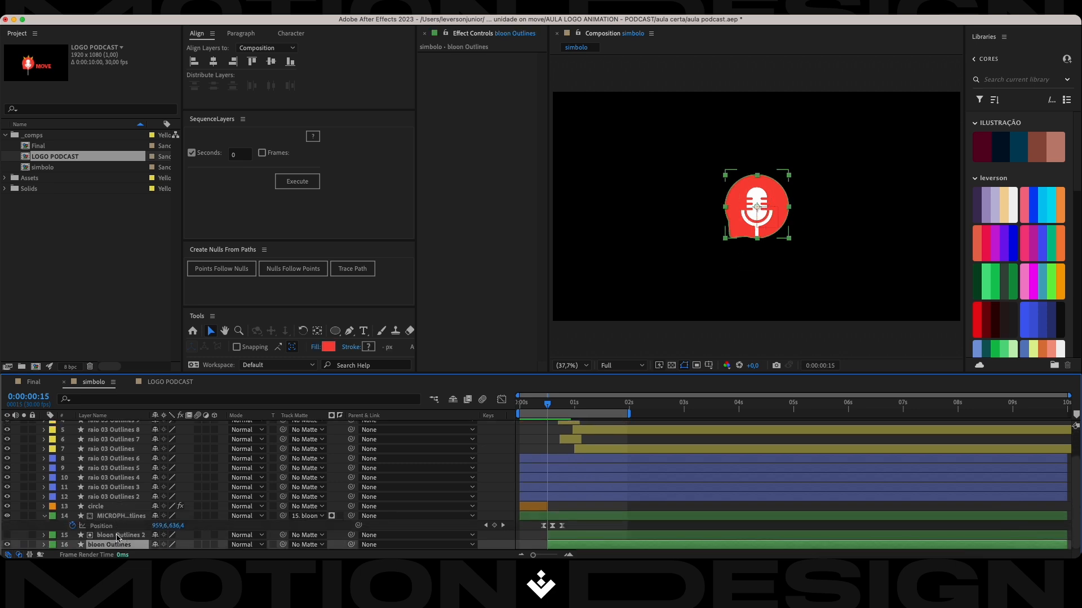
{"action": "left_click", "coordinate": [120, 518], "text": "shift"}
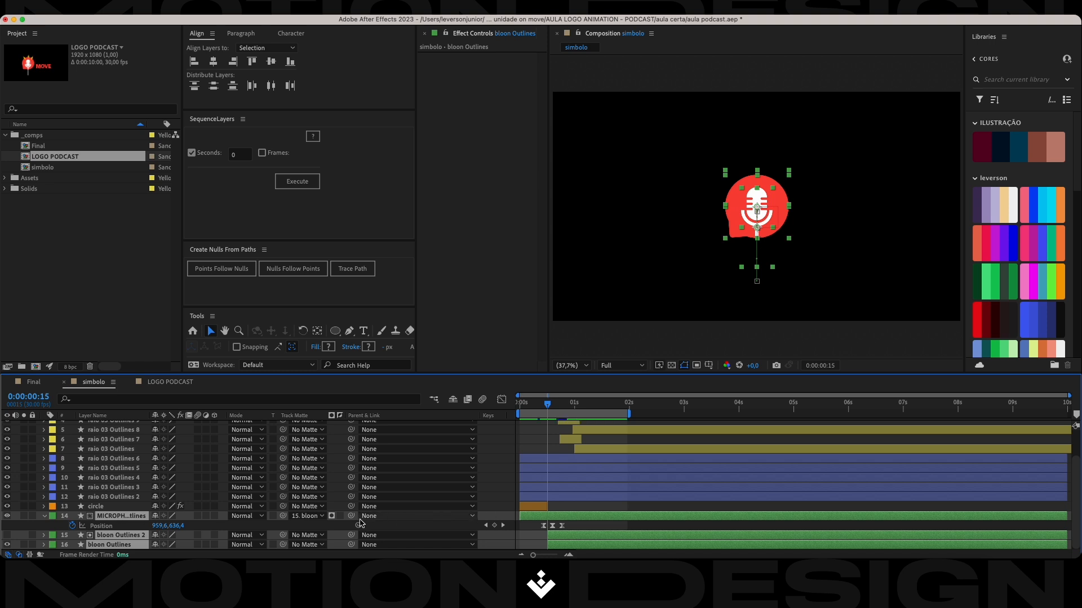
{"action": "left_click_drag", "start_coordinate": [351, 516], "coordinate": [116, 513]}
{"action": "left_click", "coordinate": [112, 426]}
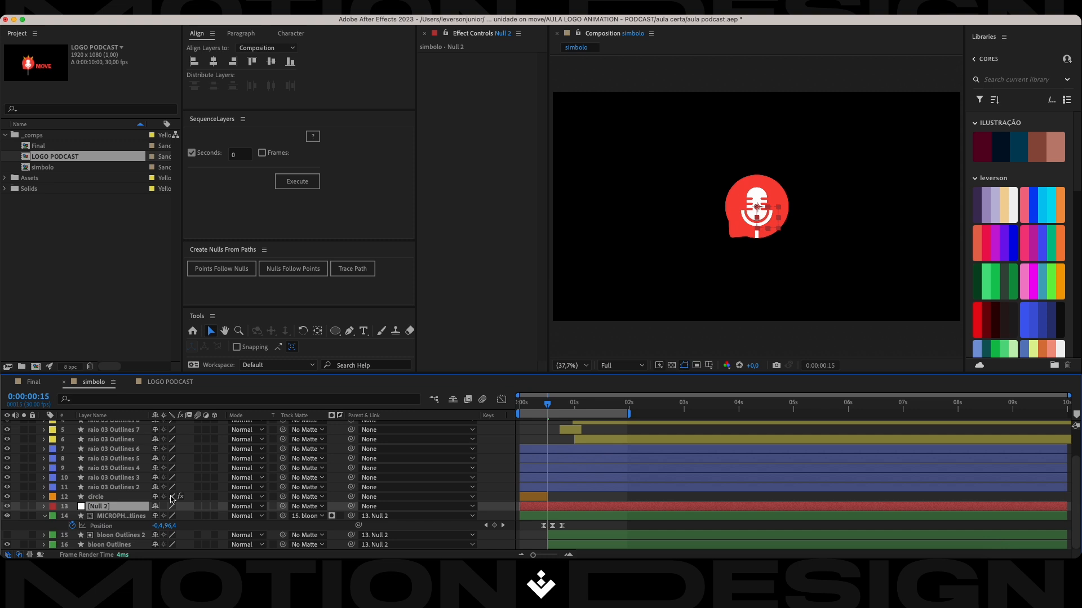
Keyframe the null's Scale at 100% at 0:00:00:15 and at 120% at 0:00:00:20.
{"action": "key", "text": "s"}
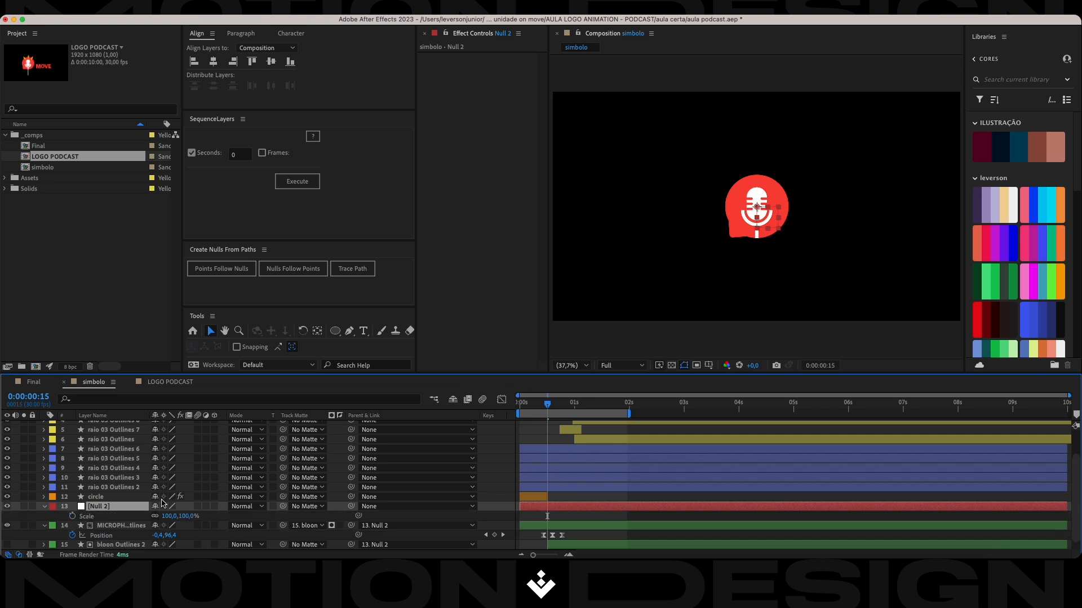
{"action": "left_click", "coordinate": [73, 516]}
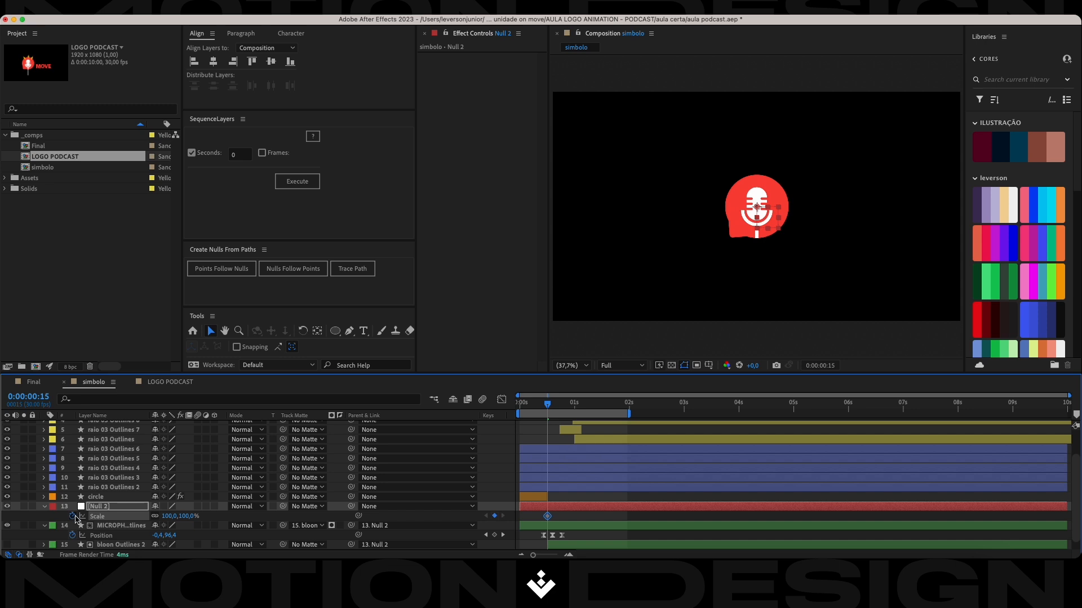
{"action": "key", "text": "super+Right"}
{"action": "key", "text": "super+Right"}
{"action": "key", "text": "super+Right"}
{"action": "key", "text": "super+Right"}
{"action": "key", "text": "super+Right"}
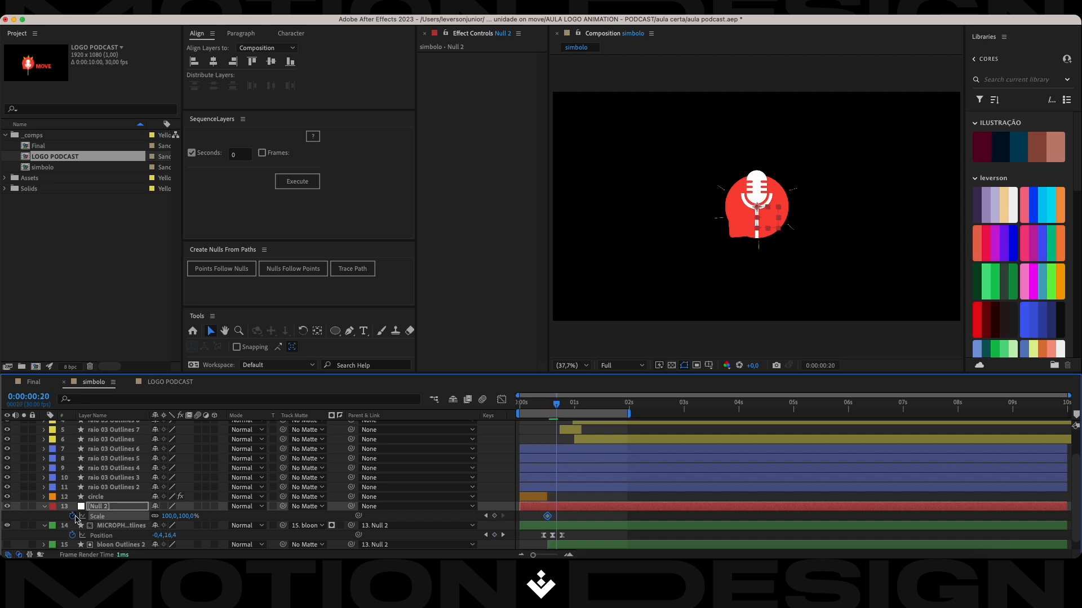
{"action": "left_click", "coordinate": [188, 516]}
{"action": "type", "text": "120"}
{"action": "key", "text": "Return"}
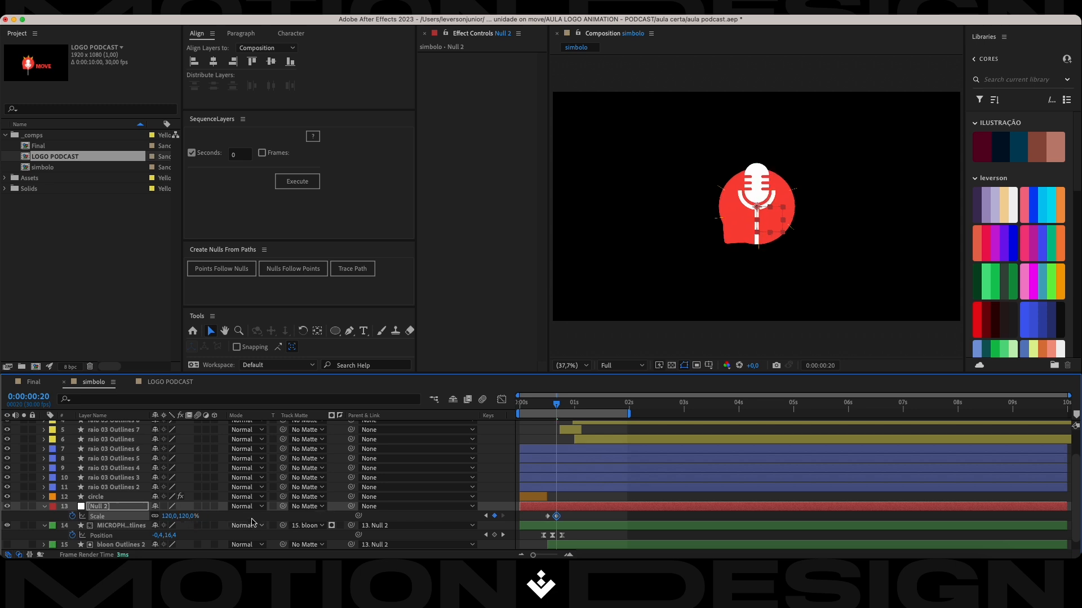
Reduce the null's Scale keyframe at 0:00:00:20 to 110%.
{"action": "left_click", "coordinate": [187, 516]}
{"action": "type", "text": "110"}
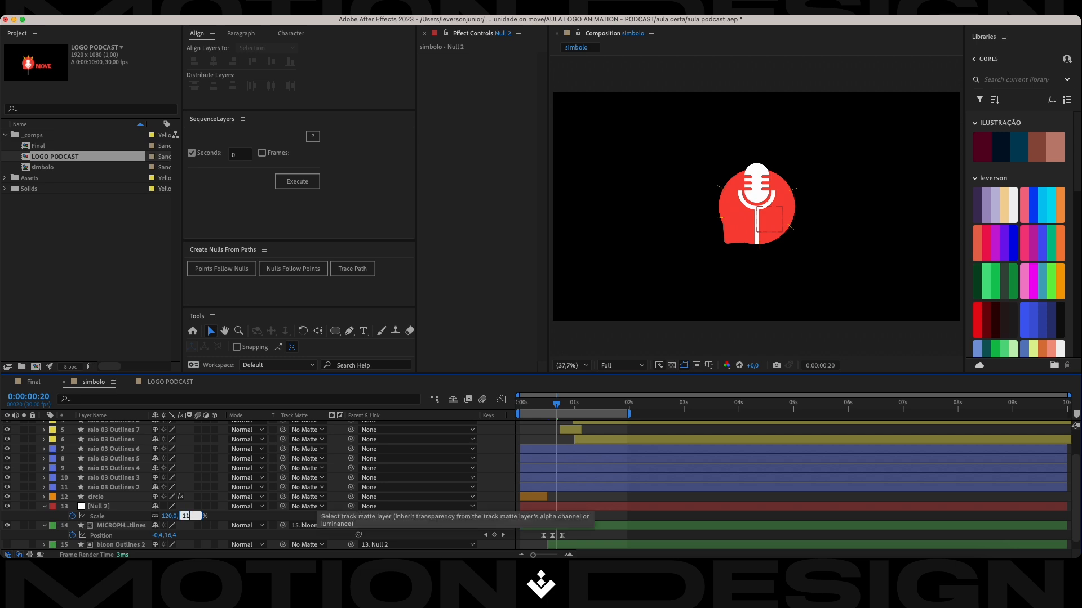
{"action": "key", "text": "Return"}
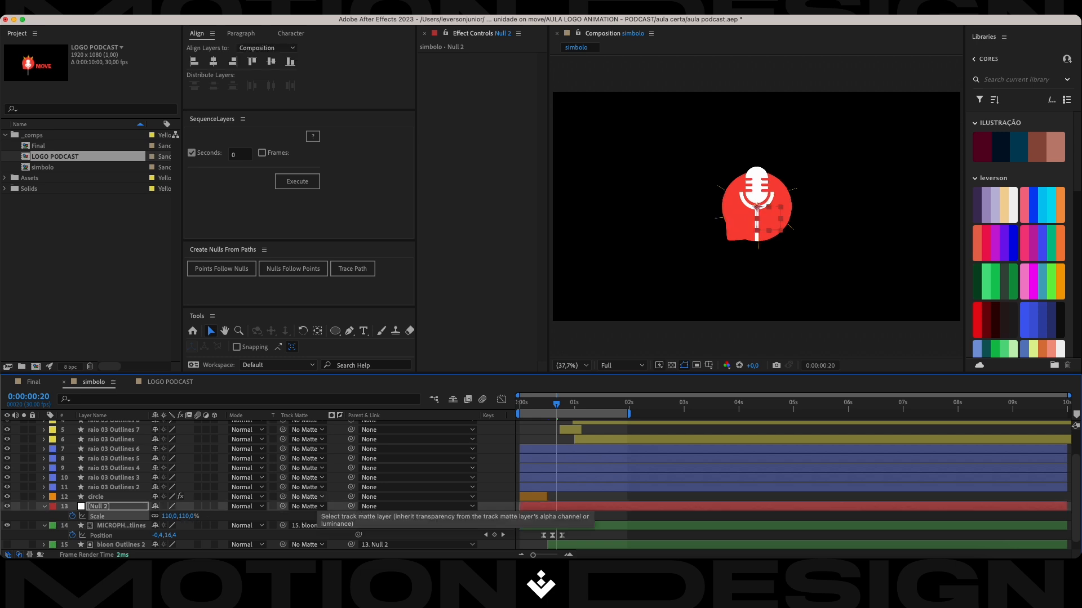
Copy the null's 100% Scale keyframe to 0:00:00:25 and apply Easy Ease to all three Scale keyframes.
{"action": "key", "text": "space"}
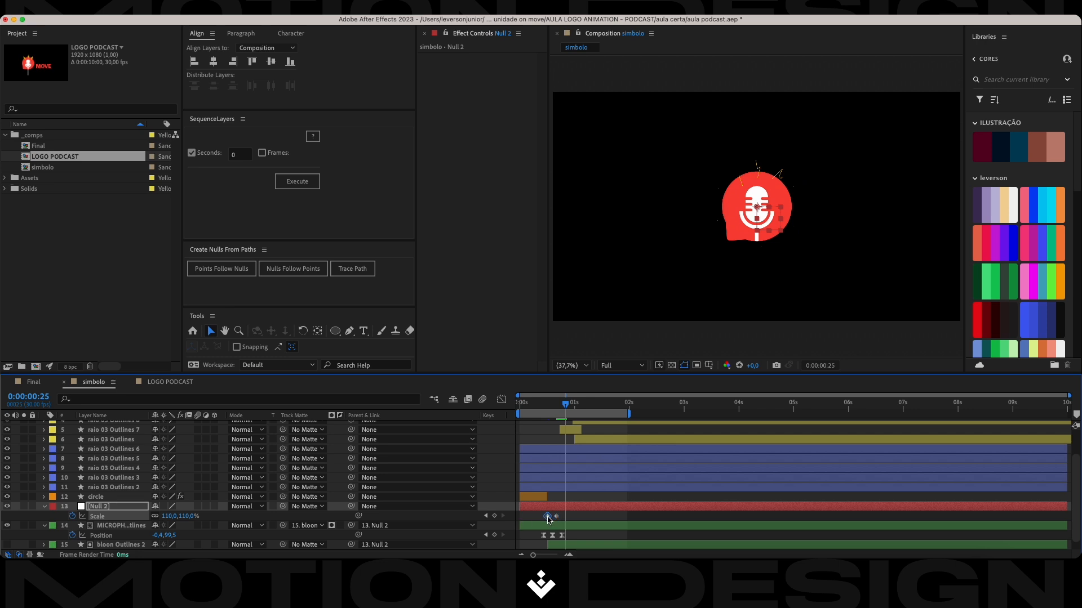
{"action": "key", "text": "super+c"}
{"action": "key", "text": "super+v"}
{"action": "left_click_drag", "start_coordinate": [573, 513], "coordinate": [538, 520]}
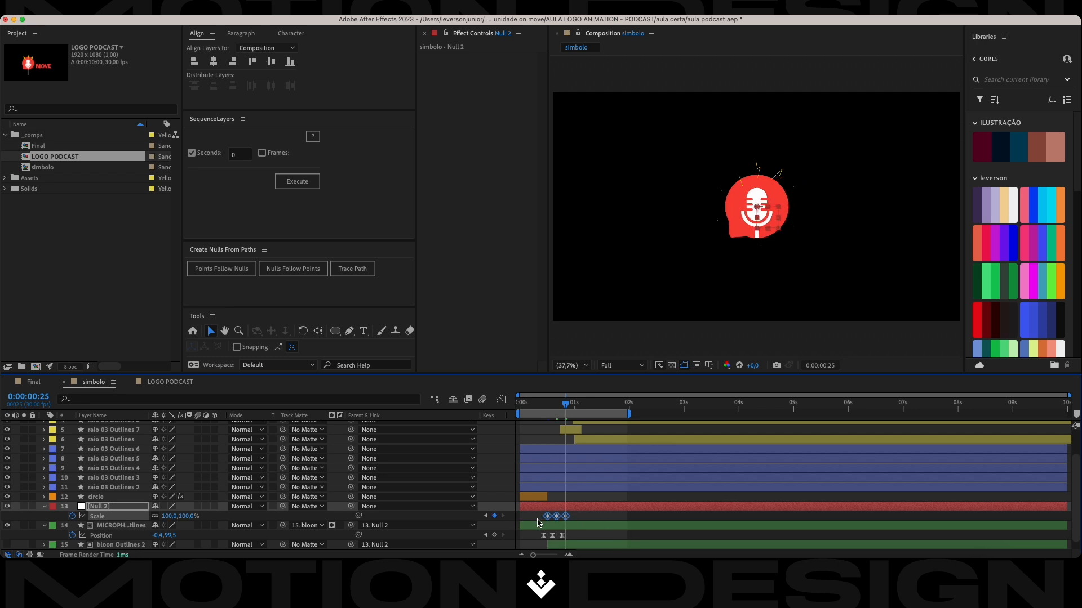
{"action": "key", "text": "F9"}
Play the animation from the start to review the symbol's scale pulse, and save the project.
{"action": "left_click_drag", "start_coordinate": [565, 407], "coordinate": [519, 406]}
{"action": "key", "text": "space"}
{"action": "key", "text": "space"}
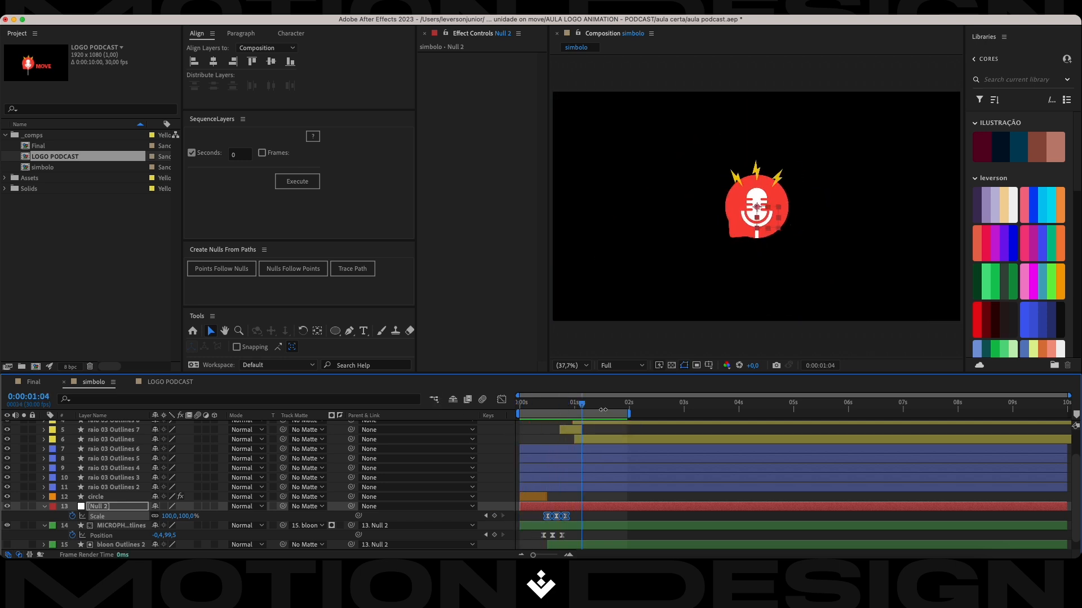
{"action": "key", "text": "space"}
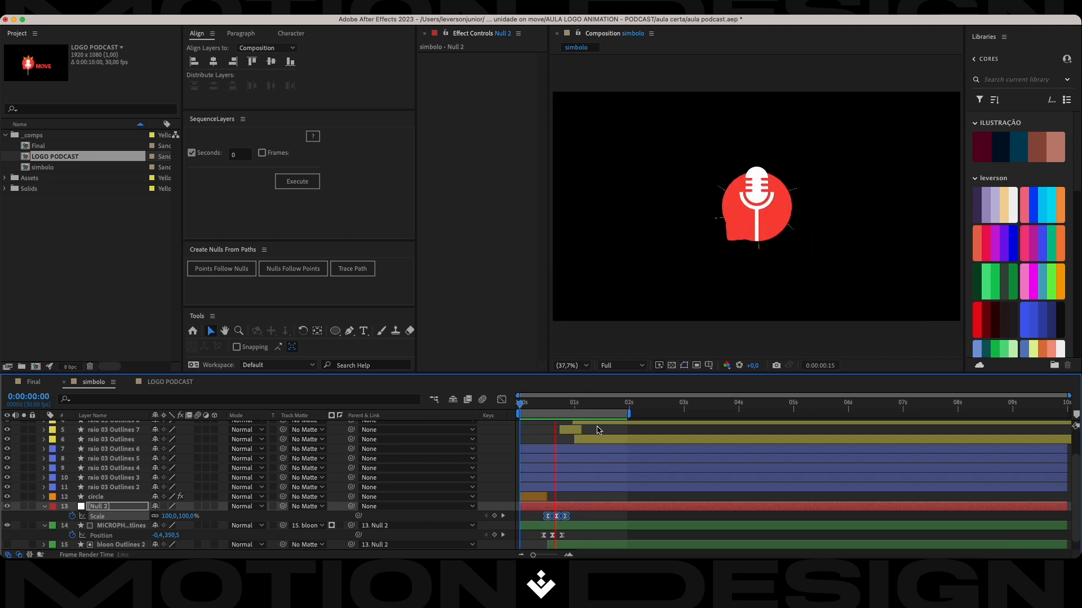
{"action": "key", "text": "space"}
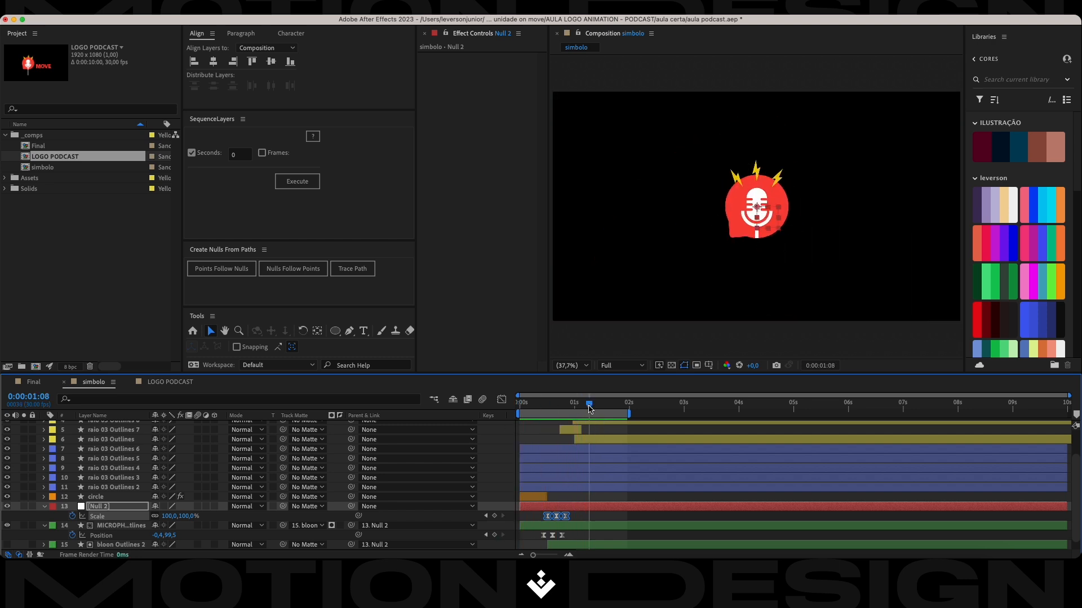
{"action": "key", "text": "space"}
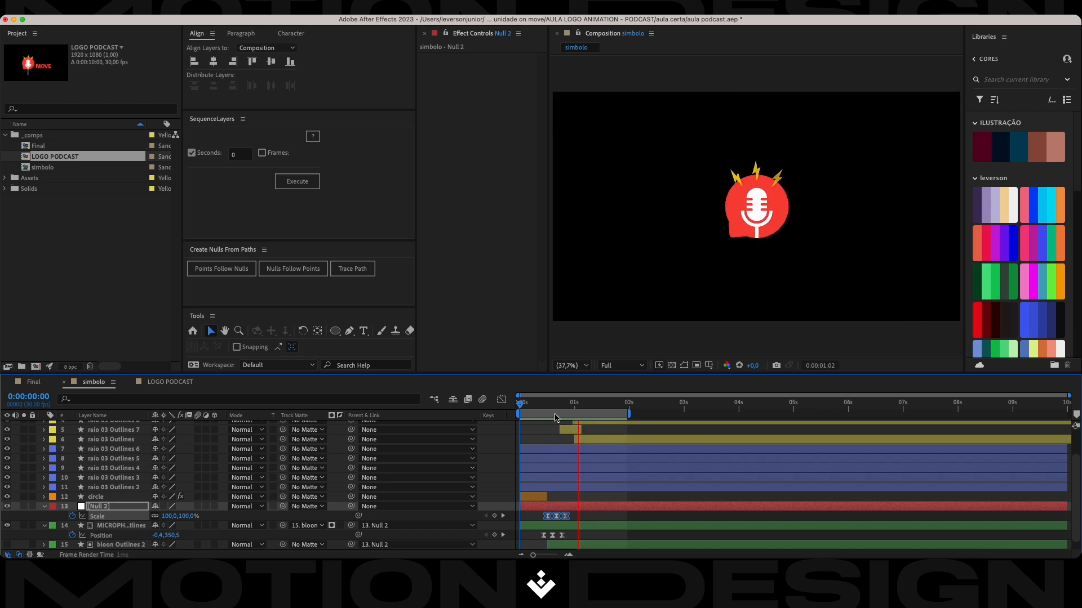
{"action": "key", "text": "super+s"}
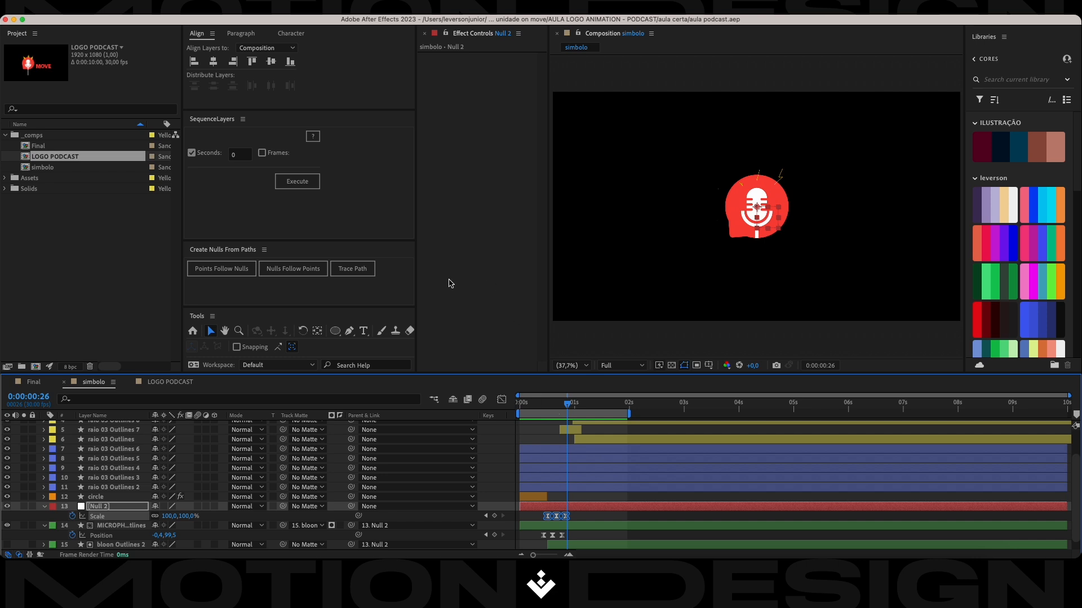
Create a 1920x1080, 30 fps, 10-second composition named Text and file it in the _comps folder.
{"action": "left_click", "coordinate": [53, 242]}
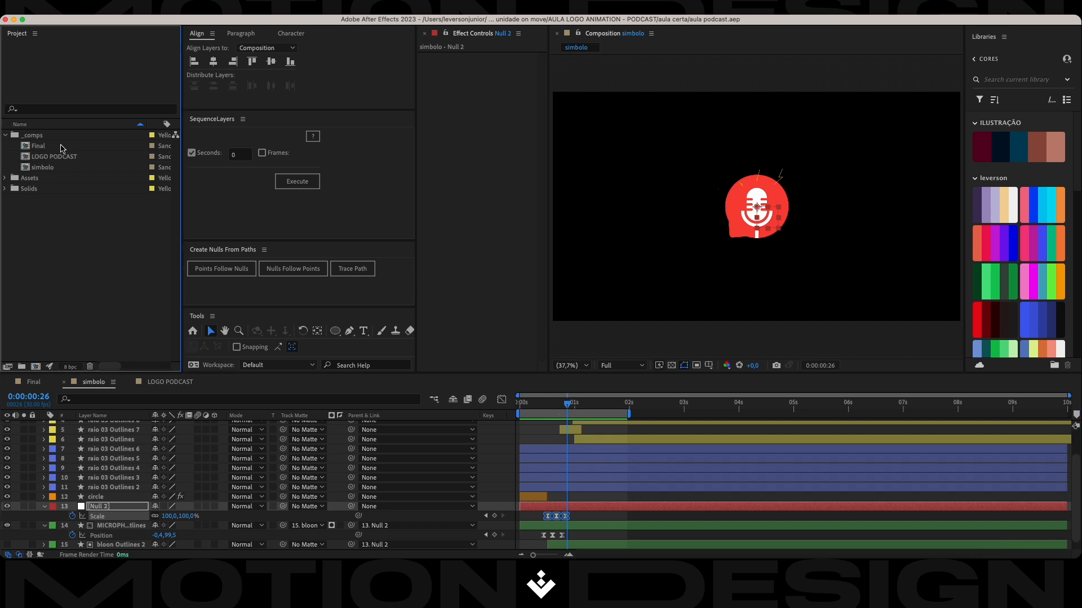
{"action": "right_click", "coordinate": [58, 203]}
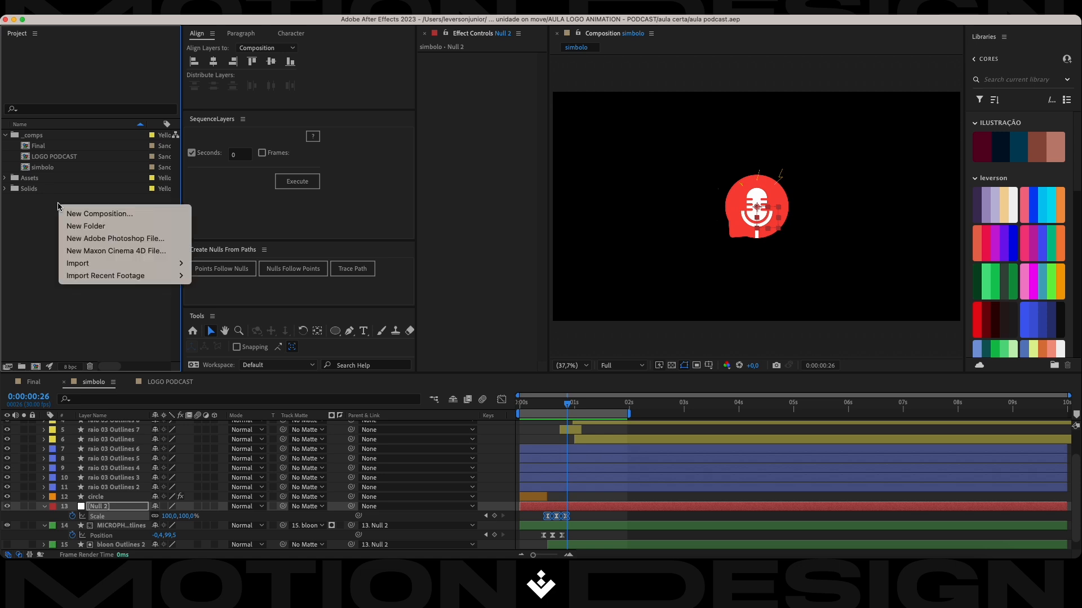
{"action": "left_click", "coordinate": [93, 219]}
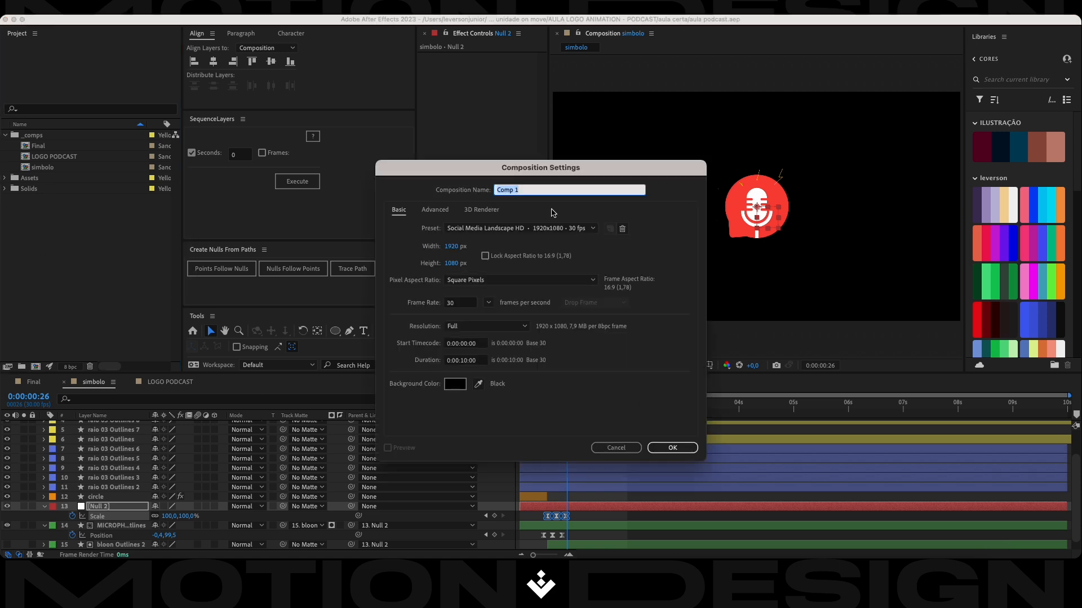
{"action": "type", "text": "Text"}
{"action": "key", "text": "Return"}
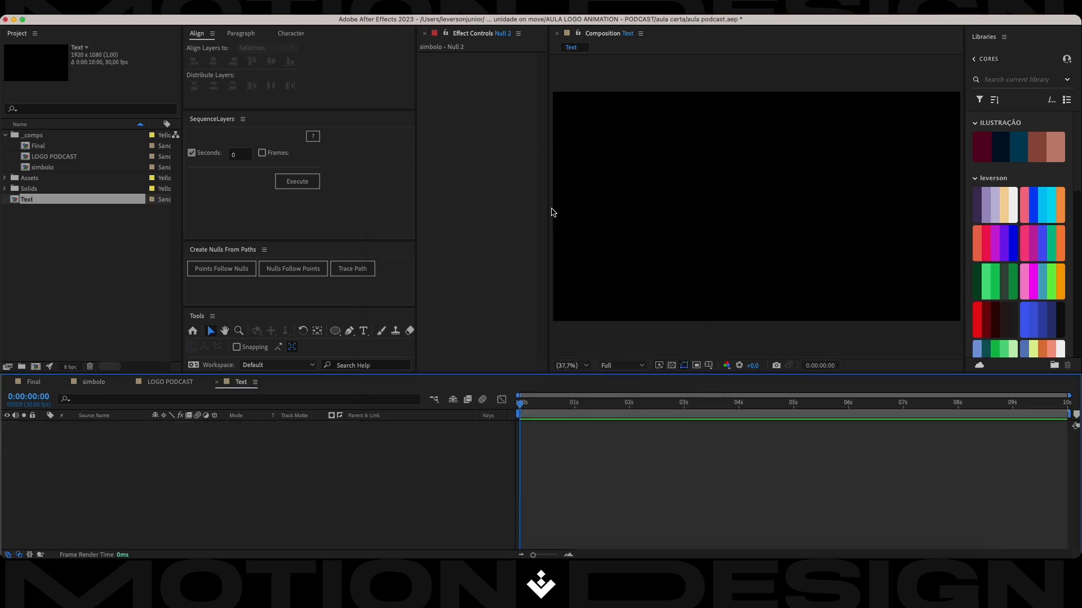
{"action": "left_click_drag", "start_coordinate": [47, 201], "coordinate": [46, 138]}
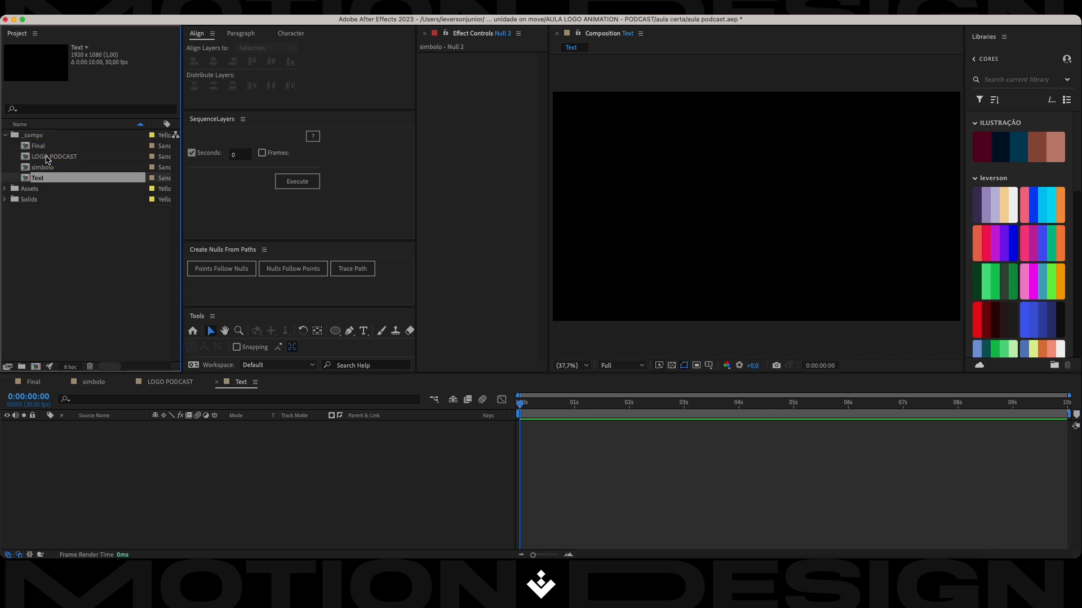
Copy the Podcast ON MOVE letter layers from LOGO PODCAST into the Text composition and show the transparency grid.
{"action": "left_click", "coordinate": [186, 384]}
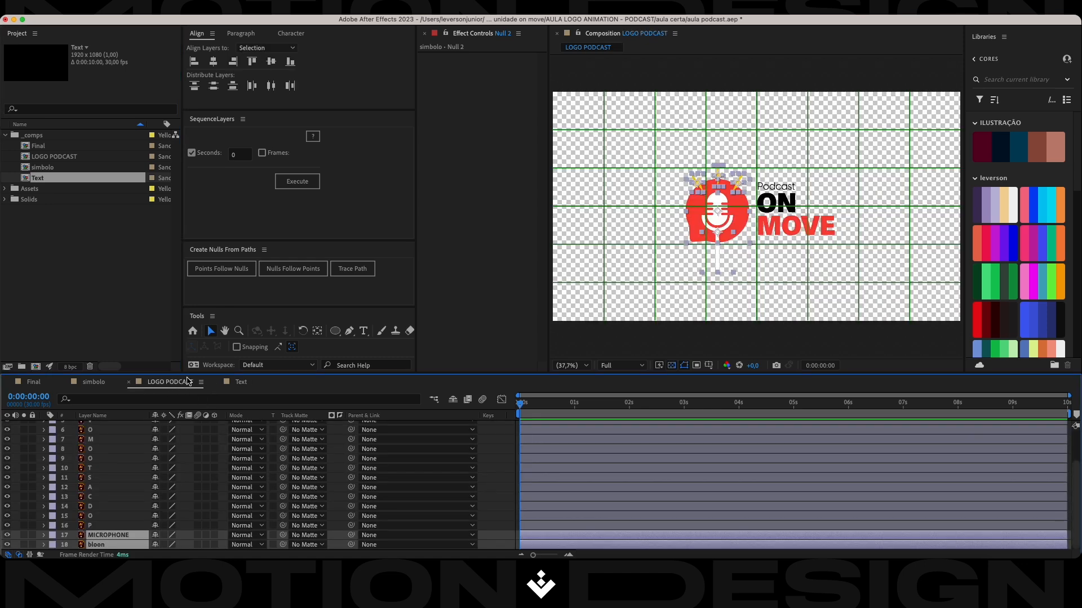
{"action": "left_click", "coordinate": [871, 224]}
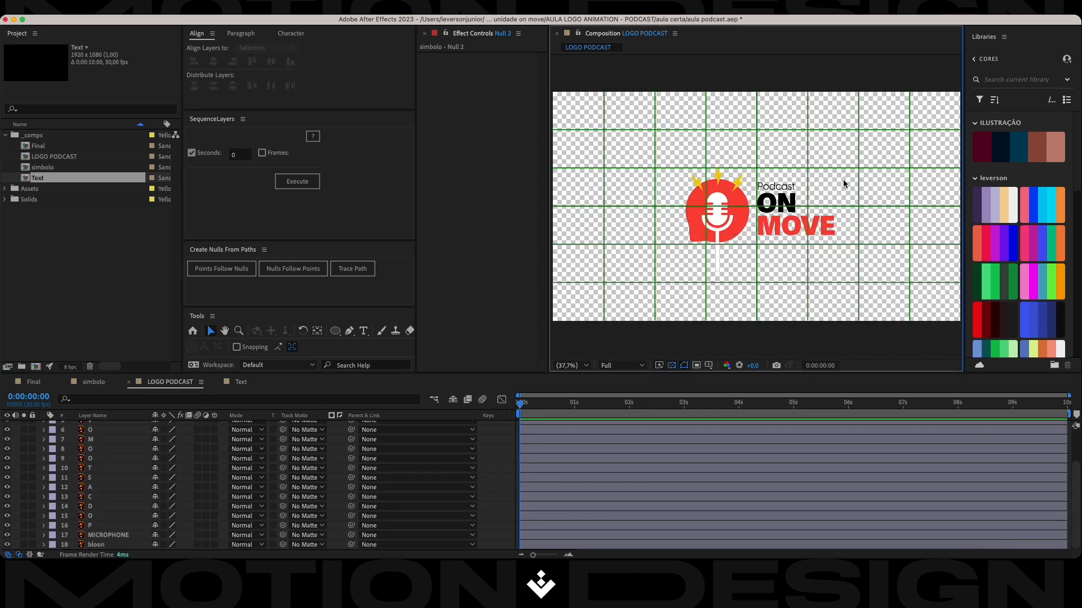
{"action": "left_click_drag", "start_coordinate": [845, 177], "coordinate": [754, 240]}
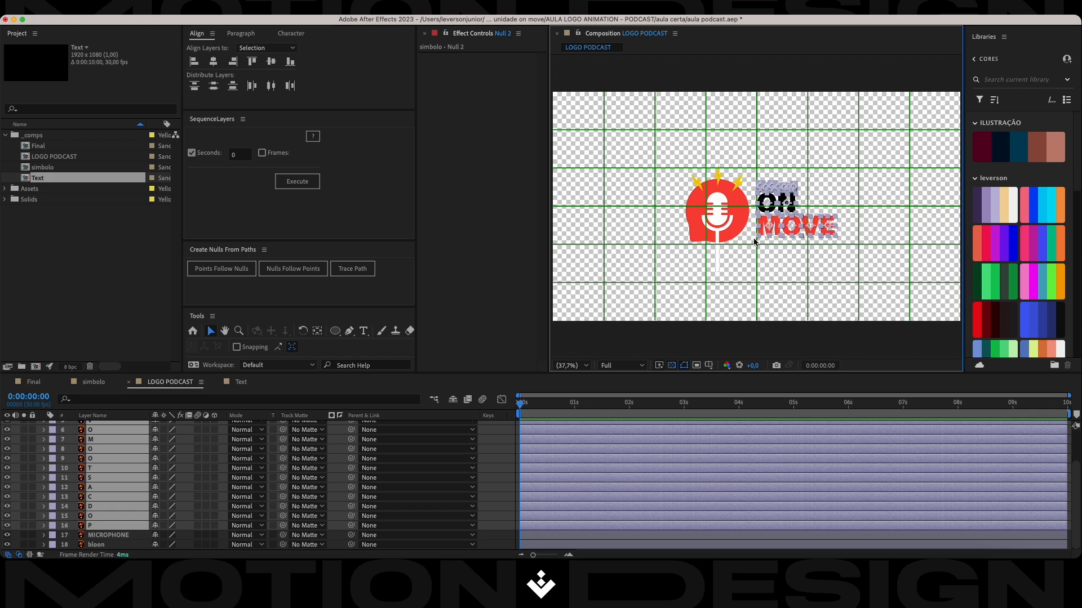
{"action": "left_click", "coordinate": [243, 383]}
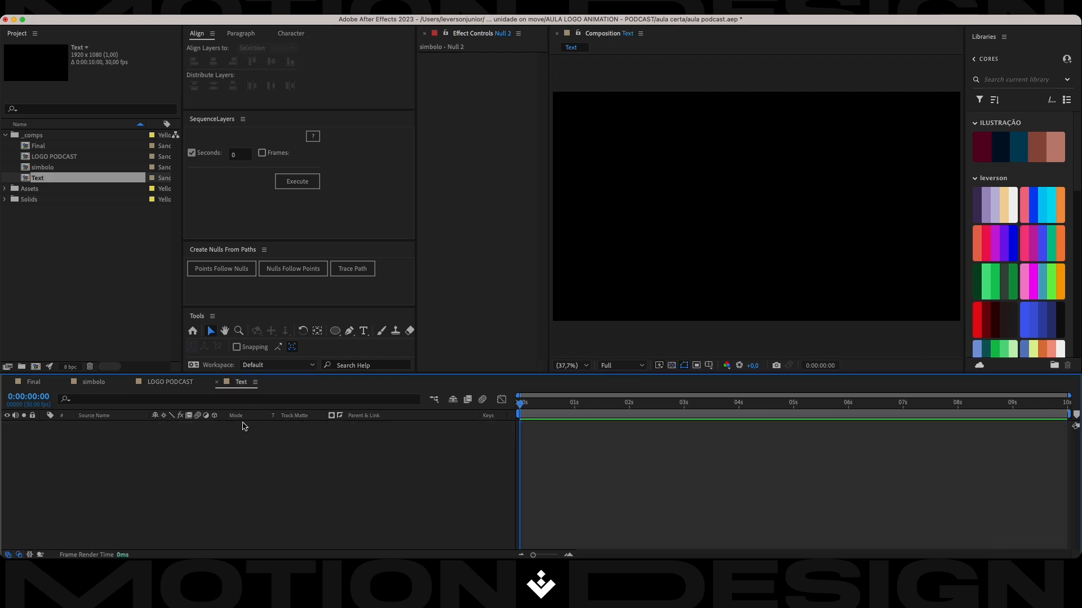
{"action": "key", "text": "super+v"}
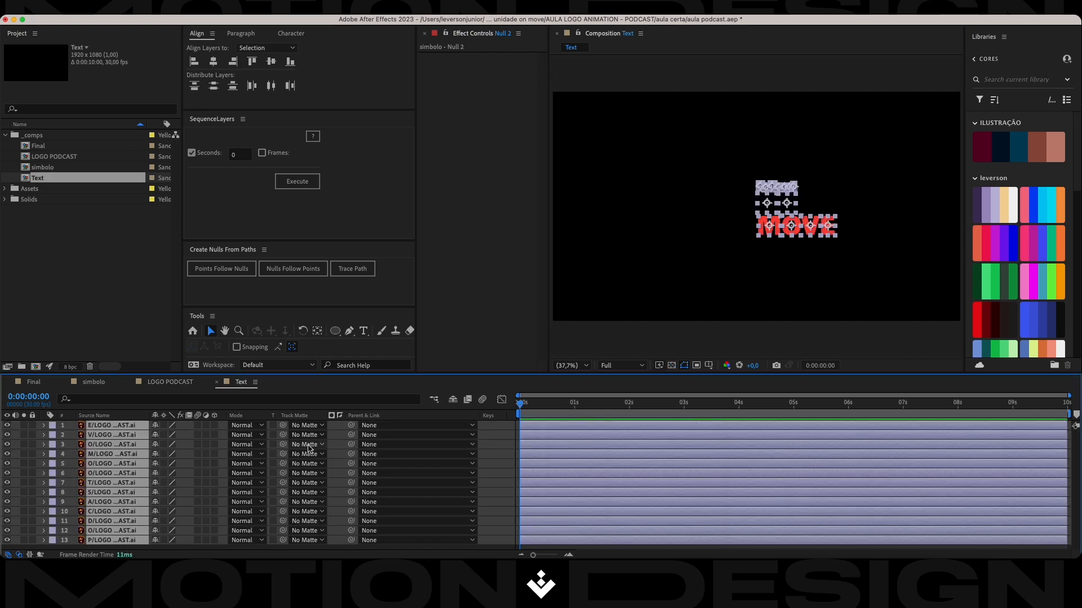
{"action": "left_click", "coordinate": [673, 365]}
{"action": "left_click", "coordinate": [497, 438]}
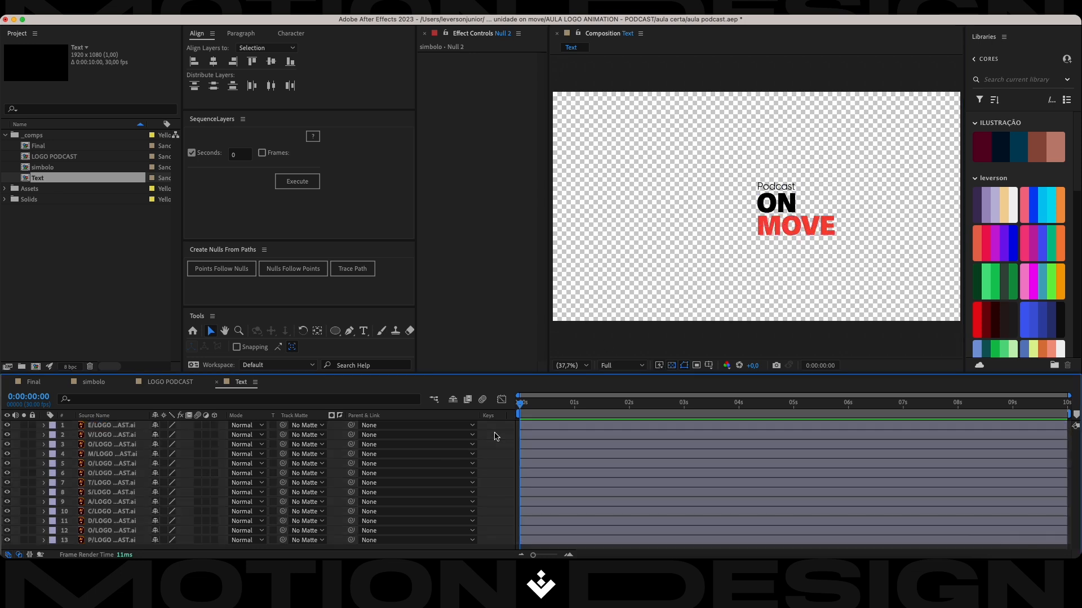
Add a null object to the Text composition and parent all thirteen letter layers to it.
{"action": "right_click", "coordinate": [336, 434]}
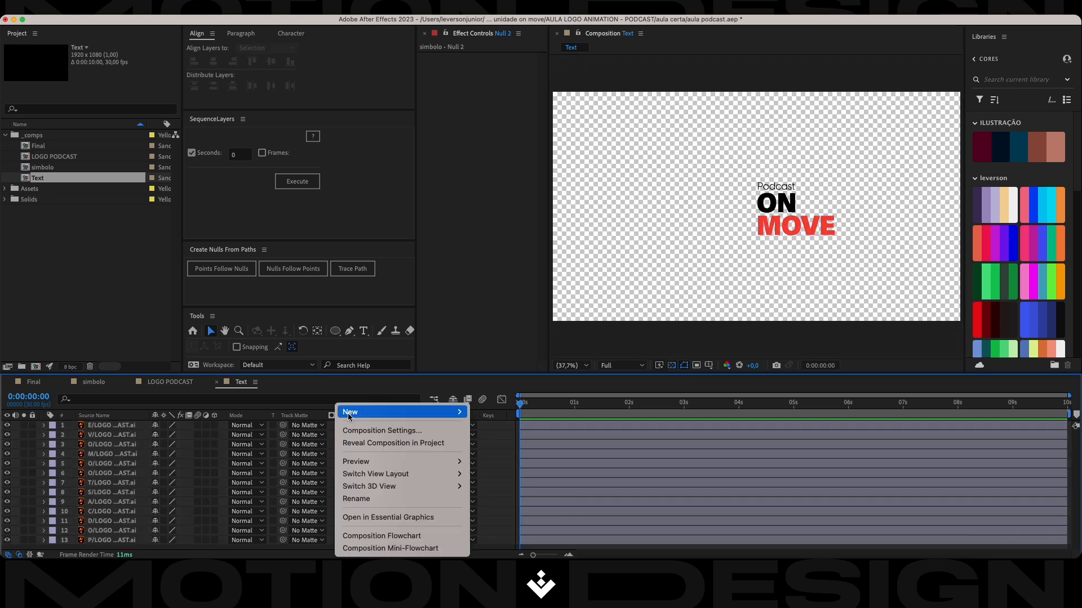
{"action": "mouse_move", "coordinate": [406, 412]}
{"action": "left_click", "coordinate": [515, 480]}
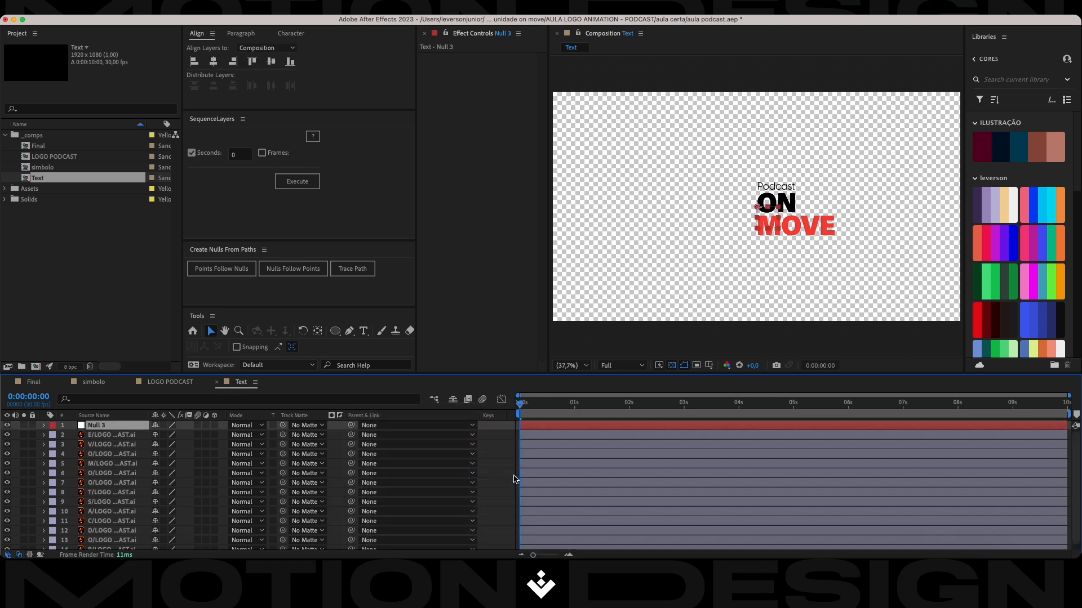
{"action": "left_click", "coordinate": [123, 435]}
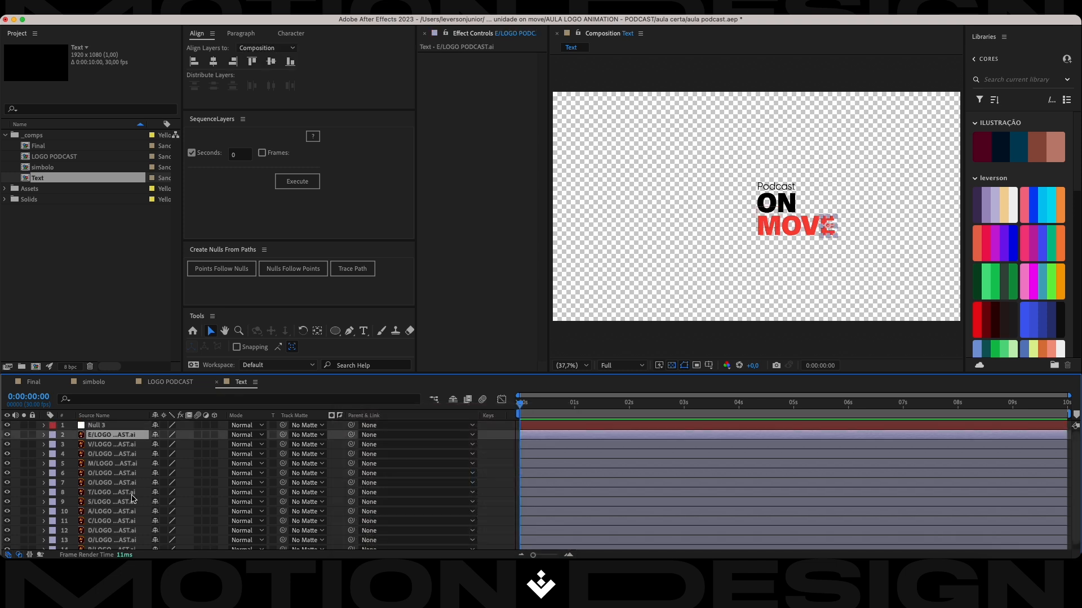
{"action": "scroll", "coordinate": [126, 545], "scroll_direction": "down", "scroll_amount": 1}
{"action": "left_click", "coordinate": [123, 549], "text": "shift"}
{"action": "scroll", "coordinate": [123, 530], "scroll_direction": "up", "scroll_amount": 1}
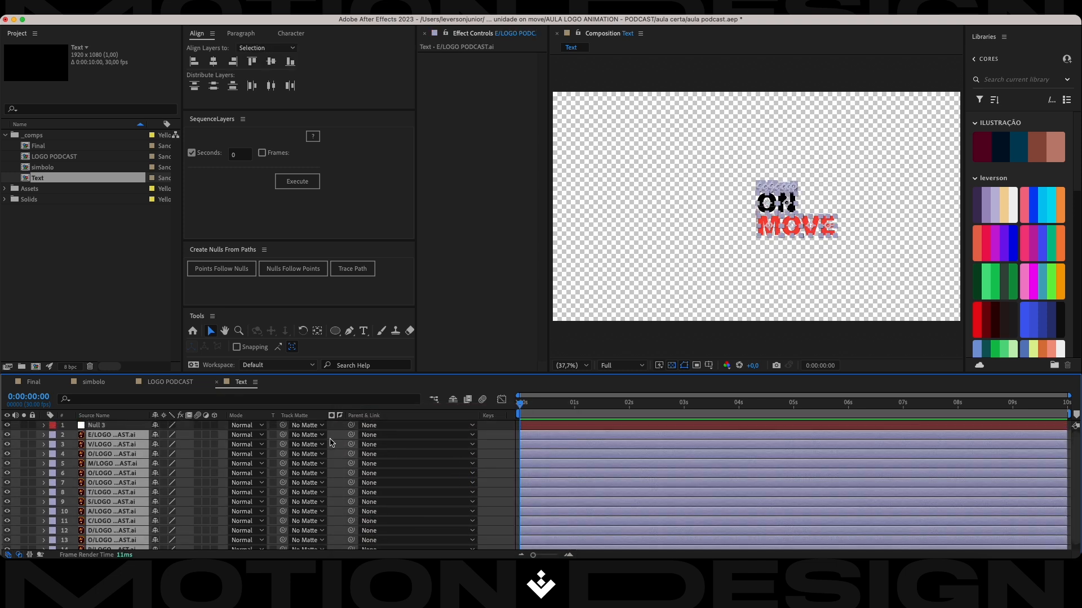
{"action": "left_click_drag", "start_coordinate": [351, 435], "coordinate": [112, 427]}
Scale the null to 392% and shift it so the lettering fills the frame.
{"action": "left_click", "coordinate": [112, 425]}
{"action": "key", "text": "s"}
{"action": "left_click_drag", "start_coordinate": [191, 438], "coordinate": [770, 249]}
{"action": "left_click_drag", "start_coordinate": [813, 233], "coordinate": [678, 228]}
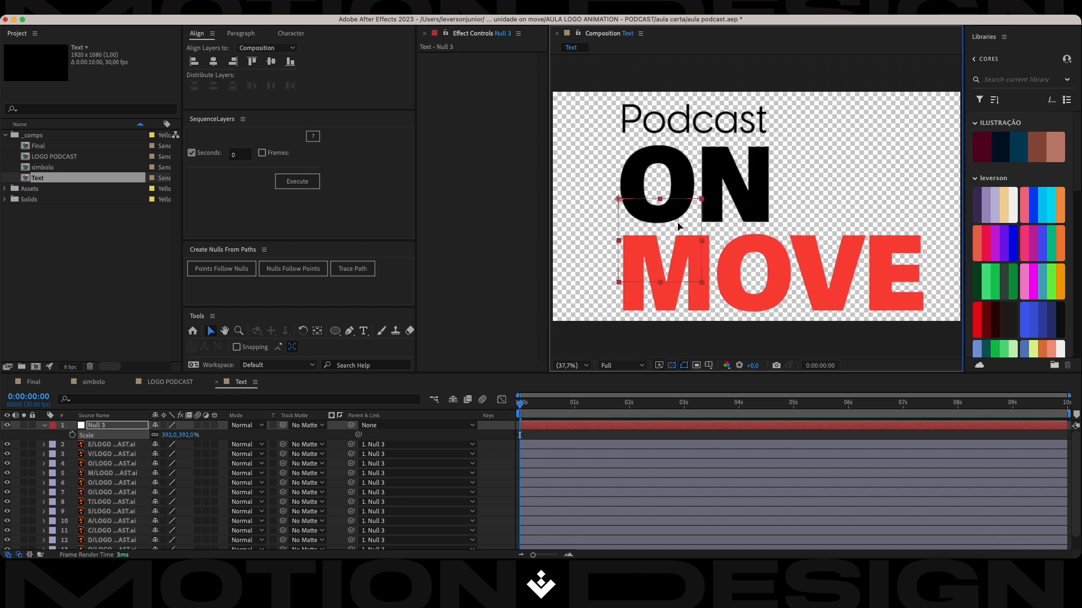
Delete the null, leaving the enlarged letters unparented.
{"action": "left_click", "coordinate": [187, 435]}
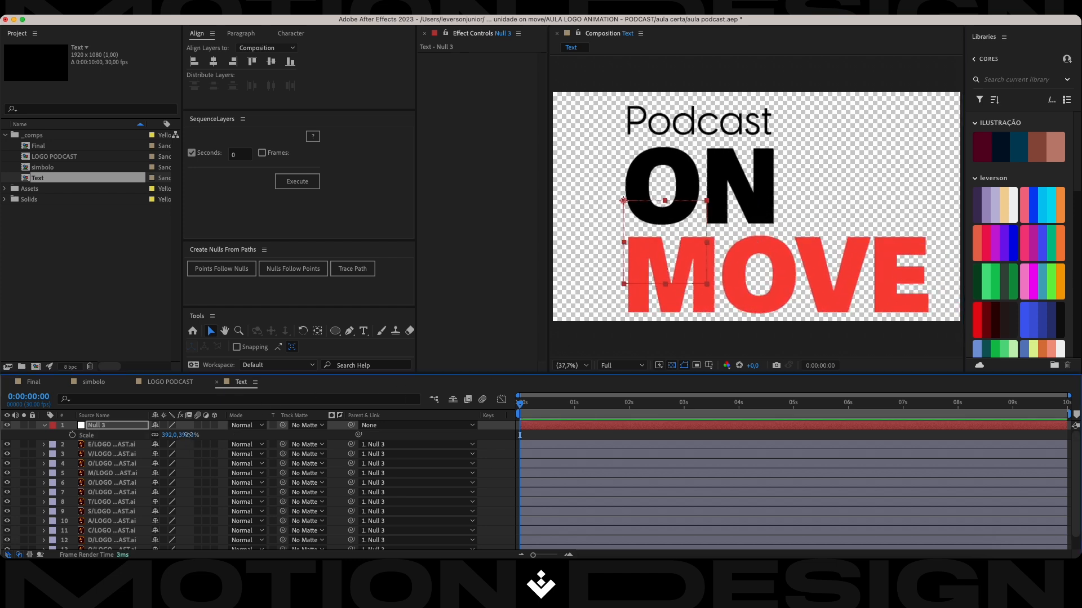
{"action": "left_click", "coordinate": [189, 435]}
{"action": "key", "text": "Return"}
{"action": "key", "text": "Delete"}
Create shape layers from all thirteen Illustrator letter layers.
{"action": "left_click", "coordinate": [112, 430]}
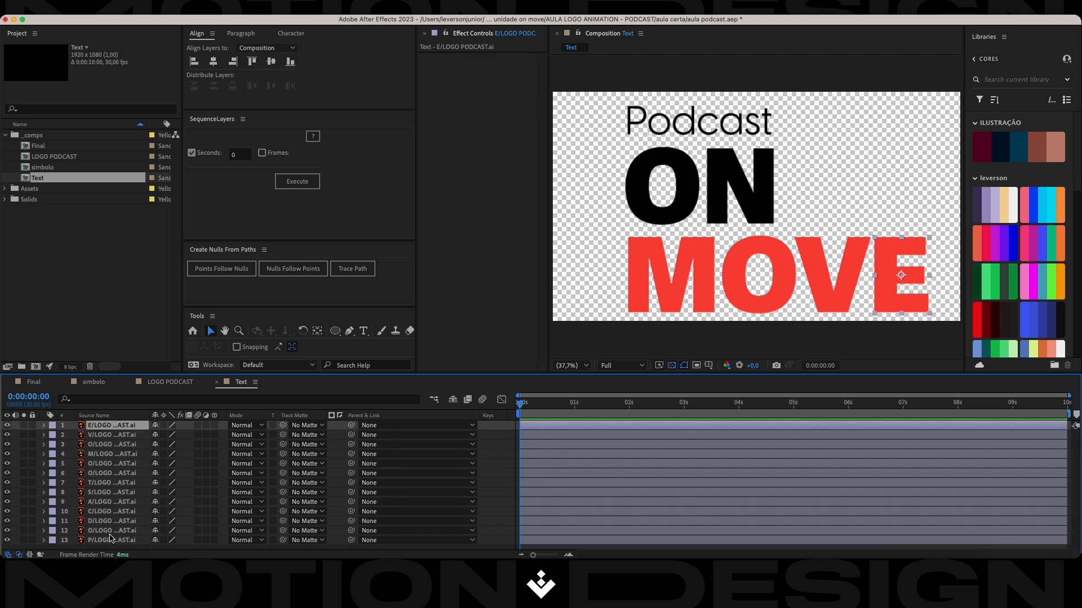
{"action": "left_click", "coordinate": [109, 541], "text": "shift"}
{"action": "right_click", "coordinate": [106, 464]}
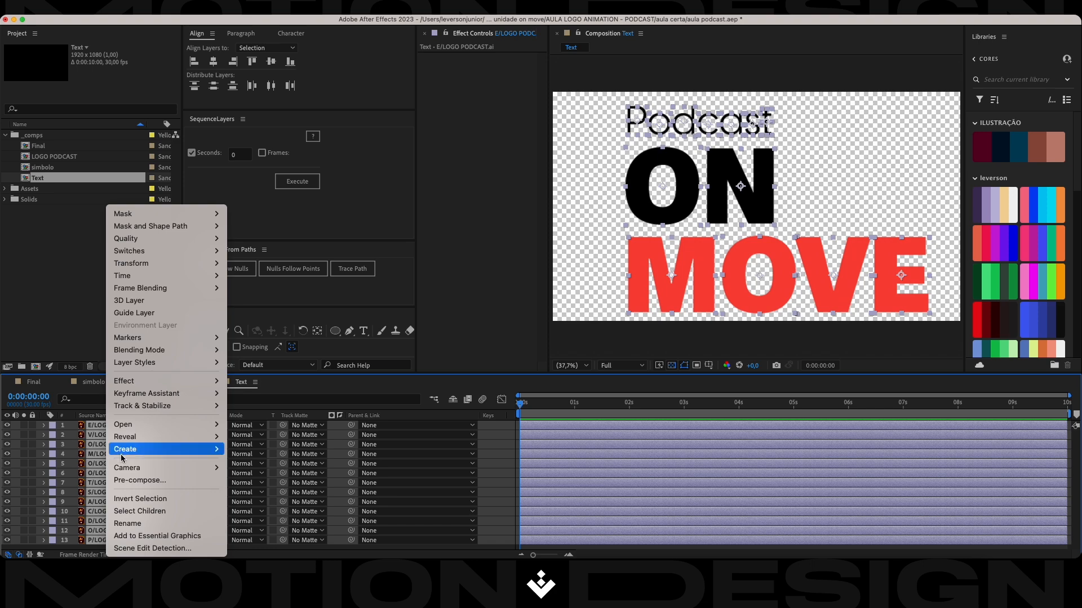
{"action": "mouse_move", "coordinate": [135, 449]}
{"action": "left_click", "coordinate": [269, 485]}
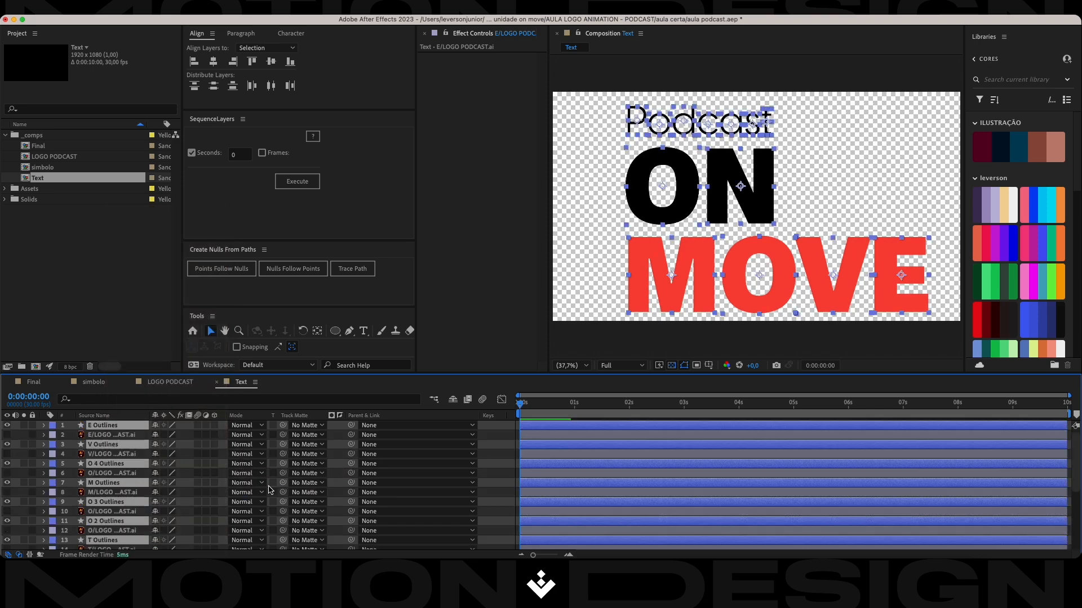
Group the letter outline layers at the top of the layer stack and delete the original Illustrator letter layers.
{"action": "left_click_drag", "start_coordinate": [102, 484], "coordinate": [106, 436]}
{"action": "scroll", "coordinate": [106, 470], "scroll_direction": "down", "scroll_amount": 5}
{"action": "left_click", "coordinate": [116, 431]}
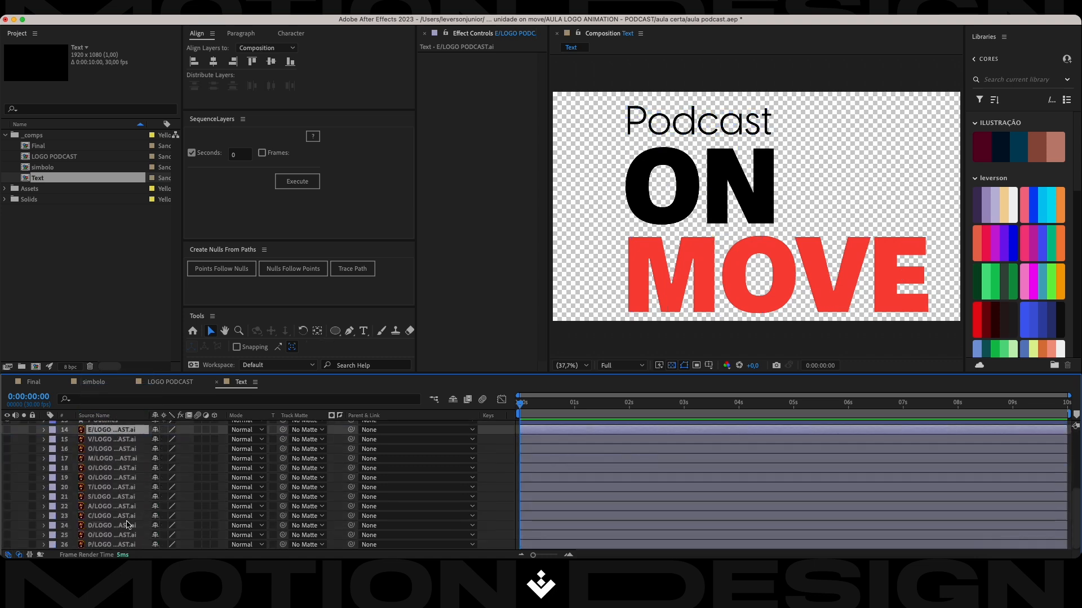
{"action": "left_click", "coordinate": [117, 545], "text": "shift"}
{"action": "key", "text": "Delete"}
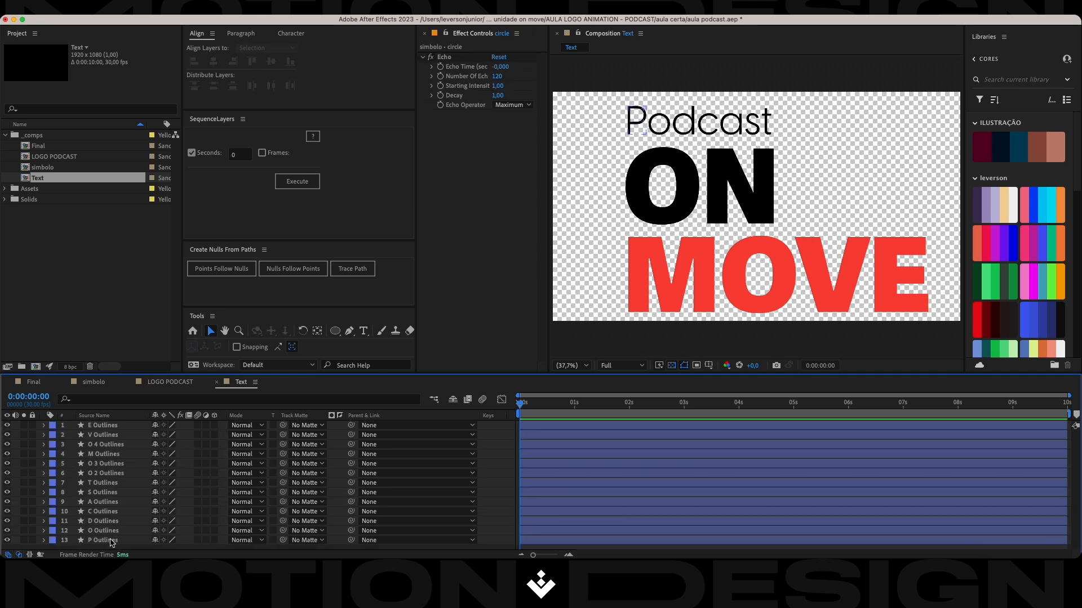
Rename the O 3 Outlines layer, which holds the N of ON, as N 3 Outlines.
{"action": "left_click", "coordinate": [111, 541]}
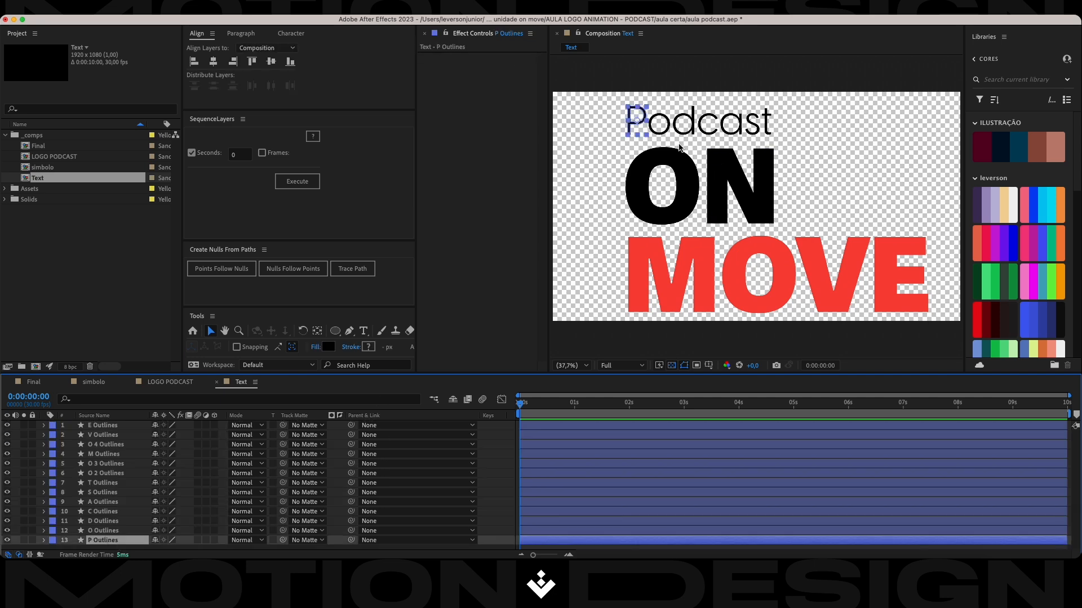
{"action": "left_click_drag", "start_coordinate": [806, 114], "coordinate": [612, 122]}
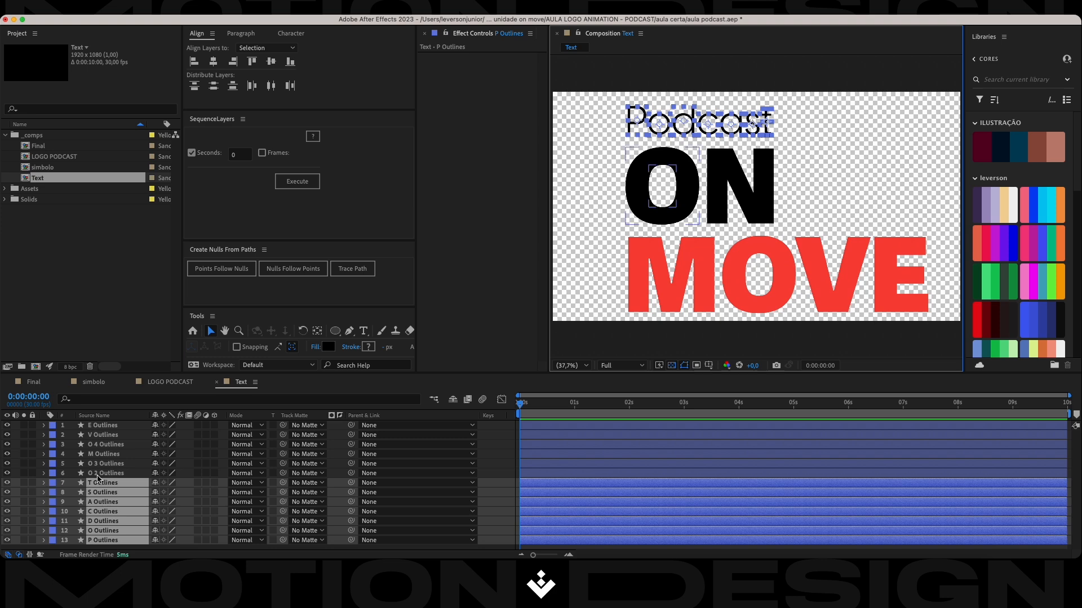
{"action": "left_click", "coordinate": [101, 474]}
{"action": "left_click", "coordinate": [97, 465]}
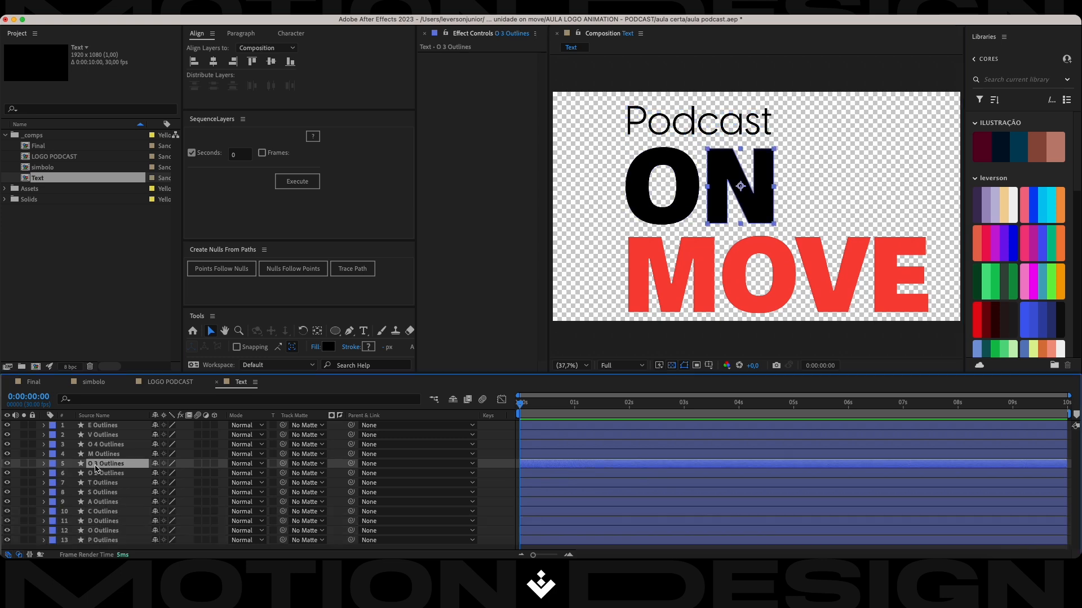
{"action": "key", "text": "Return"}
{"action": "left_click", "coordinate": [94, 464]}
{"action": "key", "text": "BackSpace"}
{"action": "type", "text": "m"}
{"action": "key", "text": "Return"}
{"action": "key", "text": "Return"}
{"action": "left_click", "coordinate": [94, 463]}
{"action": "key", "text": "BackSpace"}
{"action": "type", "text": "N"}
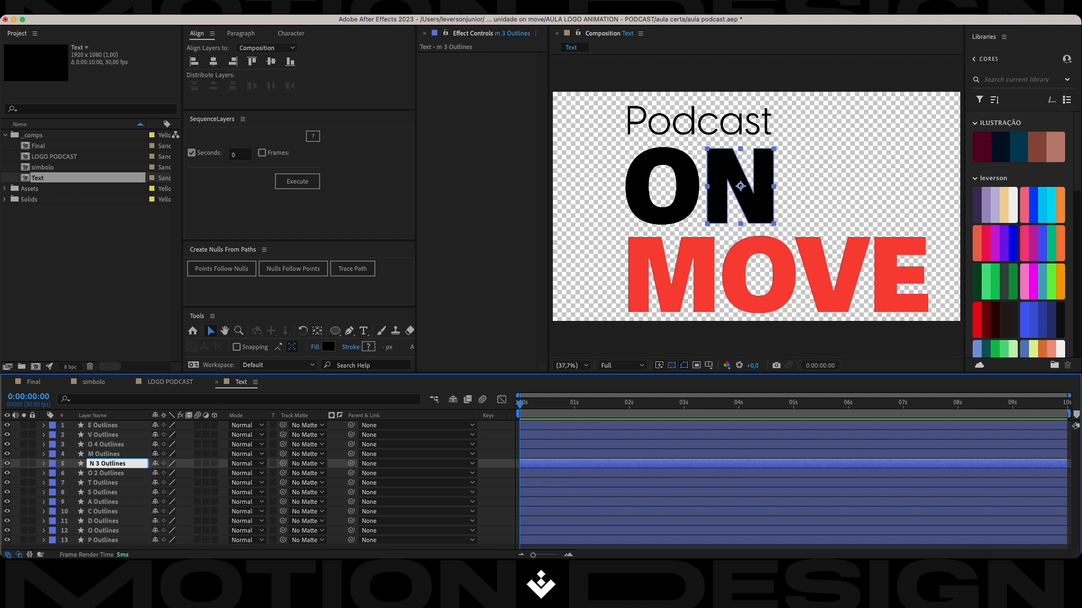
{"action": "key", "text": "Return"}
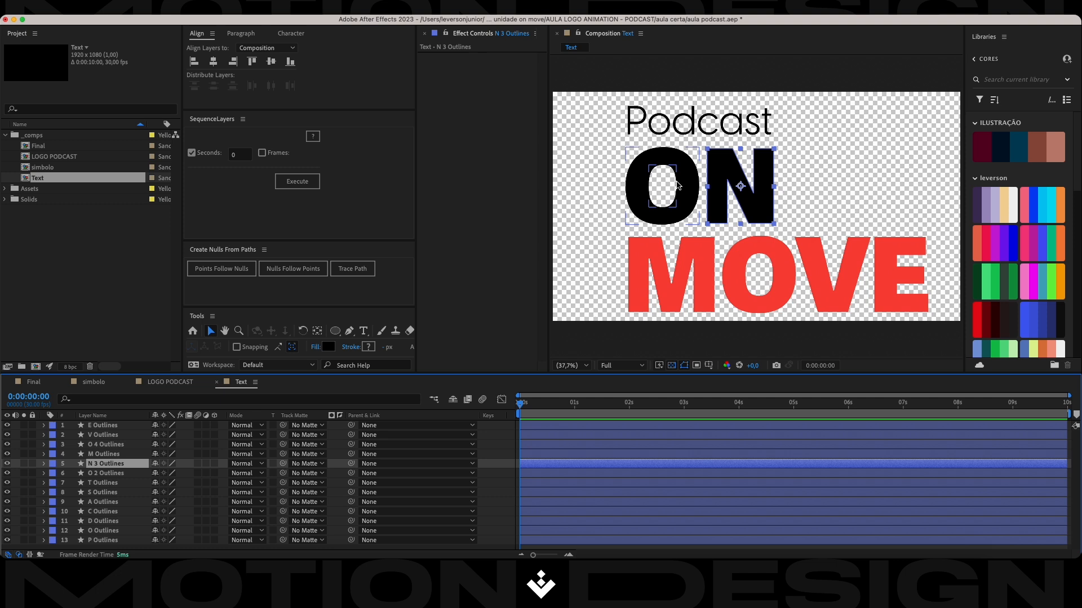
Set the label color of the two ON letter layers, N 3 Outlines and O 2 Outlines, to yellow.
{"action": "left_click", "coordinate": [107, 474]}
{"action": "left_click", "coordinate": [107, 463]}
{"action": "left_click", "coordinate": [105, 473], "text": "shift"}
{"action": "left_click", "coordinate": [51, 473]}
{"action": "left_click", "coordinate": [68, 357]}
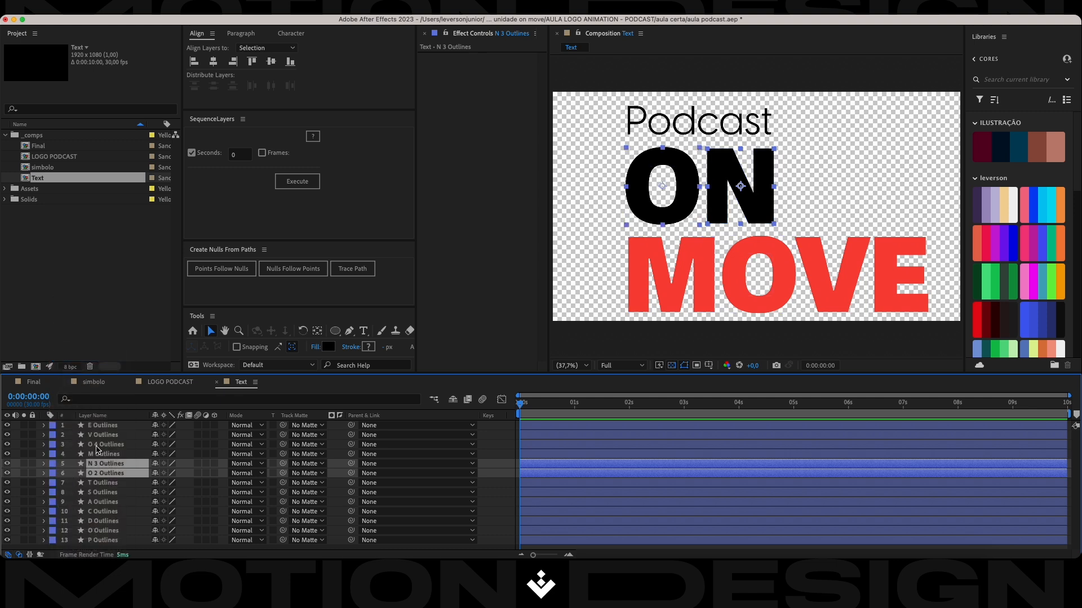
Set the label color of the four MOVE letter layers to pink and save the project.
{"action": "left_click", "coordinate": [99, 454]}
{"action": "left_click", "coordinate": [111, 426], "text": "shift"}
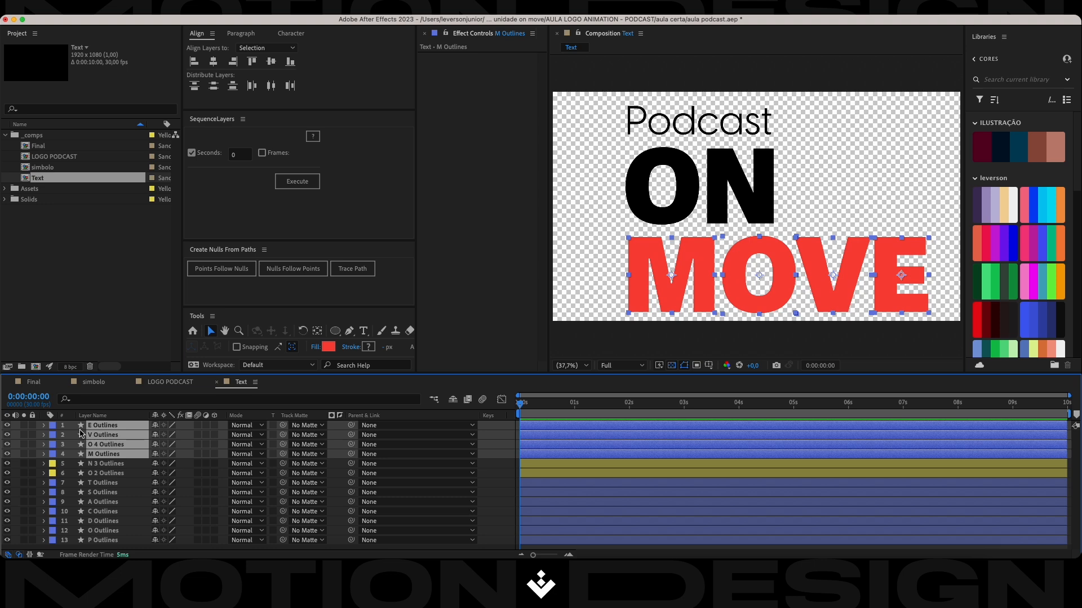
{"action": "left_click", "coordinate": [53, 428]}
{"action": "left_click", "coordinate": [71, 382]}
{"action": "key", "text": "super+s"}
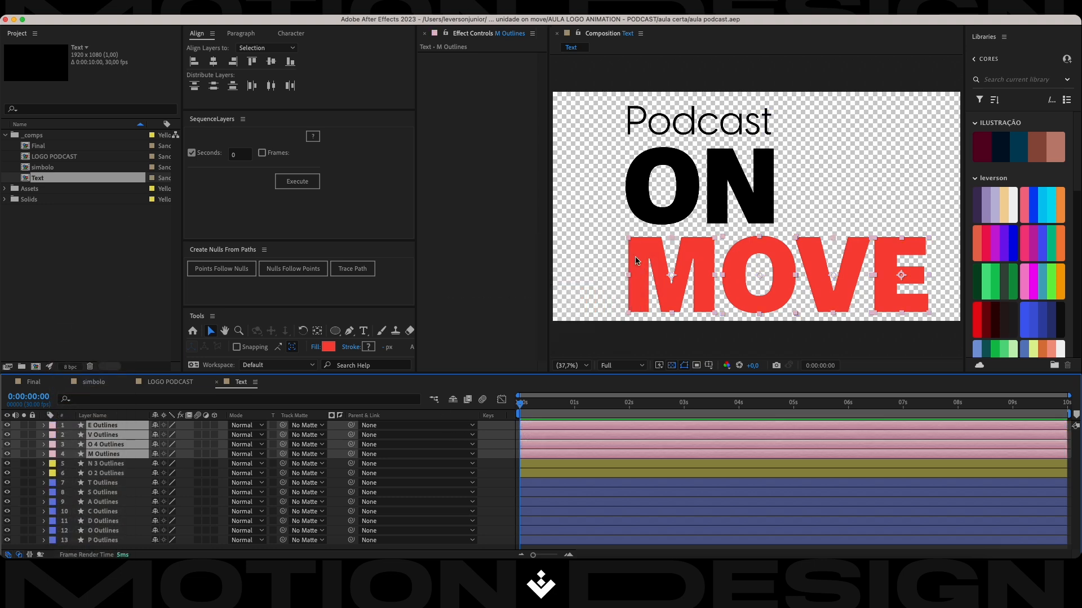
Keyframe Position and 100% Opacity at 0:00:00:00 on all seven Podcast letter layers.
{"action": "left_click", "coordinate": [548, 484]}
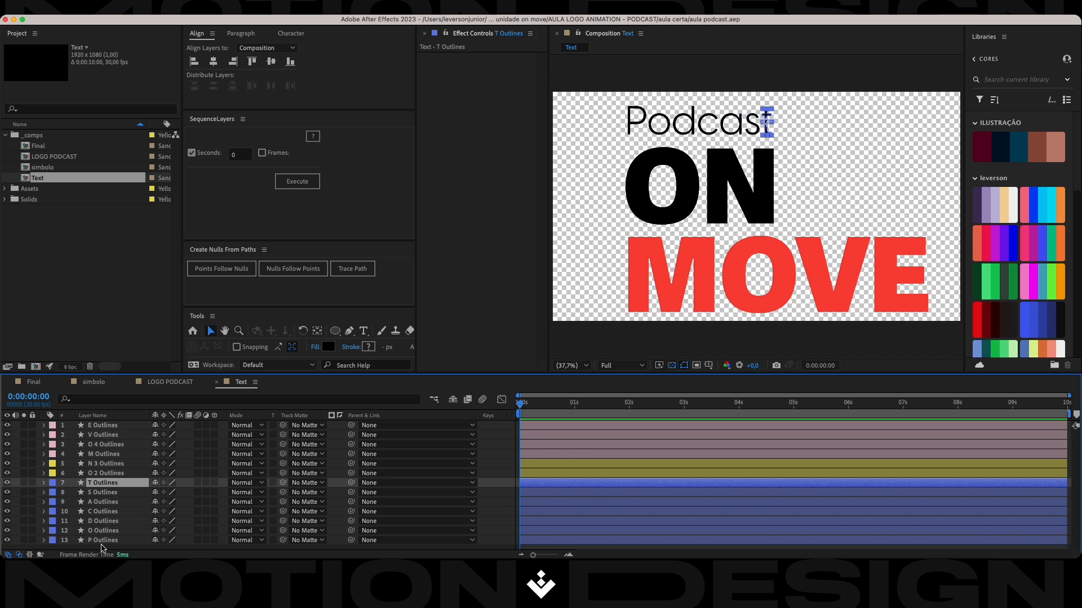
{"action": "left_click", "coordinate": [104, 542], "text": "shift"}
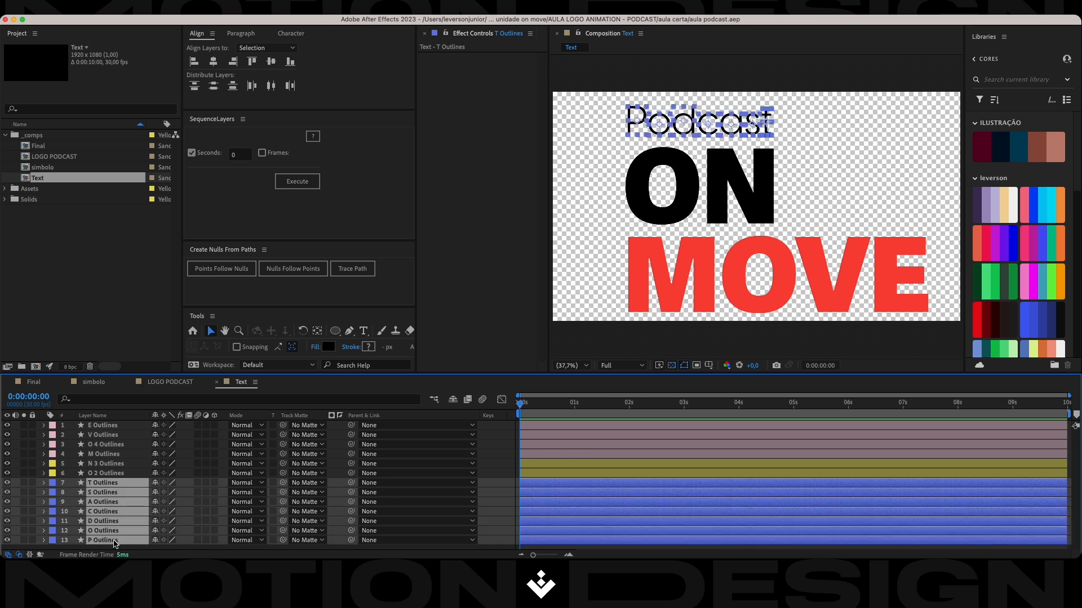
{"action": "key", "text": "p"}
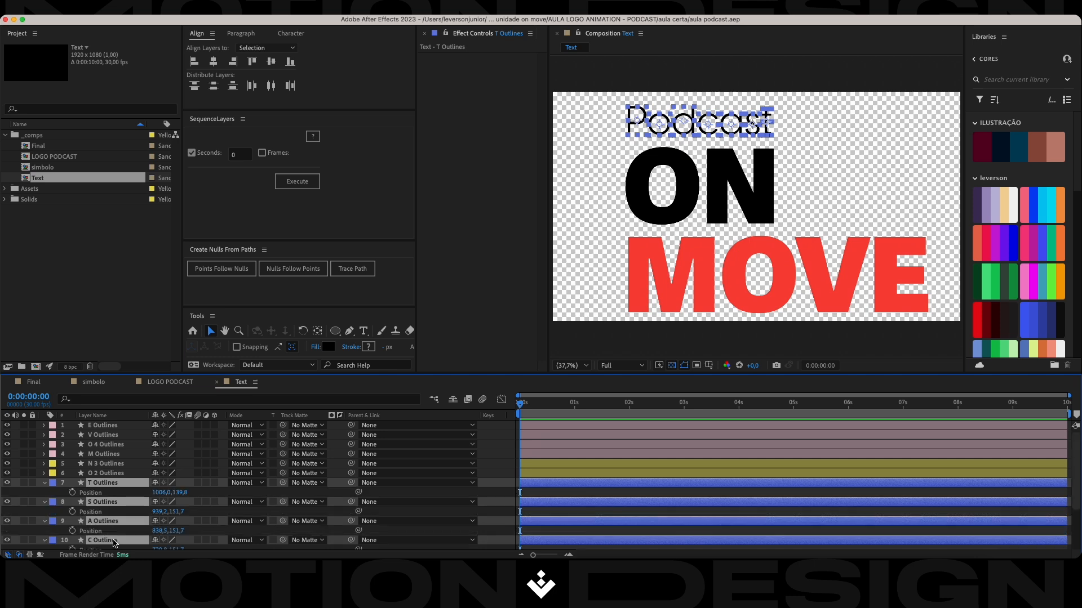
{"action": "key", "text": "shift+t"}
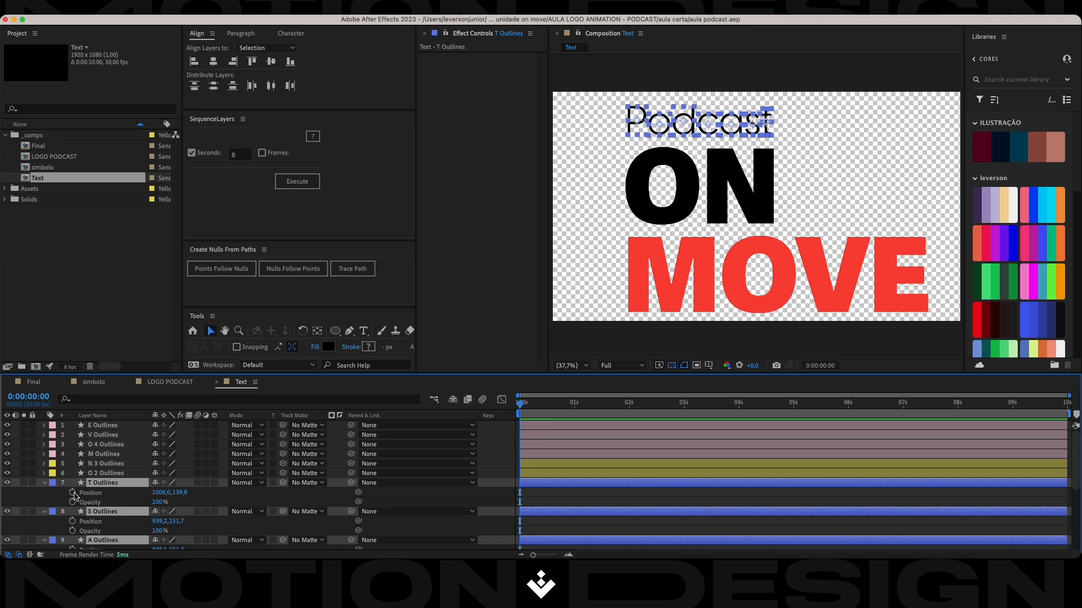
{"action": "left_click", "coordinate": [72, 493]}
{"action": "left_click", "coordinate": [72, 502]}
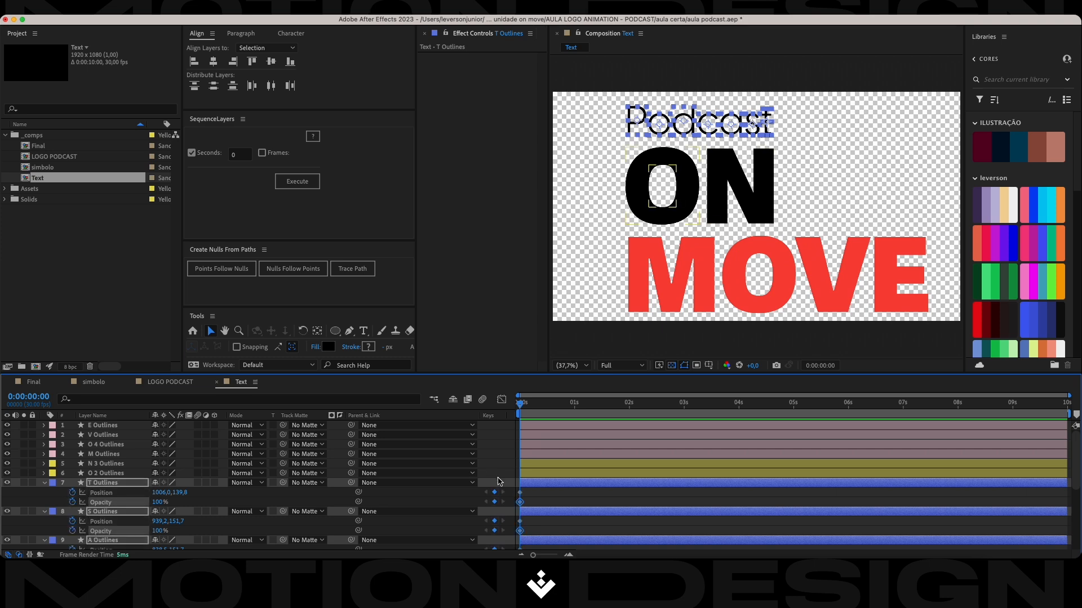
Add Position and 100% Opacity keyframes at 0:00:00:20 on all seven Podcast letter layers.
{"action": "scroll", "coordinate": [534, 493], "scroll_direction": "down", "scroll_amount": 1}
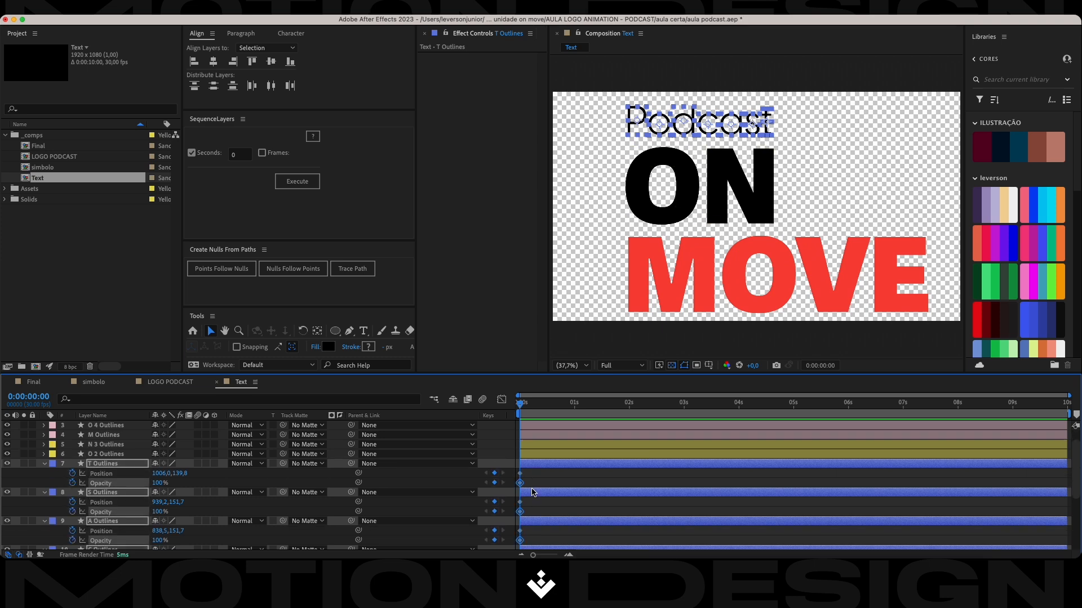
{"action": "key", "text": "shift+Page_Down"}
{"action": "key", "text": "shift+Page_Down"}
{"action": "left_click", "coordinate": [494, 474]}
{"action": "left_click", "coordinate": [496, 482]}
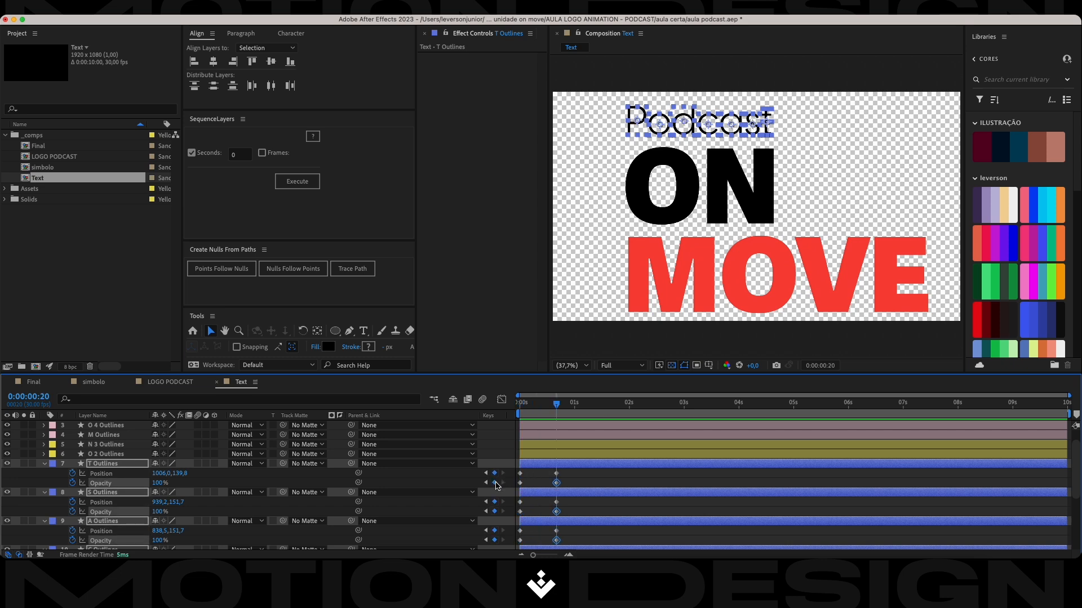
Shift all Podcast letters 95 px left at 0:00:00:00 and place a vertical ruler guide along the left edge of the P.
{"action": "key", "text": "shift+Page_Up"}
{"action": "key", "text": "shift+Page_Up"}
{"action": "left_click_drag", "start_coordinate": [163, 475], "coordinate": [110, 474]}
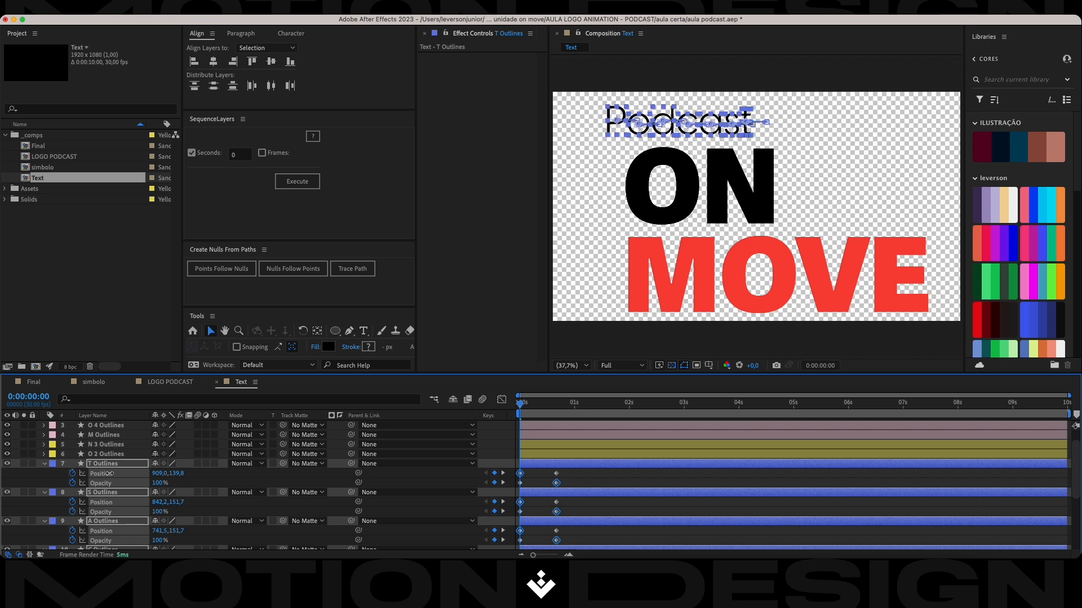
{"action": "left_click_drag", "start_coordinate": [110, 474], "coordinate": [111, 476]}
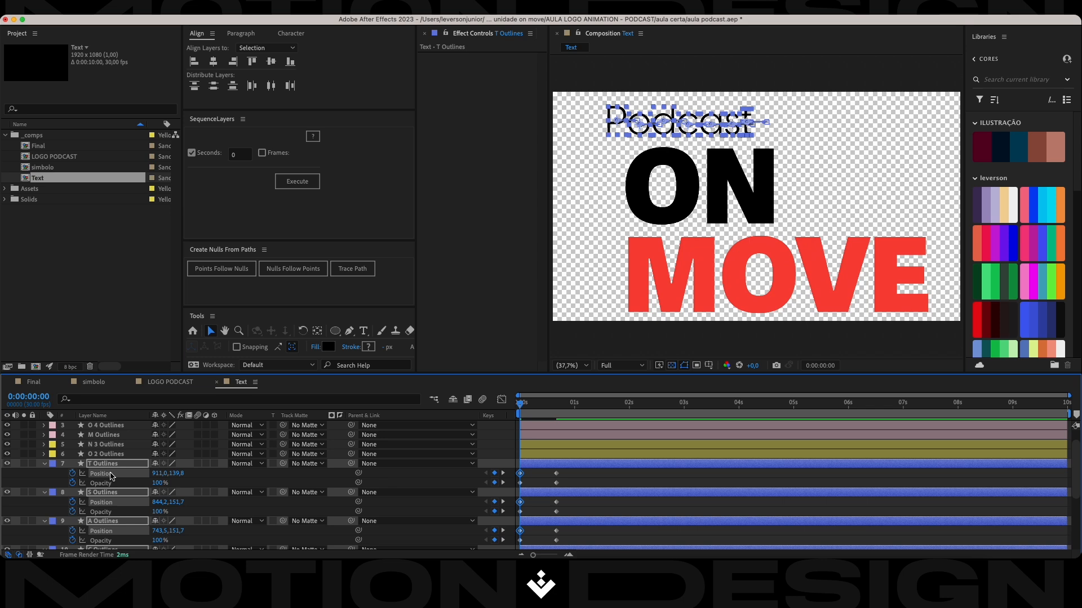
{"action": "key", "text": "super+r"}
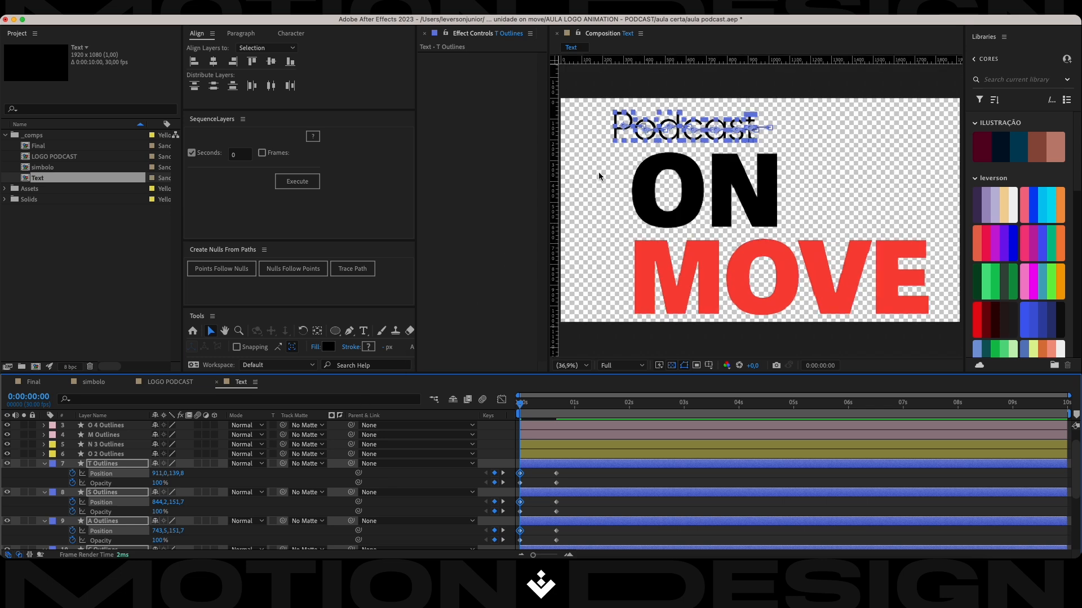
{"action": "left_click_drag", "start_coordinate": [555, 189], "coordinate": [614, 177]}
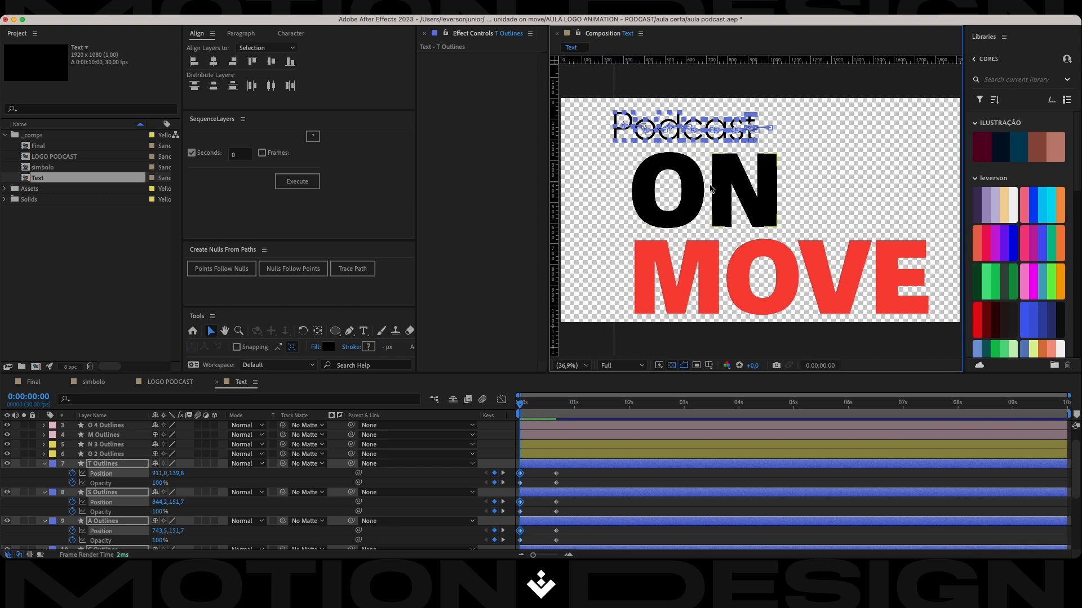
Apply Easy Ease to all Podcast letter keyframes and reshape their speed graph to peak early and slow gradually into 0:00:00:20.
{"action": "left_click_drag", "start_coordinate": [569, 476], "coordinate": [517, 557]}
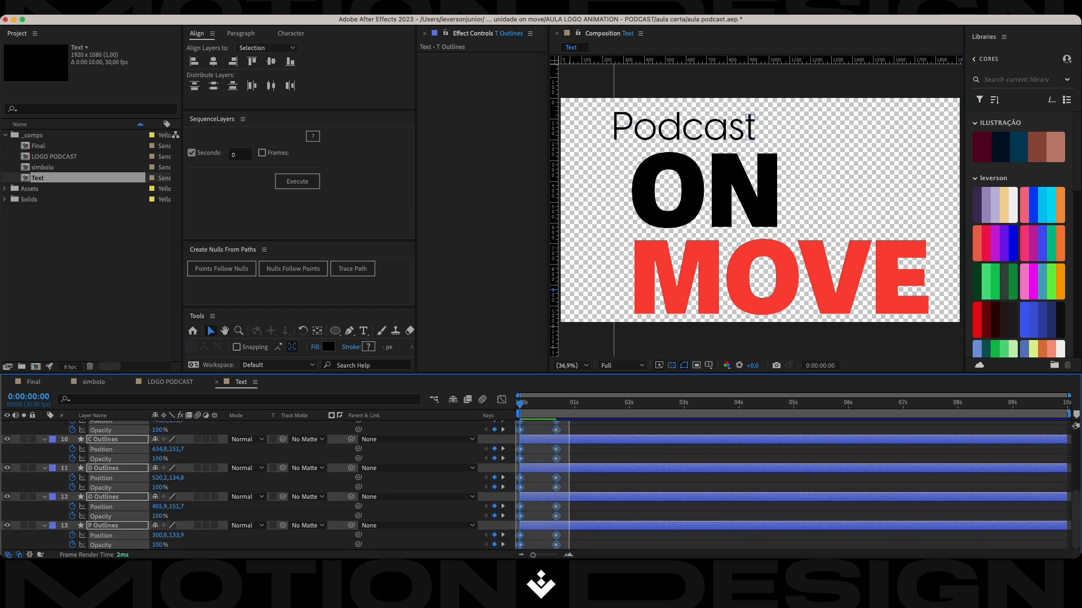
{"action": "key", "text": "F9"}
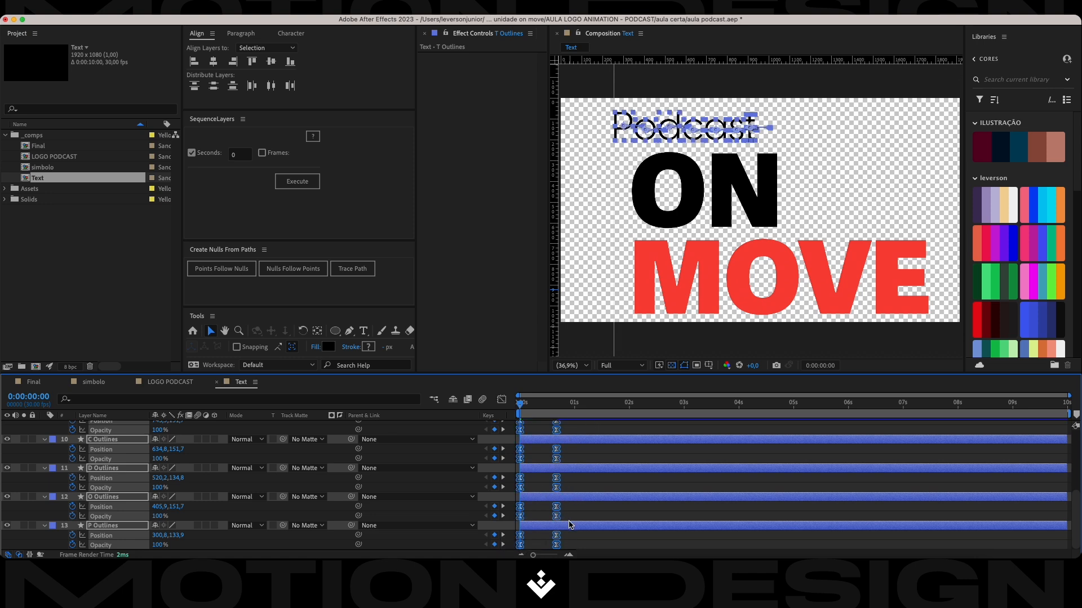
{"action": "key", "text": "shift+F3"}
{"action": "left_click_drag", "start_coordinate": [573, 517], "coordinate": [546, 531]}
{"action": "scroll", "coordinate": [542, 522], "scroll_direction": "up", "scroll_amount": 1}
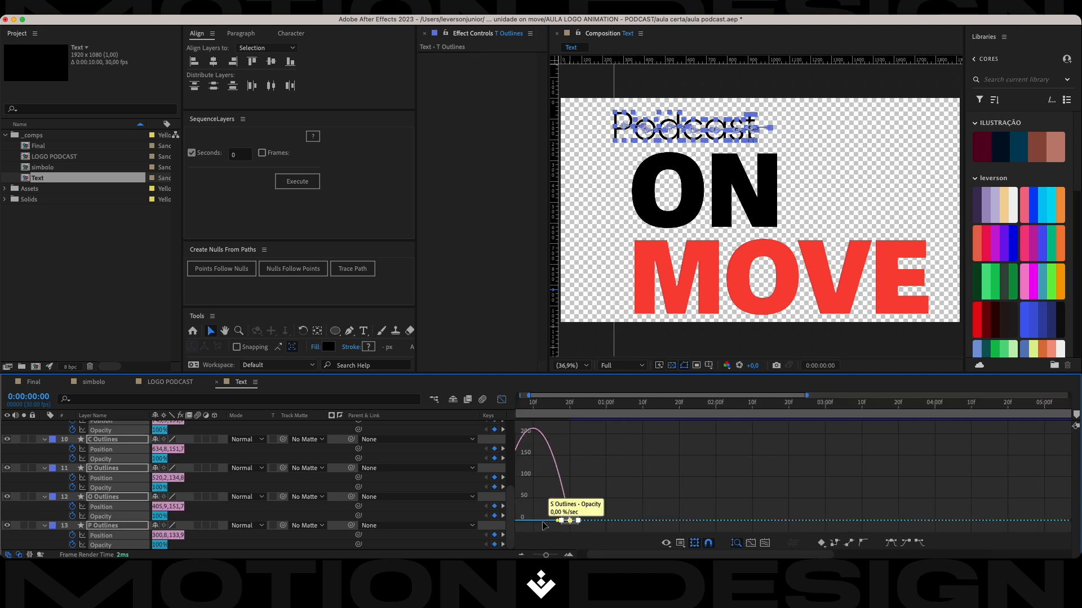
{"action": "left_click_drag", "start_coordinate": [604, 553], "coordinate": [557, 522]}
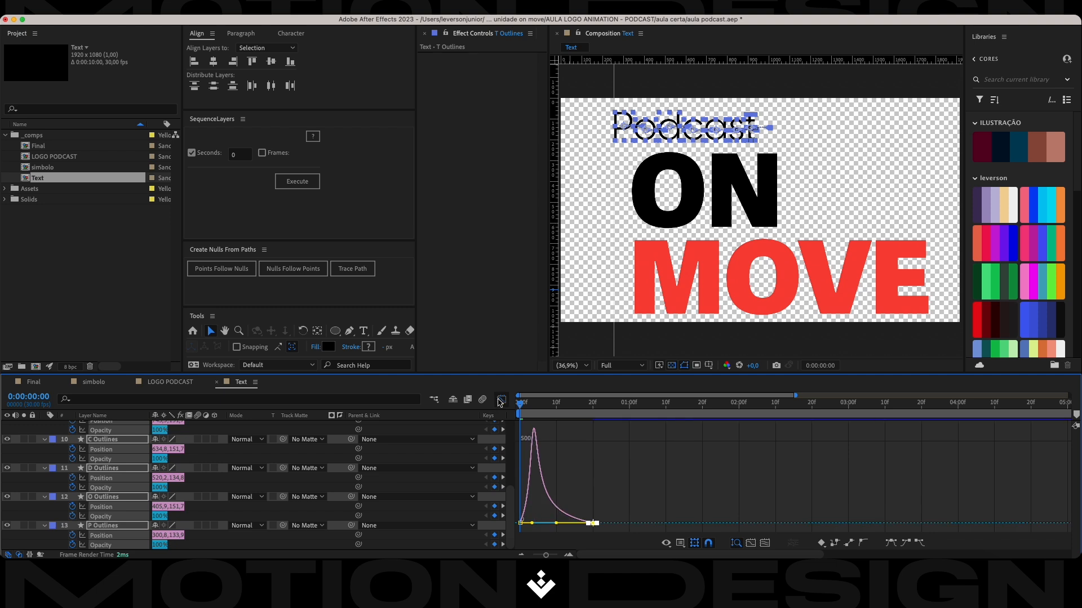
{"action": "left_click", "coordinate": [500, 401]}
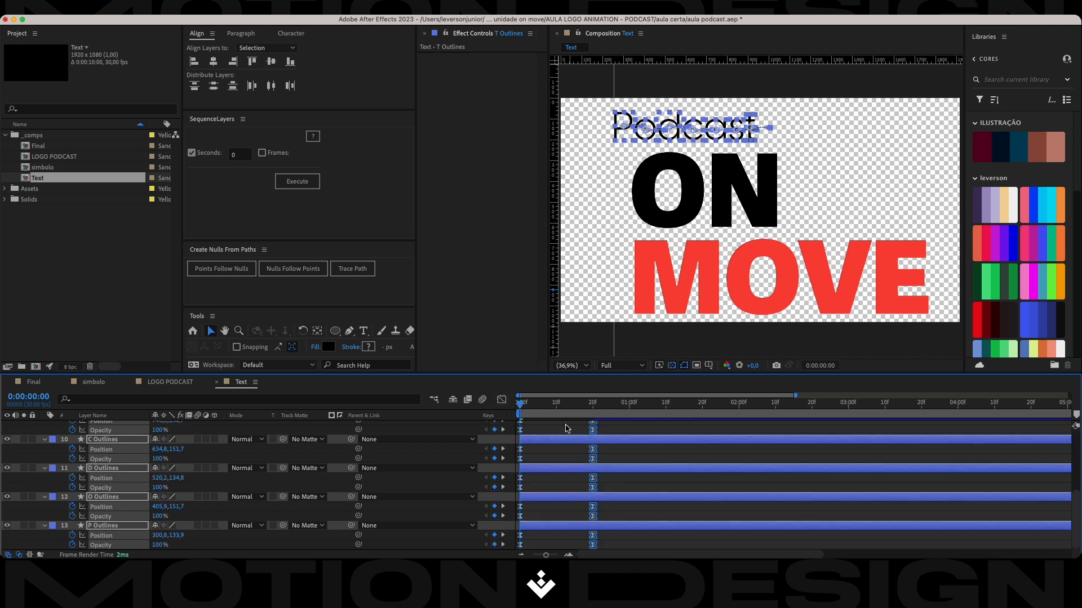
Set Opacity to 0% at 0:00:00:00 on all seven Podcast letter layers.
{"action": "left_click_drag", "start_coordinate": [524, 406], "coordinate": [502, 411]}
{"action": "left_click", "coordinate": [128, 526]}
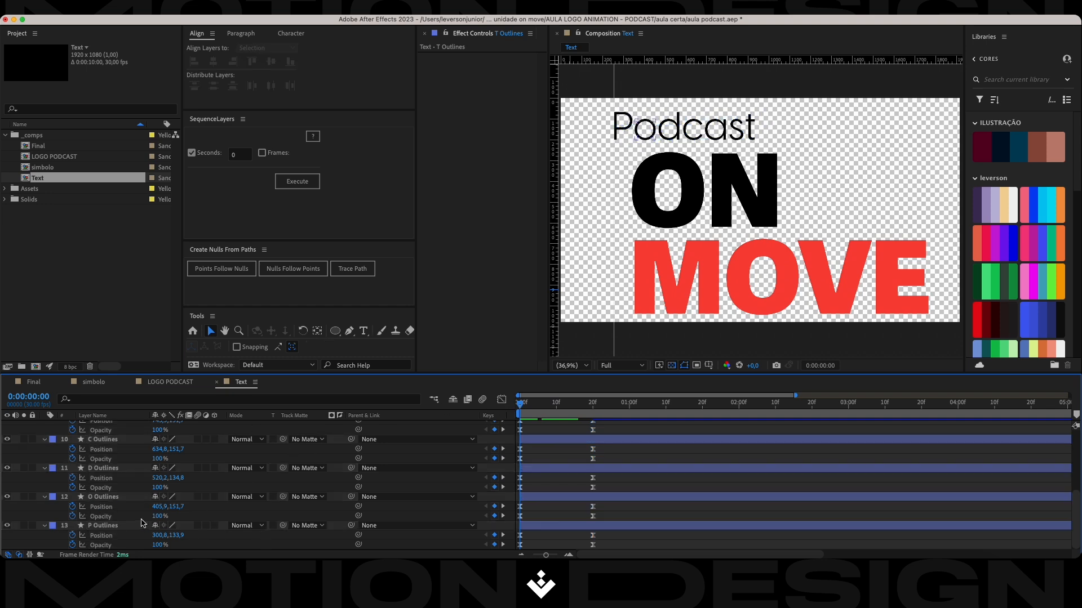
{"action": "scroll", "coordinate": [127, 527], "scroll_direction": "up", "scroll_amount": 5}
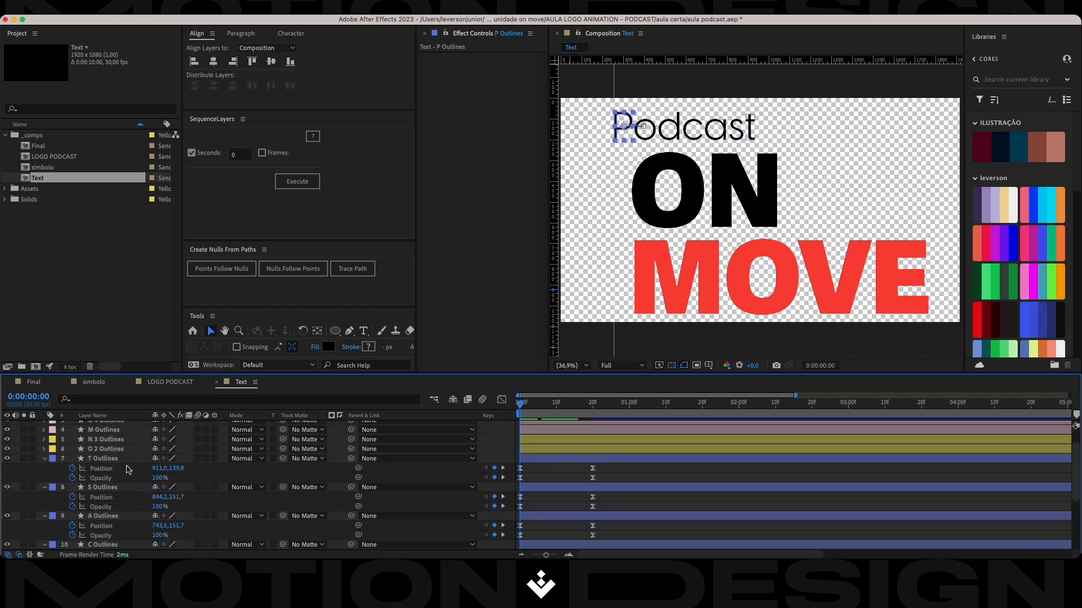
{"action": "left_click", "coordinate": [129, 459], "text": "shift"}
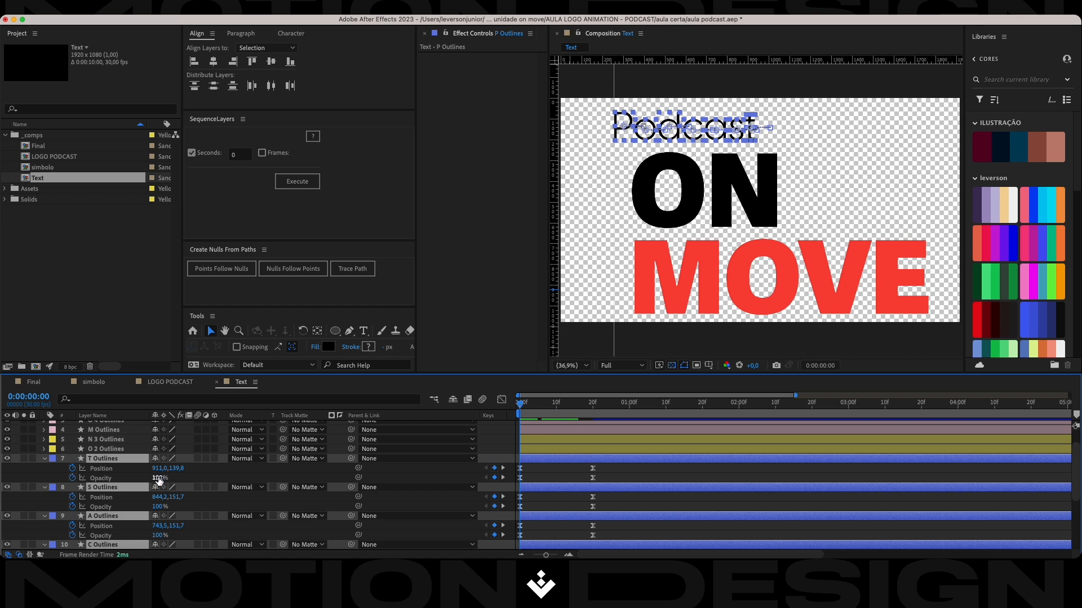
{"action": "left_click_drag", "start_coordinate": [158, 479], "coordinate": [90, 483]}
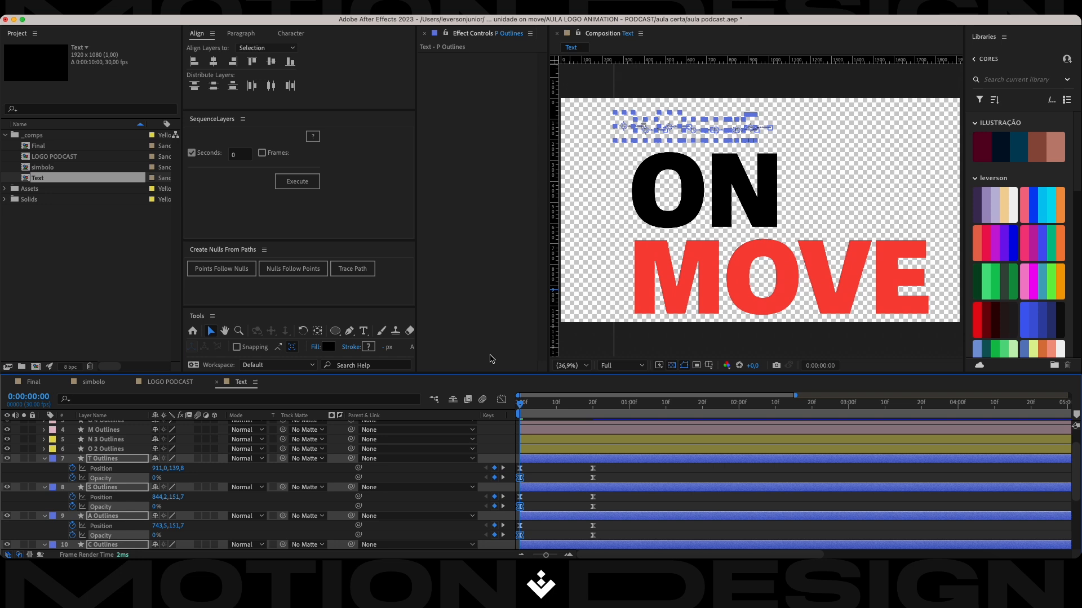
Keyframe Position and 100% Opacity at 0:00:00:00 on the two ON letter layers, N 3 Outlines and O 2 Outlines.
{"action": "left_click", "coordinate": [527, 449]}
{"action": "left_click", "coordinate": [537, 440], "text": "shift"}
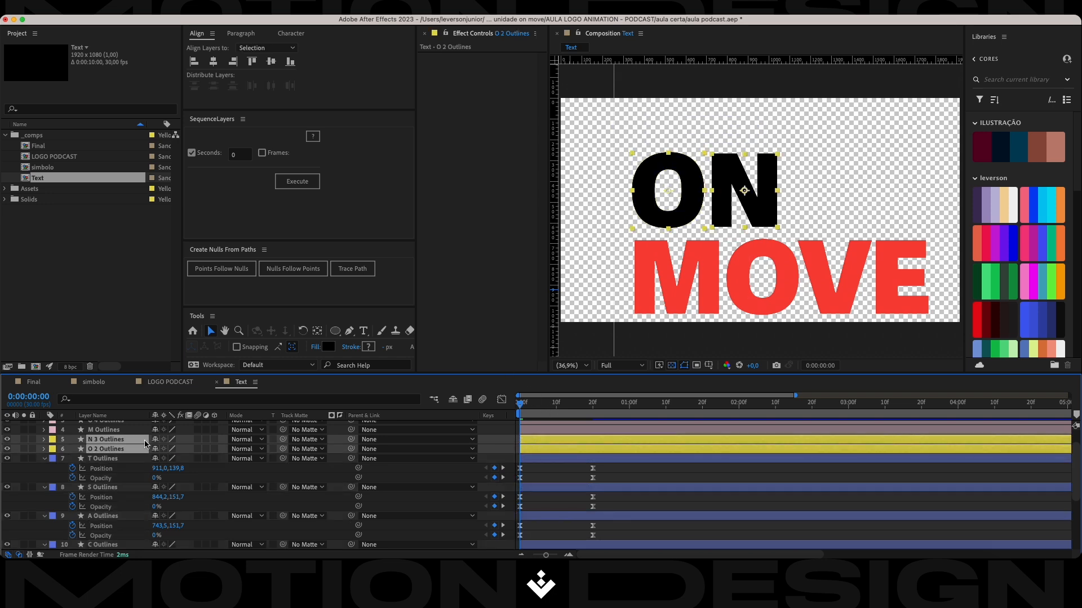
{"action": "key", "text": "p"}
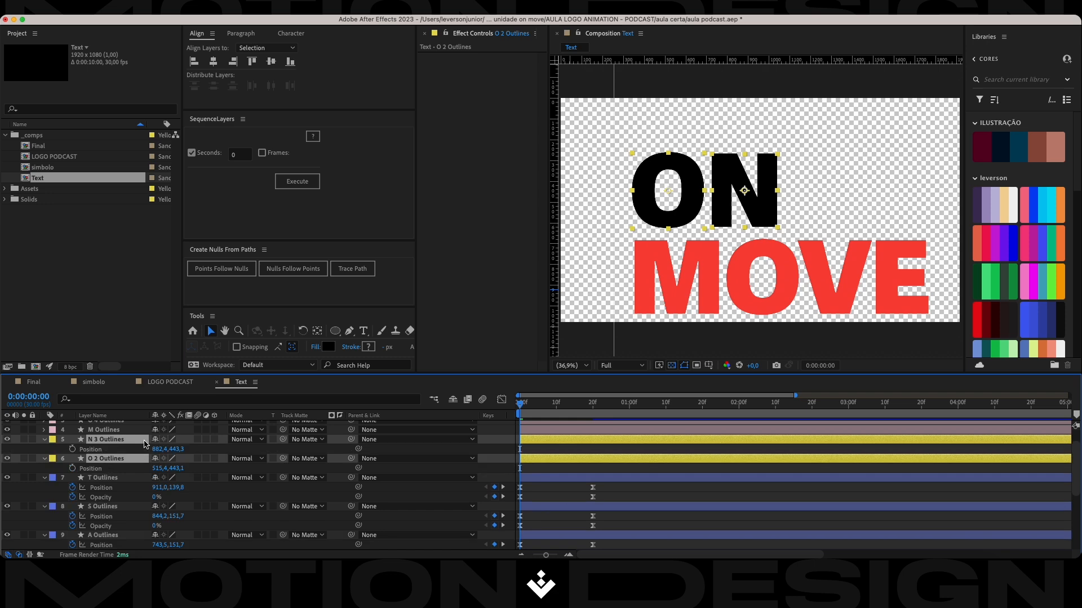
{"action": "key", "text": "shift+t"}
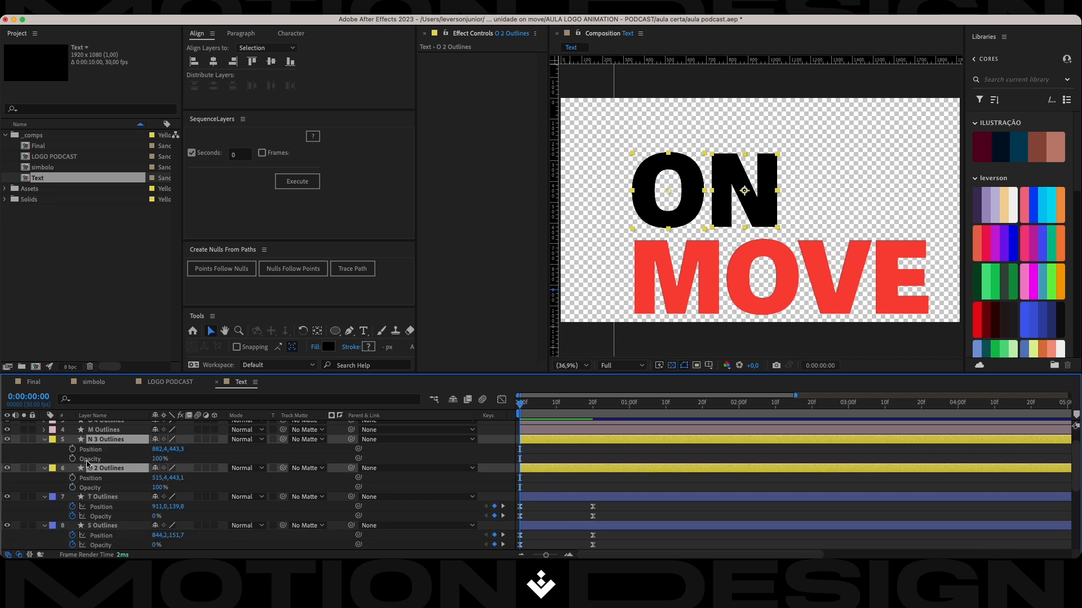
{"action": "left_click", "coordinate": [72, 459]}
{"action": "left_click", "coordinate": [72, 449]}
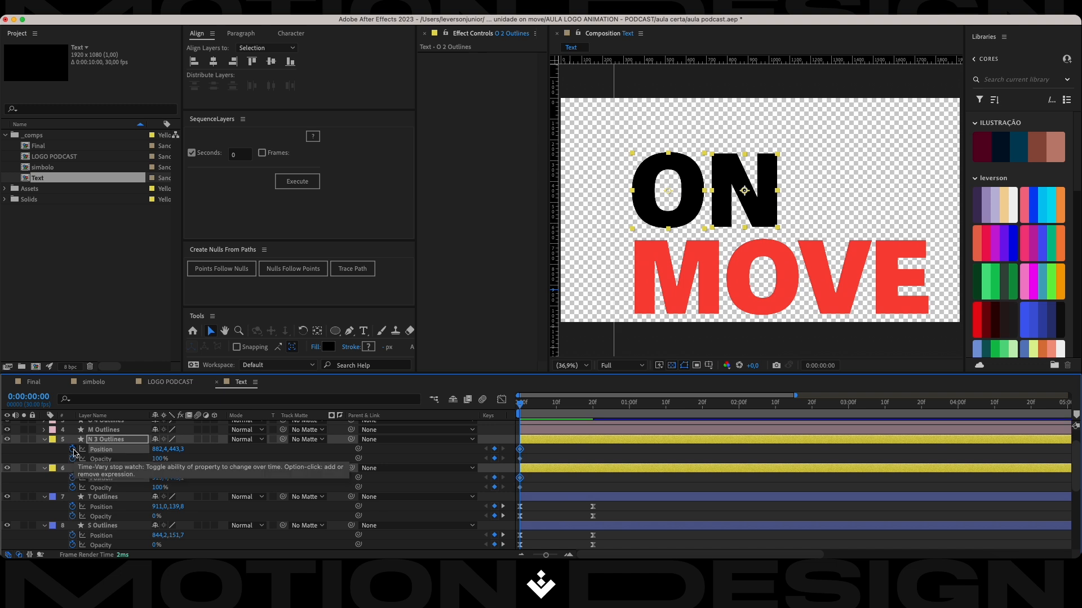
Add Position and Opacity keyframes to the ON letters at 0:00:00:20, and start them 85 px further left with 0% Opacity at 0:00:00:00.
{"action": "key", "text": "k"}
{"action": "left_click", "coordinate": [495, 450]}
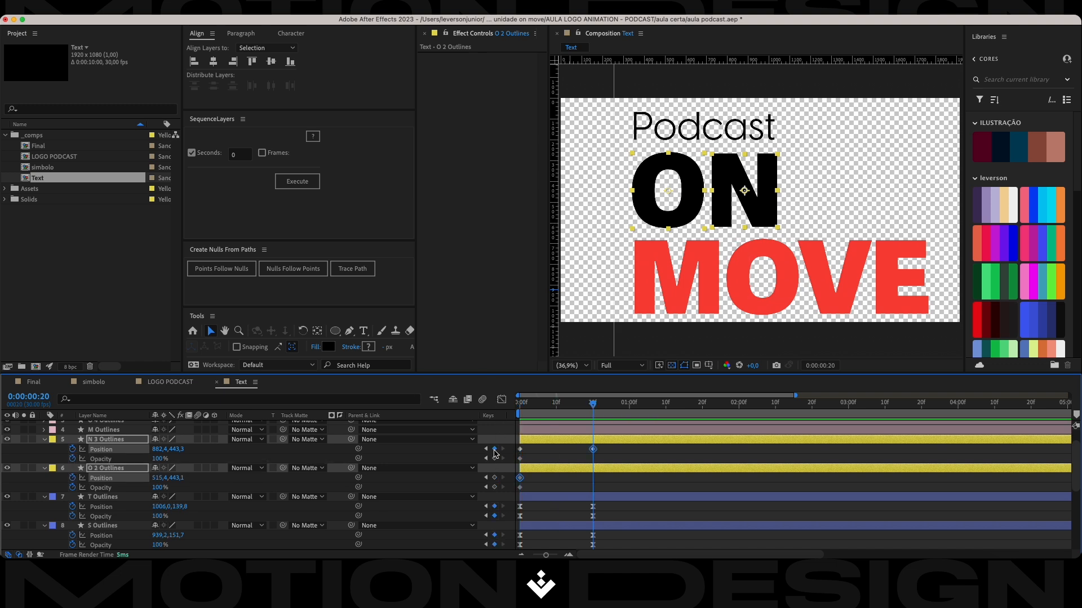
{"action": "left_click", "coordinate": [495, 459]}
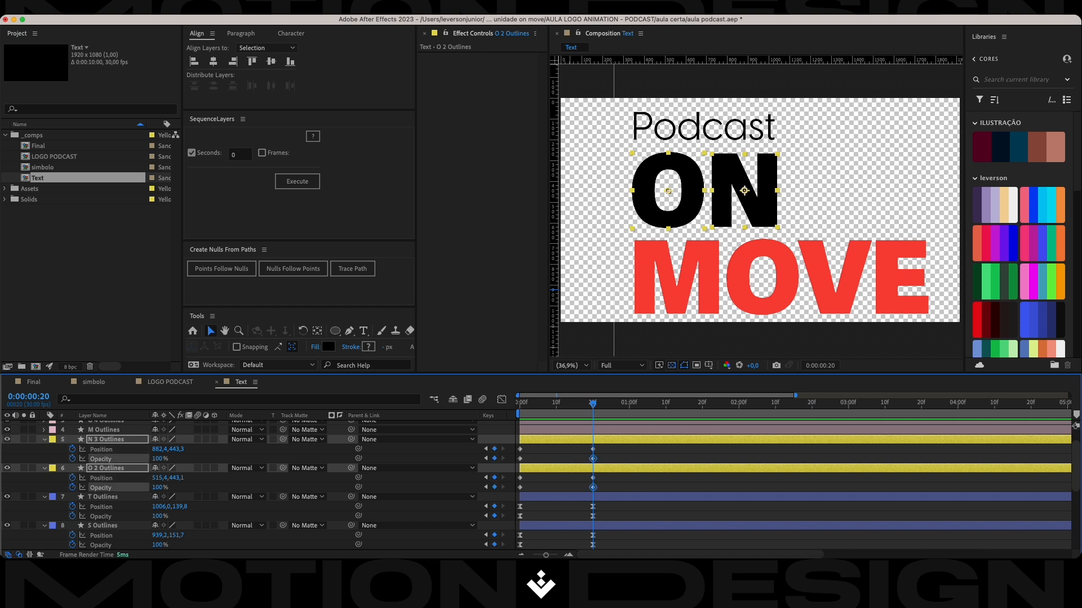
{"action": "key", "text": "Home"}
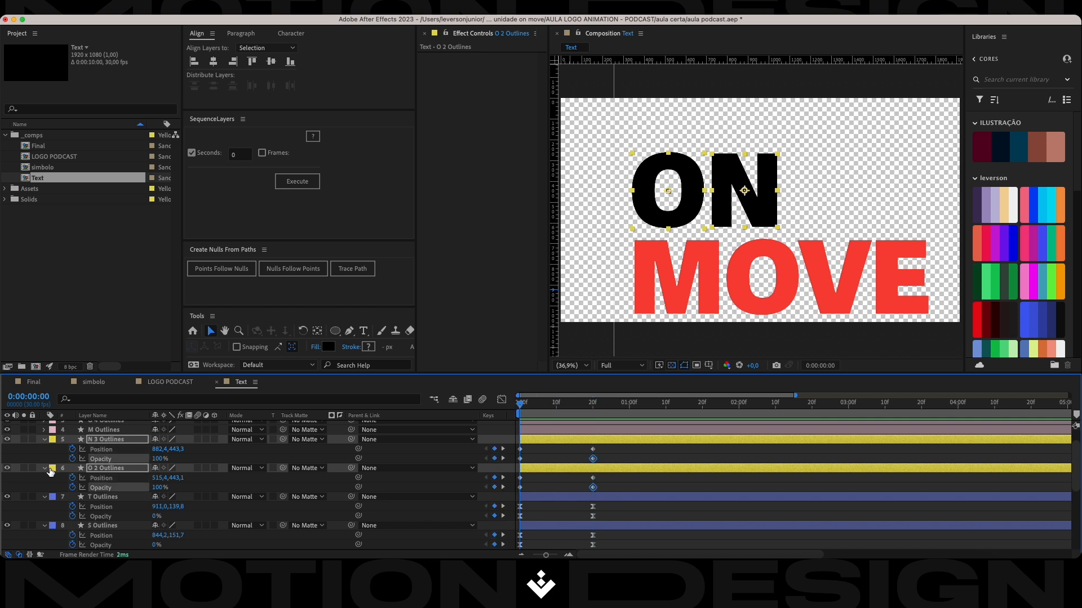
{"action": "left_click_drag", "start_coordinate": [159, 449], "coordinate": [99, 467]}
Apply Easy Ease to the ON letter keyframes and reshape their speed graph into an early peak with a long slowdown.
{"action": "left_click_drag", "start_coordinate": [614, 445], "coordinate": [517, 491]}
{"action": "key", "text": "F9"}
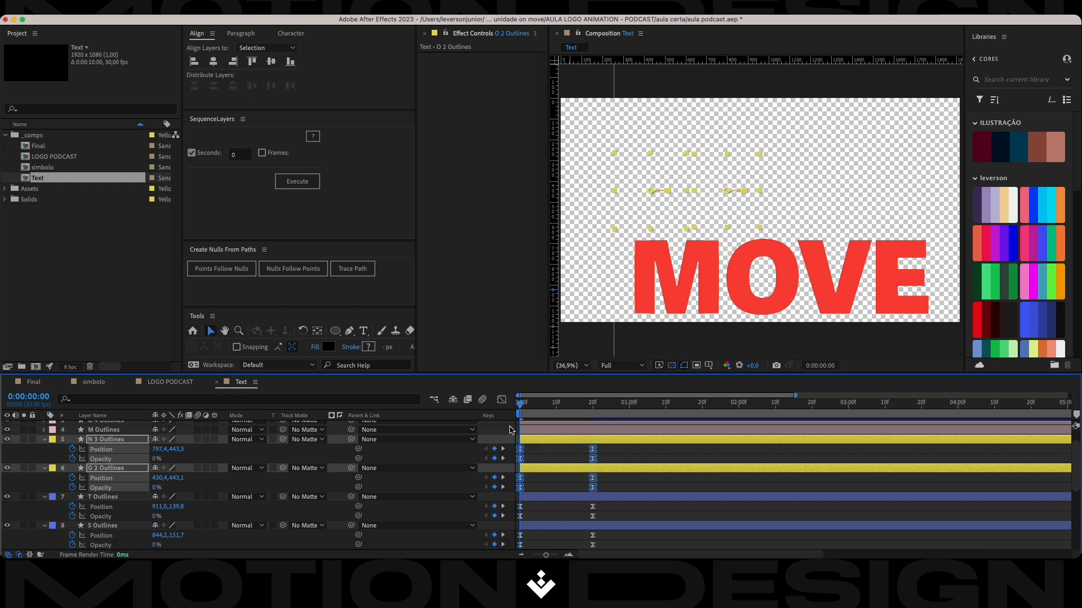
{"action": "left_click", "coordinate": [501, 400]}
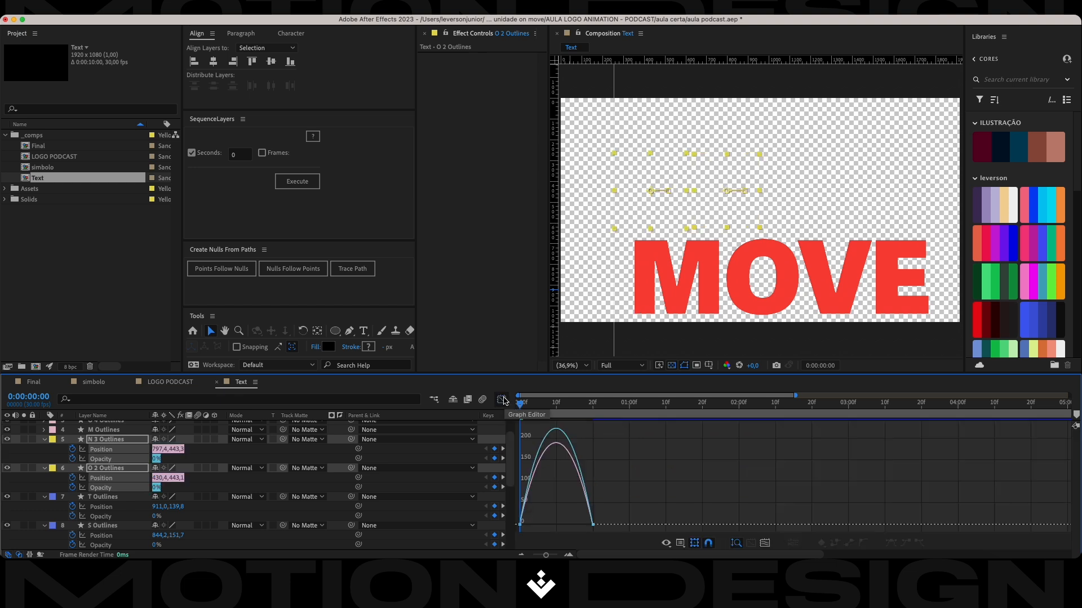
{"action": "left_click_drag", "start_coordinate": [614, 481], "coordinate": [521, 523]}
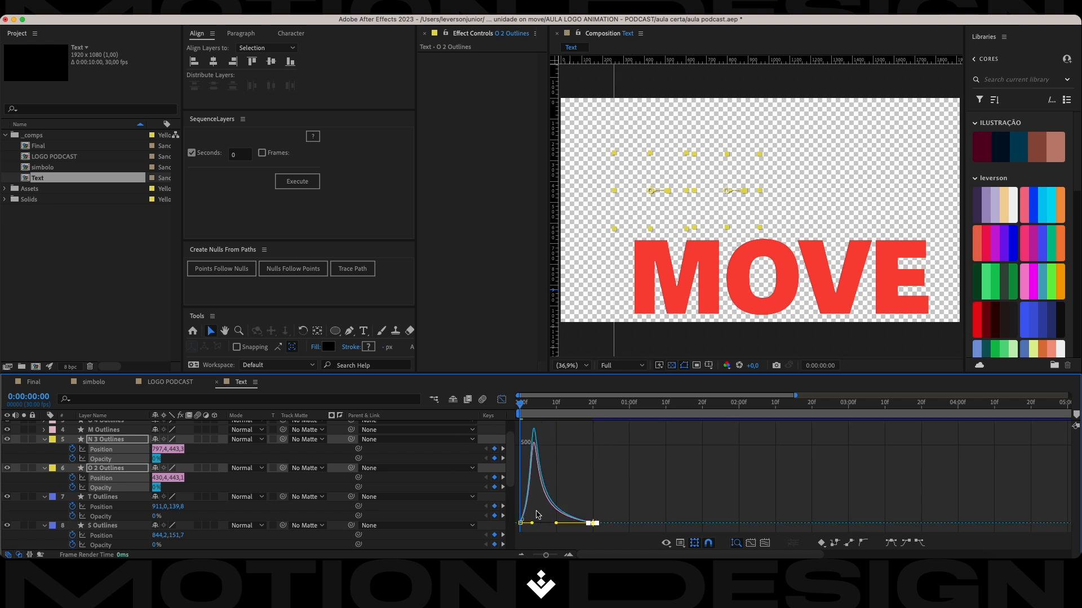
{"action": "left_click", "coordinate": [502, 400]}
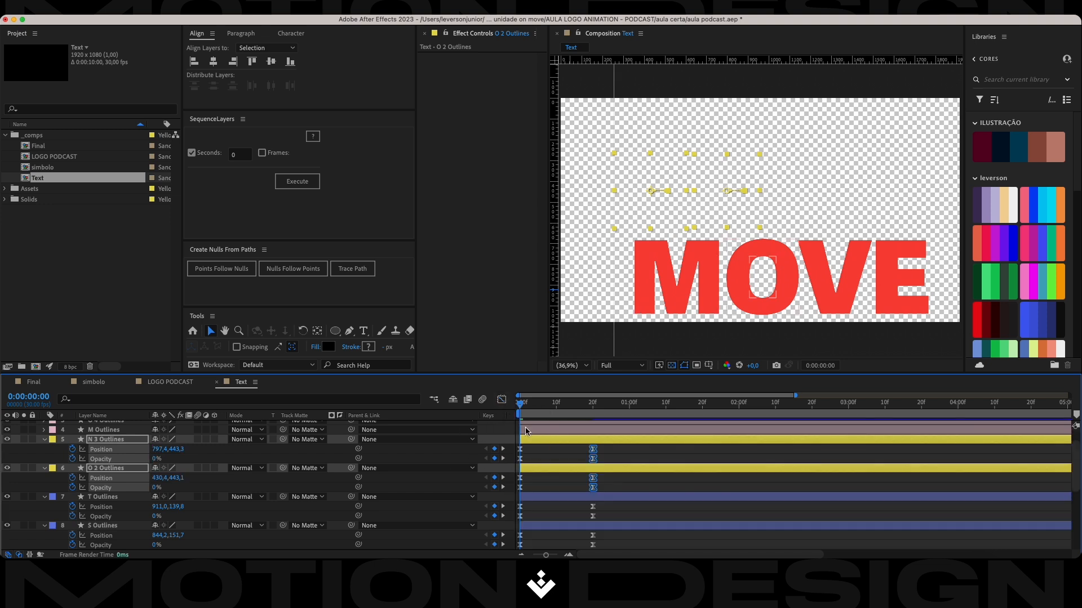
Keyframe Position and 100% Opacity at 0:00:00:00 on the four MOVE letter layers.
{"action": "left_click", "coordinate": [540, 432]}
{"action": "scroll", "coordinate": [540, 444], "scroll_direction": "up", "scroll_amount": 2}
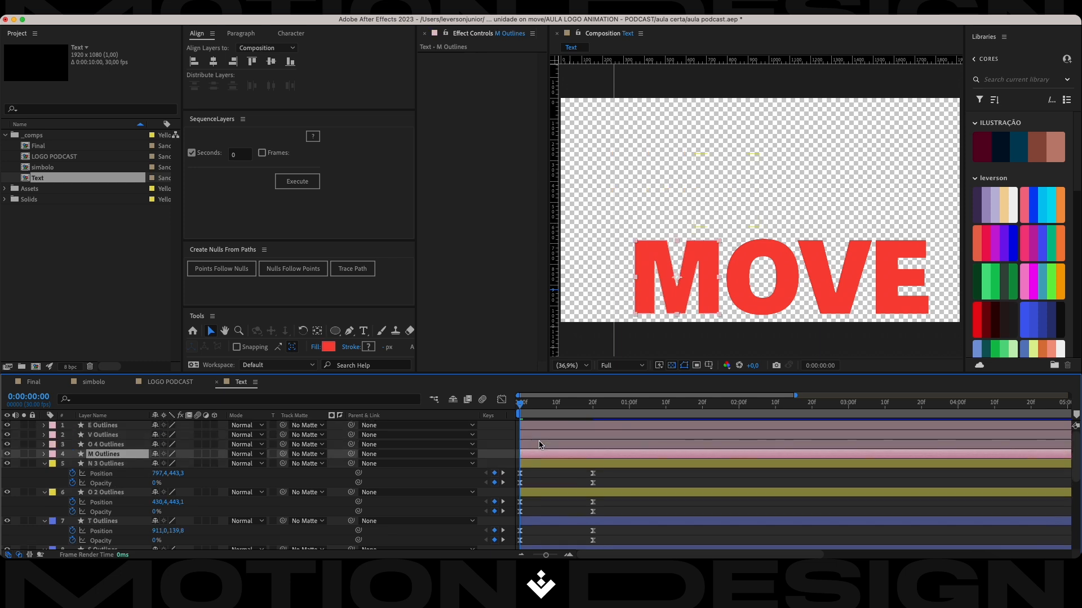
{"action": "left_click", "coordinate": [541, 430], "text": "shift"}
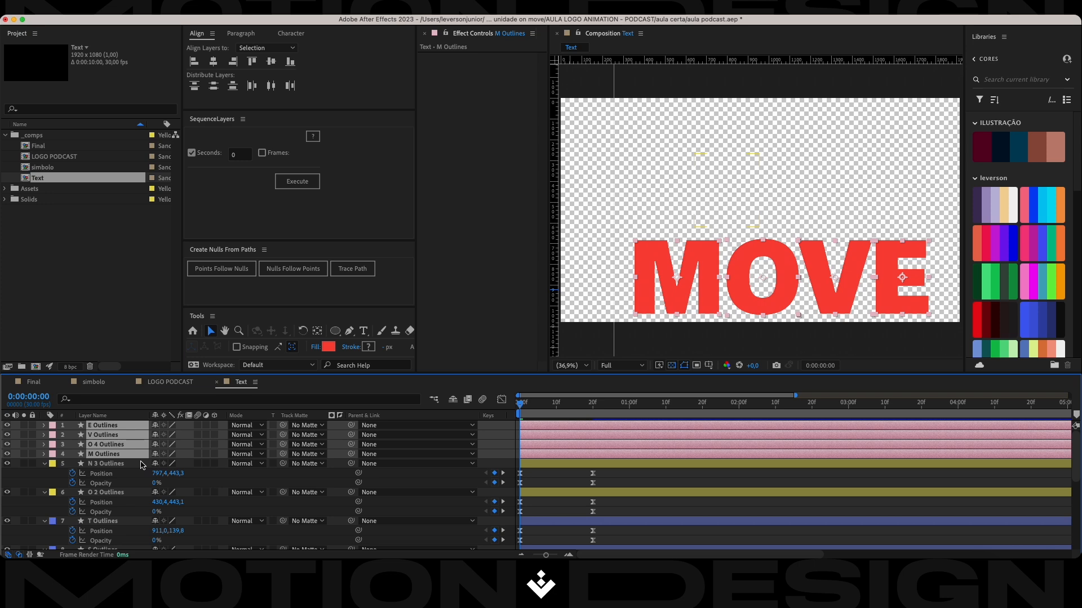
{"action": "key", "text": "p"}
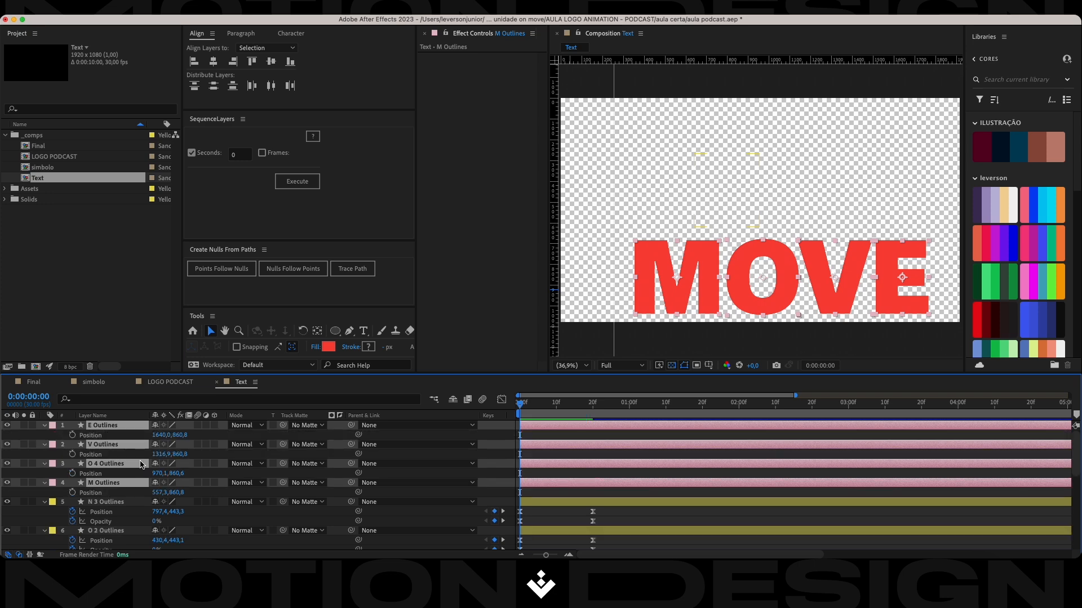
{"action": "key", "text": "shift+t"}
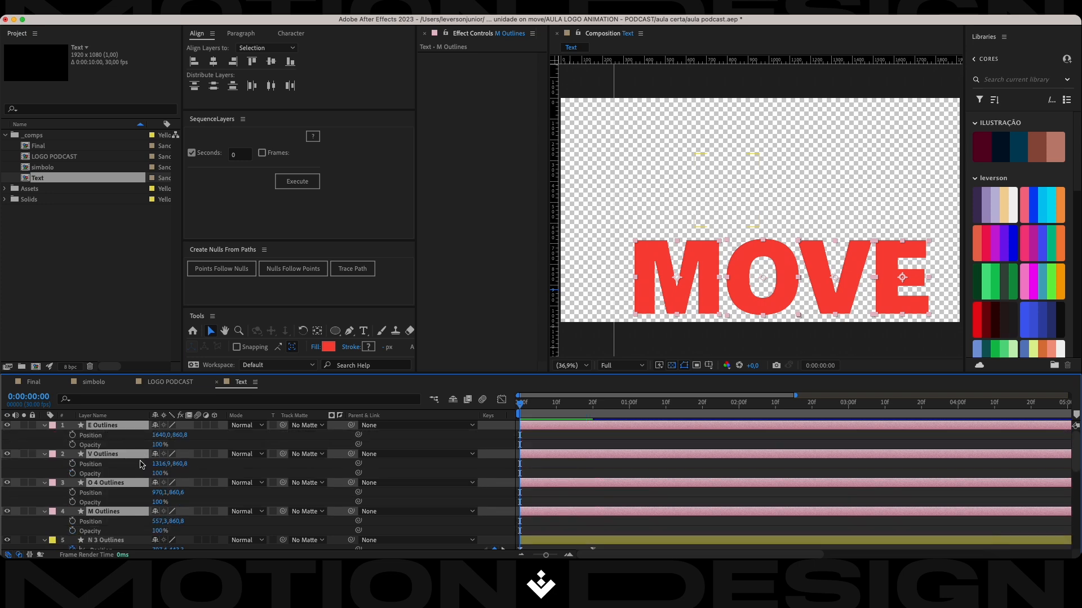
{"action": "left_click", "coordinate": [72, 473]}
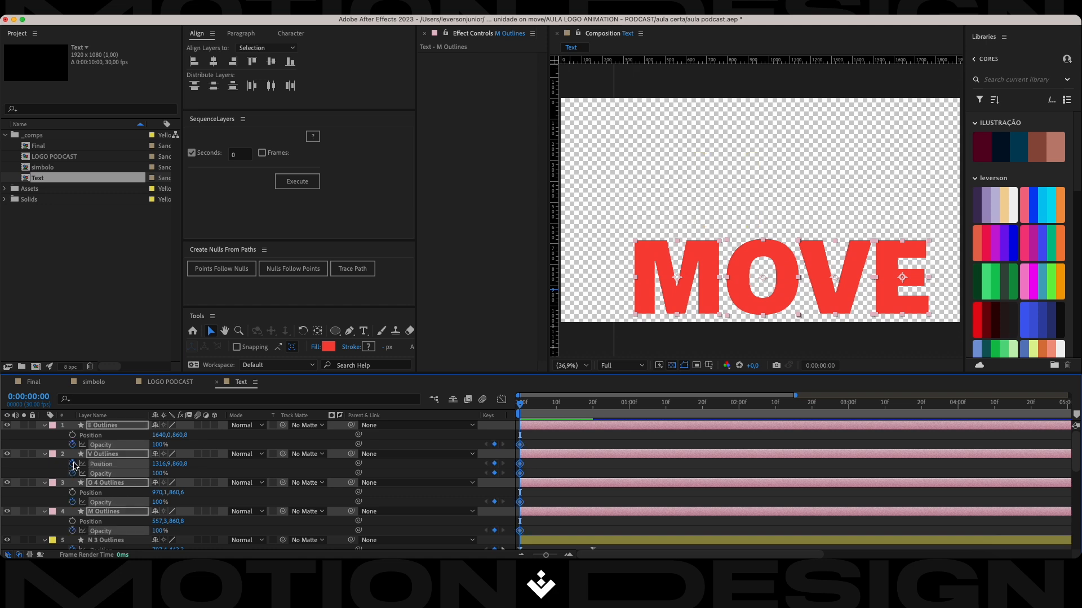
{"action": "left_click", "coordinate": [72, 464]}
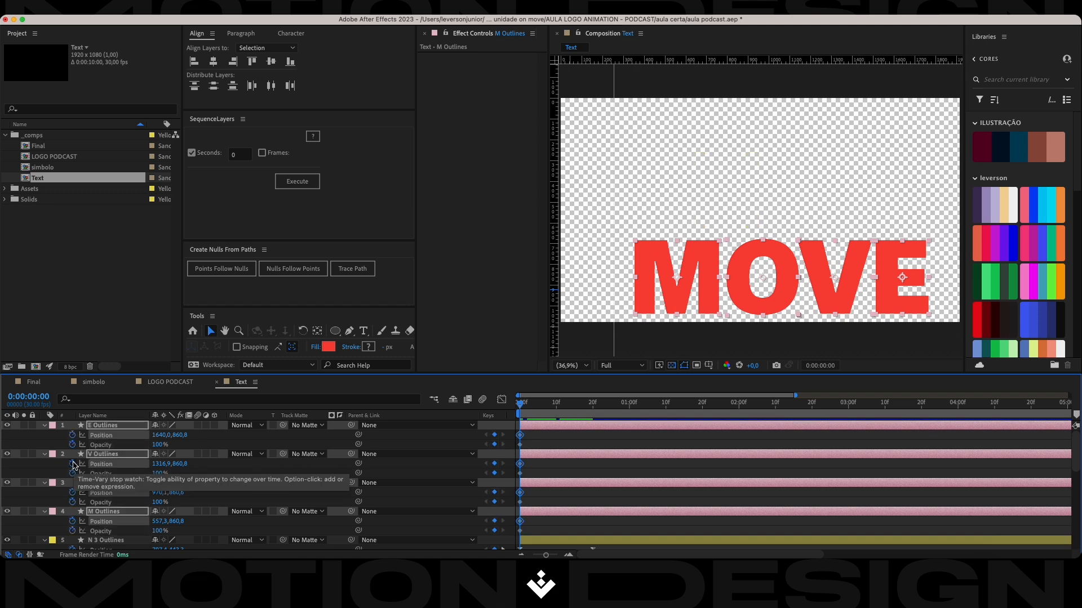
Add Position and Opacity keyframes to the MOVE letters at 0:00:00:20, and start them 98 px further left with 0% Opacity at 0:00:00:00.
{"action": "key", "text": "space"}
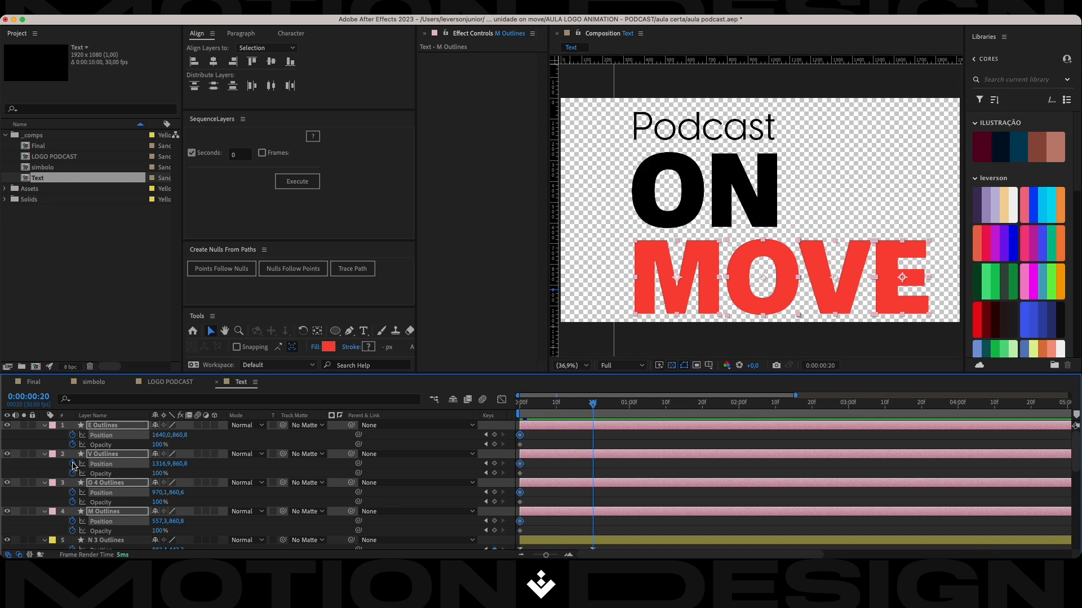
{"action": "left_click", "coordinate": [495, 436]}
{"action": "left_click", "coordinate": [496, 445]}
{"action": "key", "text": "Home"}
{"action": "left_click_drag", "start_coordinate": [163, 464], "coordinate": [78, 453]}
Apply Easy Ease to the MOVE letter keyframes, reshape their speed graph to slow gradually into 0:00:00:20, and save the project.
{"action": "left_click_drag", "start_coordinate": [635, 438], "coordinate": [515, 534]}
{"action": "key", "text": "F9"}
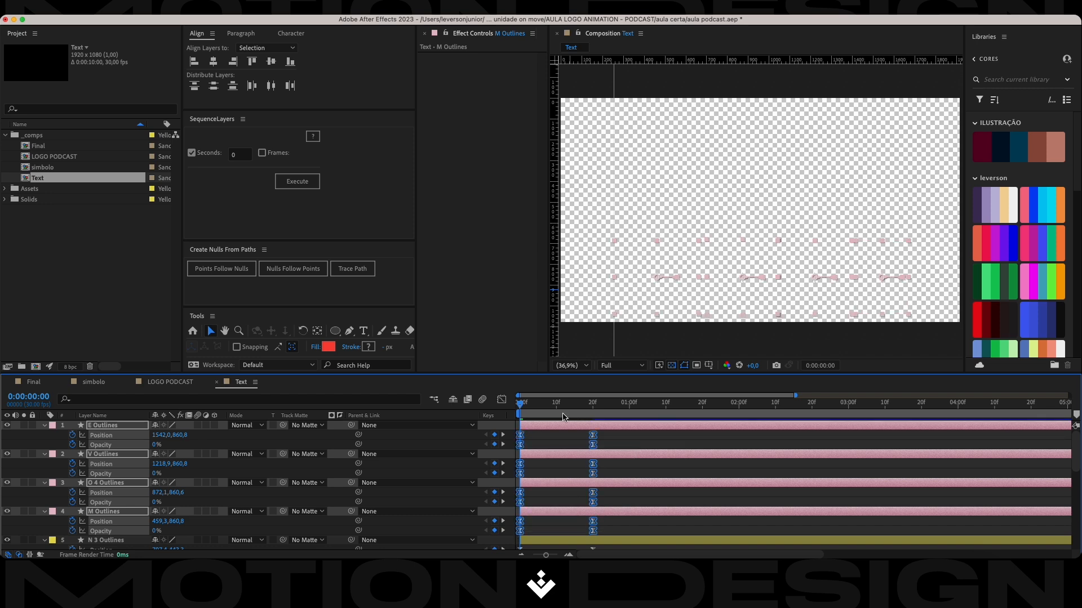
{"action": "left_click", "coordinate": [501, 400]}
{"action": "left_click_drag", "start_coordinate": [604, 509], "coordinate": [541, 526]}
{"action": "left_click", "coordinate": [501, 399]}
{"action": "key", "text": "super+s"}
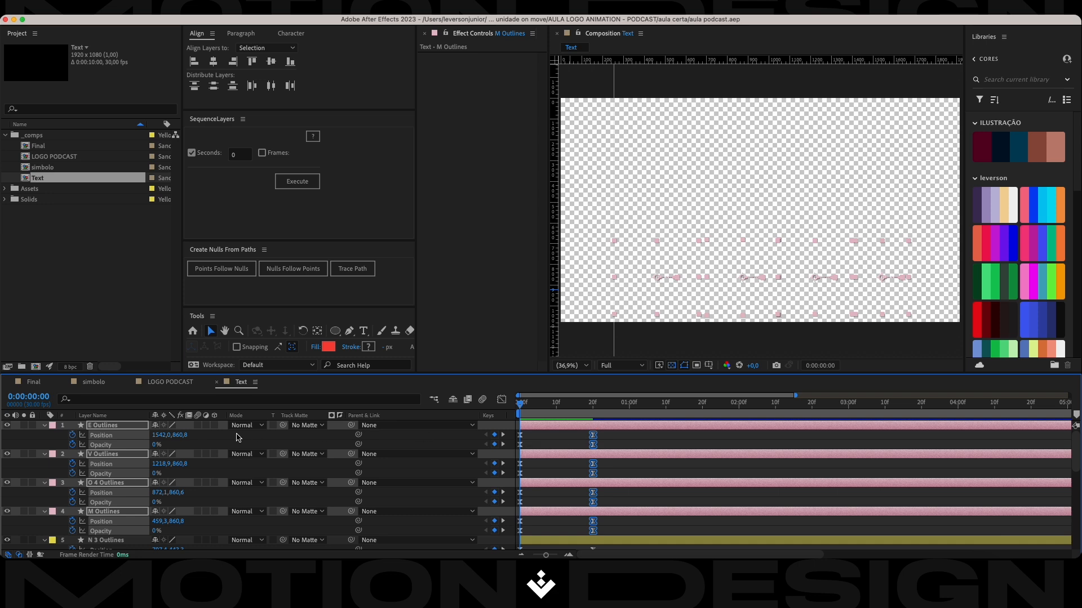
Collapse the revealed properties of all letter layers in the timeline and play back the text animation.
{"action": "key", "text": "u"}
{"action": "left_click", "coordinate": [529, 465]}
{"action": "scroll", "coordinate": [544, 493], "scroll_direction": "down", "scroll_amount": 5}
{"action": "scroll", "coordinate": [547, 500], "scroll_direction": "down", "scroll_amount": 2}
{"action": "left_click", "coordinate": [562, 525], "text": "shift"}
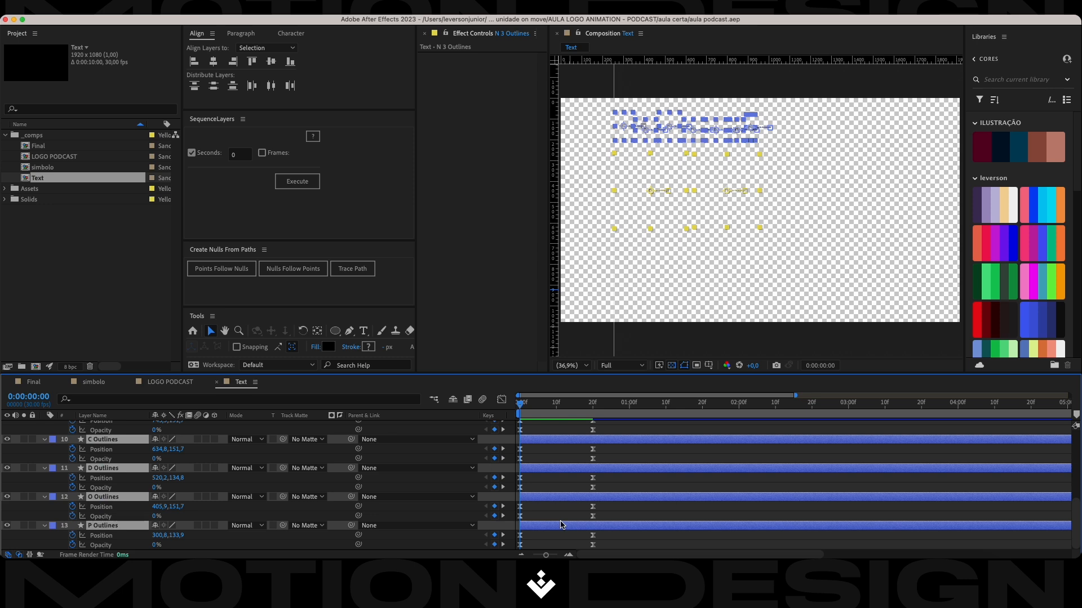
{"action": "key", "text": "u"}
{"action": "left_click", "coordinate": [576, 445]}
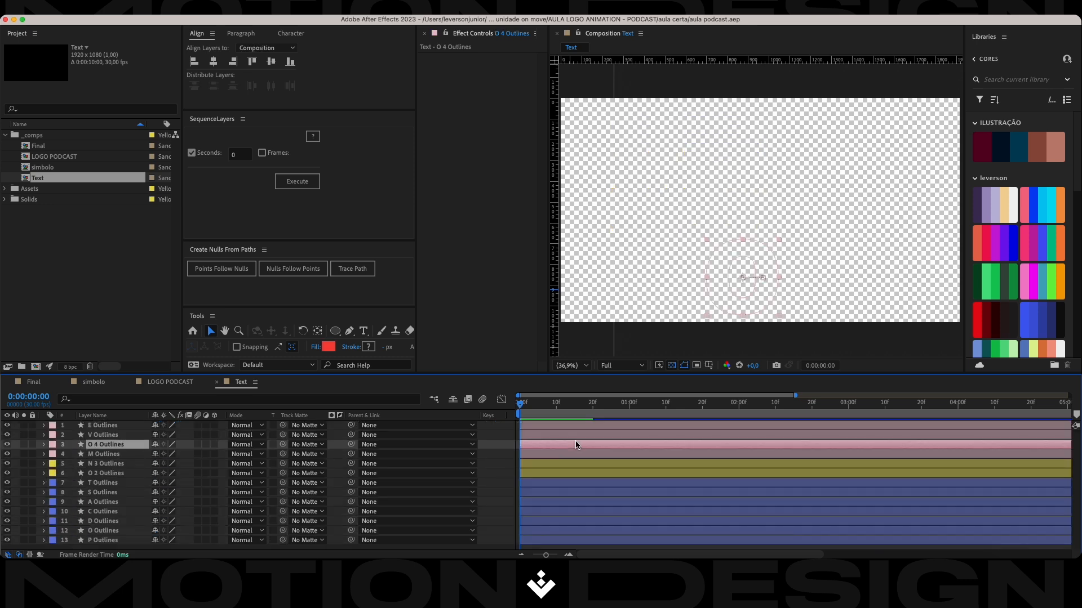
{"action": "key", "text": "space"}
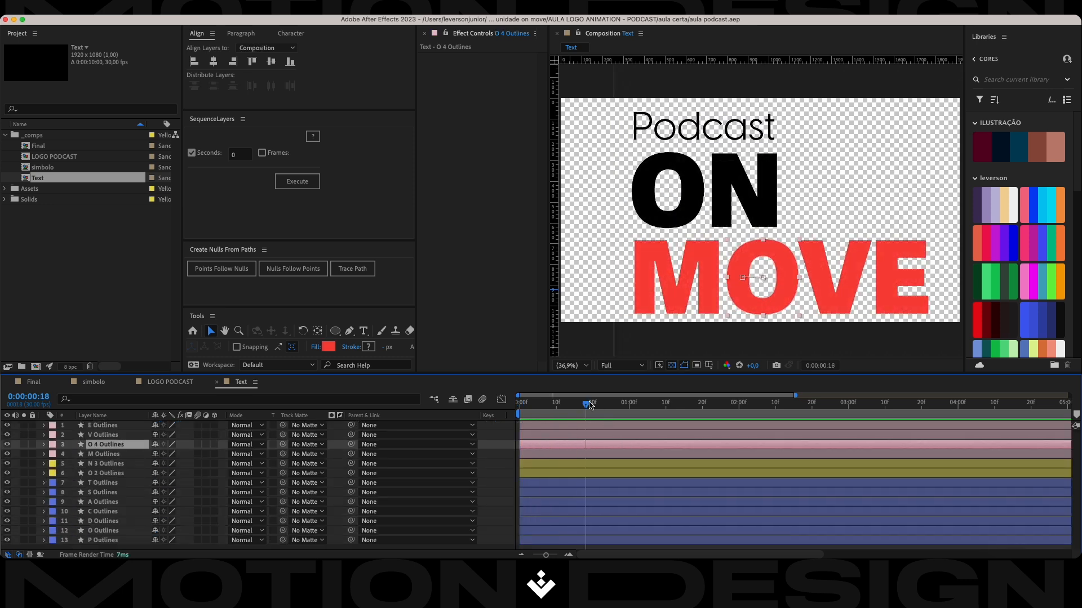
{"action": "key", "text": "space"}
{"action": "key", "text": "space"}
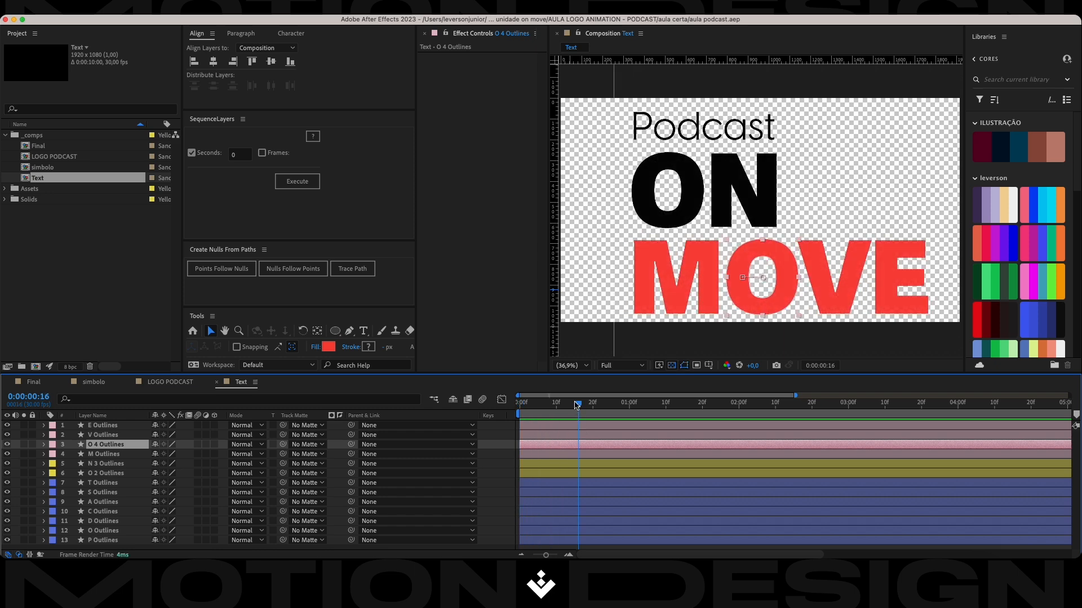
{"action": "key", "text": "space"}
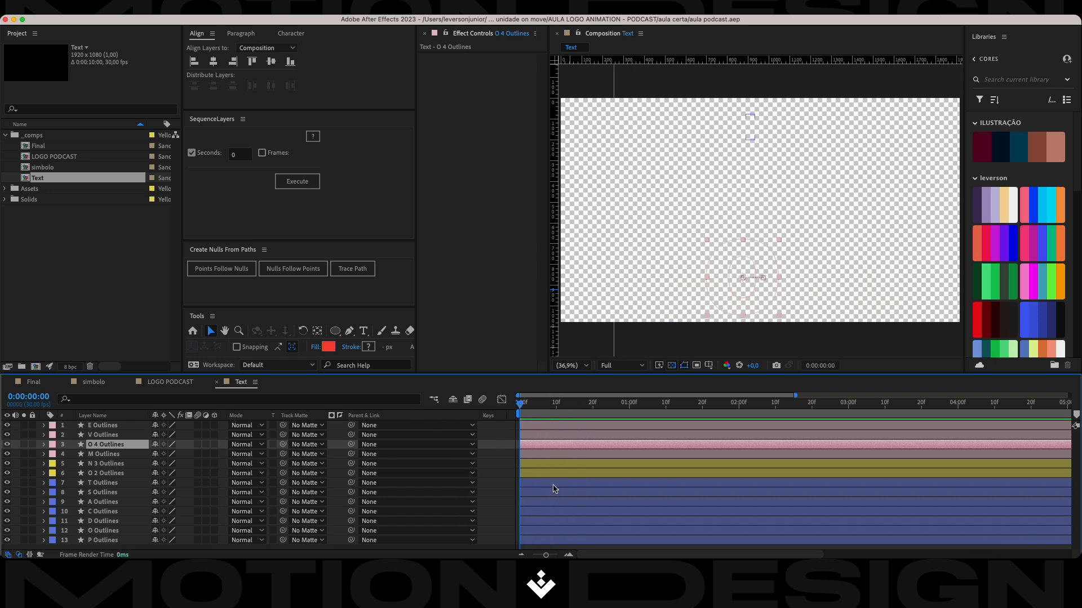
Stagger the seven Podcast letter layers by 1 frame each from P to T with SequenceLayers, and save the project.
{"action": "left_click", "coordinate": [552, 486]}
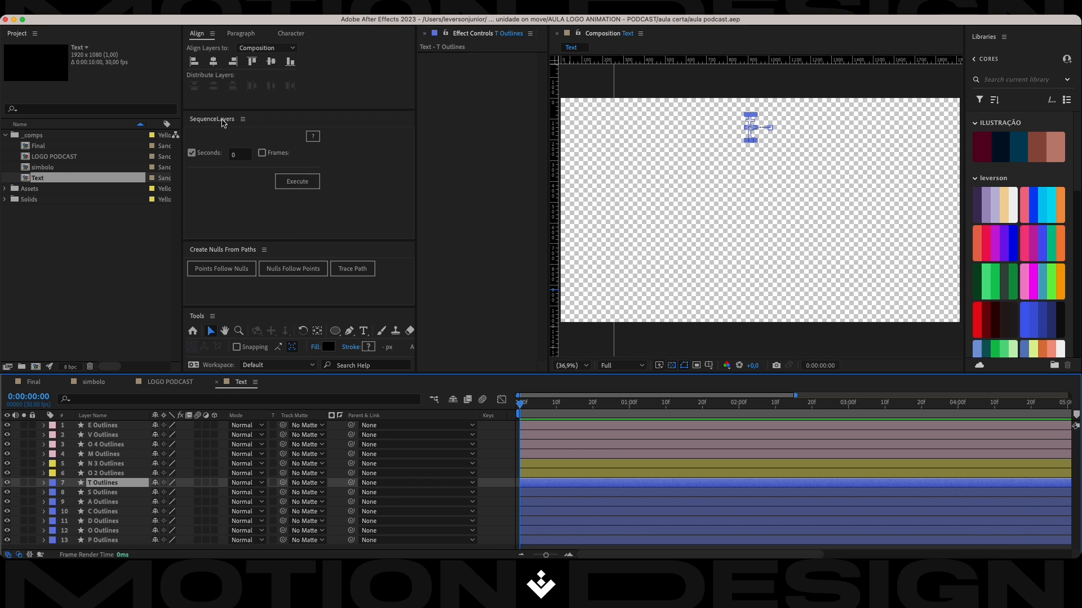
{"action": "left_click", "coordinate": [241, 155]}
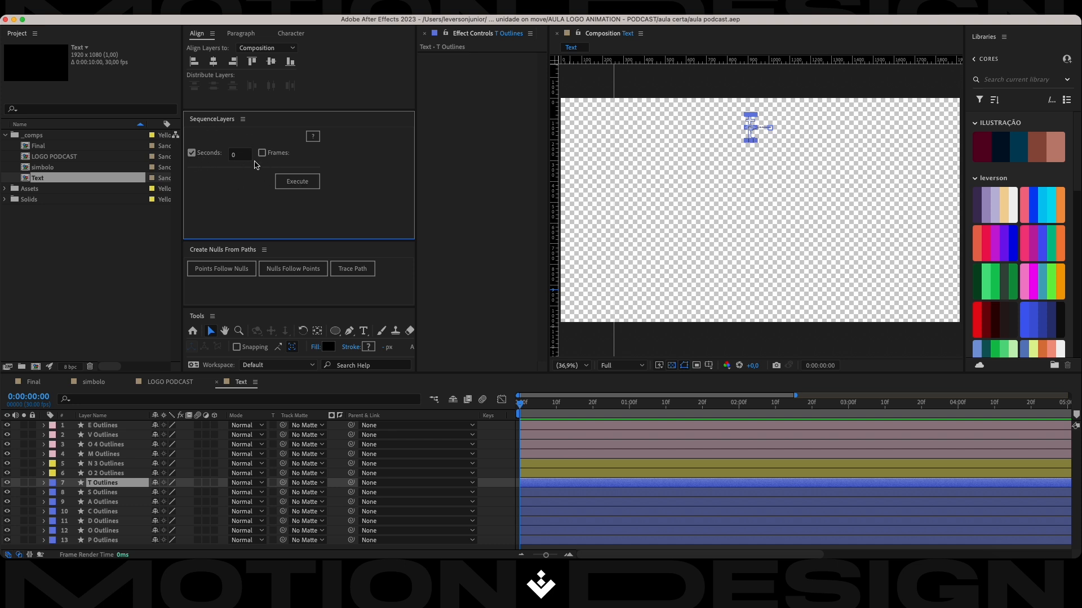
{"action": "left_click", "coordinate": [262, 156]}
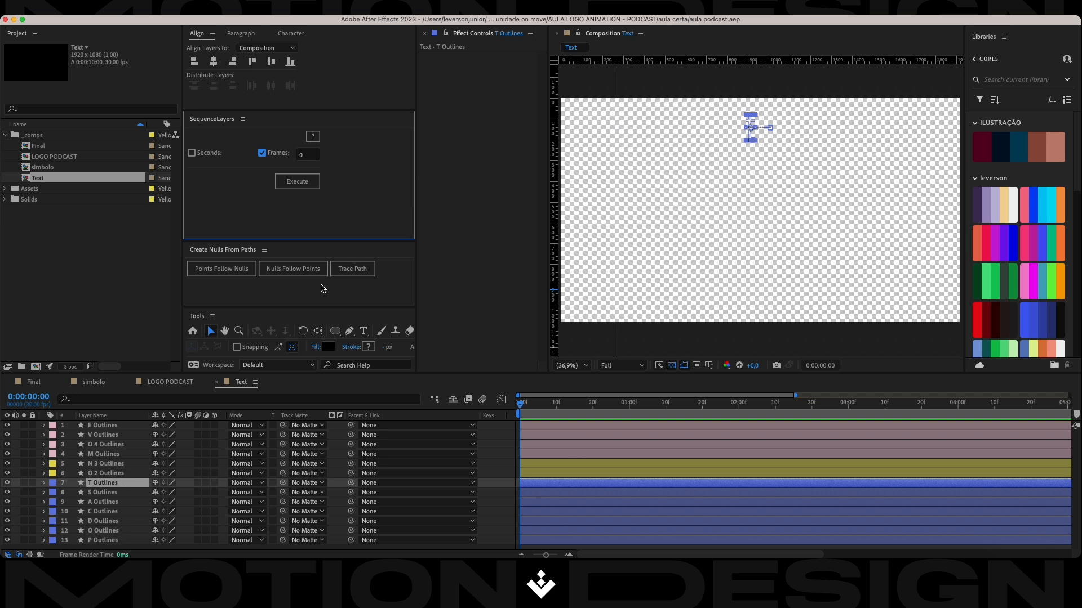
{"action": "left_click", "coordinate": [119, 542], "text": "shift"}
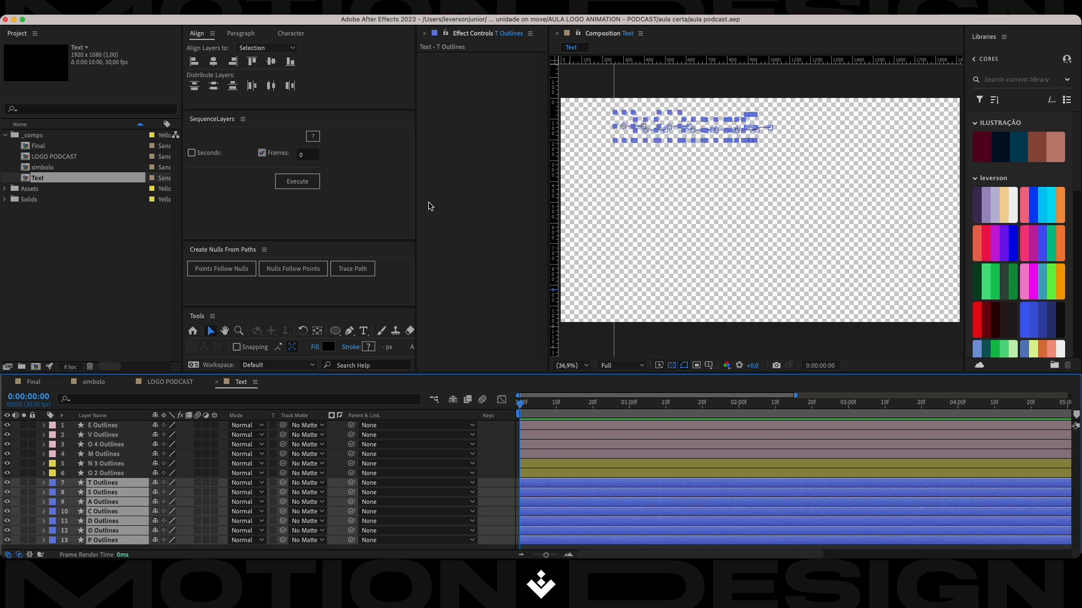
{"action": "left_click", "coordinate": [309, 154]}
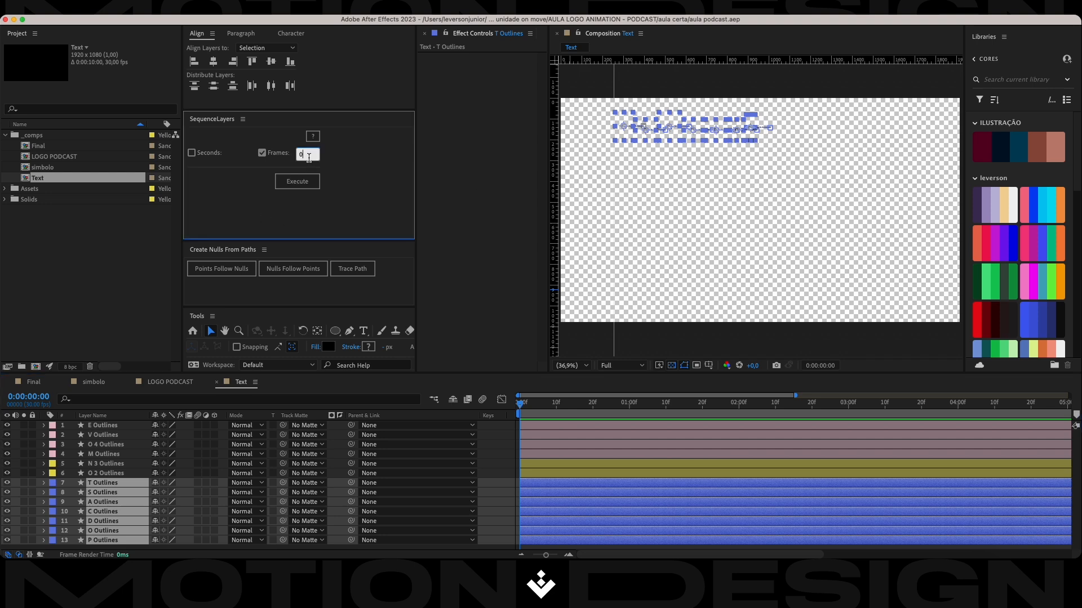
{"action": "key", "text": "BackSpace"}
{"action": "type", "text": "1"}
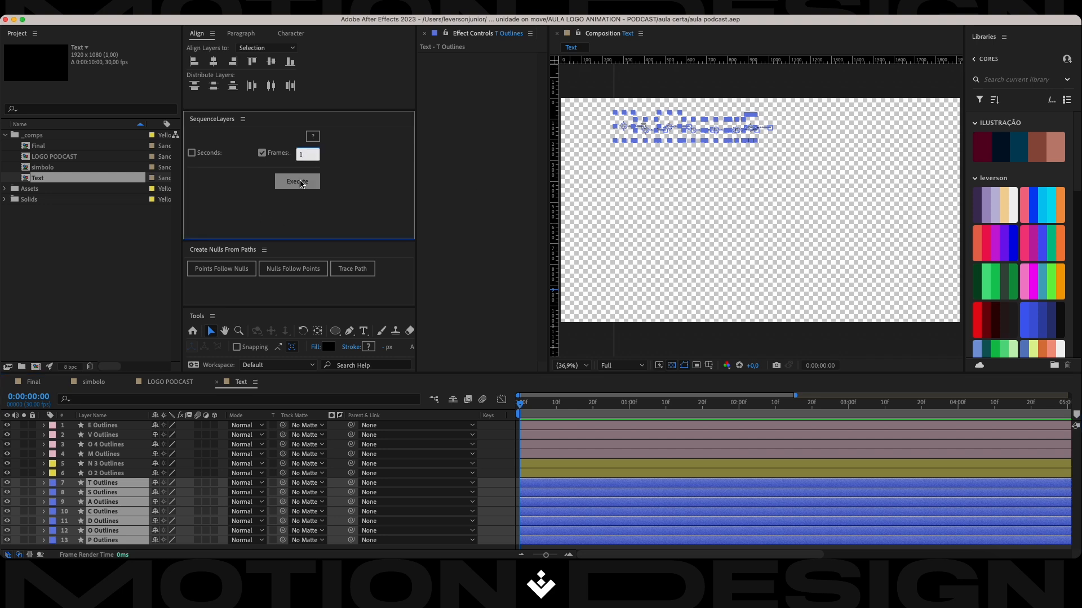
{"action": "left_click", "coordinate": [300, 182]}
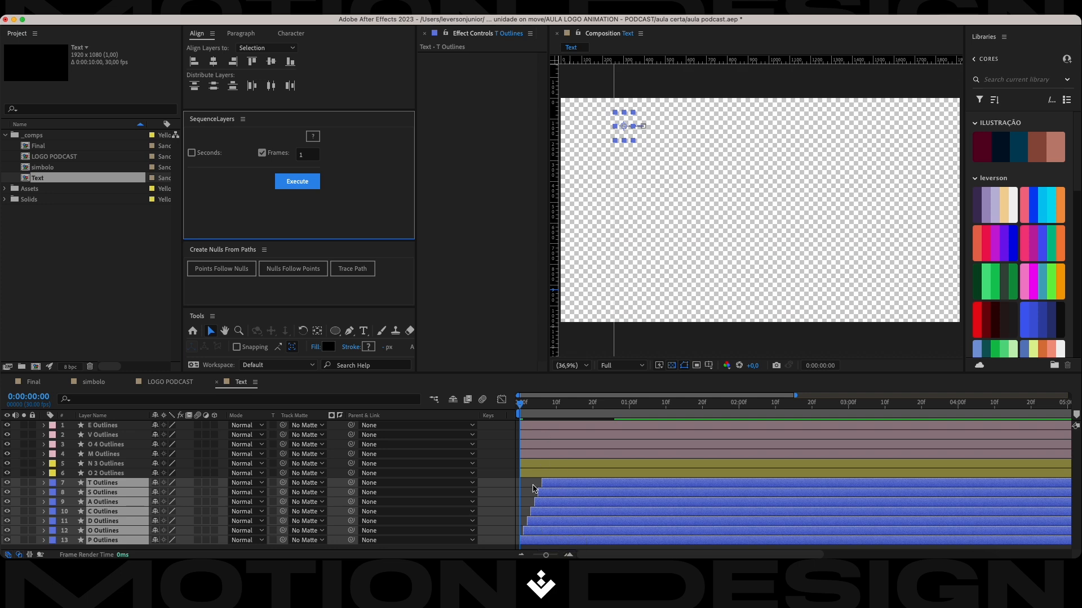
{"action": "key", "text": "super+s"}
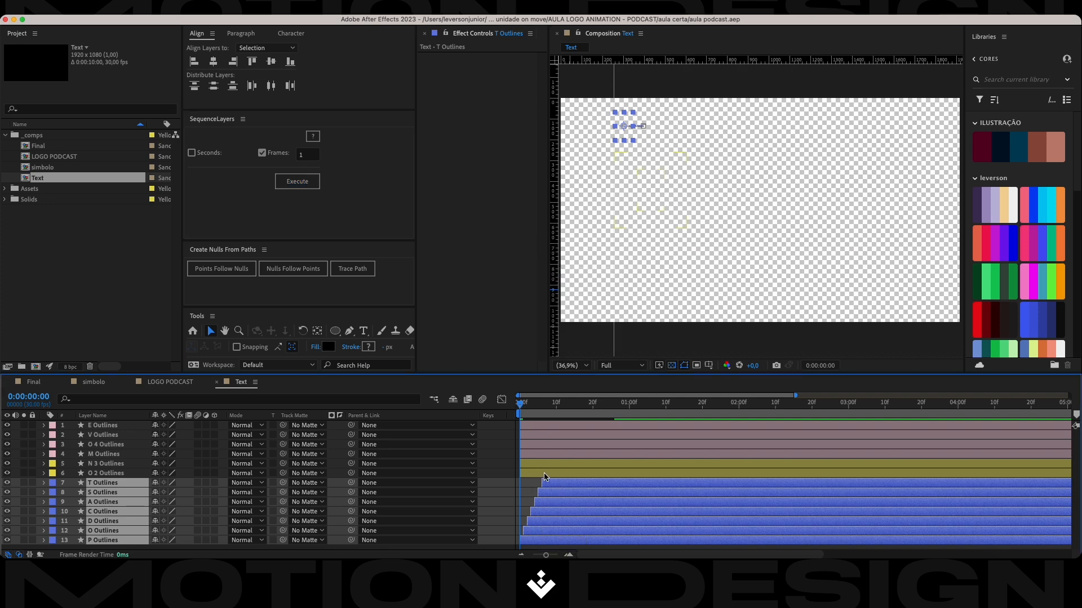
Stagger the two ON letter layers by 2 frames with SequenceLayers, starting with the O.
{"action": "left_click", "coordinate": [544, 475]}
{"action": "left_click", "coordinate": [546, 467], "text": "shift"}
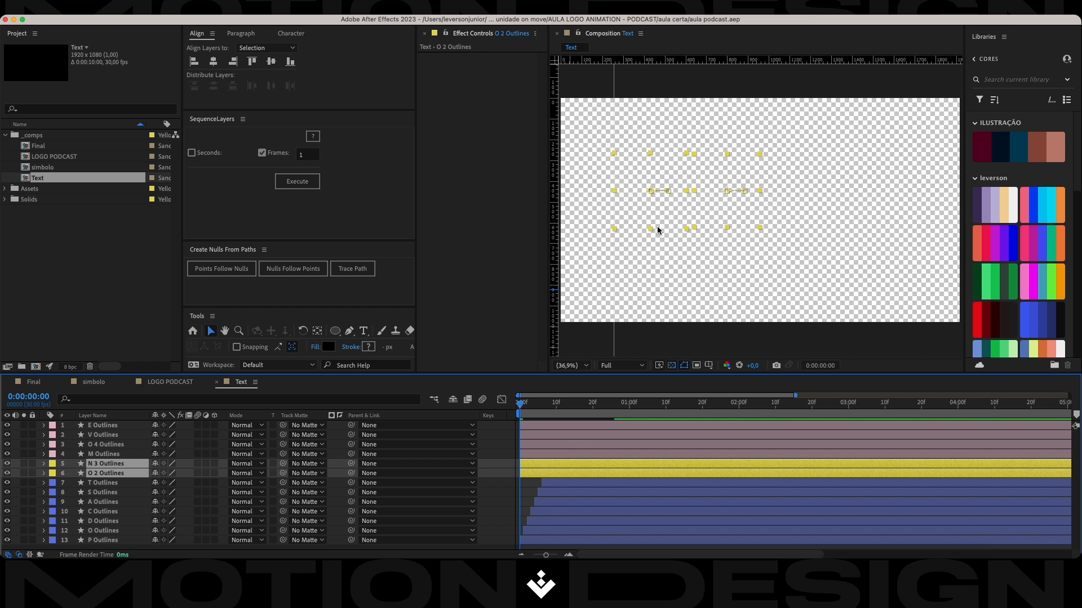
{"action": "left_click", "coordinate": [307, 154]}
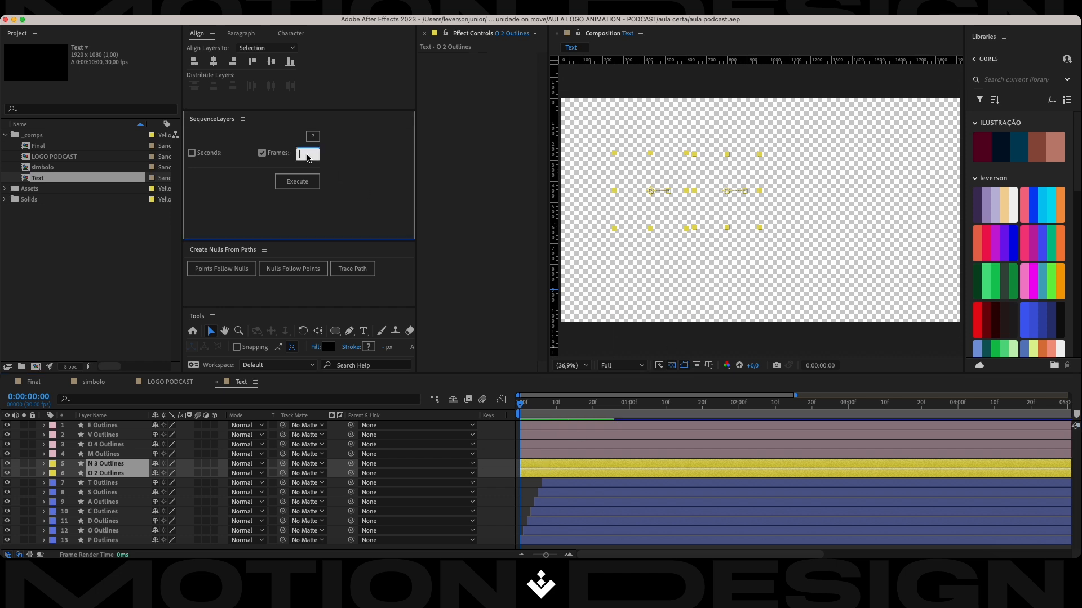
{"action": "type", "text": "2"}
{"action": "left_click", "coordinate": [128, 483]}
{"action": "left_click", "coordinate": [132, 472]}
{"action": "left_click", "coordinate": [134, 465]}
{"action": "left_click", "coordinate": [131, 474], "text": "shift"}
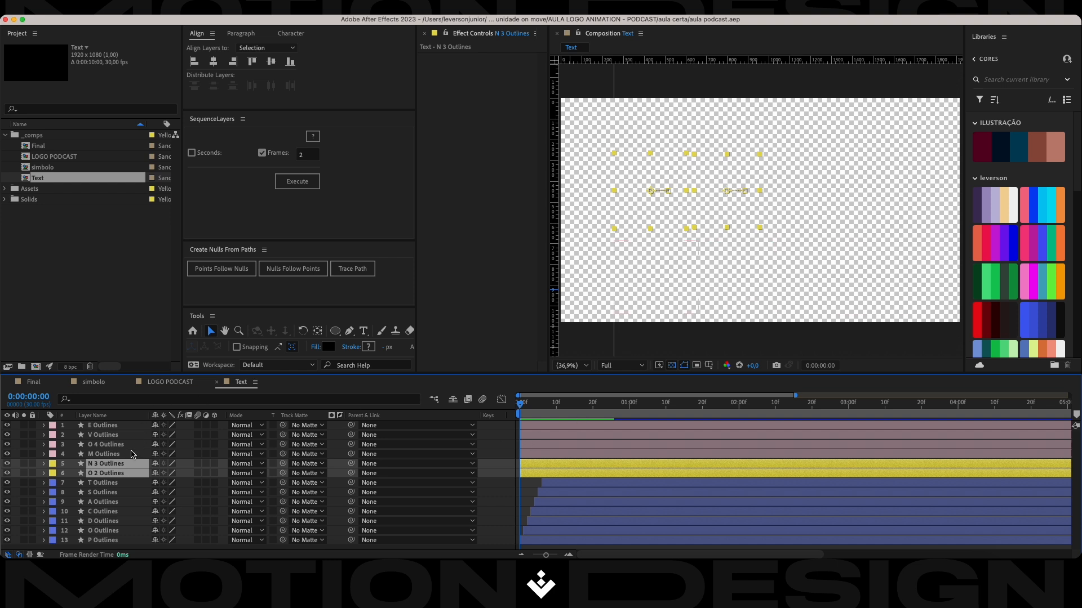
{"action": "left_click", "coordinate": [125, 482]}
{"action": "left_click", "coordinate": [128, 466]}
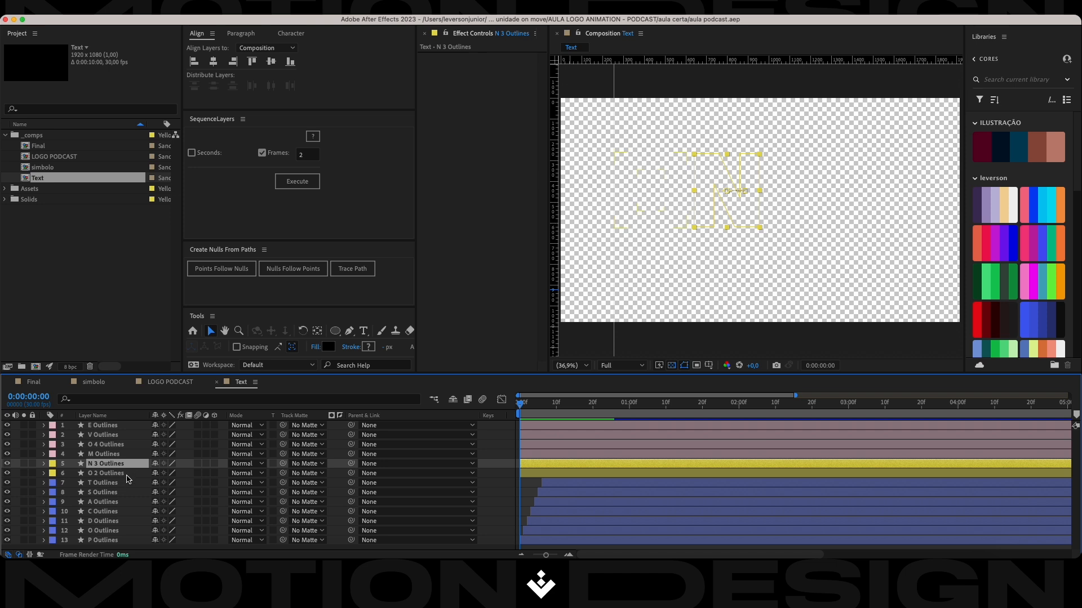
{"action": "left_click", "coordinate": [126, 476], "text": "shift"}
{"action": "left_click", "coordinate": [296, 182]}
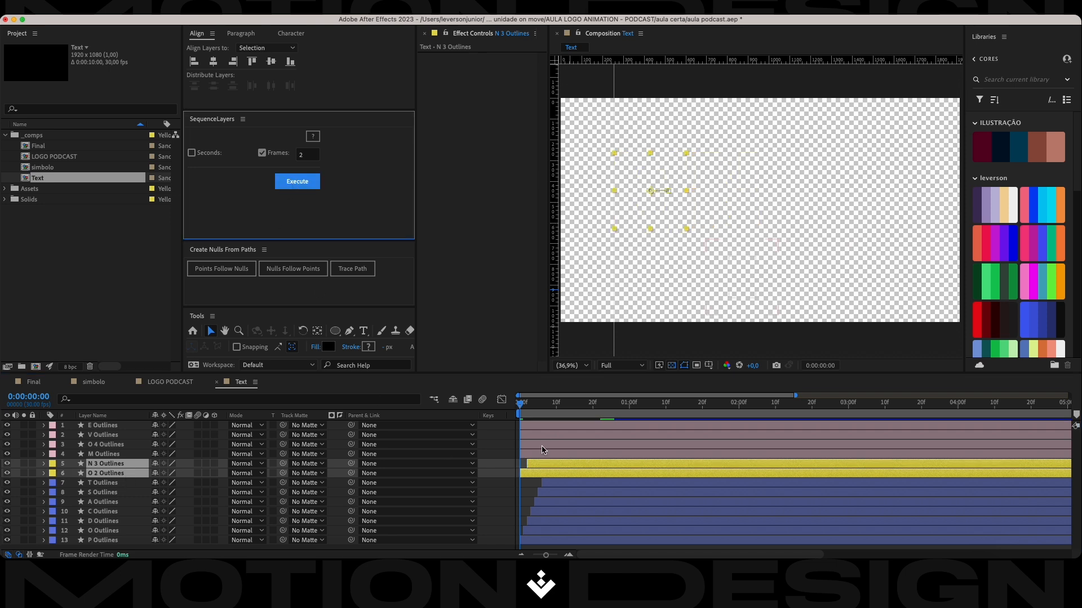
Stagger the four MOVE letter layers by 2 frames each with SequenceLayers, from M to E.
{"action": "left_click", "coordinate": [542, 426]}
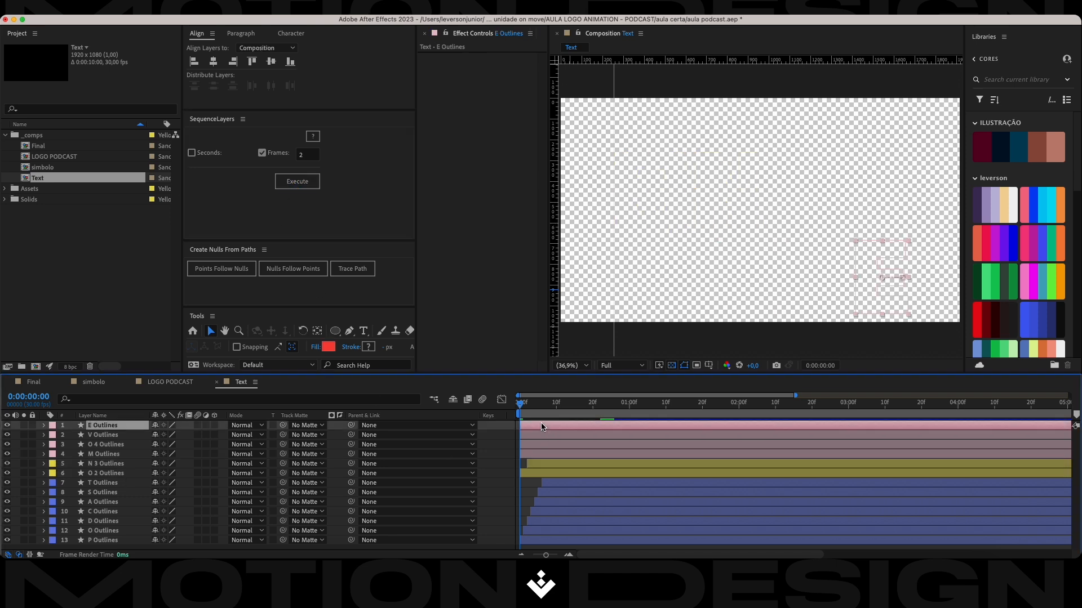
{"action": "left_click", "coordinate": [530, 456], "text": "shift"}
{"action": "left_click", "coordinate": [297, 182]}
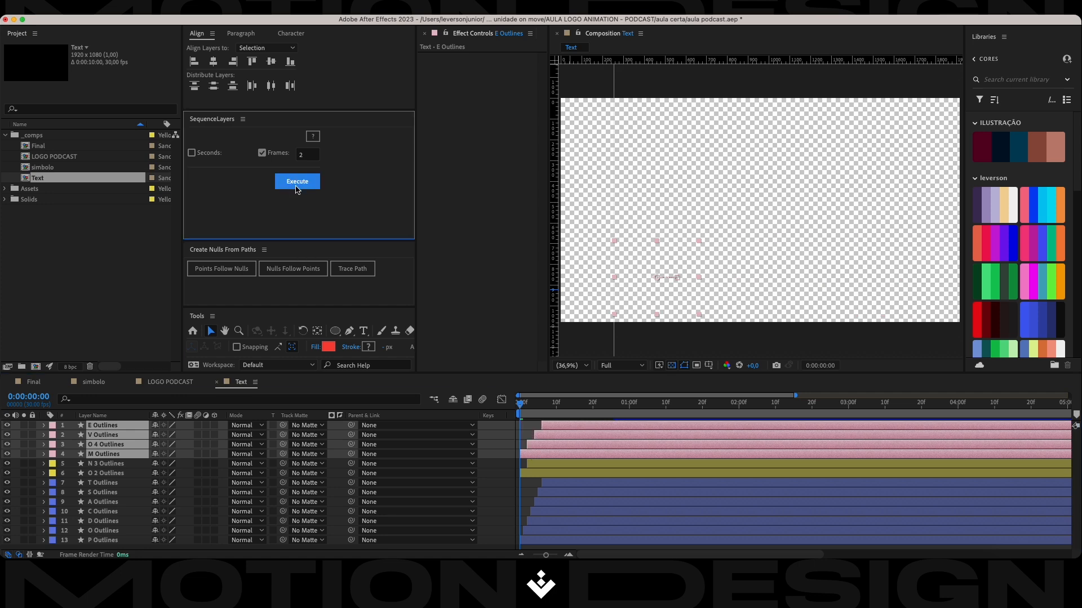
Play back the staggered letter animation from the start several times and save the project.
{"action": "left_click", "coordinate": [617, 502]}
{"action": "key", "text": "space"}
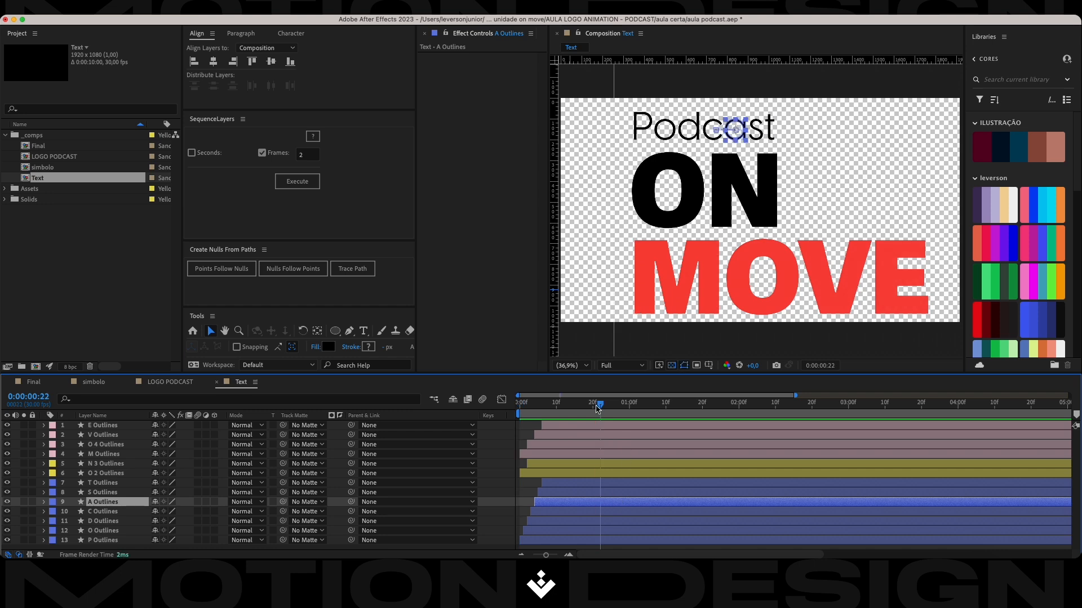
{"action": "left_click_drag", "start_coordinate": [596, 408], "coordinate": [476, 420]}
{"action": "key", "text": "space"}
{"action": "key", "text": "super+s"}
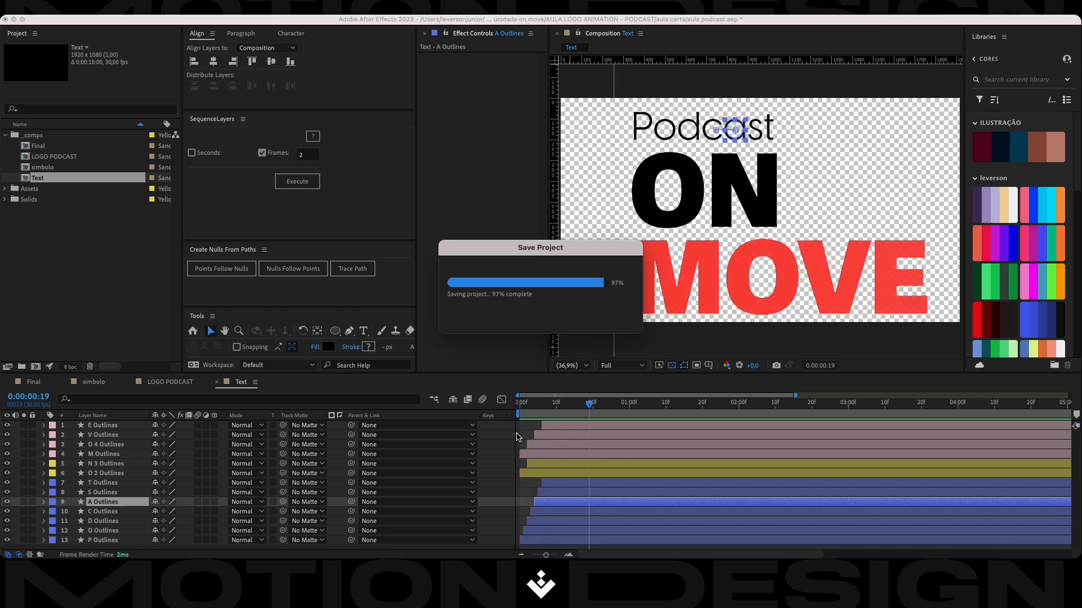
{"action": "left_click_drag", "start_coordinate": [589, 406], "coordinate": [451, 409]}
{"action": "key", "text": "space"}
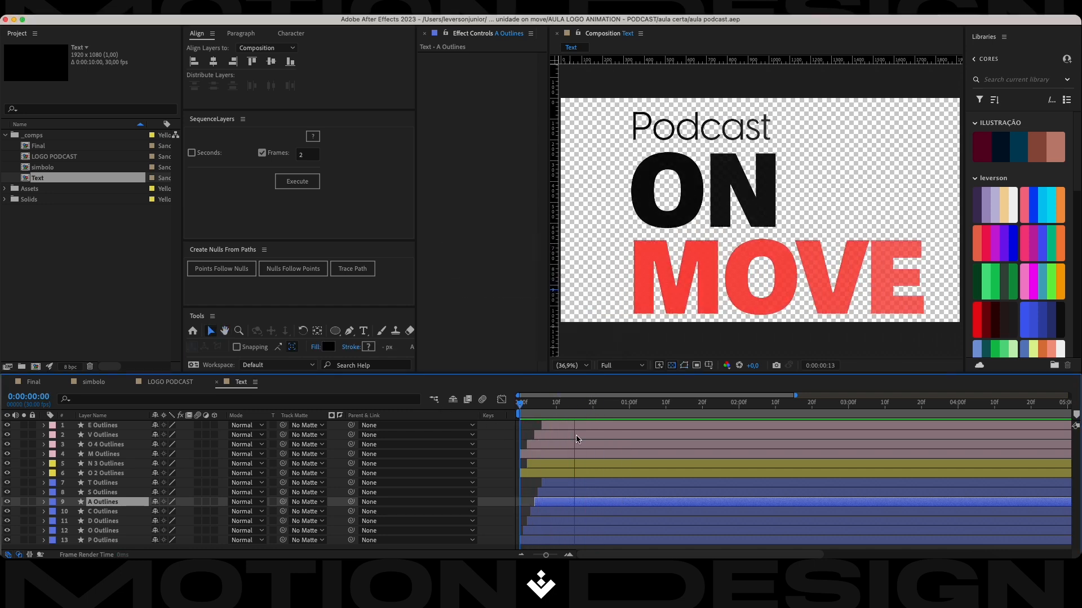
{"action": "left_click_drag", "start_coordinate": [602, 408], "coordinate": [476, 436]}
{"action": "key", "text": "space"}
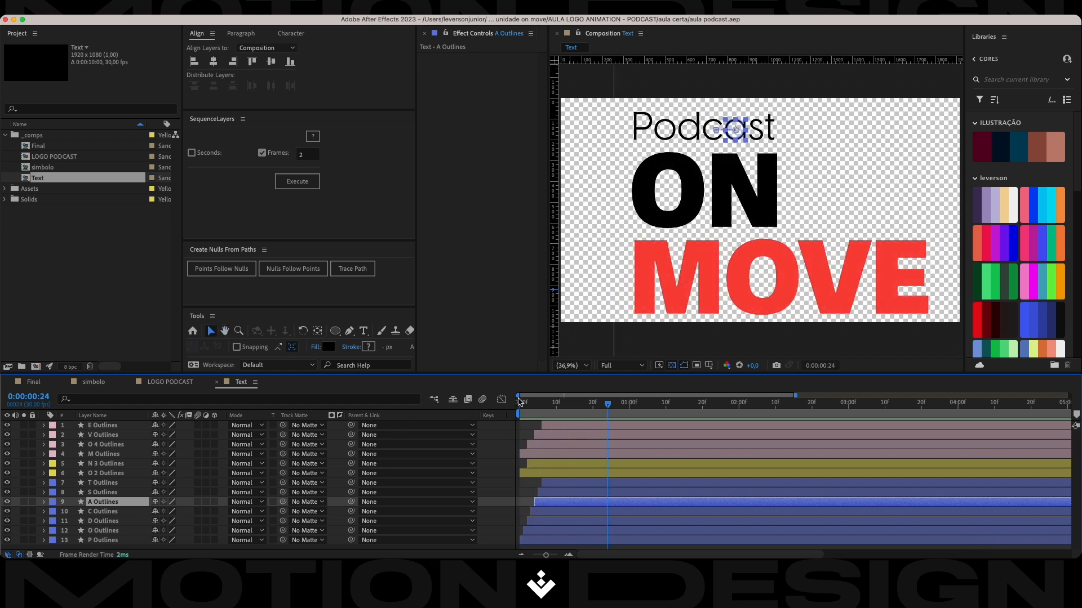
Open the Final composition and add a white 1920 x 1080 px solid named BG.
{"action": "left_click", "coordinate": [83, 249]}
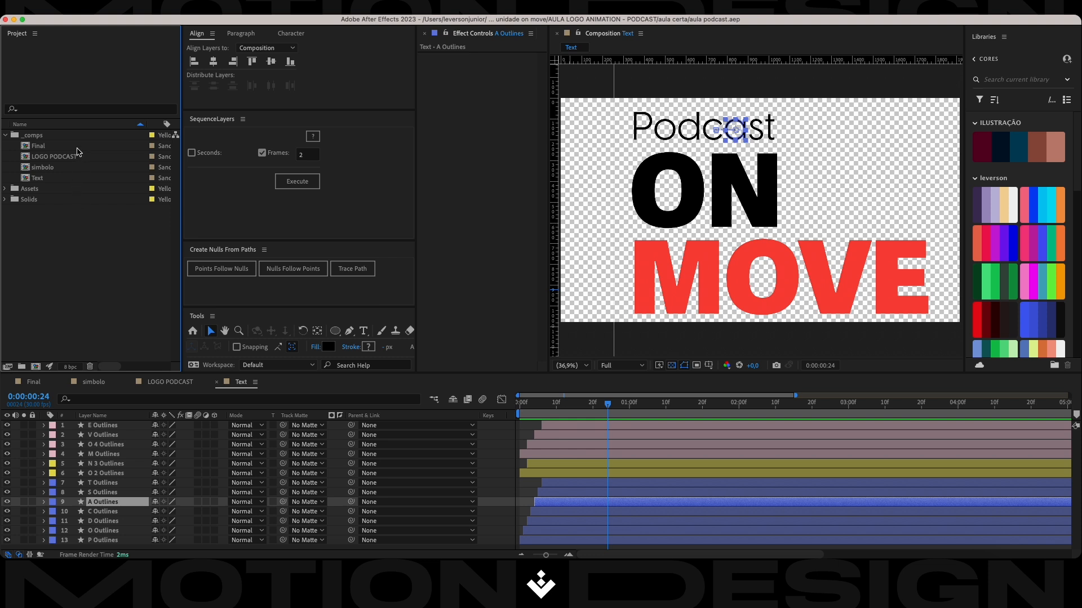
{"action": "double_click", "coordinate": [77, 148]}
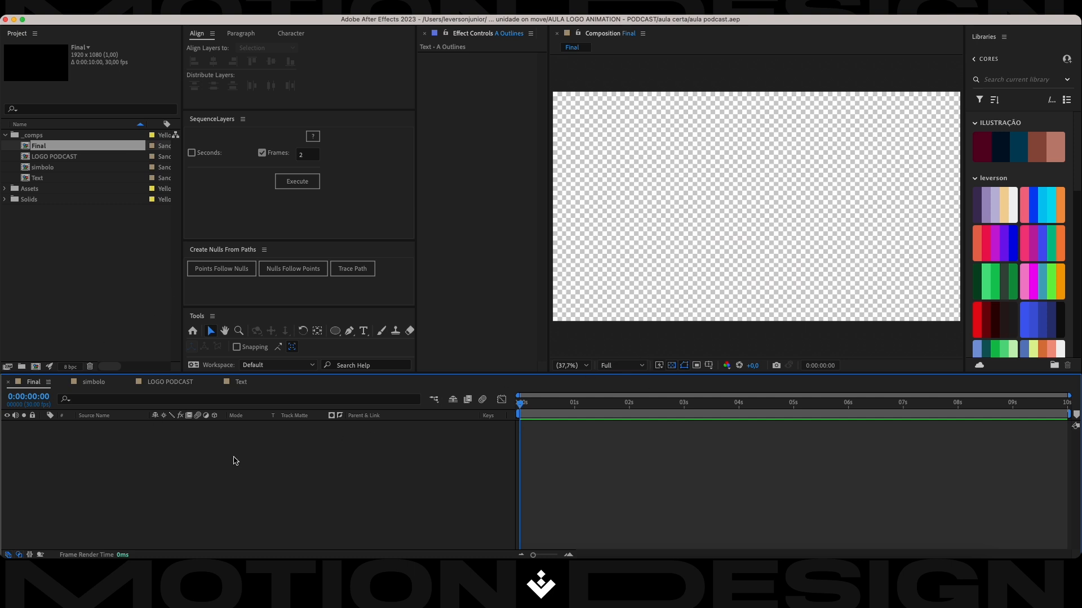
{"action": "right_click", "coordinate": [141, 445]}
{"action": "mouse_move", "coordinate": [225, 411]}
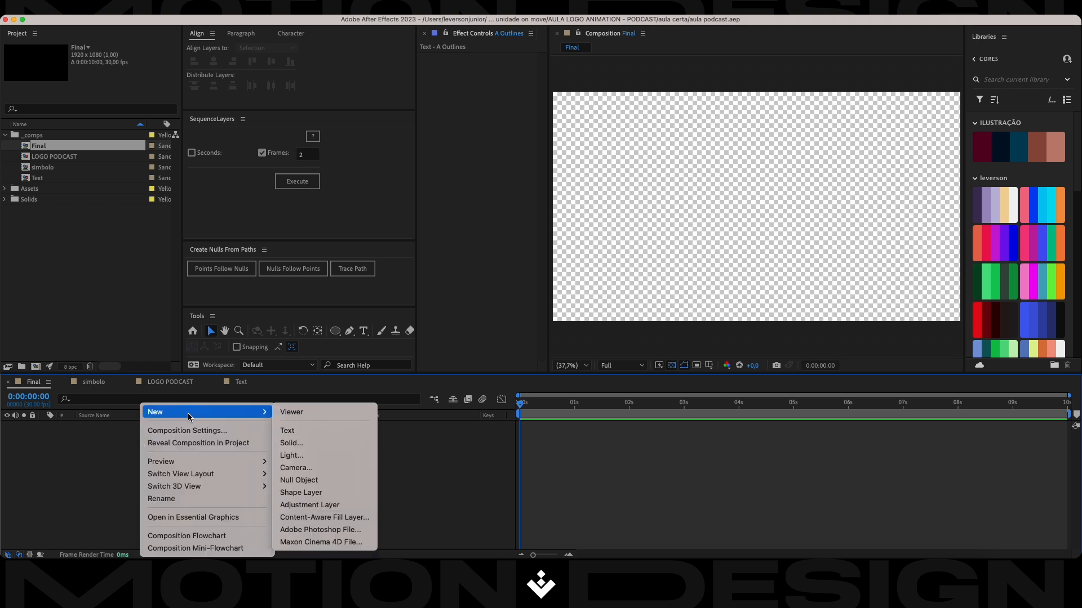
{"action": "left_click", "coordinate": [330, 445]}
{"action": "type", "text": "BG"}
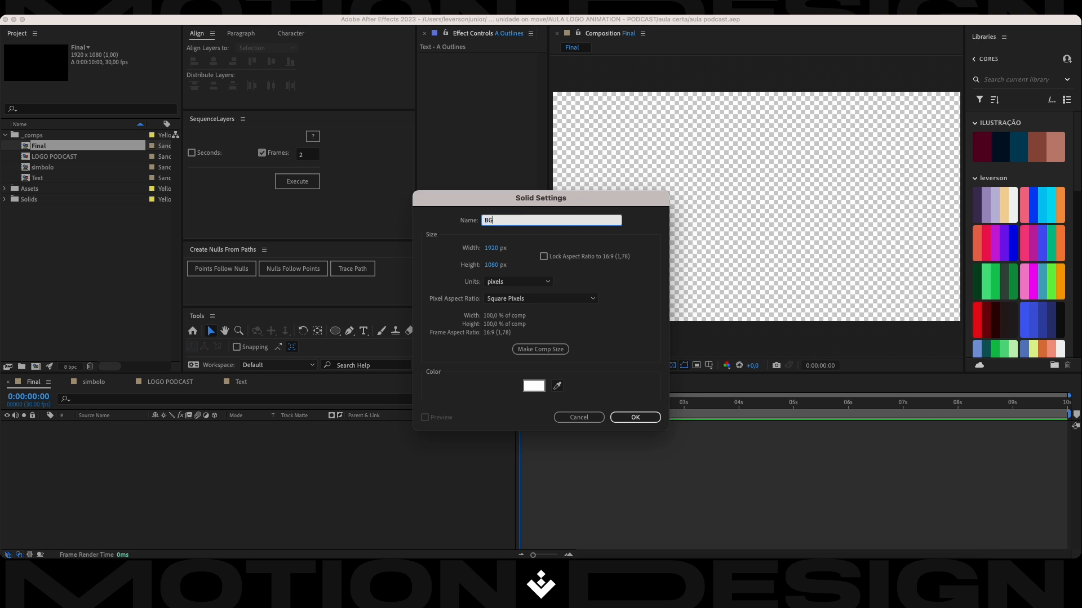
{"action": "key", "text": "Return"}
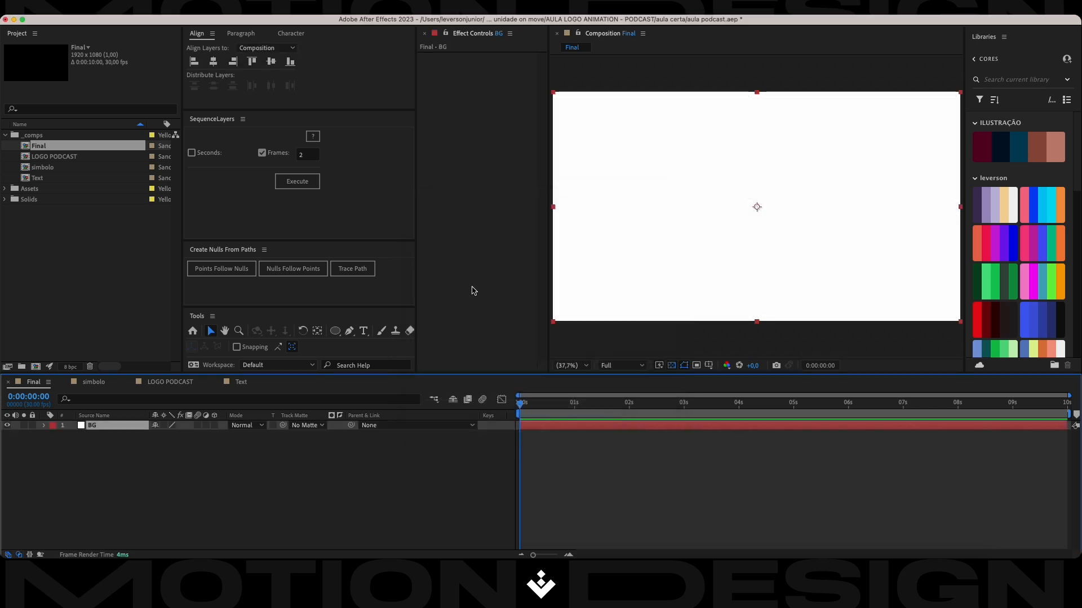
Show the Proportional Grid over the Final composition.
{"action": "left_click", "coordinate": [145, 475]}
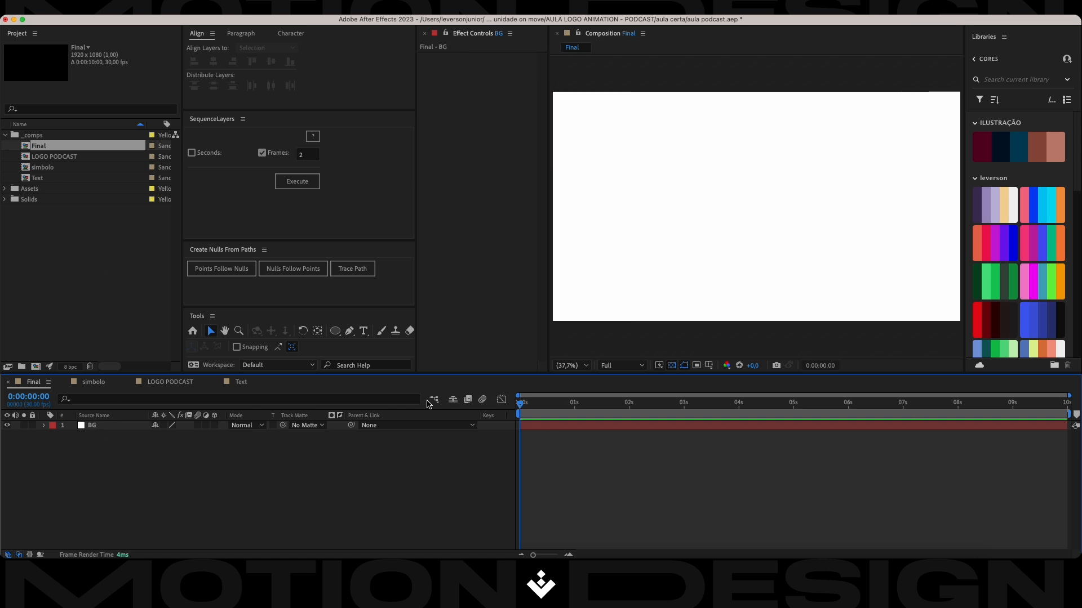
{"action": "left_click", "coordinate": [708, 366]}
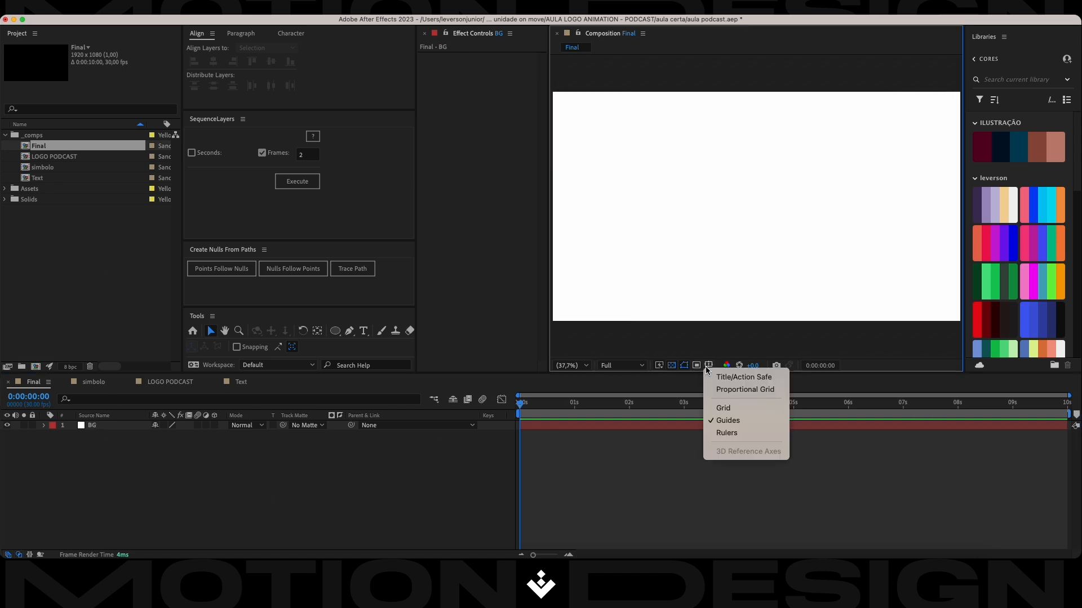
{"action": "left_click", "coordinate": [741, 390]}
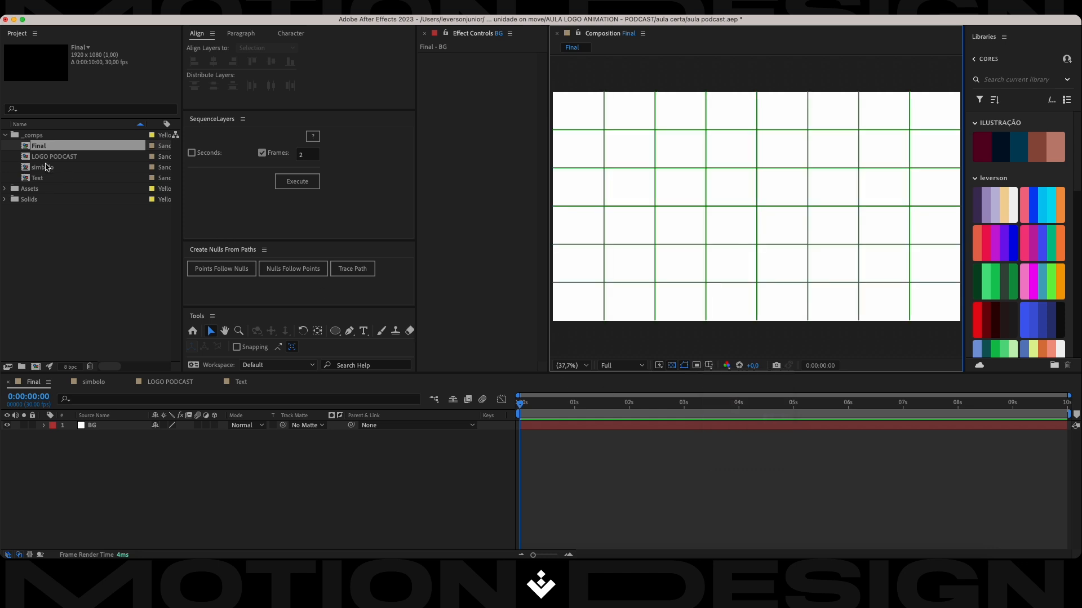
Place the LOGO PODCAST composition above the BG layer in Final and check its position against the grid's centre.
{"action": "left_click", "coordinate": [51, 158]}
{"action": "left_click_drag", "start_coordinate": [50, 161], "coordinate": [85, 429]}
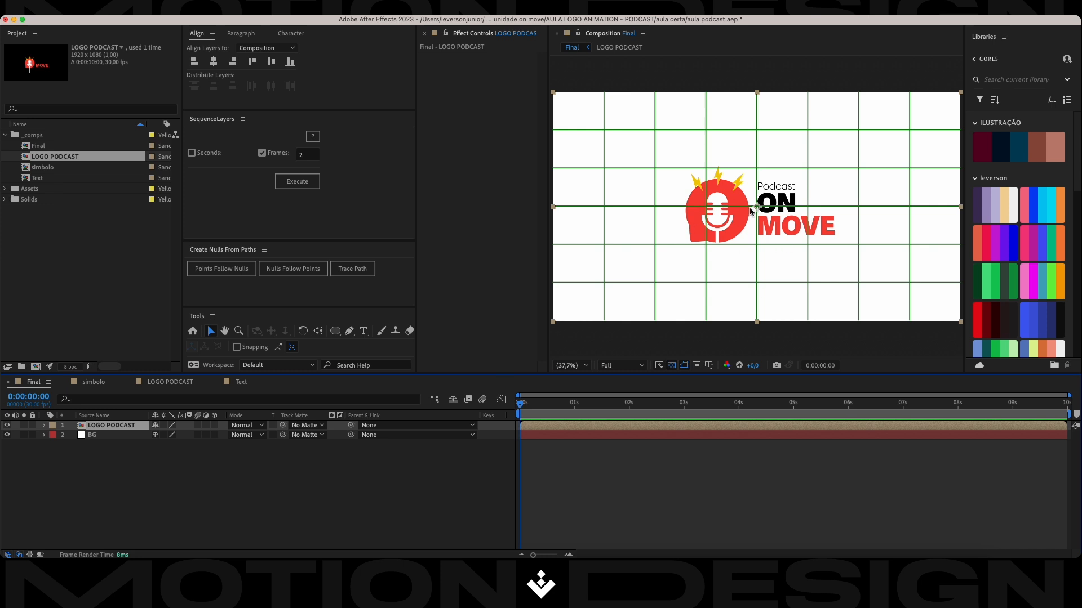
{"action": "scroll", "coordinate": [756, 204], "scroll_direction": "up", "scroll_amount": 6}
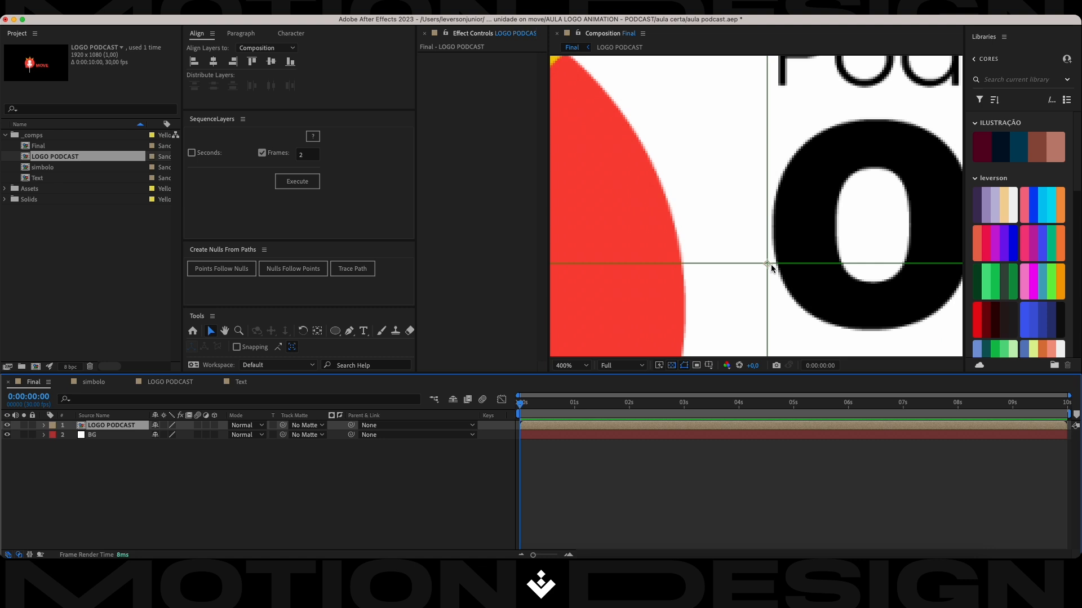
{"action": "scroll", "coordinate": [770, 265], "scroll_direction": "down", "scroll_amount": 6}
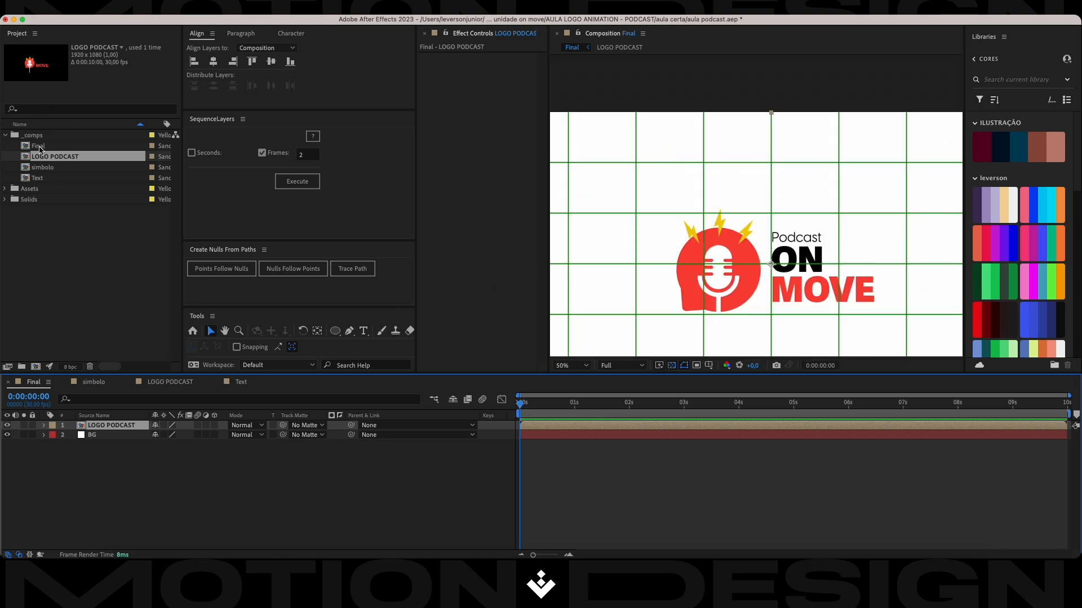
Add the simbolo composition as the top layer in Final and go to frame 29, where its finished symbol shows.
{"action": "left_click", "coordinate": [43, 168]}
{"action": "left_click_drag", "start_coordinate": [43, 168], "coordinate": [73, 425]}
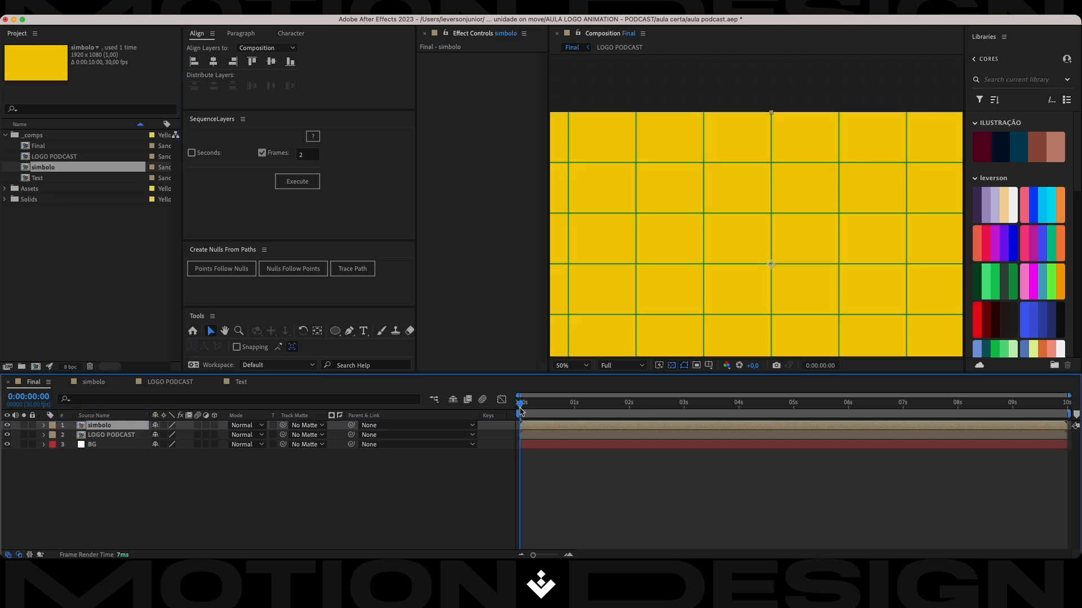
{"action": "left_click_drag", "start_coordinate": [520, 407], "coordinate": [574, 411]}
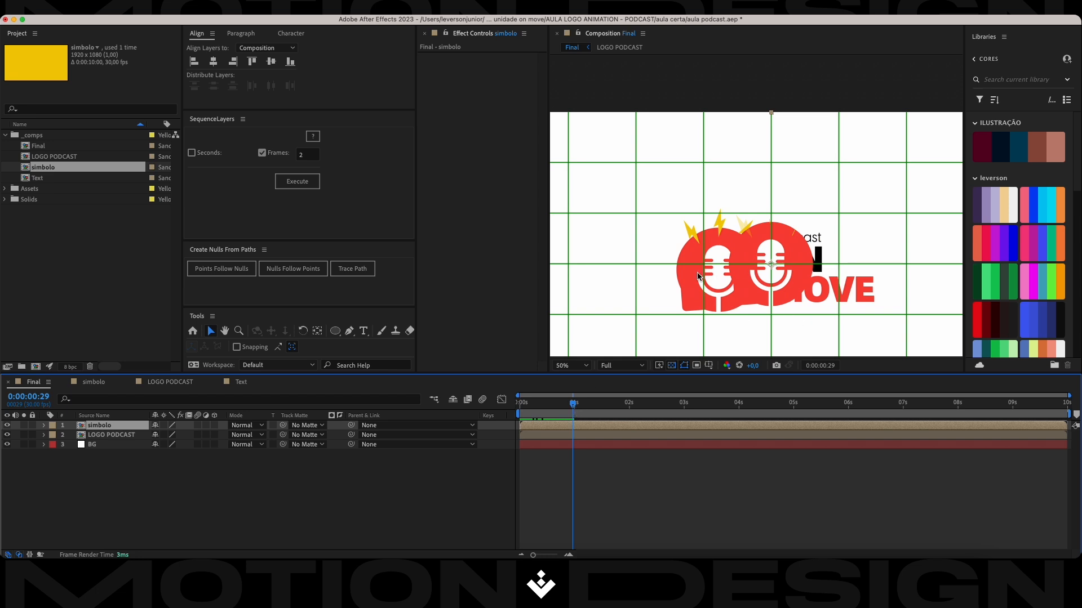
Move the LOGO PODCAST layer slightly up so its symbol aligns vertically with the simbolo layer, and save the project.
{"action": "left_click", "coordinate": [91, 437]}
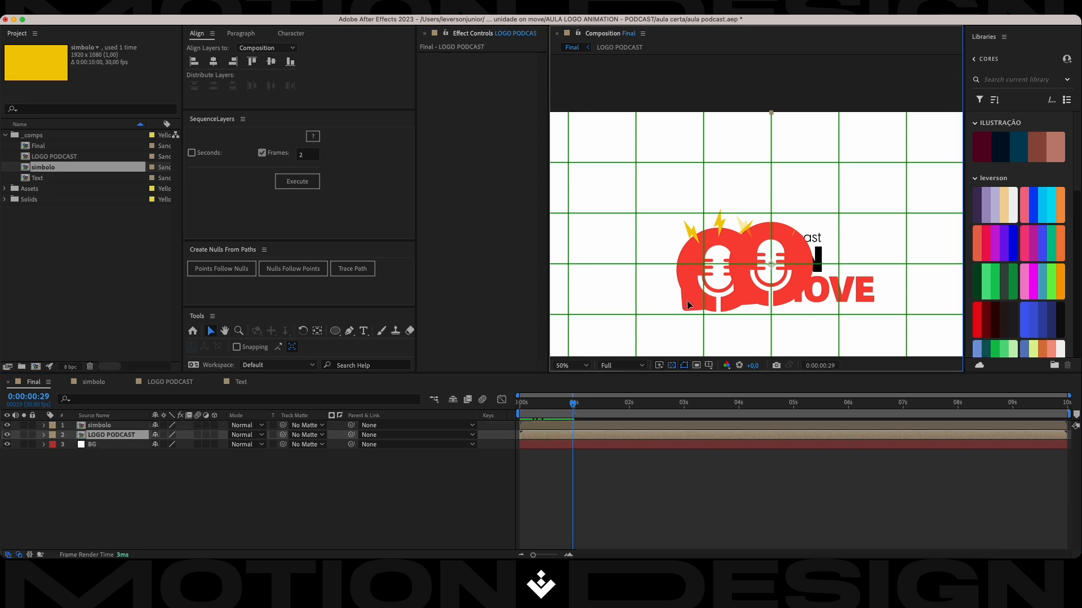
{"action": "left_click_drag", "start_coordinate": [693, 301], "coordinate": [693, 299]}
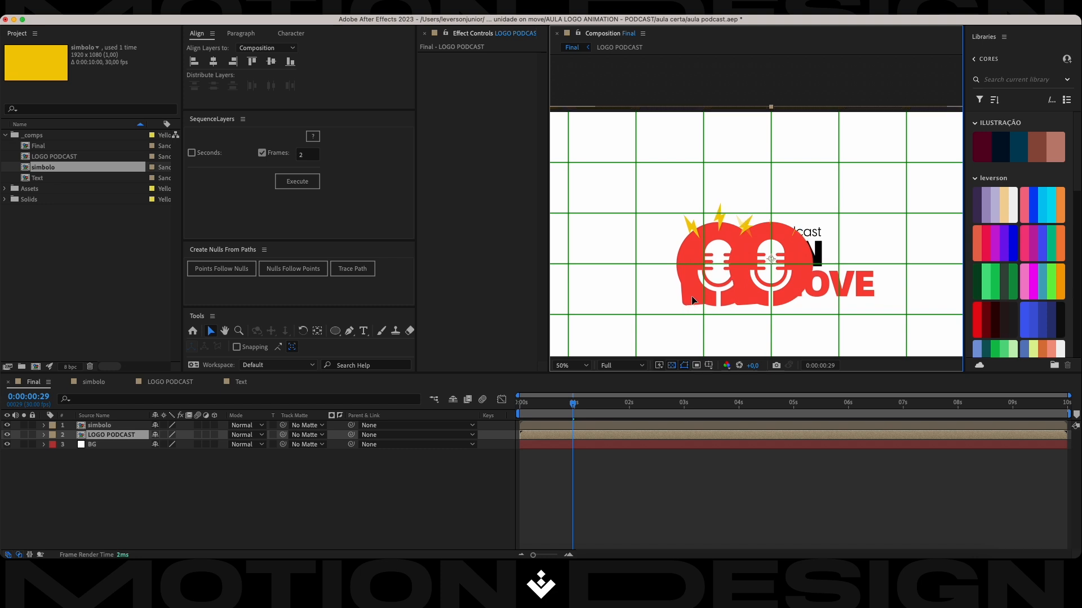
{"action": "key", "text": "super+s"}
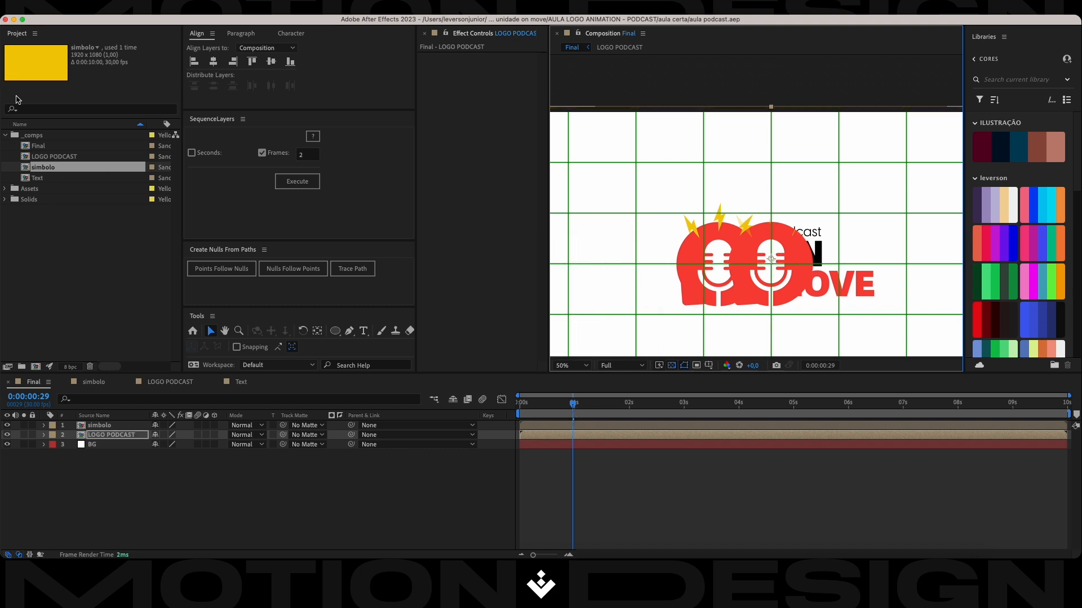
Add the Text composition as the top layer in Final.
{"action": "left_click", "coordinate": [41, 178]}
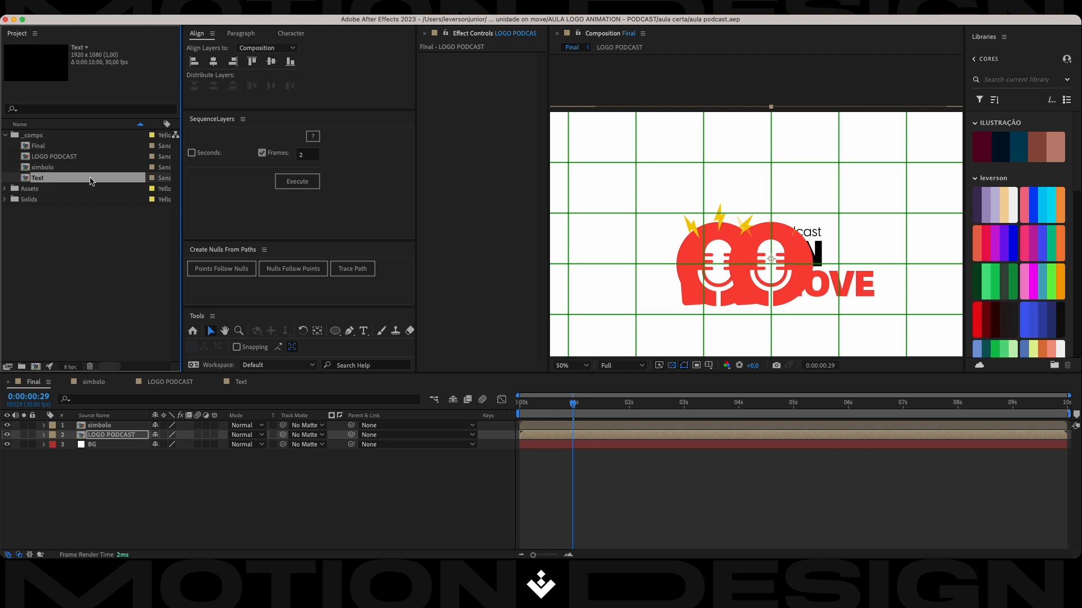
{"action": "left_click_drag", "start_coordinate": [56, 178], "coordinate": [265, 419]}
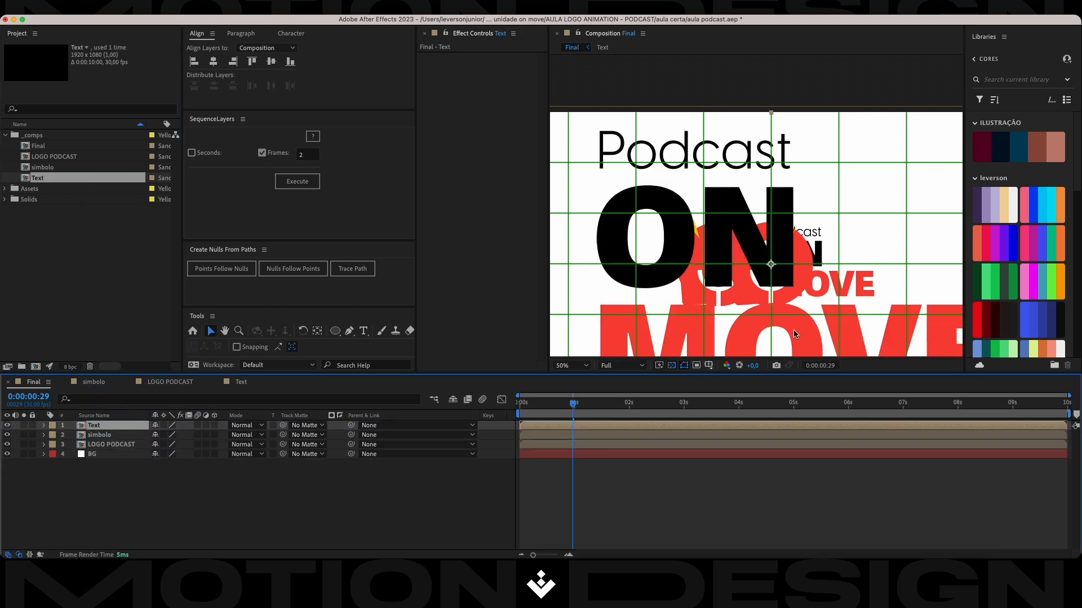
{"action": "left_click_drag", "start_coordinate": [771, 115], "coordinate": [772, 123]}
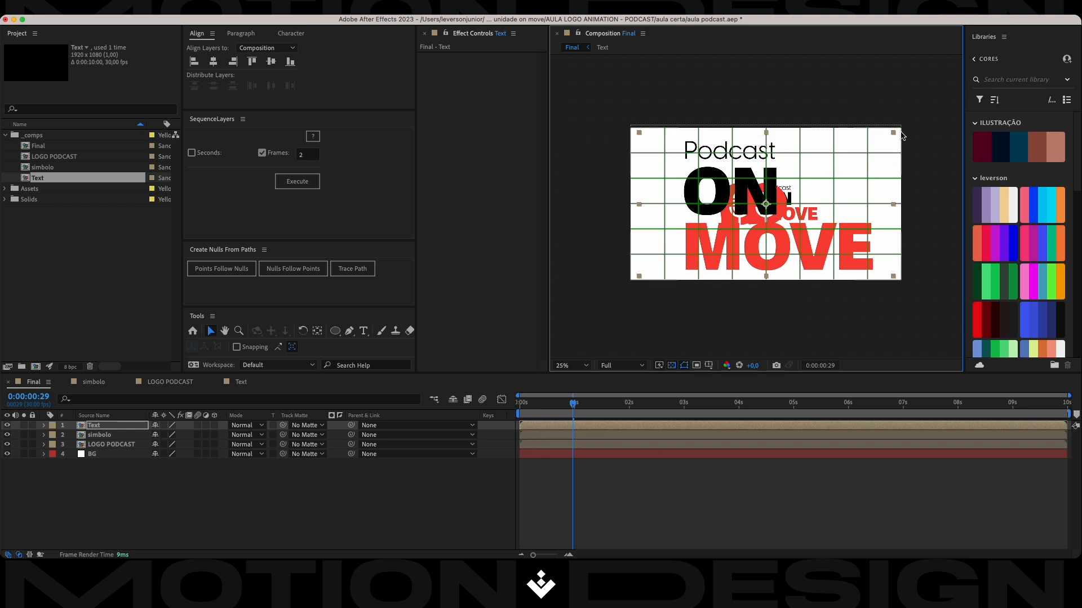
{"action": "left_click_drag", "start_coordinate": [893, 133], "coordinate": [723, 182]}
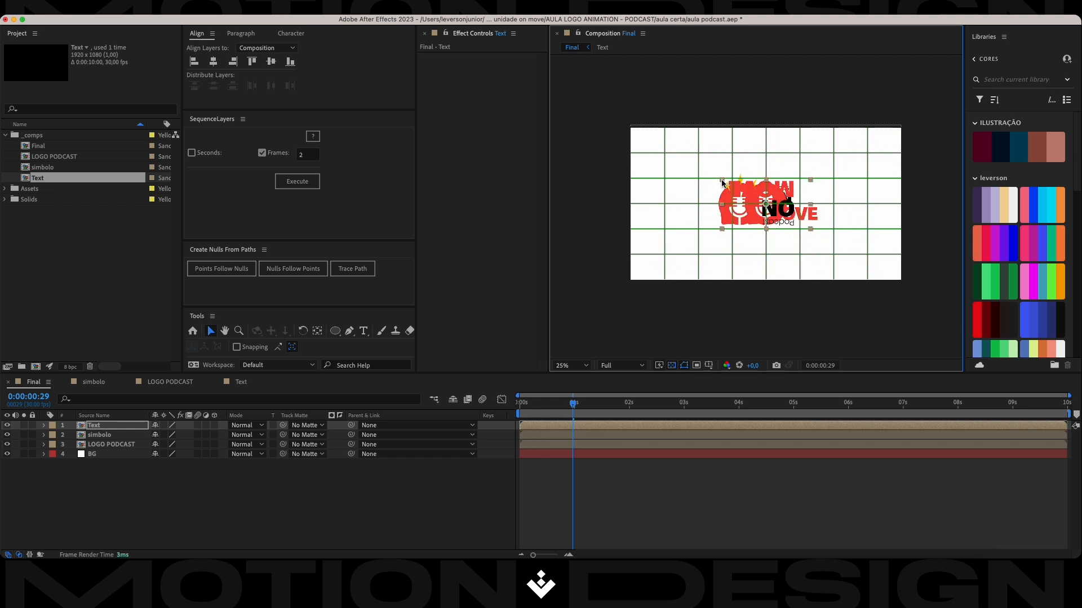
{"action": "key", "text": "super+shift+a"}
{"action": "key", "text": "super+z"}
Scale the Text layer down to about 23% and move it over the lettering of the LOGO PODCAST layer.
{"action": "left_click_drag", "start_coordinate": [893, 133], "coordinate": [826, 170]}
{"action": "scroll", "coordinate": [782, 186], "scroll_direction": "down", "scroll_amount": 1}
{"action": "scroll", "coordinate": [782, 187], "scroll_direction": "up", "scroll_amount": 2}
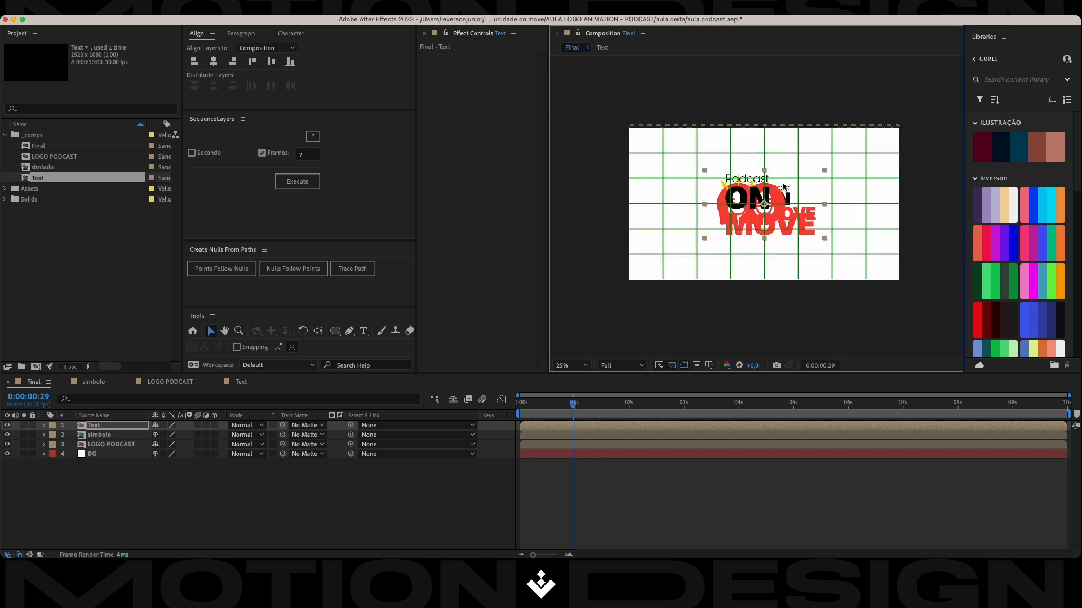
{"action": "key", "text": "s"}
{"action": "left_click_drag", "start_coordinate": [181, 435], "coordinate": [173, 435]}
{"action": "left_click_drag", "start_coordinate": [747, 225], "coordinate": [782, 216]}
{"action": "left_click_drag", "start_coordinate": [866, 168], "coordinate": [822, 188]}
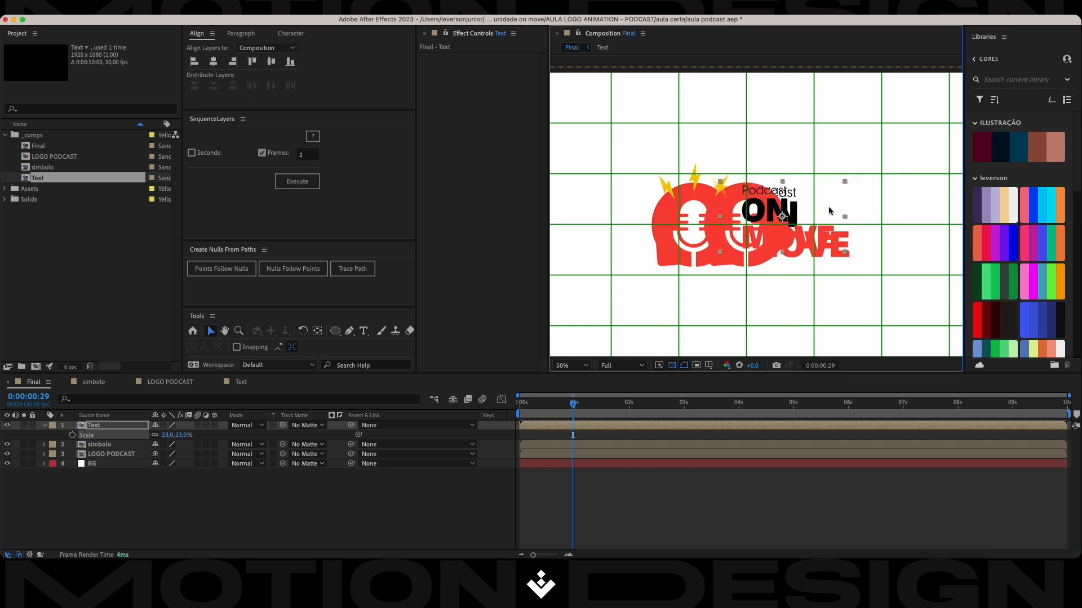
Enlarge the Text layer to 25% and reposition it to match the reference logo's ON MOVE lettering.
{"action": "scroll", "coordinate": [814, 221], "scroll_direction": "up", "scroll_amount": 2}
{"action": "left_click_drag", "start_coordinate": [759, 230], "coordinate": [766, 233]}
{"action": "left_click_drag", "start_coordinate": [887, 172], "coordinate": [897, 169]}
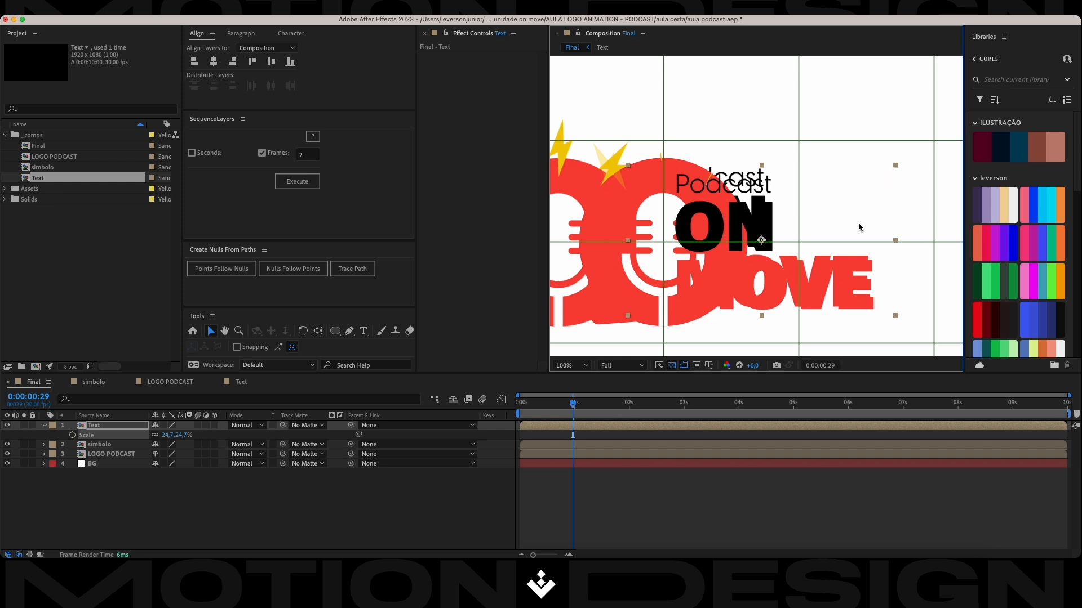
{"action": "left_click_drag", "start_coordinate": [838, 281], "coordinate": [833, 278]}
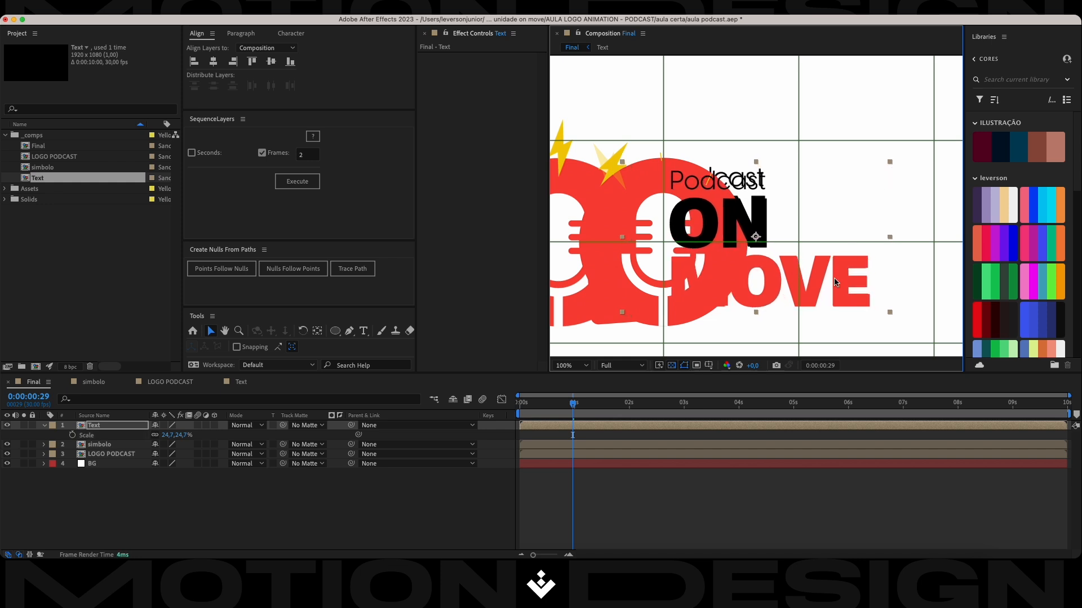
{"action": "left_click_drag", "start_coordinate": [888, 164], "coordinate": [891, 164]}
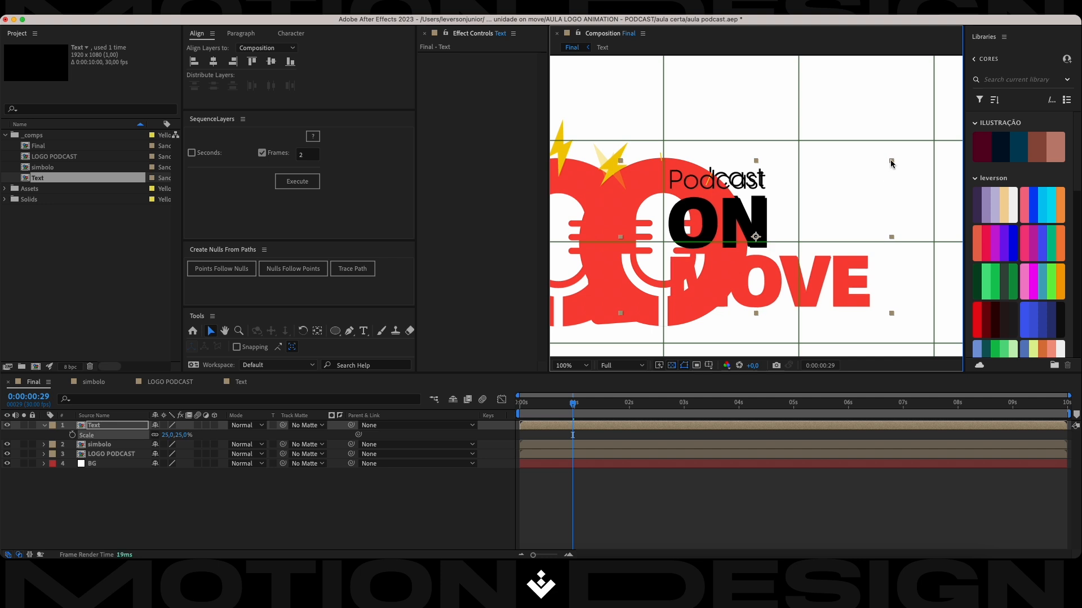
Fine-tune the Text layer to 25.3% scale, align it over the reference lettering, and save the project.
{"action": "scroll", "coordinate": [758, 227], "scroll_direction": "up", "scroll_amount": 2}
{"action": "left_click_drag", "start_coordinate": [754, 248], "coordinate": [749, 241]}
{"action": "scroll", "coordinate": [751, 168], "scroll_direction": "down", "scroll_amount": 1}
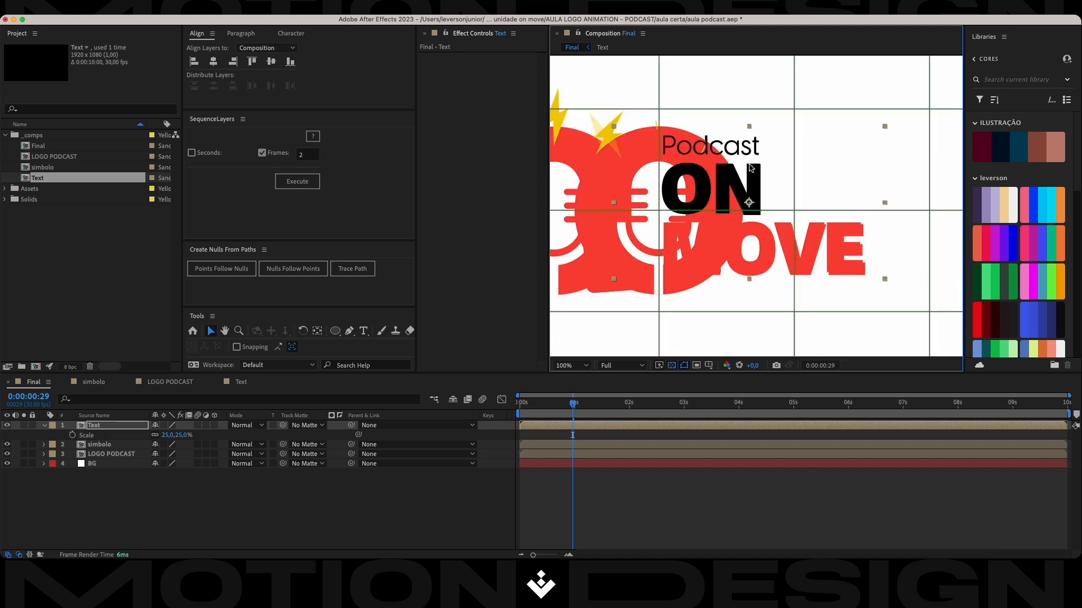
{"action": "left_click_drag", "start_coordinate": [883, 280], "coordinate": [886, 281]}
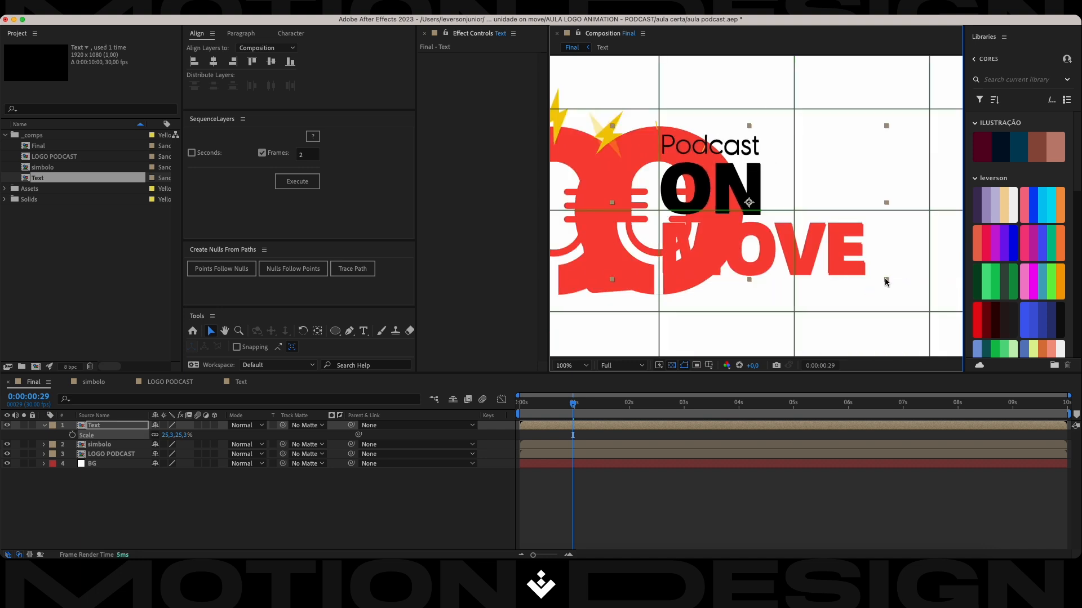
{"action": "left_click_drag", "start_coordinate": [833, 246], "coordinate": [833, 246]}
{"action": "key", "text": "super+s"}
{"action": "scroll", "coordinate": [788, 191], "scroll_direction": "down", "scroll_amount": 1}
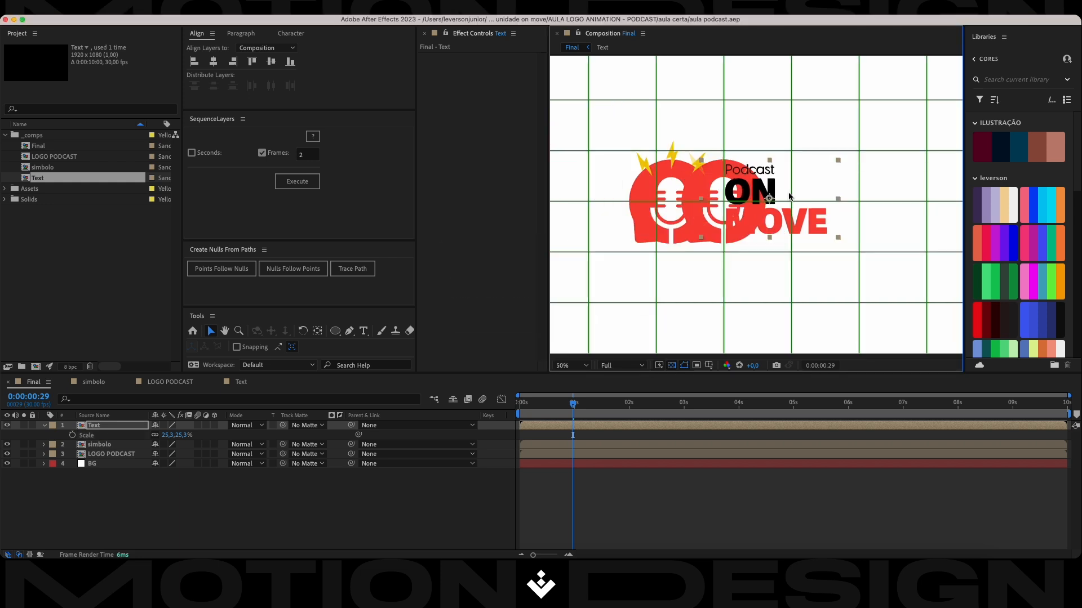
Add a Position keyframe to the simbolo layer at frame 15.
{"action": "left_click", "coordinate": [137, 448]}
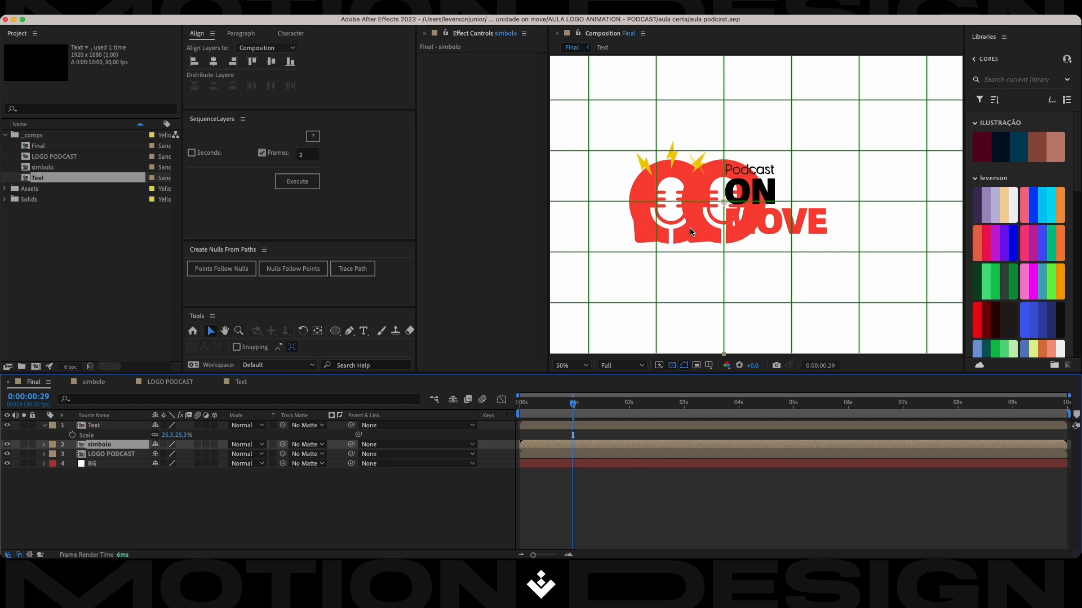
{"action": "left_click", "coordinate": [98, 427]}
{"action": "left_click", "coordinate": [99, 445]}
{"action": "left_click", "coordinate": [548, 405]}
{"action": "left_click_drag", "start_coordinate": [547, 406], "coordinate": [548, 406]}
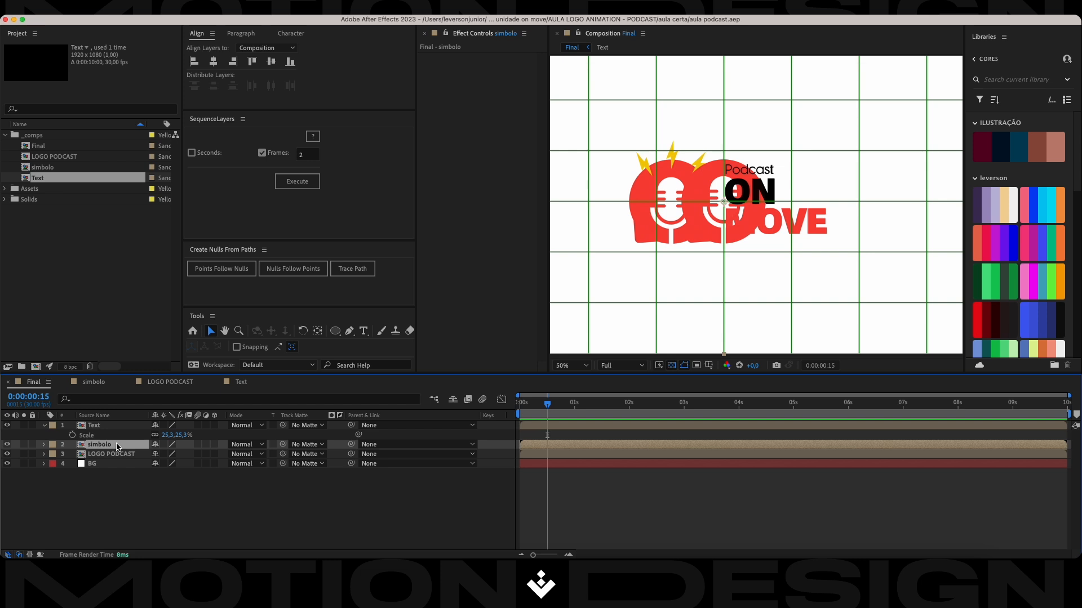
{"action": "key", "text": "p"}
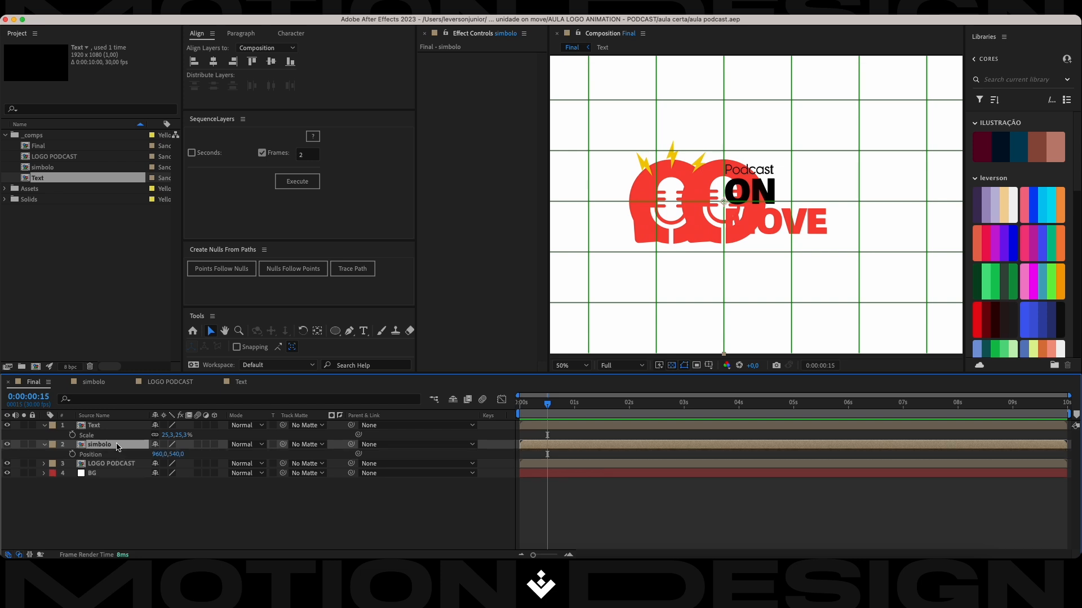
{"action": "left_click", "coordinate": [72, 454]}
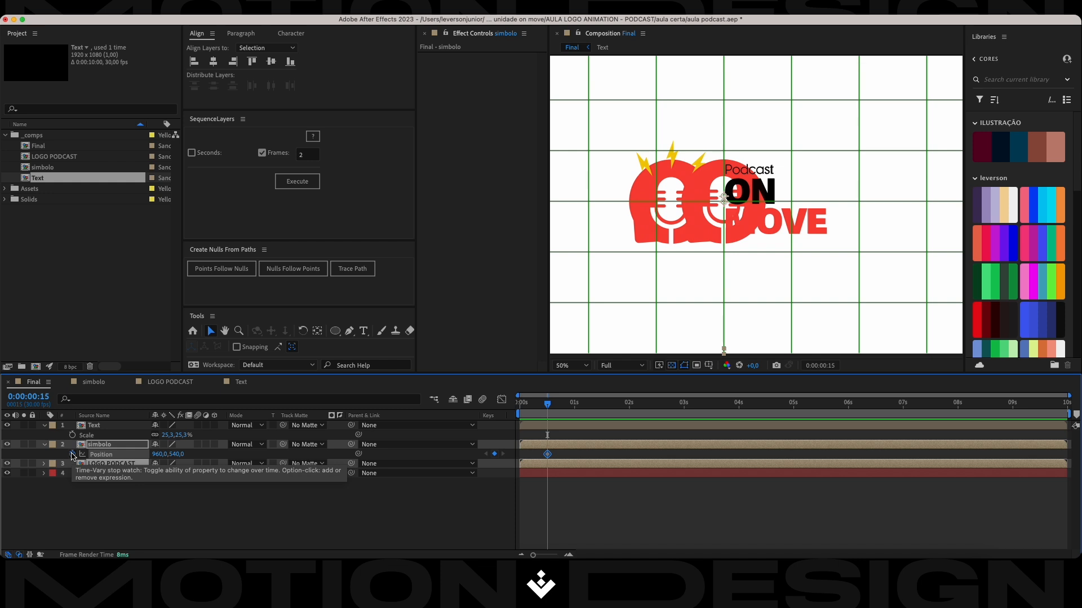
At frame 25, set the simbolo layer's X position to 776 so it covers the reference symbol.
{"action": "left_click", "coordinate": [112, 446]}
{"action": "key", "text": "shift+Page_Down"}
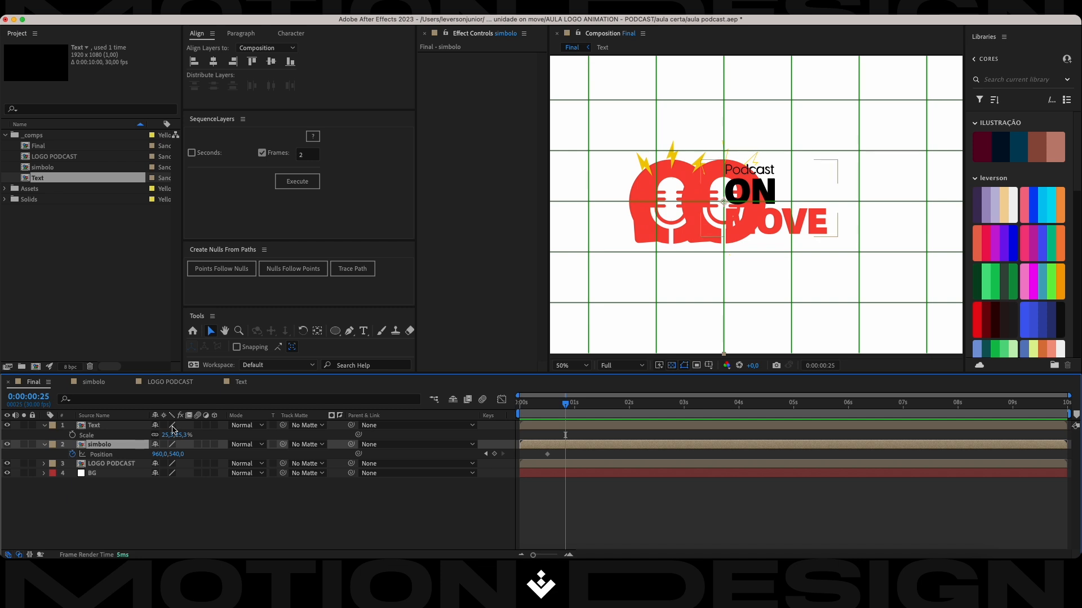
{"action": "left_click_drag", "start_coordinate": [160, 454], "coordinate": [58, 457]}
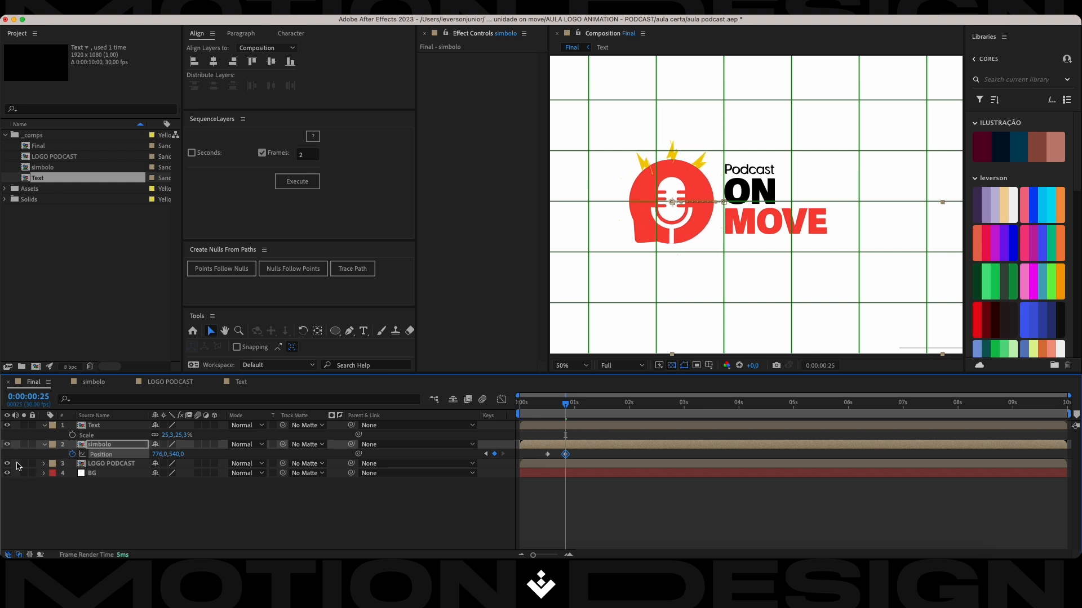
Ease both simbolo Position keyframes and shape their speed curve to peak early and settle slowly.
{"action": "left_click", "coordinate": [32, 485]}
{"action": "left_click_drag", "start_coordinate": [585, 450], "coordinate": [538, 463]}
{"action": "key", "text": "shift+F3"}
{"action": "left_click_drag", "start_coordinate": [574, 525], "coordinate": [561, 525]}
{"action": "scroll", "coordinate": [555, 515], "scroll_direction": "up", "scroll_amount": 2}
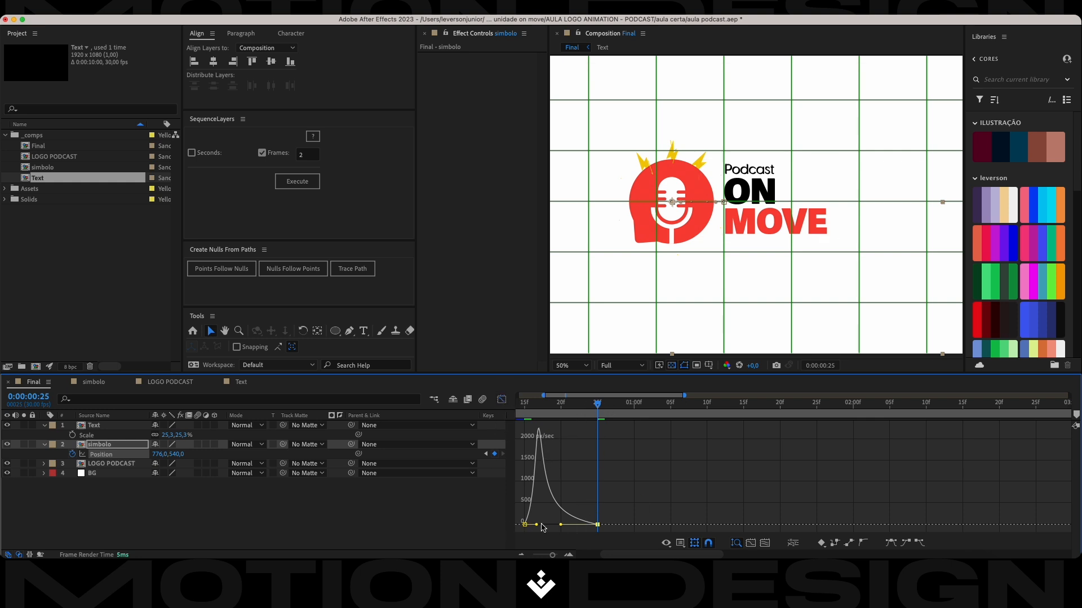
{"action": "left_click", "coordinate": [501, 399]}
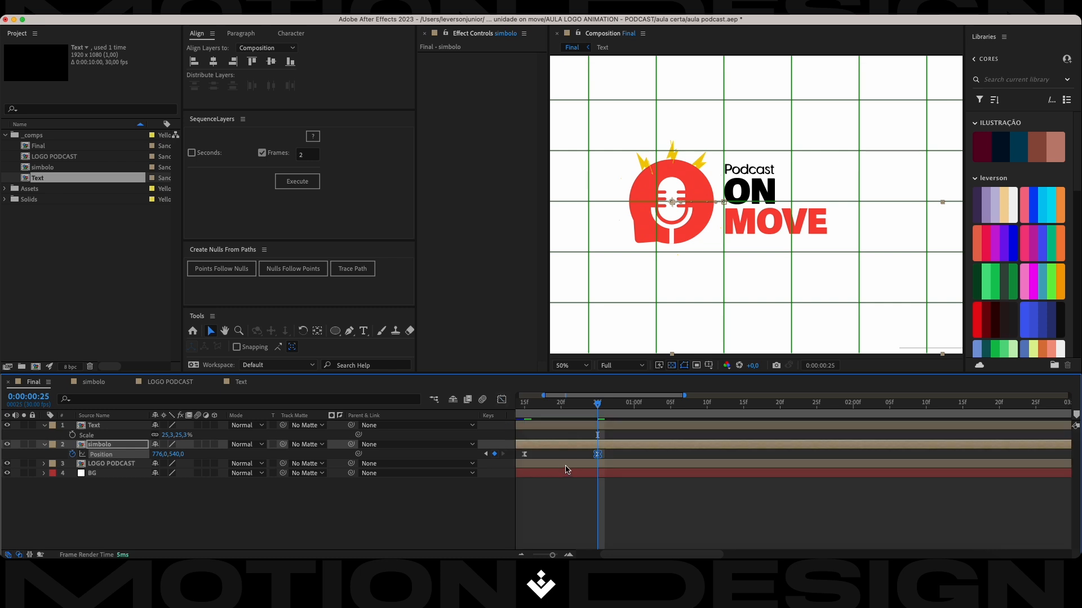
Delay the Text layer so it starts between the simbolo layer's two Position keyframes.
{"action": "scroll", "coordinate": [571, 479], "scroll_direction": "up", "scroll_amount": 2}
{"action": "scroll", "coordinate": [606, 522], "scroll_direction": "up", "scroll_amount": 2}
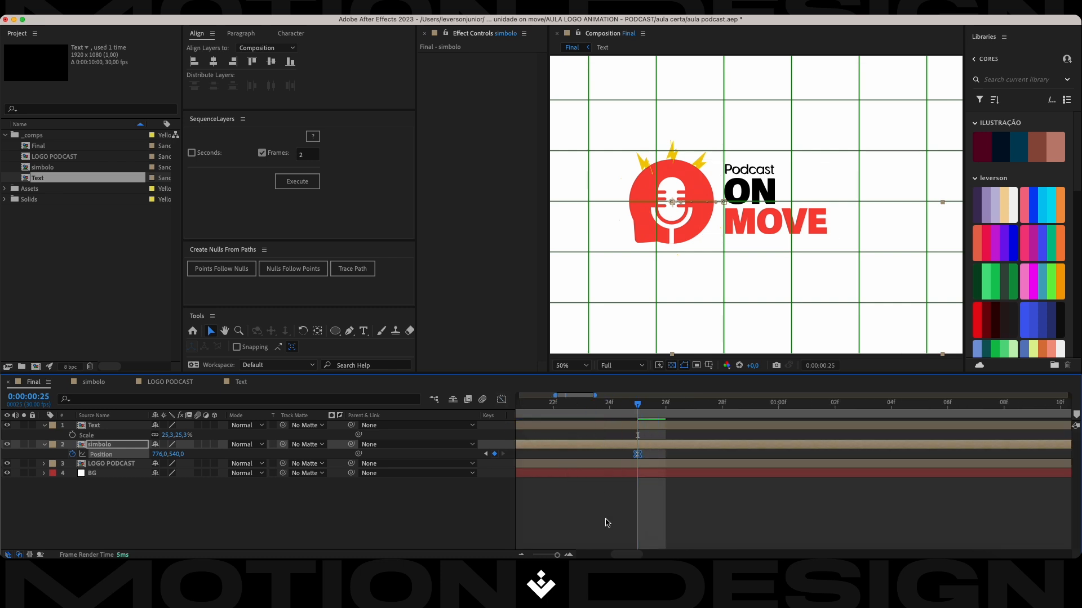
{"action": "left_click_drag", "start_coordinate": [635, 556], "coordinate": [628, 558]}
{"action": "scroll", "coordinate": [640, 511], "scroll_direction": "down", "scroll_amount": 6}
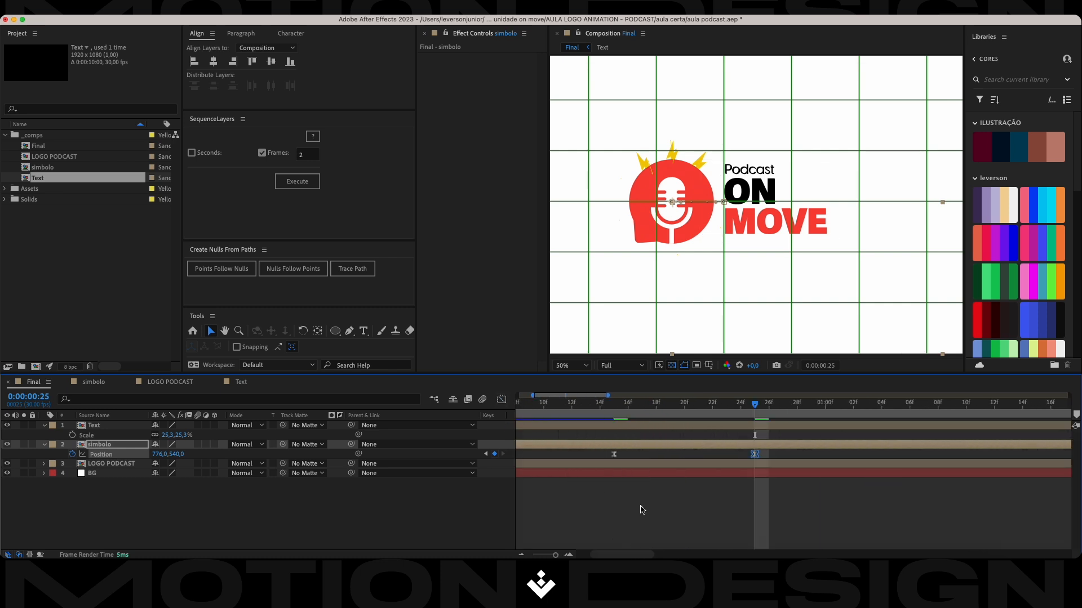
{"action": "left_click", "coordinate": [597, 435]}
{"action": "left_click", "coordinate": [591, 427]}
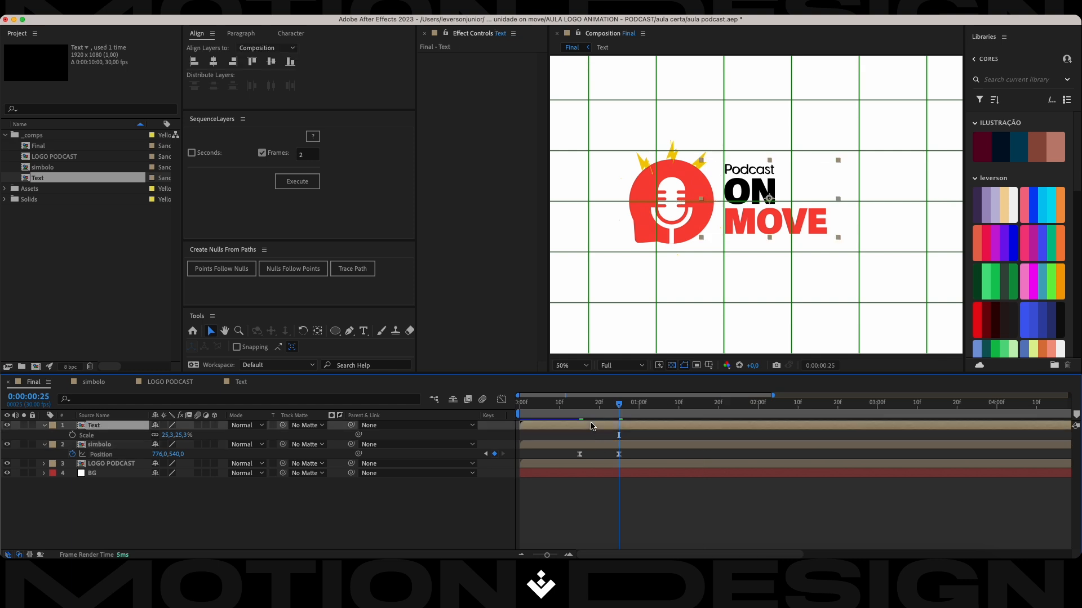
{"action": "left_click_drag", "start_coordinate": [536, 427], "coordinate": [613, 433]}
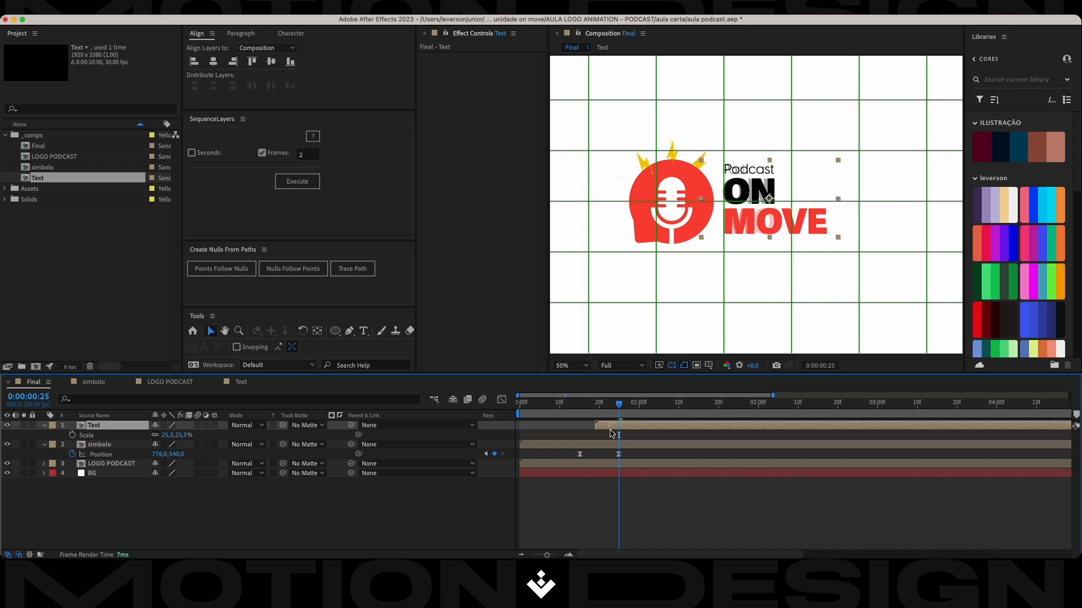
Hide the LOGO PODCAST reference layer, place the Text layer beneath simbolo, and save the project.
{"action": "left_click", "coordinate": [7, 463]}
{"action": "mouse_move", "coordinate": [619, 404]}
{"action": "left_mouse_down"}
{"action": "mouse_move", "coordinate": [589, 410]}
{"action": "mouse_move", "coordinate": [613, 430]}
{"action": "mouse_move", "coordinate": [604, 409]}
{"action": "mouse_move", "coordinate": [592, 409]}
{"action": "mouse_move", "coordinate": [602, 410]}
{"action": "left_mouse_up"}
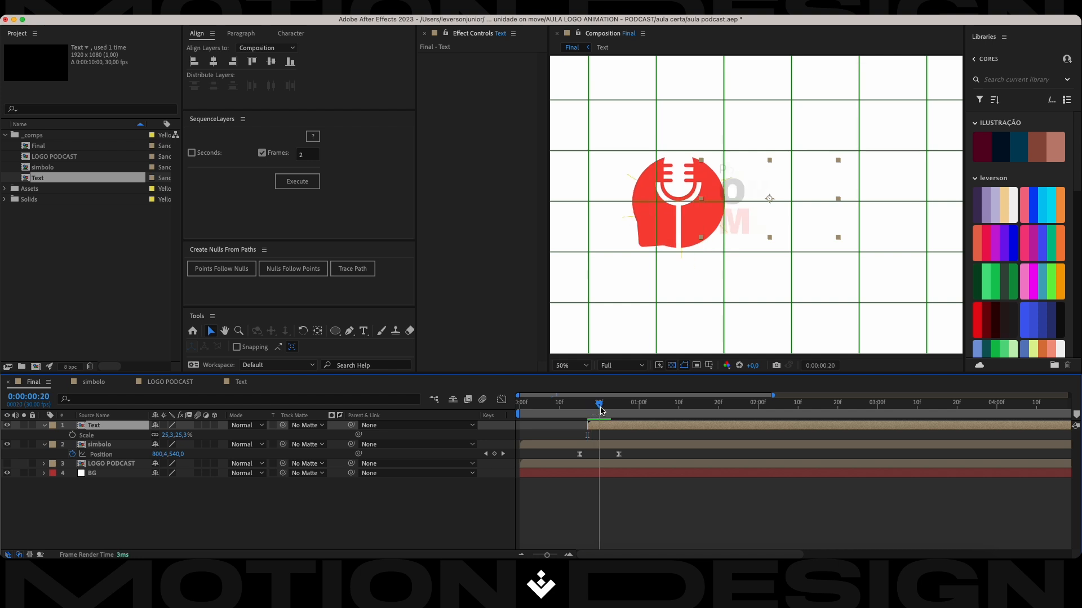
{"action": "left_click_drag", "start_coordinate": [140, 430], "coordinate": [141, 453]}
{"action": "key", "text": "super+s"}
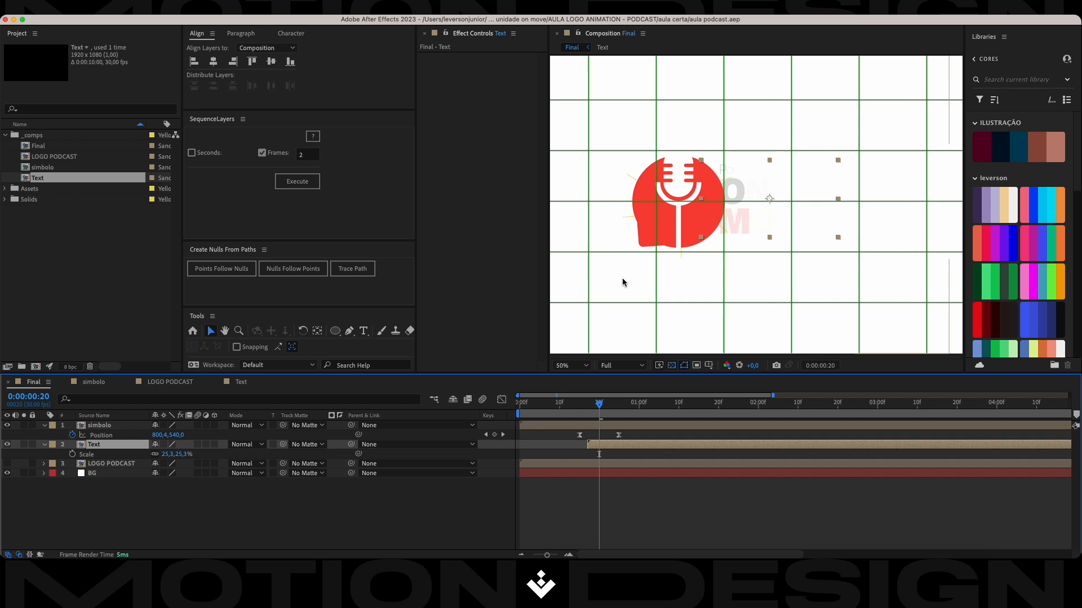
Fit the Final composition in the viewer up to 100% and play the animation from the start.
{"action": "left_click", "coordinate": [580, 369]}
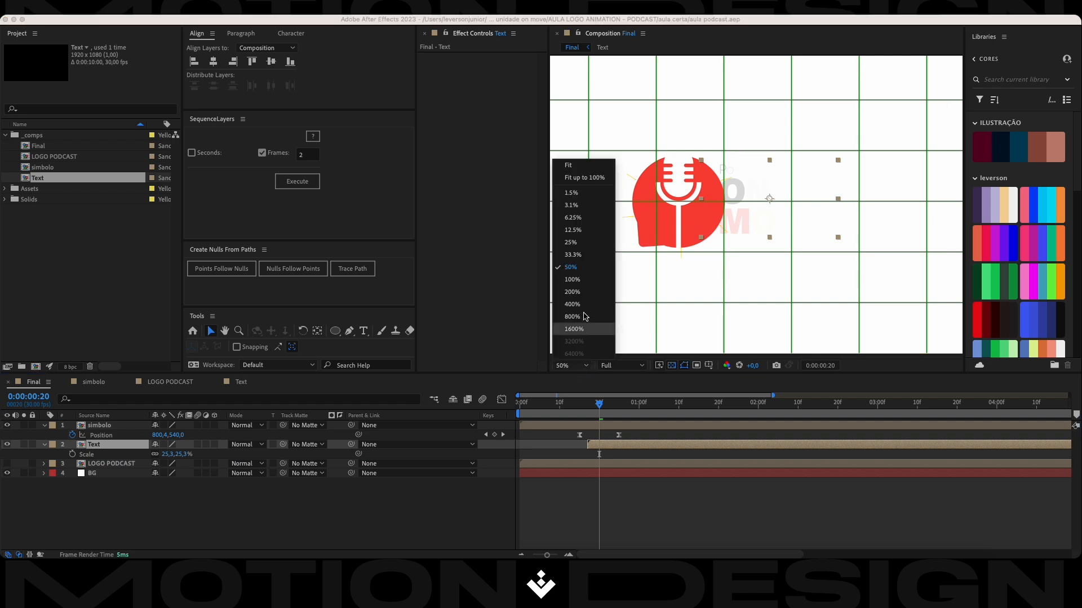
{"action": "left_click", "coordinate": [584, 176]}
{"action": "key", "text": "Home"}
{"action": "key", "text": "space"}
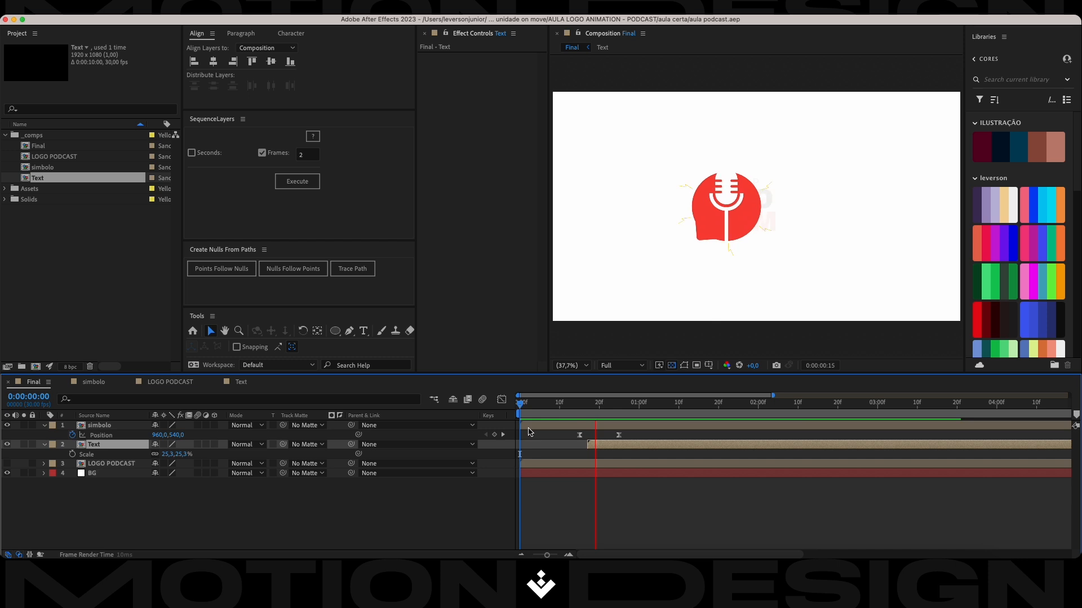
{"action": "key", "text": "space"}
Move the simbolo layer's last Position keyframe 10 frames later to lengthen its slide.
{"action": "left_click_drag", "start_coordinate": [631, 431], "coordinate": [577, 444]}
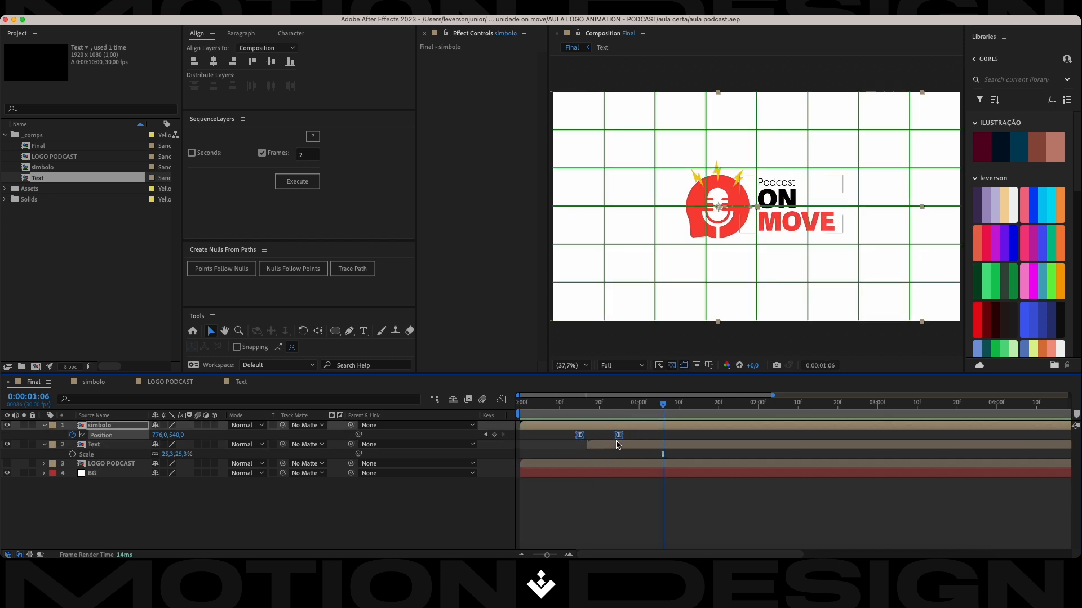
{"action": "left_click", "coordinate": [619, 435]}
{"action": "key", "text": "shift+Page_Down"}
{"action": "key", "text": "alt+shift+Right"}
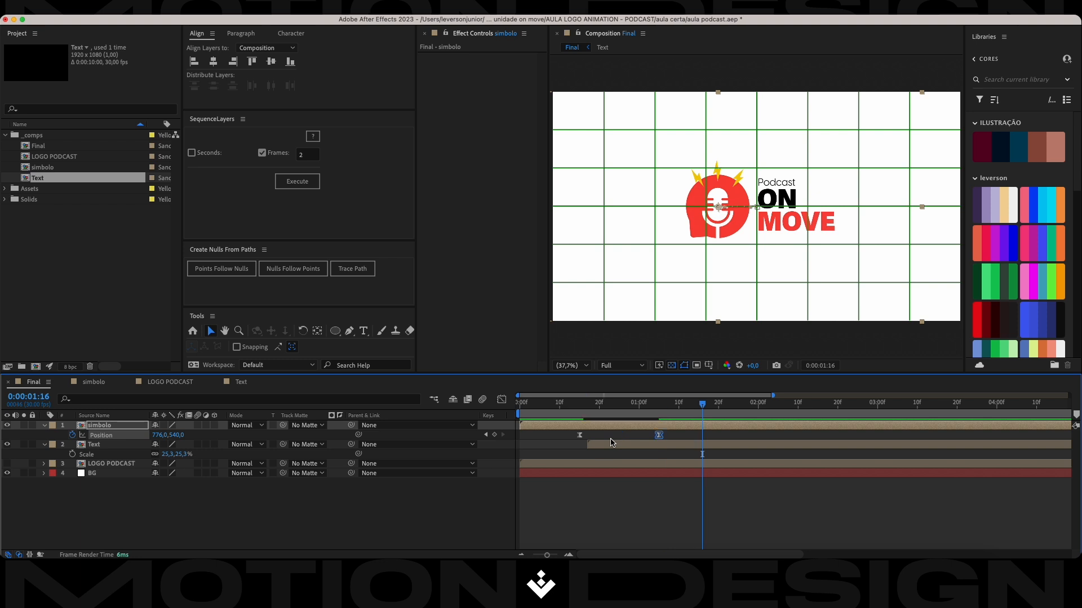
Shift both simbolo Position keyframes about four frames later together and preview the animation from the start.
{"action": "key", "text": "space"}
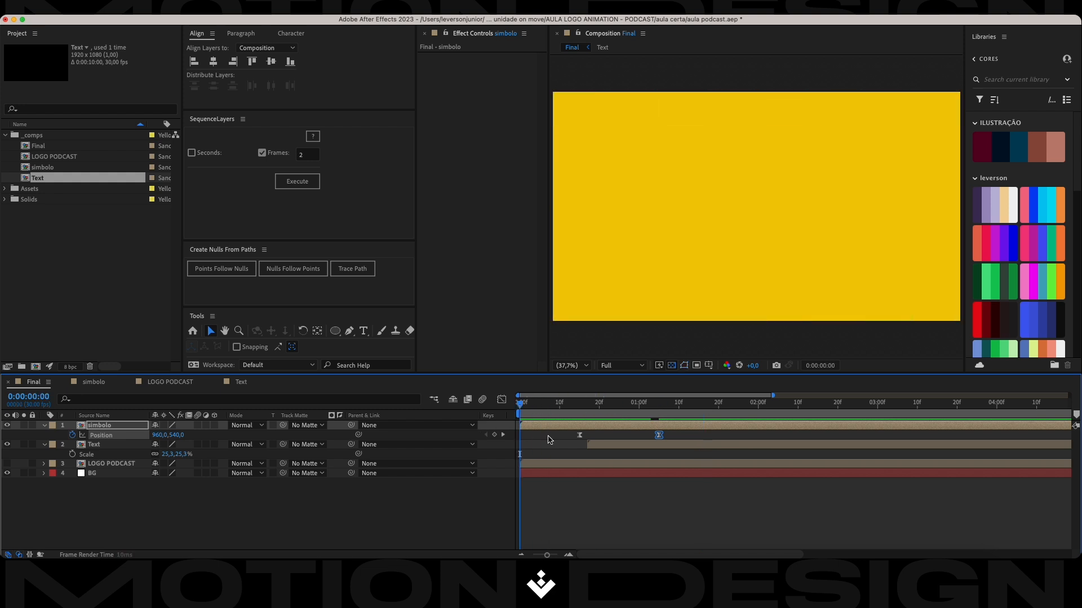
{"action": "key", "text": "space"}
{"action": "left_click_drag", "start_coordinate": [676, 432], "coordinate": [596, 438]}
{"action": "left_click_drag", "start_coordinate": [659, 405], "coordinate": [479, 419]}
{"action": "key", "text": "space"}
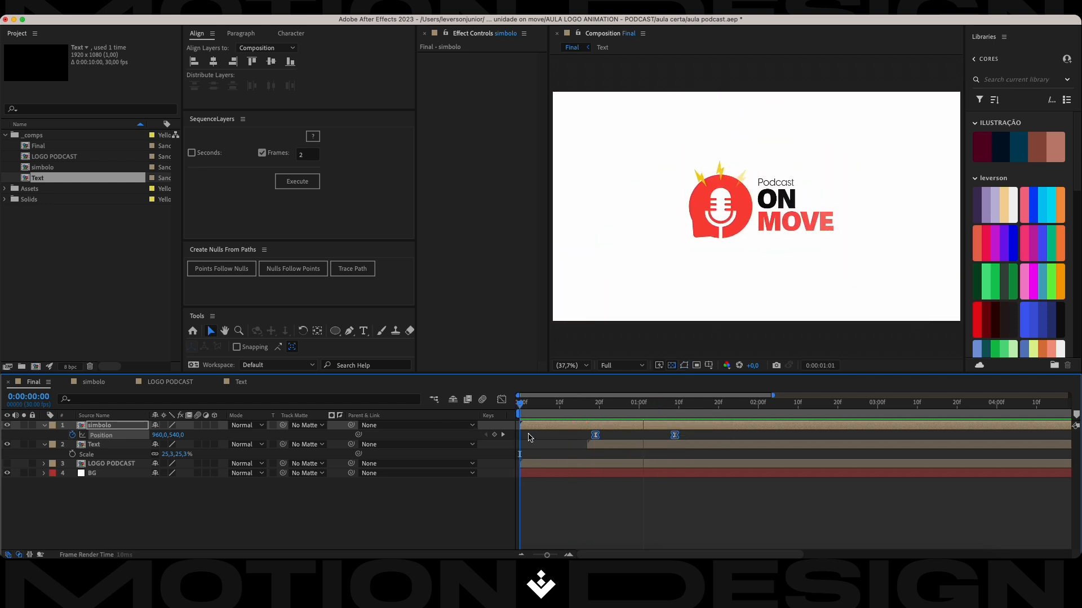
{"action": "key", "text": "space"}
Shift both simbolo Position keyframes later until the last one sits at 0:00:01:13, previewing the timing between adjustments.
{"action": "left_click", "coordinate": [685, 437]}
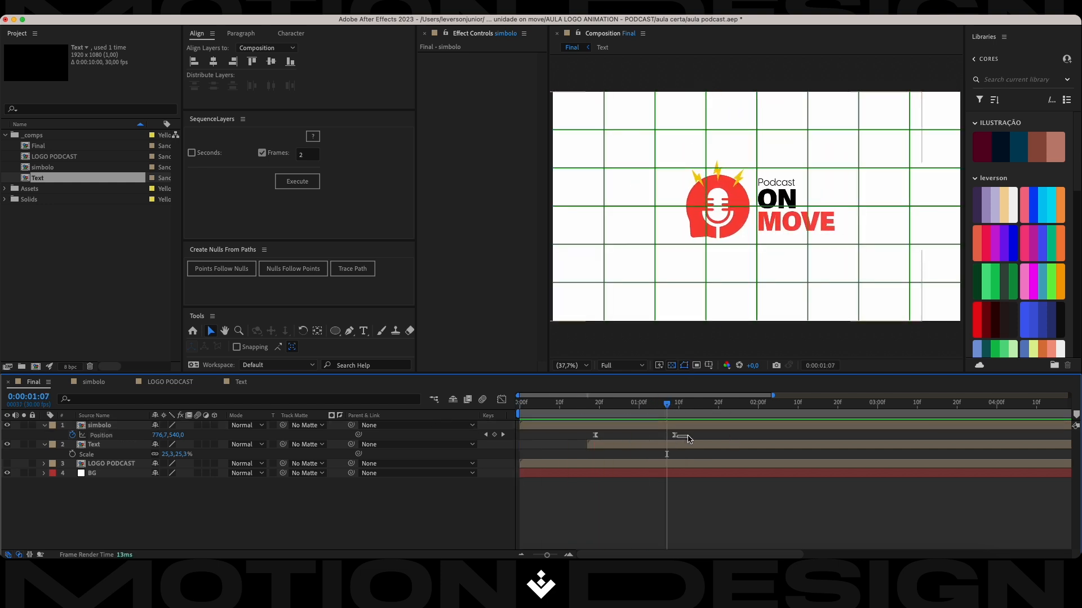
{"action": "left_click_drag", "start_coordinate": [688, 437], "coordinate": [601, 438]}
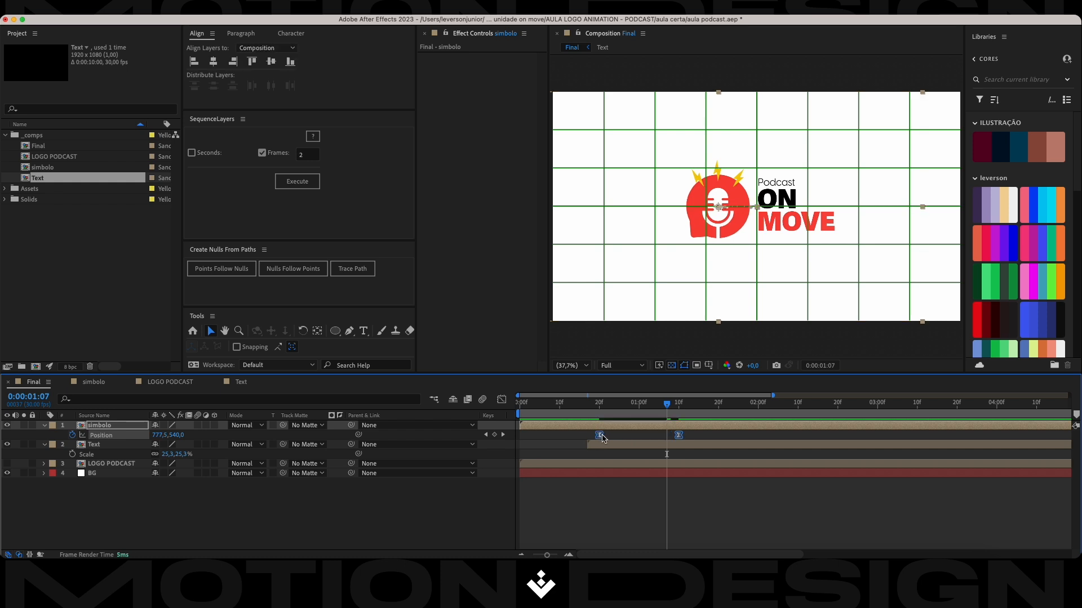
{"action": "left_click_drag", "start_coordinate": [666, 403], "coordinate": [470, 441]}
{"action": "key", "text": "space"}
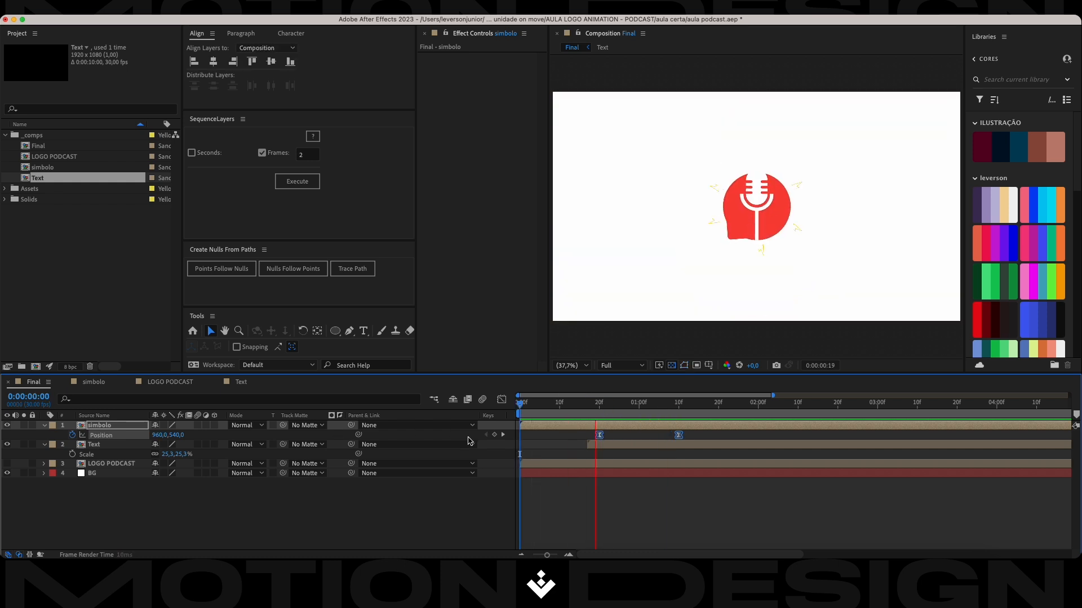
{"action": "key", "text": "space"}
{"action": "left_click_drag", "start_coordinate": [678, 437], "coordinate": [314, 412]}
{"action": "key", "text": "space"}
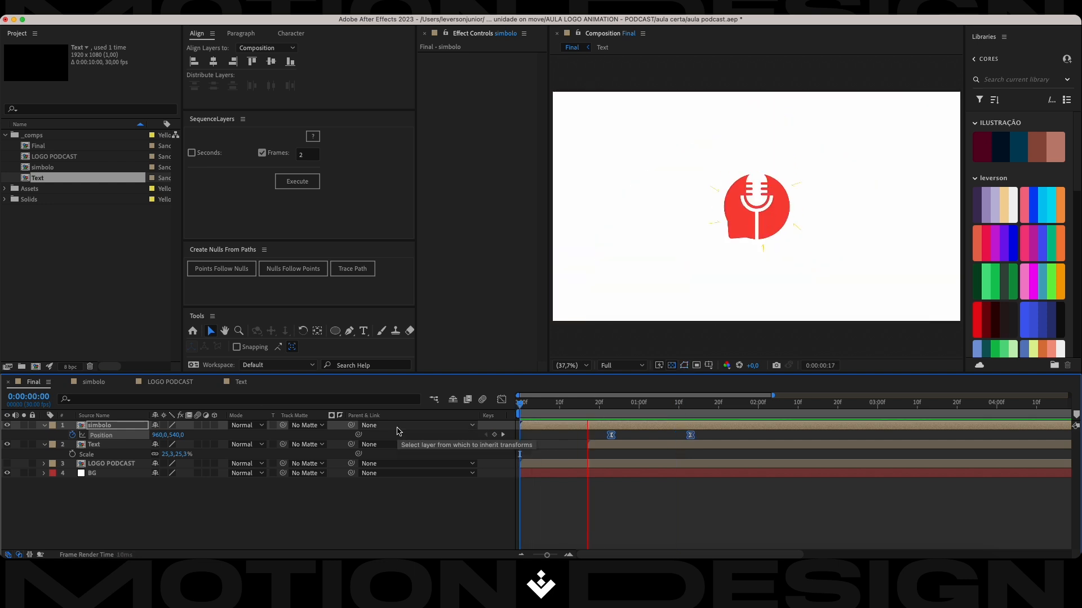
{"action": "key", "text": "space"}
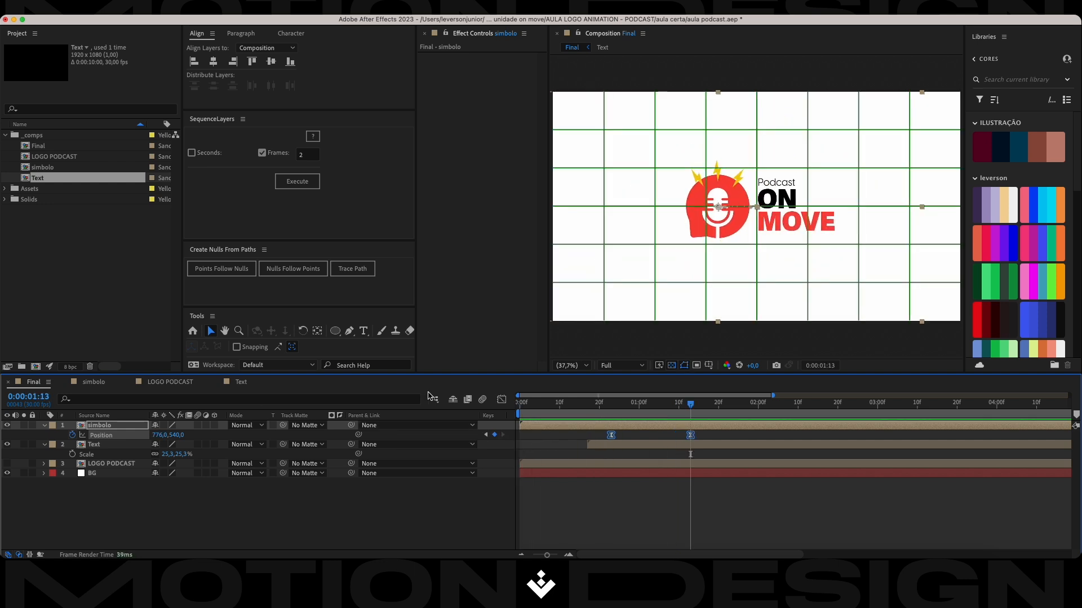
Lengthen the outgoing ease of simbolo's first Position keyframe in the Graph Editor to centre the speed peak, and save the project.
{"action": "left_click", "coordinate": [502, 400]}
{"action": "left_click_drag", "start_coordinate": [748, 491], "coordinate": [583, 532]}
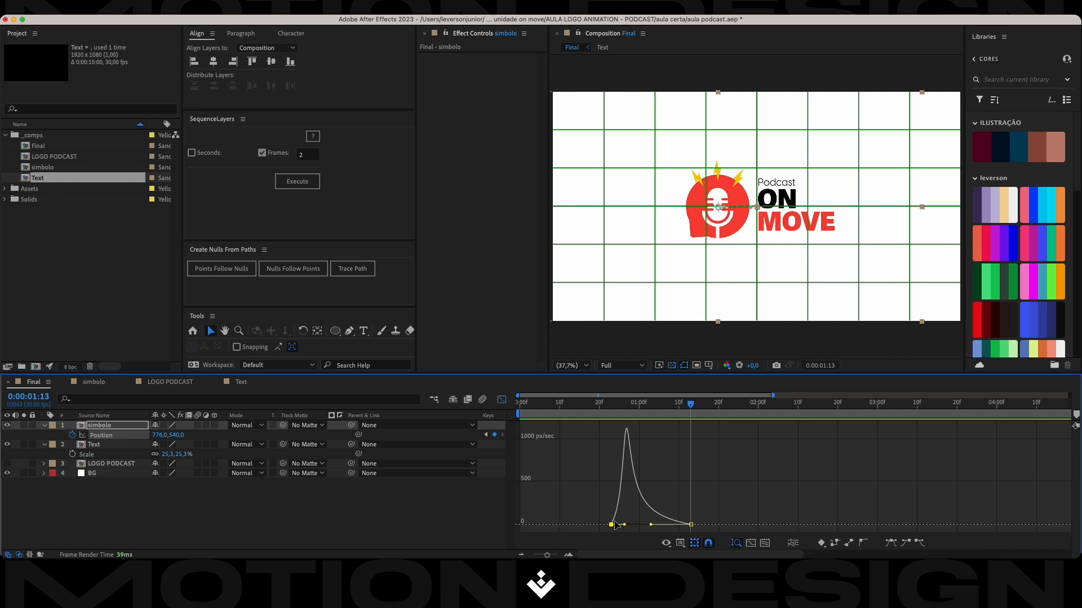
{"action": "left_click_drag", "start_coordinate": [624, 525], "coordinate": [641, 526]}
{"action": "key", "text": "cmd+s"}
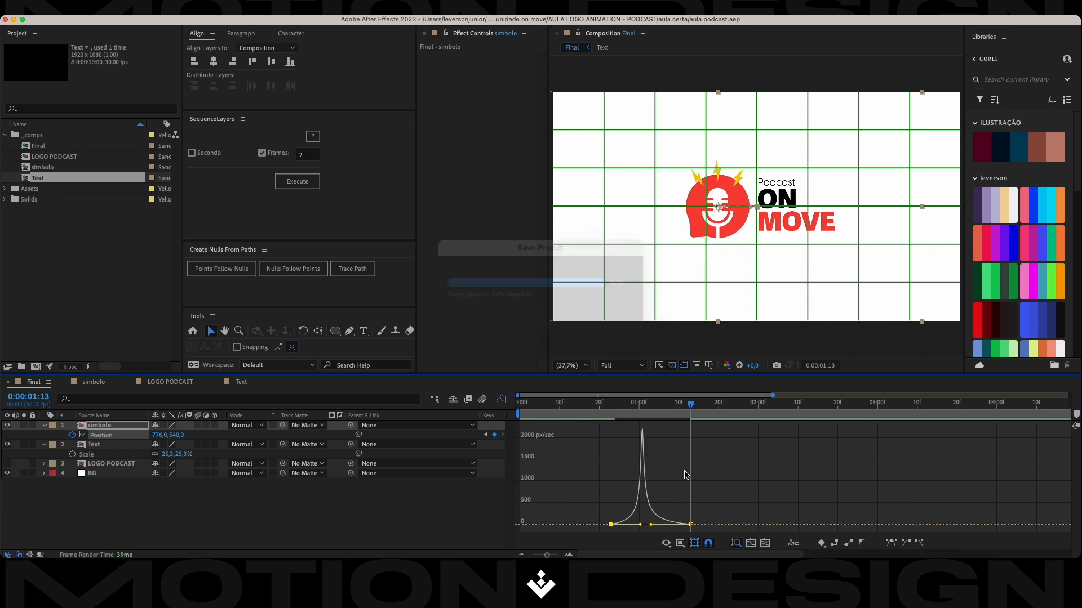
{"action": "left_click_drag", "start_coordinate": [651, 525], "coordinate": [652, 525]}
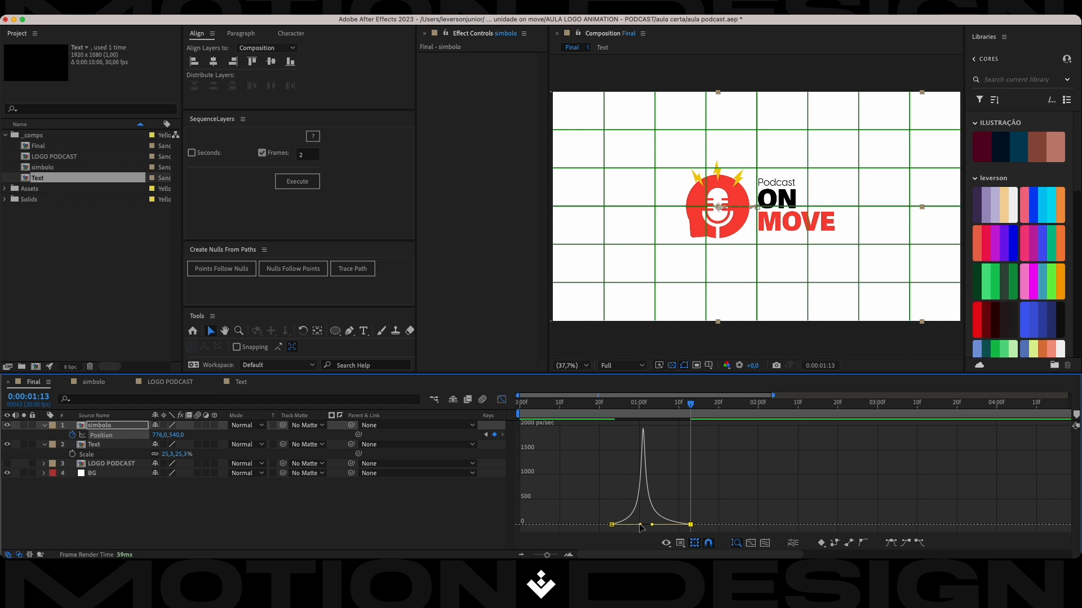
Preview the simbolo slide with its reshaped speed curve and return to the layer bar view.
{"action": "left_click_drag", "start_coordinate": [698, 410], "coordinate": [582, 424]}
{"action": "key", "text": "space"}
{"action": "key", "text": "space"}
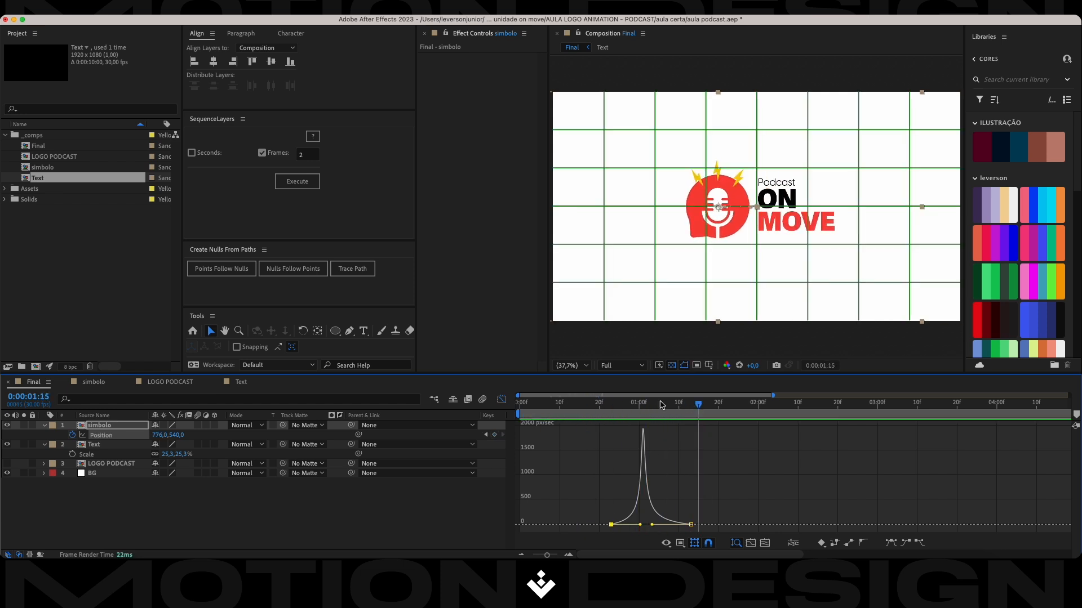
{"action": "left_click_drag", "start_coordinate": [700, 413], "coordinate": [604, 424]}
{"action": "key", "text": "space"}
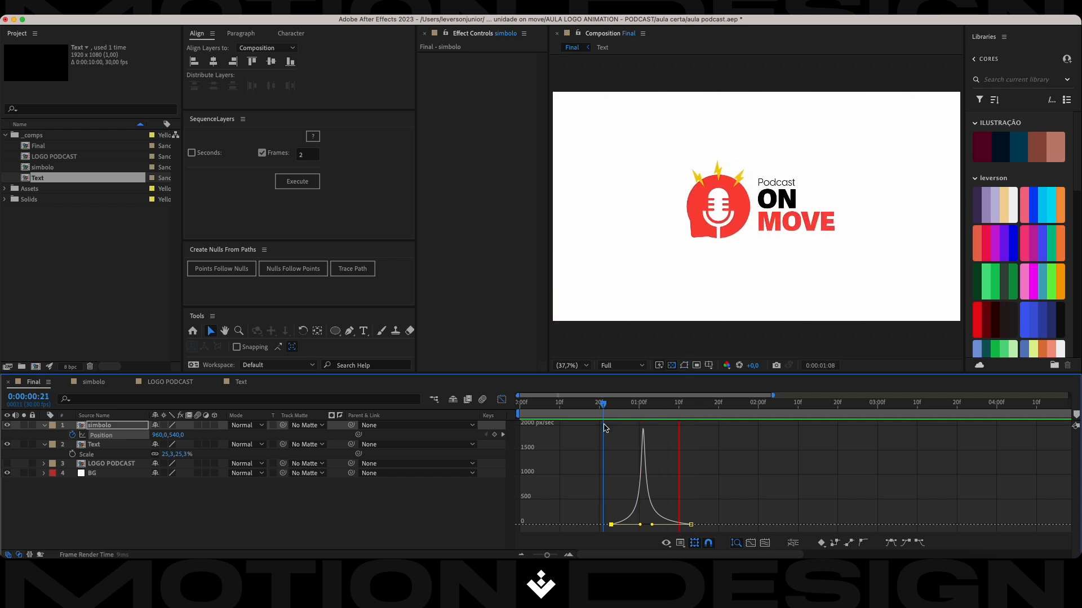
{"action": "key", "text": "space"}
{"action": "left_click", "coordinate": [501, 399]}
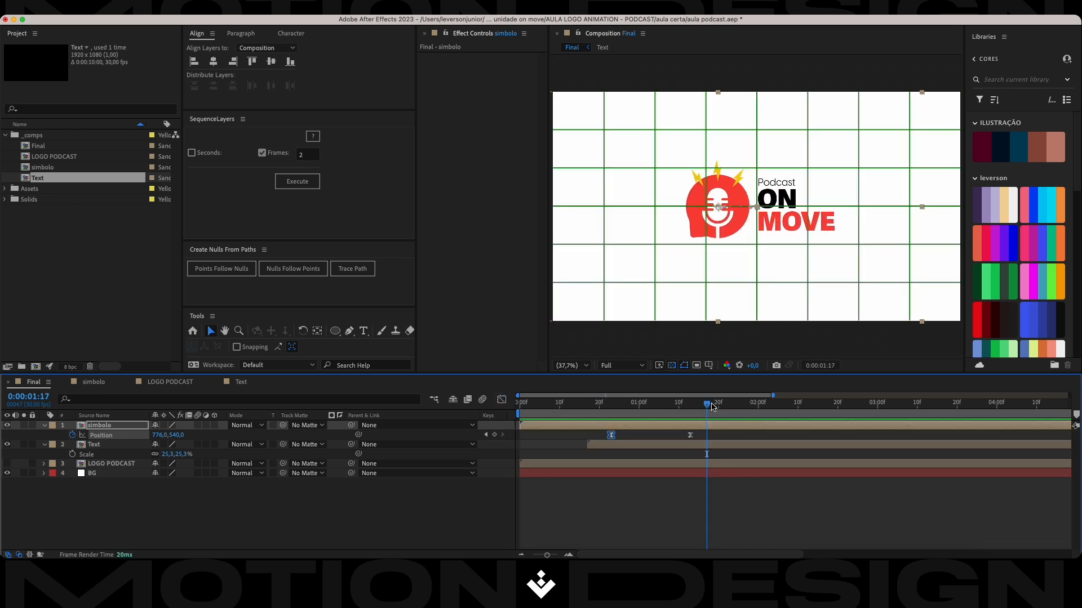
Delay the Text layer to start about frame 25, just after simbolo's first Position keyframe, and play the animation.
{"action": "left_click_drag", "start_coordinate": [708, 405], "coordinate": [518, 424]}
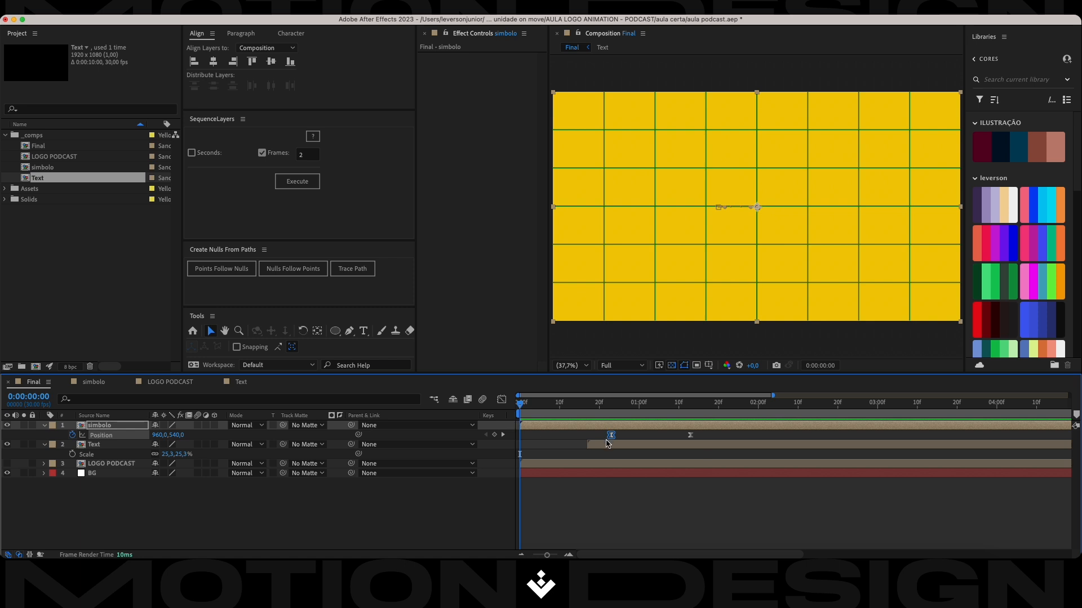
{"action": "key", "text": "space"}
{"action": "key", "text": "space"}
{"action": "left_click_drag", "start_coordinate": [620, 447], "coordinate": [651, 443]}
{"action": "left_click_drag", "start_coordinate": [688, 405], "coordinate": [668, 414]}
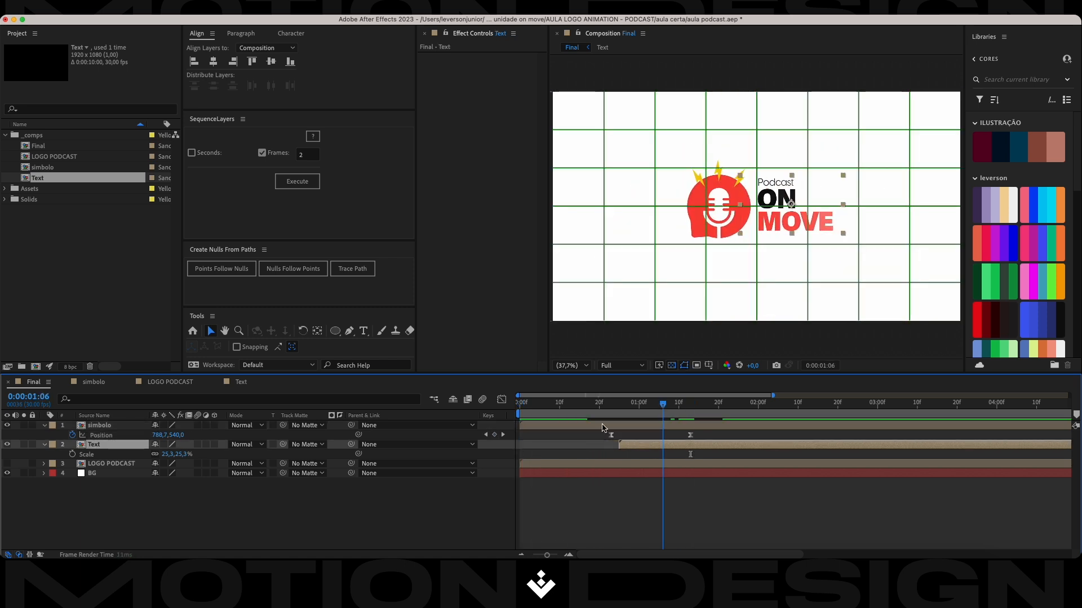
{"action": "key", "text": "space"}
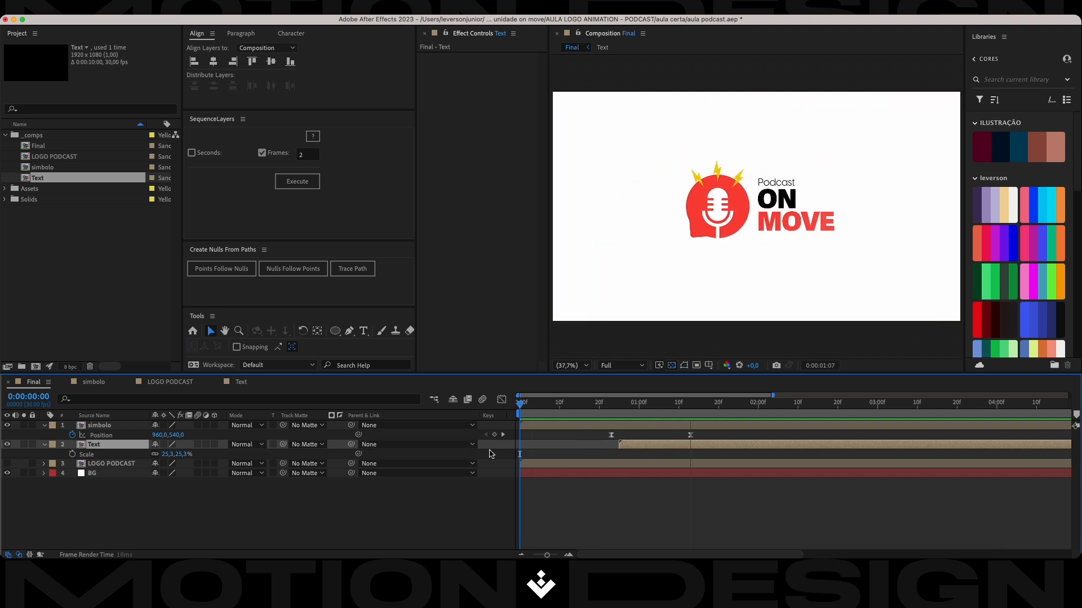
{"action": "key", "text": "space"}
Nudge the Text layer about one frame later and replay the Final composition from the start.
{"action": "key", "text": "space"}
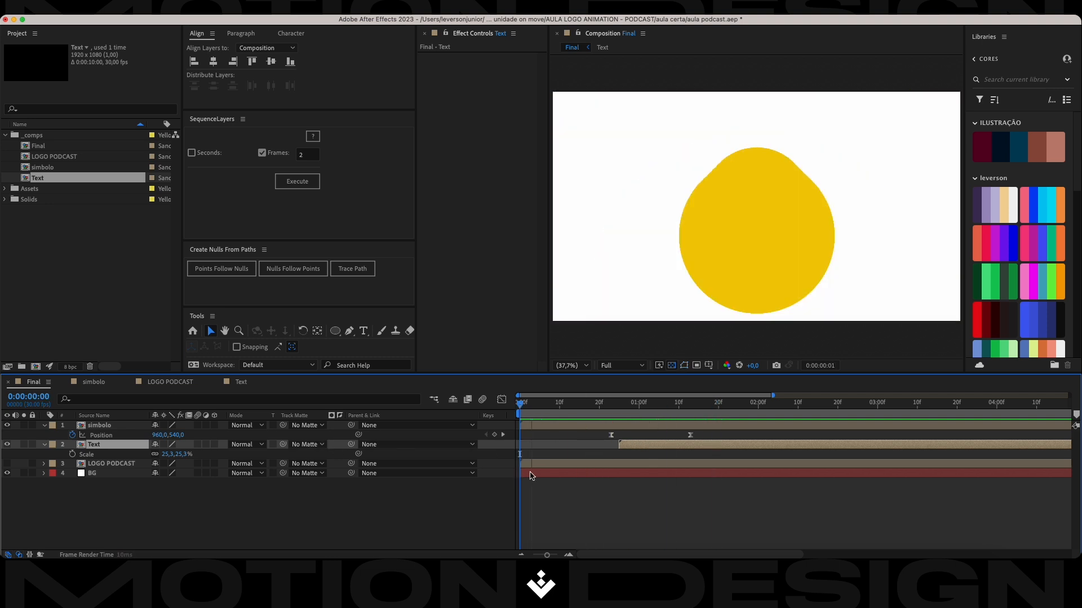
{"action": "key", "text": "space"}
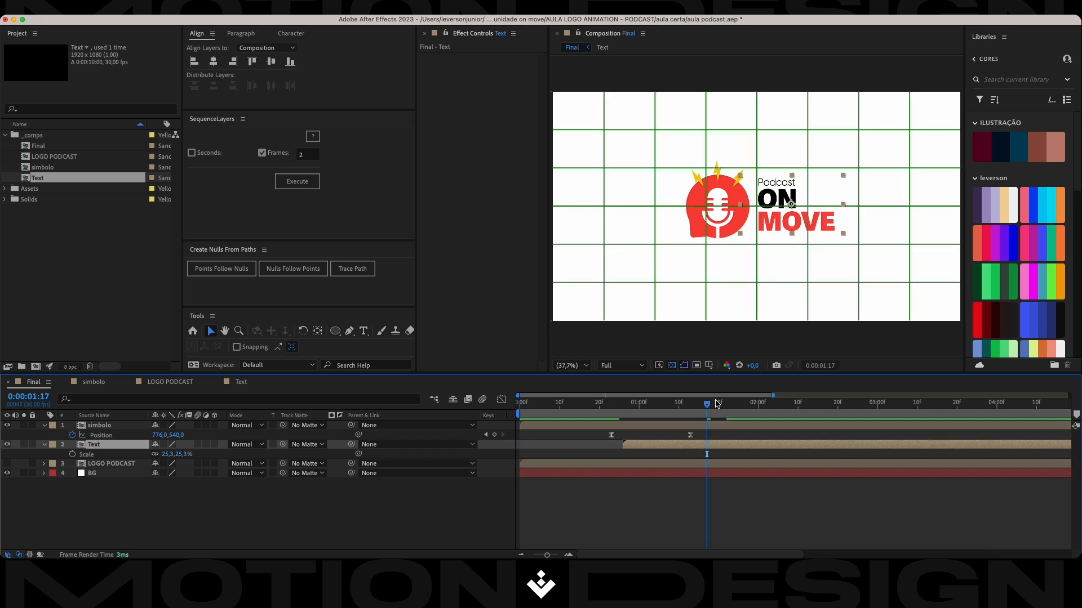
{"action": "left_click_drag", "start_coordinate": [706, 409], "coordinate": [412, 418]}
{"action": "key", "text": "space"}
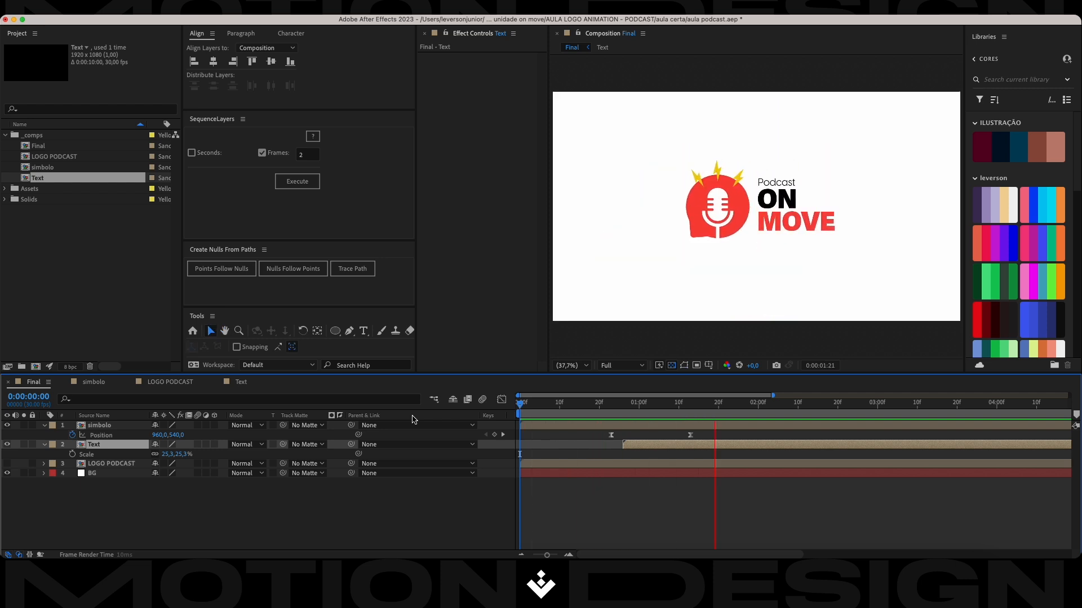
{"action": "key", "text": "space"}
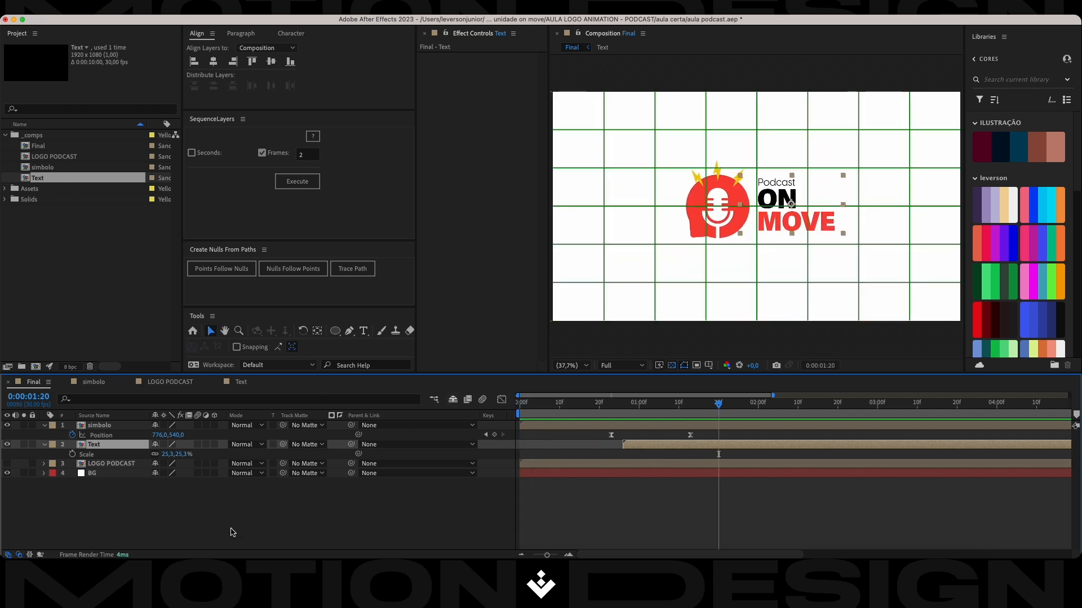
{"action": "left_click", "coordinate": [269, 505]}
{"action": "right_click", "coordinate": [269, 506]}
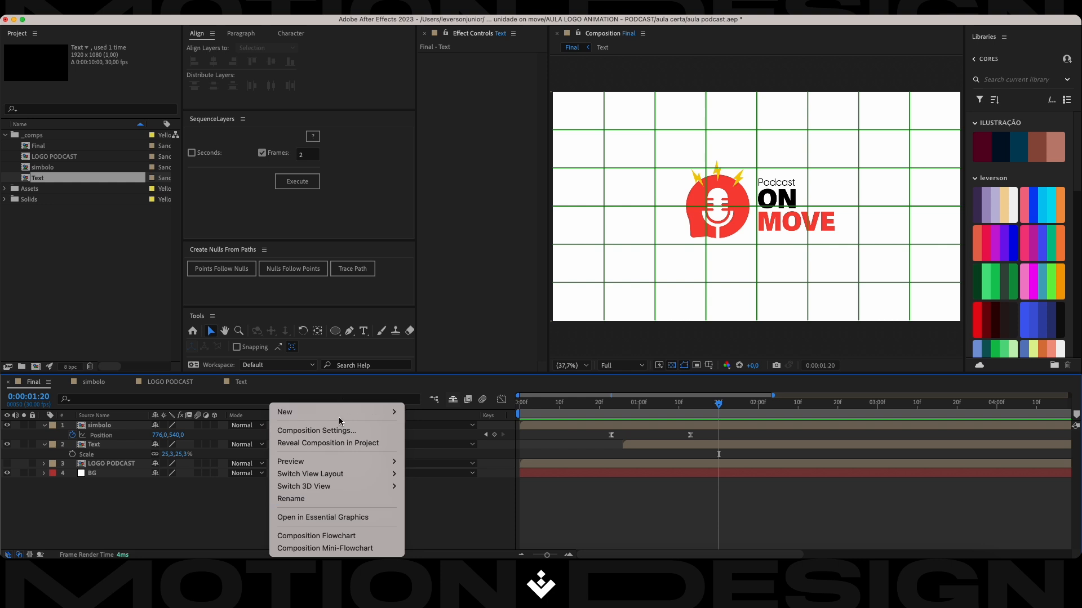
{"action": "left_click", "coordinate": [714, 404]}
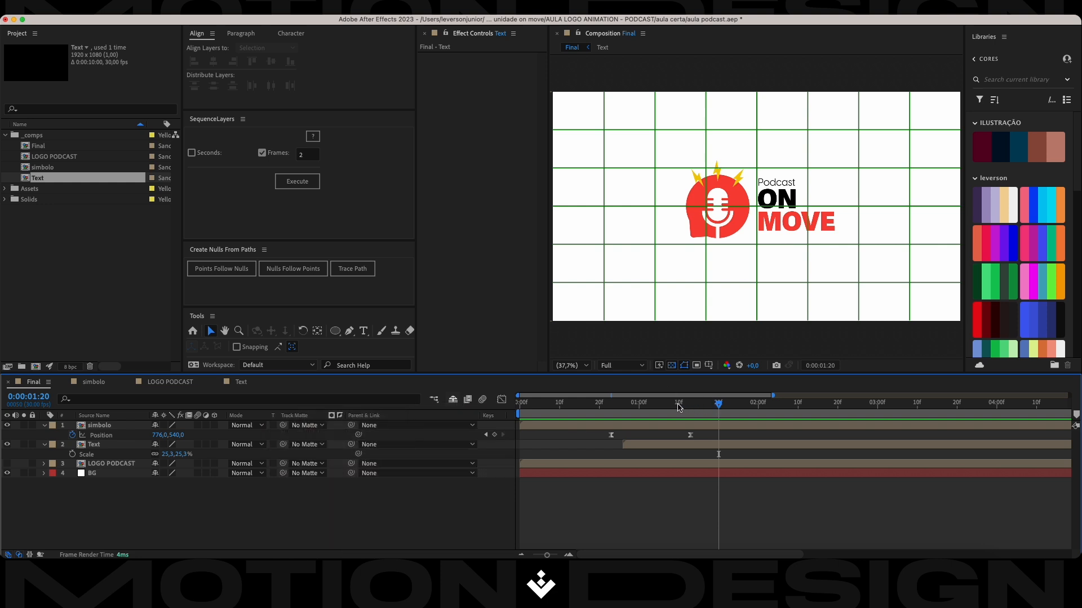
{"action": "mouse_move", "coordinate": [716, 407]}
{"action": "left_mouse_down"}
{"action": "mouse_move", "coordinate": [599, 410]}
{"action": "mouse_move", "coordinate": [699, 409]}
{"action": "left_mouse_up"}
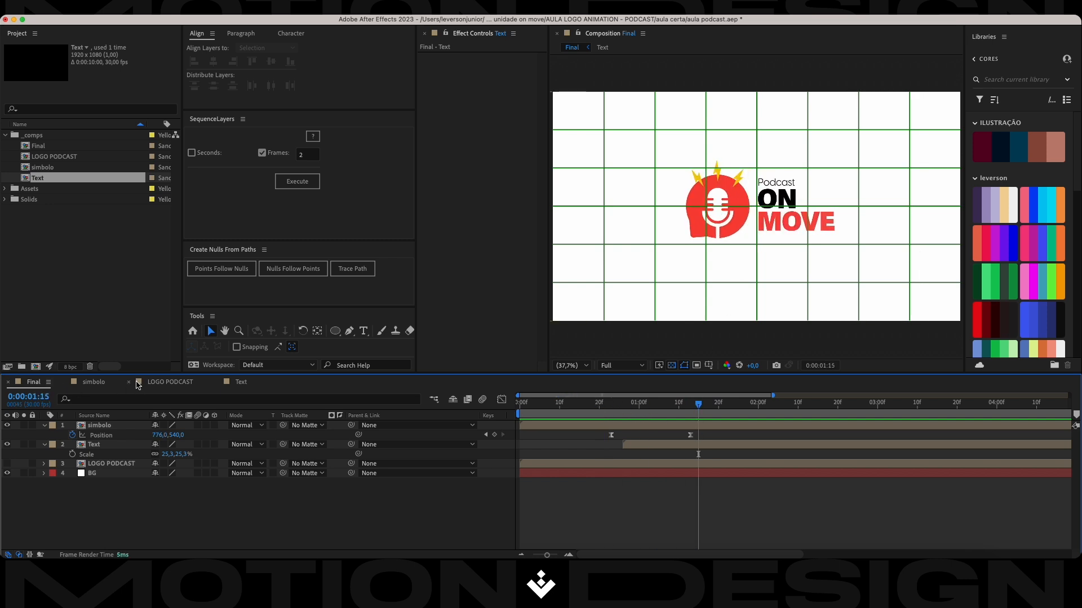
In the simbolo composition, change the MICROPHONE Outlines layer's fill to black.
{"action": "left_click", "coordinate": [102, 387]}
{"action": "scroll", "coordinate": [99, 532], "scroll_direction": "down", "scroll_amount": 1}
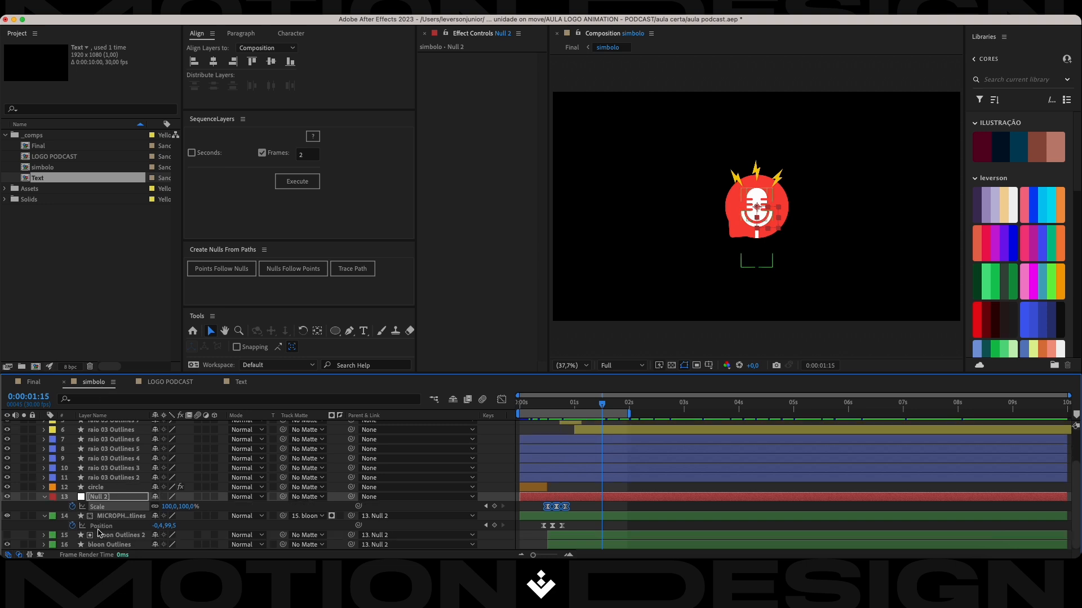
{"action": "left_click", "coordinate": [113, 536]}
{"action": "left_click", "coordinate": [118, 517]}
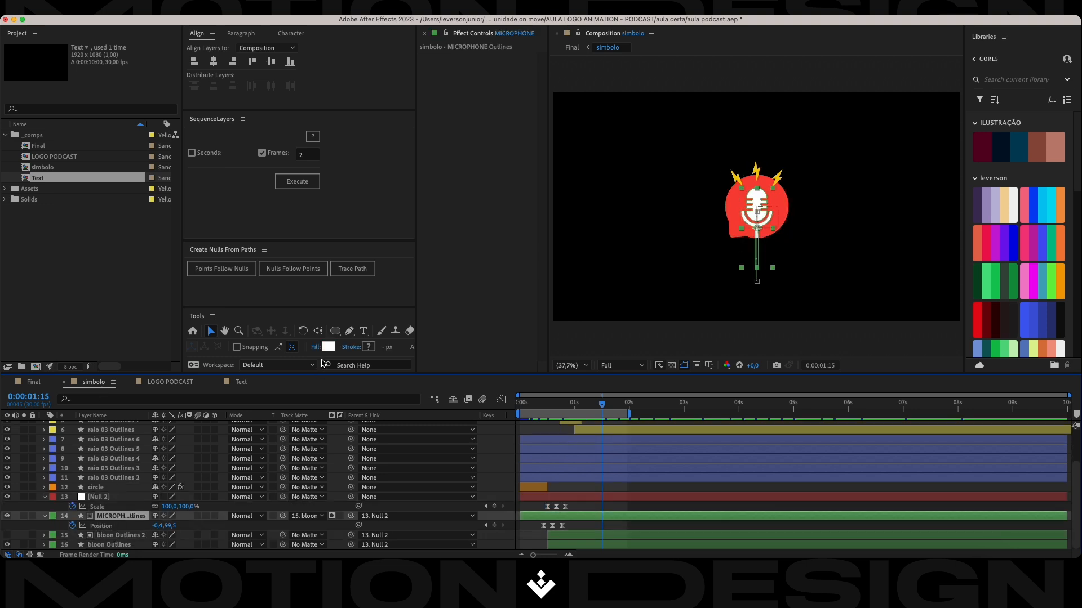
{"action": "left_click", "coordinate": [330, 346]}
{"action": "left_click", "coordinate": [590, 167]}
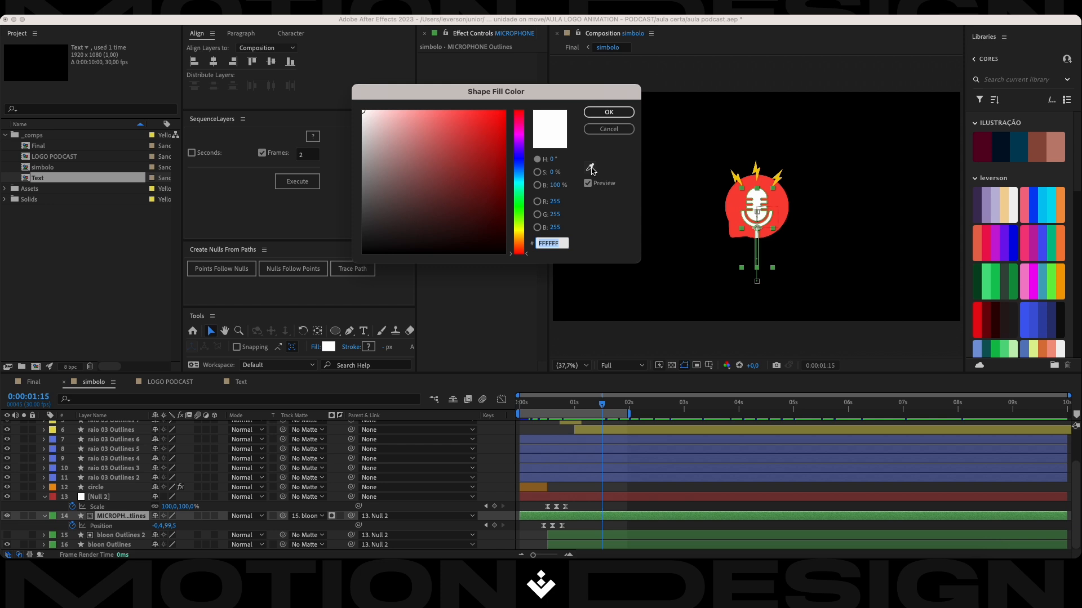
{"action": "left_click", "coordinate": [671, 170]}
{"action": "left_click", "coordinate": [608, 112]}
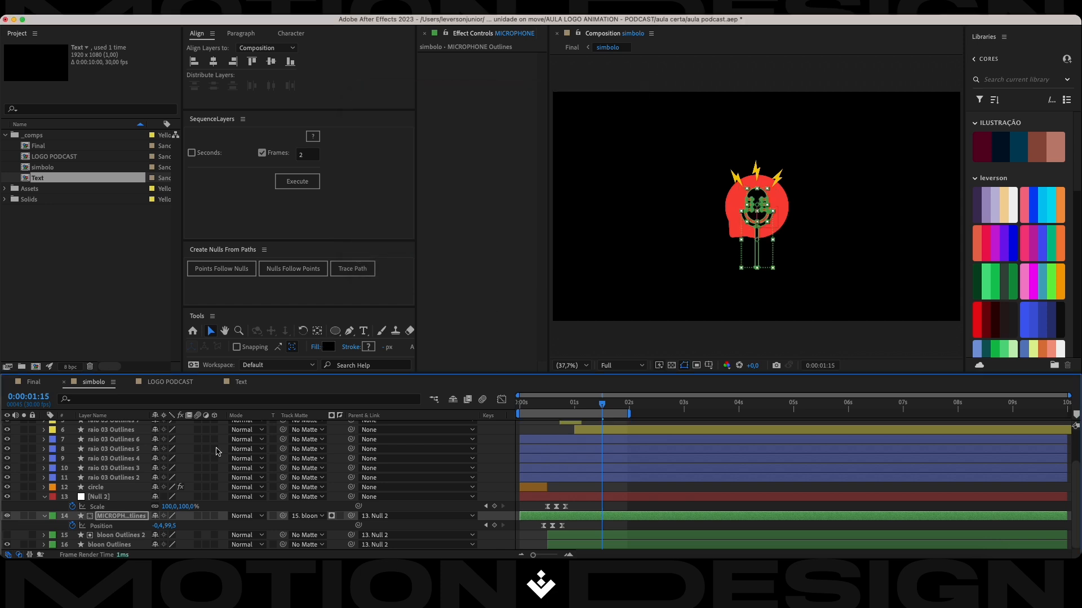
Save the project and play the Final composition from the start to check the black microphone.
{"action": "left_click", "coordinate": [171, 383]}
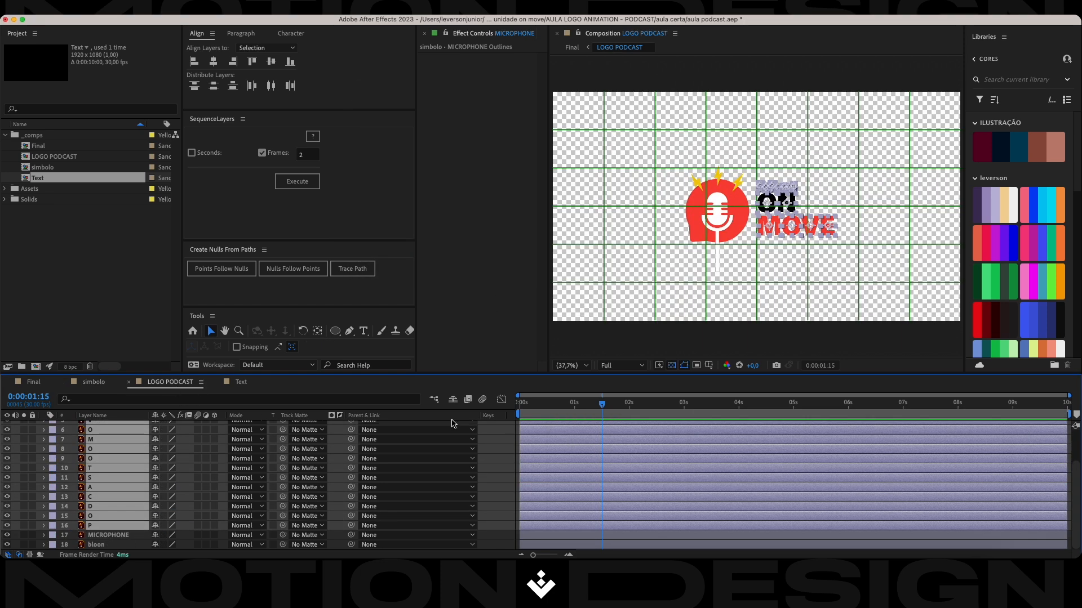
{"action": "left_click", "coordinate": [94, 384]}
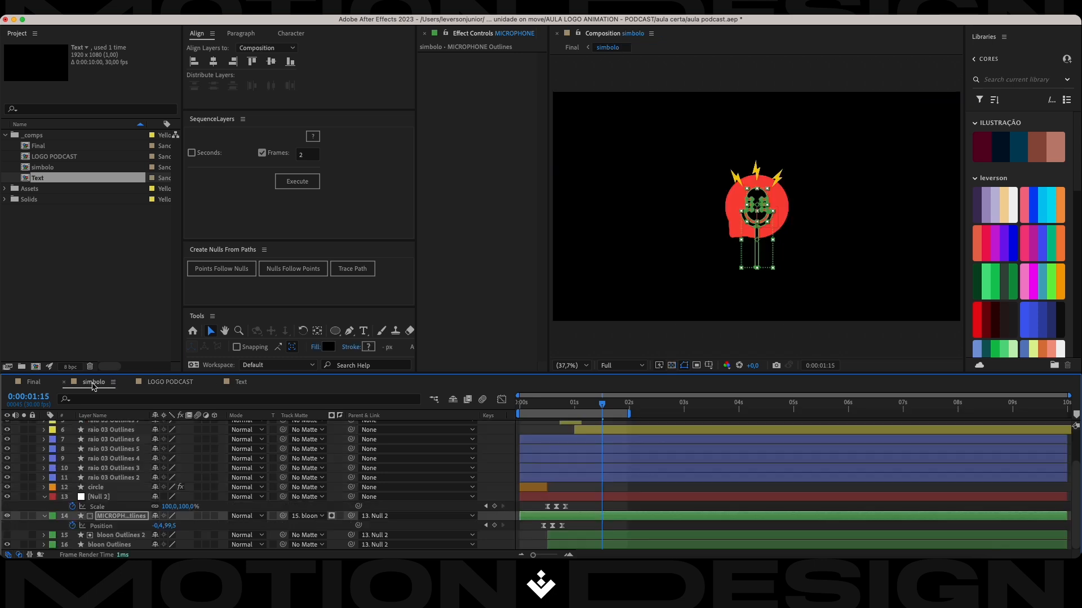
{"action": "key", "text": "super+s"}
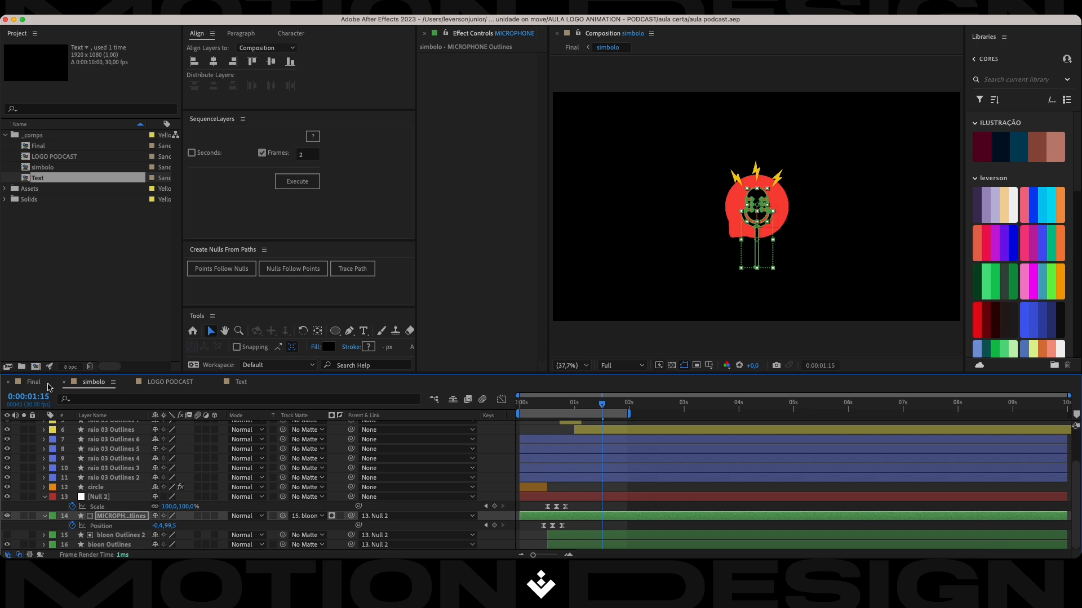
{"action": "left_click", "coordinate": [34, 384]}
{"action": "left_click_drag", "start_coordinate": [691, 413], "coordinate": [519, 423]}
{"action": "key", "text": "space"}
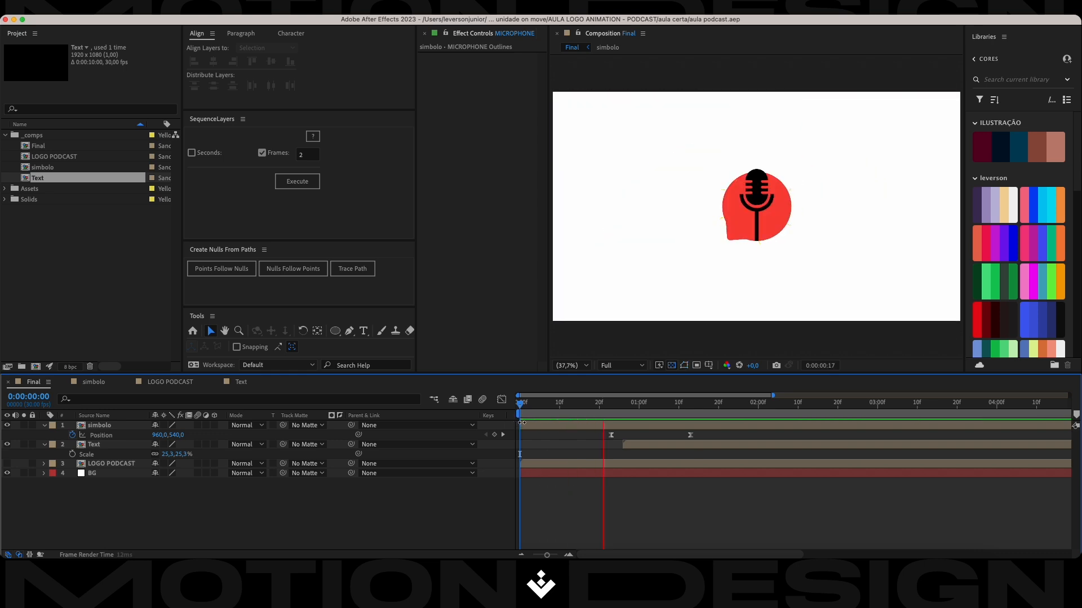
{"action": "key", "text": "space"}
In the simbolo composition, set the MICROPHONE Outlines layer's fill to white.
{"action": "left_click", "coordinate": [156, 383]}
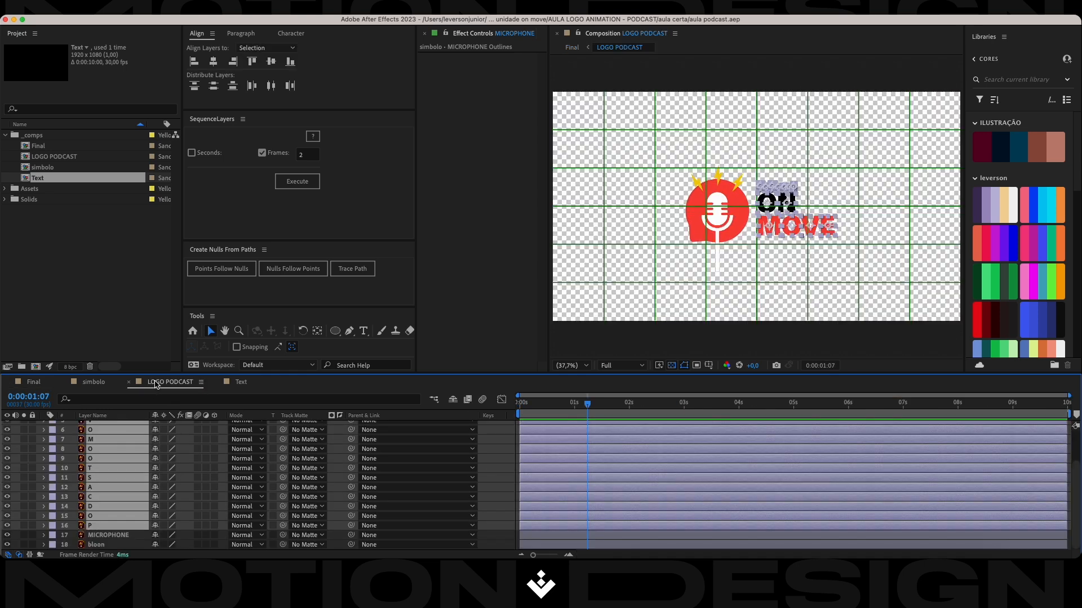
{"action": "left_click", "coordinate": [106, 385]}
{"action": "left_click", "coordinate": [113, 518]}
{"action": "left_click", "coordinate": [328, 347]}
{"action": "left_click_drag", "start_coordinate": [394, 244], "coordinate": [346, 91]}
{"action": "left_click", "coordinate": [609, 113]}
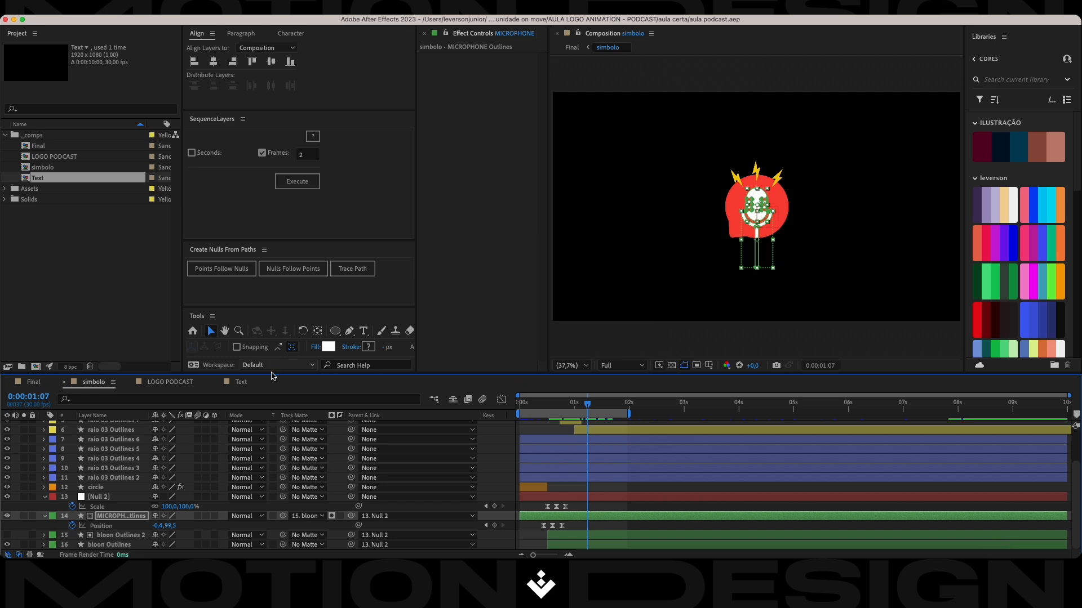
Play the Final composition from the start to check the white microphone.
{"action": "left_click", "coordinate": [34, 383]}
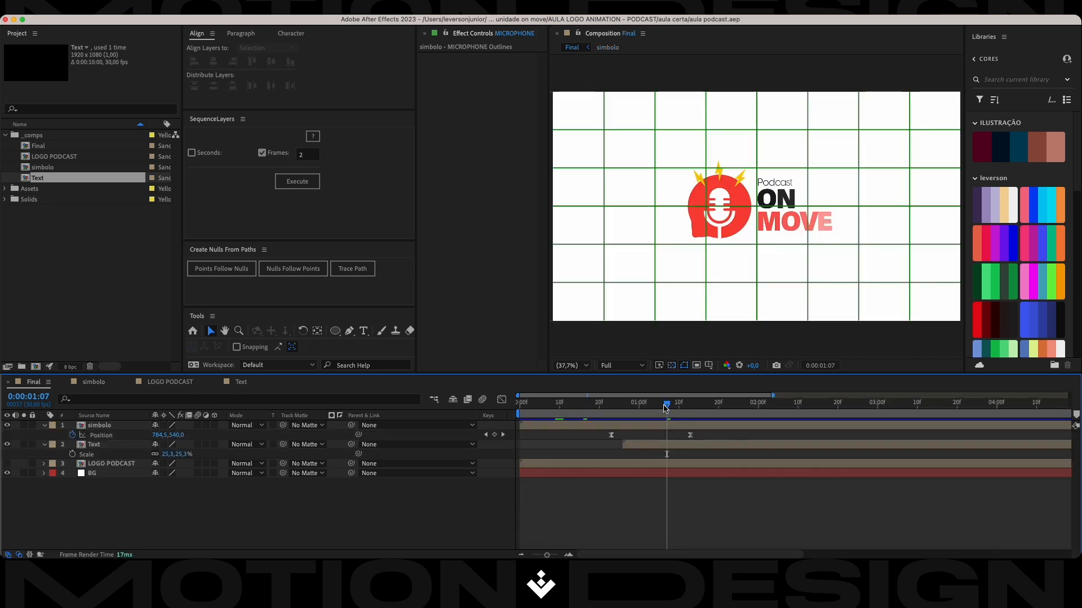
{"action": "key", "text": "Home"}
{"action": "key", "text": "space"}
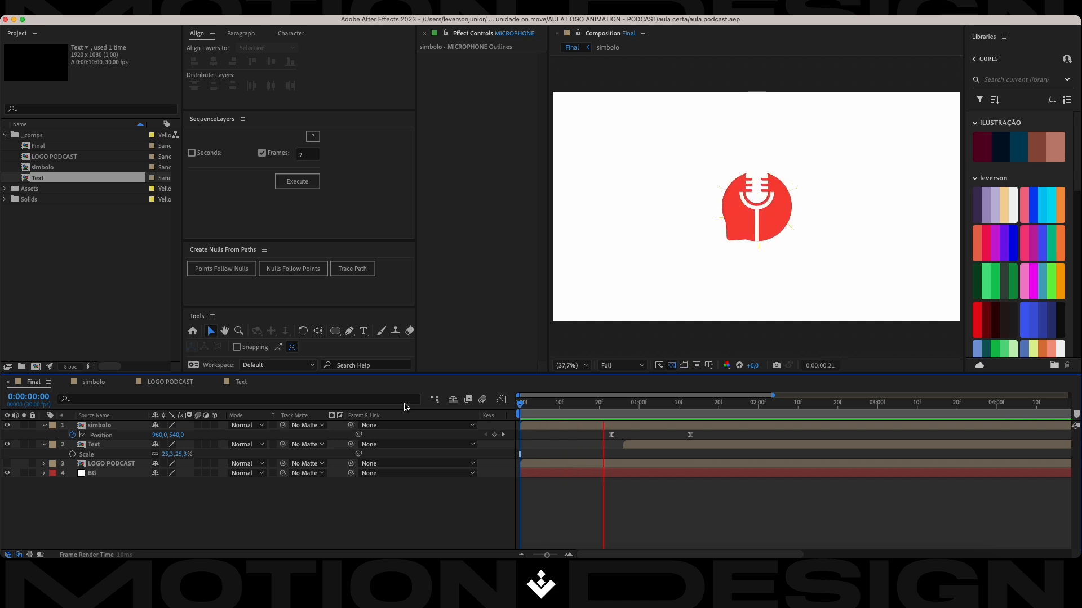
{"action": "key", "text": "space"}
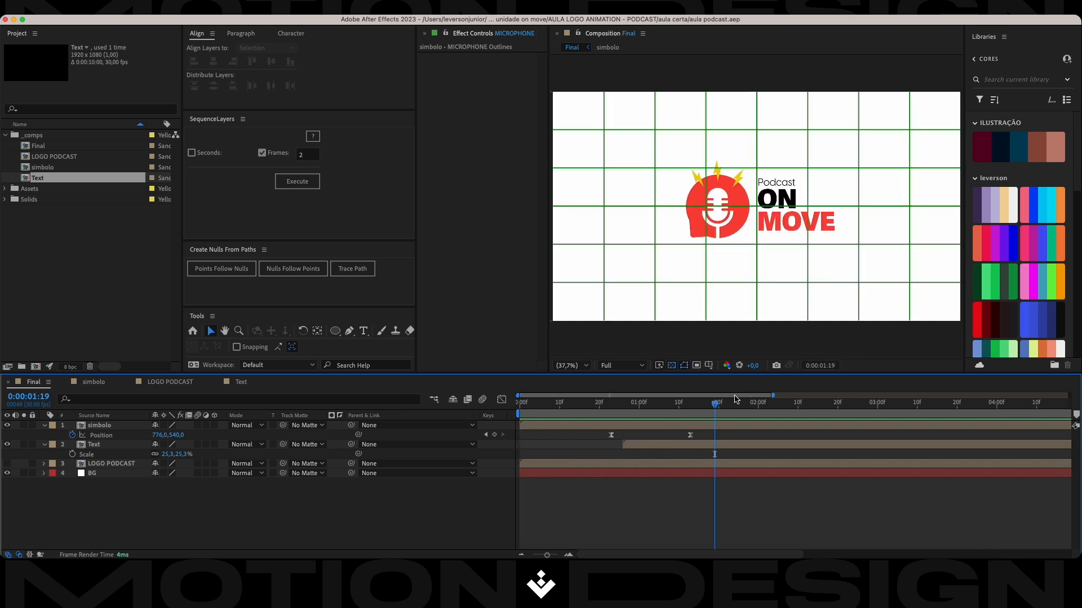
End the Final composition's work area at 0:00:02:00 and play the animation from the start.
{"action": "left_click", "coordinate": [755, 404]}
{"action": "left_click_drag", "start_coordinate": [755, 403], "coordinate": [759, 403]}
{"action": "key", "text": "n"}
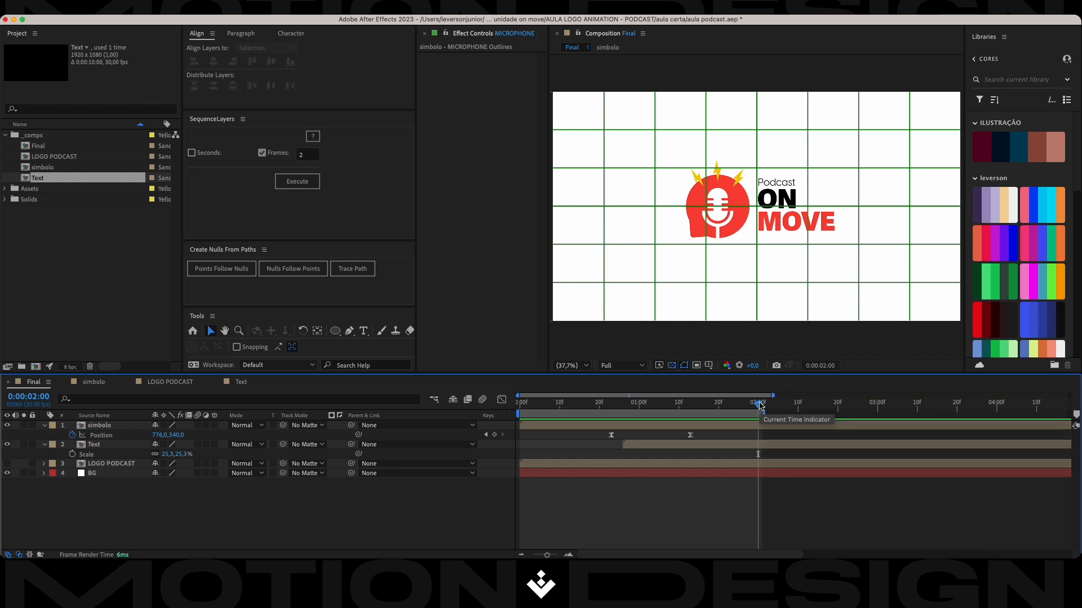
{"action": "key", "text": "Home"}
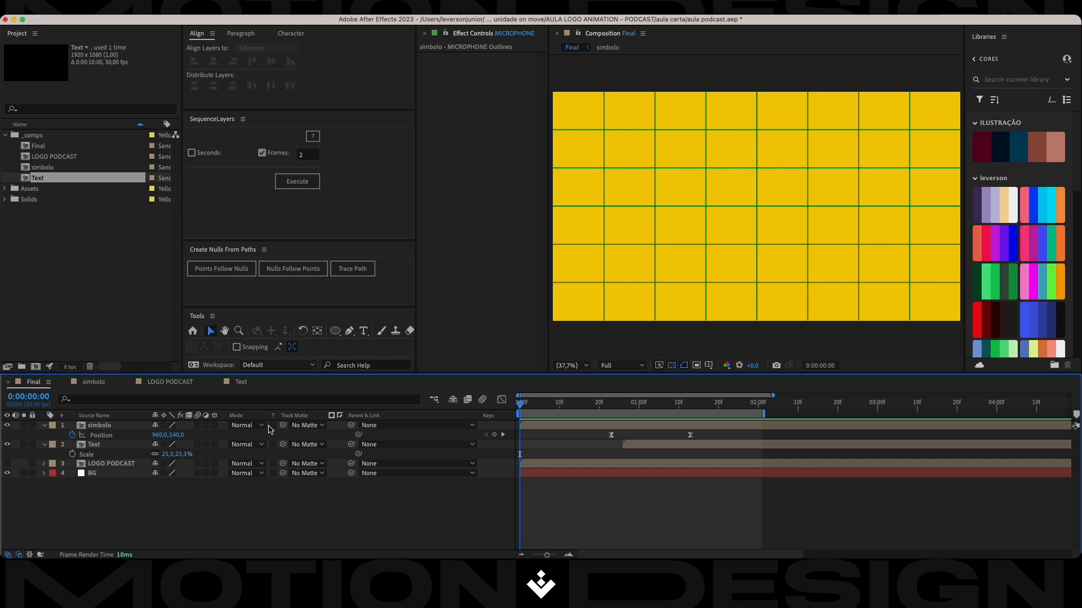
{"action": "key", "text": "space"}
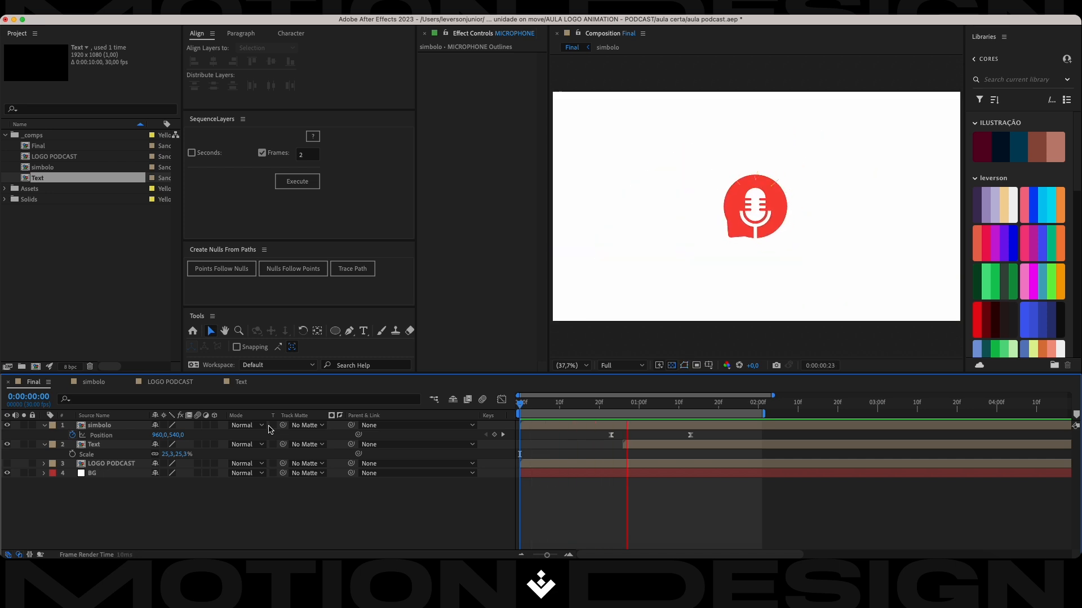